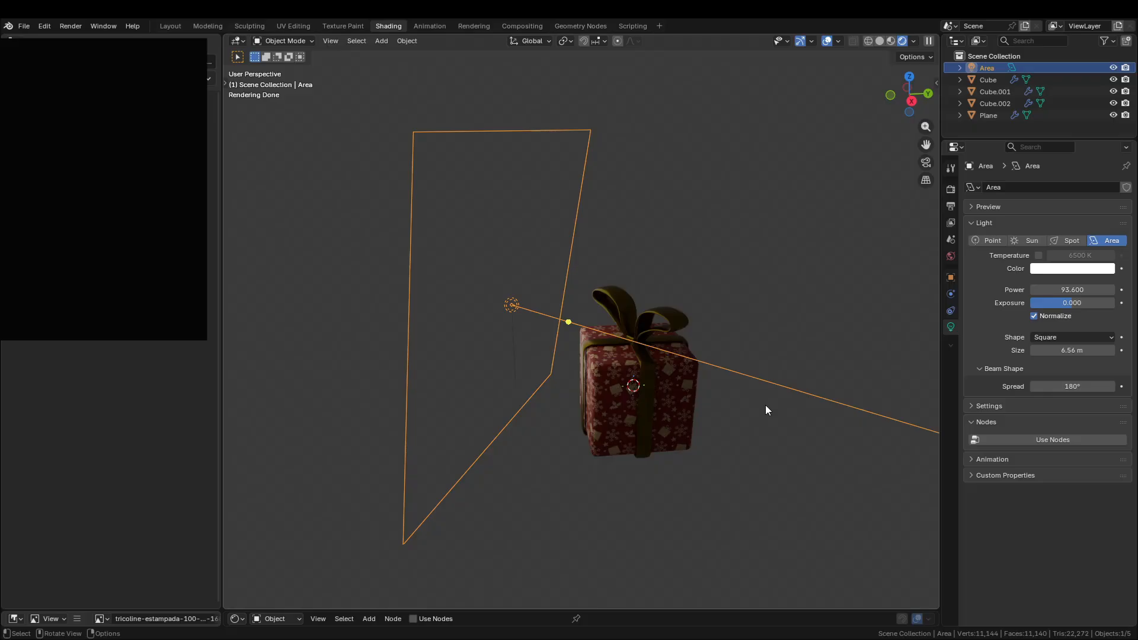
Delete the large area light beside the gift box and add a new default area light
{"action": "key", "text": "x"}
{"action": "key", "text": "shift+a"}
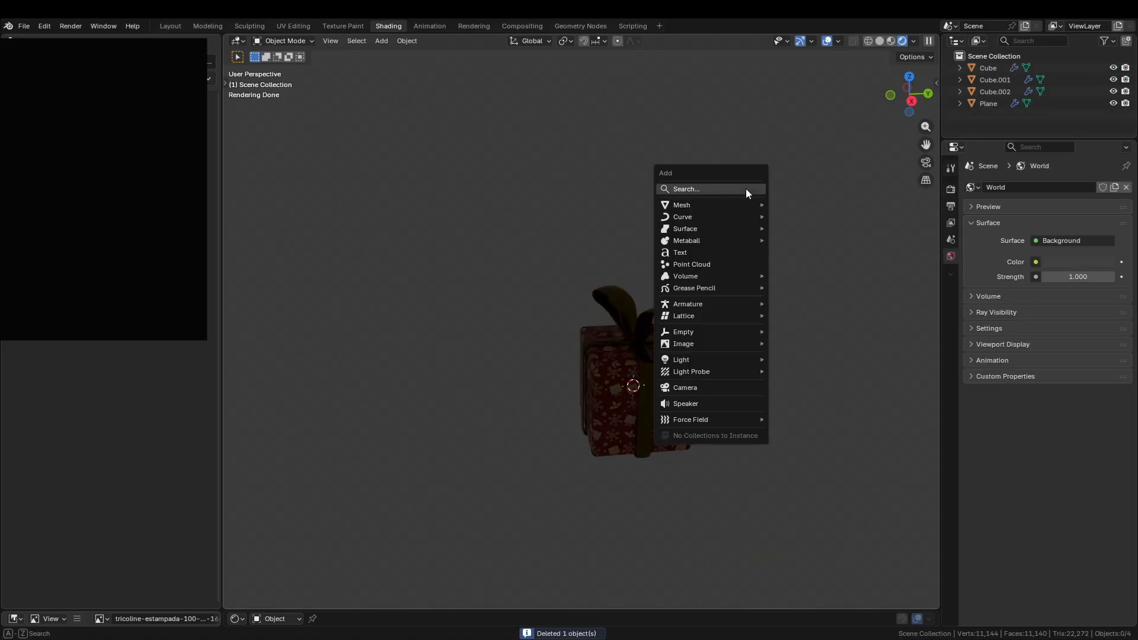
{"action": "left_click", "coordinate": [746, 188]}
{"action": "key", "text": "Return"}
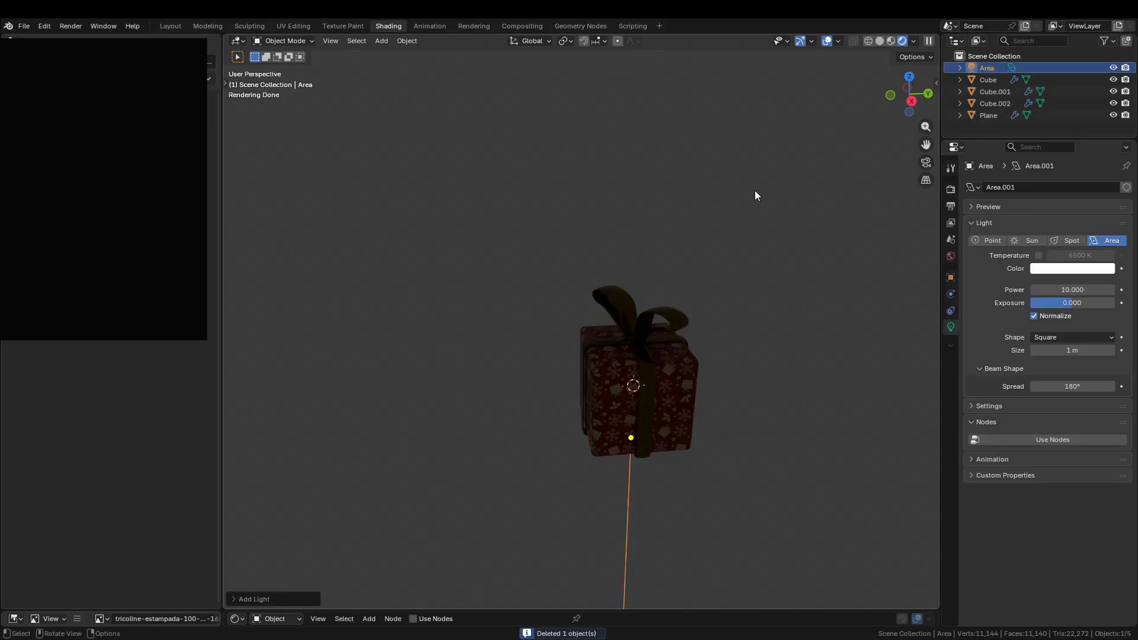
{"action": "key", "text": "g"}
{"action": "key", "text": "z"}
{"action": "key", "text": "Escape"}
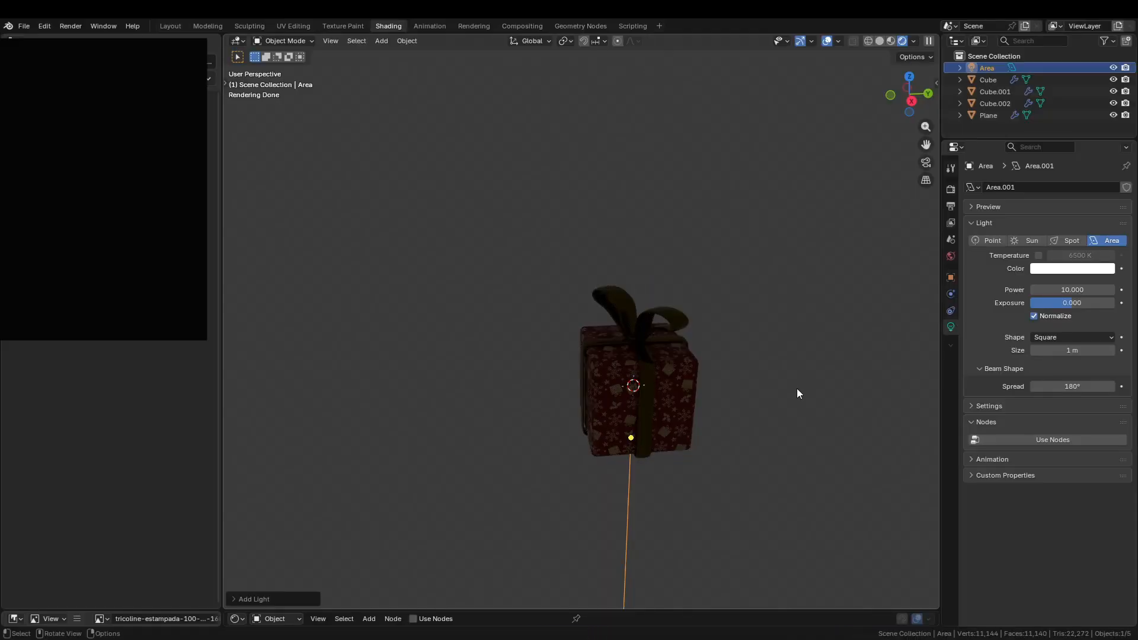
Rotate the new area light 180 degrees about the global X axis and deselect it
{"action": "type", "text": "rx180"}
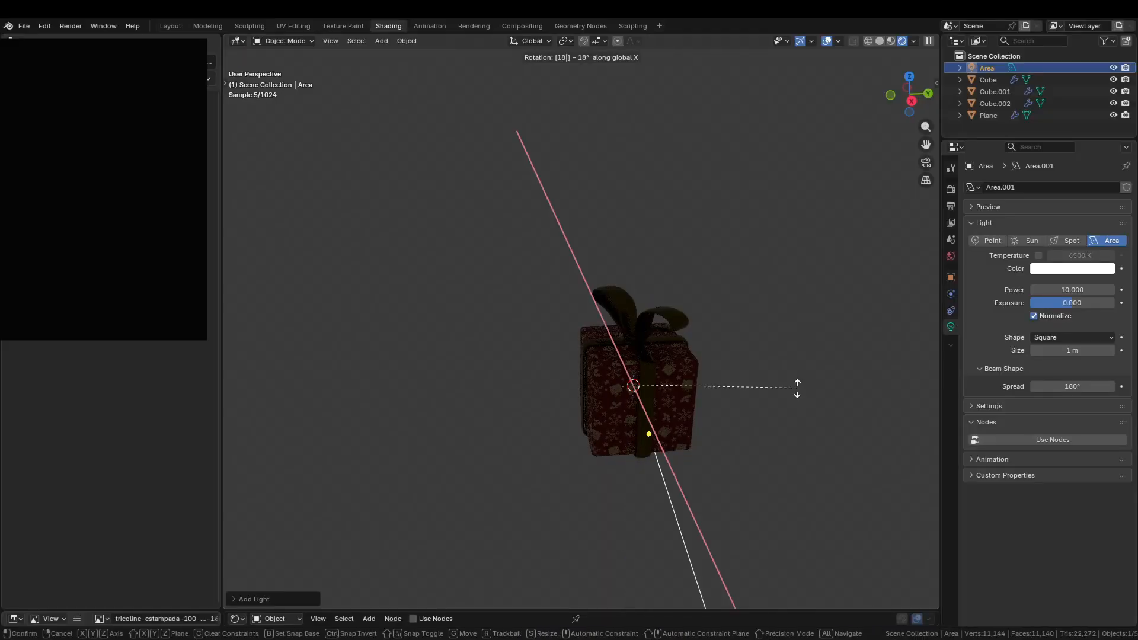
{"action": "key", "text": "Return"}
{"action": "middle_click_drag", "start_coordinate": [796, 387], "coordinate": [587, 404], "text": "shift"}
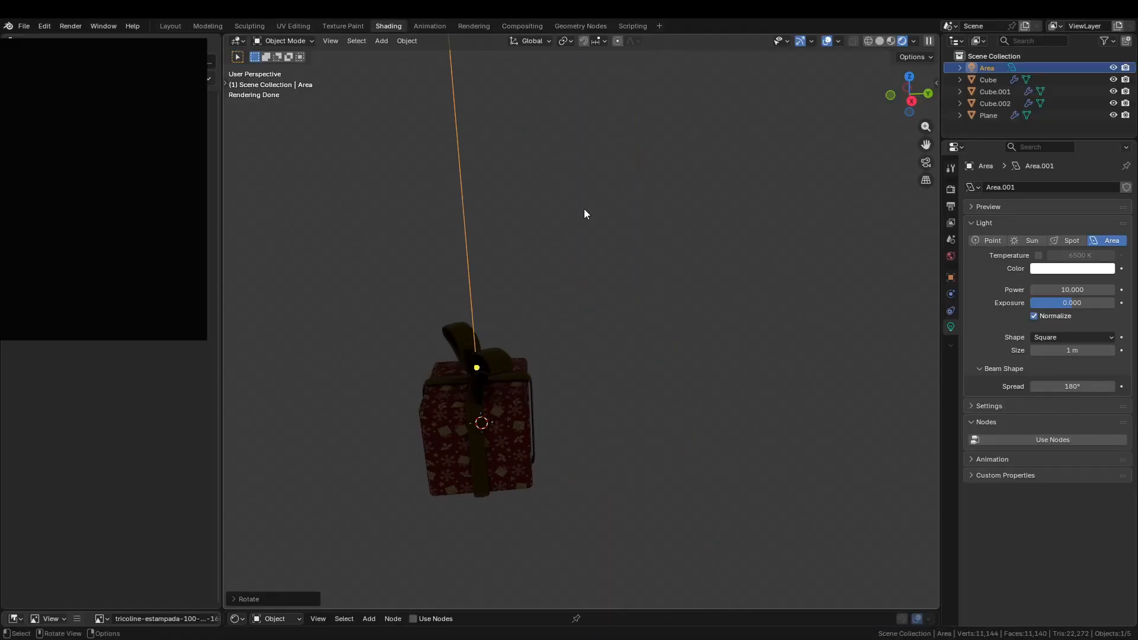
{"action": "left_click", "coordinate": [593, 209]}
Add a sun light and raise it along Z to well above the gift box
{"action": "scroll", "coordinate": [754, 202], "scroll_direction": "down", "scroll_amount": 2}
{"action": "key", "text": "shift+a"}
{"action": "left_click", "coordinate": [793, 190]}
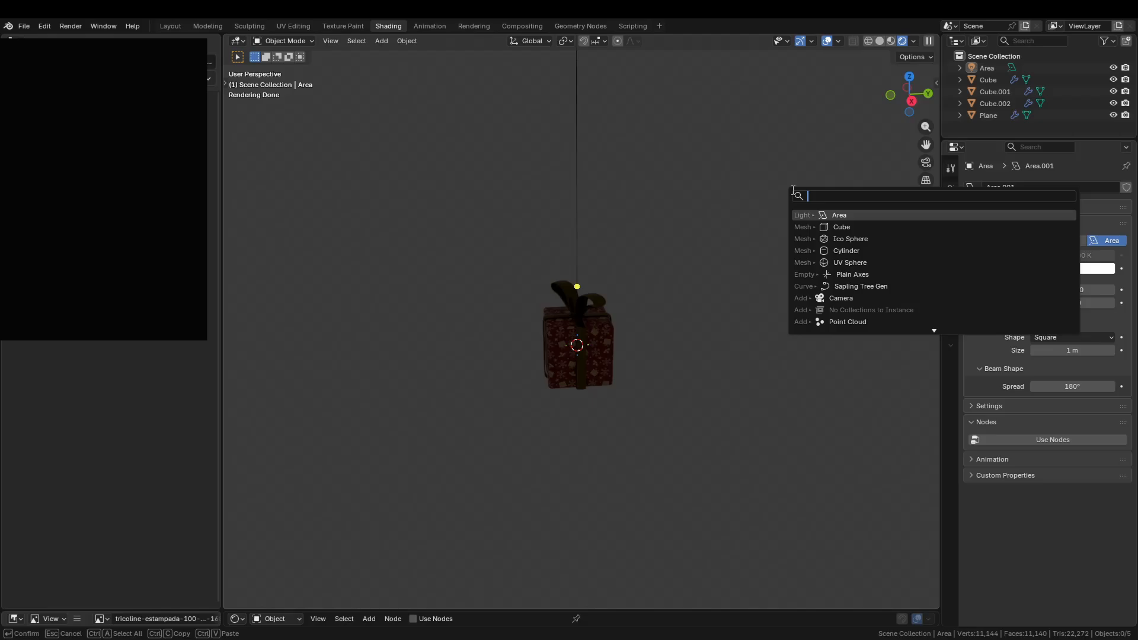
{"action": "type", "text": "sun"}
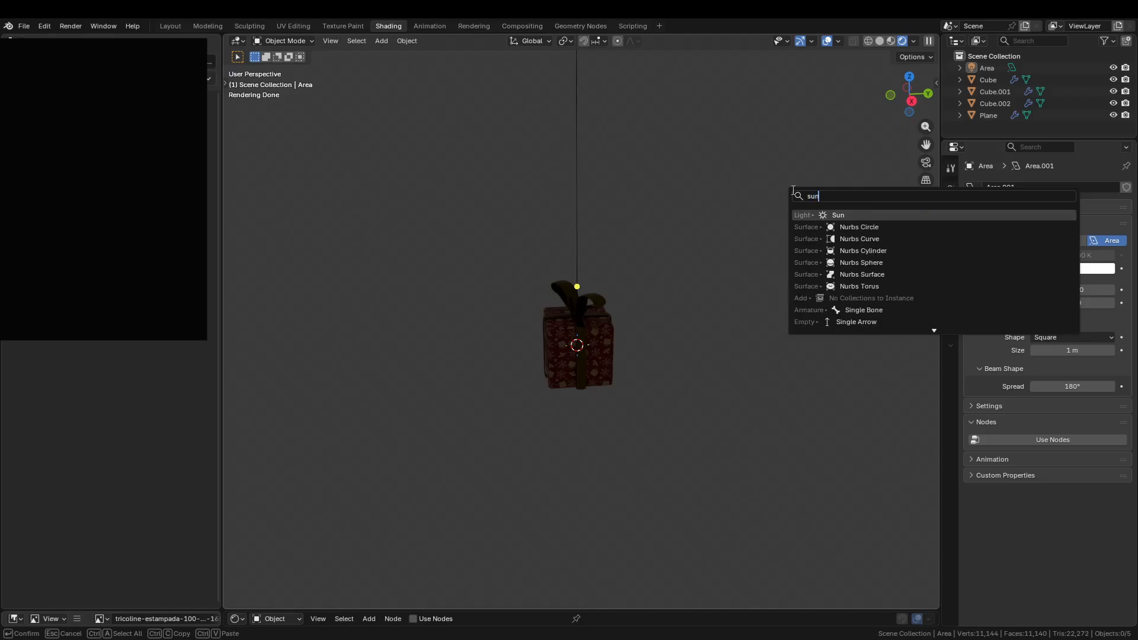
{"action": "key", "text": "Return"}
{"action": "middle_click_drag", "start_coordinate": [754, 322], "coordinate": [723, 361], "text": "shift"}
{"action": "key", "text": "g"}
{"action": "key", "text": "z"}
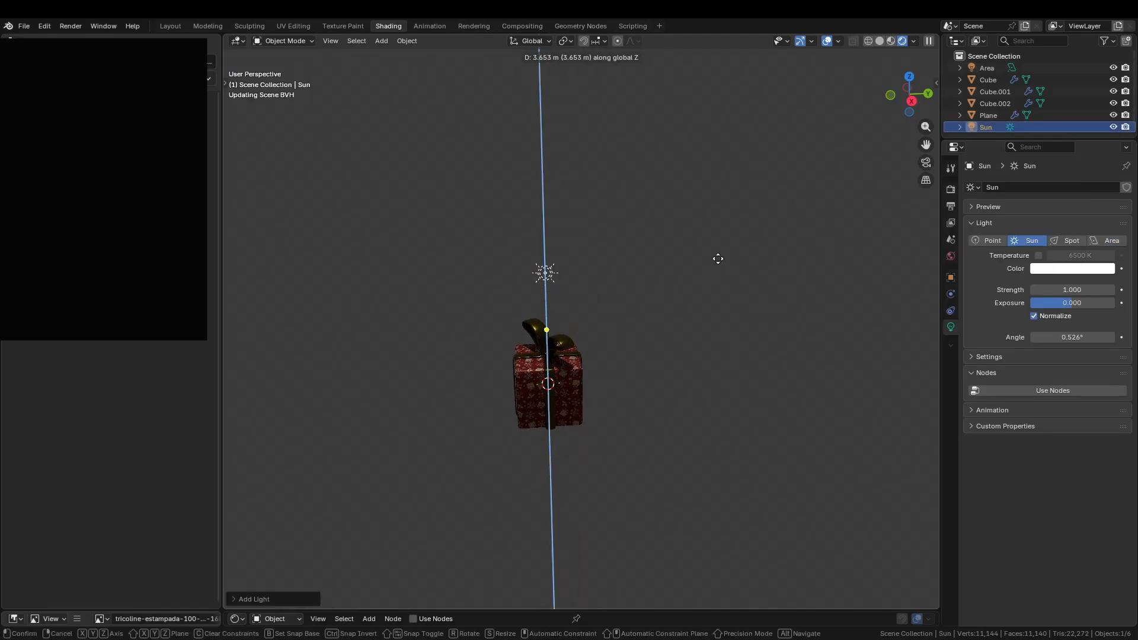
{"action": "left_click", "coordinate": [718, 218]}
Tilt the sun light about the X axis and move it sideways so it shines diagonally down at the gift box
{"action": "key", "text": "r"}
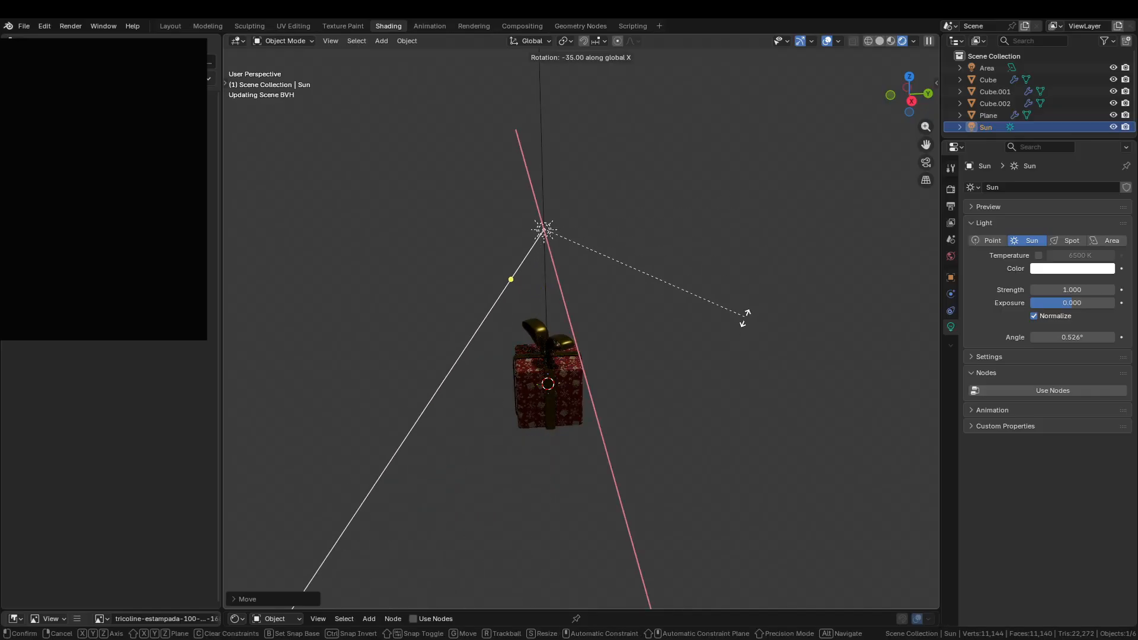
{"action": "left_click", "coordinate": [652, 402]}
{"action": "key", "text": "g"}
{"action": "left_click", "coordinate": [928, 394]}
{"action": "key", "text": "r"}
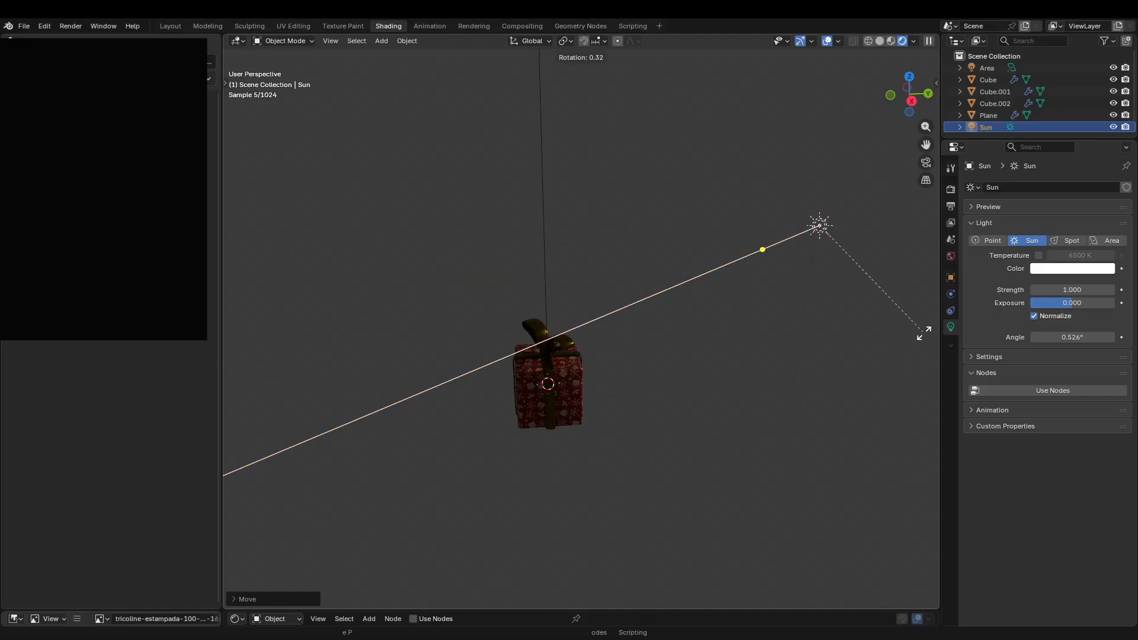
{"action": "key", "text": "x"}
{"action": "left_click", "coordinate": [932, 328]}
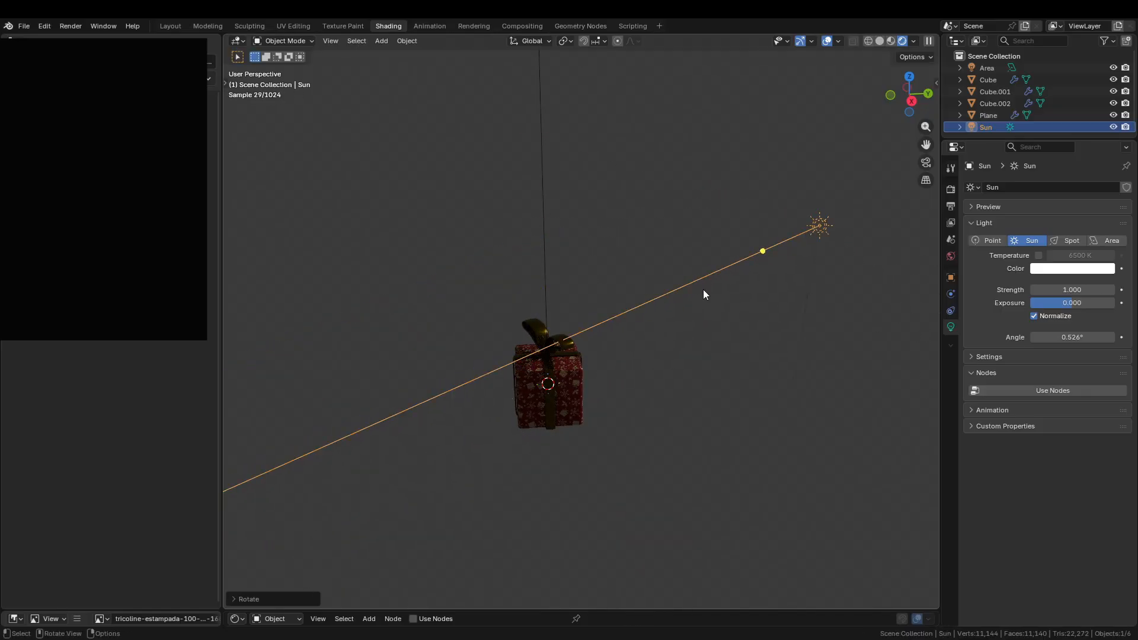
Rotate the sun light about the Z axis to aim at the gift box, and lower it about 0.62 m
{"action": "scroll", "coordinate": [650, 314], "scroll_direction": "up", "scroll_amount": 4}
{"action": "middle_click_drag", "start_coordinate": [650, 314], "coordinate": [764, 339]}
{"action": "scroll", "coordinate": [763, 340], "scroll_direction": "down", "scroll_amount": 3}
{"action": "key", "text": "r"}
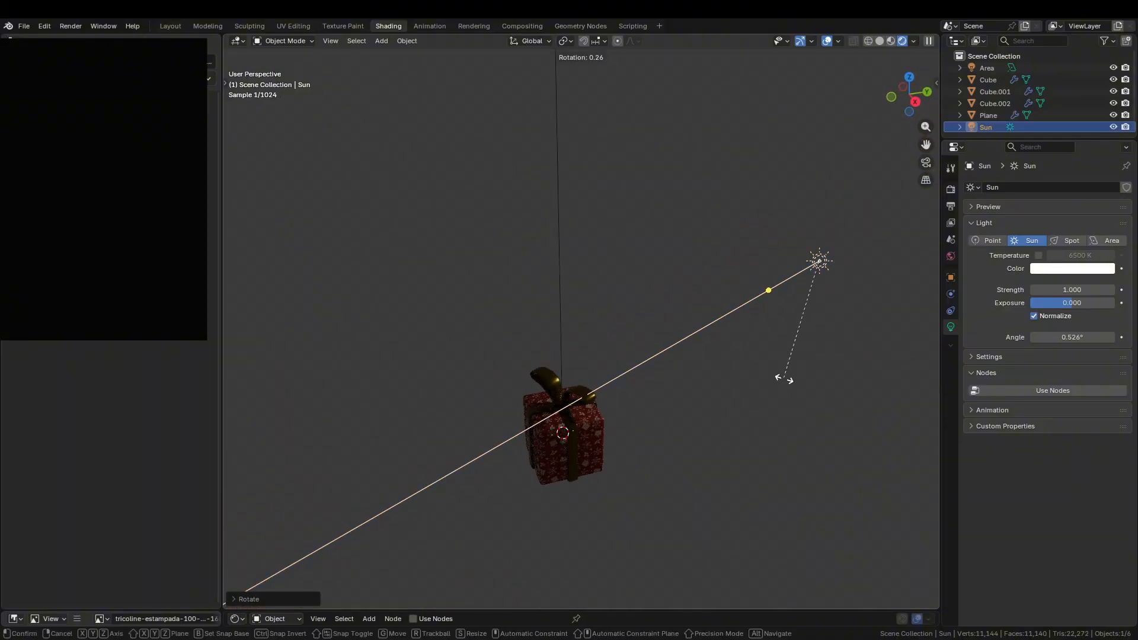
{"action": "key", "text": "z"}
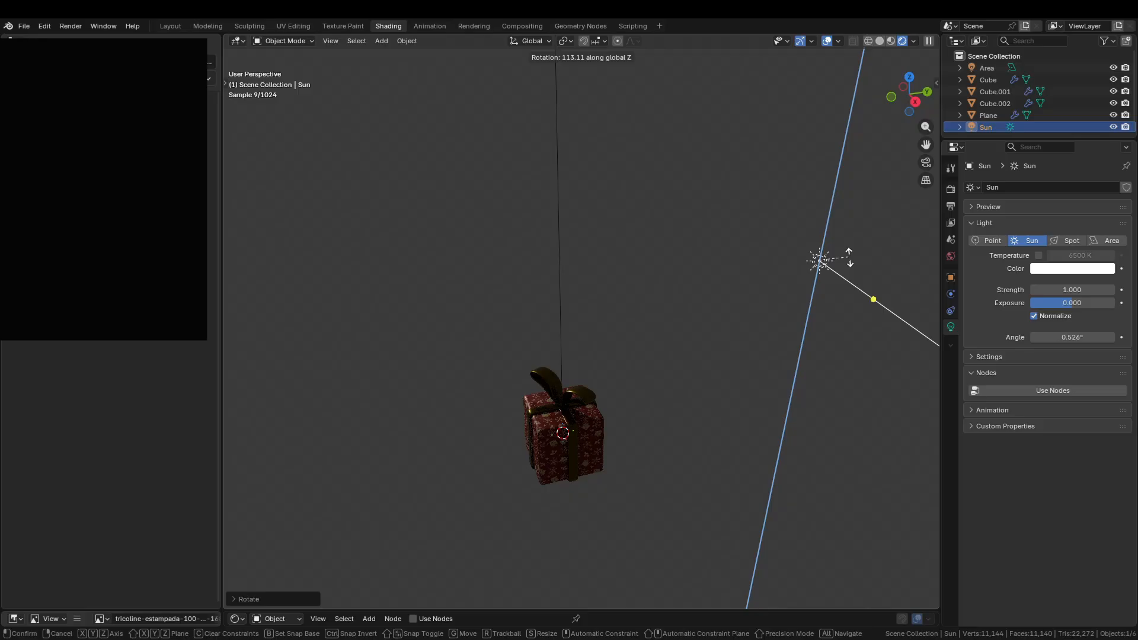
{"action": "left_click", "coordinate": [842, 262]}
{"action": "key", "text": "g"}
{"action": "key", "text": "z"}
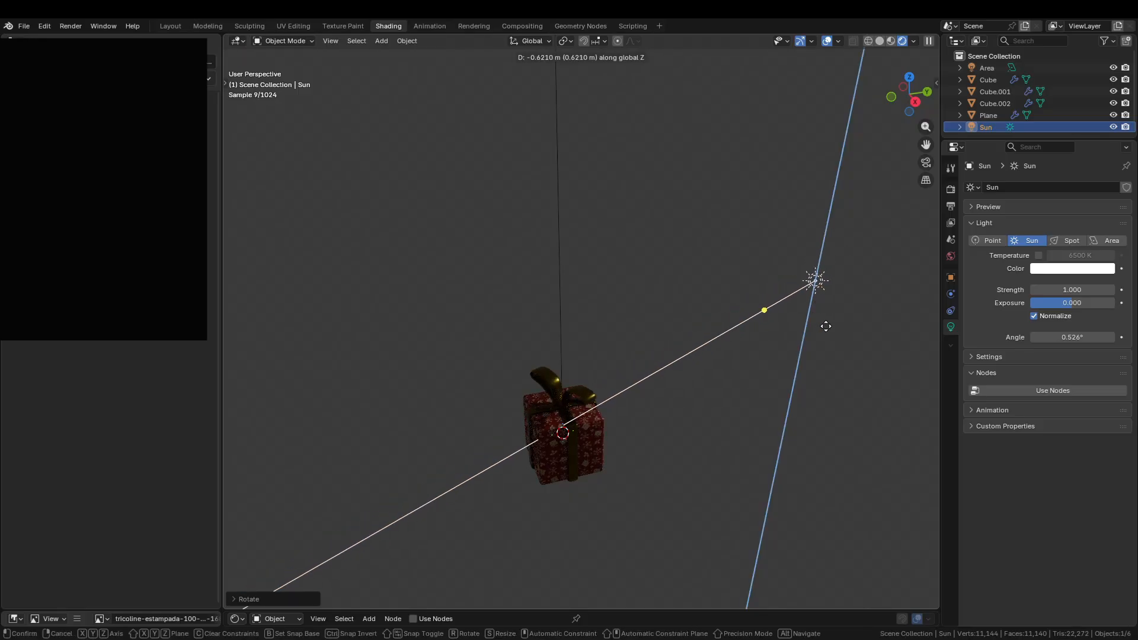
{"action": "left_click", "coordinate": [771, 338]}
Set the sun light's strength to 5.070 and its colour to the warm off-white #FFF0DC
{"action": "left_click_drag", "start_coordinate": [1073, 290], "coordinate": [1105, 290]}
{"action": "left_click", "coordinate": [1072, 269]}
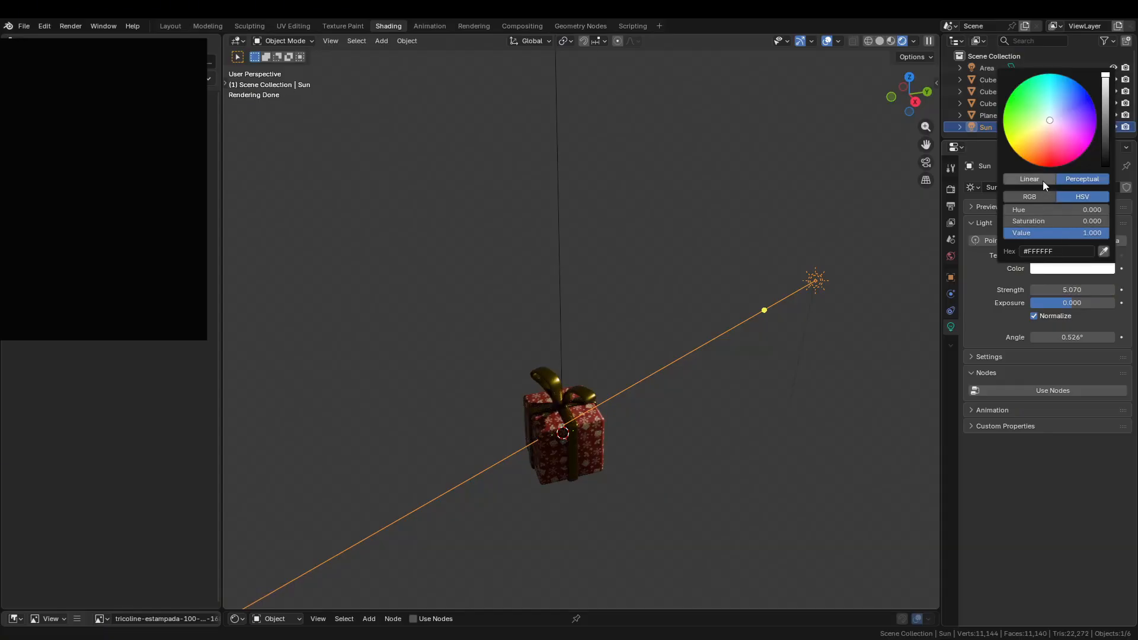
{"action": "left_click", "coordinate": [1051, 124]}
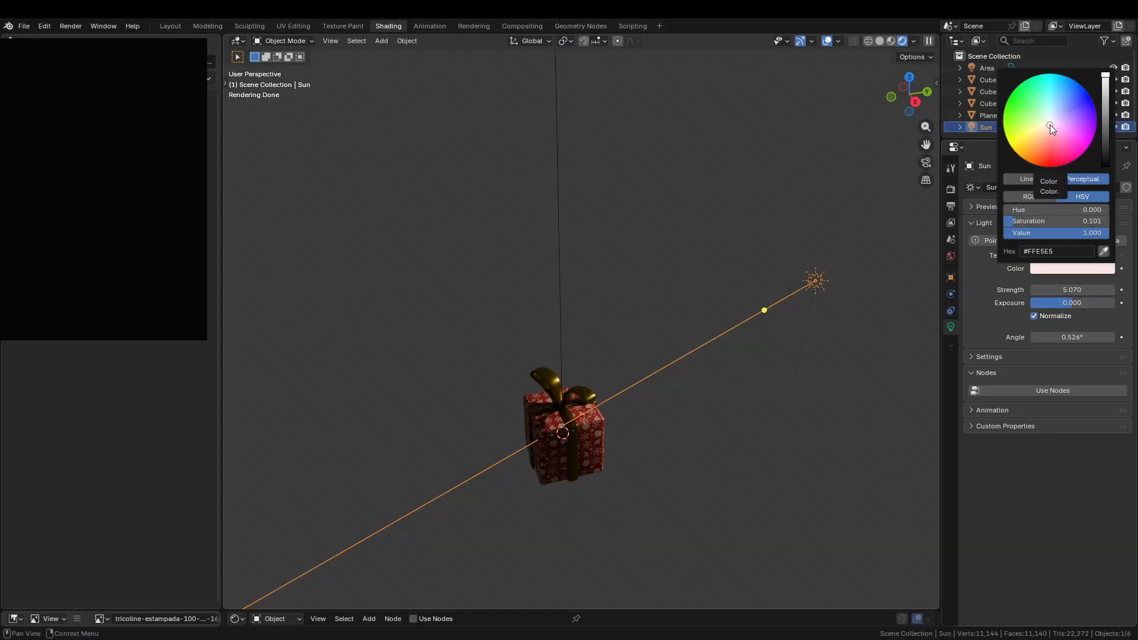
{"action": "left_click", "coordinate": [1047, 125]}
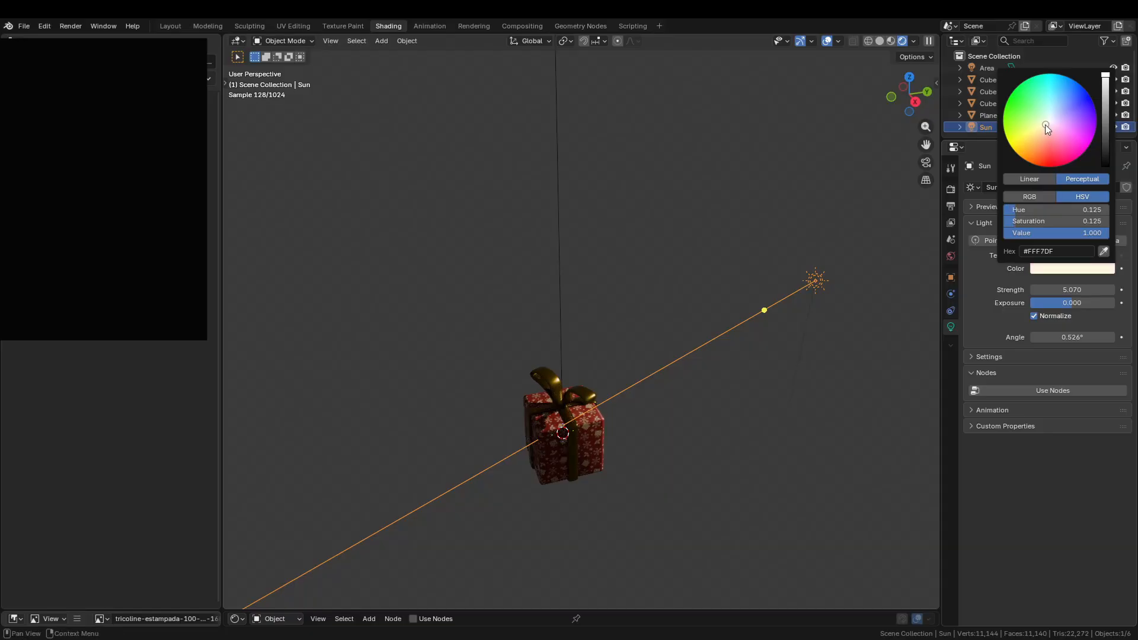
{"action": "left_click", "coordinate": [1048, 127]}
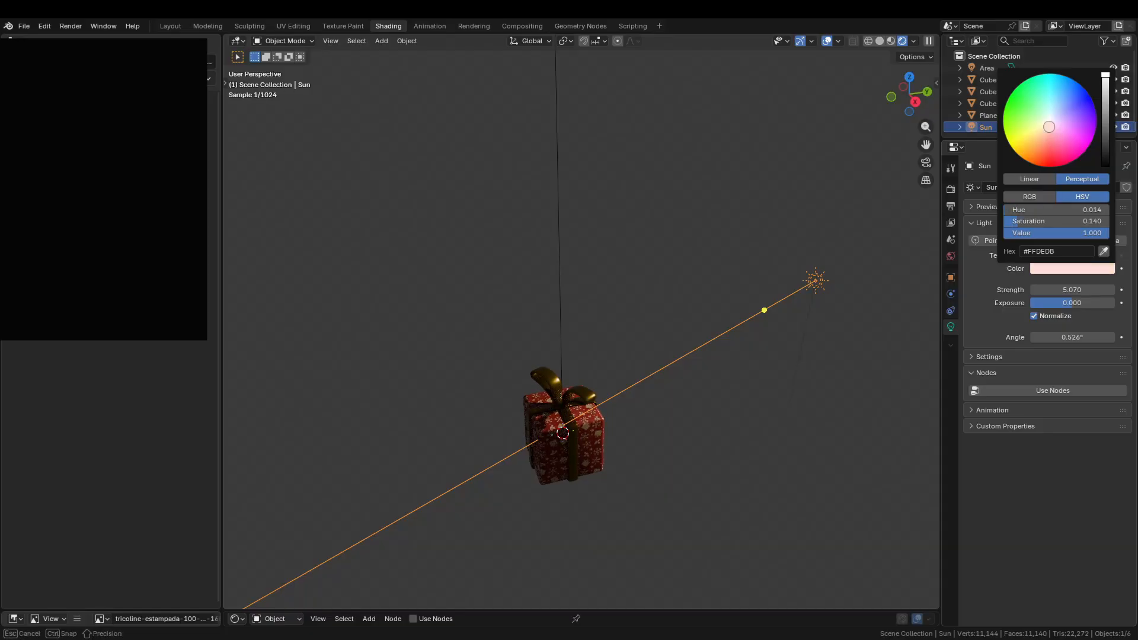
{"action": "left_click", "coordinate": [1047, 125]}
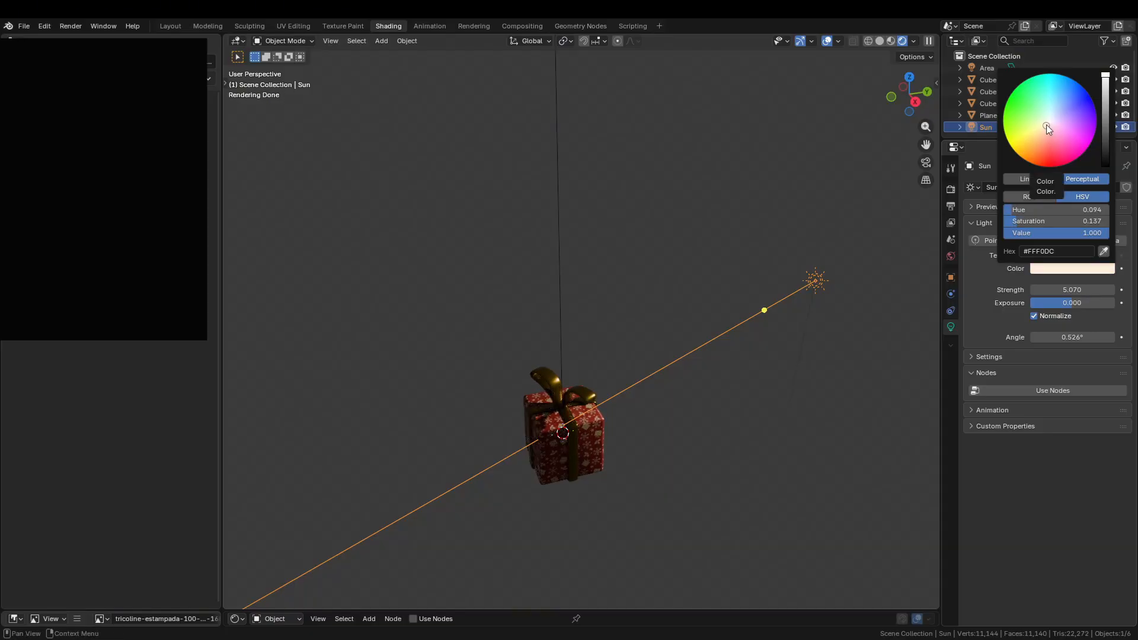
Examine how the sun light falls on the gift box and bow from several angles
{"action": "middle_click_drag", "start_coordinate": [620, 460], "coordinate": [513, 406]}
{"action": "left_click", "coordinate": [514, 406]}
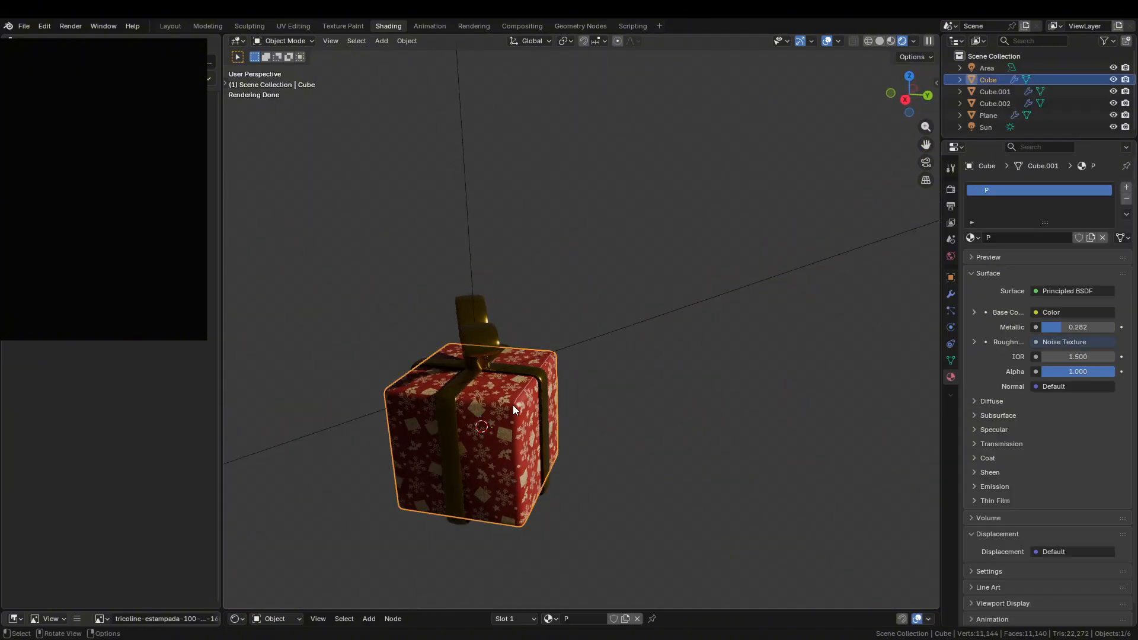
{"action": "left_click", "coordinate": [776, 280]}
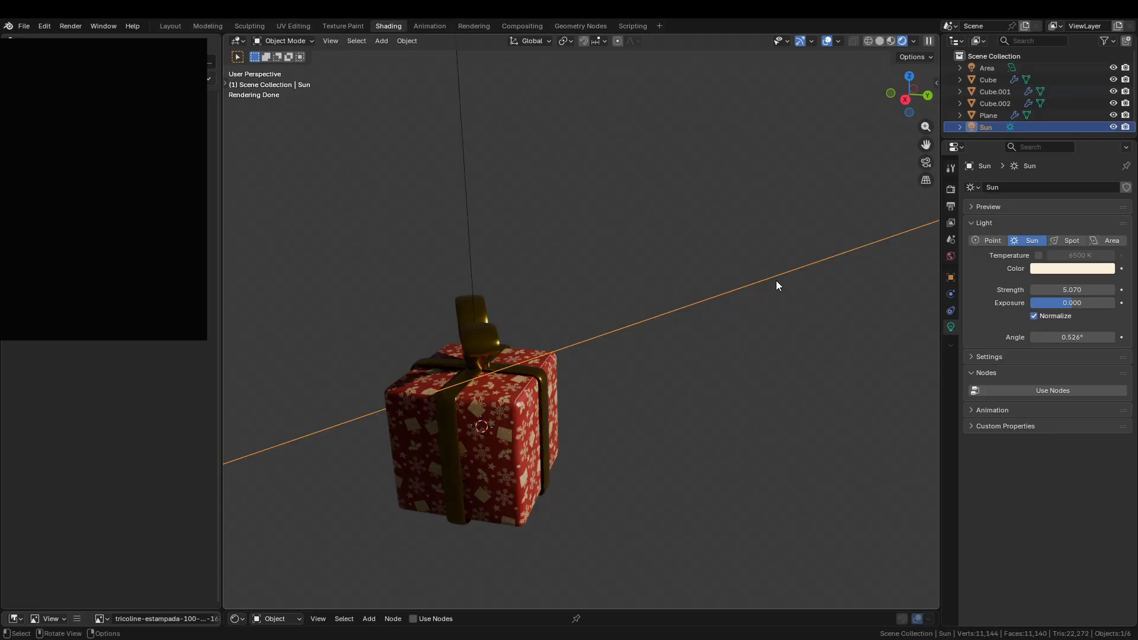
{"action": "middle_click_drag", "start_coordinate": [776, 280], "coordinate": [671, 389]}
{"action": "scroll", "coordinate": [595, 368], "scroll_direction": "up", "scroll_amount": 5}
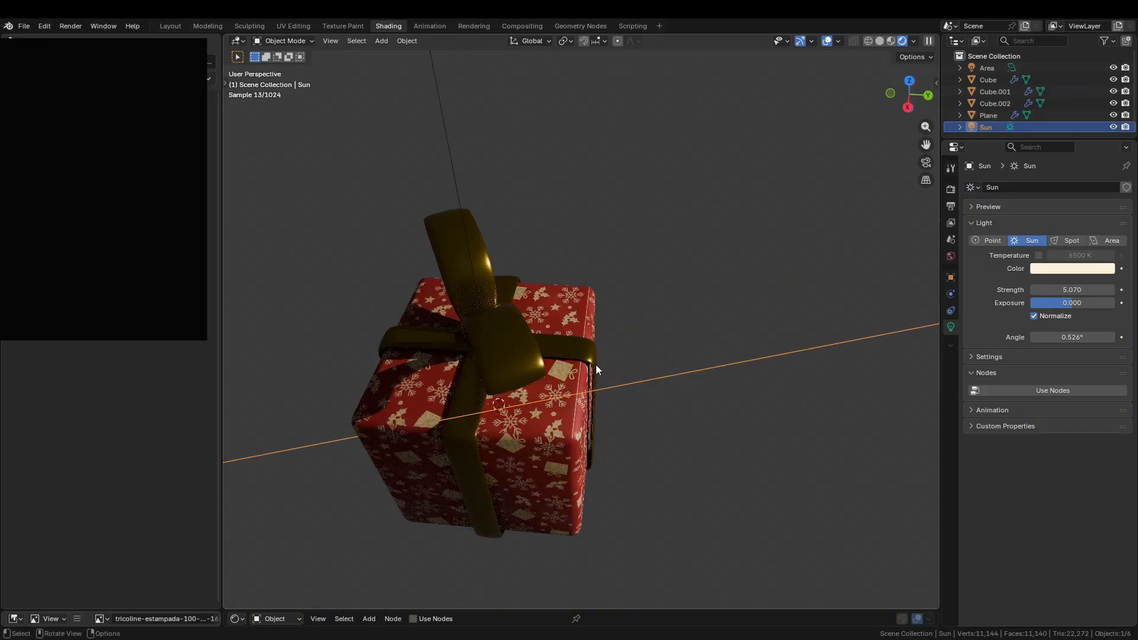
{"action": "scroll", "coordinate": [589, 406], "scroll_direction": "down", "scroll_amount": 5}
{"action": "middle_click_drag", "start_coordinate": [674, 435], "coordinate": [694, 237]}
Add a plane and lower it along Z to the base of the gift box
{"action": "key", "text": "shift+a"}
{"action": "left_click", "coordinate": [695, 236]}
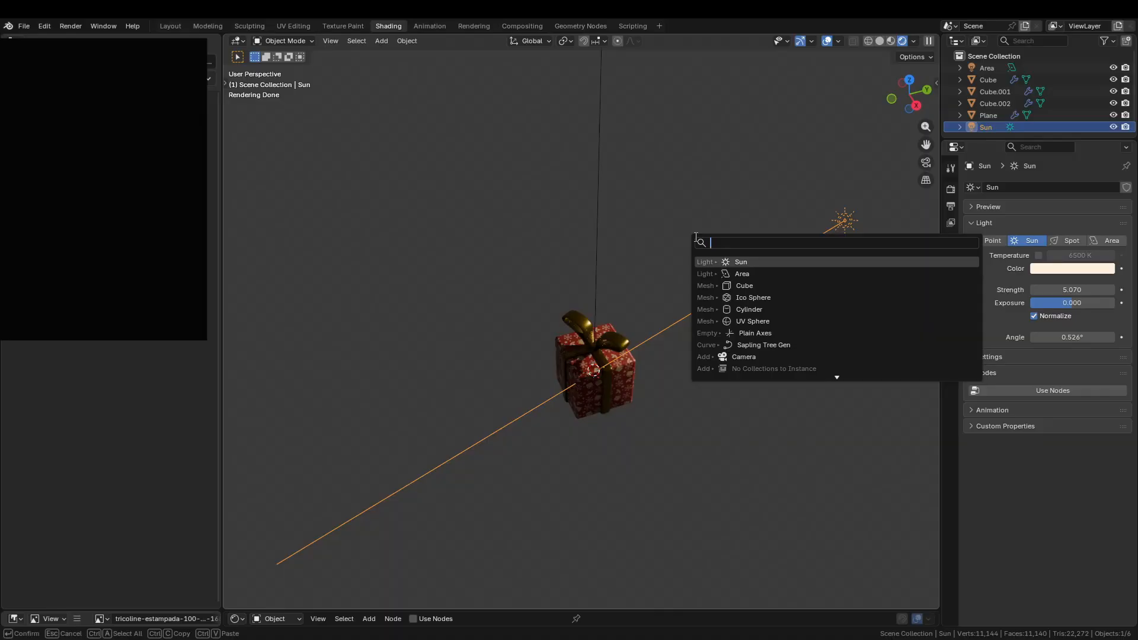
{"action": "type", "text": "plane"}
{"action": "key", "text": "Return"}
{"action": "key", "text": "g"}
{"action": "key", "text": "z"}
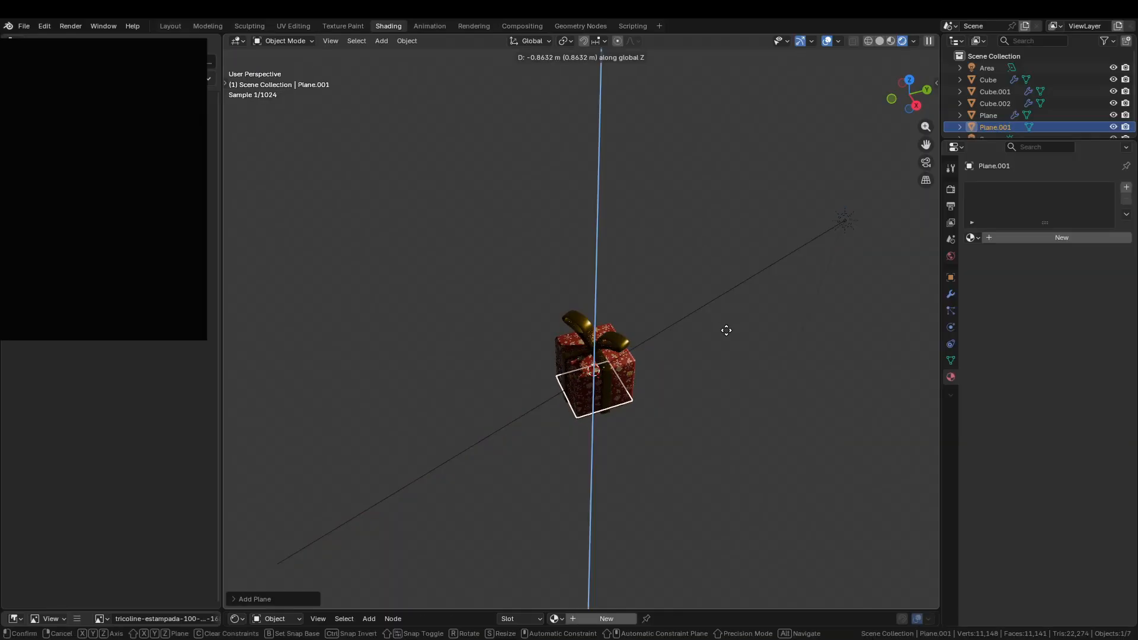
{"action": "left_click", "coordinate": [733, 345]}
Scale the plane up into a large floor around the gift box and apply its scale
{"action": "key", "text": "s"}
{"action": "left_click", "coordinate": [326, 487]}
{"action": "key", "text": "ctrl+a"}
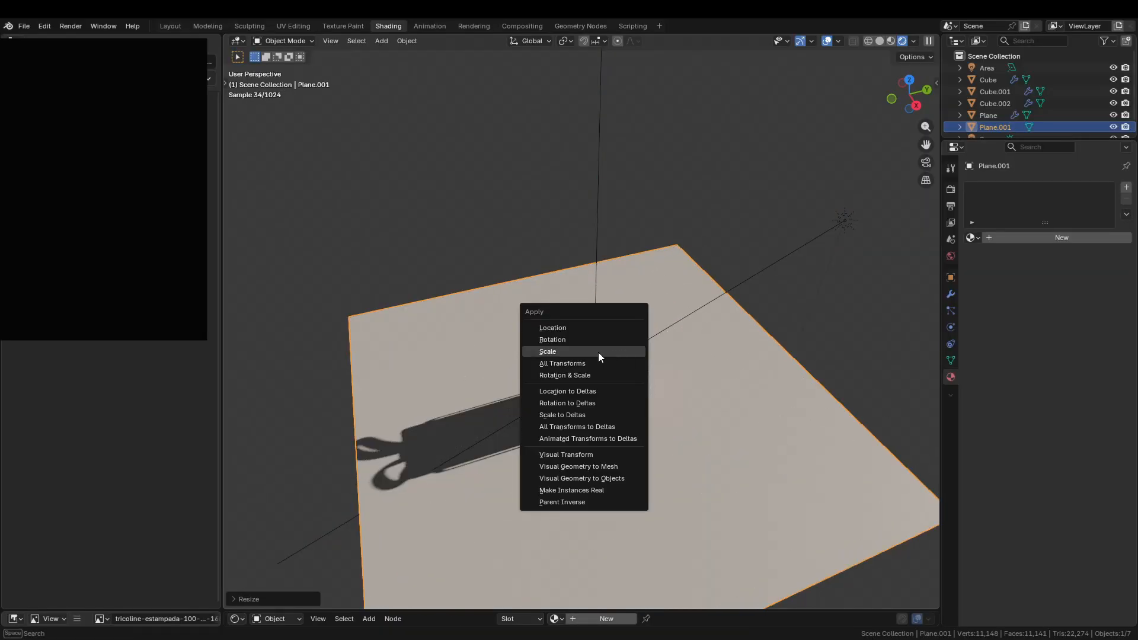
{"action": "left_click", "coordinate": [599, 352]}
Widen the 3D viewport and check the gift box's lighting and shadow on the floor from several angles
{"action": "left_click", "coordinate": [589, 370]}
{"action": "scroll", "coordinate": [639, 360], "scroll_direction": "up", "scroll_amount": 2}
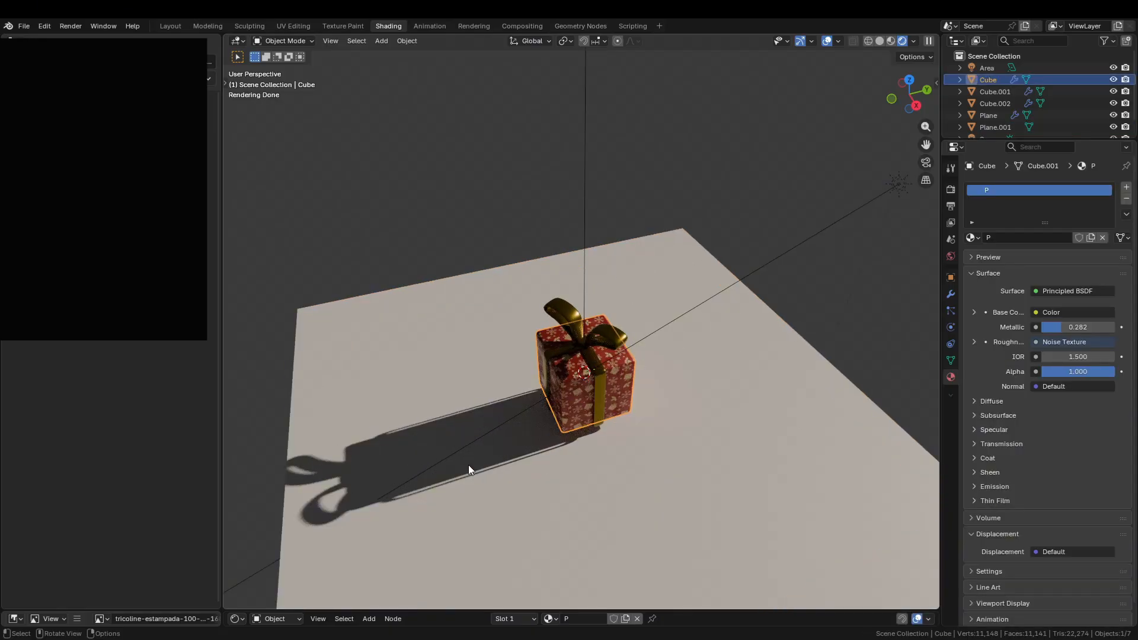
{"action": "middle_click_drag", "start_coordinate": [674, 379], "coordinate": [569, 337]}
{"action": "scroll", "coordinate": [701, 329], "scroll_direction": "up", "scroll_amount": 6}
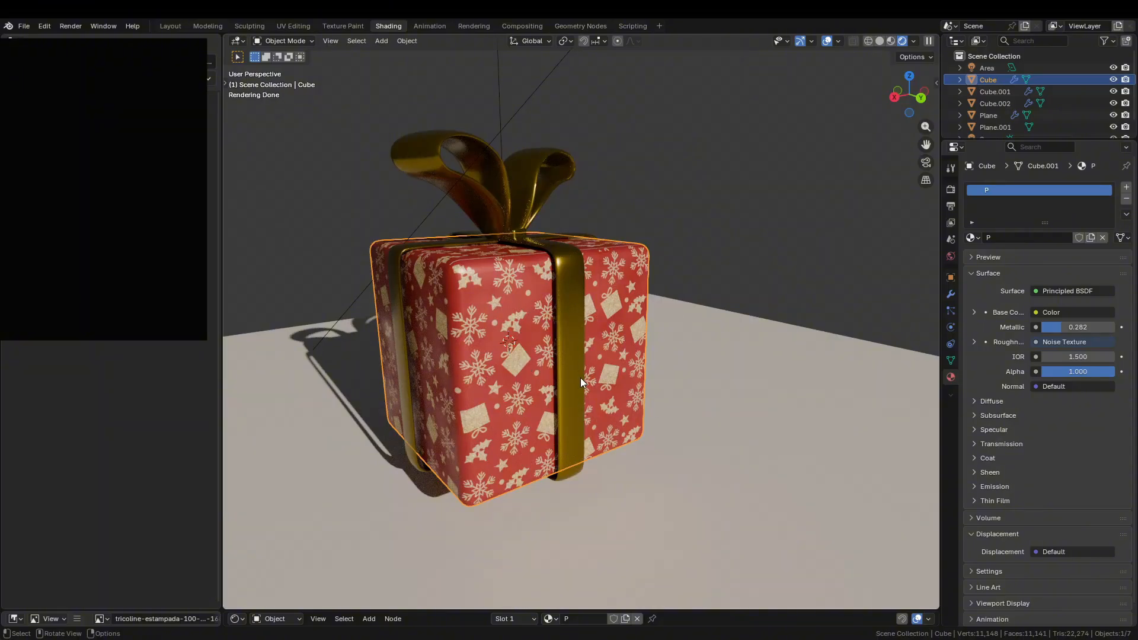
{"action": "middle_click_drag", "start_coordinate": [548, 425], "coordinate": [570, 414]}
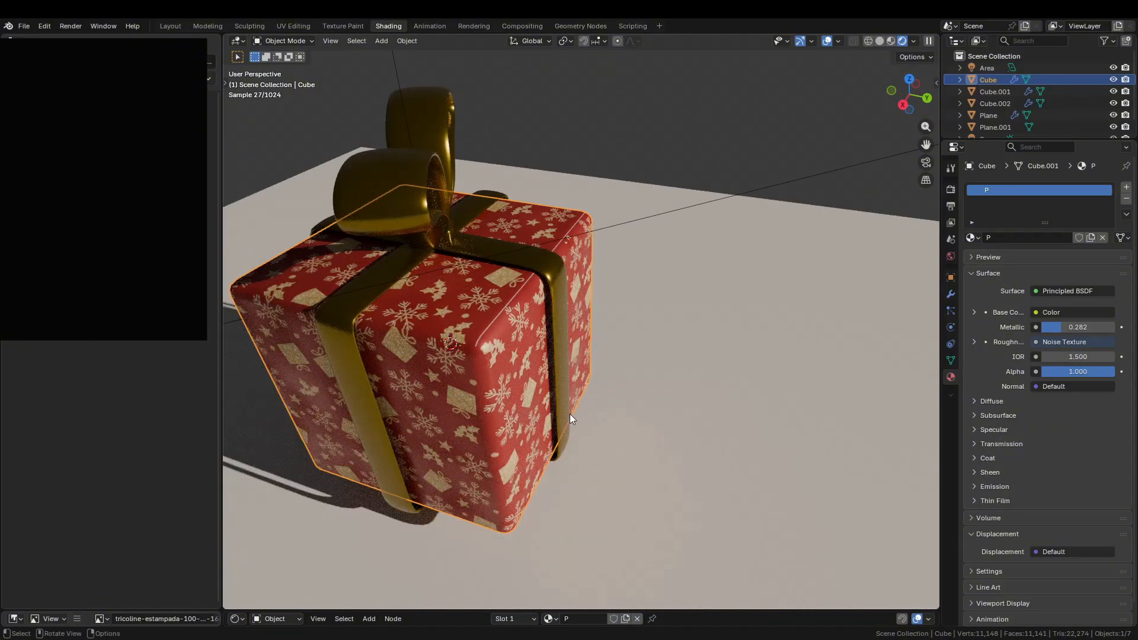
{"action": "left_click_drag", "start_coordinate": [218, 296], "coordinate": [114, 314]}
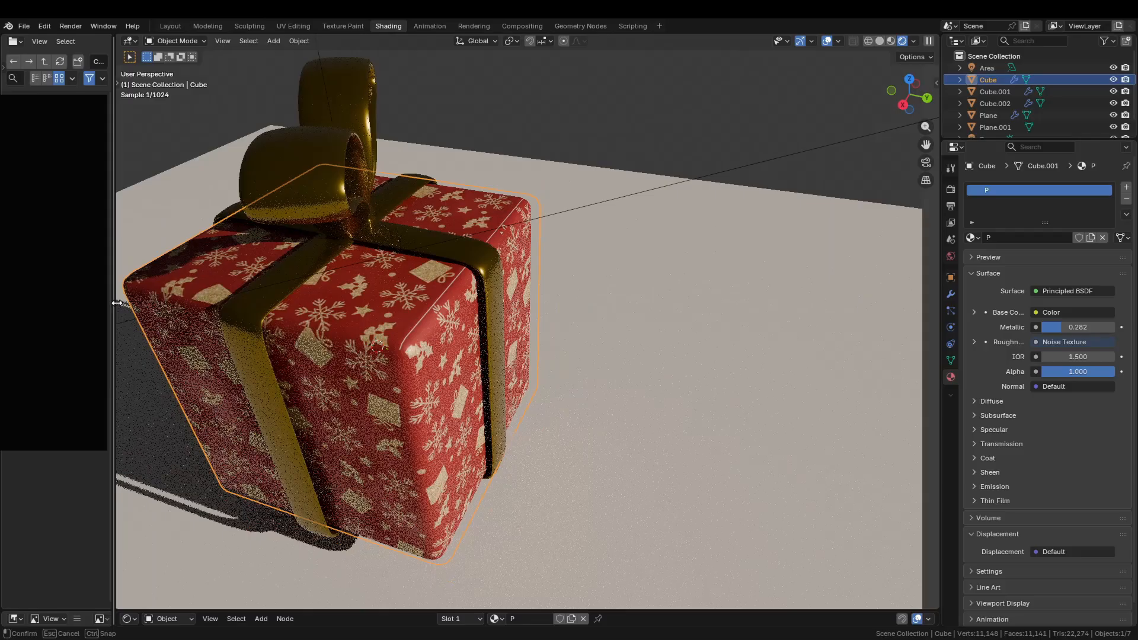
{"action": "scroll", "coordinate": [475, 273], "scroll_direction": "down", "scroll_amount": 2}
{"action": "scroll", "coordinate": [475, 272], "scroll_direction": "down", "scroll_amount": 5}
{"action": "middle_click_drag", "start_coordinate": [499, 314], "coordinate": [413, 98]}
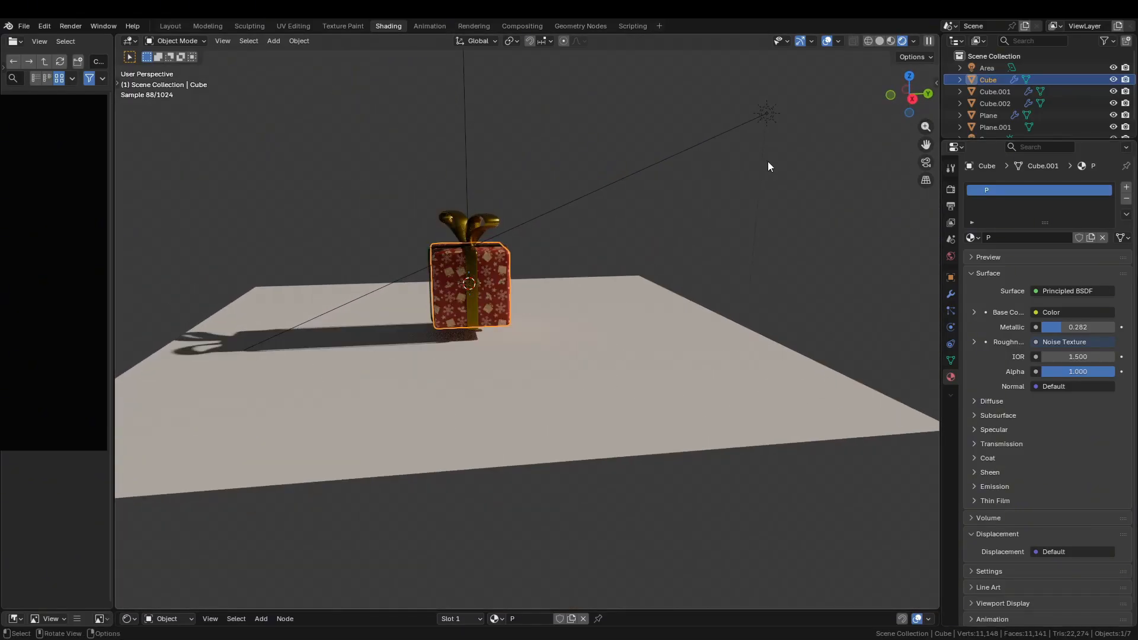
Rotate the sun light about -2 degrees around the global Z axis
{"action": "left_click", "coordinate": [764, 134]}
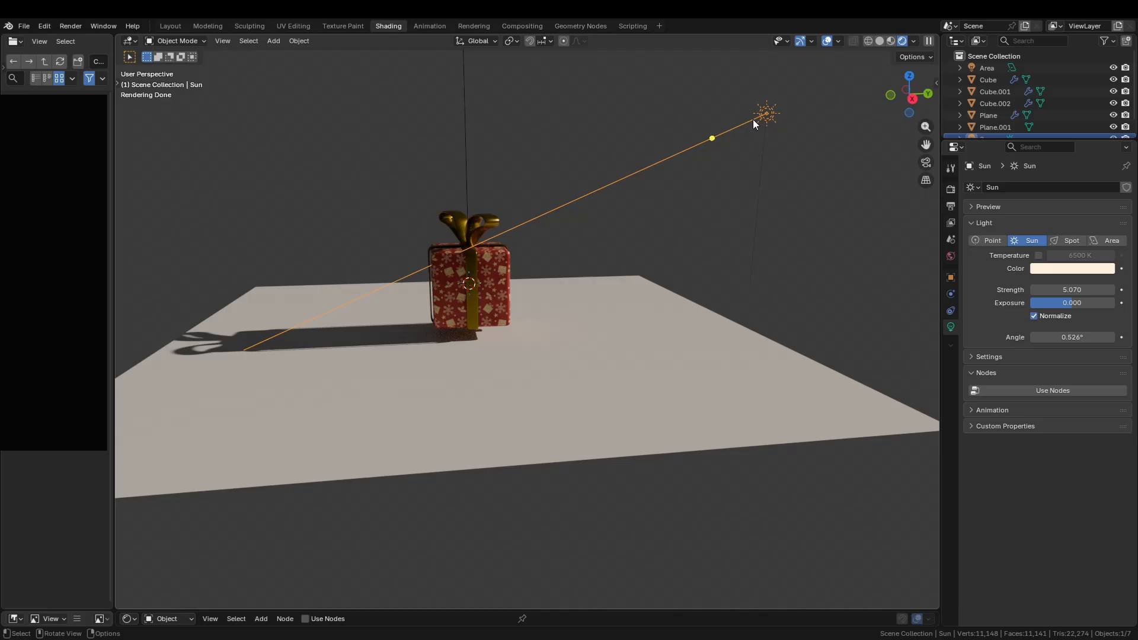
{"action": "scroll", "coordinate": [561, 322], "scroll_direction": "up", "scroll_amount": 4}
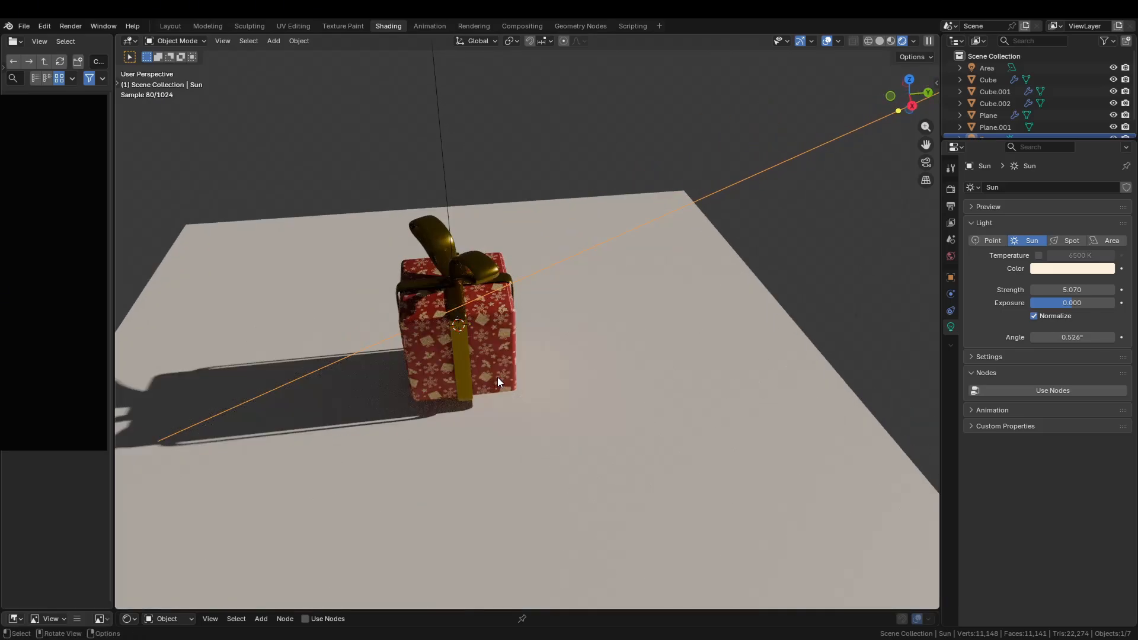
{"action": "middle_click_drag", "start_coordinate": [472, 368], "coordinate": [750, 262]}
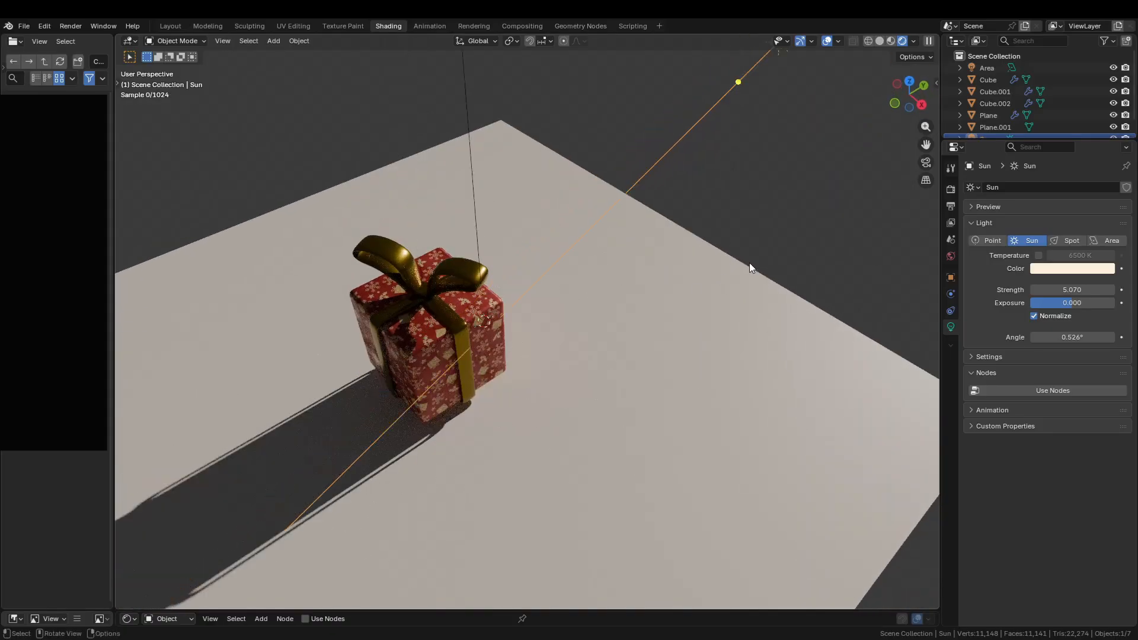
{"action": "scroll", "coordinate": [750, 263], "scroll_direction": "down", "scroll_amount": 4}
{"action": "key", "text": "r"}
{"action": "key", "text": "z"}
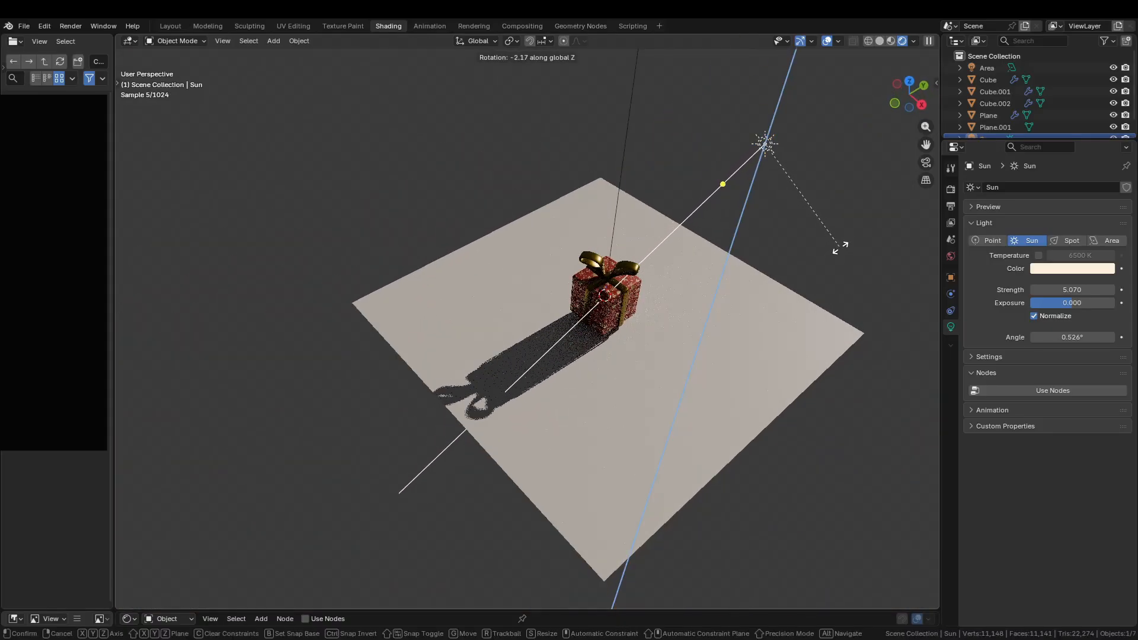
{"action": "left_click", "coordinate": [840, 248]}
Scale the floor plane up further so it extends well beyond the gift box and its shadow
{"action": "left_click", "coordinate": [686, 419]}
{"action": "key", "text": "s"}
{"action": "left_click", "coordinate": [322, 445]}
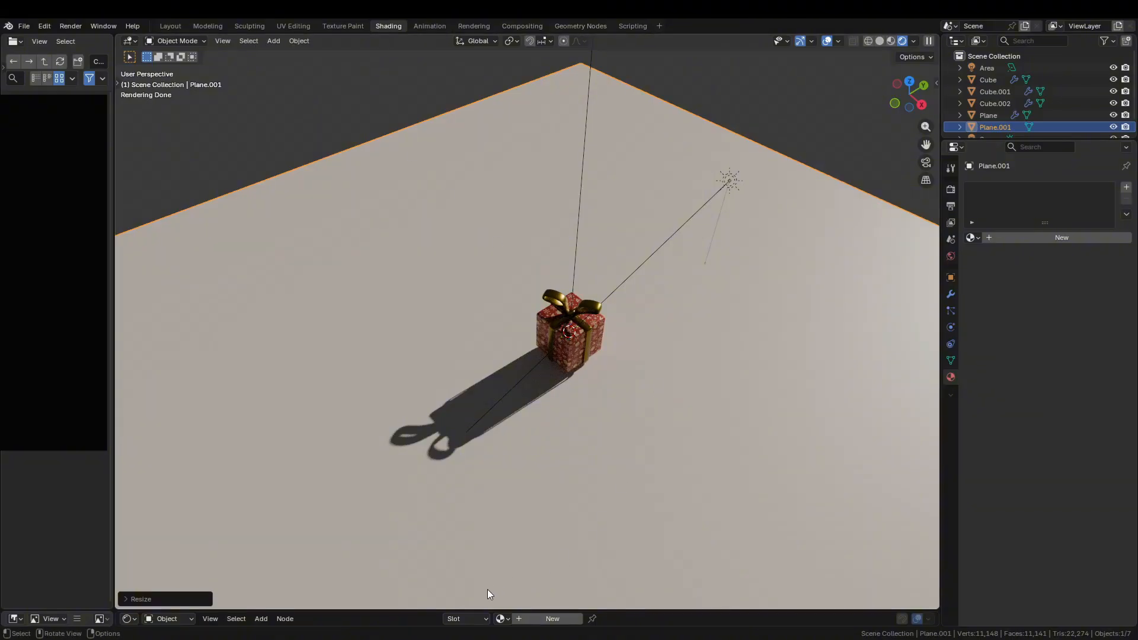
Enlarge the shader editor and create a new material named Plane for the floor plane
{"action": "left_click_drag", "start_coordinate": [459, 607], "coordinate": [543, 289]}
{"action": "left_click", "coordinate": [545, 293]}
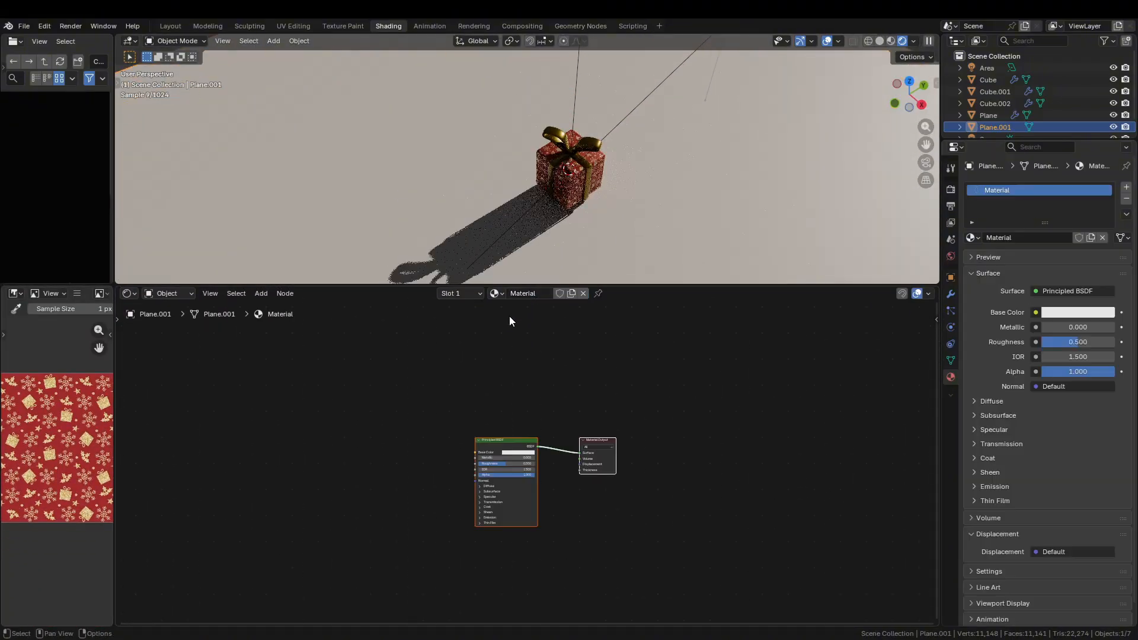
{"action": "double_click", "coordinate": [519, 293]}
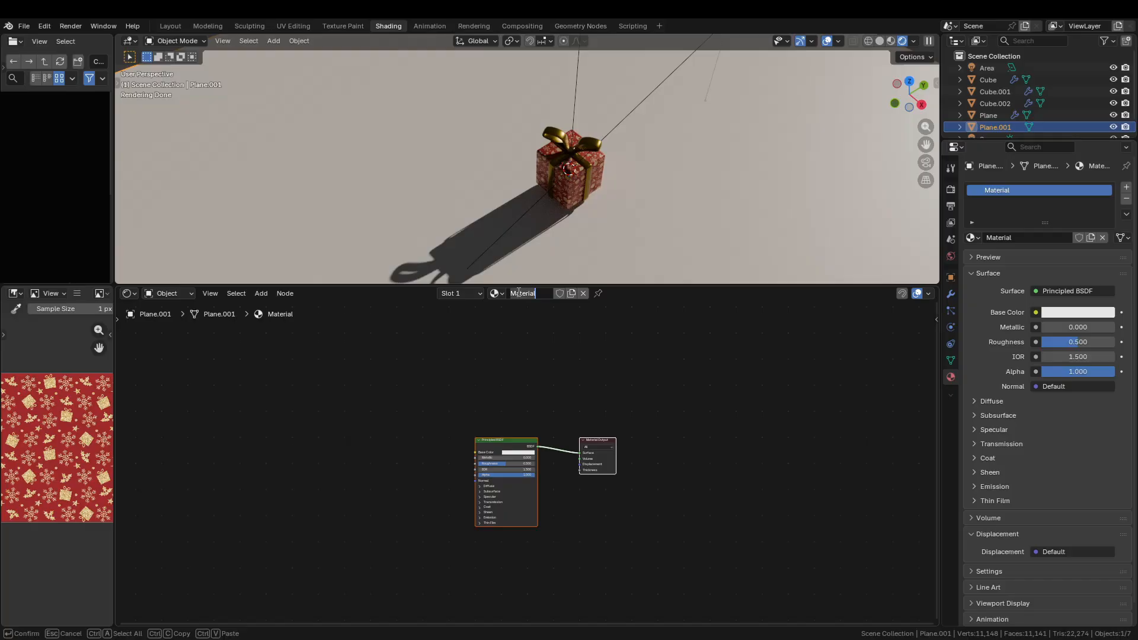
{"action": "type", "text": "Plane"}
{"action": "key", "text": "Return"}
Darken the floor material's base color to a neutral near-black grey with a value of about 0.127
{"action": "scroll", "coordinate": [443, 482], "scroll_direction": "up", "scroll_amount": 2}
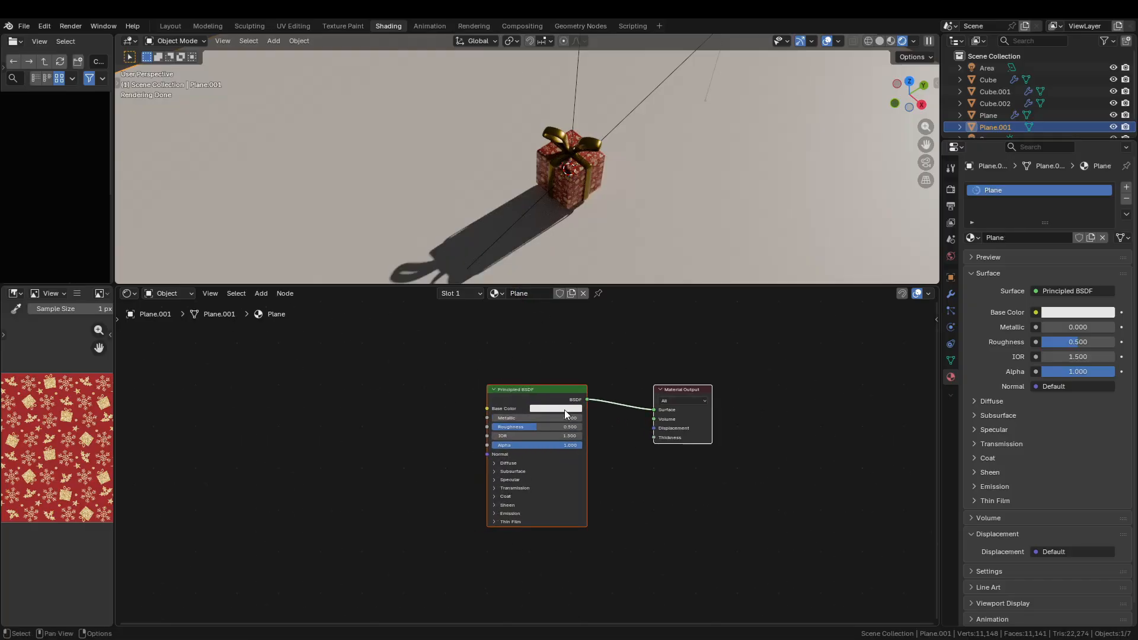
{"action": "left_click", "coordinate": [564, 409]}
{"action": "left_click_drag", "start_coordinate": [604, 311], "coordinate": [606, 311]}
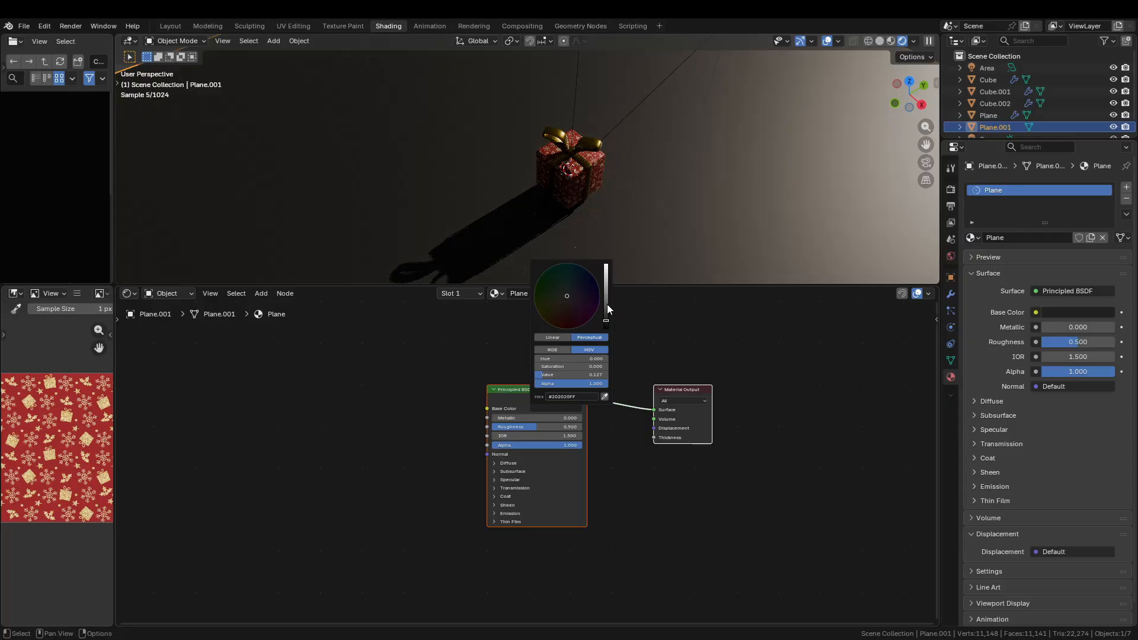
Adjust the floor plane's height along the global Z axis so it meets the underside of the gift box
{"action": "middle_click_drag", "start_coordinate": [638, 197], "coordinate": [601, 173]}
{"action": "scroll", "coordinate": [615, 163], "scroll_direction": "up", "scroll_amount": 5}
{"action": "key", "text": "g"}
{"action": "key", "text": "z"}
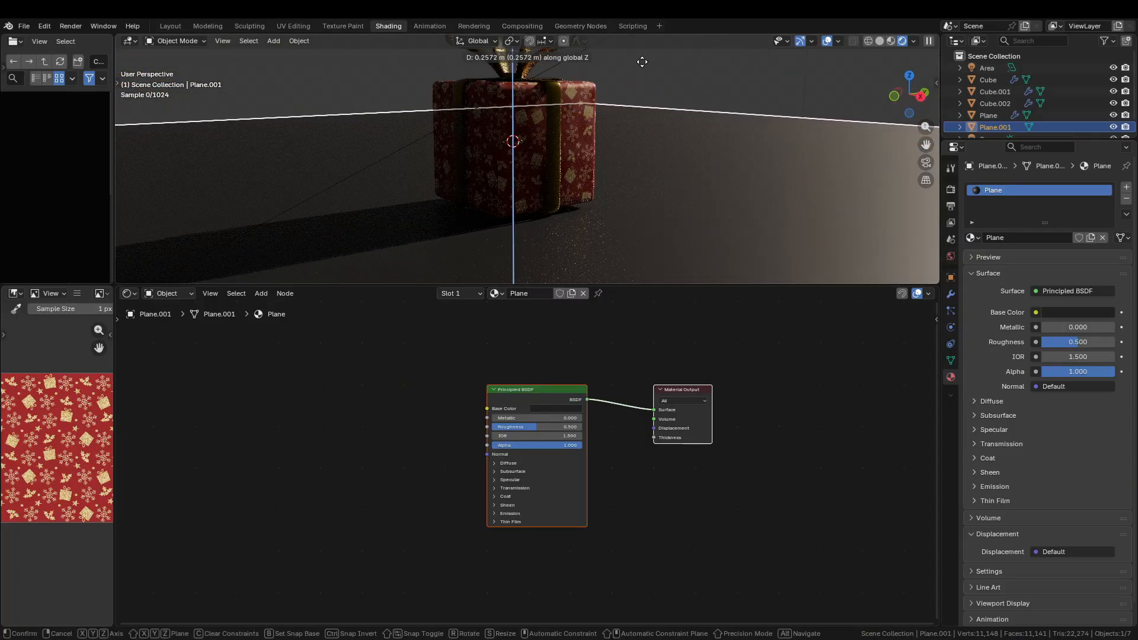
{"action": "left_click", "coordinate": [642, 62]}
{"action": "key", "text": "g"}
{"action": "key", "text": "z"}
{"action": "left_click", "coordinate": [625, 207]}
Scale the floor plane up so it extends farther around the gift box, and apply its scale
{"action": "scroll", "coordinate": [625, 207], "scroll_direction": "down", "scroll_amount": 6}
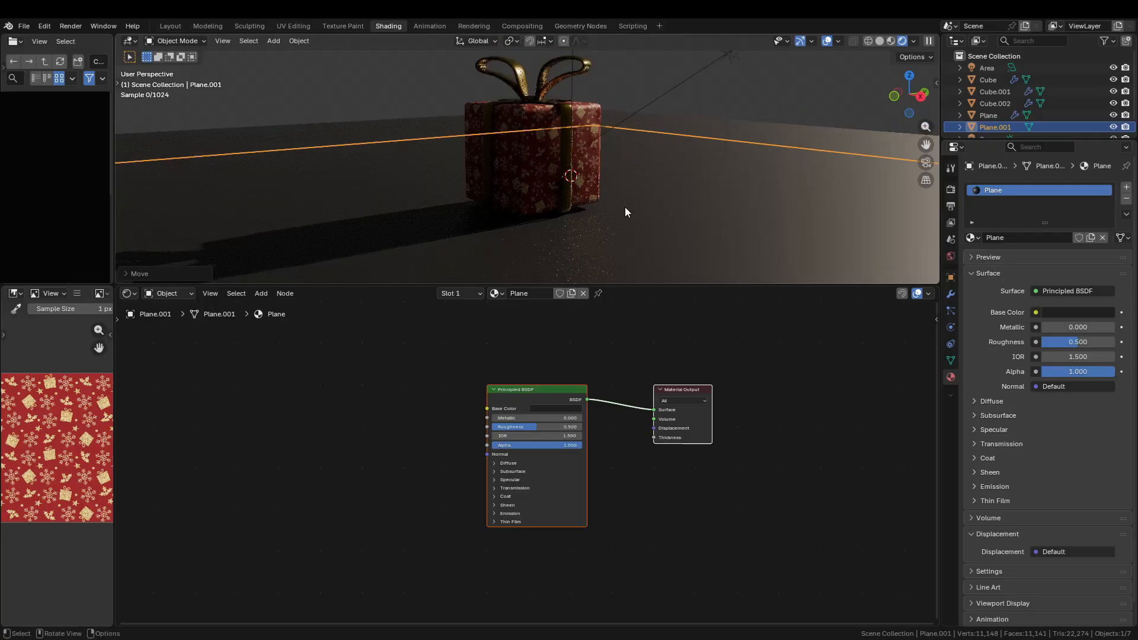
{"action": "key", "text": "s"}
{"action": "left_click", "coordinate": [860, 212]}
{"action": "key", "text": "ctrl+a"}
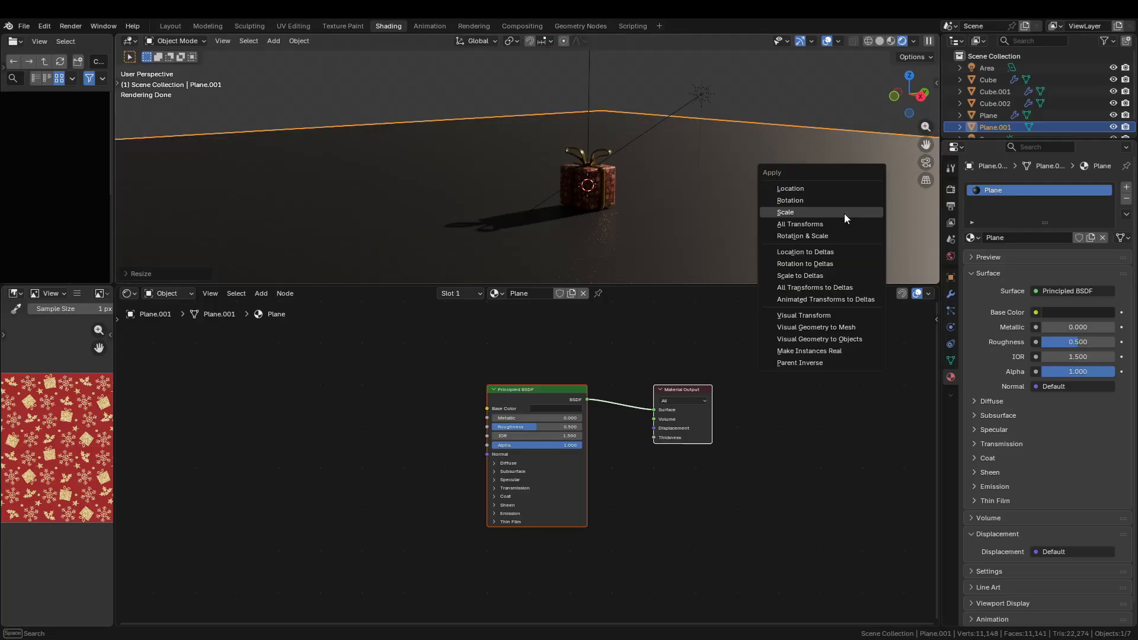
{"action": "left_click", "coordinate": [844, 212]}
{"action": "middle_click_drag", "start_coordinate": [735, 215], "coordinate": [605, 173]}
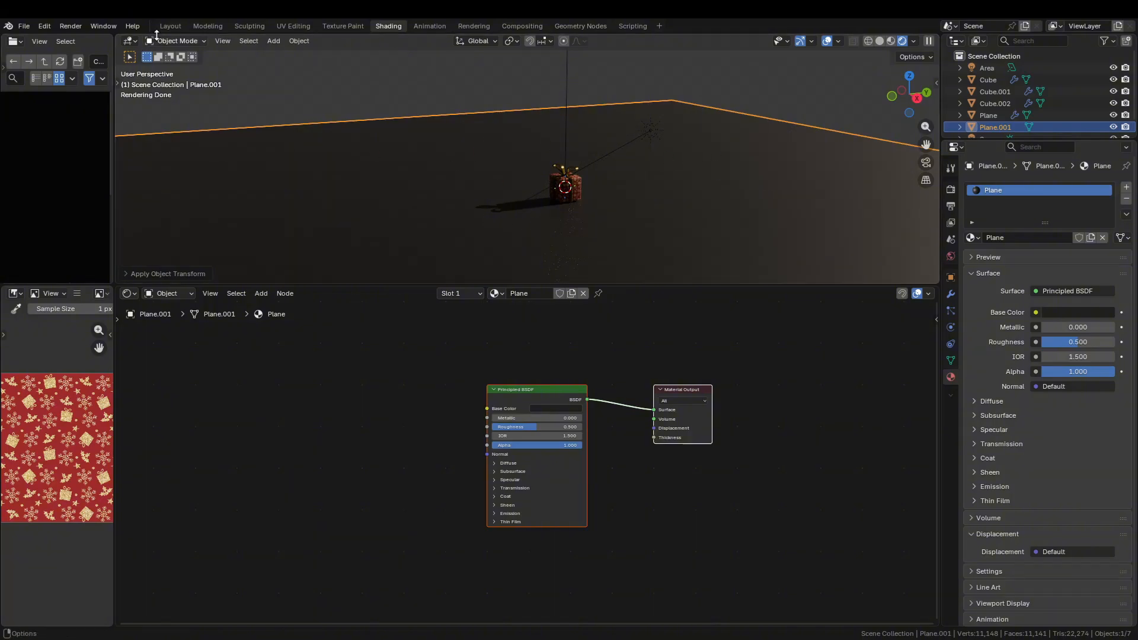
{"action": "key", "text": "ctrl+a"}
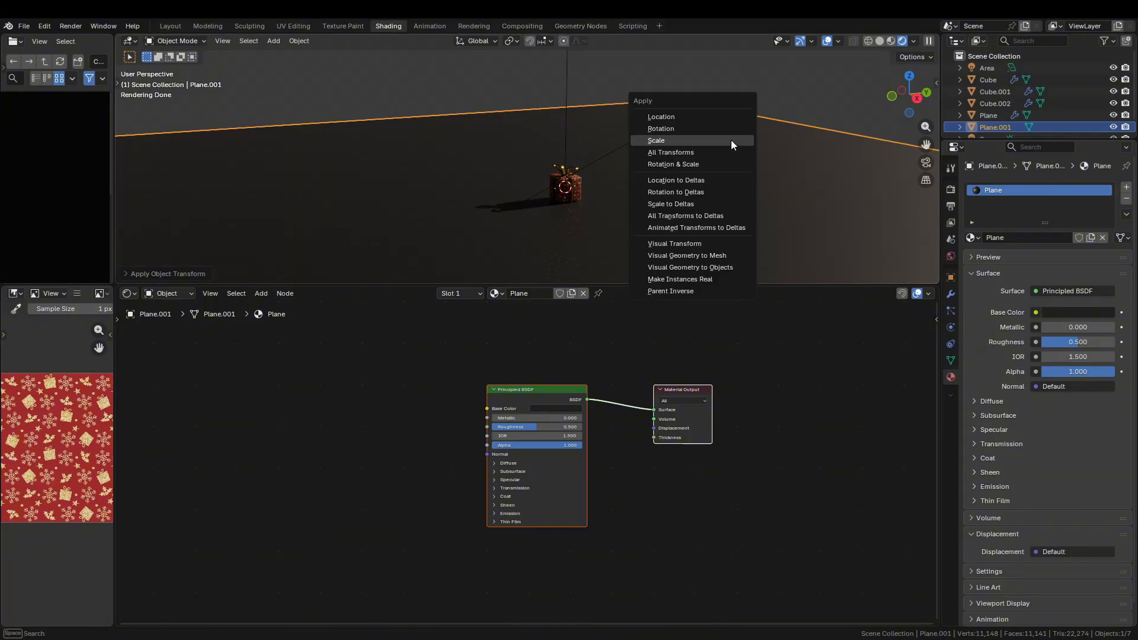
{"action": "left_click", "coordinate": [655, 142]}
Set the floor material's metallic to about 0.32 and roughness to about 0.51, and give the 3D viewport more height
{"action": "scroll", "coordinate": [575, 392], "scroll_direction": "up", "scroll_amount": 2}
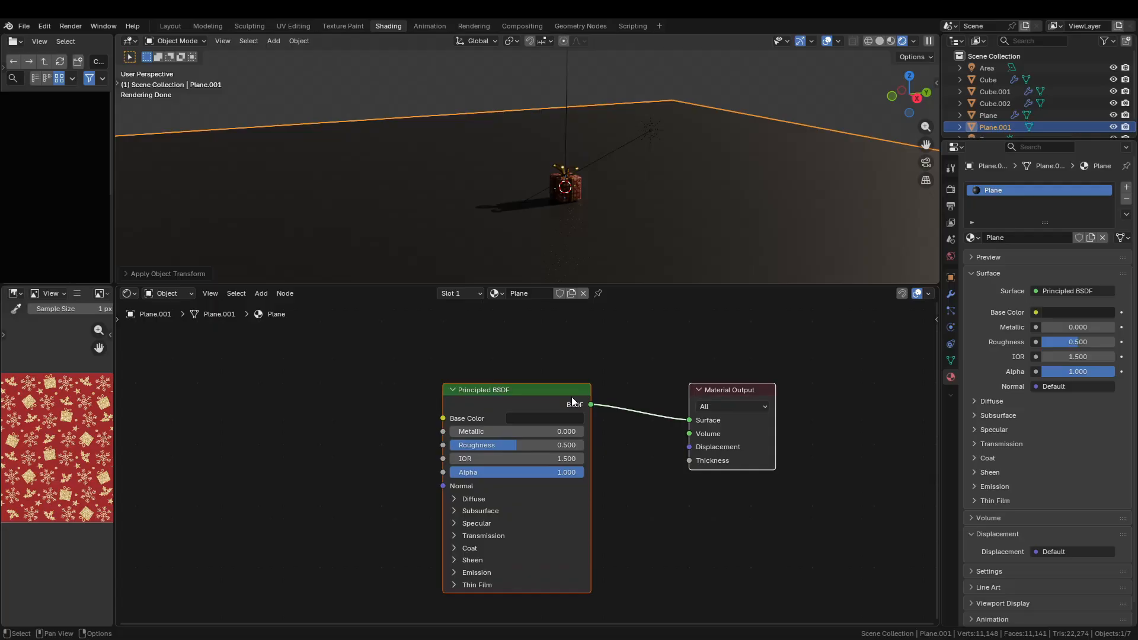
{"action": "left_click_drag", "start_coordinate": [510, 430], "coordinate": [564, 431]}
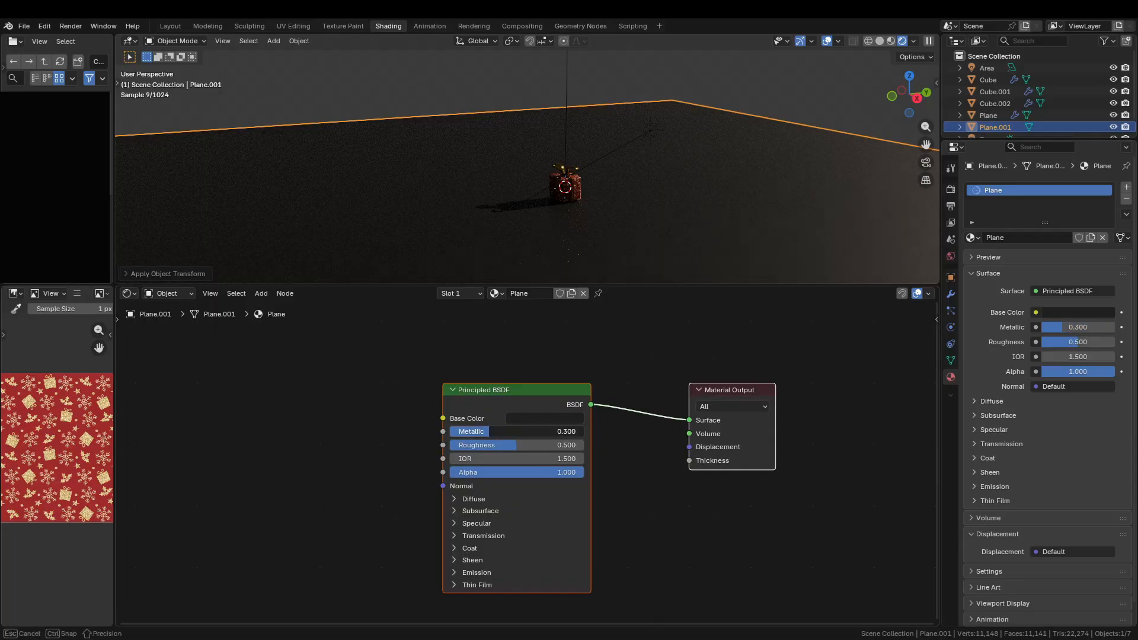
{"action": "left_click_drag", "start_coordinate": [490, 431], "coordinate": [518, 444]}
{"action": "left_click_drag", "start_coordinate": [498, 285], "coordinate": [498, 368]}
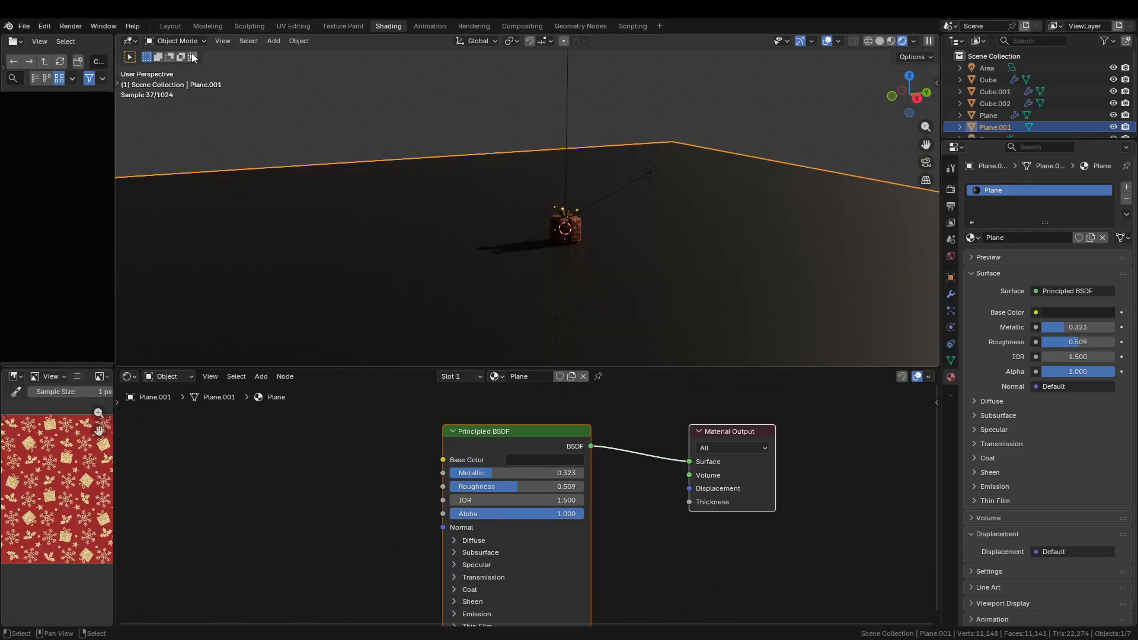
Switch to the Layout workspace and split the 3D viewport into two equal side-by-side views
{"action": "left_click", "coordinate": [172, 26]}
{"action": "scroll", "coordinate": [504, 325], "scroll_direction": "down", "scroll_amount": 5}
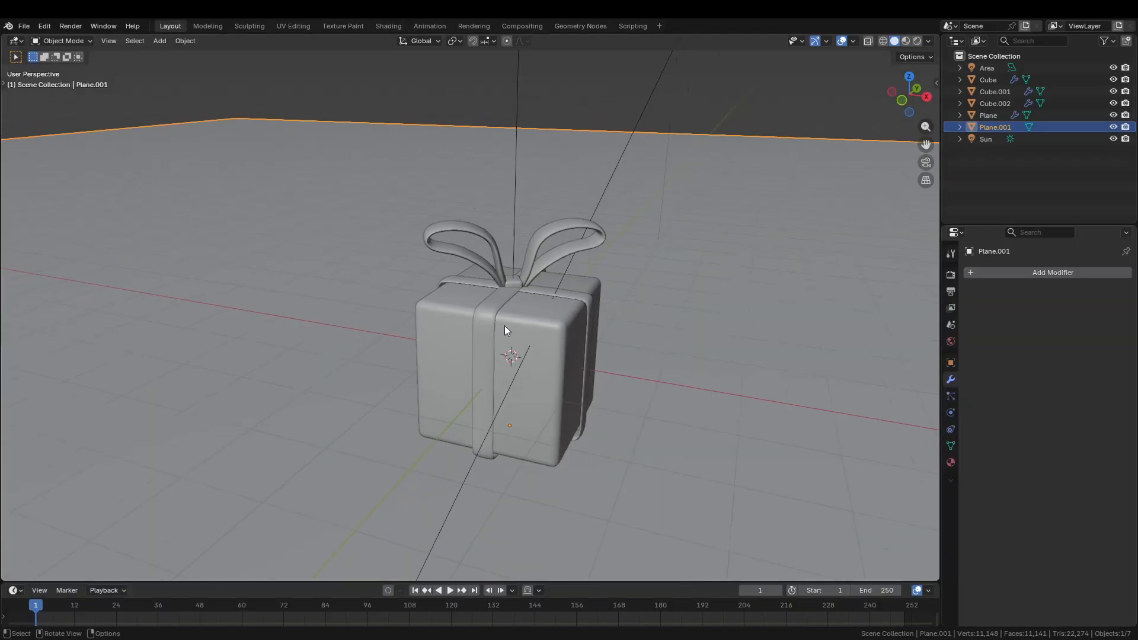
{"action": "scroll", "coordinate": [525, 354], "scroll_direction": "down", "scroll_amount": 3}
{"action": "left_click_drag", "start_coordinate": [938, 37], "coordinate": [860, 83]}
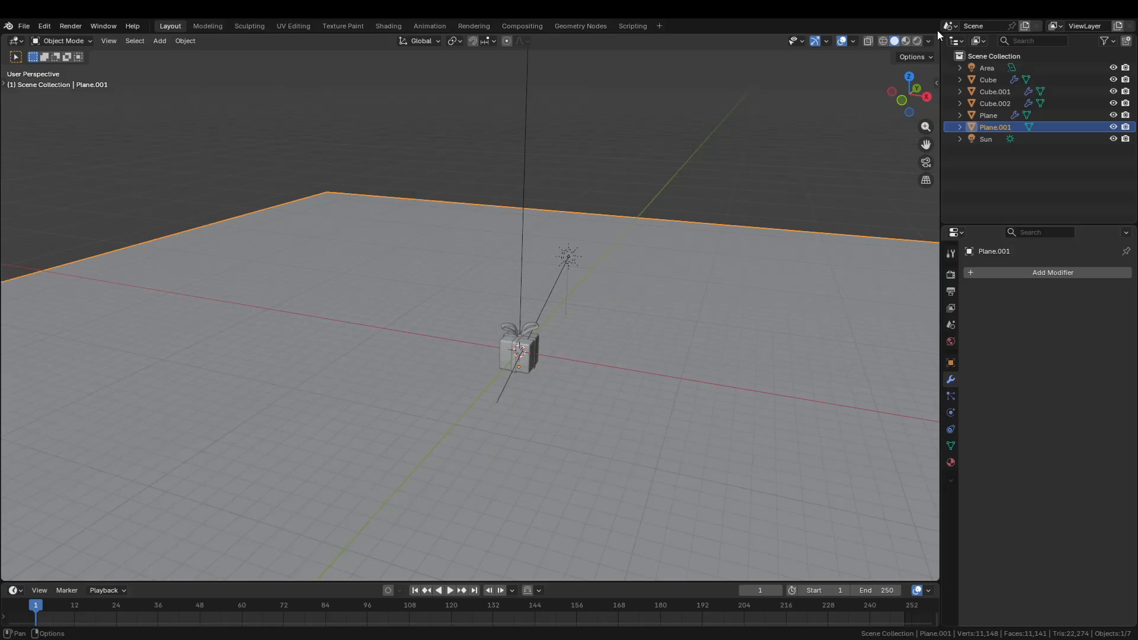
{"action": "left_click_drag", "start_coordinate": [935, 41], "coordinate": [461, 66]}
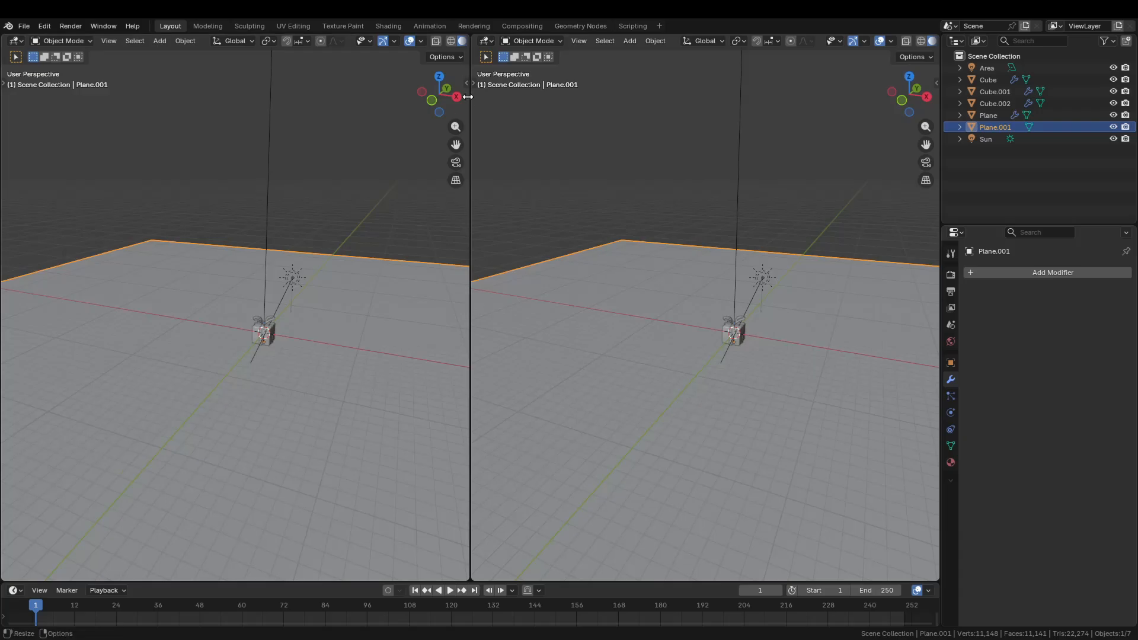
Show one of the two viewports in Rendered shading and the other in Material Preview
{"action": "key", "text": "z"}
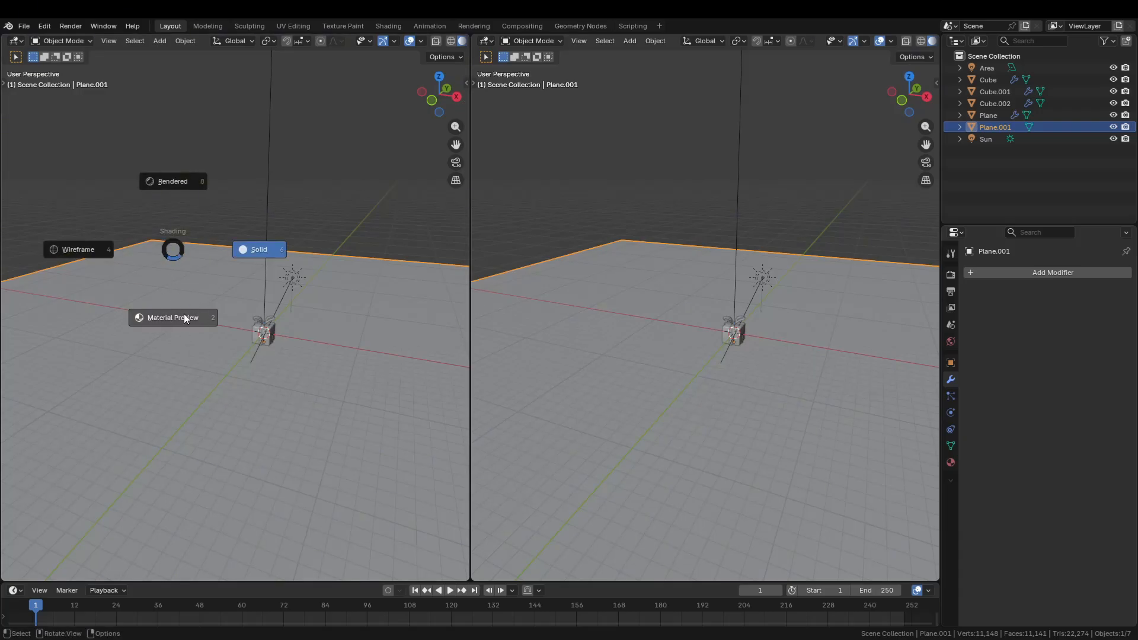
{"action": "left_click", "coordinate": [245, 260]}
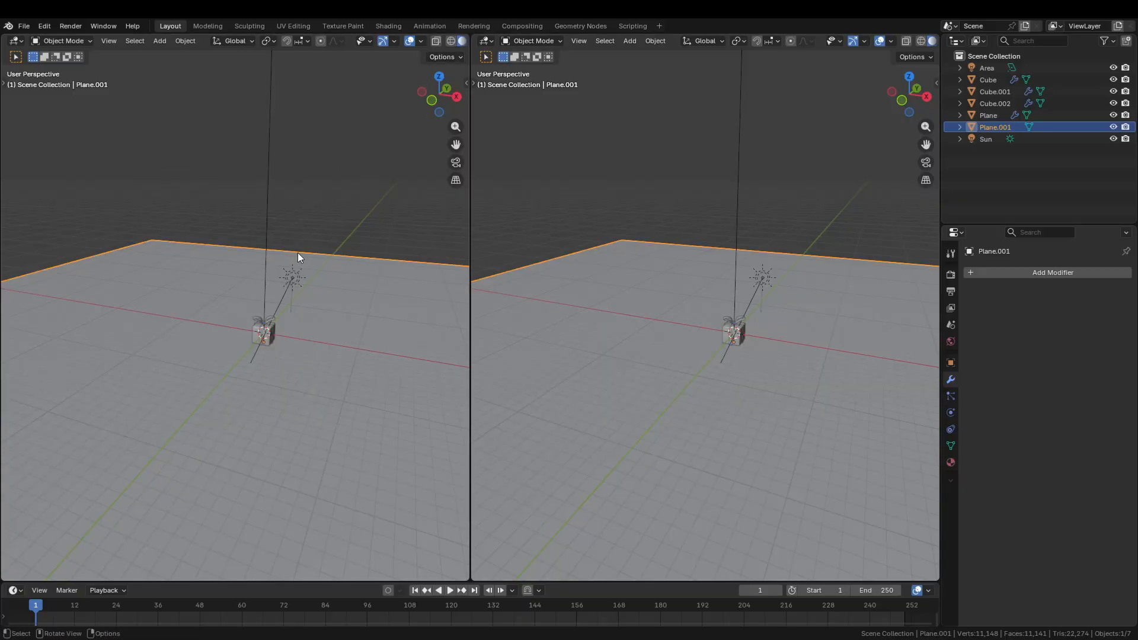
{"action": "key", "text": "z"}
{"action": "left_click", "coordinate": [259, 333]}
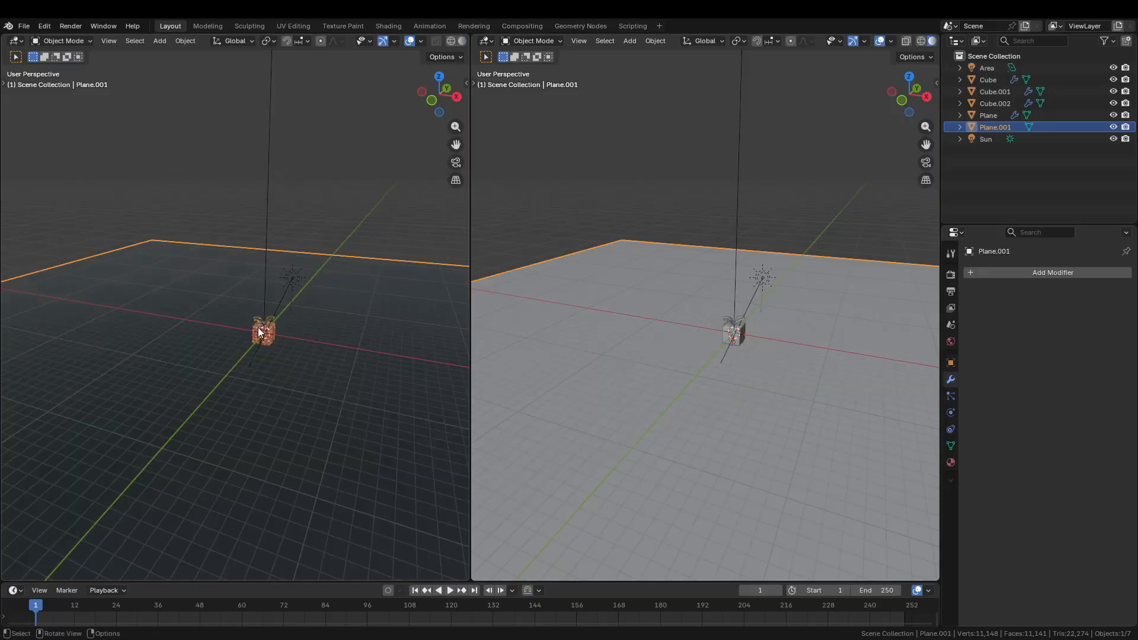
{"action": "scroll", "coordinate": [259, 333], "scroll_direction": "up", "scroll_amount": 5}
{"action": "key", "text": "z"}
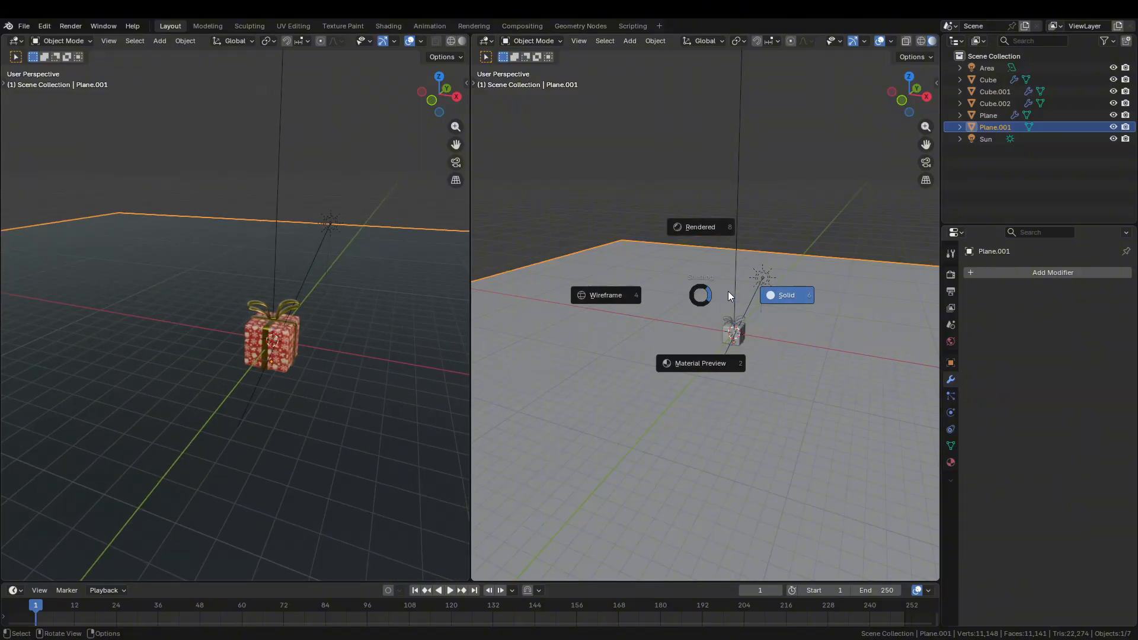
{"action": "left_click", "coordinate": [726, 364]}
{"action": "key", "text": "z"}
{"action": "left_click", "coordinate": [259, 175]}
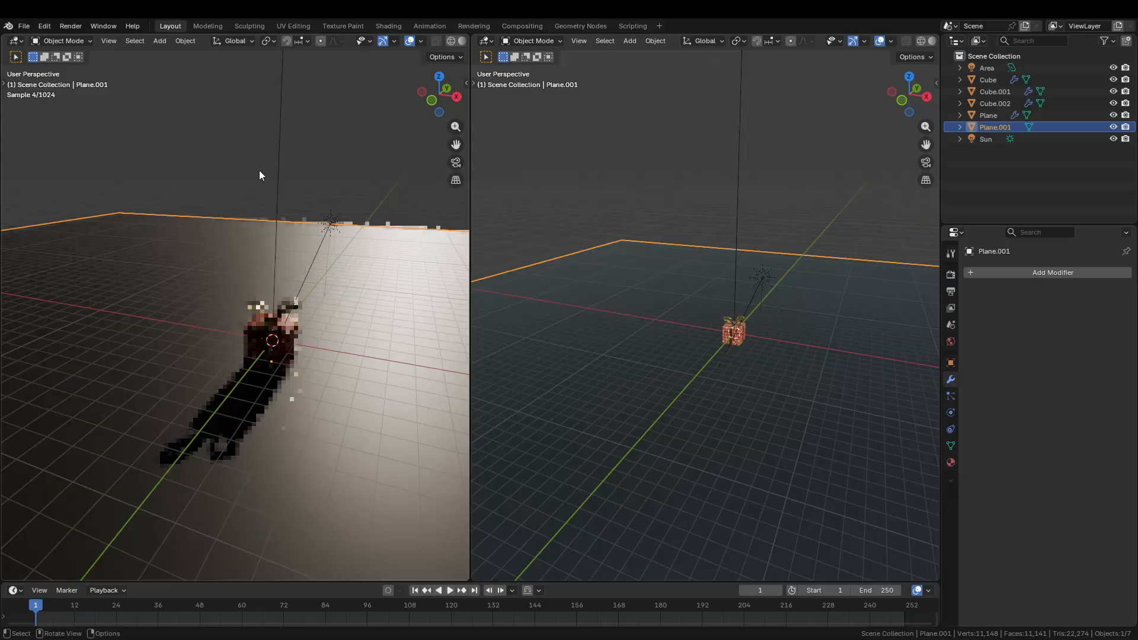
{"action": "scroll", "coordinate": [320, 305], "scroll_direction": "down", "scroll_amount": 3}
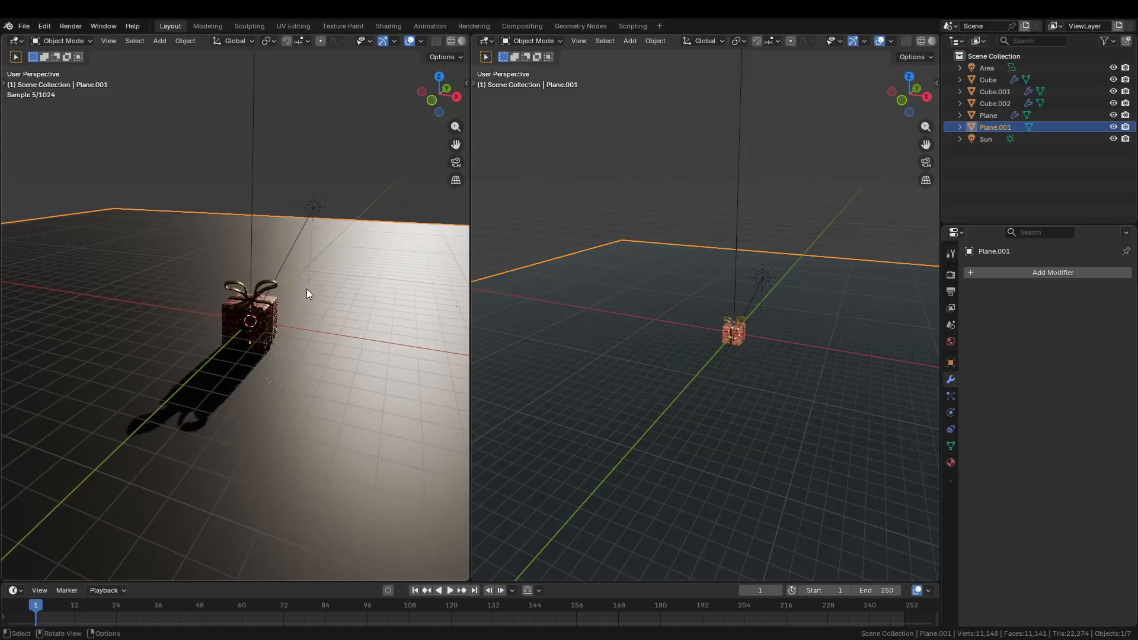
{"action": "left_click", "coordinate": [372, 165]}
{"action": "key", "text": "shift+a"}
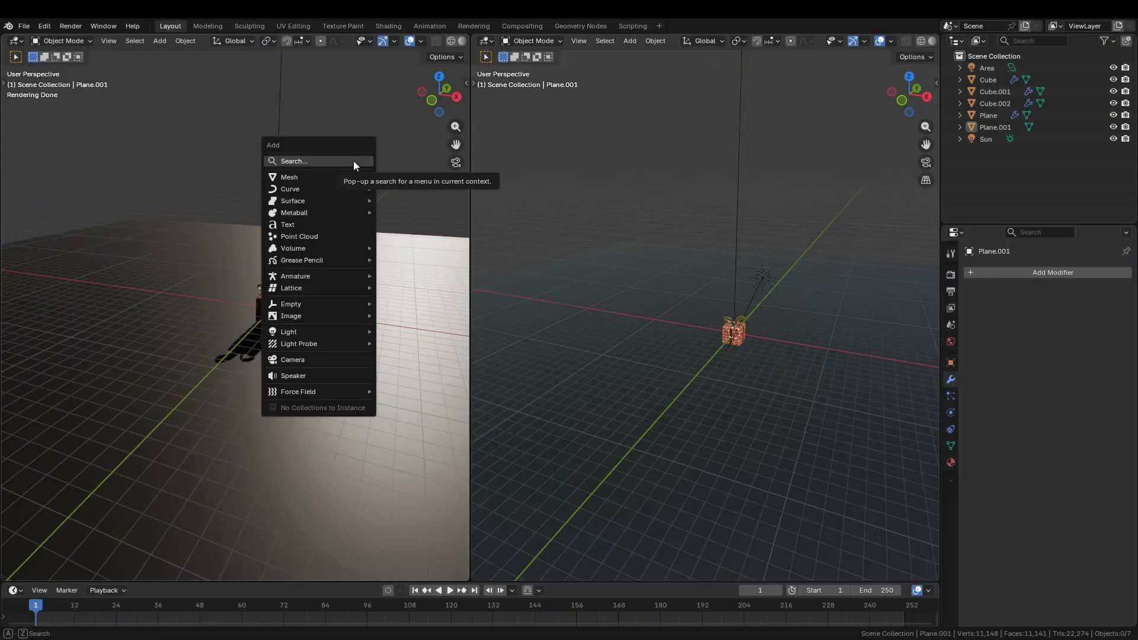
{"action": "key", "text": "shift+a"}
{"action": "type", "text": "ca"}
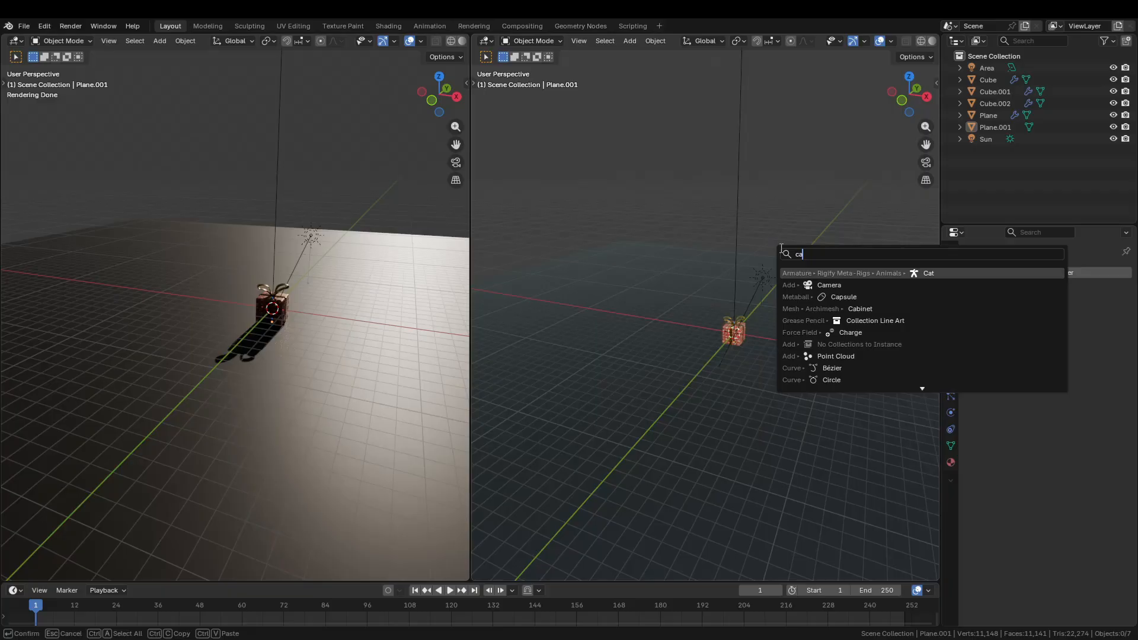
{"action": "left_click", "coordinate": [831, 287]}
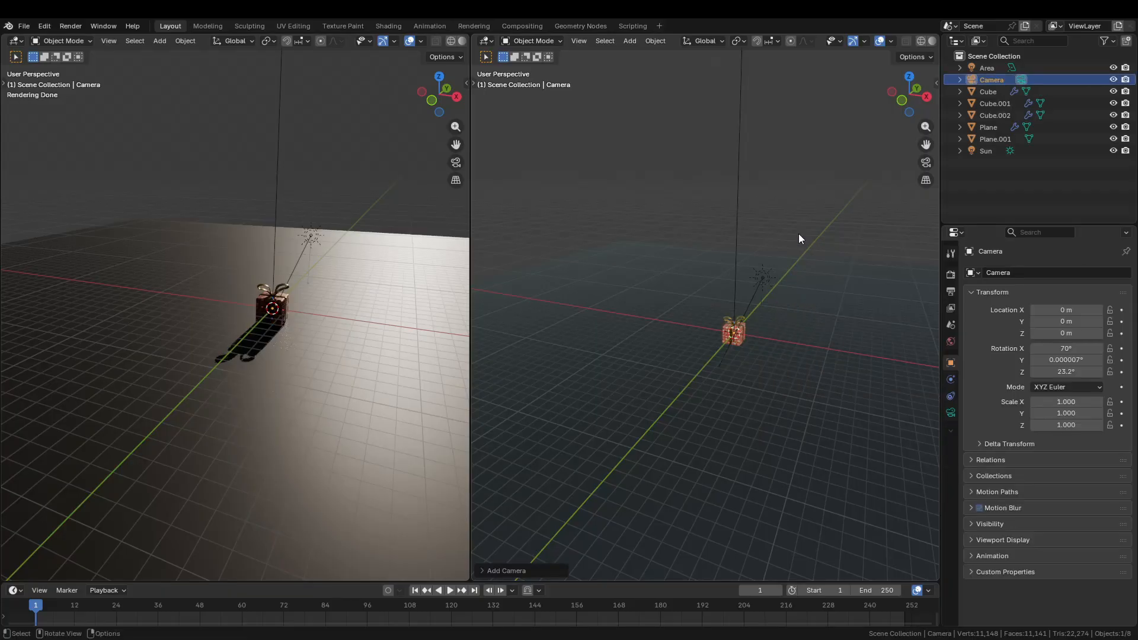
{"action": "key", "text": "Delete"}
Add a camera to the scene and raise it along the global Z axis to about 3.72 m, above the gift box
{"action": "key", "text": "shift+a"}
{"action": "type", "text": "ca"}
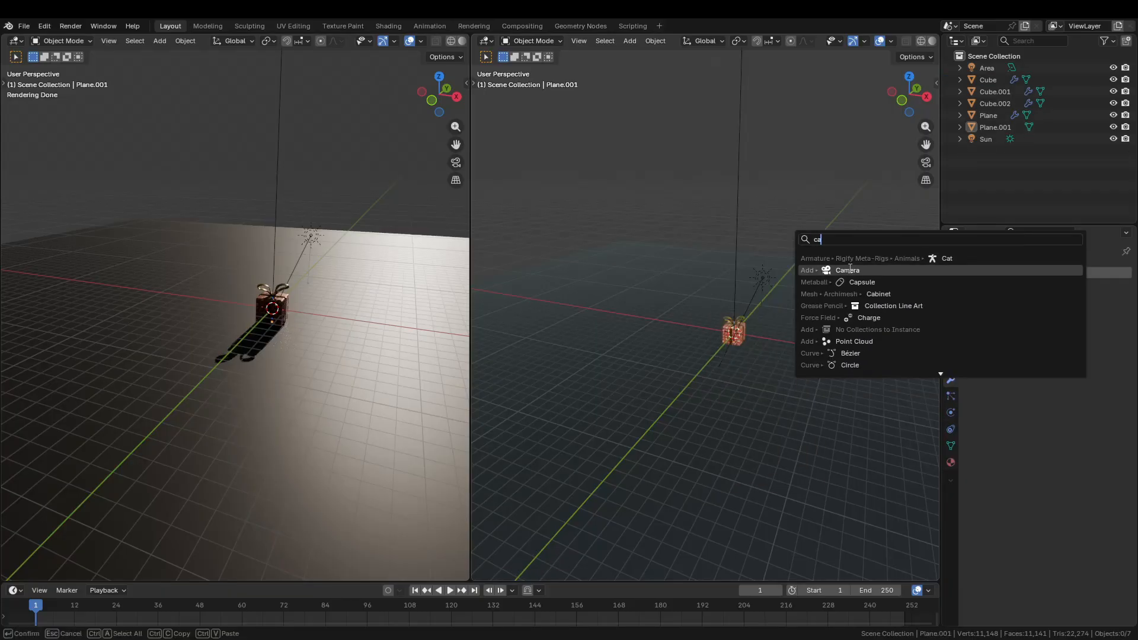
{"action": "left_click", "coordinate": [850, 269]}
{"action": "scroll", "coordinate": [785, 303], "scroll_direction": "up", "scroll_amount": 10}
{"action": "scroll", "coordinate": [670, 373], "scroll_direction": "down", "scroll_amount": 3}
{"action": "middle_click_drag", "start_coordinate": [669, 372], "coordinate": [838, 312], "text": "shift"}
{"action": "key", "text": "g"}
{"action": "key", "text": "z"}
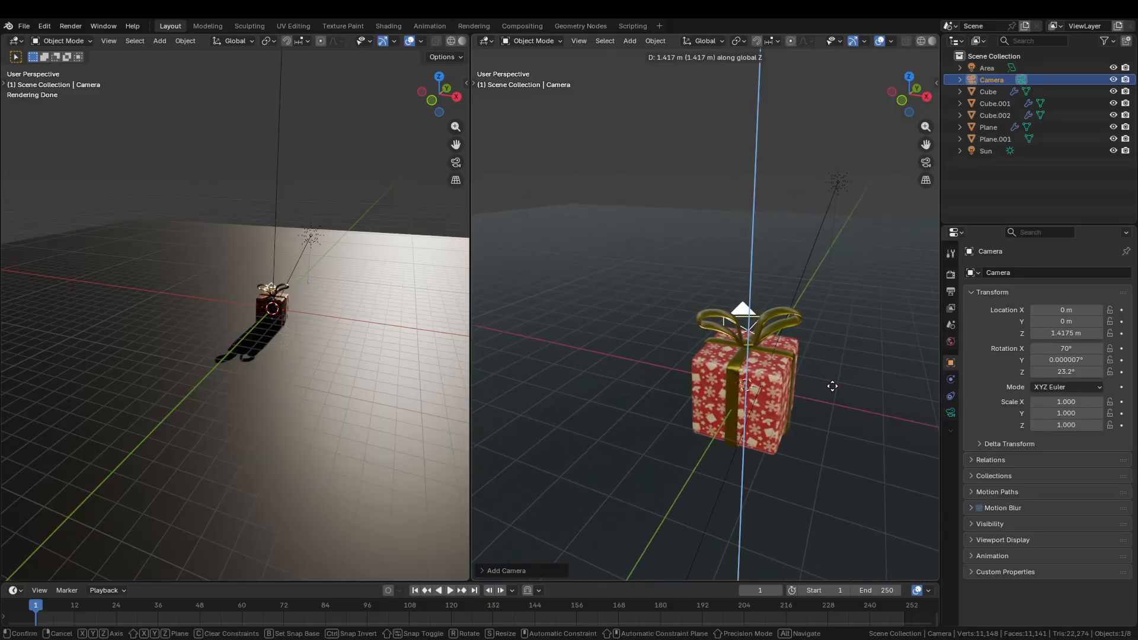
{"action": "left_click", "coordinate": [855, 282]}
Look through the camera in the rendered viewport and make its frame fill most of that view
{"action": "scroll", "coordinate": [278, 256], "scroll_direction": "up", "scroll_amount": 10}
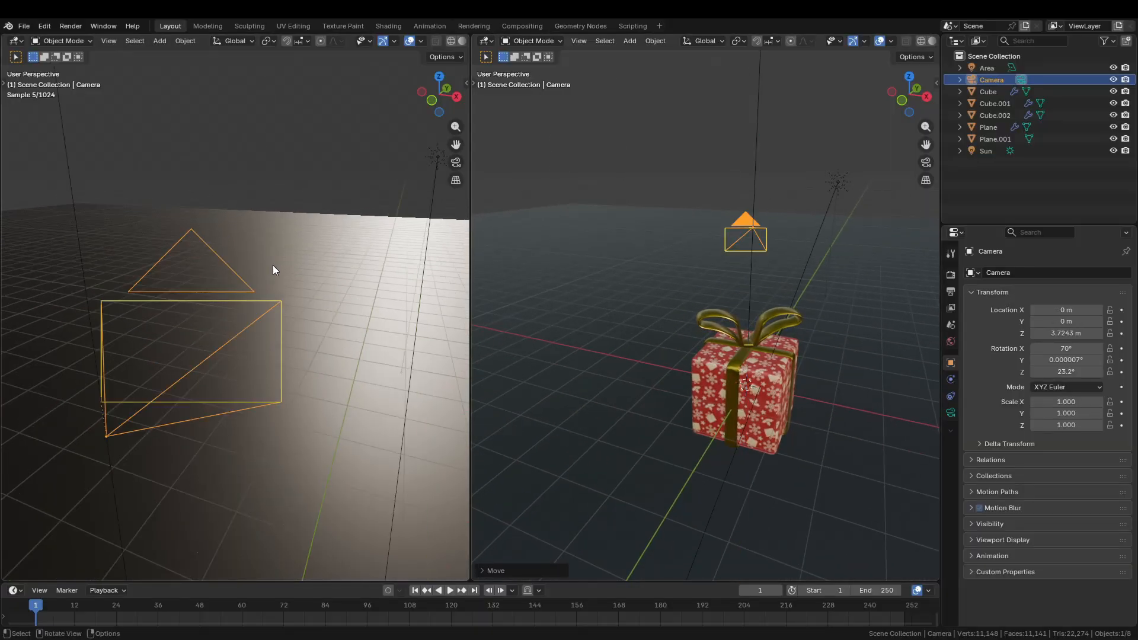
{"action": "scroll", "coordinate": [273, 265], "scroll_direction": "down", "scroll_amount": 5}
{"action": "key", "text": "KP_0"}
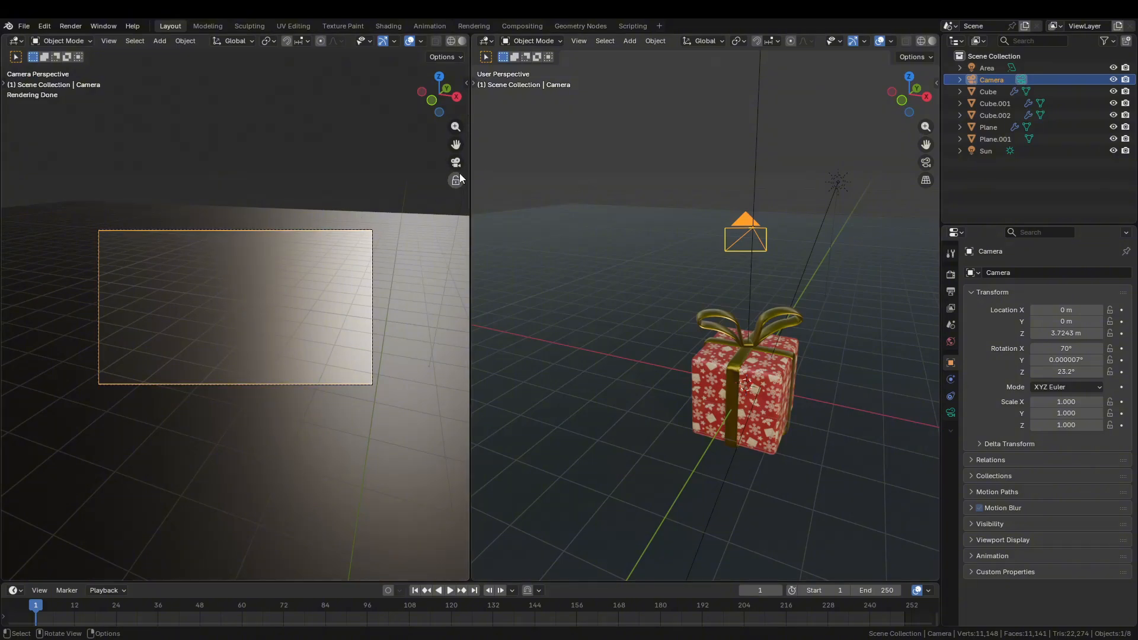
{"action": "scroll", "coordinate": [340, 259], "scroll_direction": "down", "scroll_amount": 4}
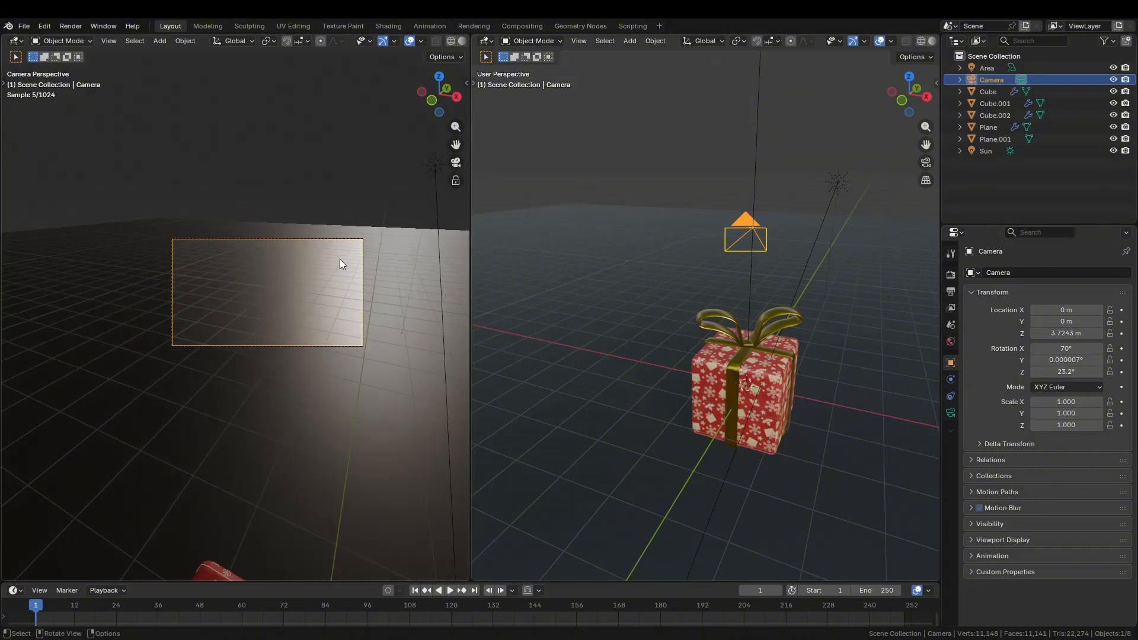
{"action": "scroll", "coordinate": [340, 260], "scroll_direction": "up", "scroll_amount": 3}
{"action": "scroll", "coordinate": [340, 260], "scroll_direction": "up", "scroll_amount": 1}
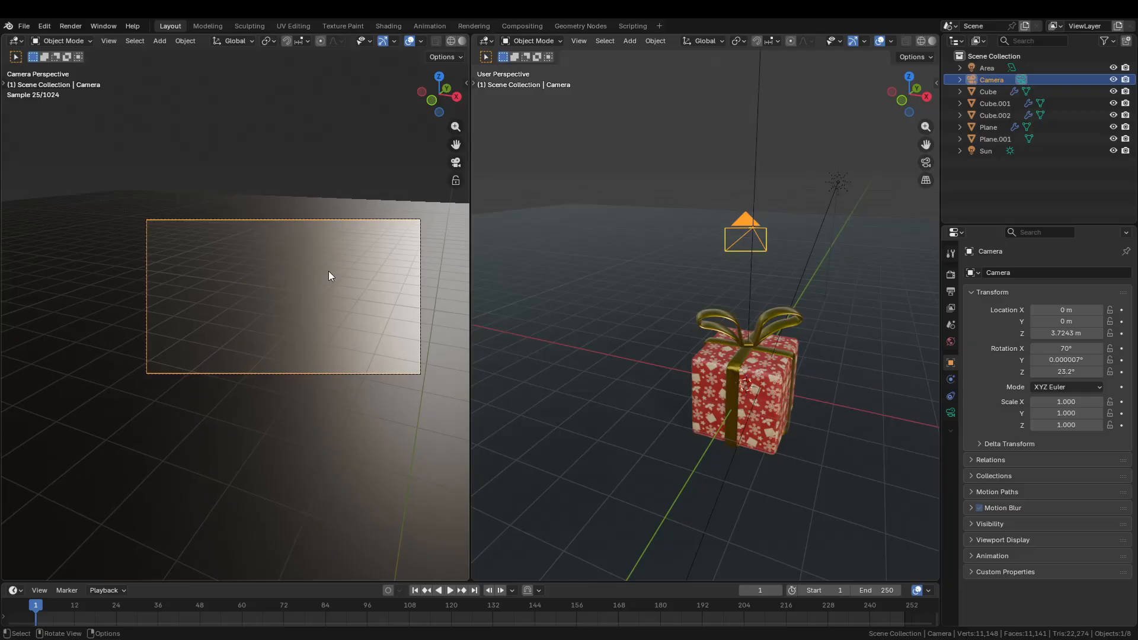
{"action": "scroll", "coordinate": [328, 271], "scroll_direction": "up", "scroll_amount": 1}
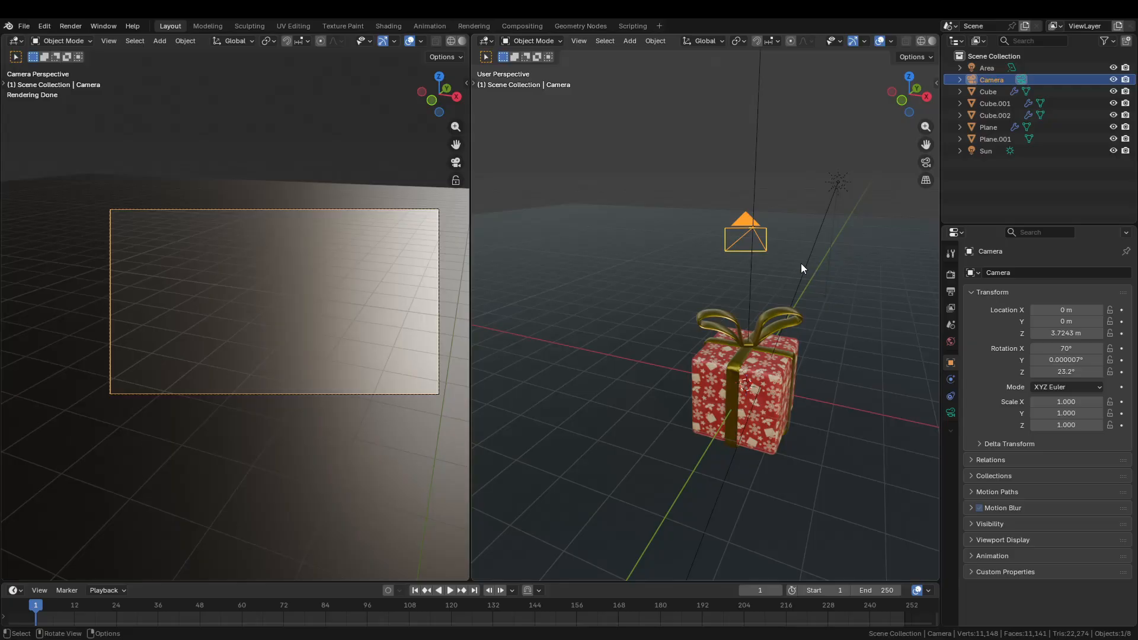
{"action": "middle_click_drag", "start_coordinate": [796, 286], "coordinate": [765, 328]}
{"action": "scroll", "coordinate": [388, 303], "scroll_direction": "up", "scroll_amount": 2}
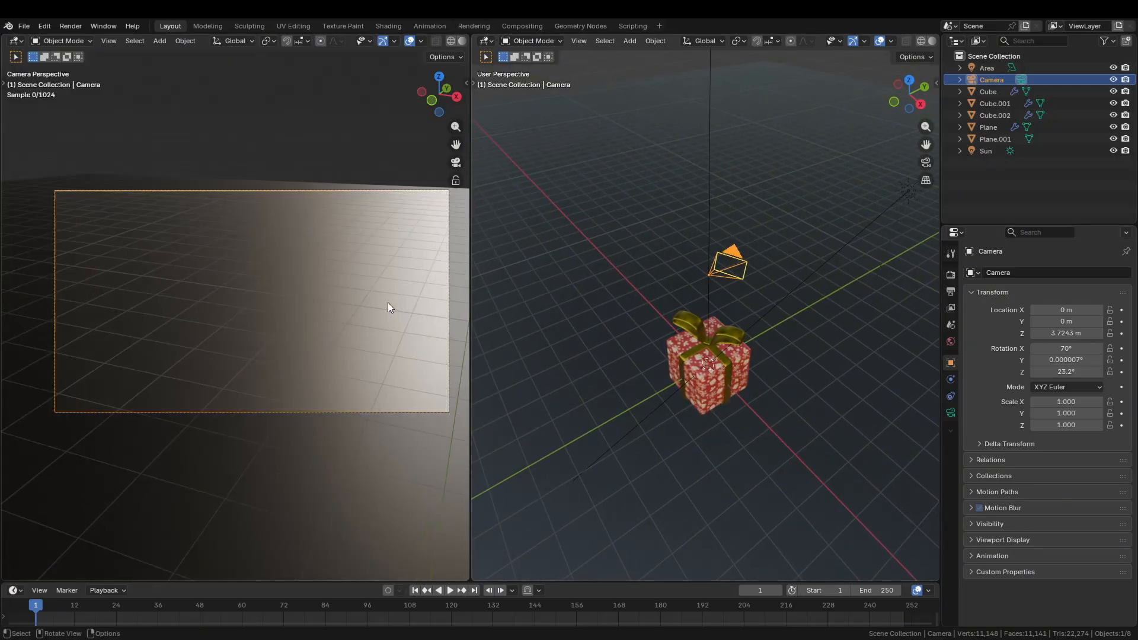
{"action": "scroll", "coordinate": [378, 308], "scroll_direction": "down", "scroll_amount": 1}
{"action": "middle_click_drag", "start_coordinate": [369, 319], "coordinate": [358, 329], "text": "shift"}
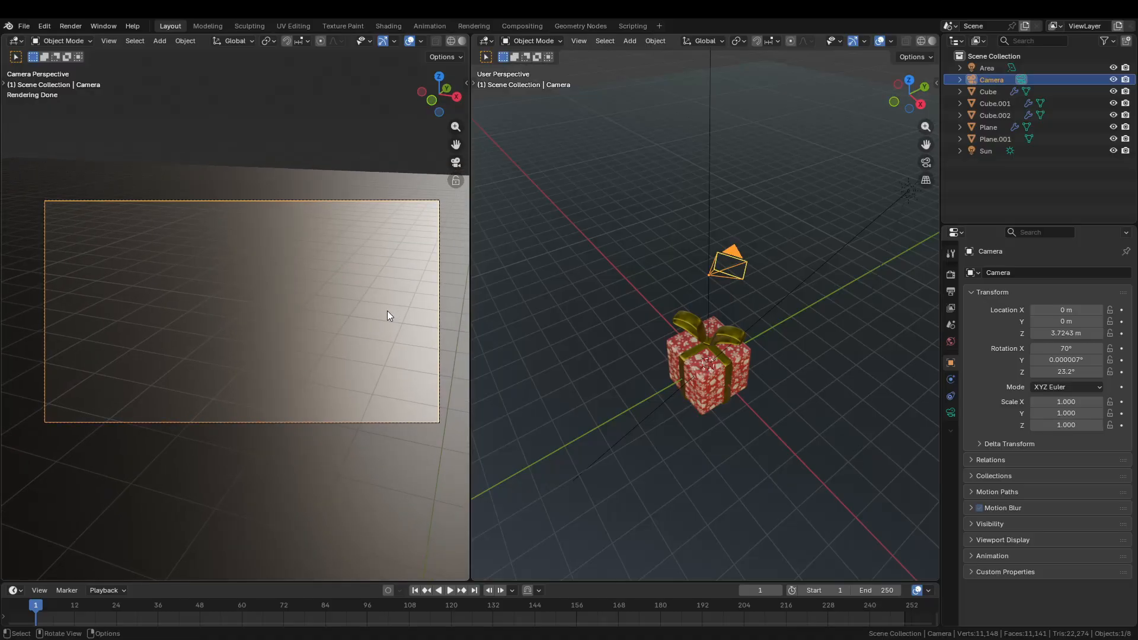
Move the camera back from the gift box to about X 4.33 m, Y -9.04 m, Z 3.72 m so the box is framed
{"action": "mouse_move", "coordinate": [810, 277]}
{"action": "middle_mouse_down"}
{"action": "mouse_move", "coordinate": [808, 295]}
{"action": "mouse_move", "coordinate": [816, 262]}
{"action": "middle_mouse_up"}
{"action": "key", "text": "g"}
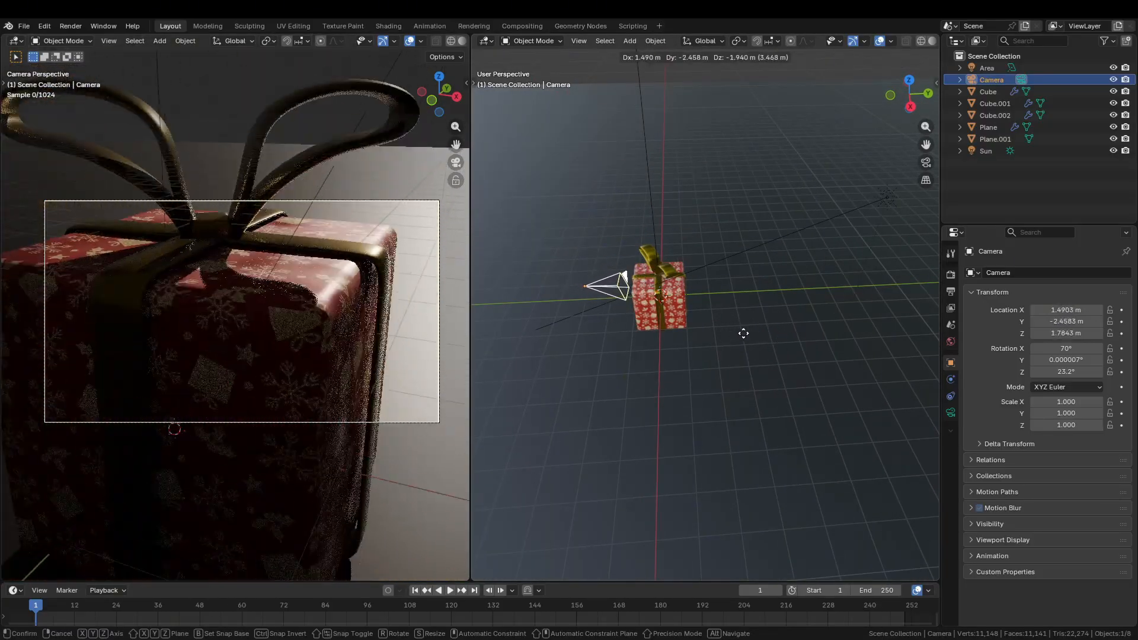
{"action": "key", "text": "y"}
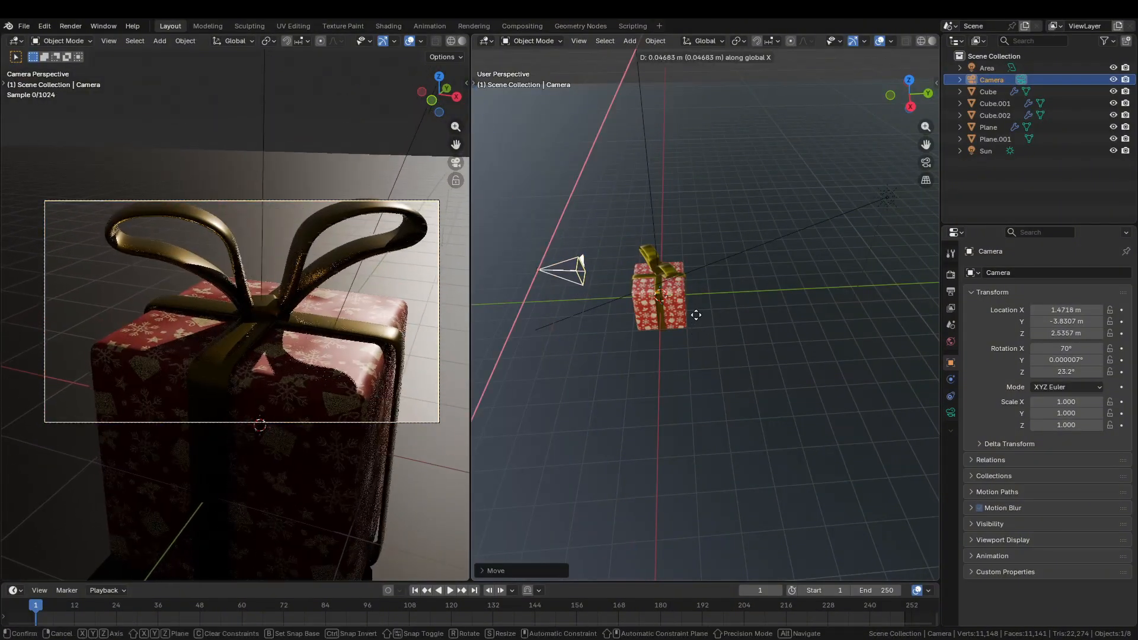
{"action": "left_click", "coordinate": [605, 356]}
{"action": "key", "text": "KP_7"}
{"action": "key", "text": "g"}
{"action": "right_click", "coordinate": [860, 501]}
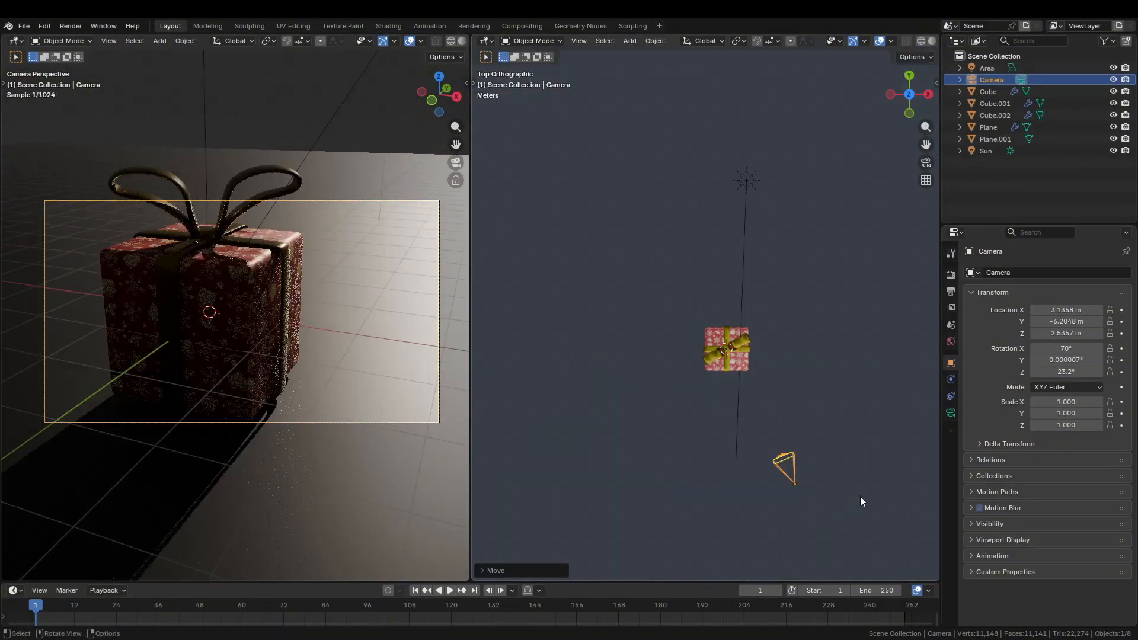
{"action": "key", "text": "g"}
{"action": "left_click", "coordinate": [704, 458]}
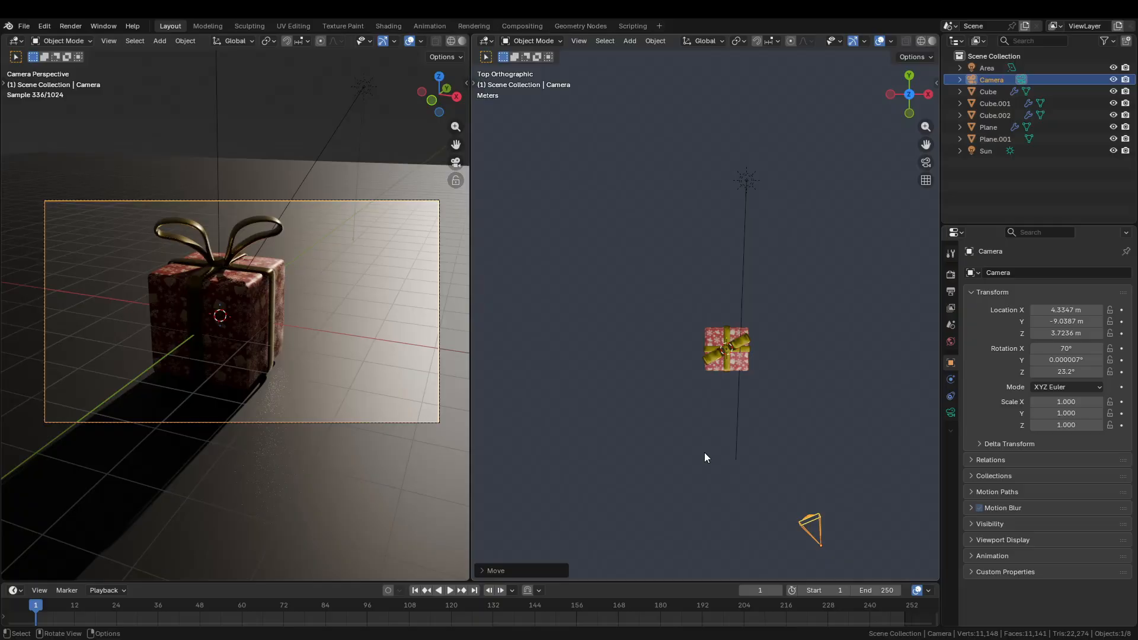
Move the Sun light in top view to about X 2.73 m, Y 3.96 m
{"action": "middle_click_drag", "start_coordinate": [704, 453], "coordinate": [801, 320]}
{"action": "left_click", "coordinate": [799, 322]}
{"action": "key", "text": "KP_7"}
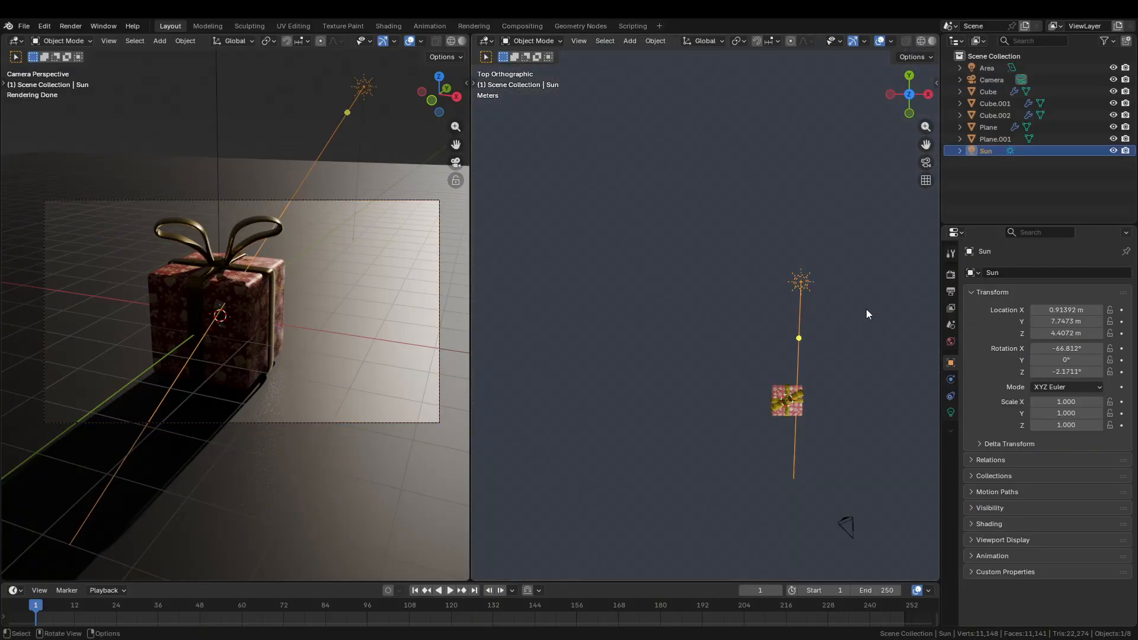
{"action": "key", "text": "g"}
{"action": "left_click", "coordinate": [895, 371]}
Rotate the Sun light around the global Z axis to about -90.8°
{"action": "key", "text": "r"}
{"action": "key", "text": "z"}
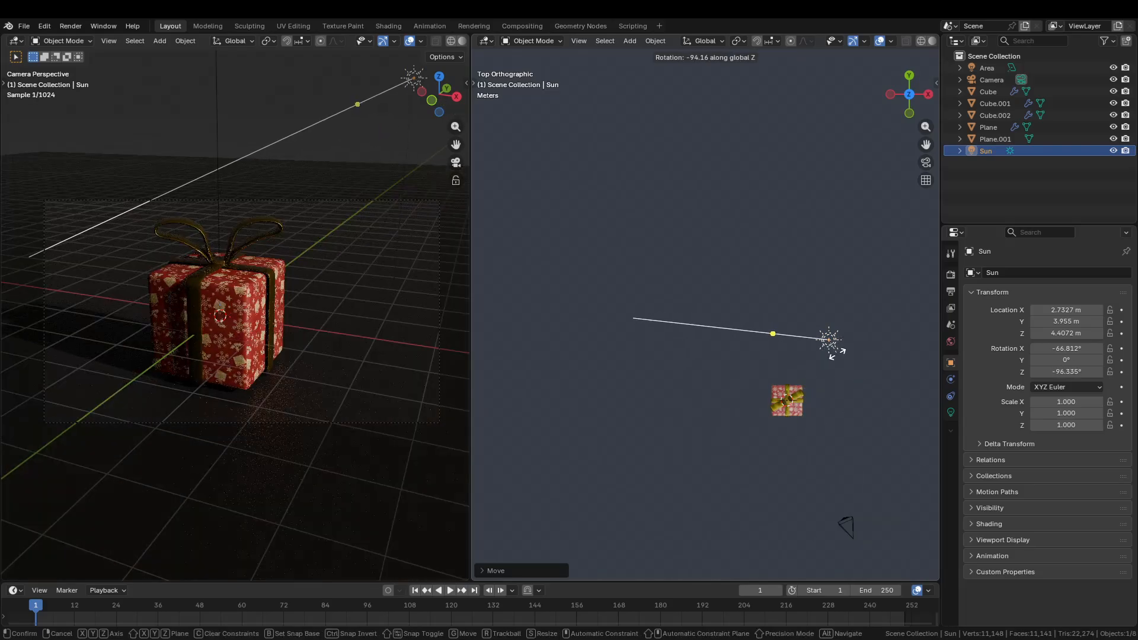
{"action": "right_click", "coordinate": [837, 354]}
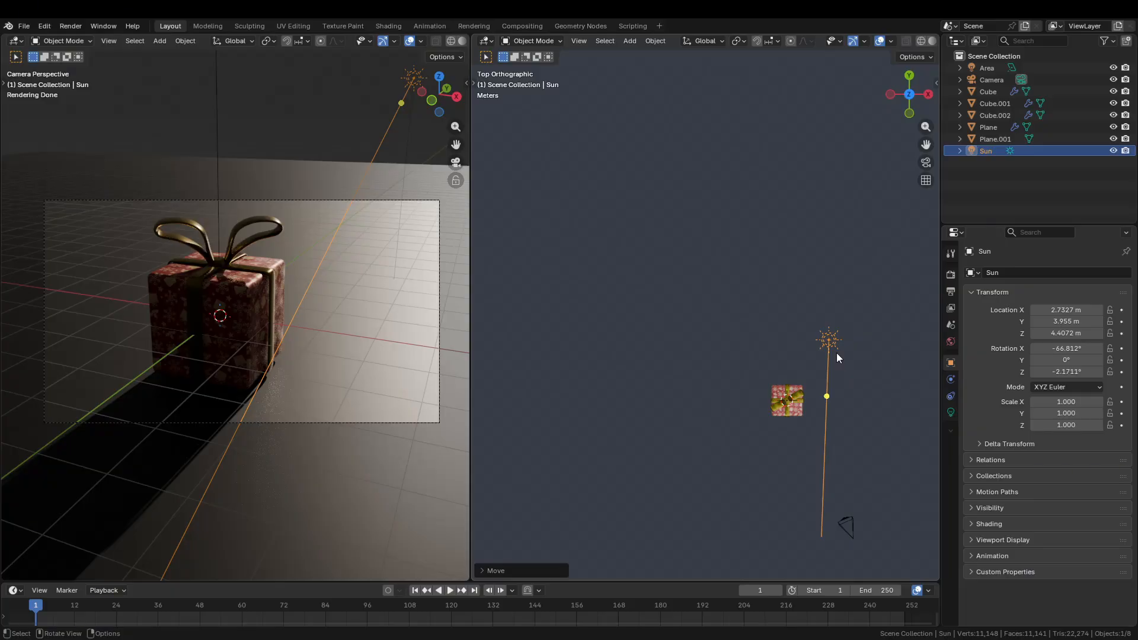
{"action": "key", "text": "r"}
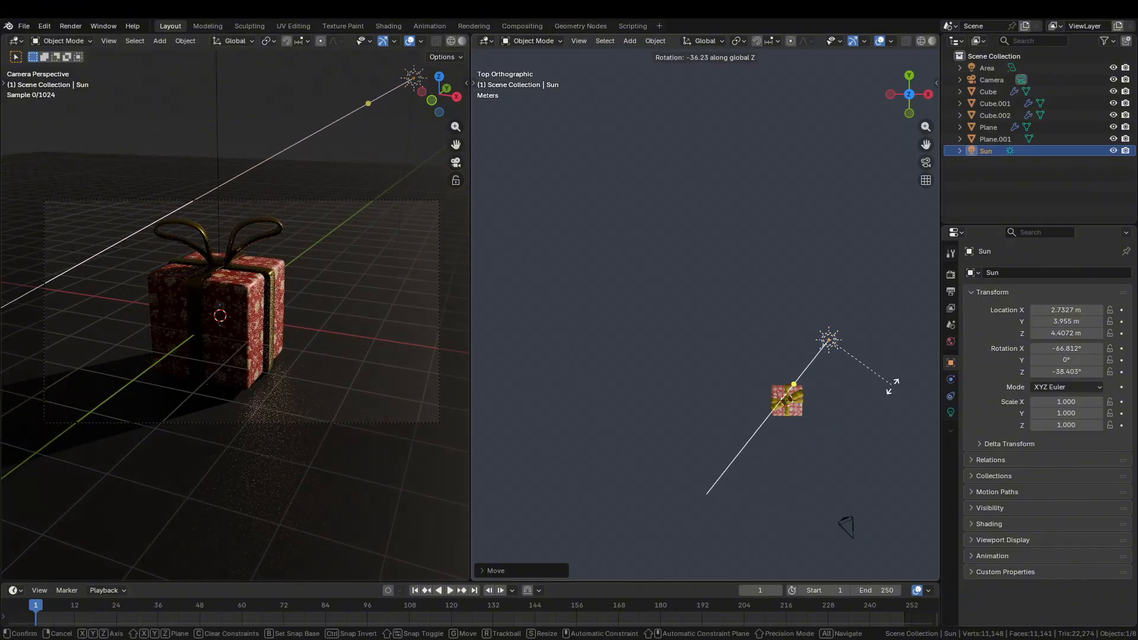
{"action": "left_click", "coordinate": [884, 383]}
{"action": "key", "text": "r"}
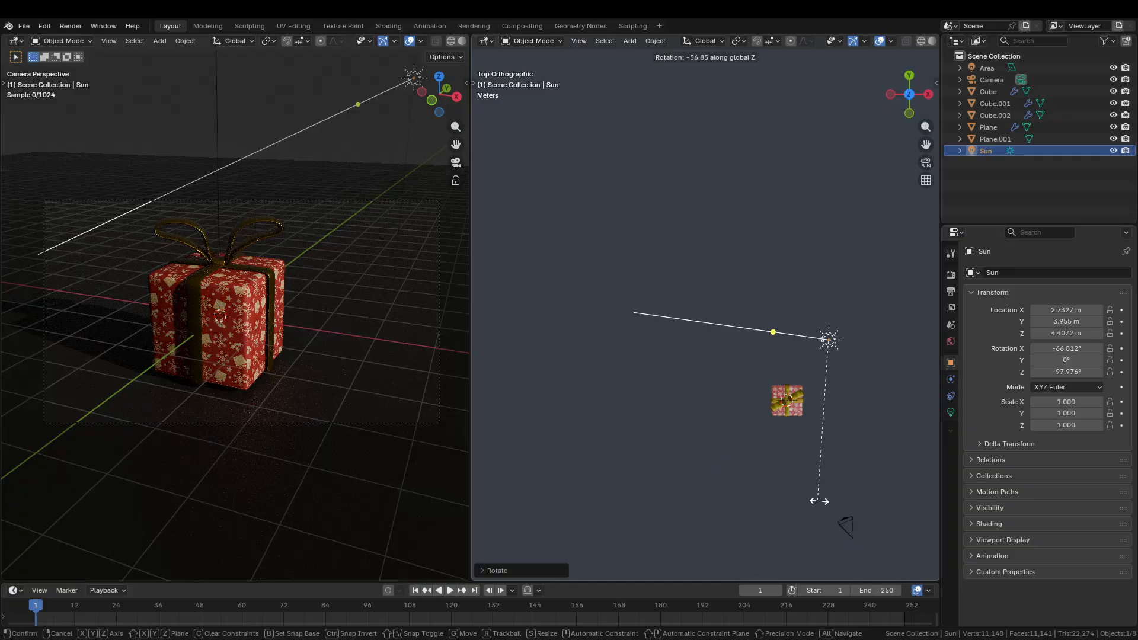
{"action": "left_click", "coordinate": [838, 493]}
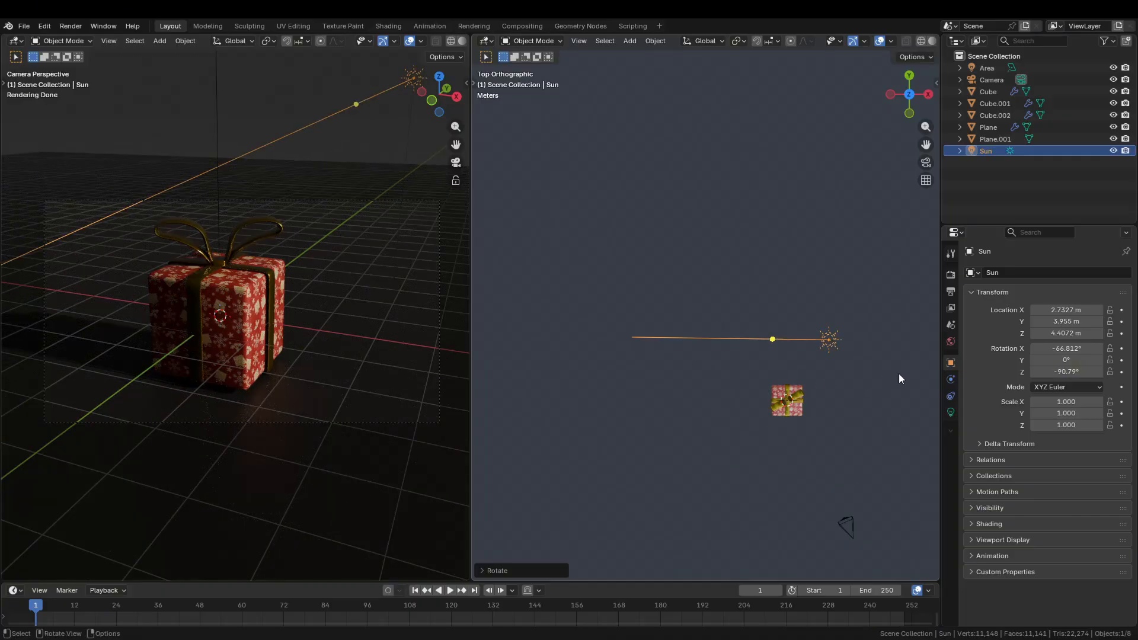
Move the Sun light to about X -1.02 m, Y -4.83 m and rotate it to about -229° around Z
{"action": "key", "text": "g"}
{"action": "left_click", "coordinate": [904, 505]}
{"action": "key", "text": "r"}
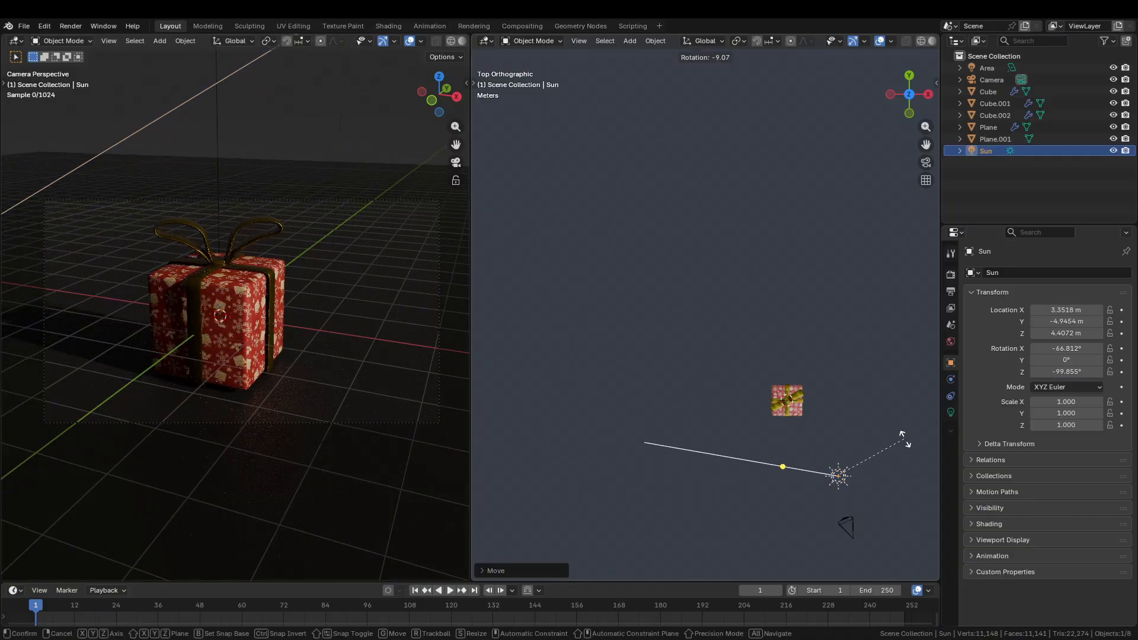
{"action": "left_click", "coordinate": [897, 430]}
{"action": "key", "text": "g"}
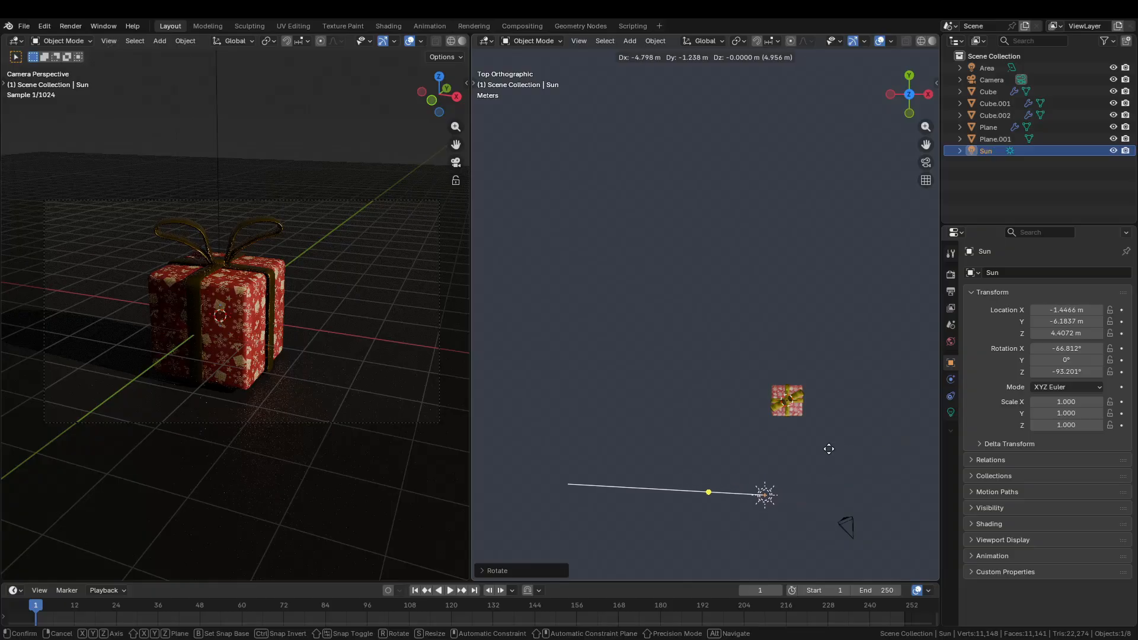
{"action": "left_click", "coordinate": [835, 427]}
{"action": "key", "text": "r"}
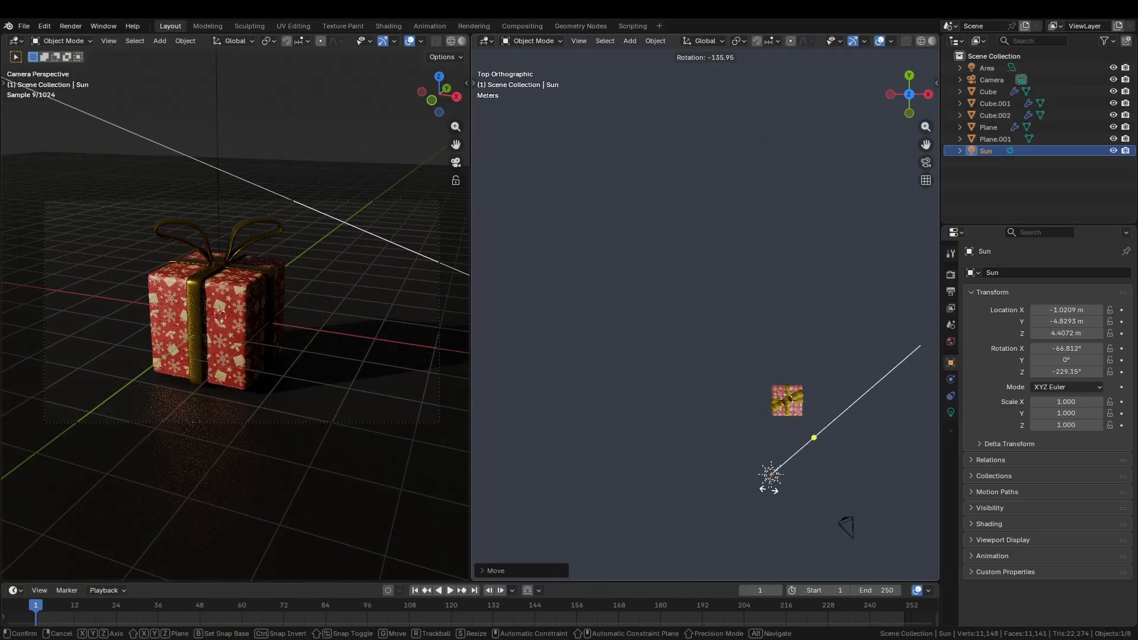
{"action": "left_click", "coordinate": [769, 486]}
Add a second area light to the scene
{"action": "middle_click_drag", "start_coordinate": [842, 387], "coordinate": [740, 391], "text": "shift"}
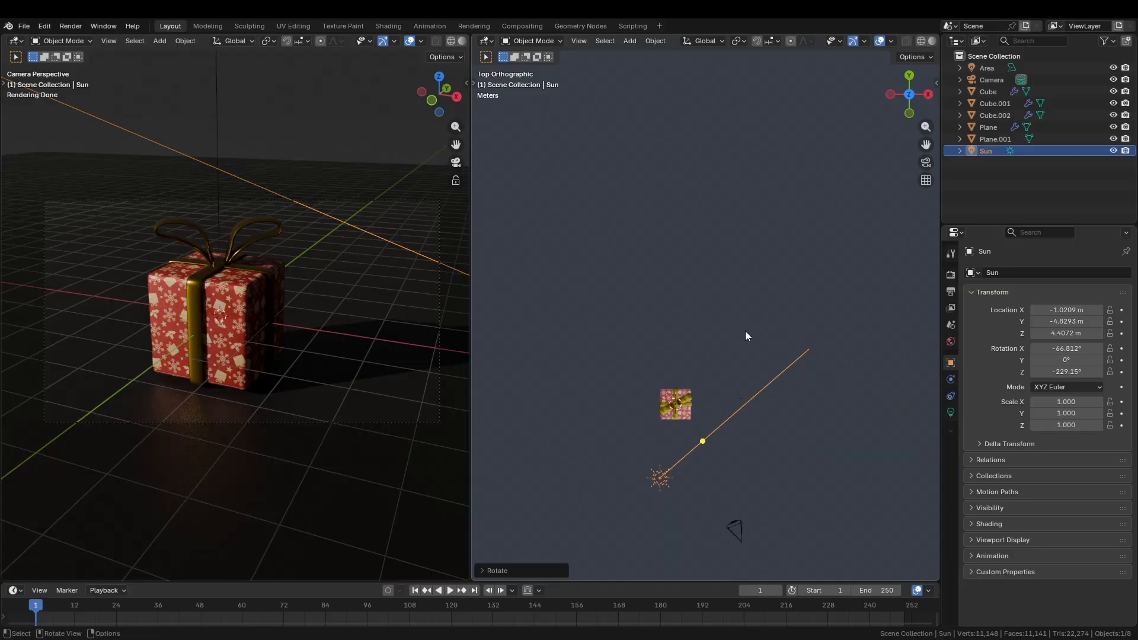
{"action": "left_click", "coordinate": [745, 331]}
{"action": "key", "text": "shift+a"}
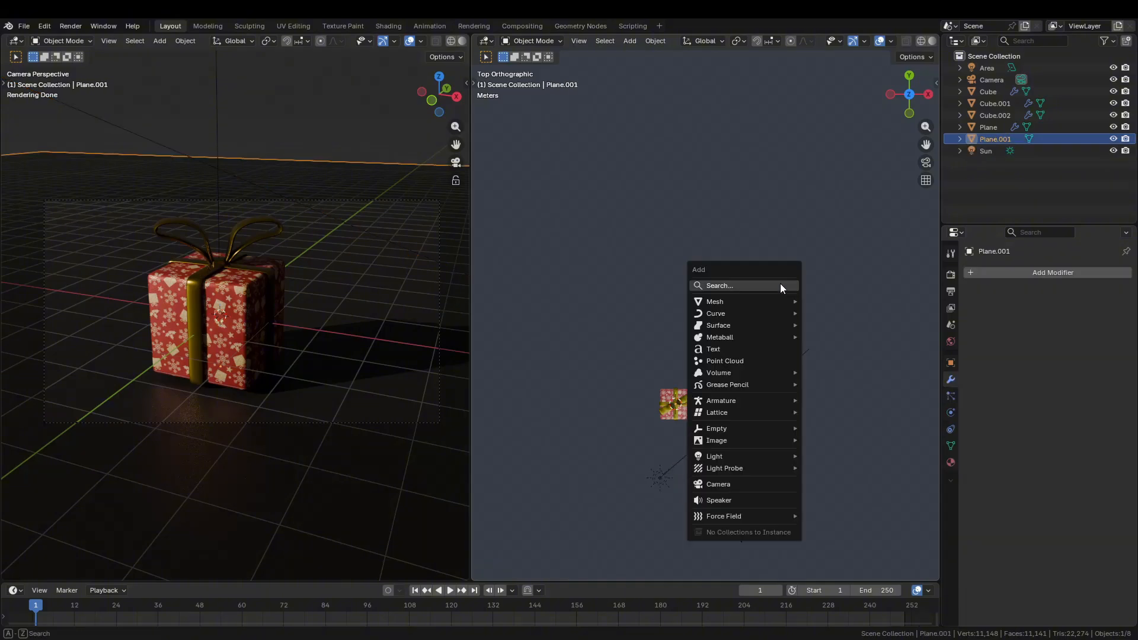
{"action": "left_click", "coordinate": [780, 284]}
{"action": "type", "text": "area"}
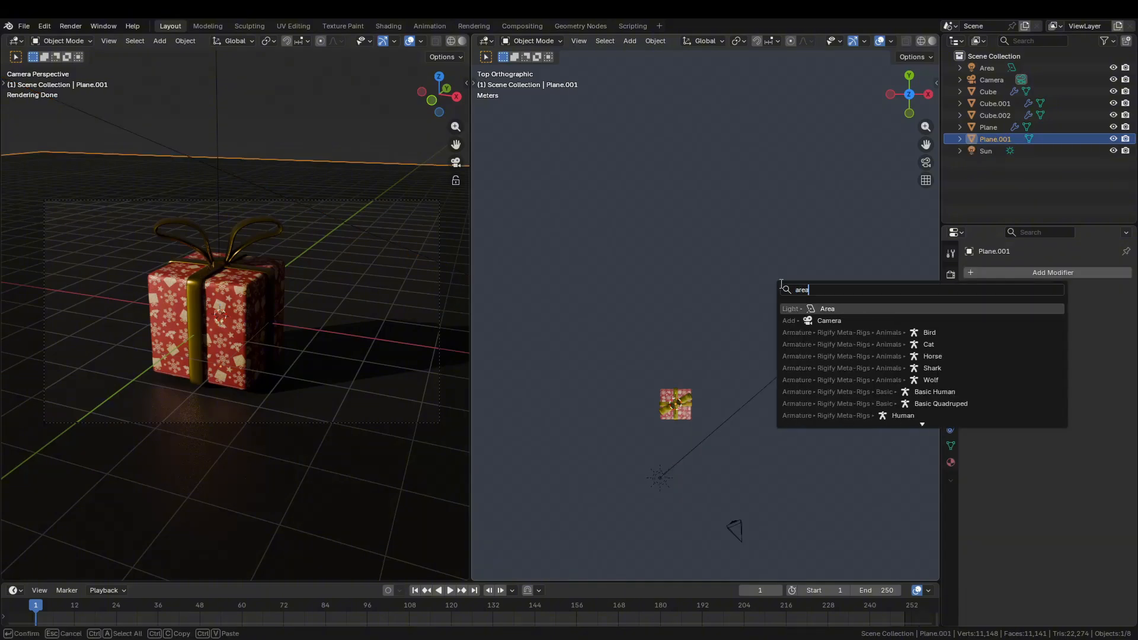
{"action": "key", "text": "Return"}
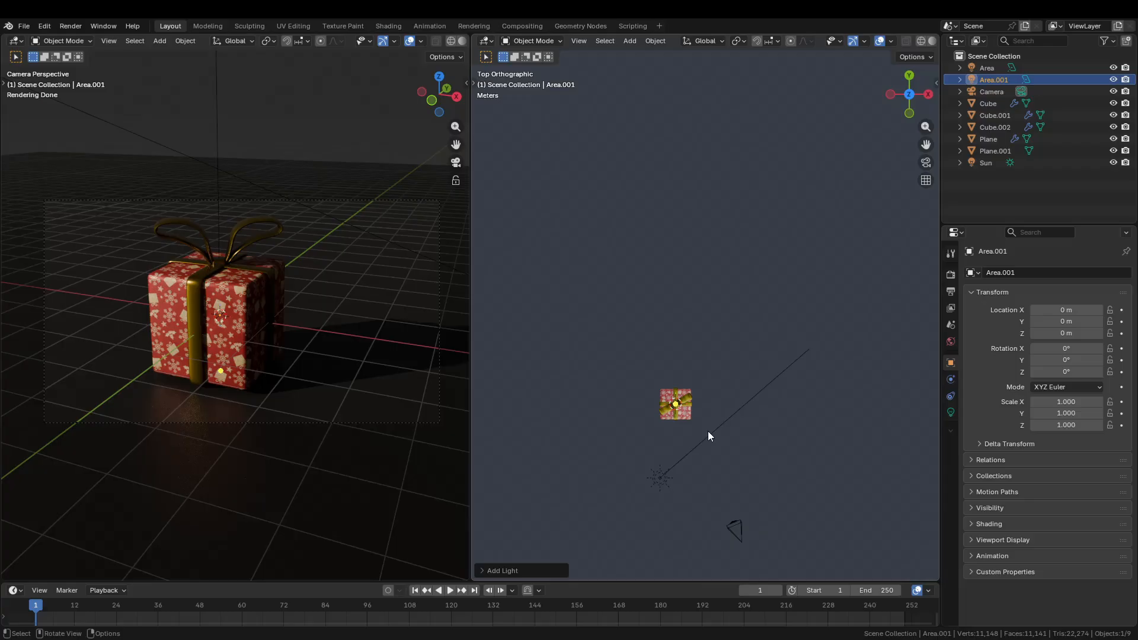
In front view, move the new area light to about X 8.78 m, Z -1.39 m and rotate it to about 120° around Y
{"action": "key", "text": "KP_1"}
{"action": "key", "text": "g"}
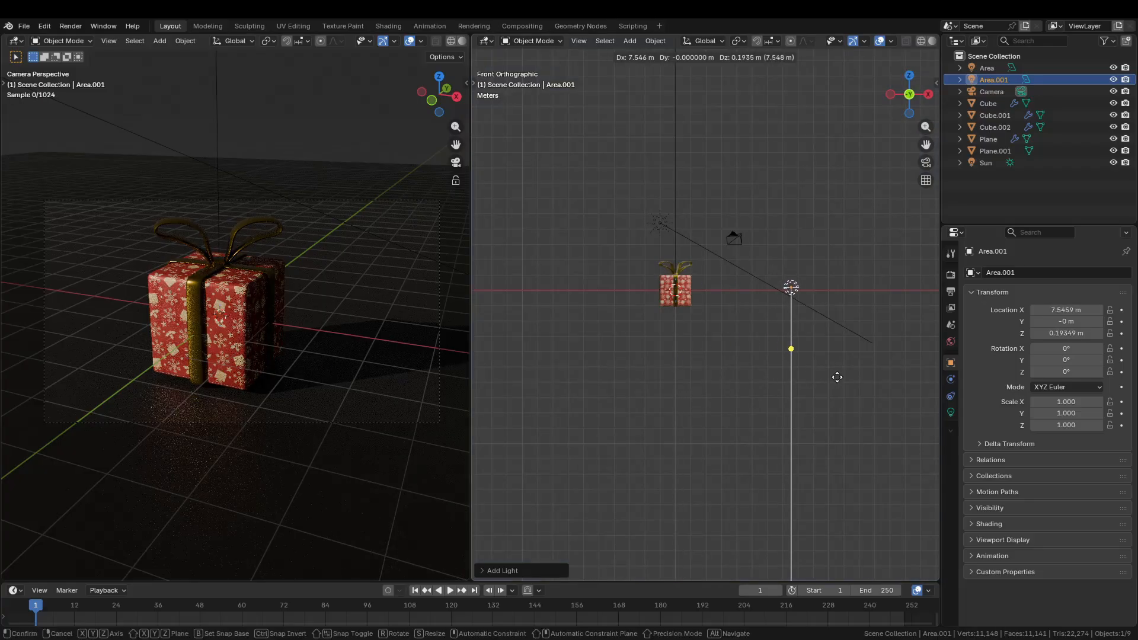
{"action": "left_click", "coordinate": [827, 415]}
{"action": "key", "text": "r"}
{"action": "left_click", "coordinate": [743, 396]}
{"action": "key", "text": "h"}
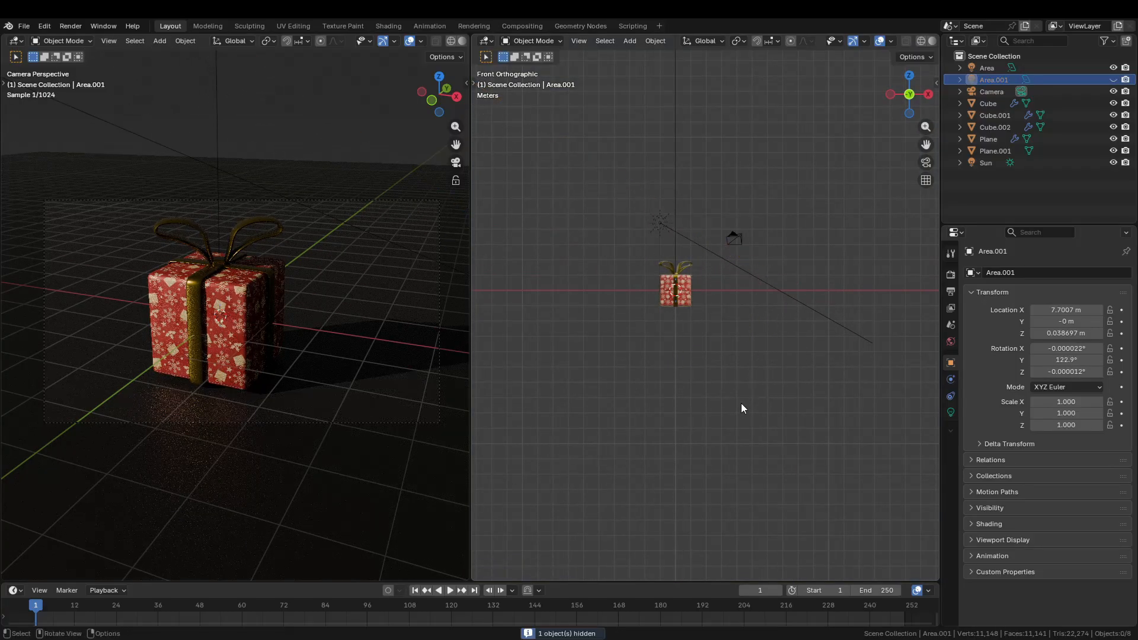
{"action": "key", "text": "ctrl+z"}
{"action": "key", "text": "g"}
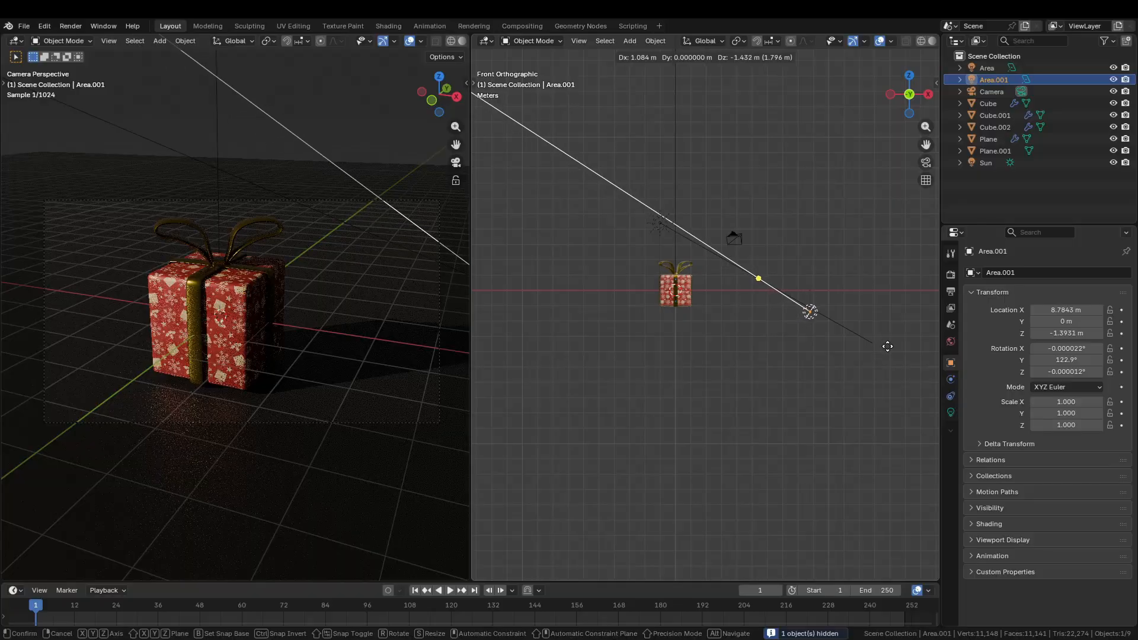
{"action": "left_click", "coordinate": [892, 344]}
{"action": "key", "text": "r"}
{"action": "left_click", "coordinate": [898, 338]}
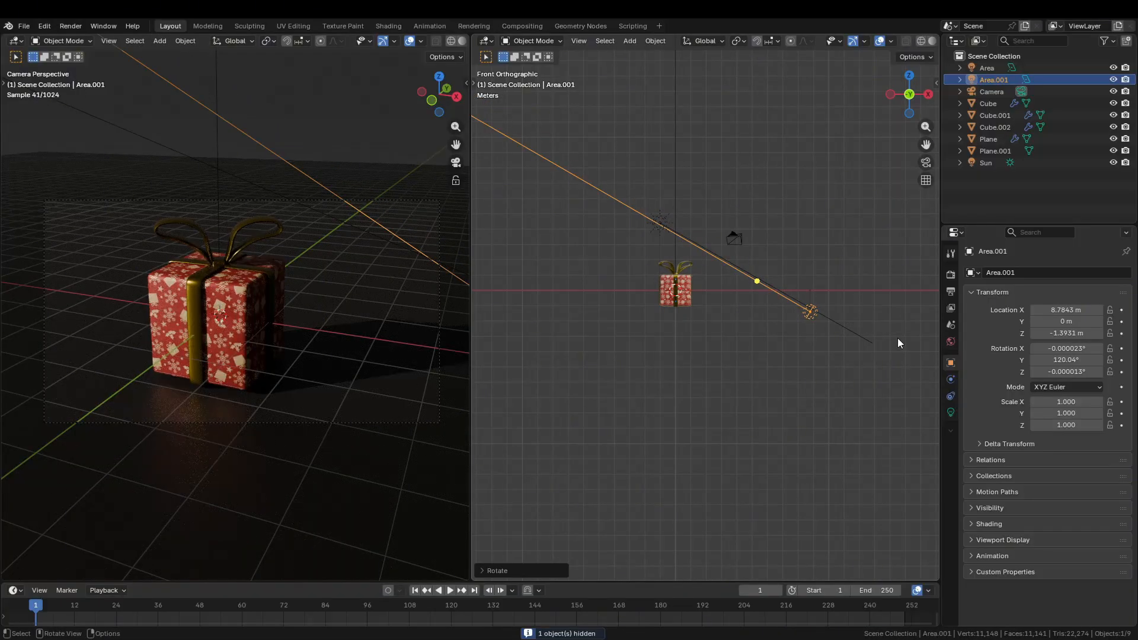
In right side view, tilt the new area light and move it behind the box to about Y 6.35 m, Z -2.75 m
{"action": "key", "text": "KP_3"}
{"action": "key", "text": "r"}
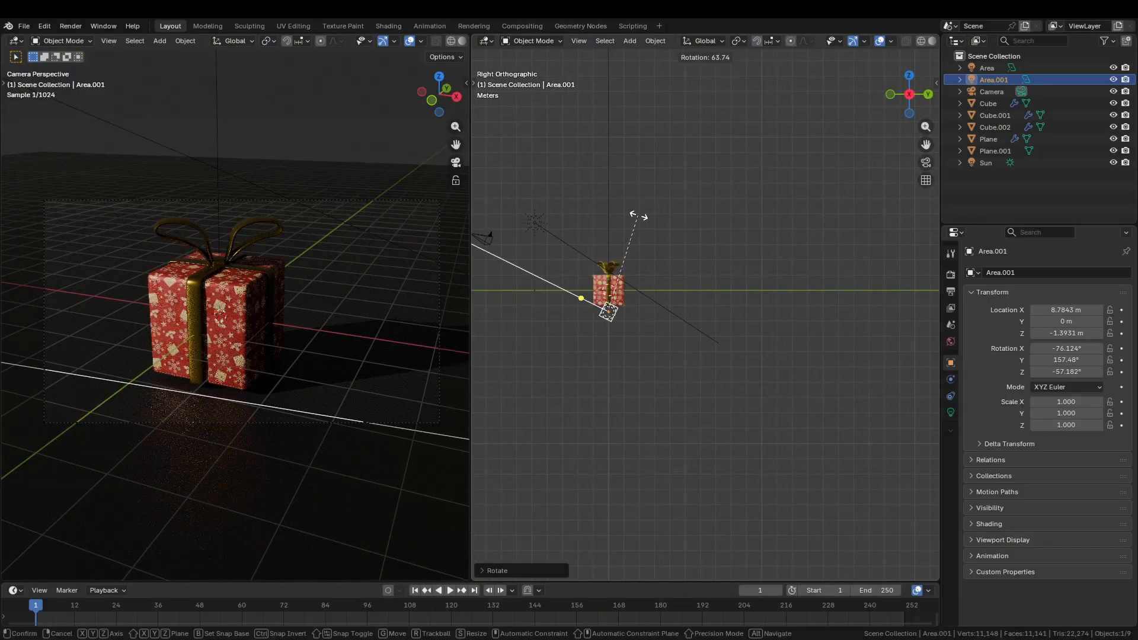
{"action": "left_click", "coordinate": [637, 216]}
{"action": "key", "text": "h"}
{"action": "key", "text": "ctrl+z"}
{"action": "key", "text": "g"}
{"action": "left_click", "coordinate": [835, 283]}
In wireframe top view, move the new area light to about X 12.6 m, Y 6.81 m and turn it to about -41.6° Z rotation
{"action": "key", "text": "KP_7"}
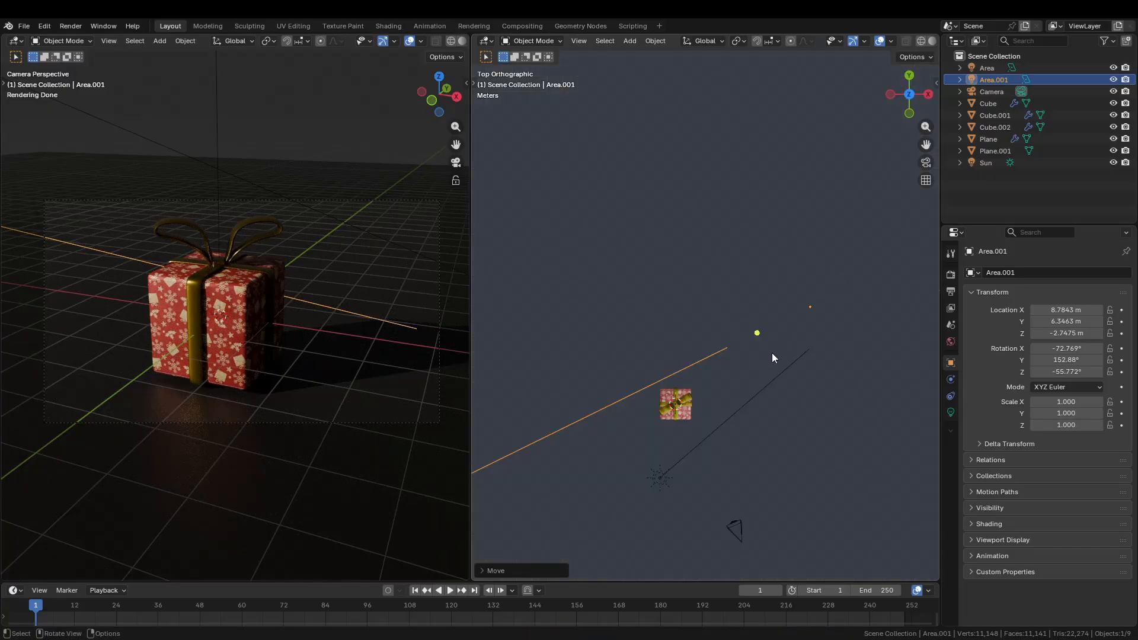
{"action": "key", "text": "shift+z"}
{"action": "key", "text": "g"}
{"action": "left_click", "coordinate": [899, 323]}
{"action": "key", "text": "r"}
{"action": "left_click", "coordinate": [905, 304]}
{"action": "key", "text": "KP_3"}
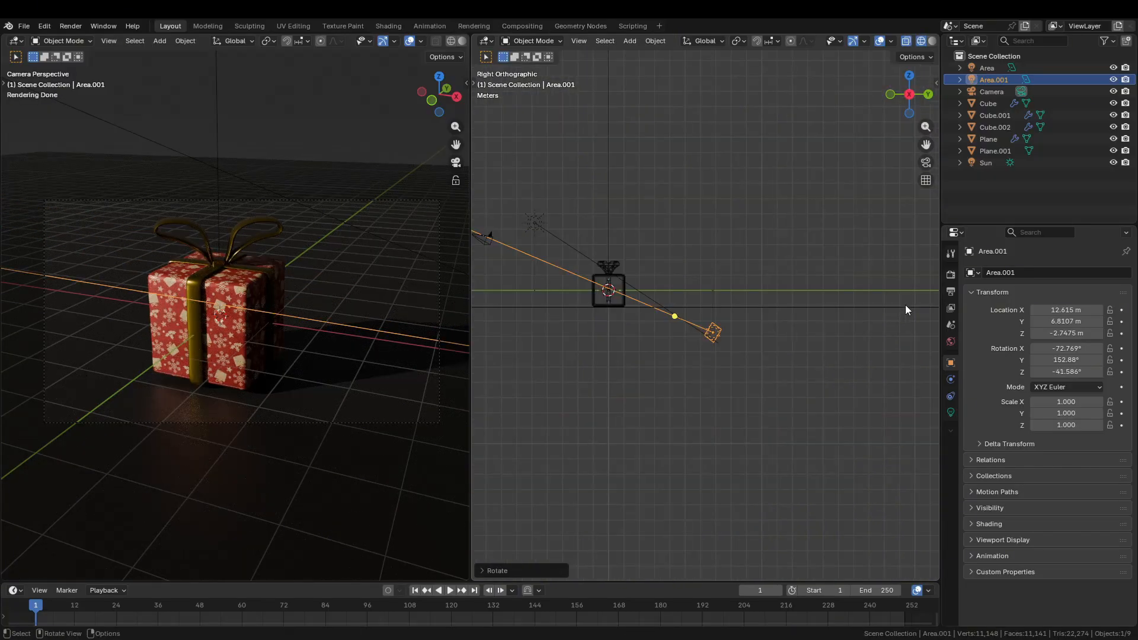
{"action": "key", "text": "KP_1"}
{"action": "key", "text": "KP_7"}
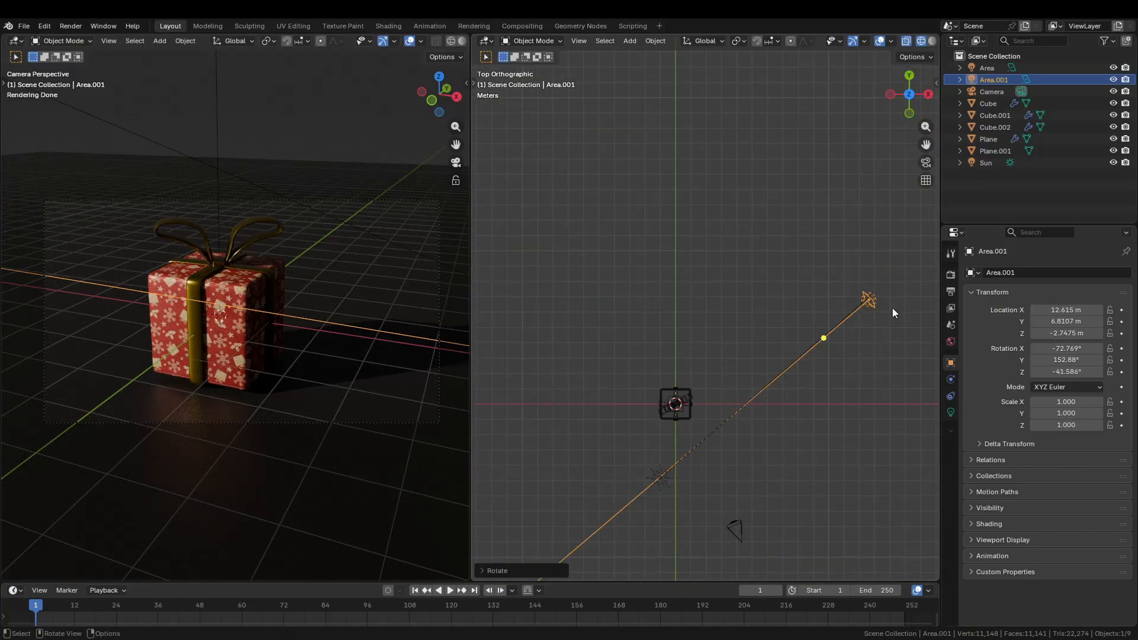
Scale the new area light up to several times the gift box's size and apply its scale
{"action": "scroll", "coordinate": [404, 333], "scroll_direction": "down", "scroll_amount": 2}
{"action": "middle_click_drag", "start_coordinate": [402, 334], "coordinate": [236, 286]}
{"action": "key", "text": "s"}
{"action": "left_click", "coordinate": [653, 392]}
{"action": "key", "text": "ctrl+a"}
{"action": "left_click", "coordinate": [652, 391]}
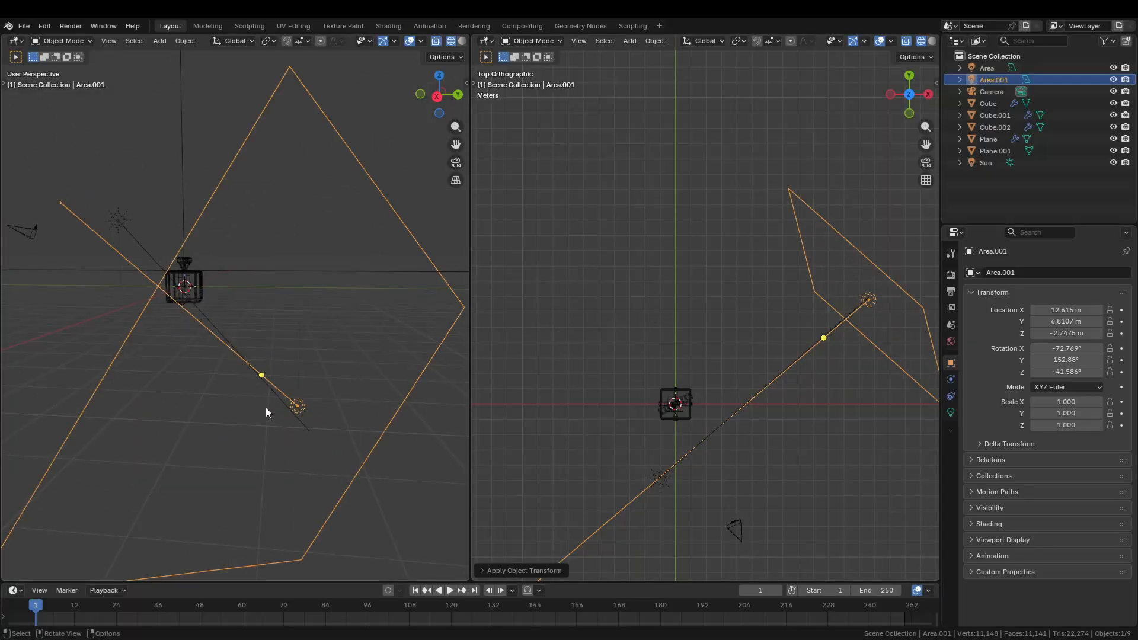
Return one viewport to the rendered camera view and the other to a Material Preview perspective view
{"action": "middle_click_drag", "start_coordinate": [266, 408], "coordinate": [288, 344]}
{"action": "key", "text": "ctrl+KP_0"}
{"action": "key", "text": "z"}
{"action": "middle_click_drag", "start_coordinate": [390, 364], "coordinate": [362, 356]}
{"action": "left_click", "coordinate": [736, 529]}
{"action": "right_click", "coordinate": [737, 529]}
{"action": "left_click", "coordinate": [681, 434]}
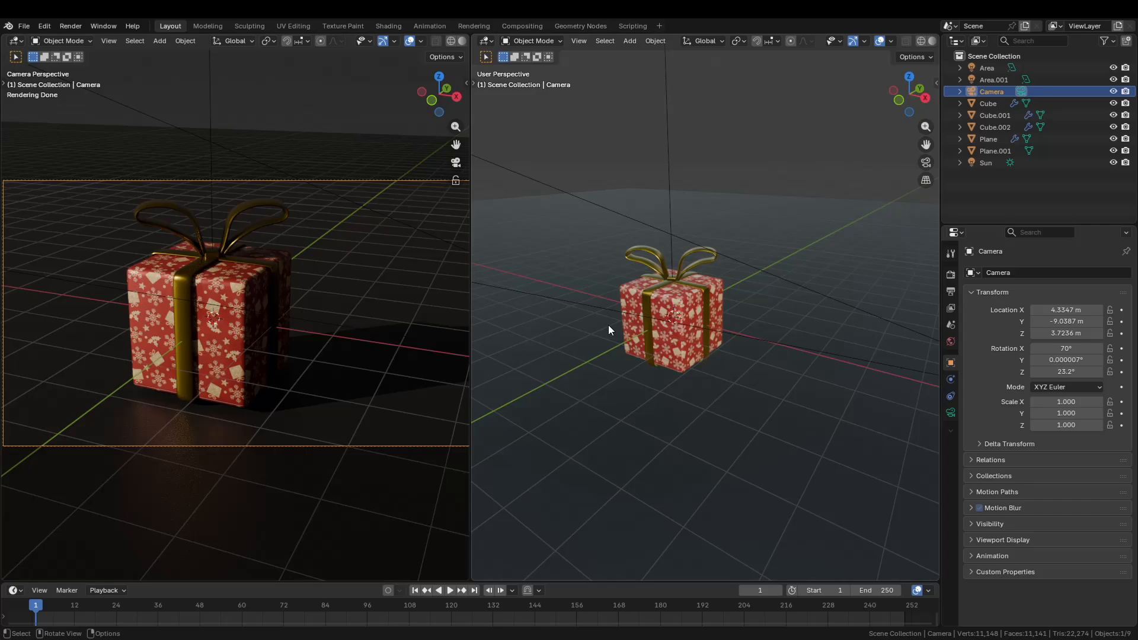
{"action": "left_click", "coordinate": [608, 330]}
{"action": "scroll", "coordinate": [652, 297], "scroll_direction": "down", "scroll_amount": 5}
{"action": "key", "text": "g"}
{"action": "key", "text": "z"}
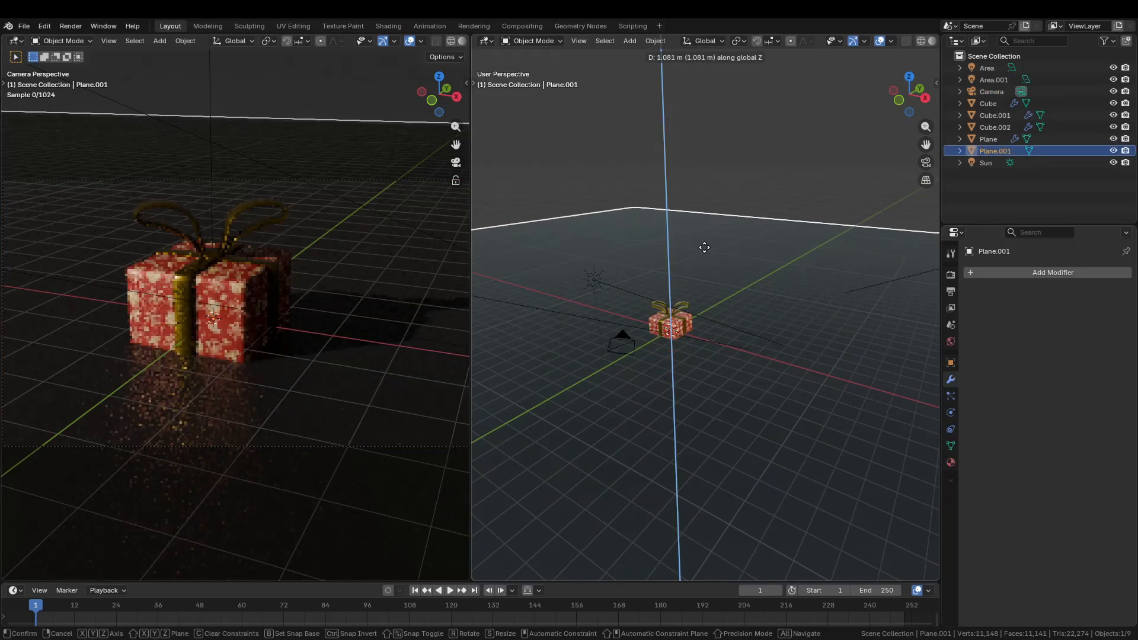
{"action": "right_click", "coordinate": [704, 247]}
Try to raise the large area light along the global Z axis and to clear its rotation
{"action": "left_click", "coordinate": [903, 285]}
{"action": "middle_click_drag", "start_coordinate": [868, 371], "coordinate": [719, 374], "text": "shift"}
{"action": "key", "text": "g"}
{"action": "key", "text": "z"}
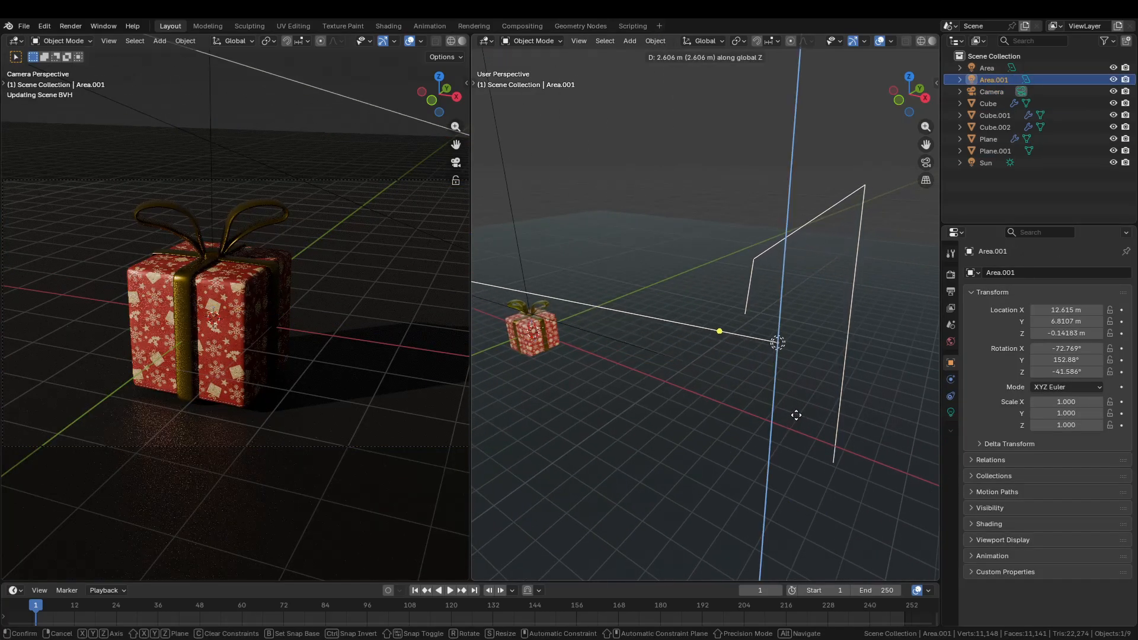
{"action": "right_click", "coordinate": [806, 381]}
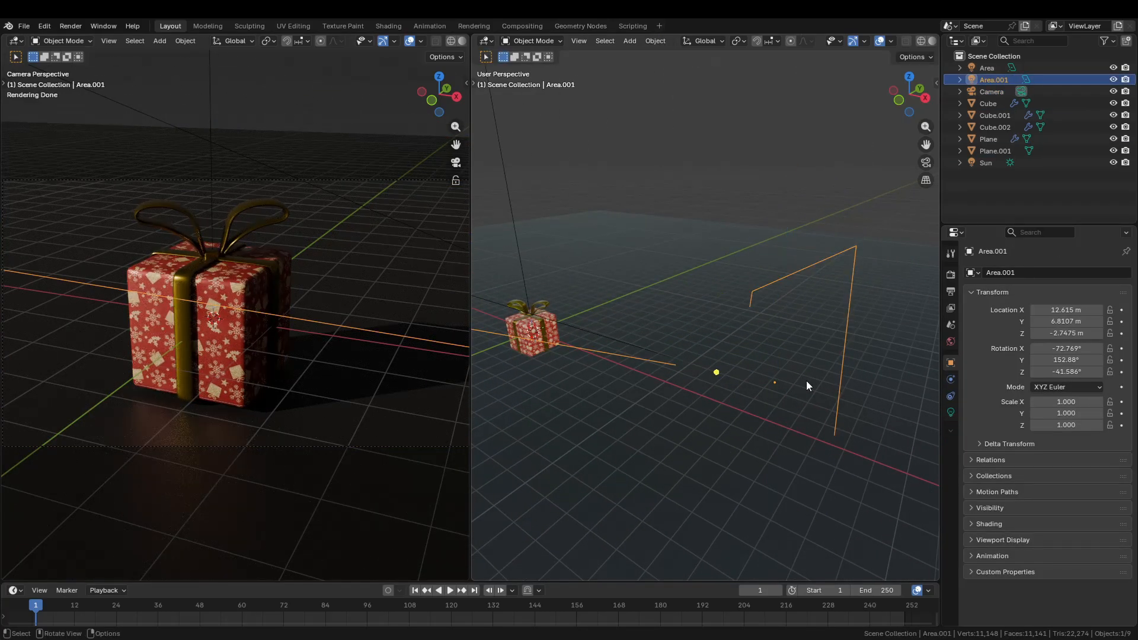
{"action": "key", "text": "alt+r"}
{"action": "key", "text": "ctrl+z"}
Move the floor plane slightly along the global Z axis
{"action": "left_click", "coordinate": [667, 421]}
{"action": "key", "text": "g"}
{"action": "key", "text": "z"}
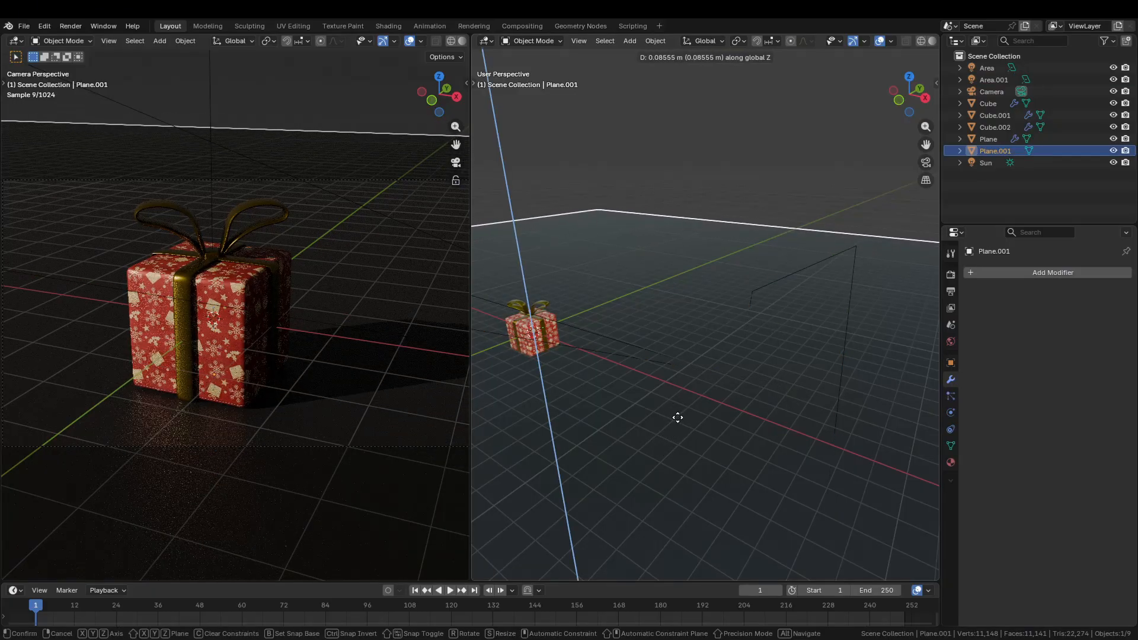
{"action": "left_click", "coordinate": [664, 444]}
{"action": "middle_click_drag", "start_coordinate": [664, 447], "coordinate": [824, 439], "text": "shift"}
Move the large area light above the floor to about X 2.54 m, Y 2.92 m, Z 1.99 m and clear its rotation
{"action": "left_click", "coordinate": [597, 327]}
{"action": "left_click", "coordinate": [886, 328]}
{"action": "left_click", "coordinate": [884, 330]}
{"action": "key", "text": "KP_7"}
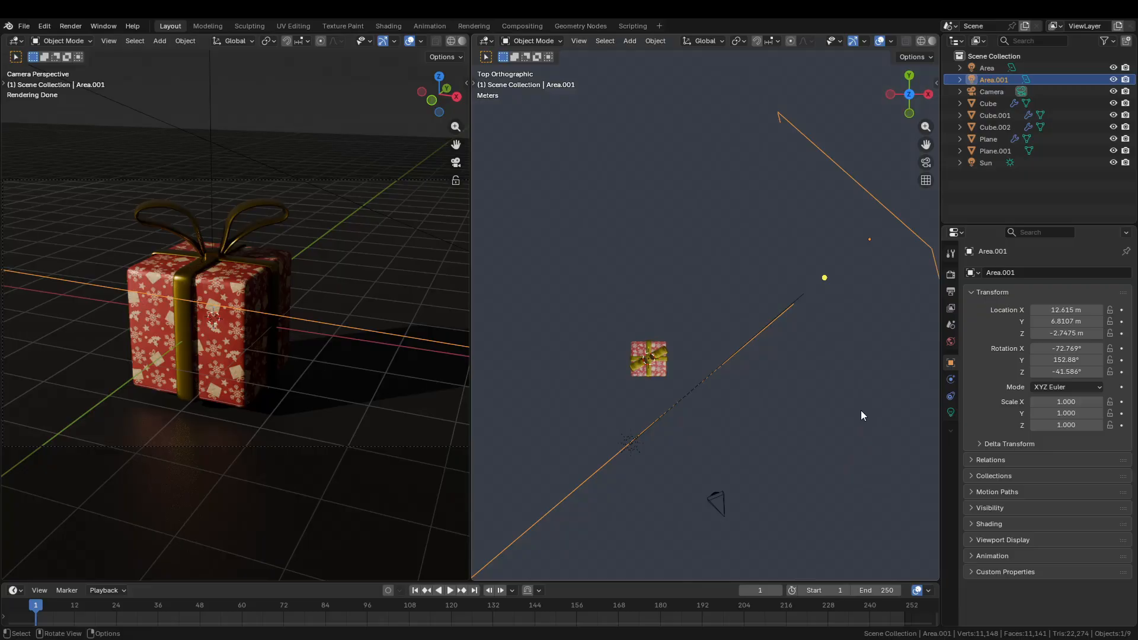
{"action": "key", "text": "g"}
{"action": "left_click", "coordinate": [725, 437]}
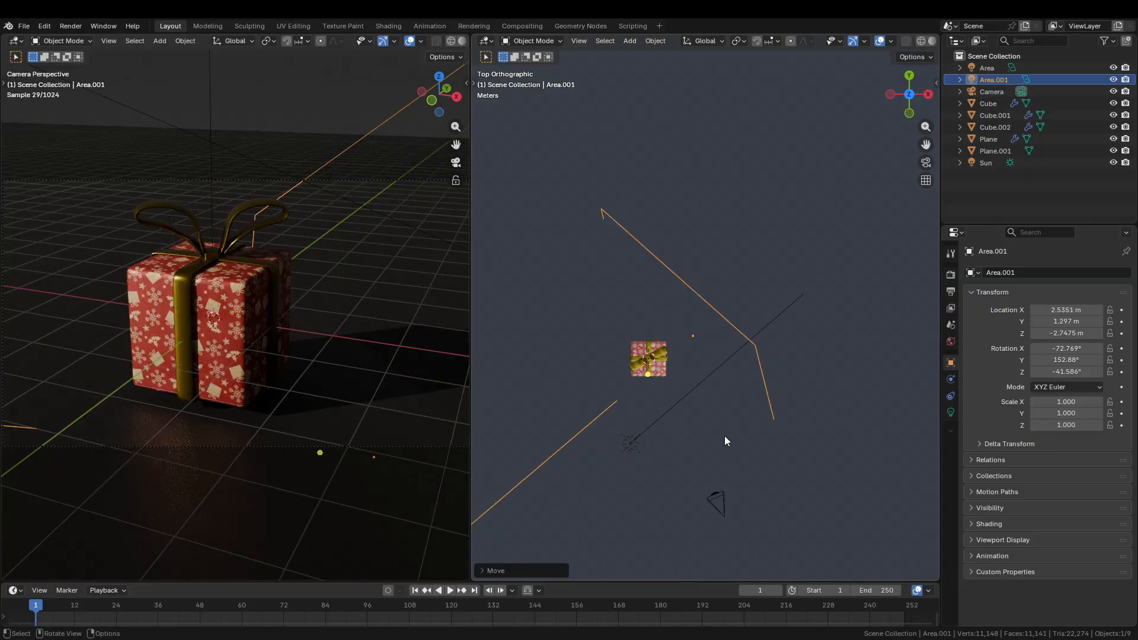
{"action": "key", "text": "KP_3"}
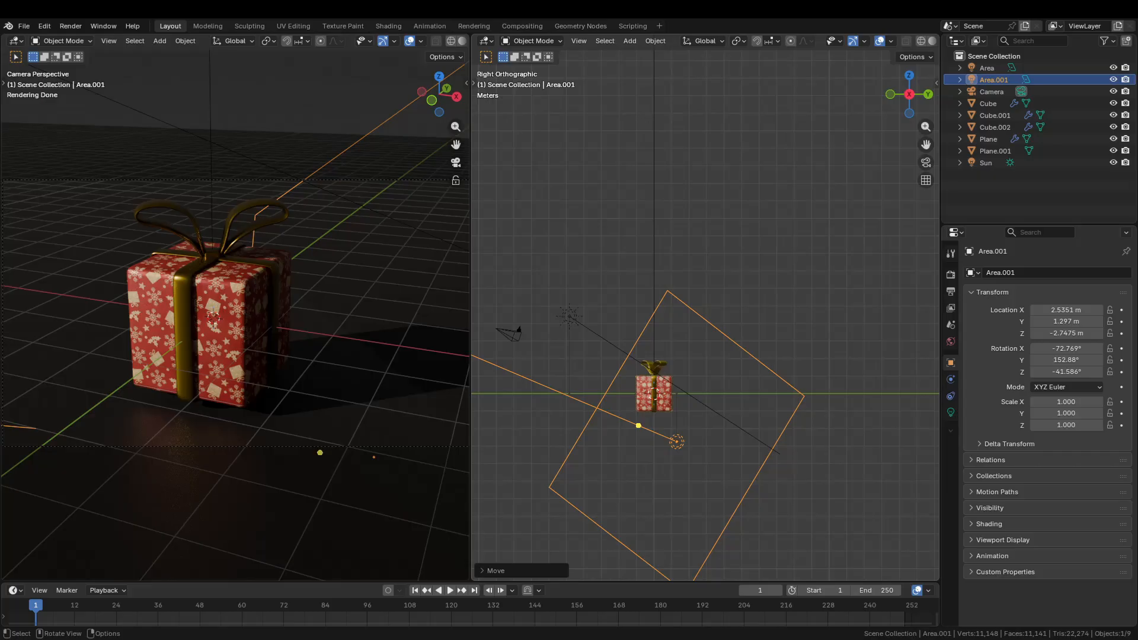
{"action": "left_click", "coordinate": [748, 335]}
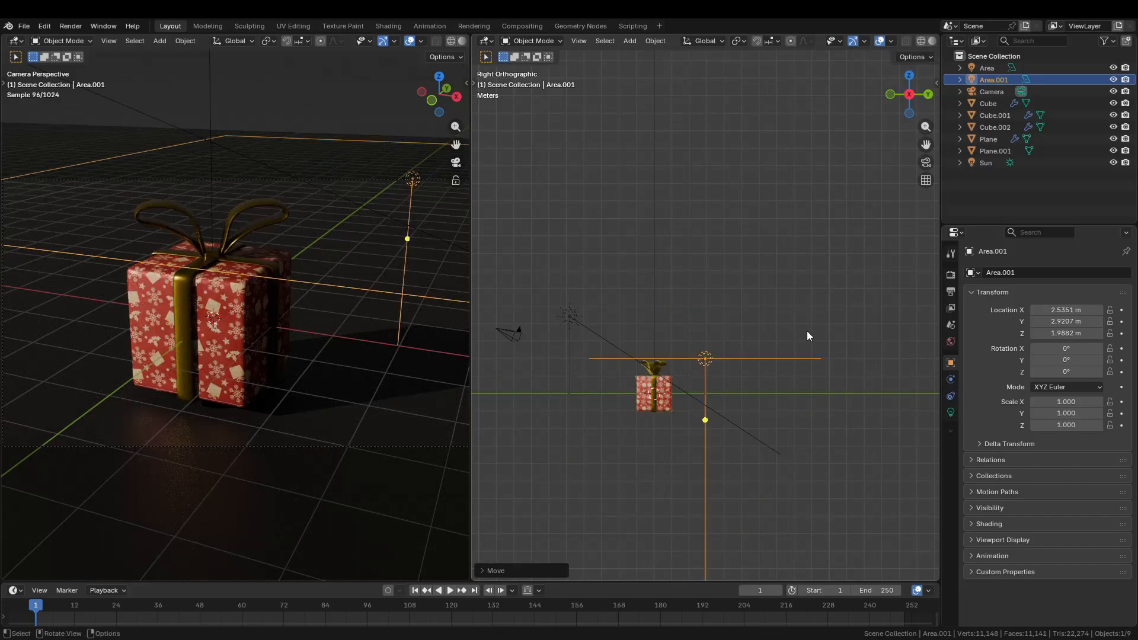
Rotate the large area light around the global X axis to about -103°
{"action": "key", "text": "r"}
{"action": "key", "text": "x"}
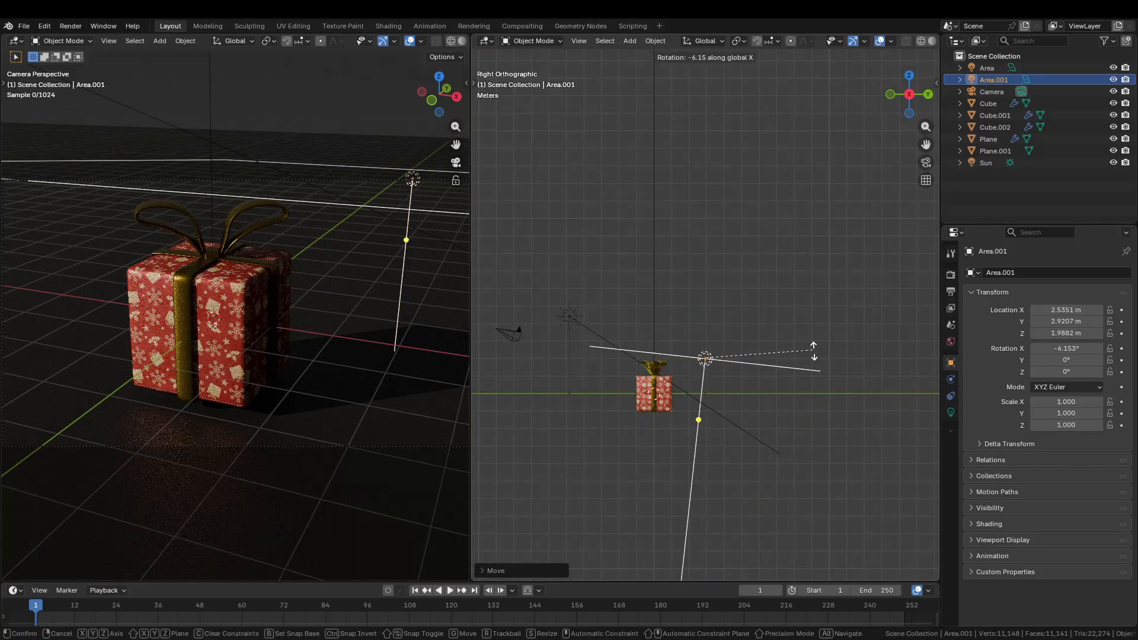
{"action": "left_click", "coordinate": [700, 462]}
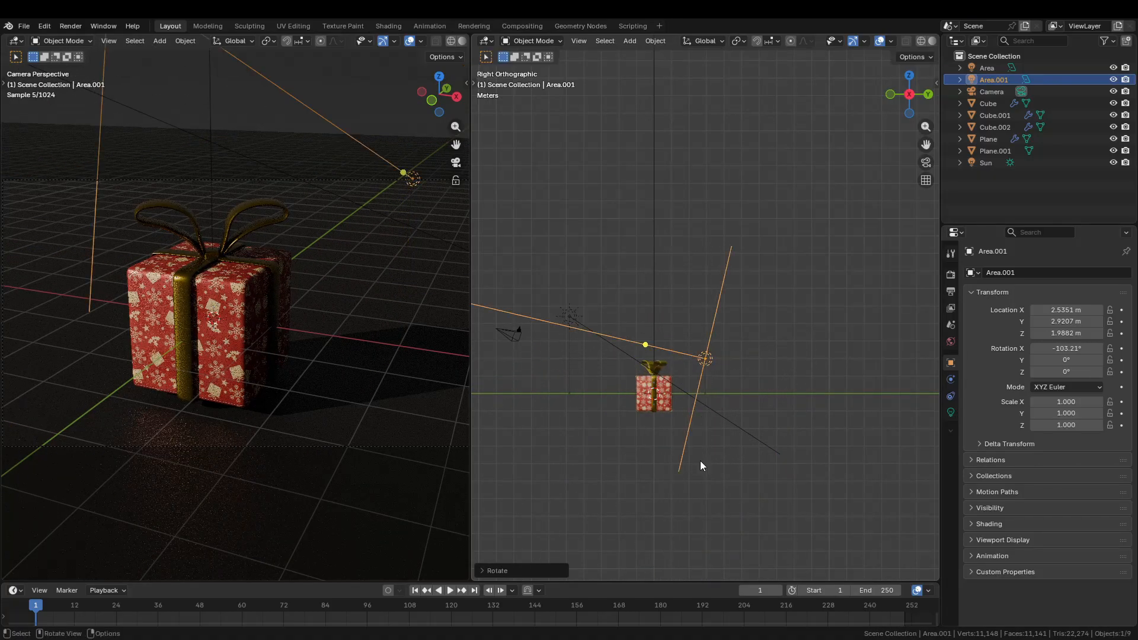
Scale the large area light down to about 0.403 and apply its scale
{"action": "key", "text": "KP_7"}
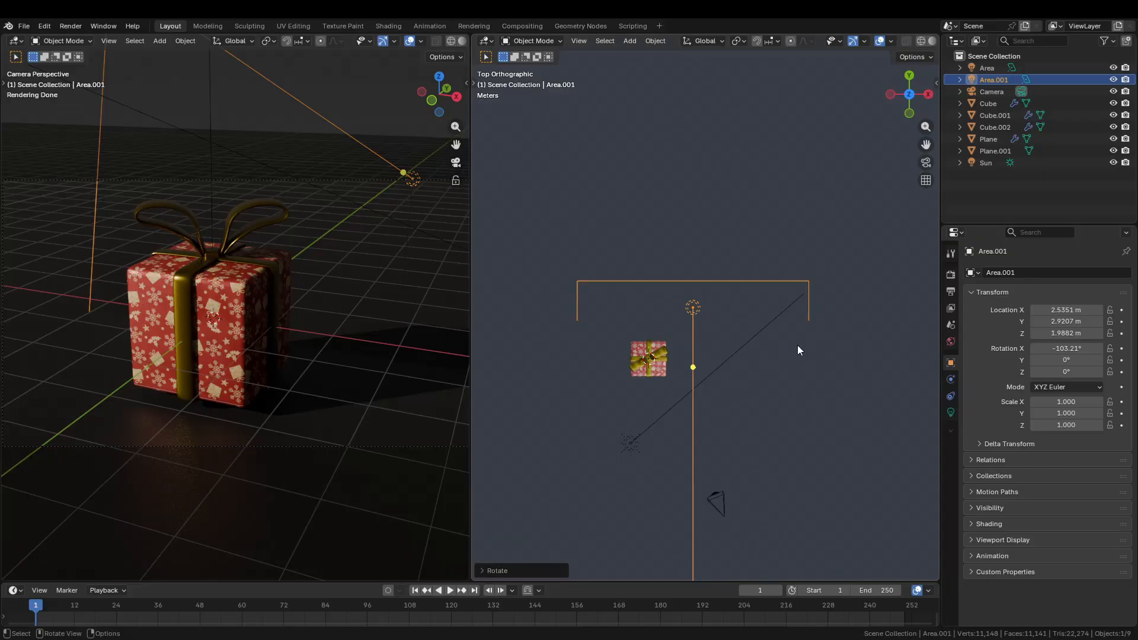
{"action": "key", "text": "s"}
{"action": "left_click", "coordinate": [748, 321]}
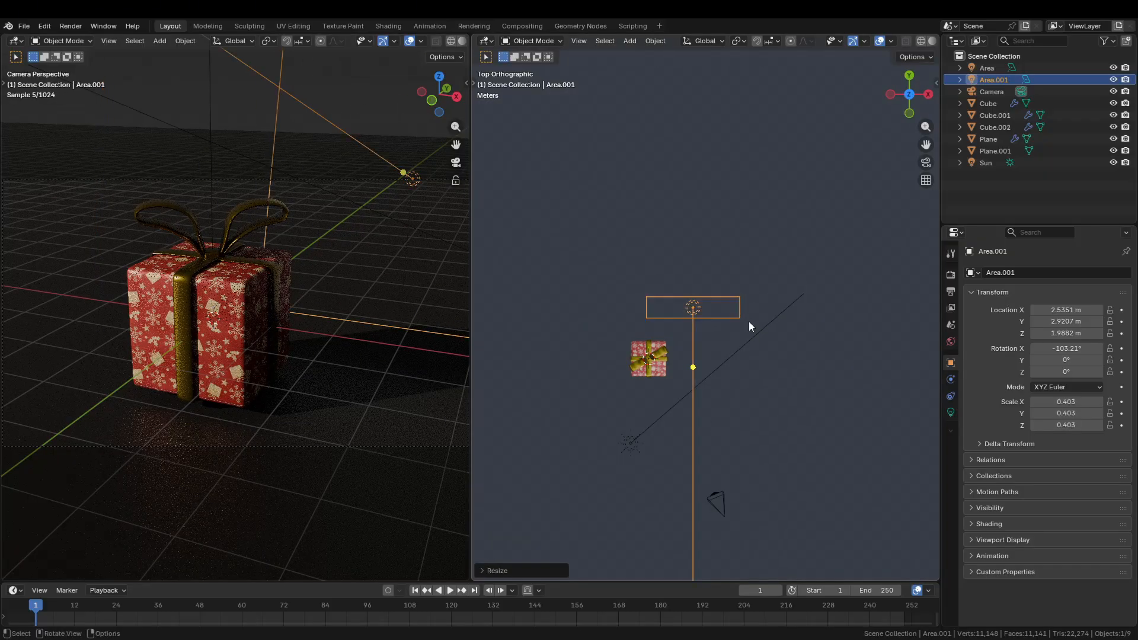
{"action": "key", "text": "ctrl+a"}
{"action": "left_click", "coordinate": [716, 335]}
Move the large area light behind the gift box to about X 0.88 m, Y 3.94 m, Z 2.60 m
{"action": "key", "text": "g"}
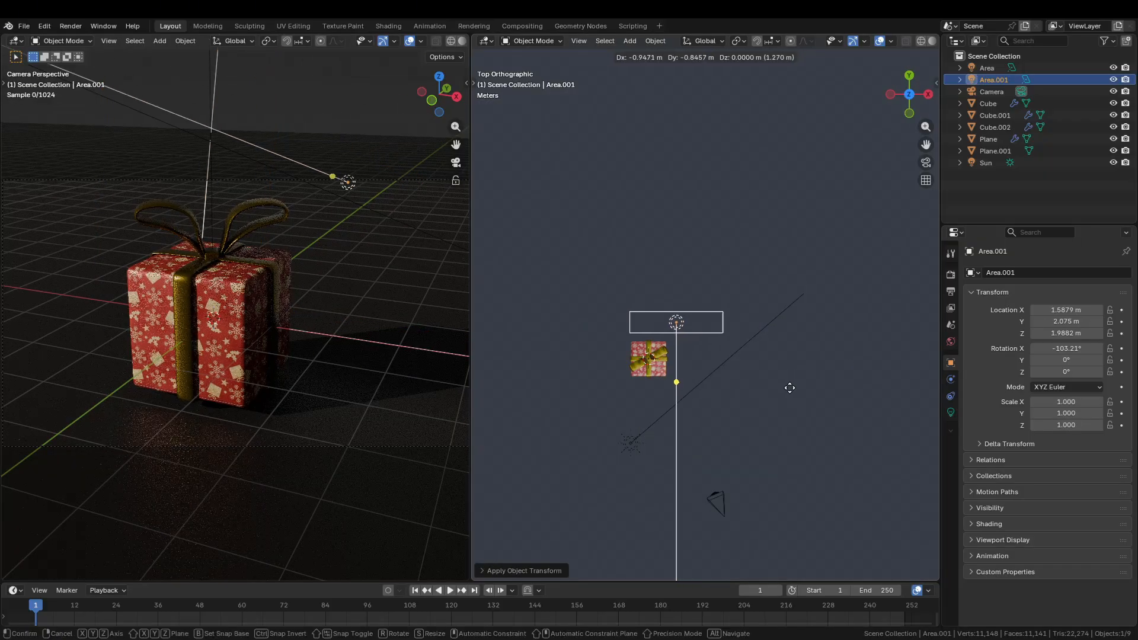
{"action": "left_click", "coordinate": [778, 396]}
{"action": "key", "text": "KP_3"}
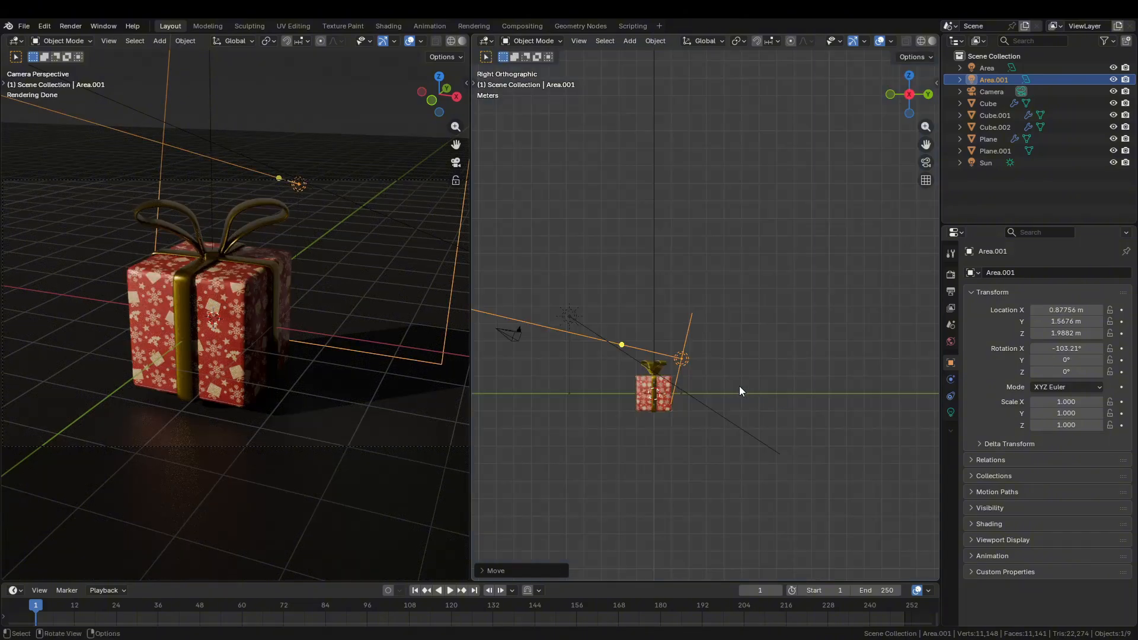
{"action": "key", "text": "g"}
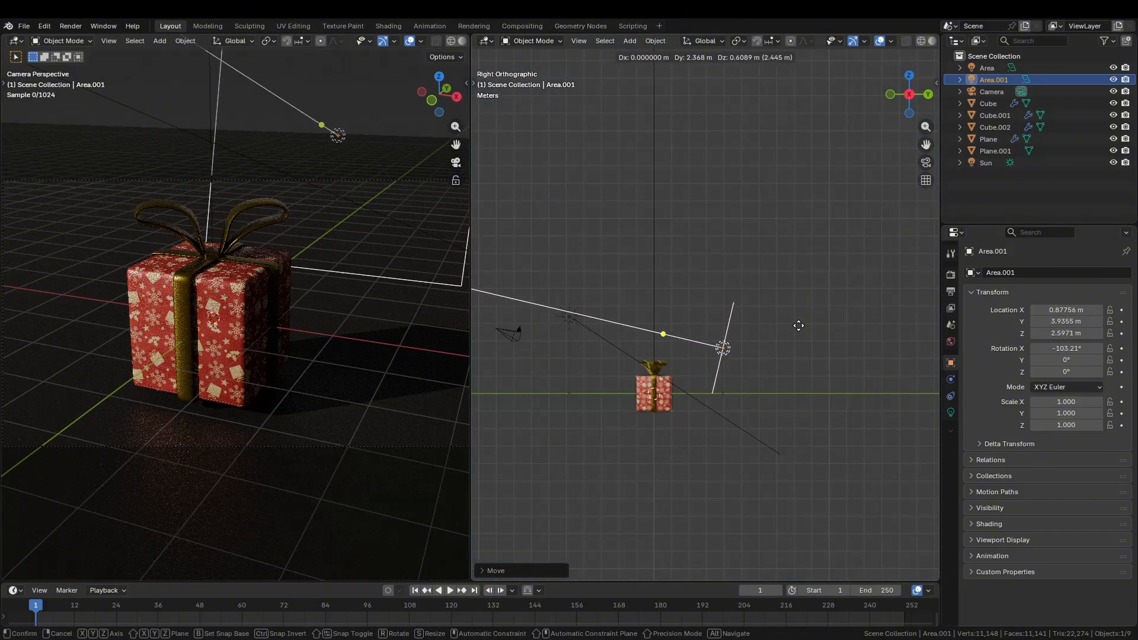
{"action": "left_click", "coordinate": [799, 325]}
Rotate the large area light to about -20° around global Z and reposition it at about X 1.69 m, Y 2.37 m, Z 1.56 m
{"action": "middle_click_drag", "start_coordinate": [799, 325], "coordinate": [795, 399]}
{"action": "key", "text": "r"}
{"action": "key", "text": "z"}
{"action": "left_click", "coordinate": [796, 399]}
{"action": "key", "text": "KP_1"}
{"action": "key", "text": "g"}
{"action": "key", "text": "z"}
{"action": "key", "text": "ctrl+a"}
{"action": "left_click", "coordinate": [739, 392]}
{"action": "key", "text": "KP_3"}
{"action": "key", "text": "g"}
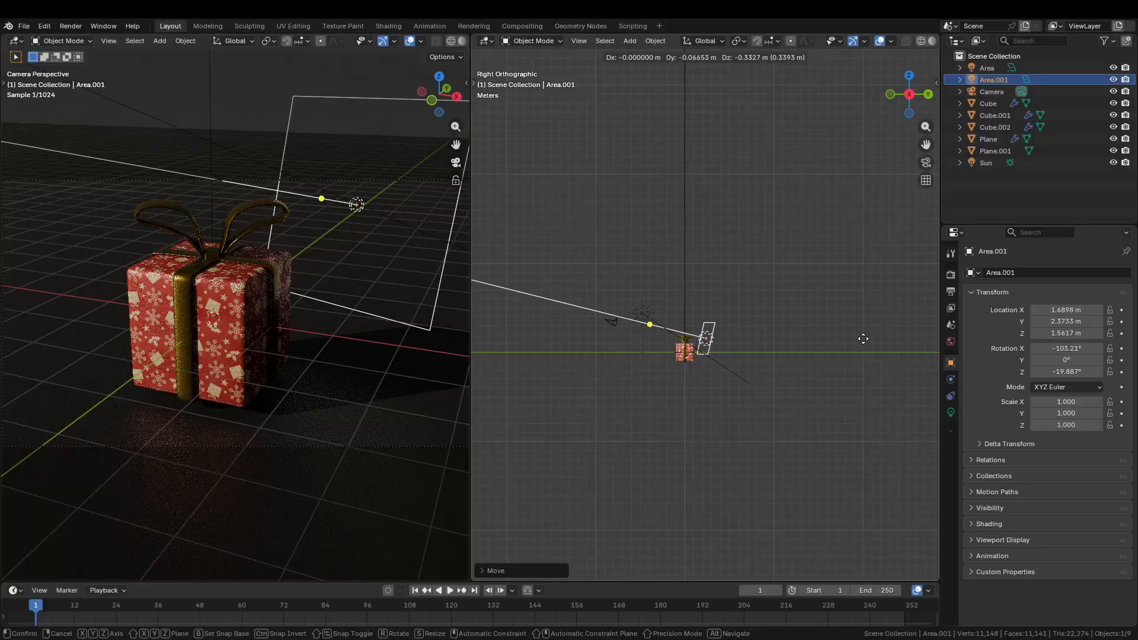
{"action": "left_click", "coordinate": [863, 339]}
Move the large area light beside the gift box and turn it further clockwise around the global Z axis, past -35°
{"action": "key", "text": "KP_7"}
{"action": "key", "text": "r"}
{"action": "key", "text": "z"}
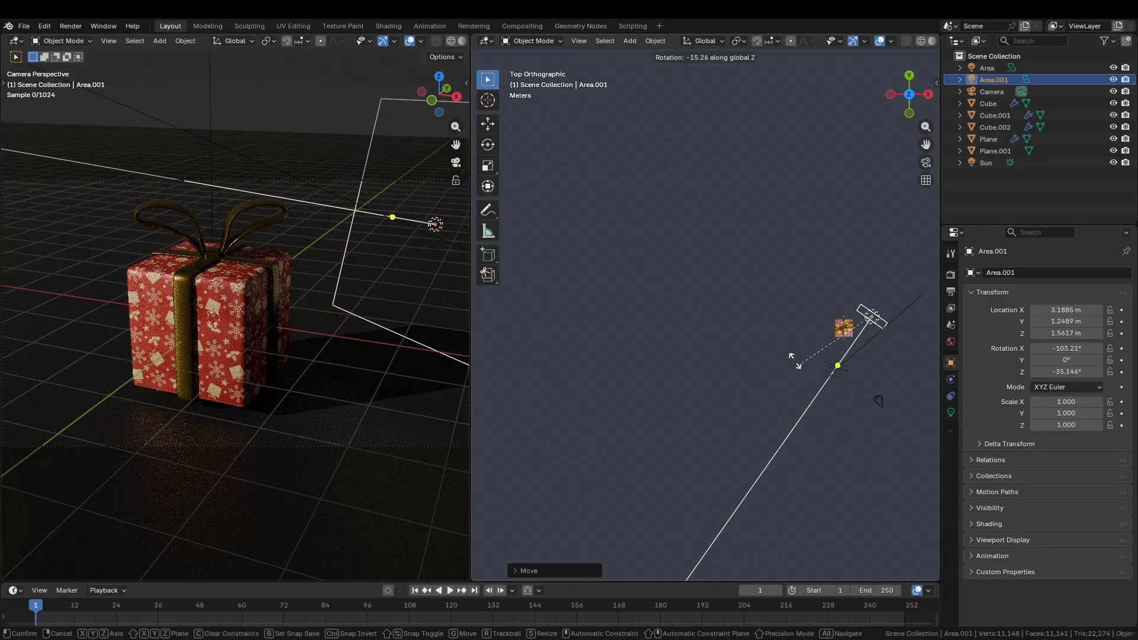
{"action": "left_click", "coordinate": [795, 360]}
{"action": "middle_click_drag", "start_coordinate": [794, 360], "coordinate": [721, 328], "text": "shift"}
Raise the large area light's power to about 22.27
{"action": "left_click", "coordinate": [951, 413]}
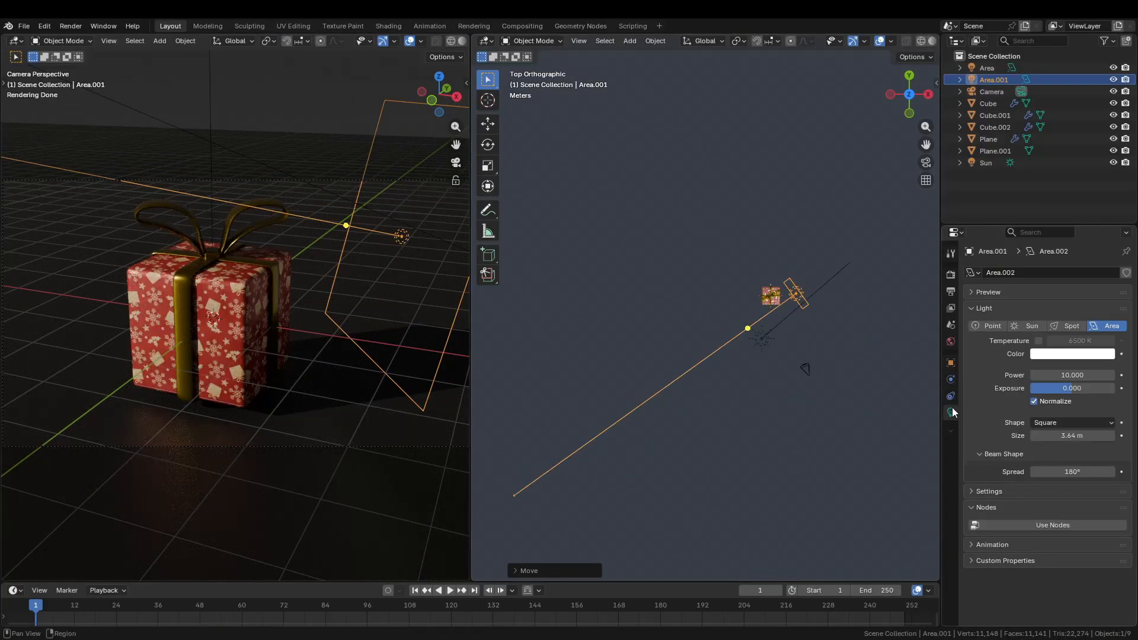
{"action": "mouse_move", "coordinate": [1051, 376]}
{"action": "left_mouse_down"}
{"action": "mouse_move", "coordinate": [1085, 375]}
{"action": "mouse_move", "coordinate": [1071, 375]}
{"action": "left_mouse_up"}
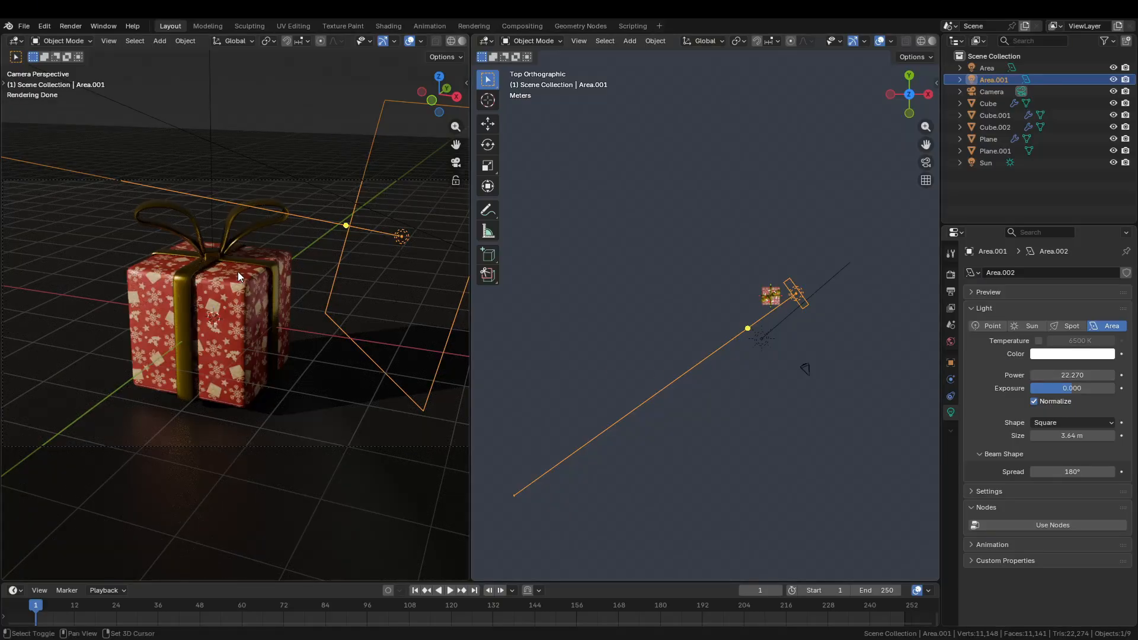
{"action": "left_click", "coordinate": [699, 243]}
Try EEVEE as the render engine to compare the scene's look, and return to Cycles
{"action": "left_click", "coordinate": [950, 275]}
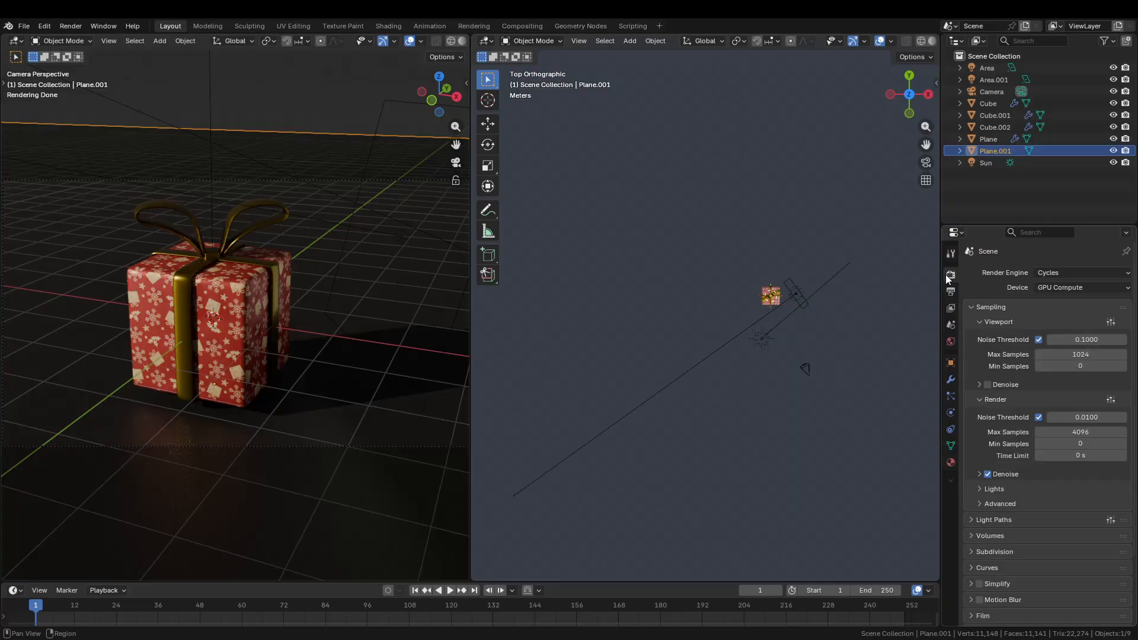
{"action": "left_click", "coordinate": [1049, 273]}
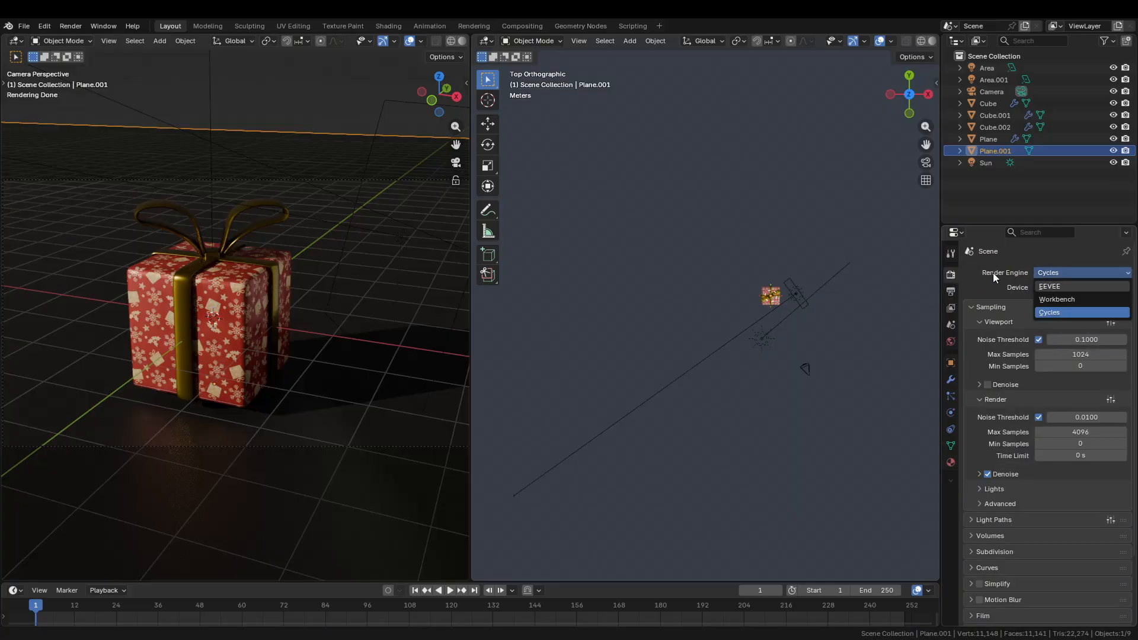
{"action": "left_click", "coordinate": [1053, 274]}
{"action": "left_click", "coordinate": [1046, 274]}
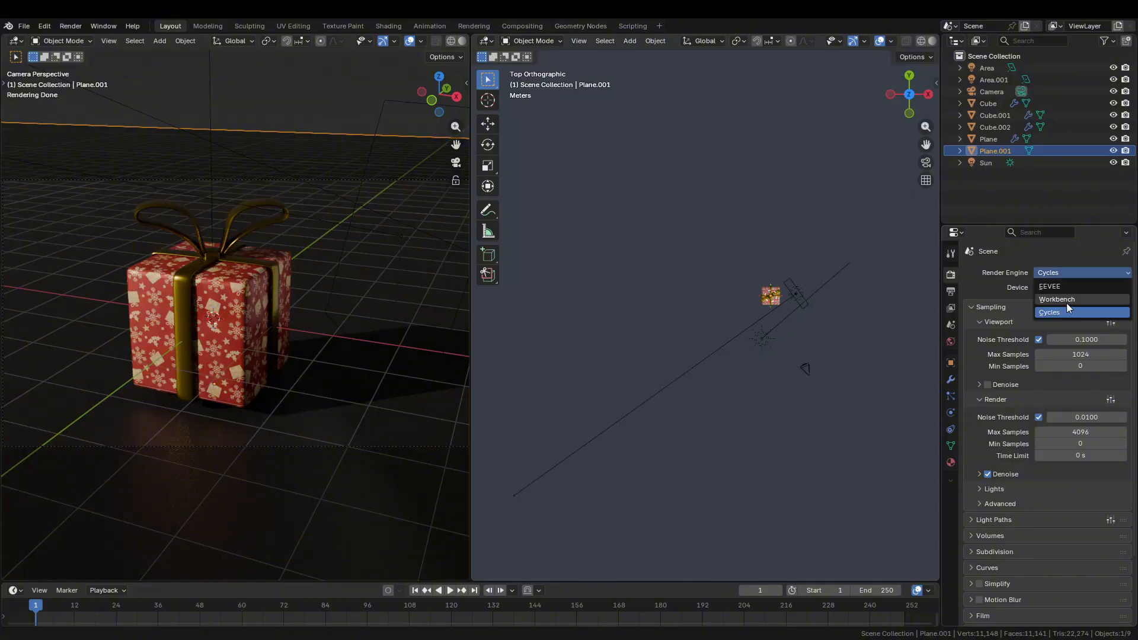
{"action": "left_click", "coordinate": [1048, 276]}
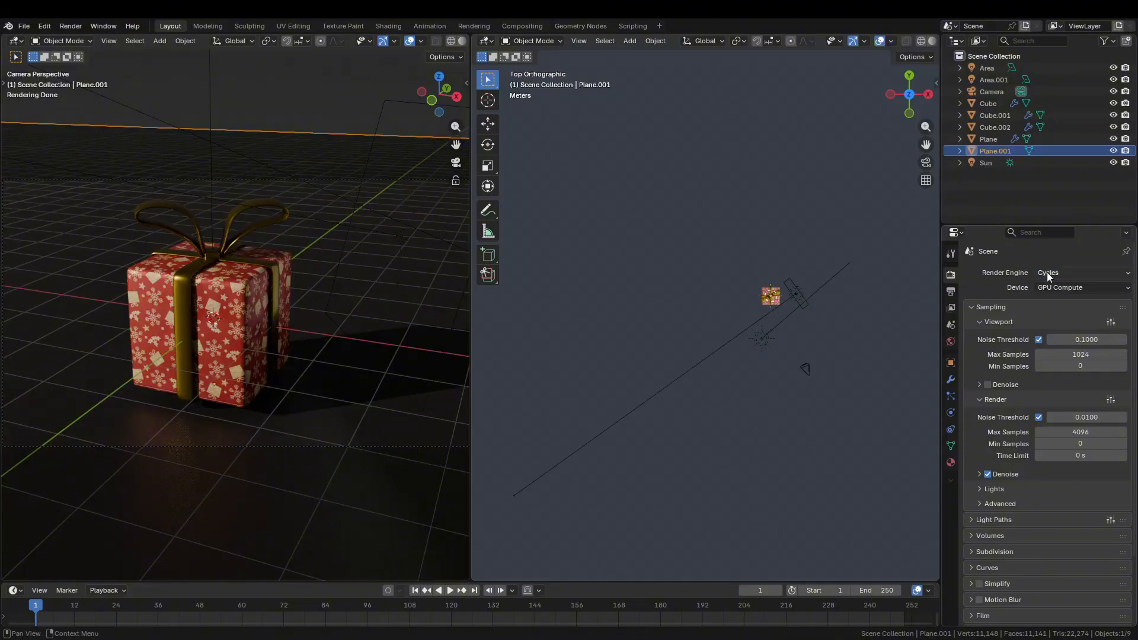
{"action": "left_click", "coordinate": [1053, 274]}
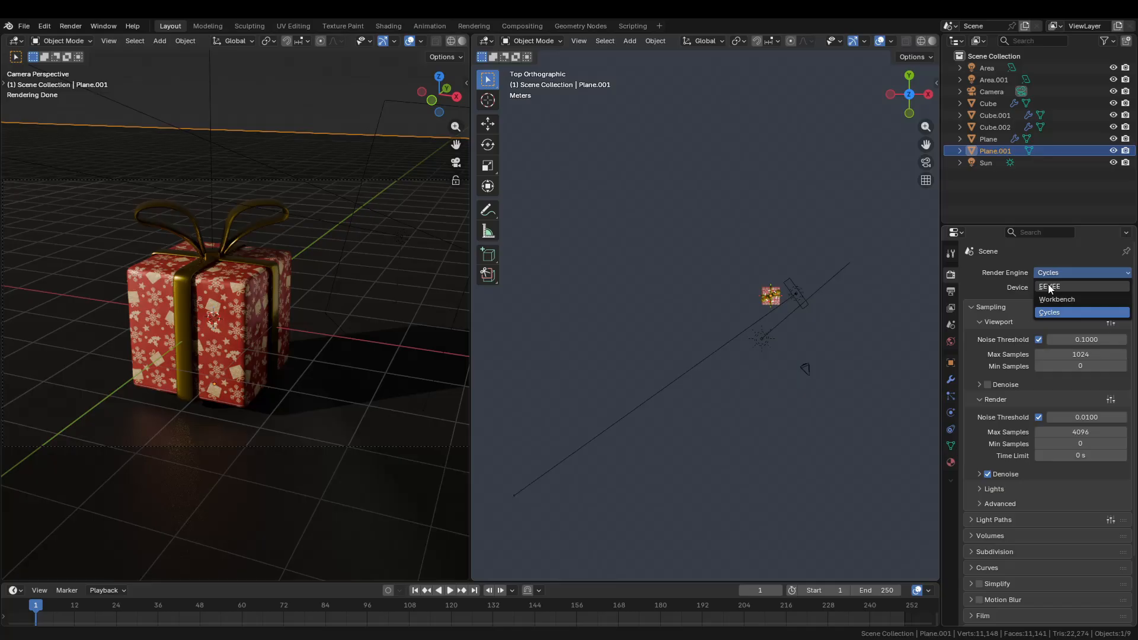
{"action": "left_click", "coordinate": [1049, 286]}
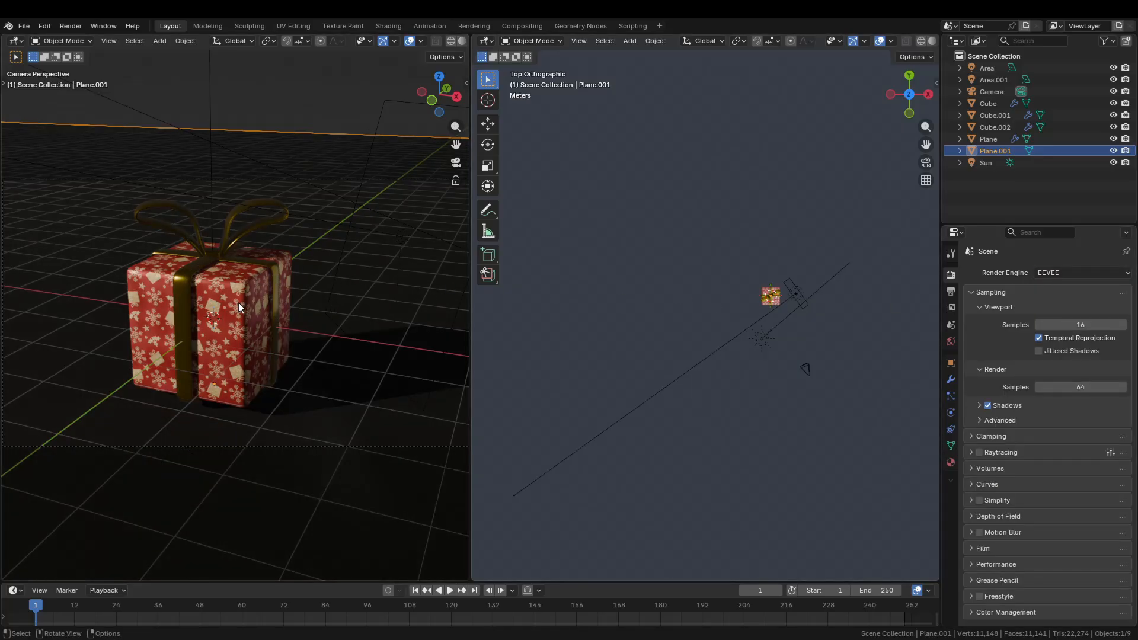
{"action": "left_click", "coordinate": [1072, 272]}
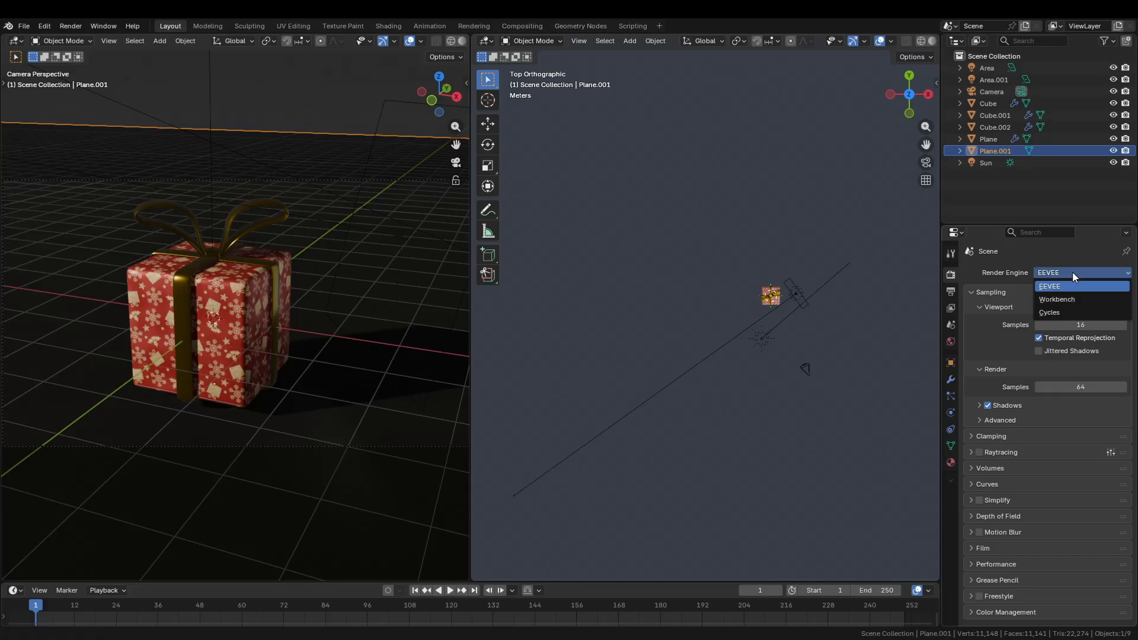
{"action": "left_click", "coordinate": [1055, 313]}
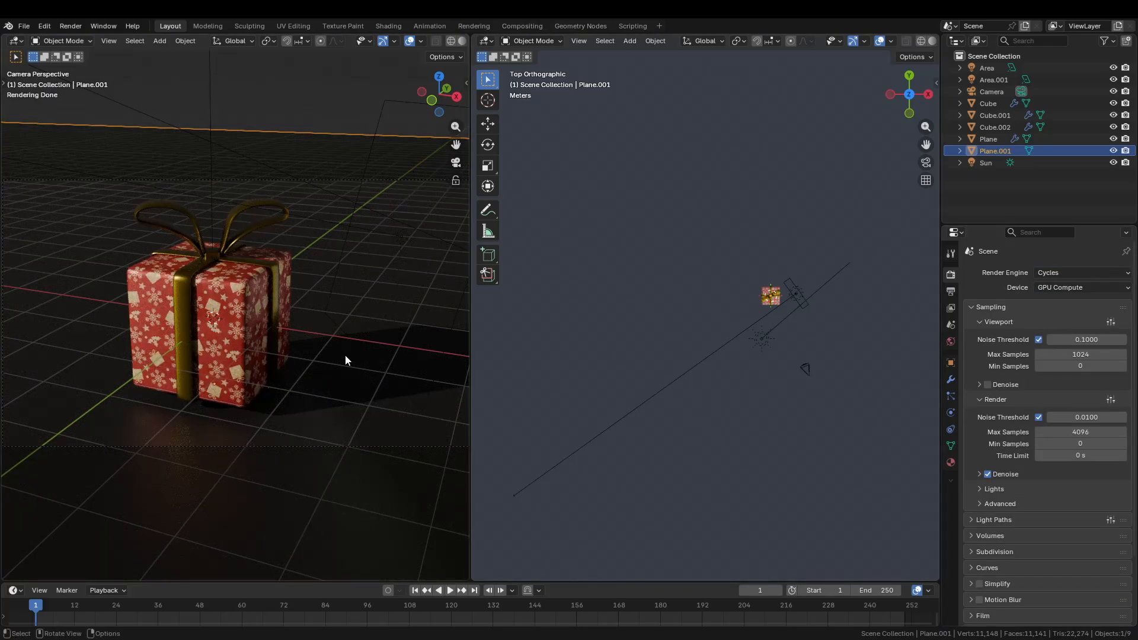
Set the maximum samples for the final Cycles render to 500
{"action": "left_click", "coordinate": [797, 289]}
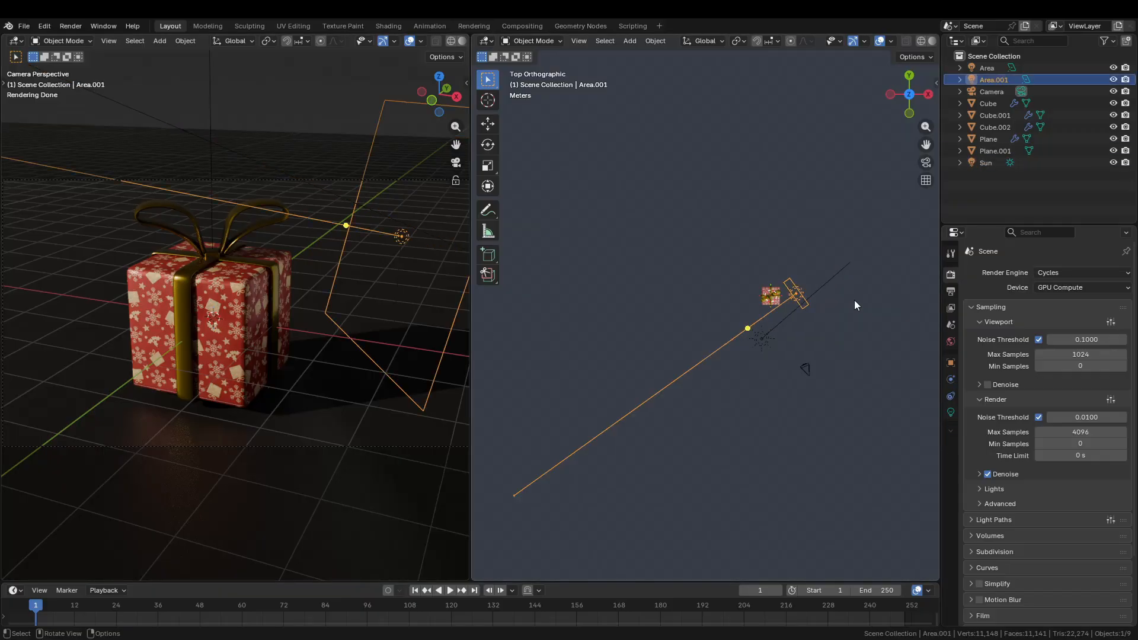
{"action": "left_click", "coordinate": [1062, 269]}
{"action": "middle_click_drag", "start_coordinate": [758, 332], "coordinate": [721, 226]}
{"action": "middle_click_drag", "start_coordinate": [848, 281], "coordinate": [774, 313], "text": "shift"}
{"action": "key", "text": "KP_7"}
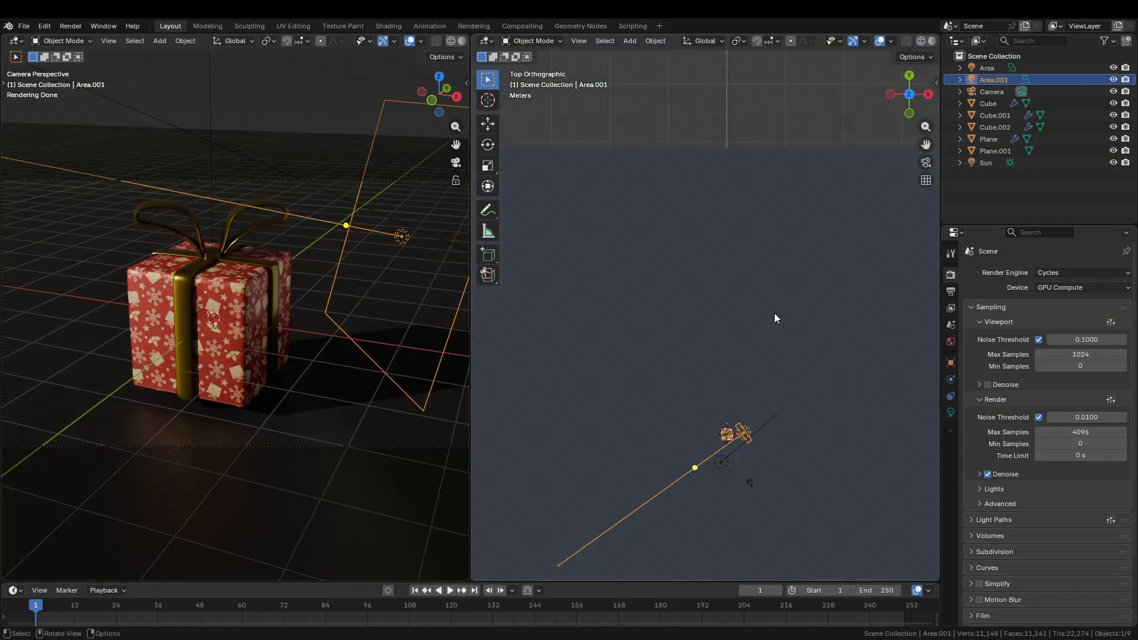
{"action": "middle_click_drag", "start_coordinate": [811, 443], "coordinate": [777, 387], "text": "shift"}
{"action": "double_click", "coordinate": [1091, 432]}
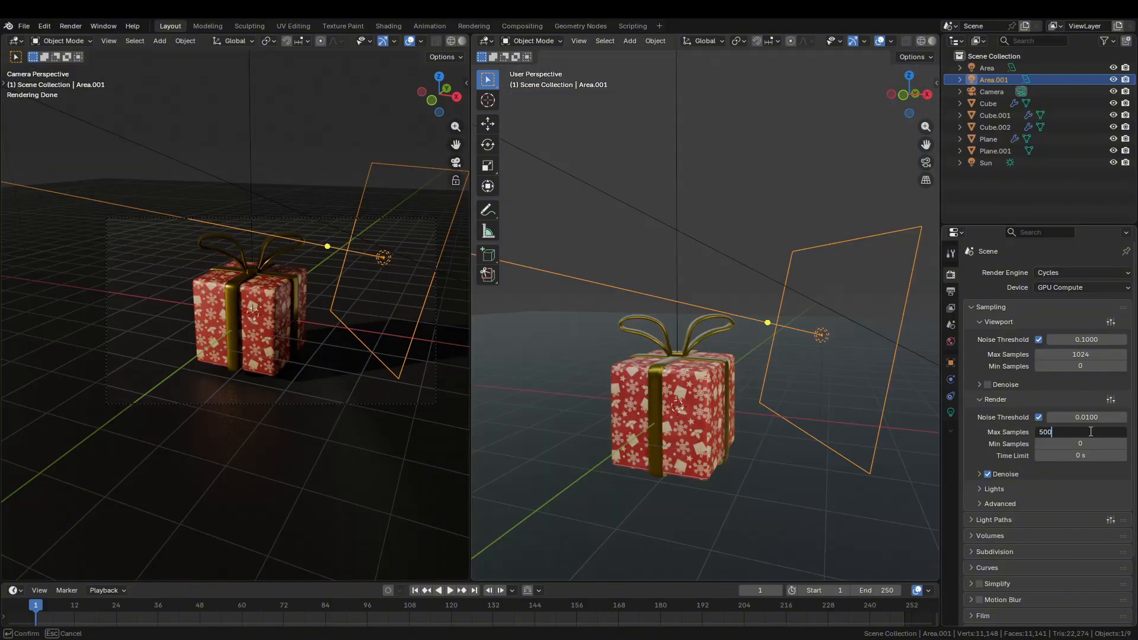
{"action": "key", "text": "Return"}
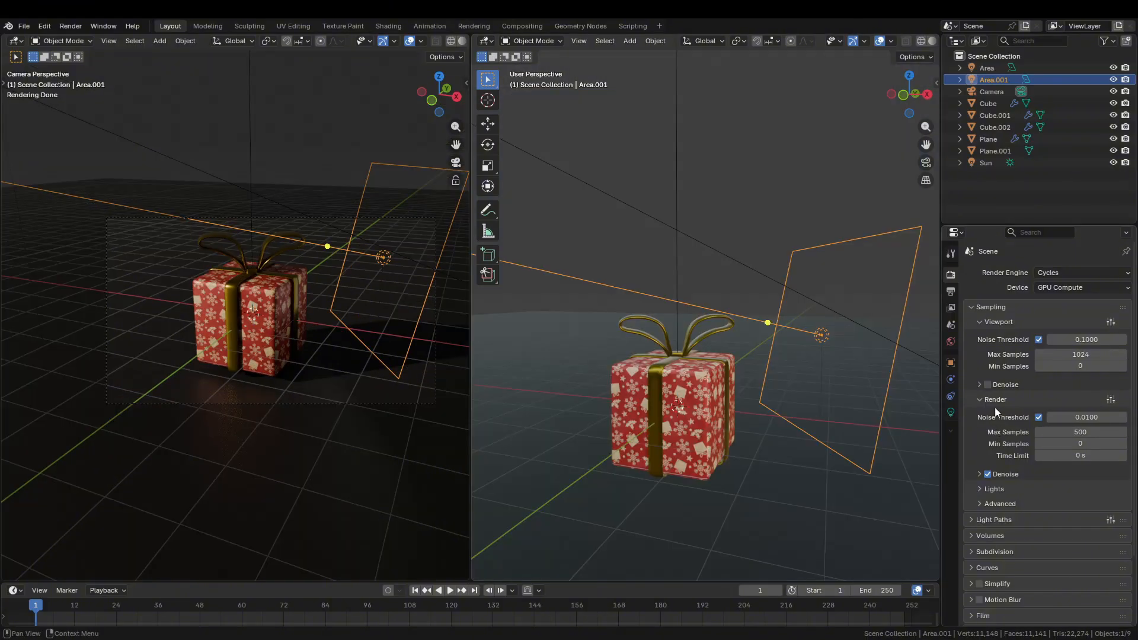
Select the floor plane under the gift box and hide it
{"action": "middle_click_drag", "start_coordinate": [715, 369], "coordinate": [710, 331], "text": "shift"}
{"action": "left_click", "coordinate": [715, 405]}
{"action": "left_click", "coordinate": [737, 460]}
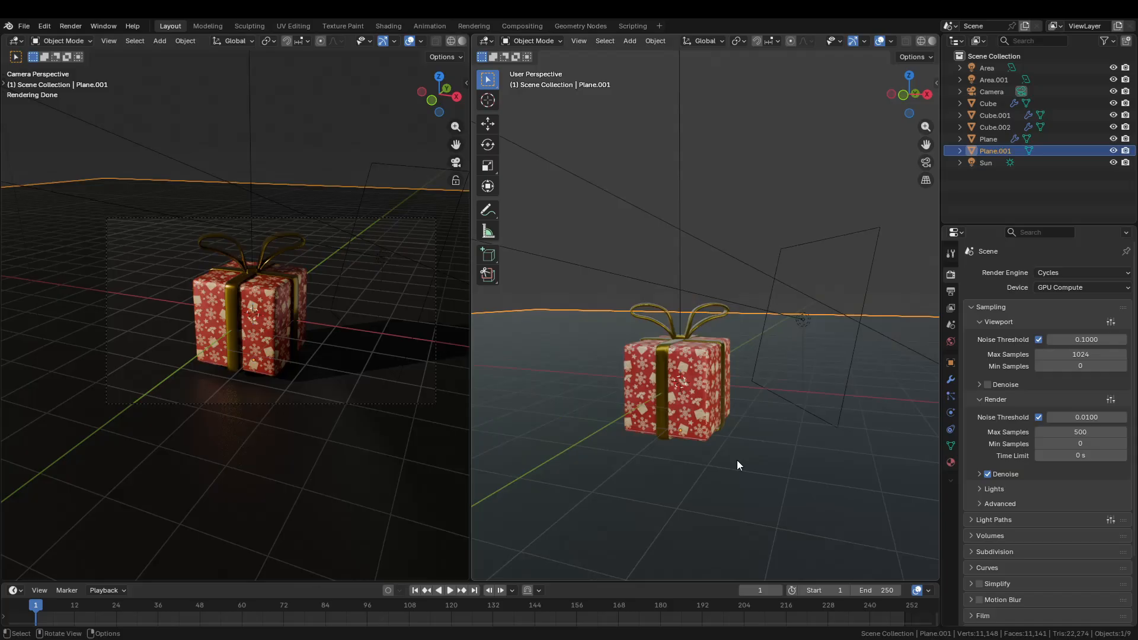
{"action": "scroll", "coordinate": [736, 451], "scroll_direction": "down", "scroll_amount": 2}
{"action": "left_click", "coordinate": [752, 393]}
{"action": "left_click", "coordinate": [577, 261]}
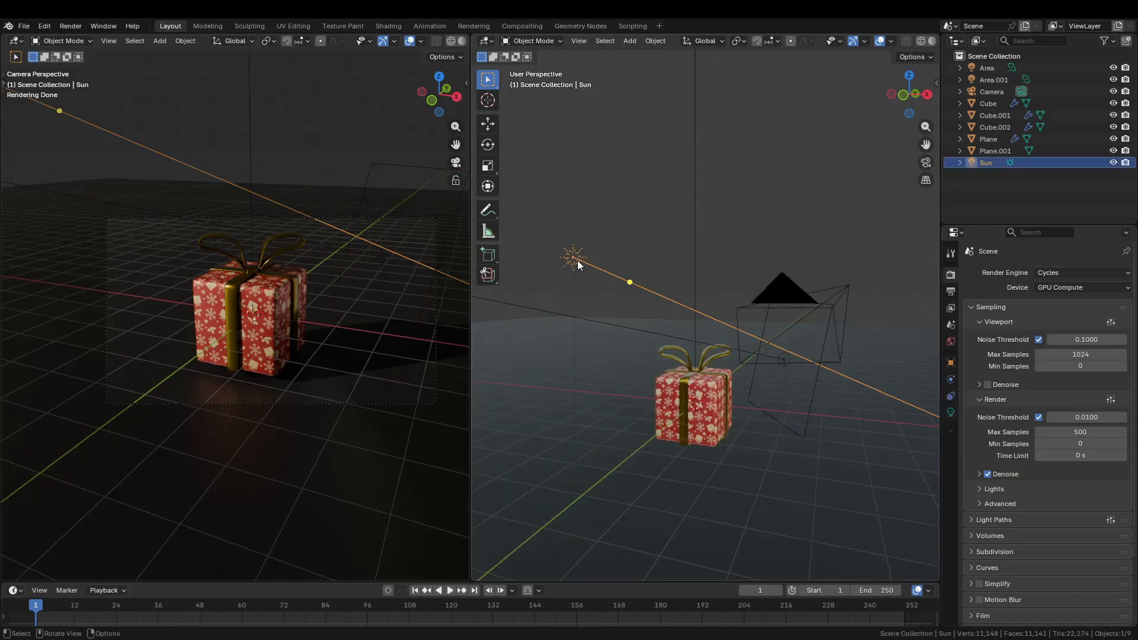
{"action": "left_click", "coordinate": [725, 453]}
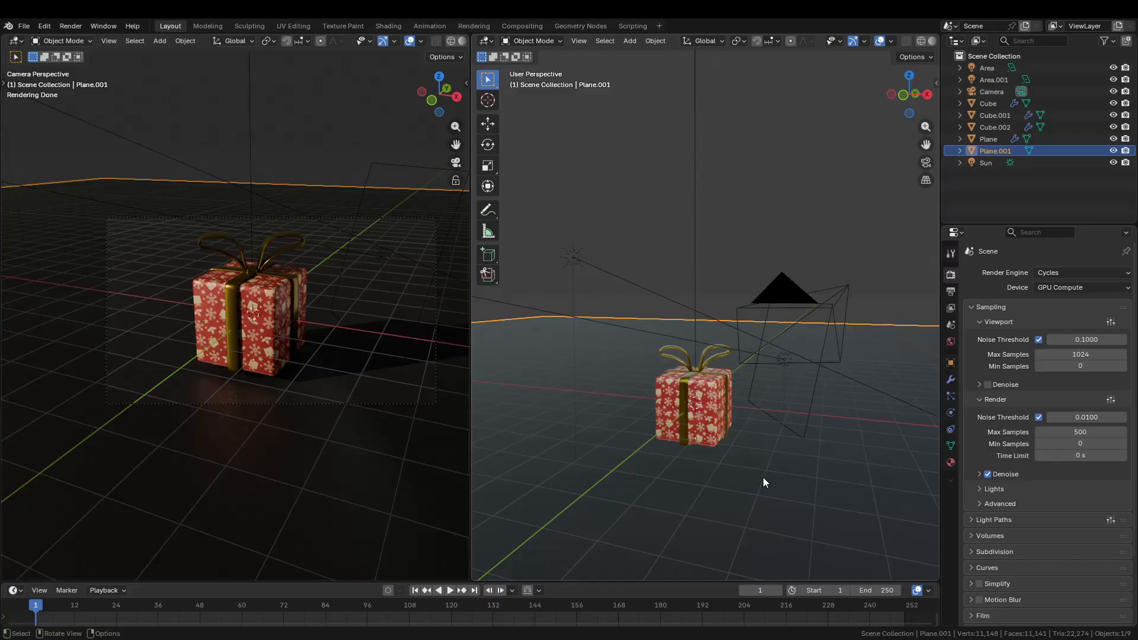
{"action": "key", "text": "h"}
{"action": "middle_click_drag", "start_coordinate": [746, 460], "coordinate": [744, 497]}
{"action": "scroll", "coordinate": [744, 498], "scroll_direction": "down", "scroll_amount": 3}
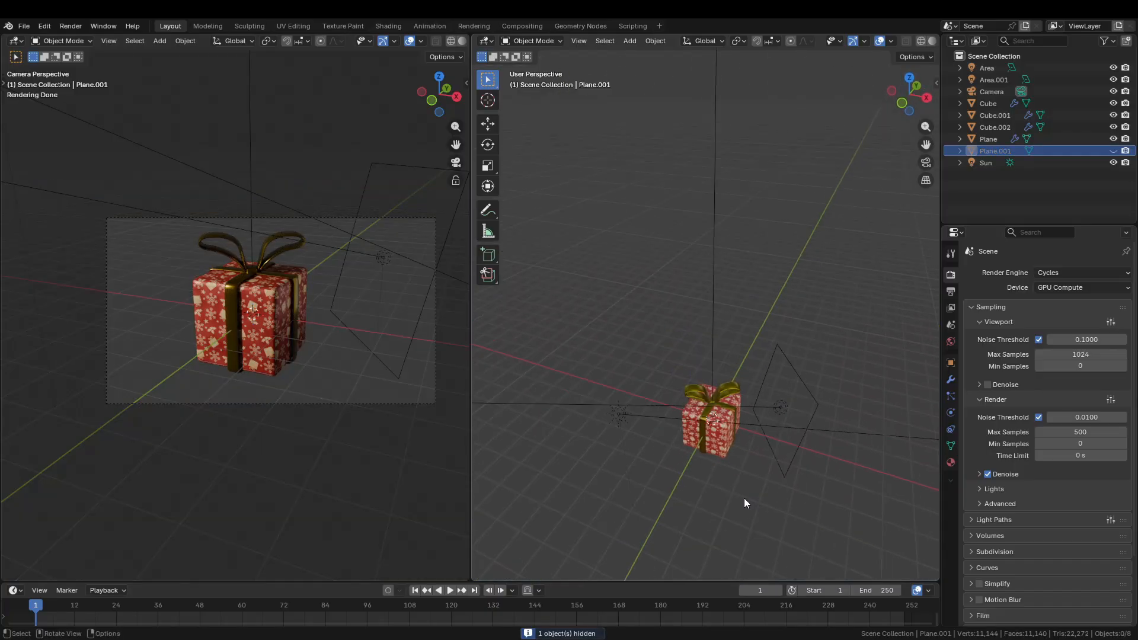
Select the small area light inside the gift box and unhide the floor plane
{"action": "left_click", "coordinate": [718, 376]}
{"action": "scroll", "coordinate": [741, 450], "scroll_direction": "up", "scroll_amount": 3}
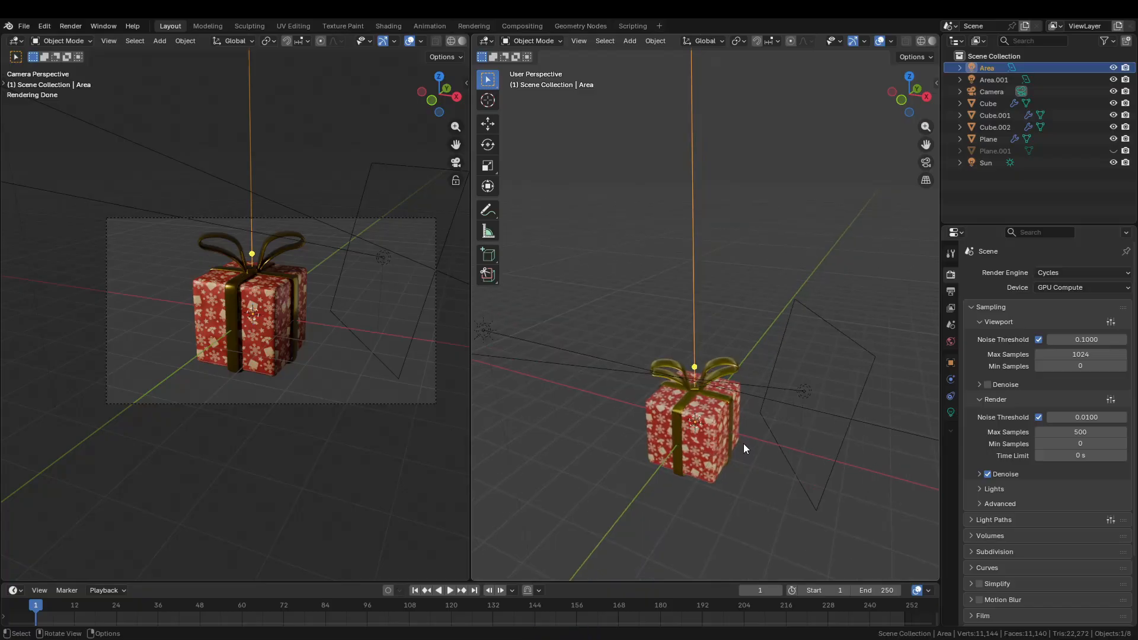
{"action": "key", "text": "alt+h"}
{"action": "left_click", "coordinate": [688, 198]}
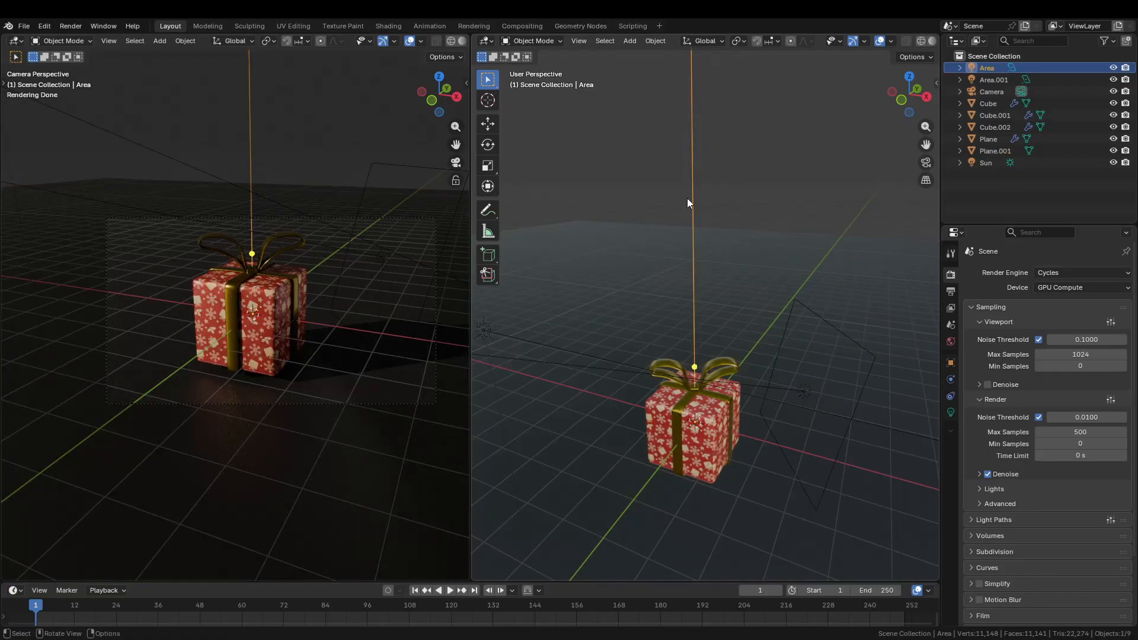
{"action": "key", "text": "g"}
{"action": "key", "text": "z"}
{"action": "right_click", "coordinate": [824, 436]}
{"action": "scroll", "coordinate": [240, 349], "scroll_direction": "up", "scroll_amount": 1}
{"action": "key", "text": "g"}
{"action": "key", "text": "z"}
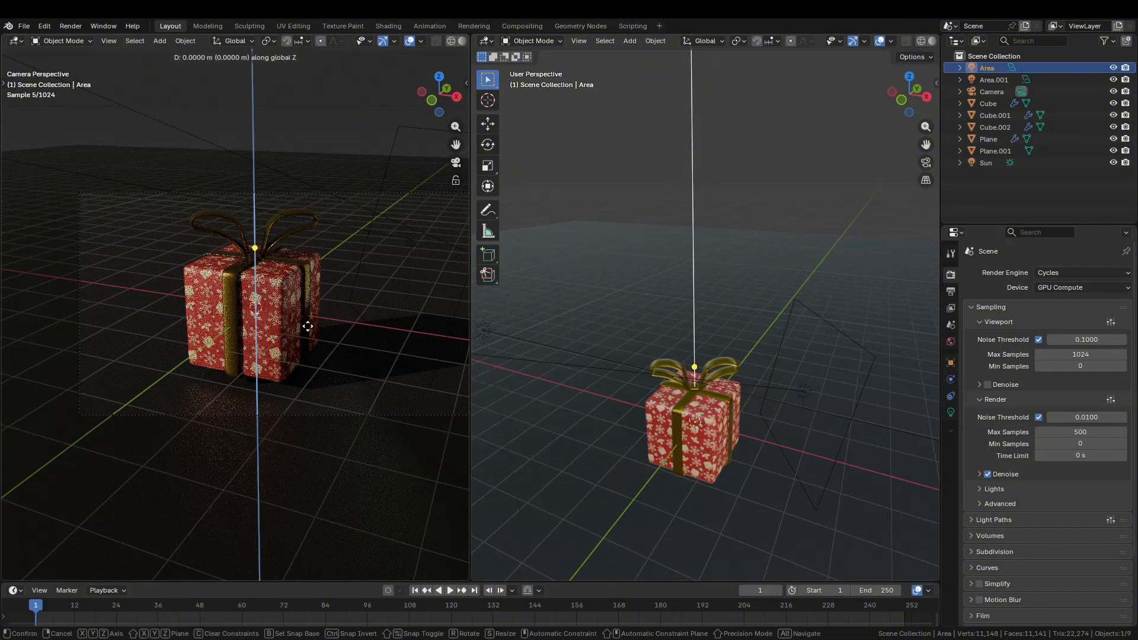
{"action": "right_click", "coordinate": [309, 384]}
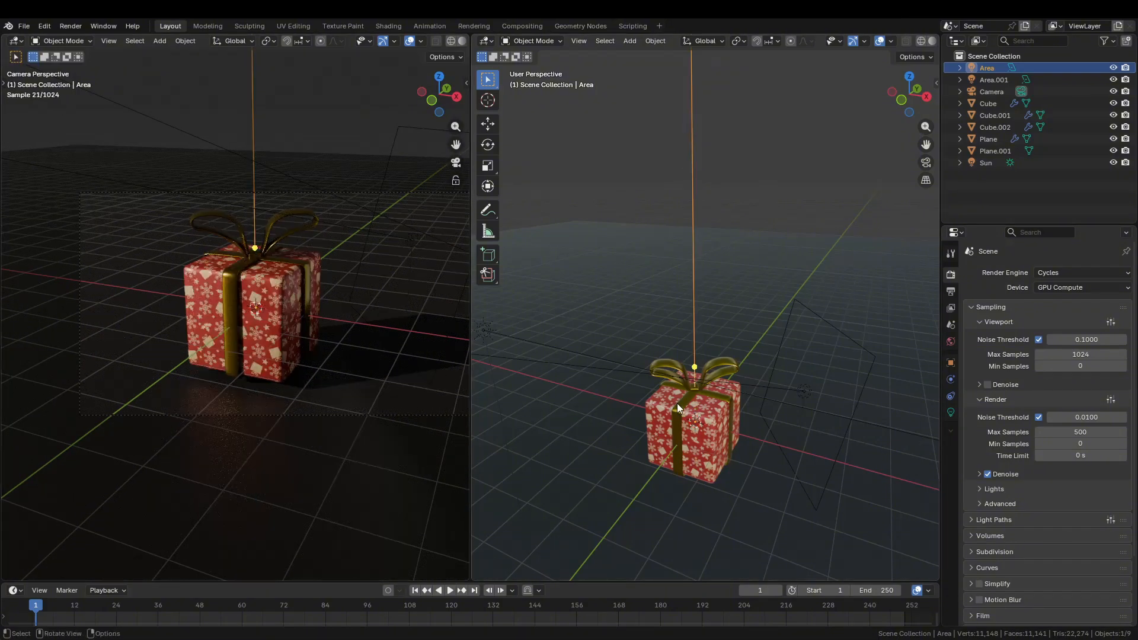
In a front wireframe view, lower the small area light about 1.13 m along global Z to just above the floor
{"action": "key", "text": "KP_1"}
{"action": "key", "text": "shift+z"}
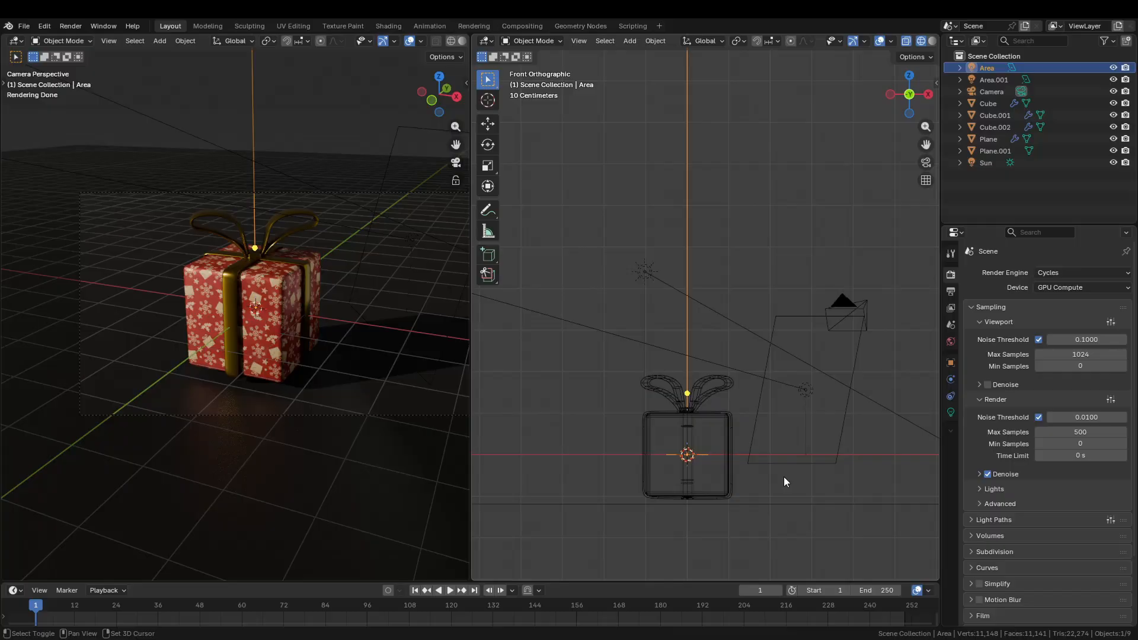
{"action": "key", "text": "g"}
{"action": "key", "text": "z"}
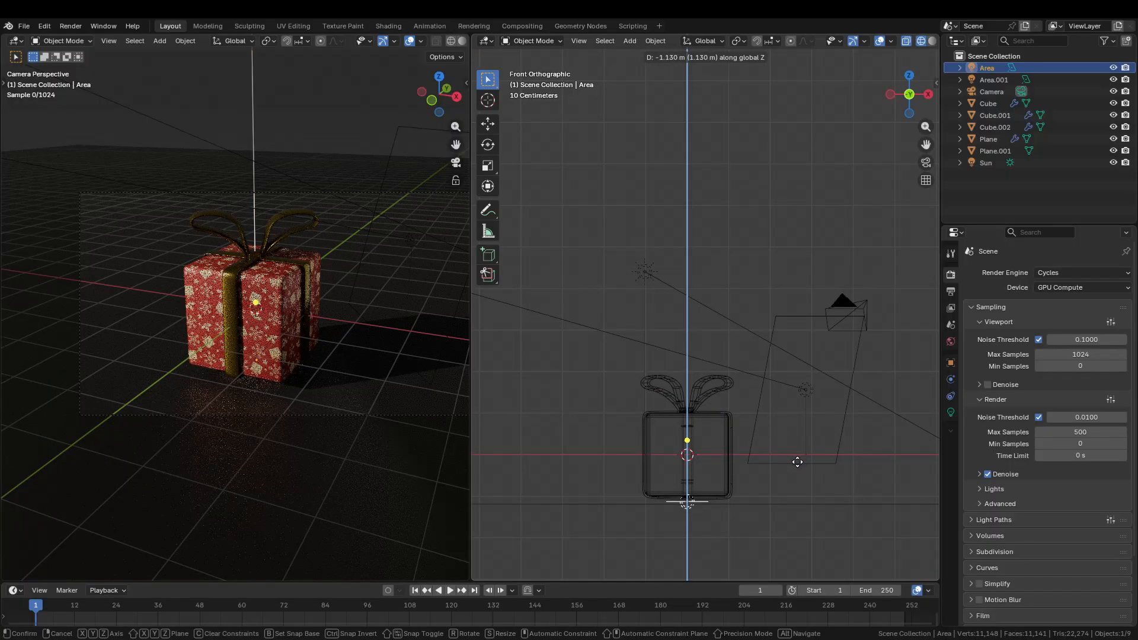
{"action": "left_click", "coordinate": [797, 462]}
Scale the lowered area light up well beyond the gift box's base and apply its scale
{"action": "key", "text": "s"}
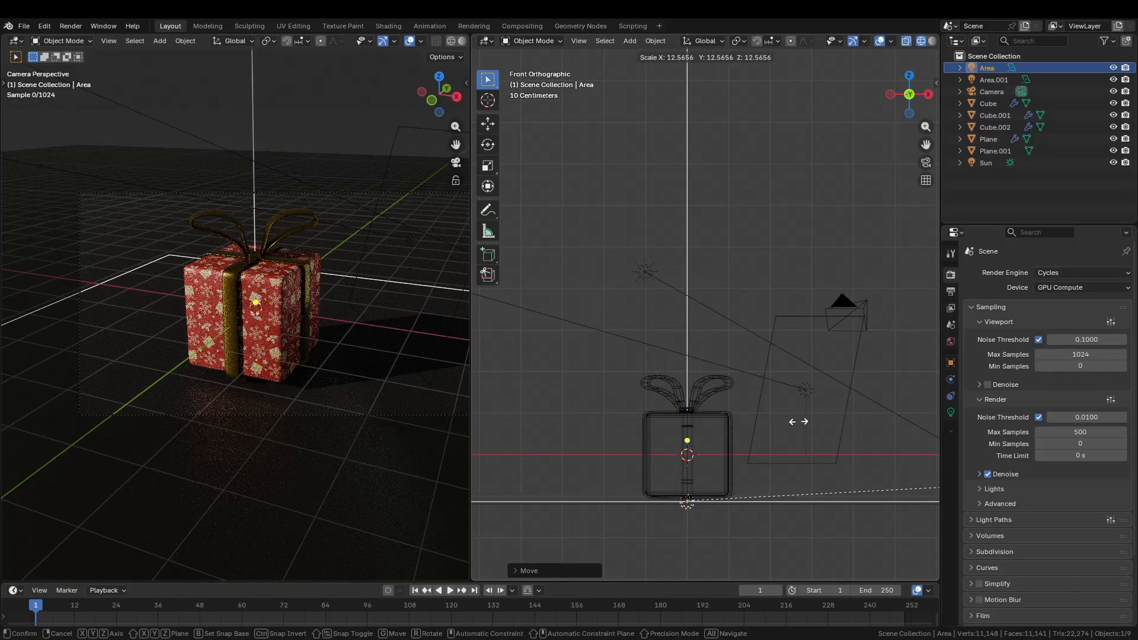
{"action": "left_click", "coordinate": [919, 442]}
{"action": "key", "text": "ctrl+a"}
{"action": "left_click", "coordinate": [760, 440]}
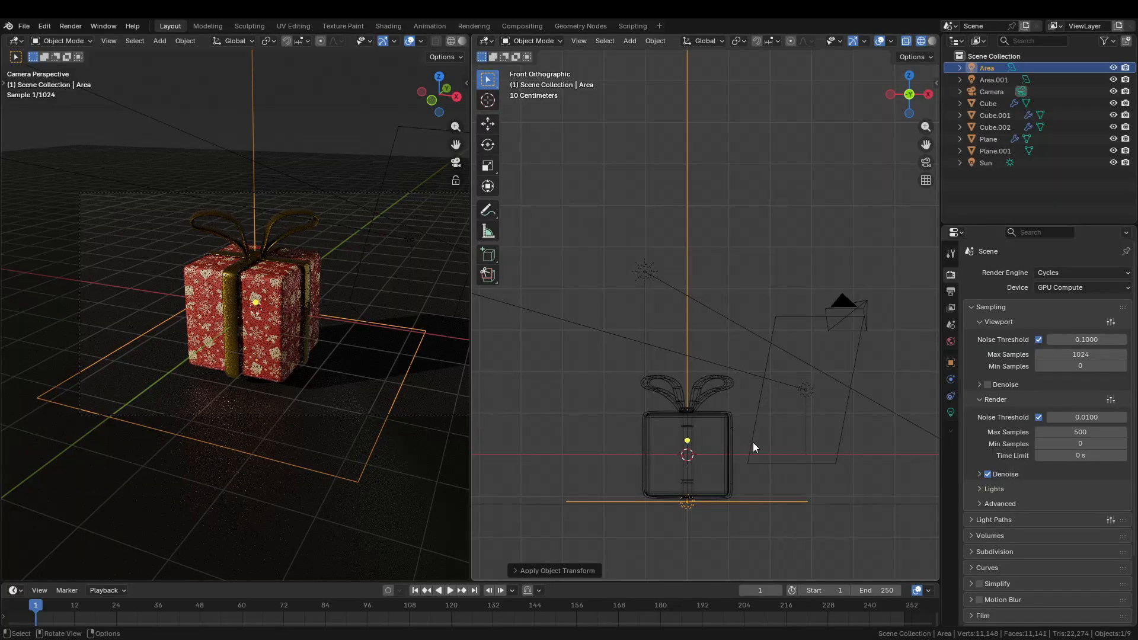
Set the power of the area light under the gift box to 13.75
{"action": "left_click", "coordinate": [951, 412]}
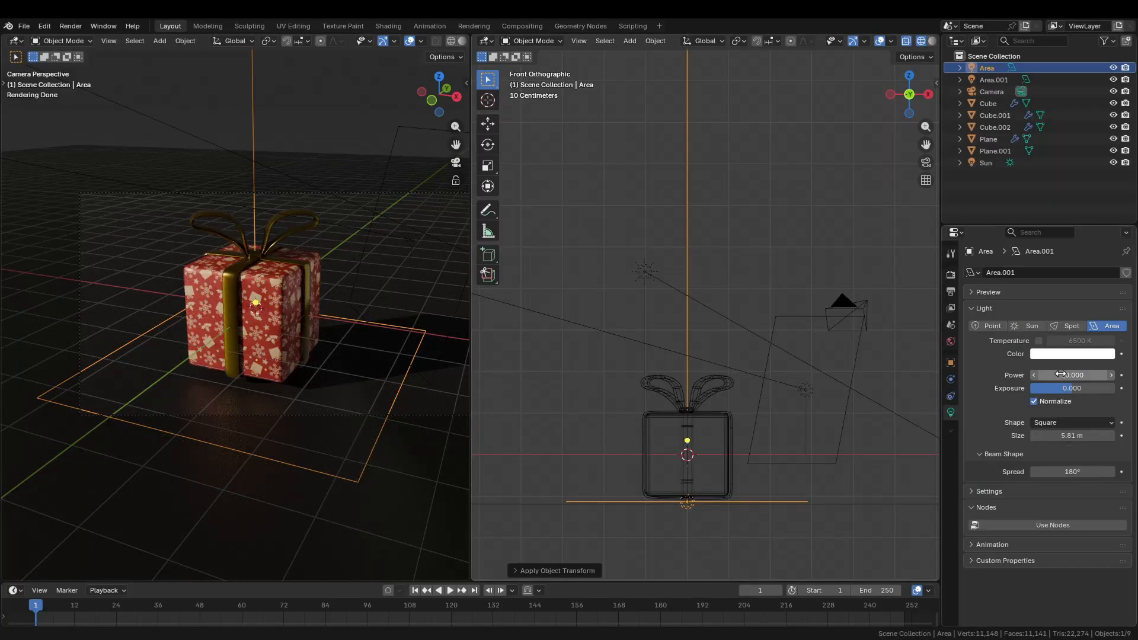
{"action": "left_click_drag", "start_coordinate": [1061, 374], "coordinate": [1091, 374]}
{"action": "mouse_move", "coordinate": [1072, 376]}
{"action": "left_mouse_down"}
{"action": "mouse_move", "coordinate": [1091, 375]}
{"action": "mouse_move", "coordinate": [1075, 376]}
{"action": "left_mouse_up"}
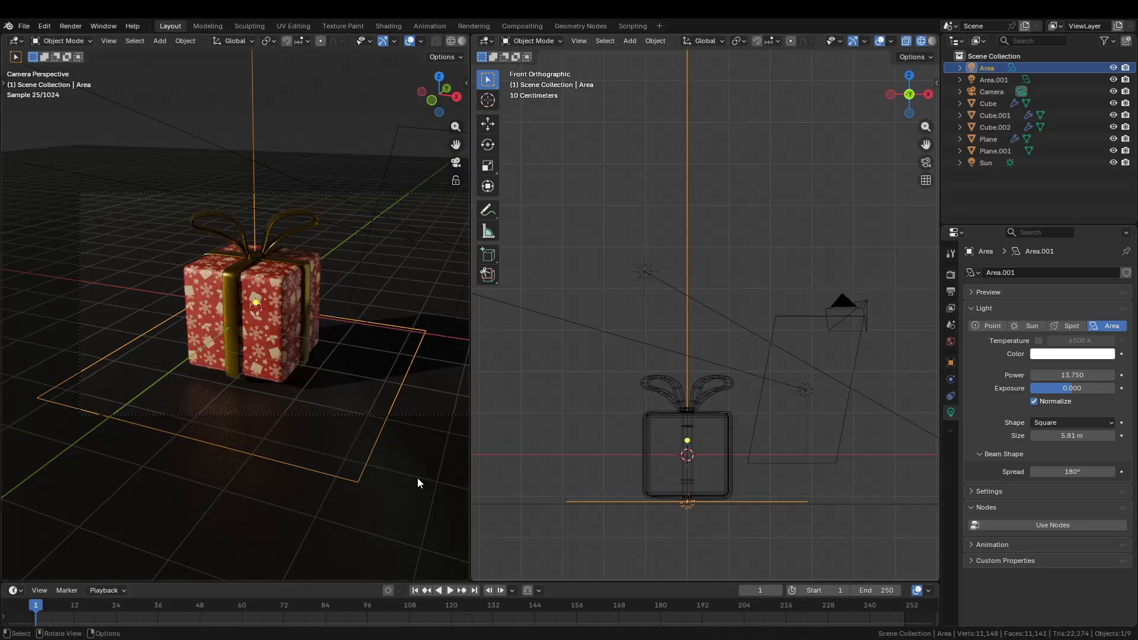
Scale the area light under the gift box up to 7.12 m and apply its scale
{"action": "key", "text": "s"}
{"action": "left_click", "coordinate": [852, 472]}
{"action": "key", "text": "ctrl+a"}
{"action": "left_click", "coordinate": [753, 460]}
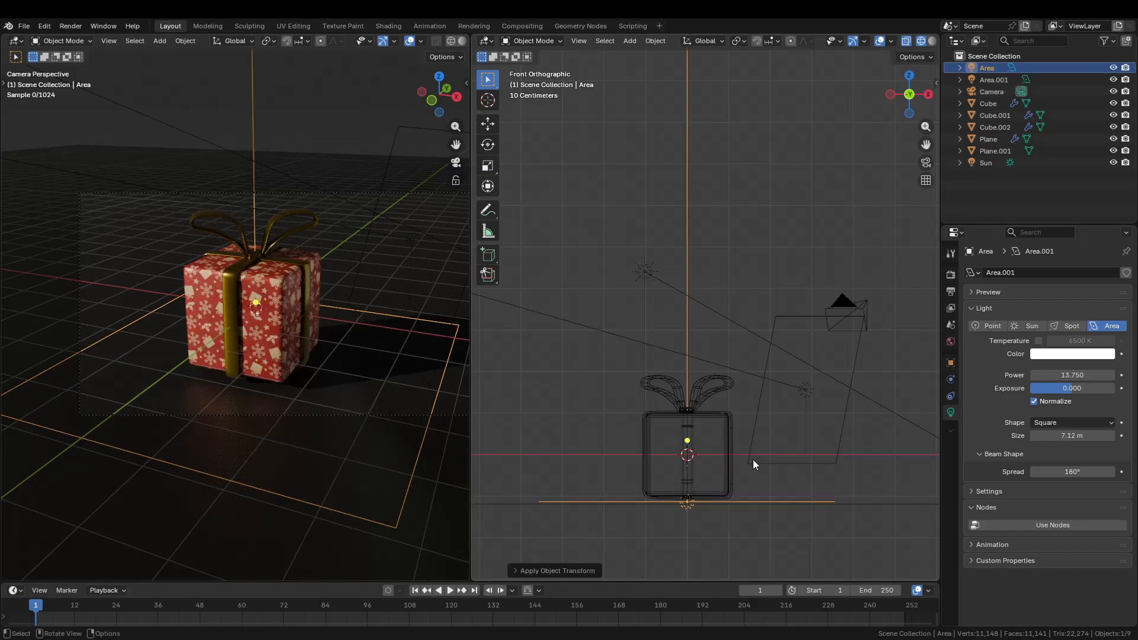
Scale the area light under the gift box to slightly less than three times the box's width and apply its scale
{"action": "key", "text": "s"}
{"action": "left_click", "coordinate": [821, 459]}
{"action": "key", "text": "ctrl+a"}
{"action": "left_click", "coordinate": [820, 460]}
Select the gift box, measure across its width near the lid with the Measure tool, and undo the measurement
{"action": "left_click", "coordinate": [733, 440]}
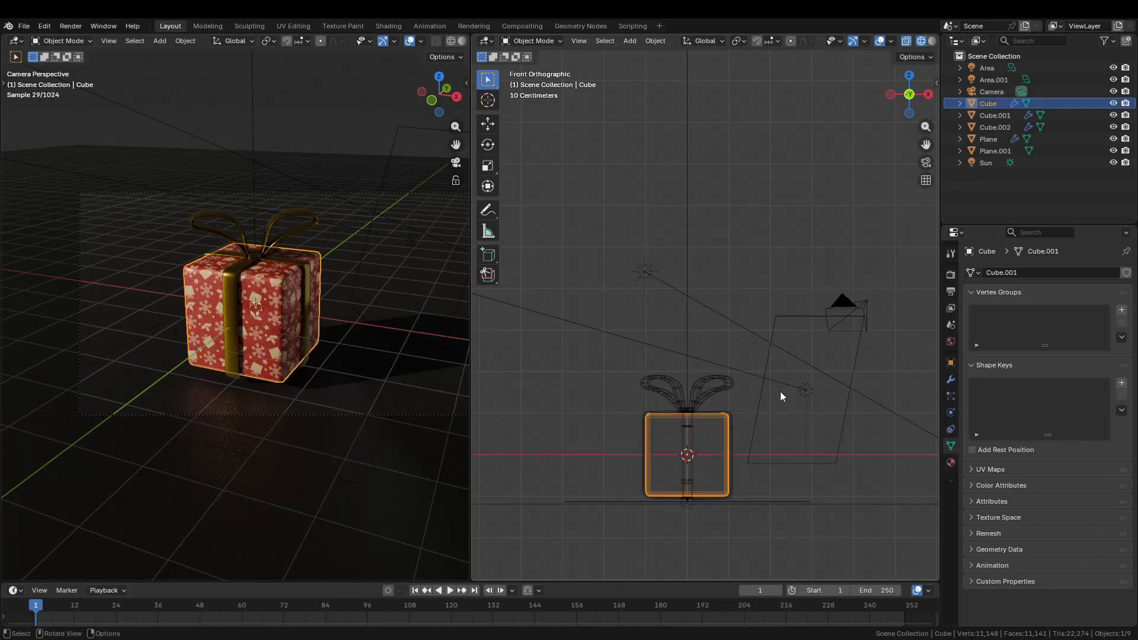
{"action": "middle_click_drag", "start_coordinate": [780, 394], "coordinate": [732, 323]}
{"action": "left_click", "coordinate": [733, 321]}
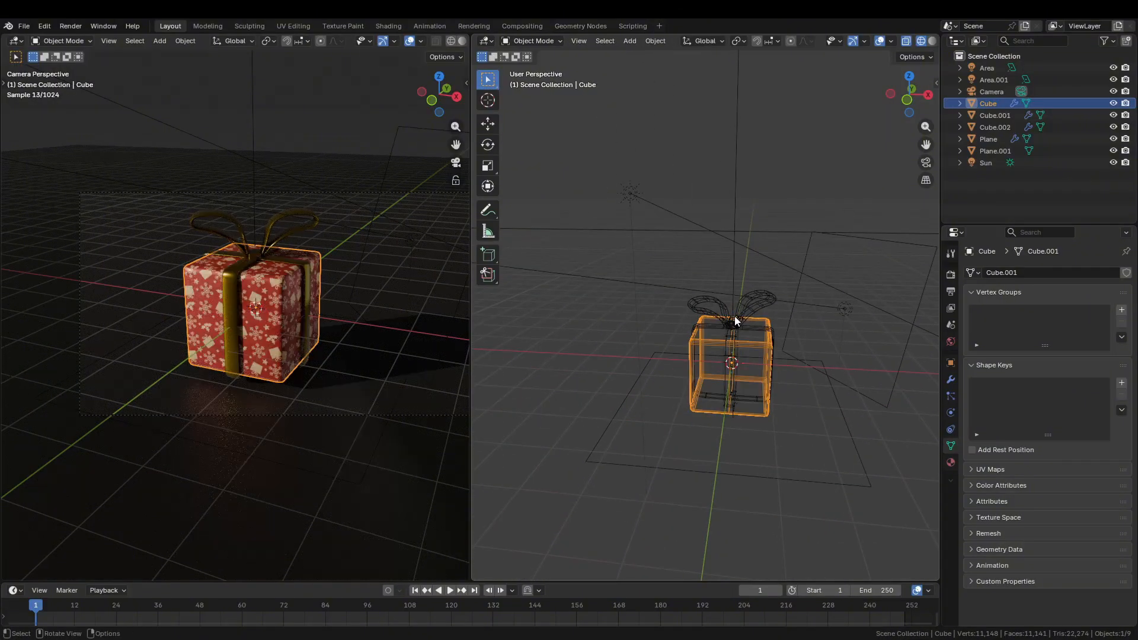
{"action": "scroll", "coordinate": [733, 325], "scroll_direction": "up", "scroll_amount": 5}
{"action": "left_click", "coordinate": [742, 341]}
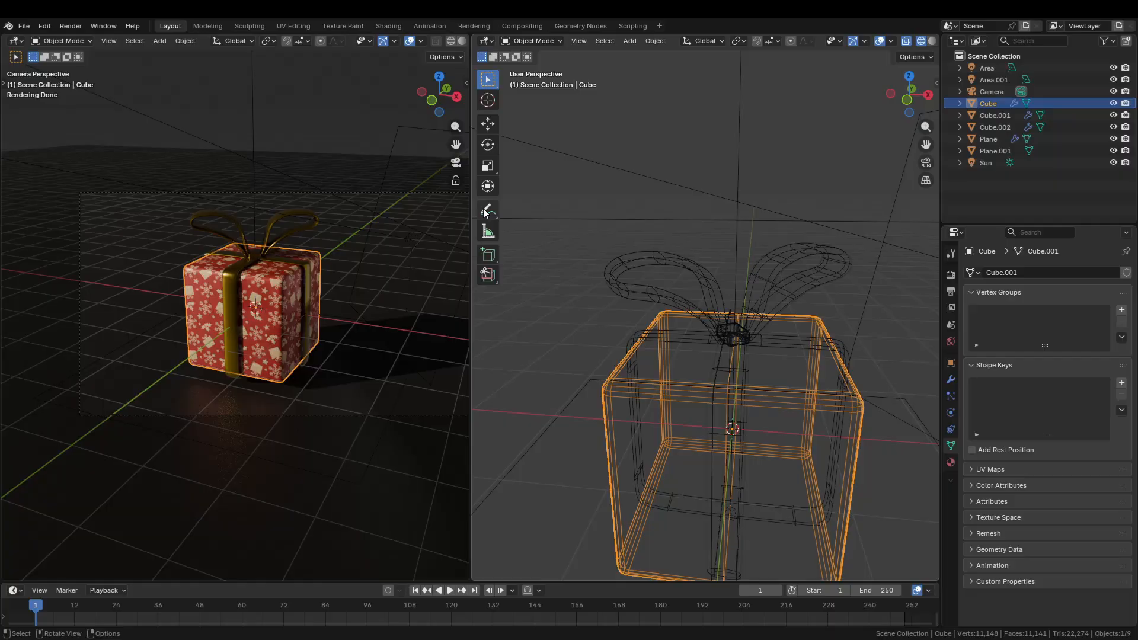
{"action": "left_click", "coordinate": [488, 231]}
{"action": "left_click_drag", "start_coordinate": [626, 362], "coordinate": [847, 373]}
{"action": "key", "text": "ctrl+z"}
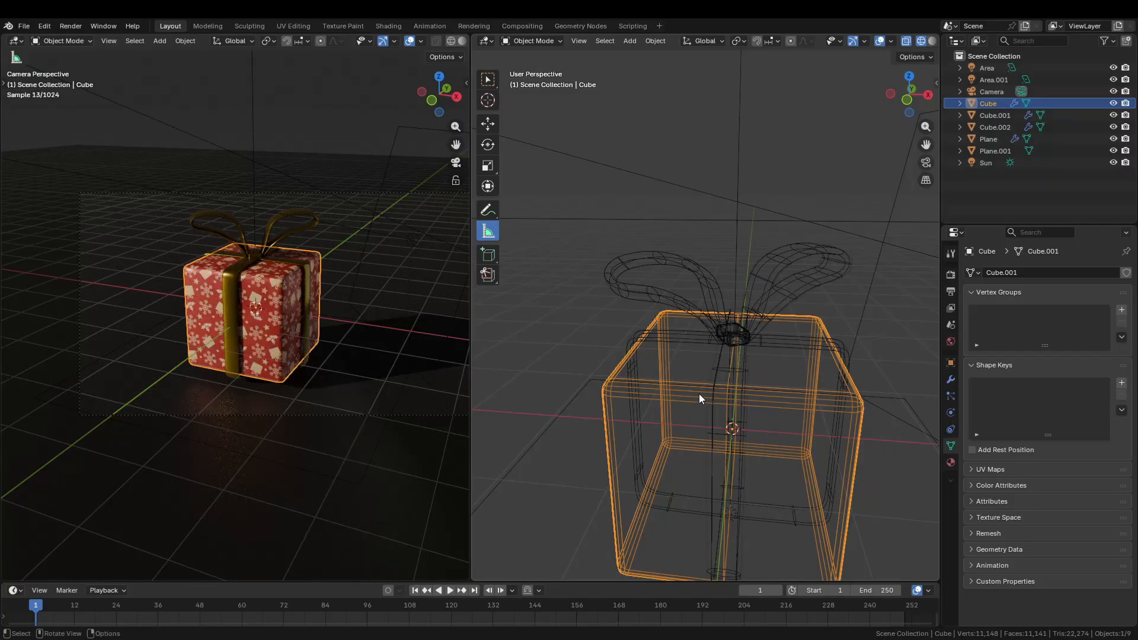
{"action": "left_click", "coordinate": [744, 332]}
{"action": "left_click", "coordinate": [730, 366]}
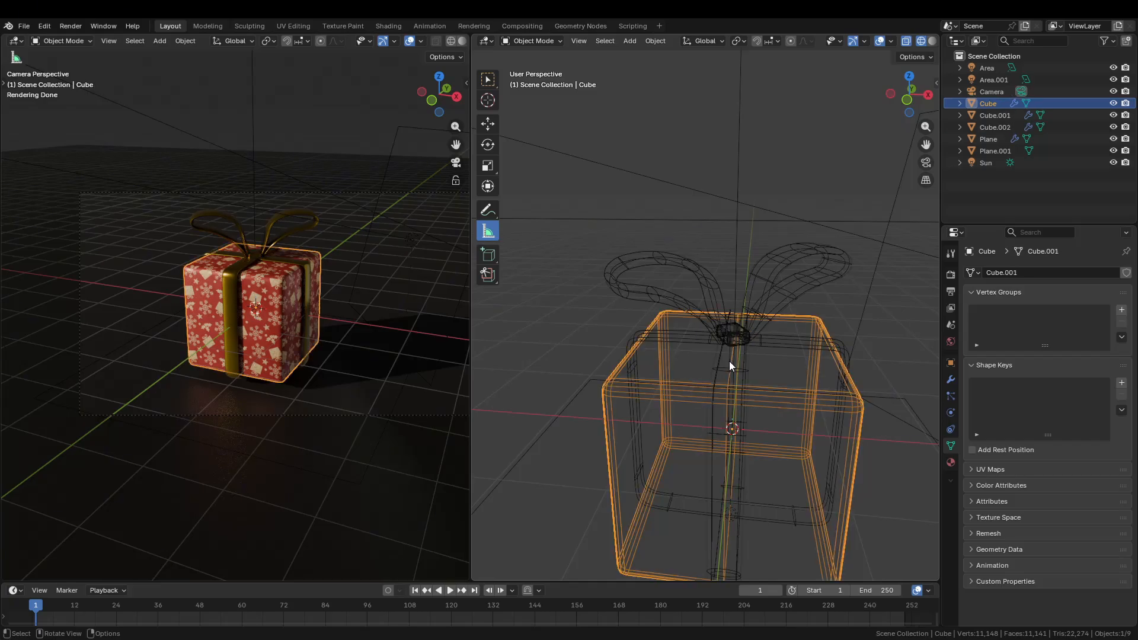
Look through the world settings and the scene's unit settings
{"action": "left_click", "coordinate": [951, 341]}
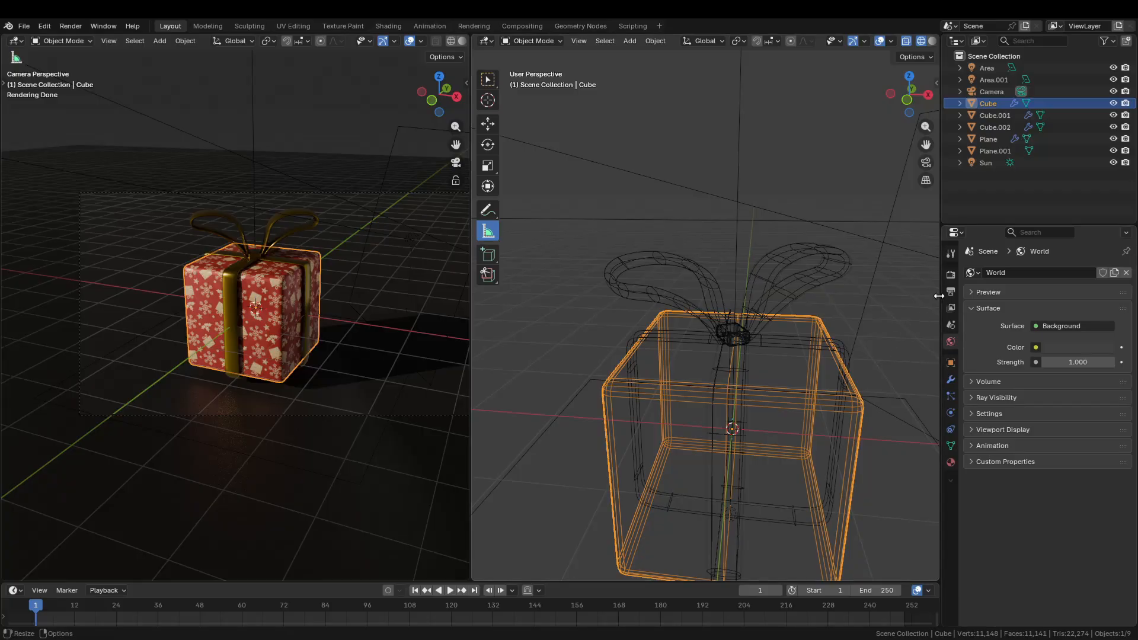
{"action": "left_click", "coordinate": [951, 323]}
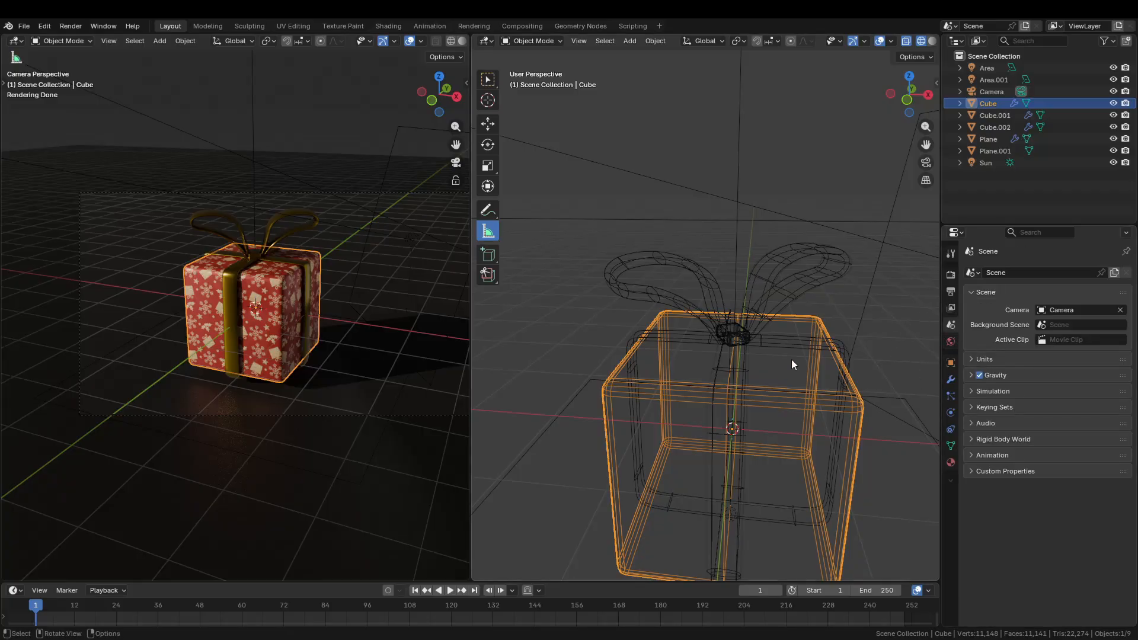
{"action": "left_click", "coordinate": [978, 359]}
{"action": "left_click", "coordinate": [978, 359]}
Switch the wireframe viewport to Material Preview shading and select the gift box
{"action": "middle_click_drag", "start_coordinate": [893, 385], "coordinate": [817, 329], "text": "shift"}
{"action": "key", "text": "z"}
{"action": "scroll", "coordinate": [767, 350], "scroll_direction": "down", "scroll_amount": 8}
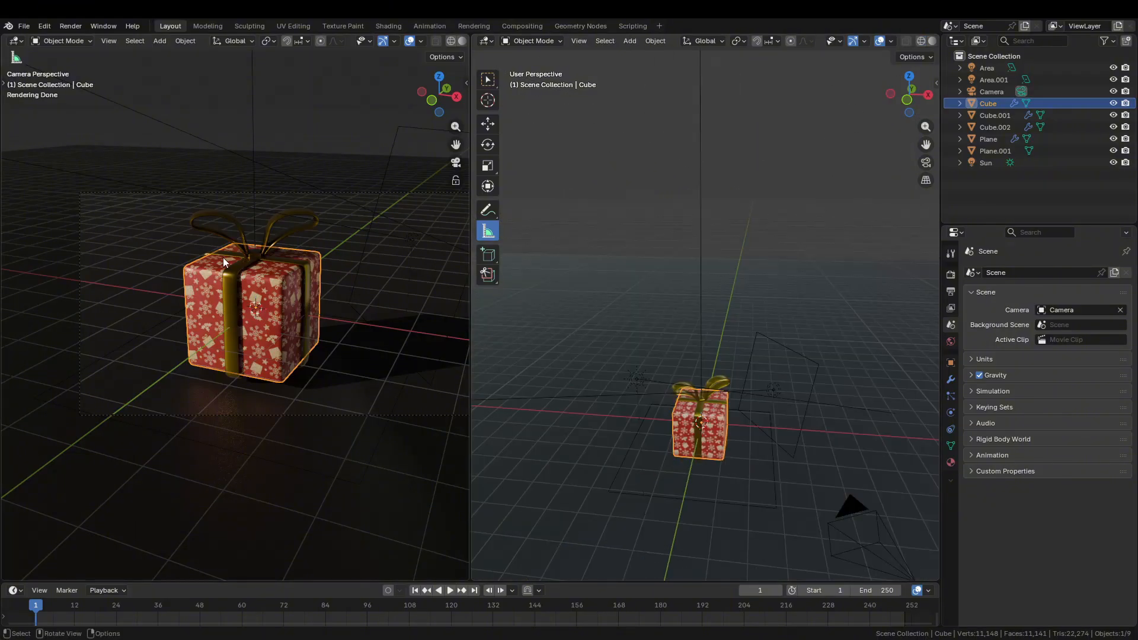
{"action": "scroll", "coordinate": [224, 261], "scroll_direction": "up", "scroll_amount": 2}
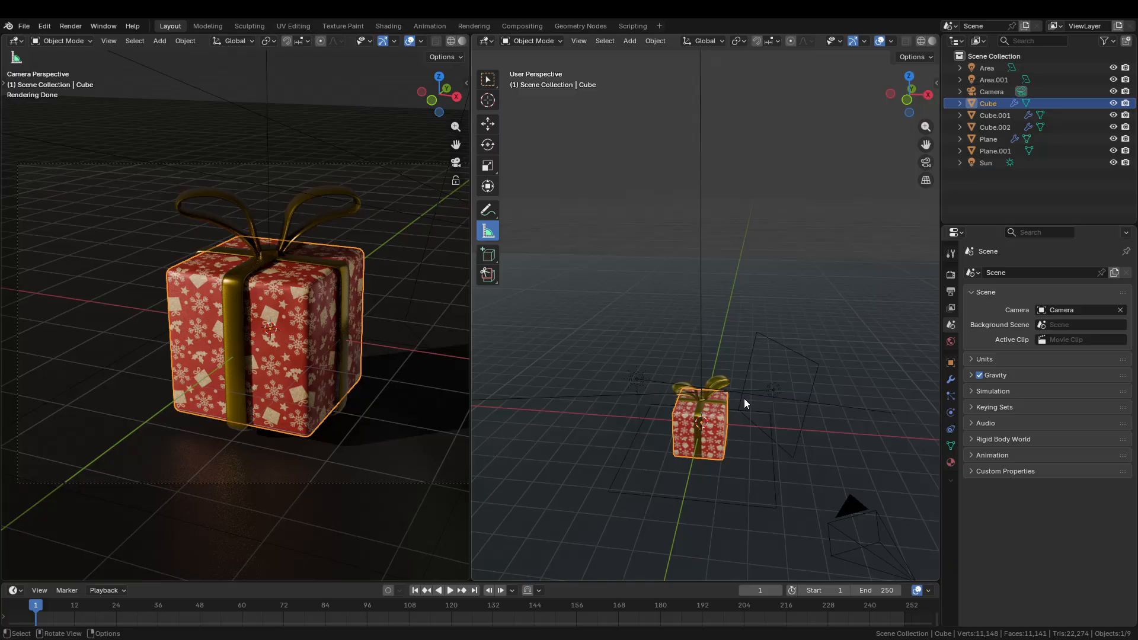
{"action": "left_click", "coordinate": [757, 379]}
{"action": "left_click", "coordinate": [713, 429]}
{"action": "left_click_drag", "start_coordinate": [1016, 220], "coordinate": [996, 198]}
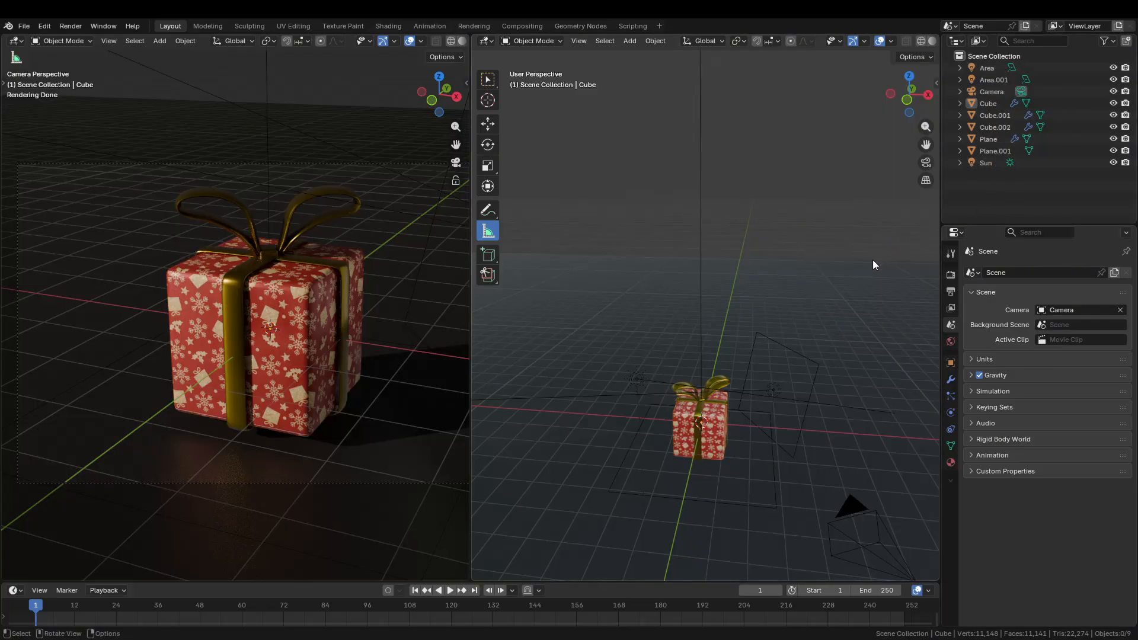
{"action": "scroll", "coordinate": [728, 400], "scroll_direction": "up", "scroll_amount": 5}
{"action": "middle_click_drag", "start_coordinate": [863, 430], "coordinate": [838, 384], "text": "shift"}
{"action": "scroll", "coordinate": [838, 384], "scroll_direction": "down", "scroll_amount": 2}
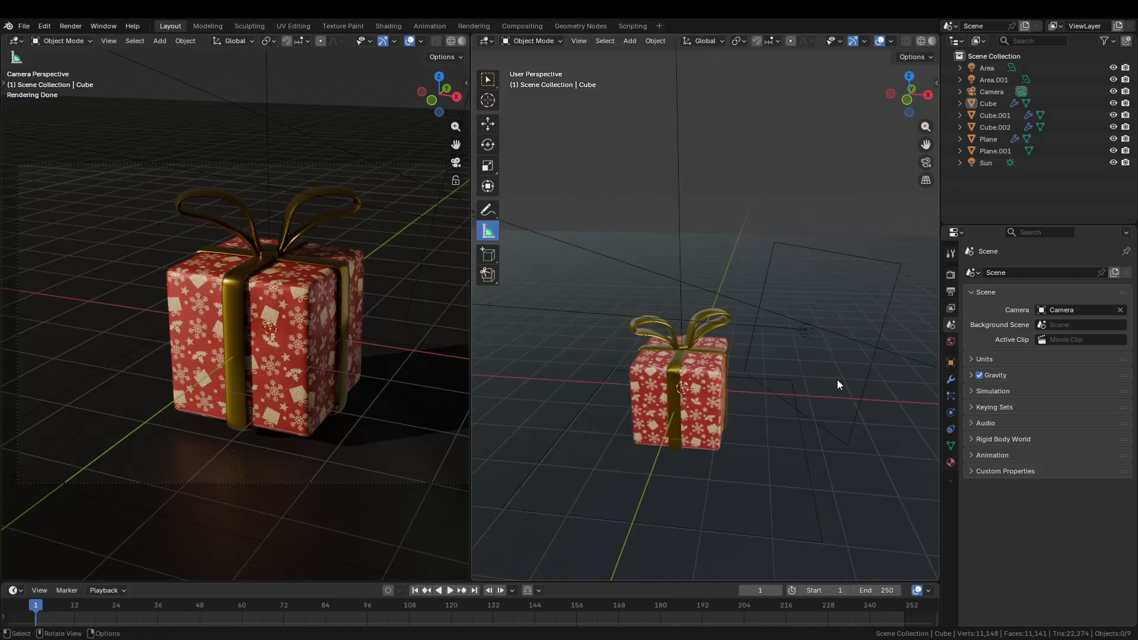
{"action": "left_click", "coordinate": [692, 383]}
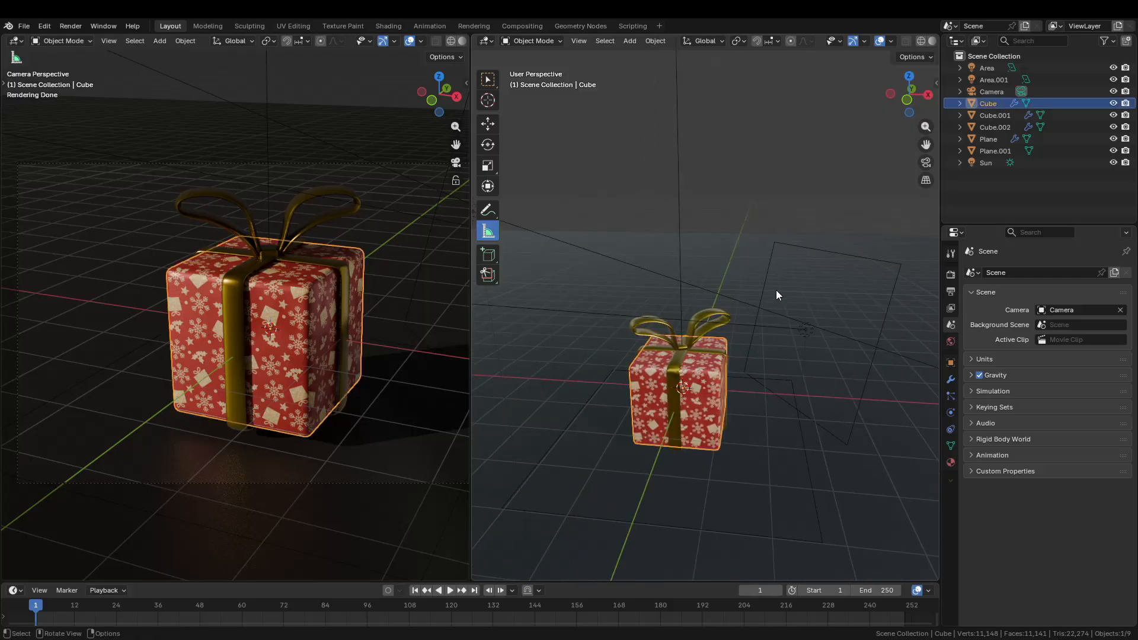
Move the upright area light beside the gift box into a new collection named Light
{"action": "left_click", "coordinate": [764, 274]}
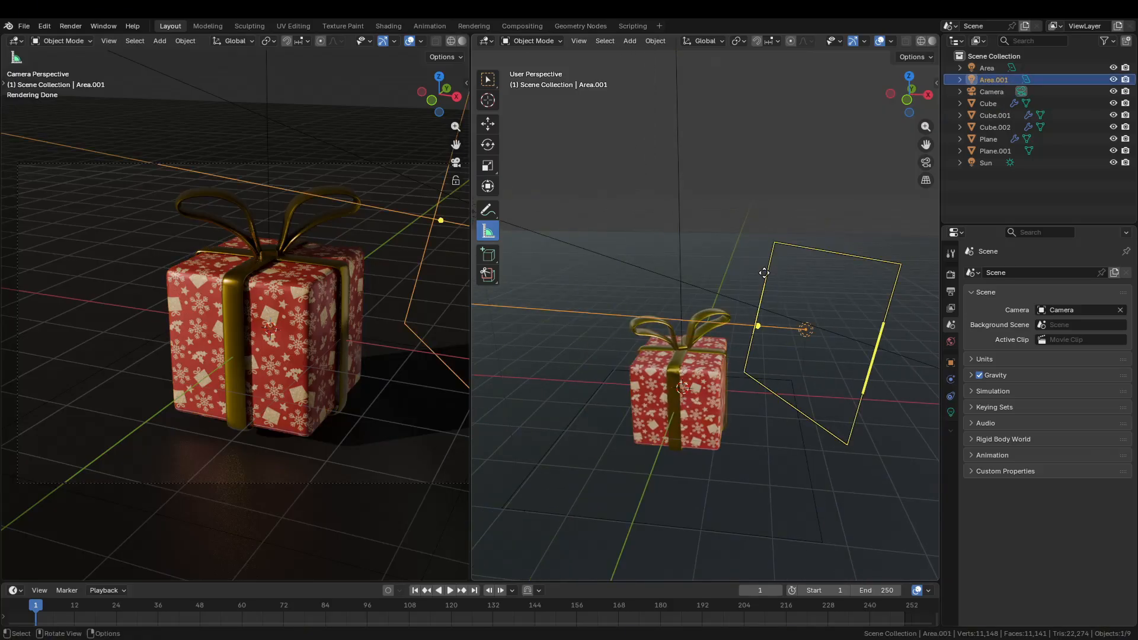
{"action": "key", "text": "m"}
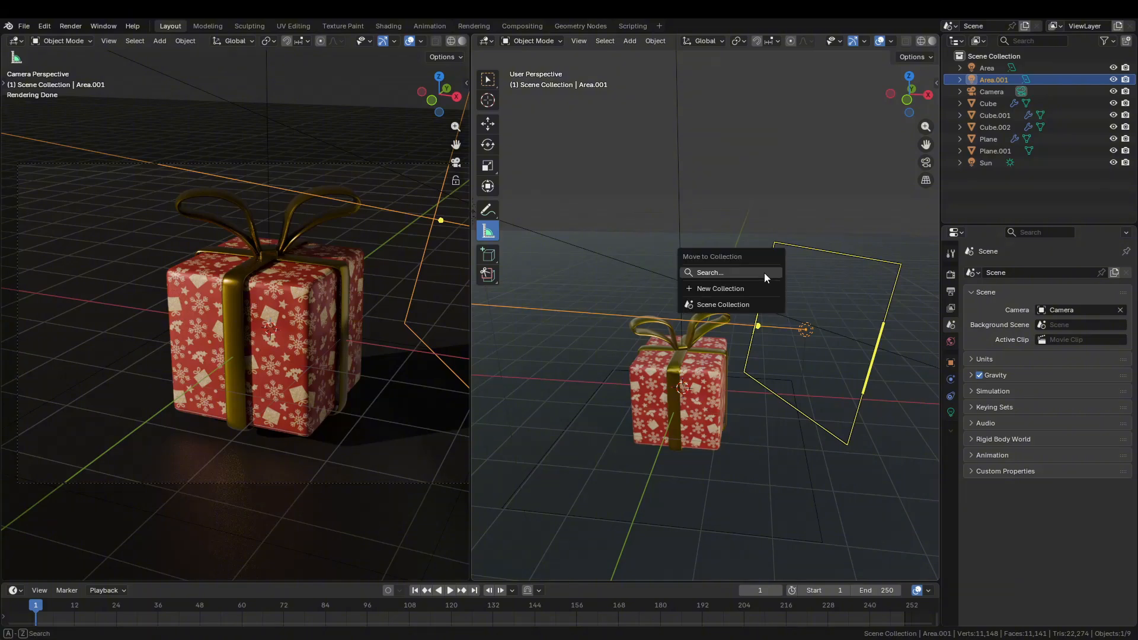
{"action": "left_click", "coordinate": [719, 272]}
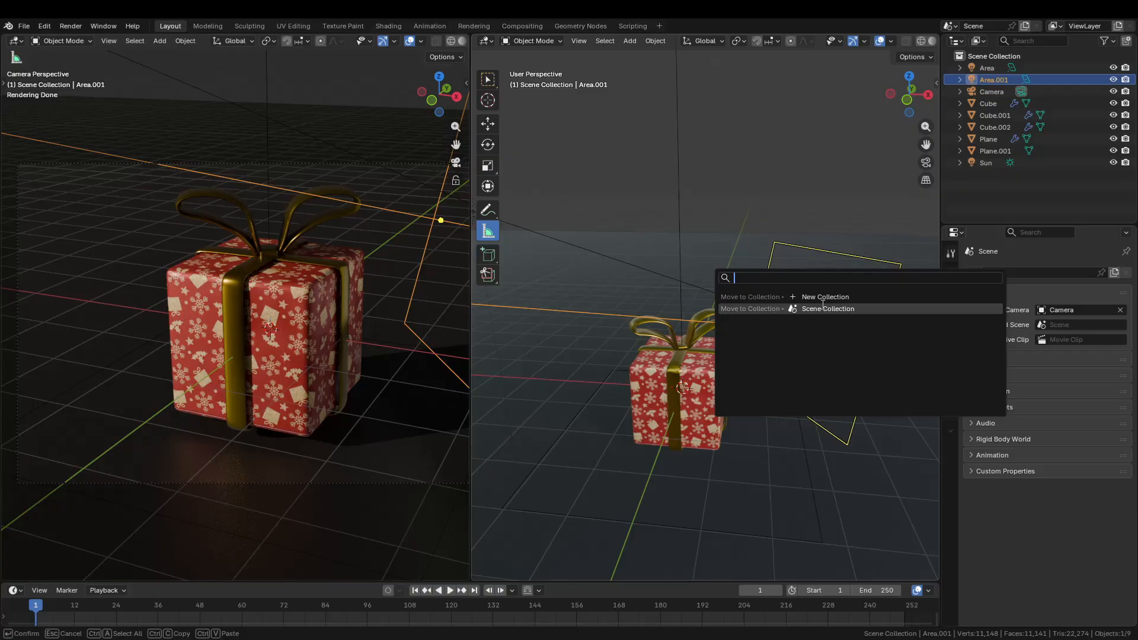
{"action": "key", "text": "Escape"}
{"action": "key", "text": "m"}
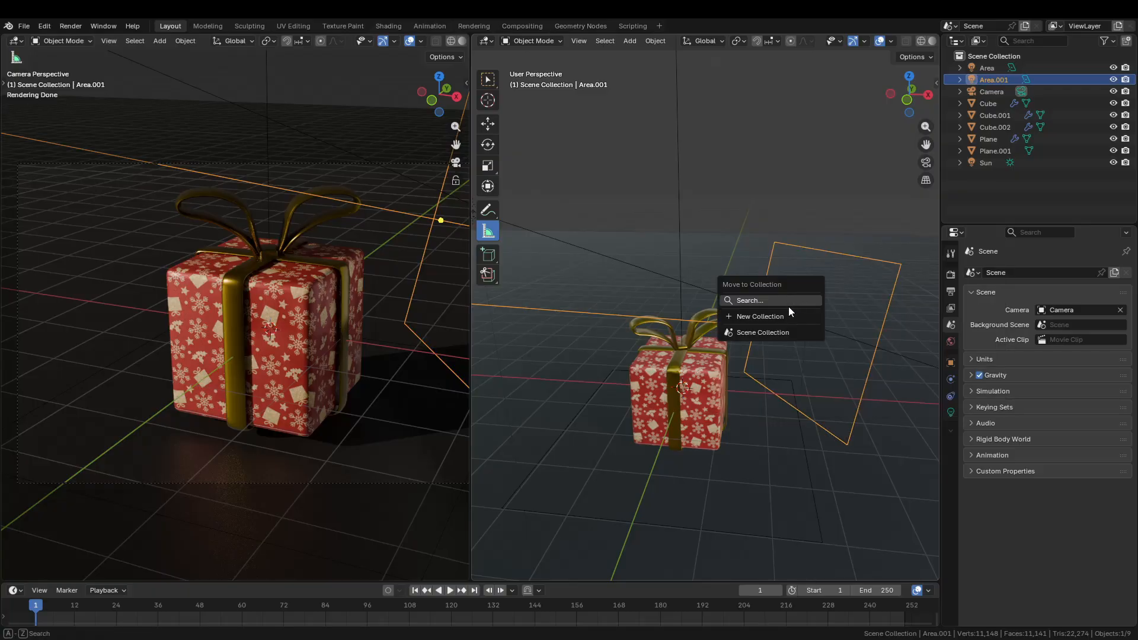
{"action": "left_click", "coordinate": [789, 315]}
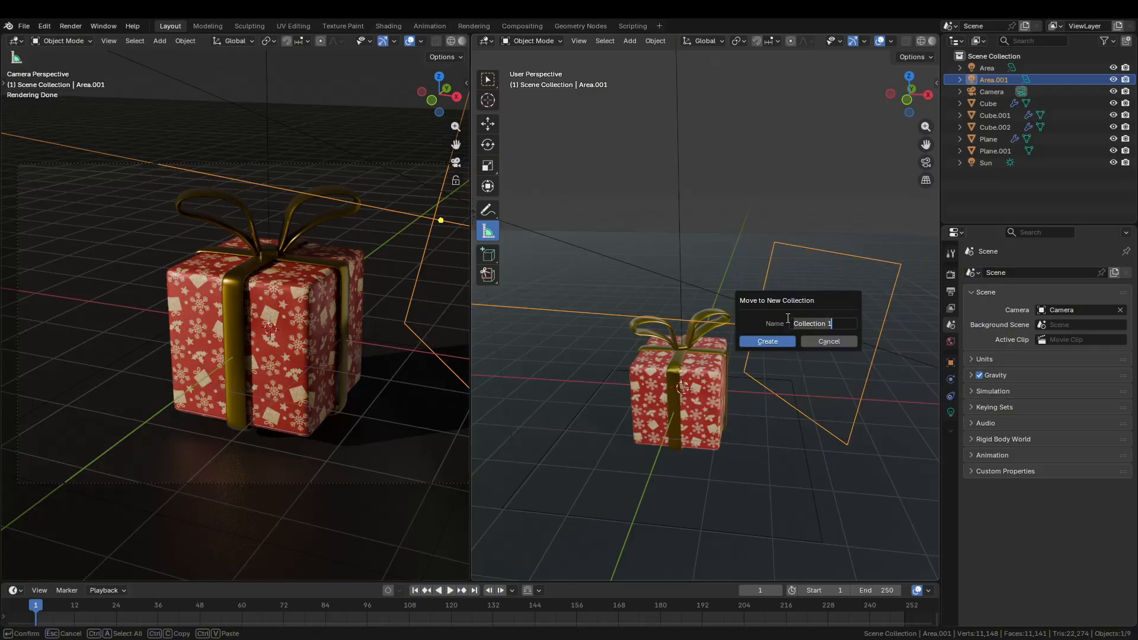
{"action": "type", "text": "Light"}
{"action": "key", "text": "Return"}
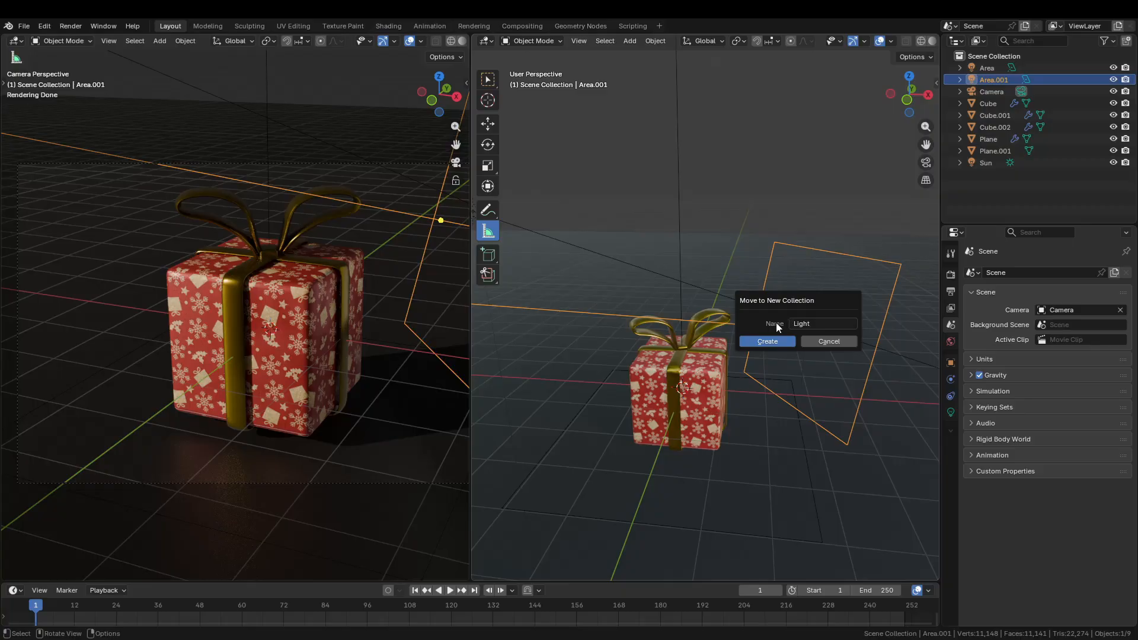
{"action": "left_click", "coordinate": [768, 344]}
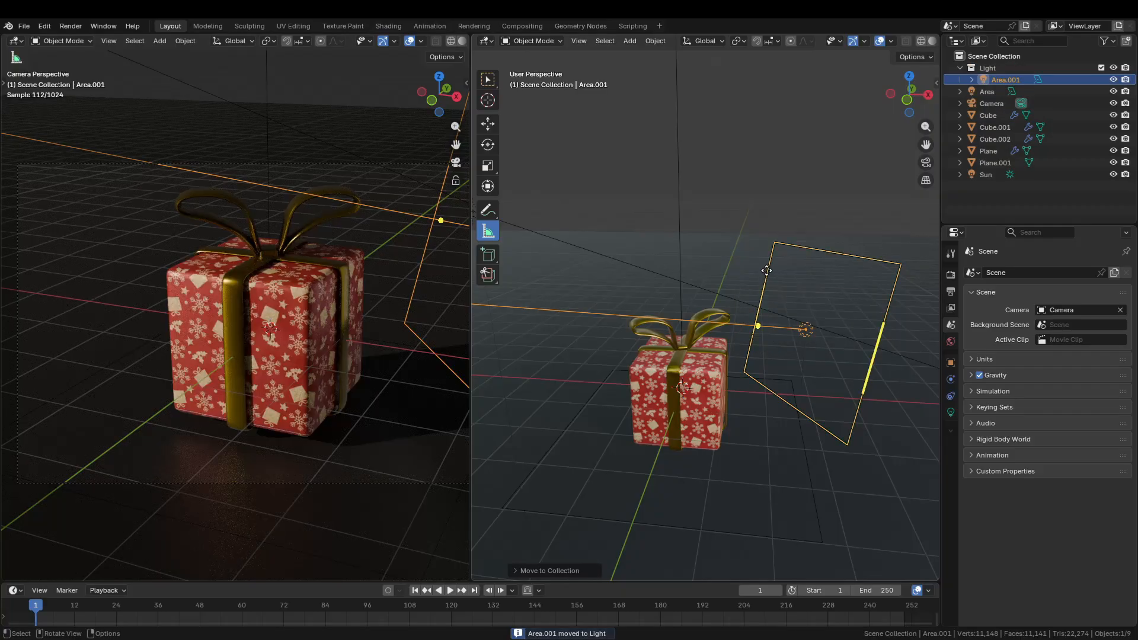
Rename the area light inside the Light collection as asasas
{"action": "left_click", "coordinate": [1007, 70]}
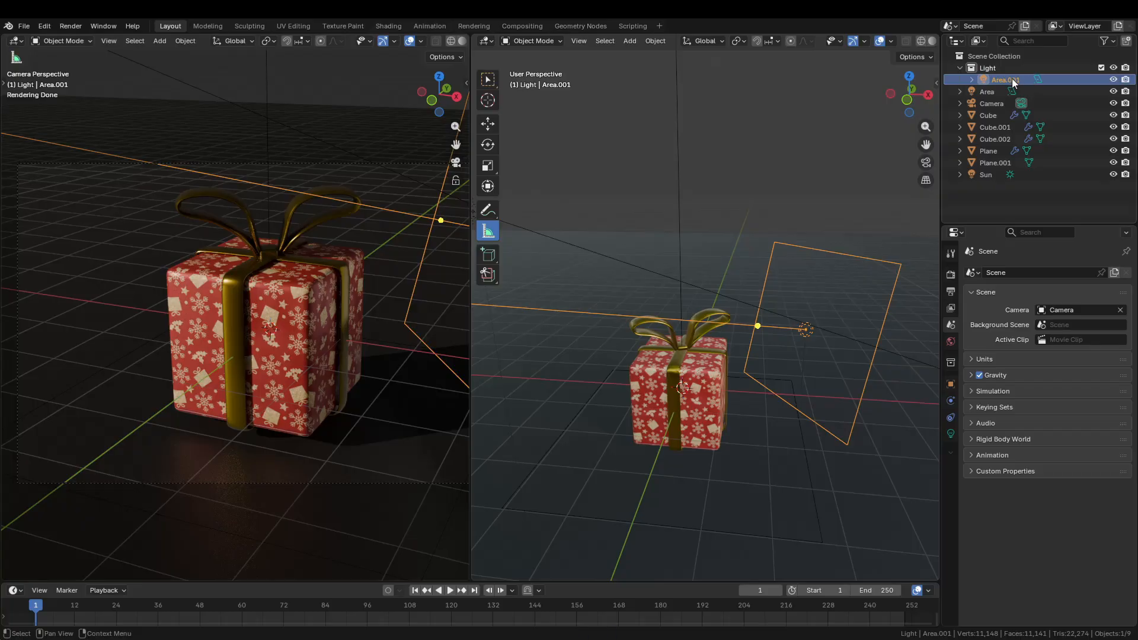
{"action": "left_click", "coordinate": [1004, 70]}
{"action": "left_click", "coordinate": [1011, 82]}
{"action": "double_click", "coordinate": [1023, 80]}
{"action": "type", "text": "asasas"}
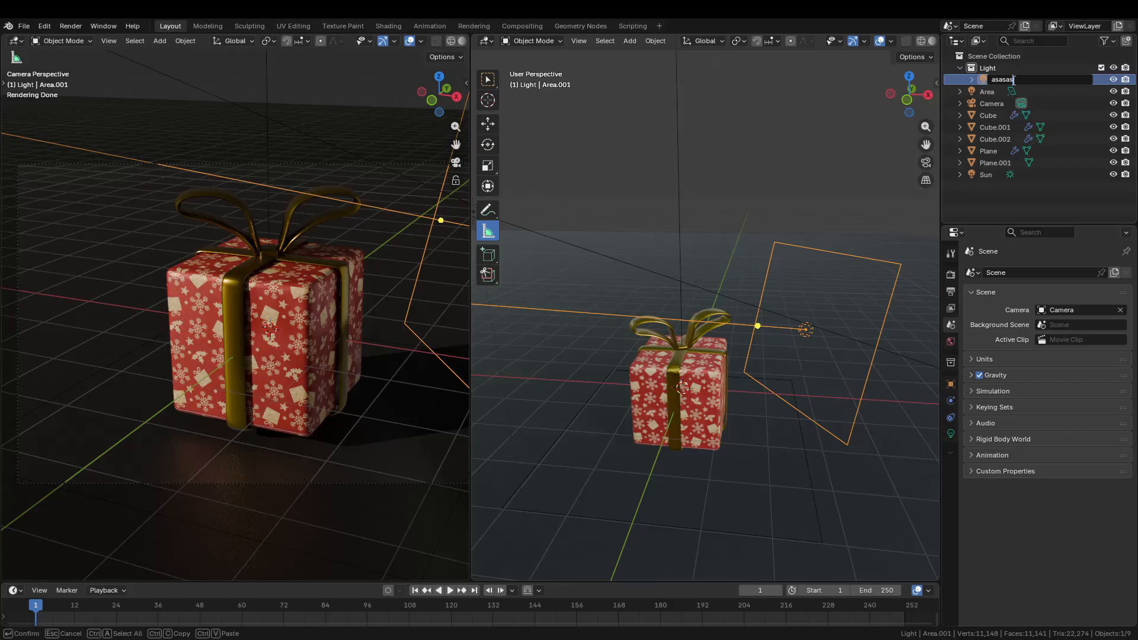
{"action": "key", "text": "Return"}
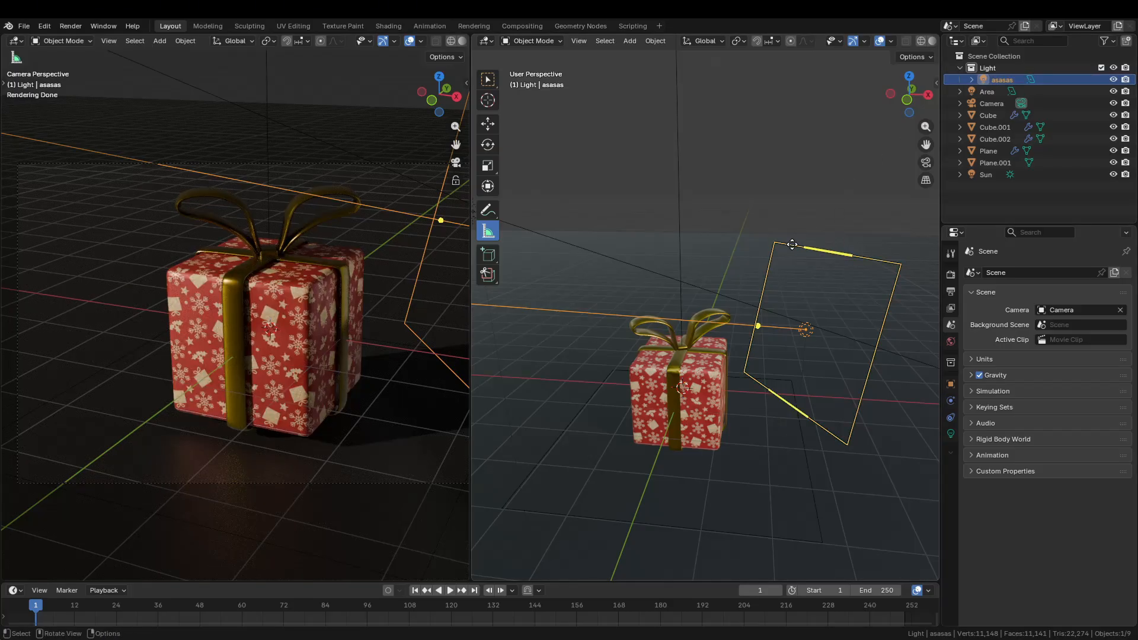
Rename the upright area light beside the gift box as Key
{"action": "key", "text": "F2"}
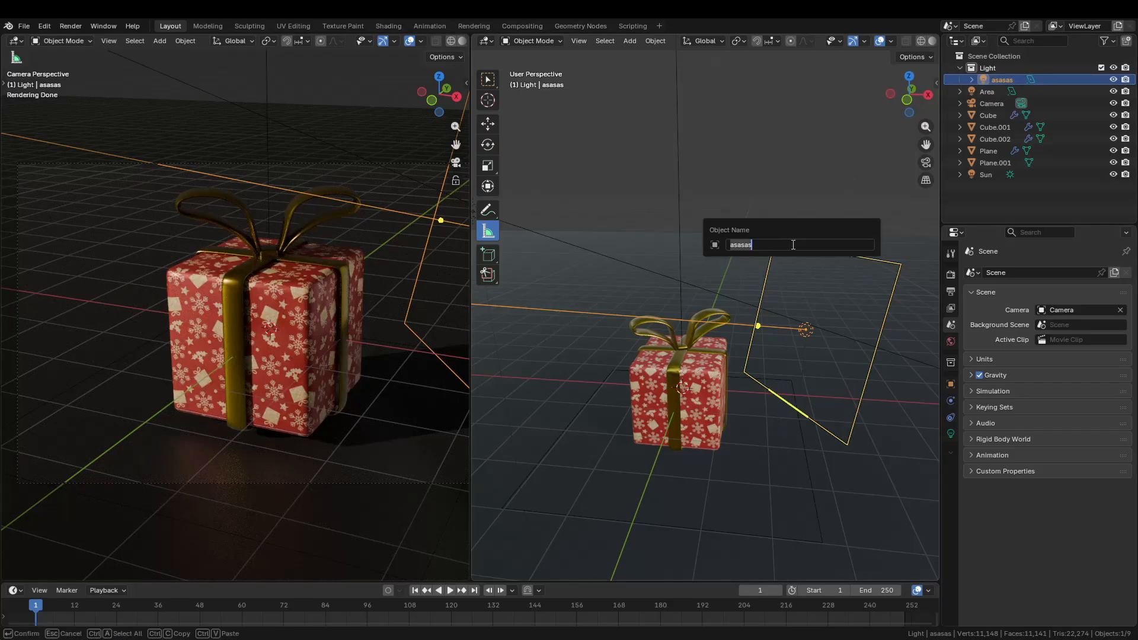
{"action": "type", "text": "Key"}
{"action": "key", "text": "Return"}
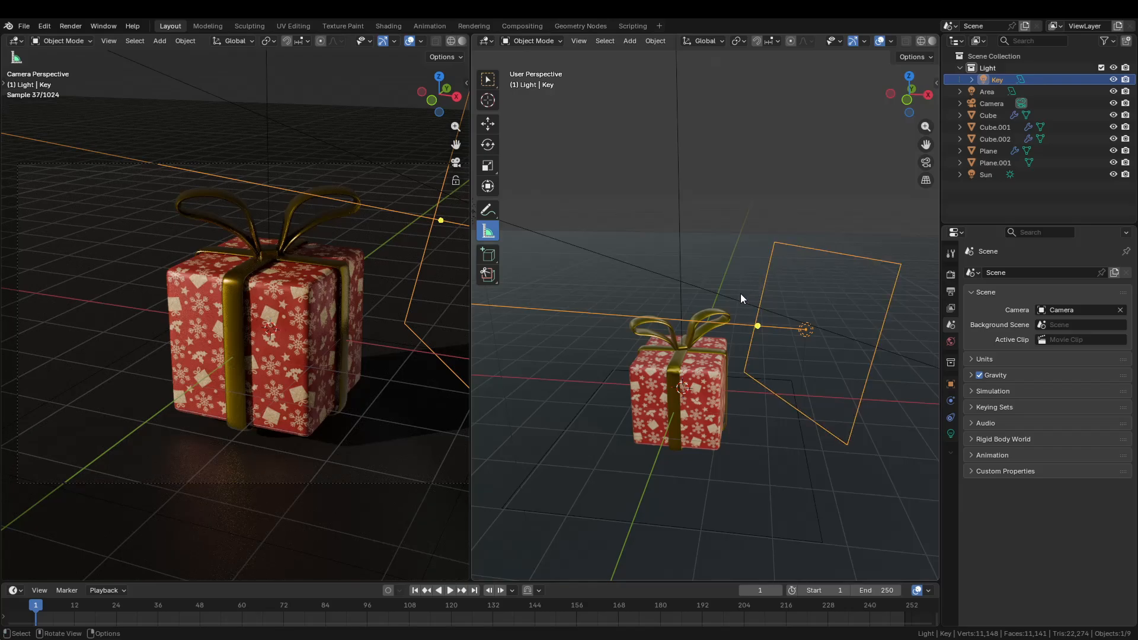
Select the area light lying under the gift box and rename it as 1
{"action": "mouse_move", "coordinate": [742, 293]}
{"action": "middle_mouse_down"}
{"action": "mouse_move", "coordinate": [629, 348]}
{"action": "mouse_move", "coordinate": [752, 298]}
{"action": "middle_mouse_up"}
{"action": "left_click", "coordinate": [604, 465]}
{"action": "left_click", "coordinate": [604, 464]}
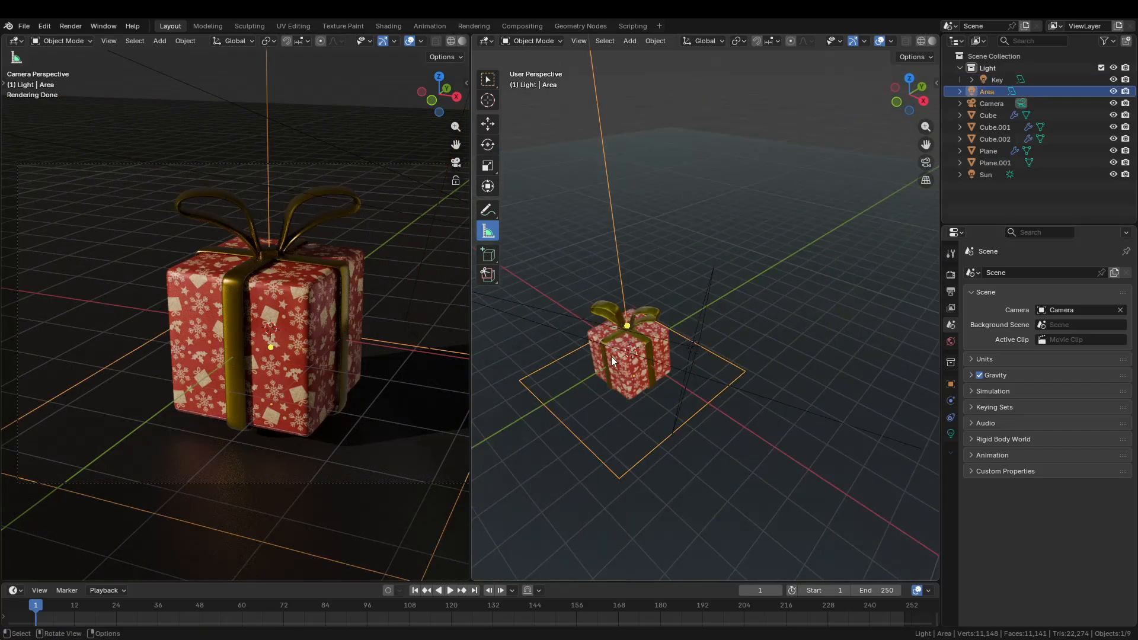
{"action": "key", "text": "F2"}
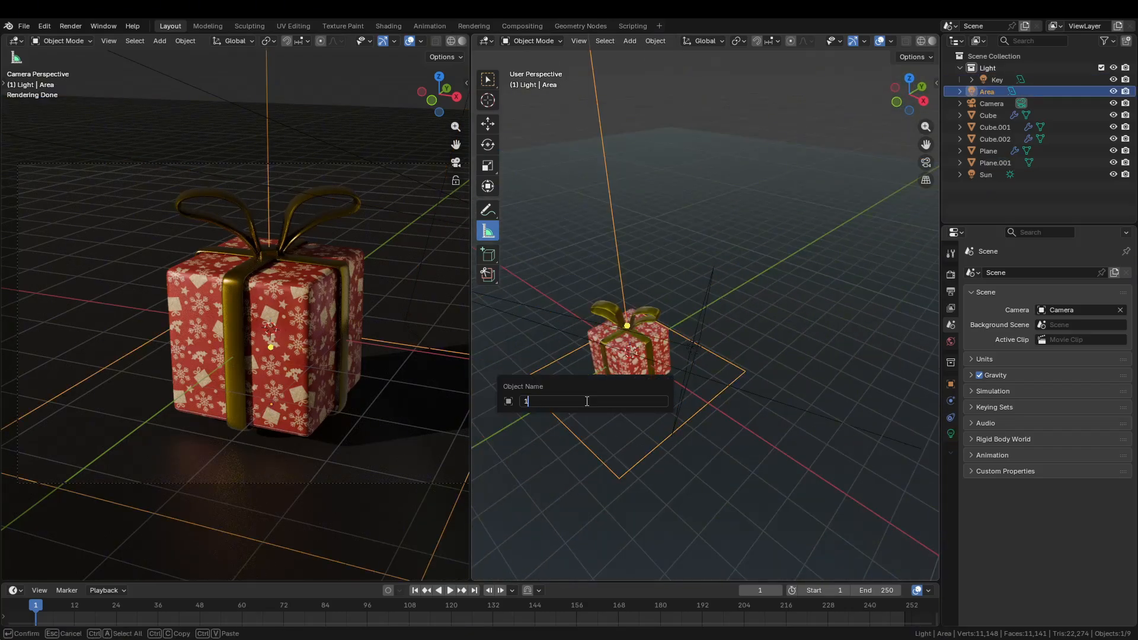
{"action": "key", "text": "Return"}
{"action": "middle_click_drag", "start_coordinate": [586, 401], "coordinate": [538, 194]}
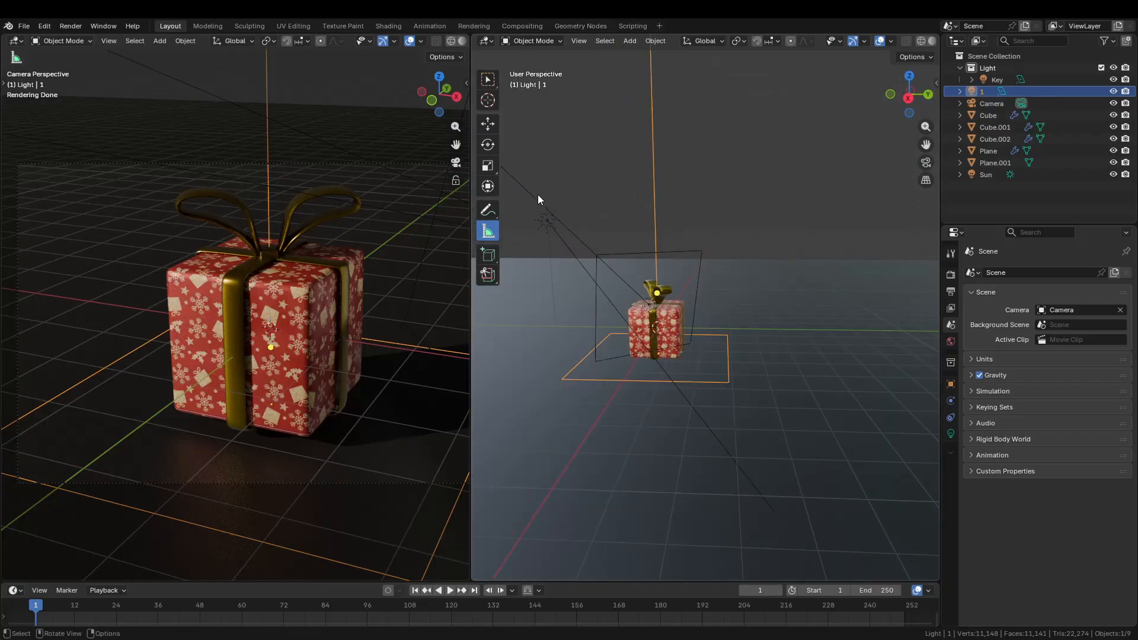
{"action": "left_click", "coordinate": [546, 220]}
{"action": "key", "text": "F2"}
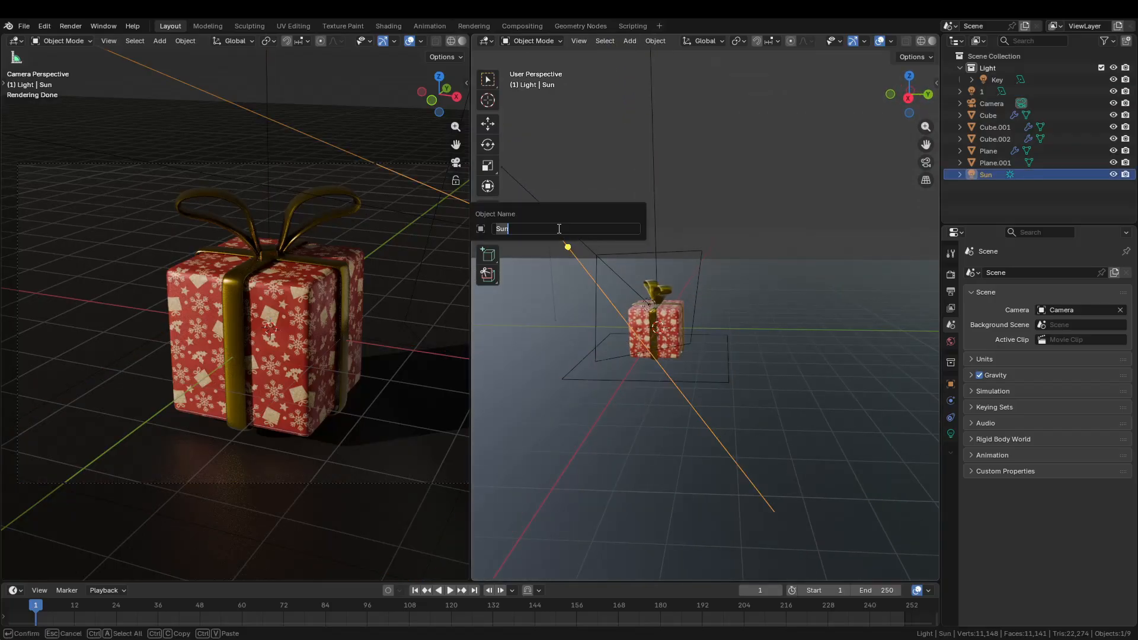
{"action": "key", "text": "Escape"}
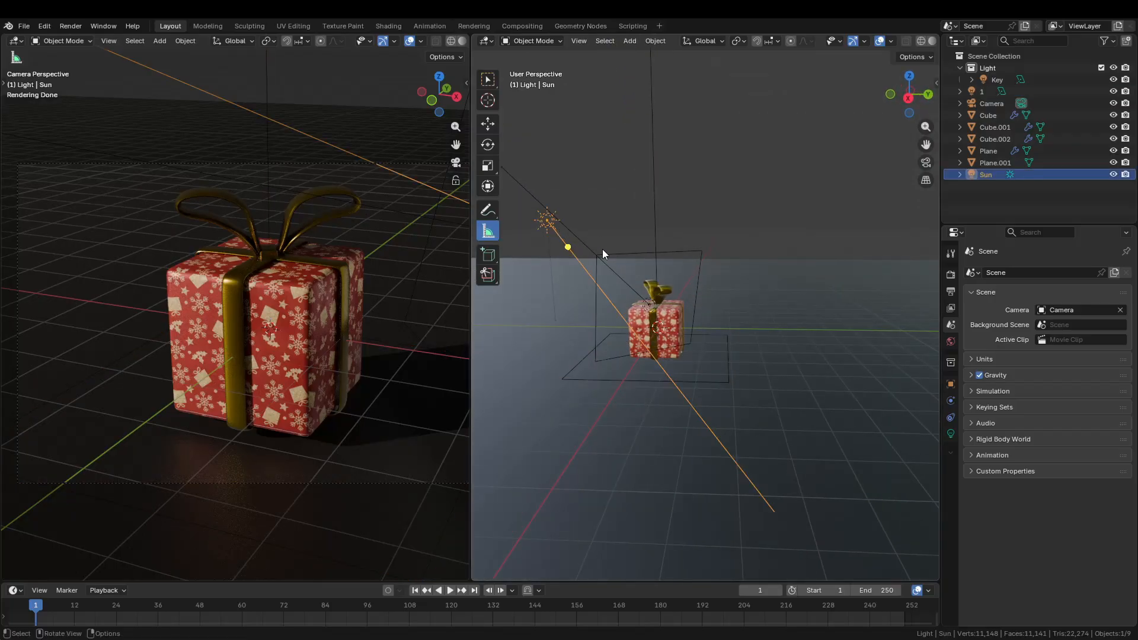
Select the upright area light beside the gift box and rename it as 2
{"action": "left_click", "coordinate": [602, 251]}
{"action": "key", "text": "F2"}
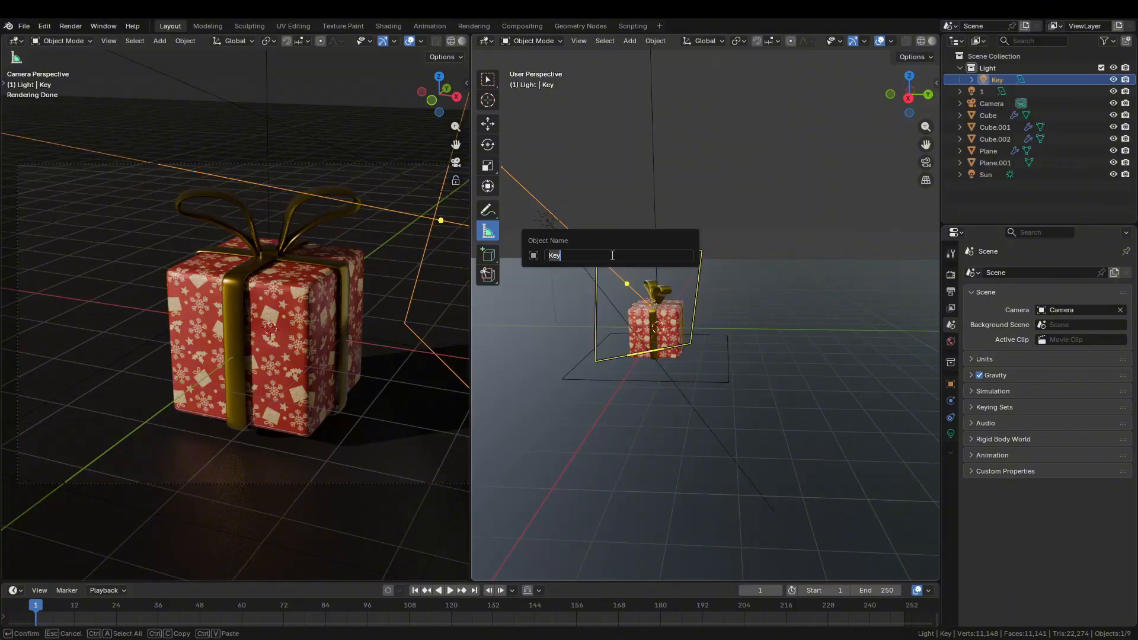
{"action": "key", "text": "Return"}
Select the sun light and rename it as Key
{"action": "left_click", "coordinate": [547, 222]}
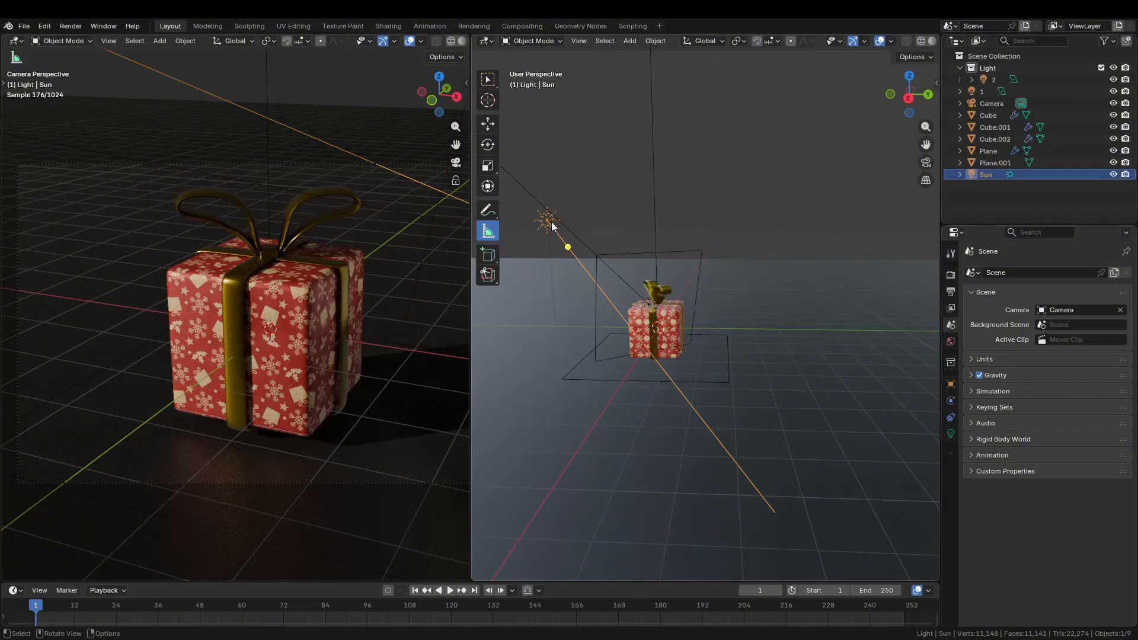
{"action": "key", "text": "F2"}
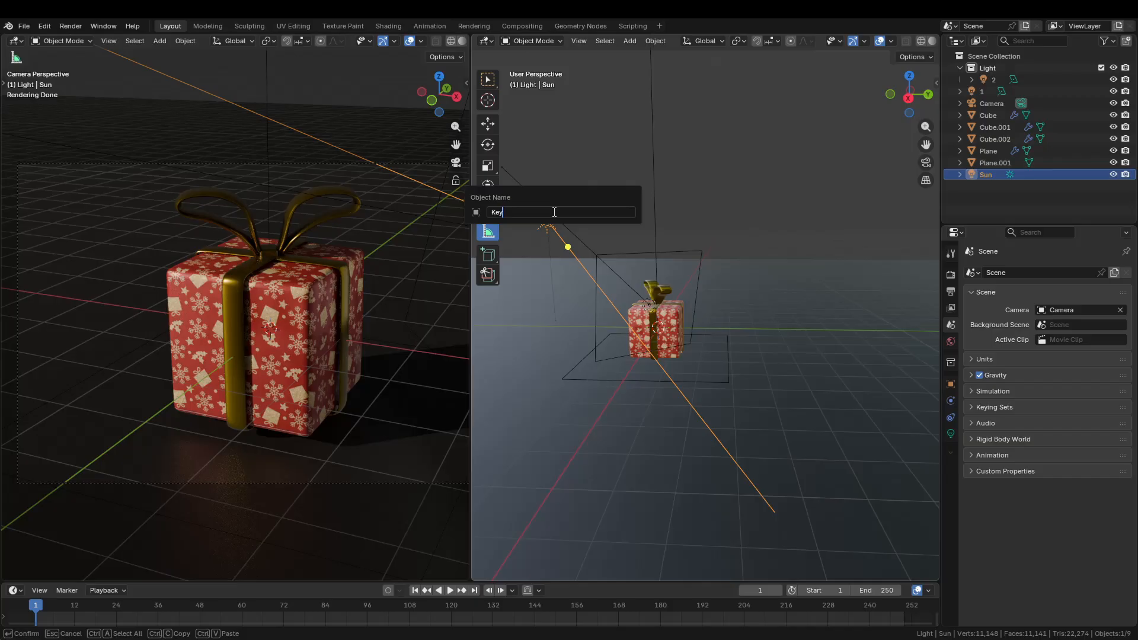
{"action": "key", "text": "Return"}
Select the area light lying under the gift box and move it into the Light collection
{"action": "left_click", "coordinate": [605, 261]}
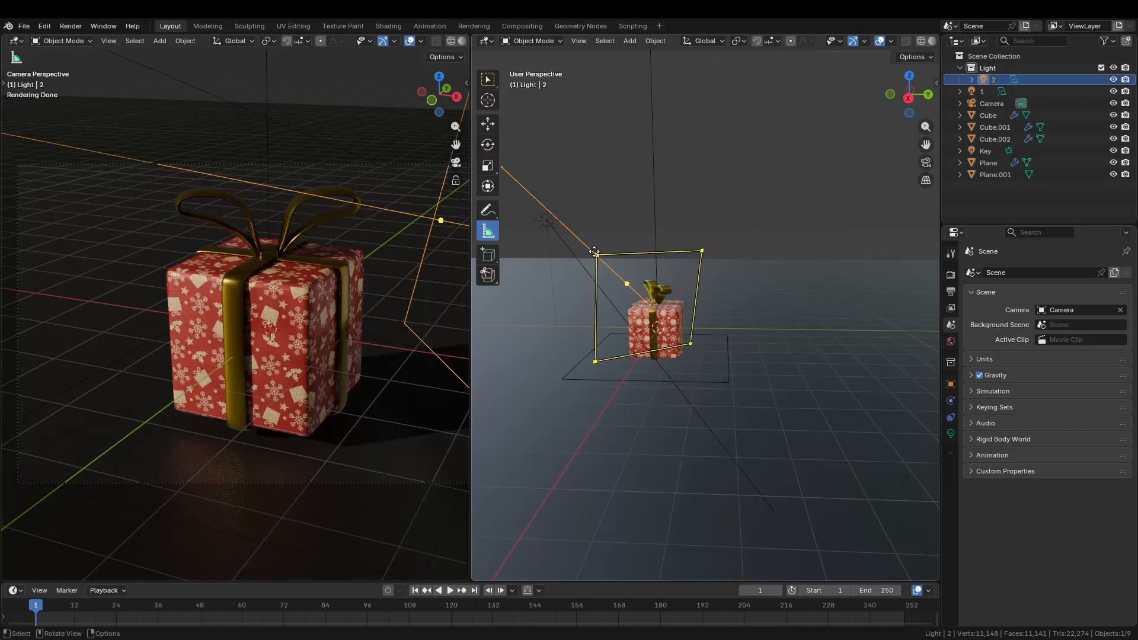
{"action": "left_click", "coordinate": [585, 360]}
{"action": "left_click", "coordinate": [581, 362]}
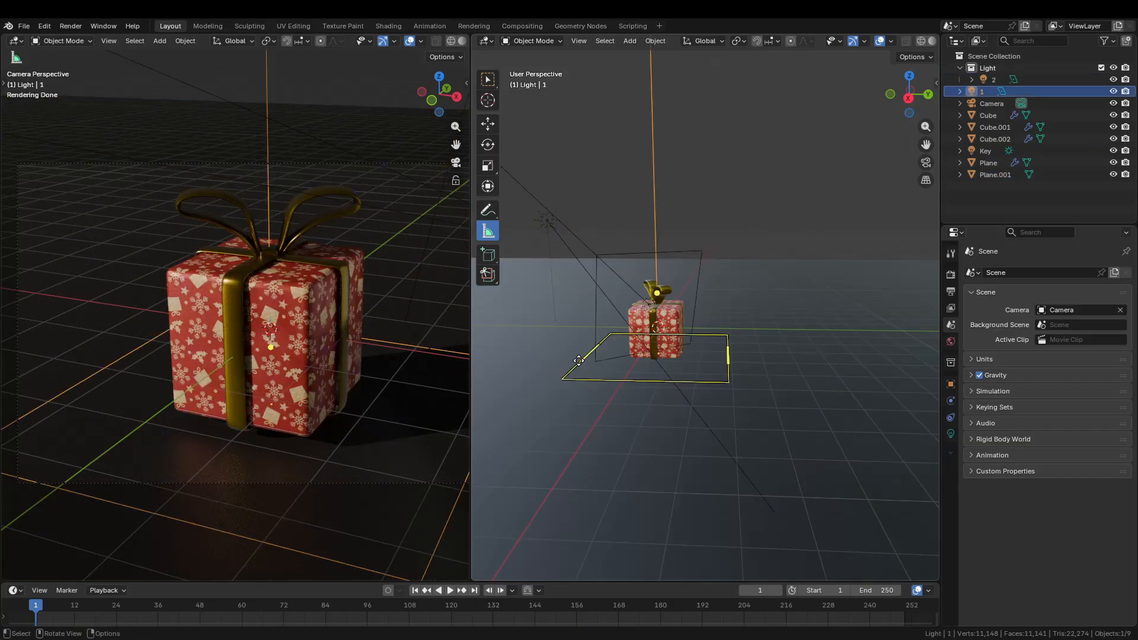
{"action": "middle_click_drag", "start_coordinate": [689, 350], "coordinate": [740, 433]}
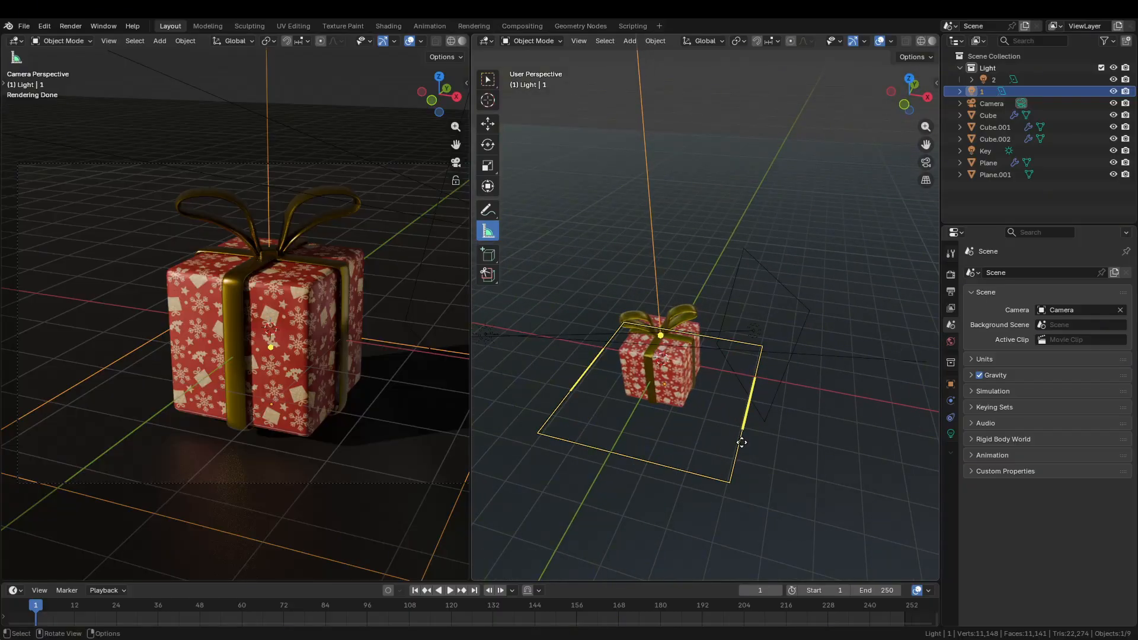
{"action": "key", "text": "m"}
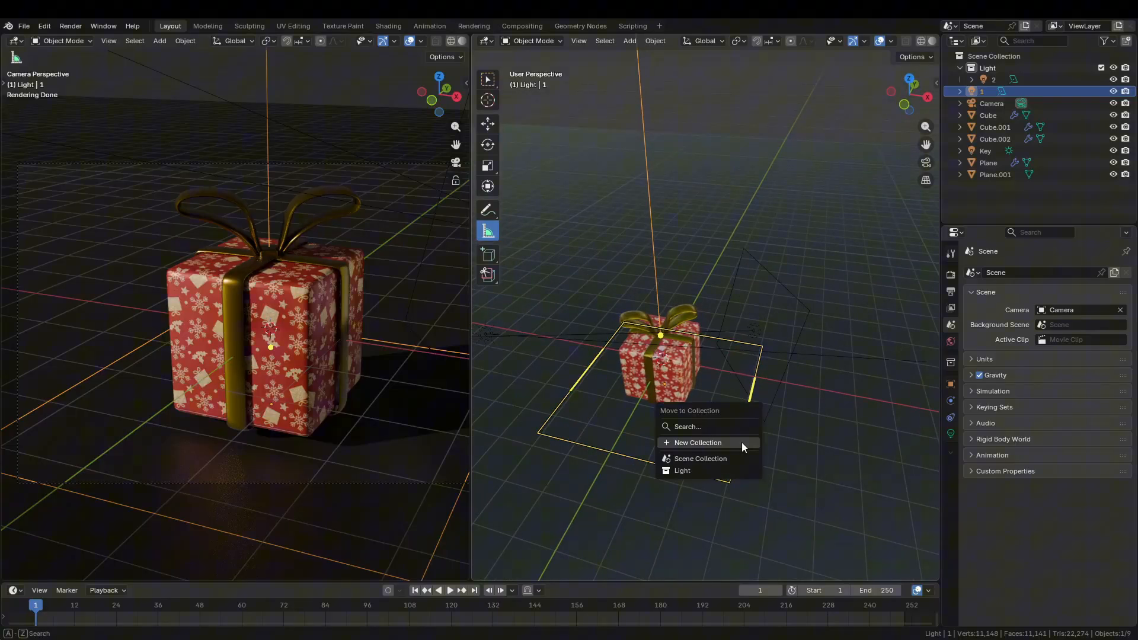
{"action": "left_click", "coordinate": [681, 471]}
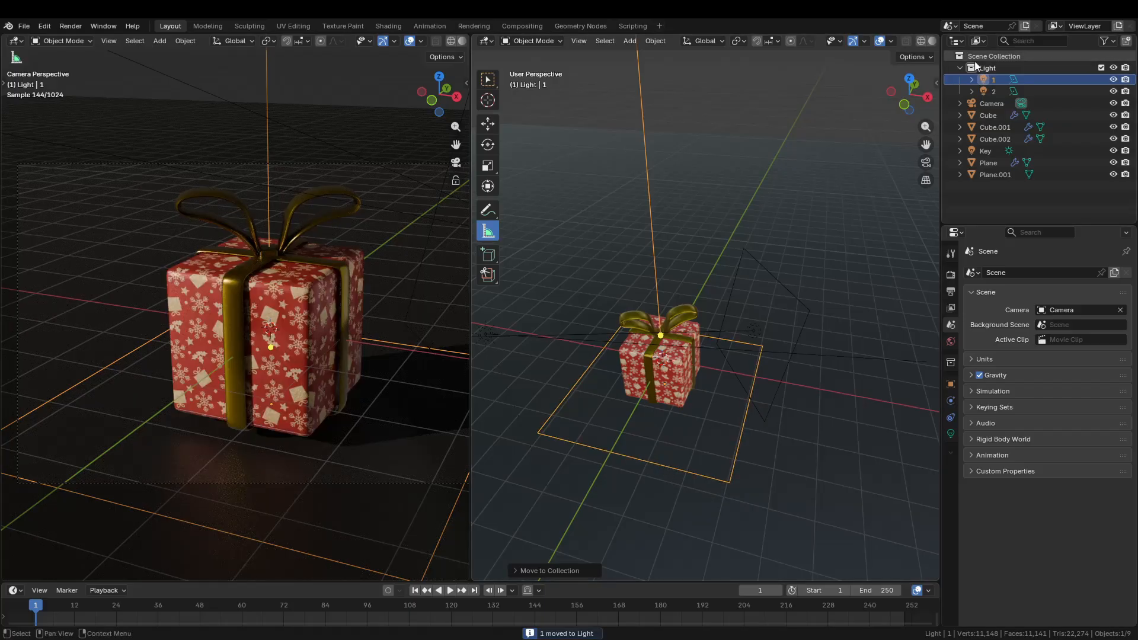
Move the Key sun light into the Light collection
{"action": "left_click_drag", "start_coordinate": [472, 340], "coordinate": [281, 341]}
{"action": "left_click", "coordinate": [998, 151]}
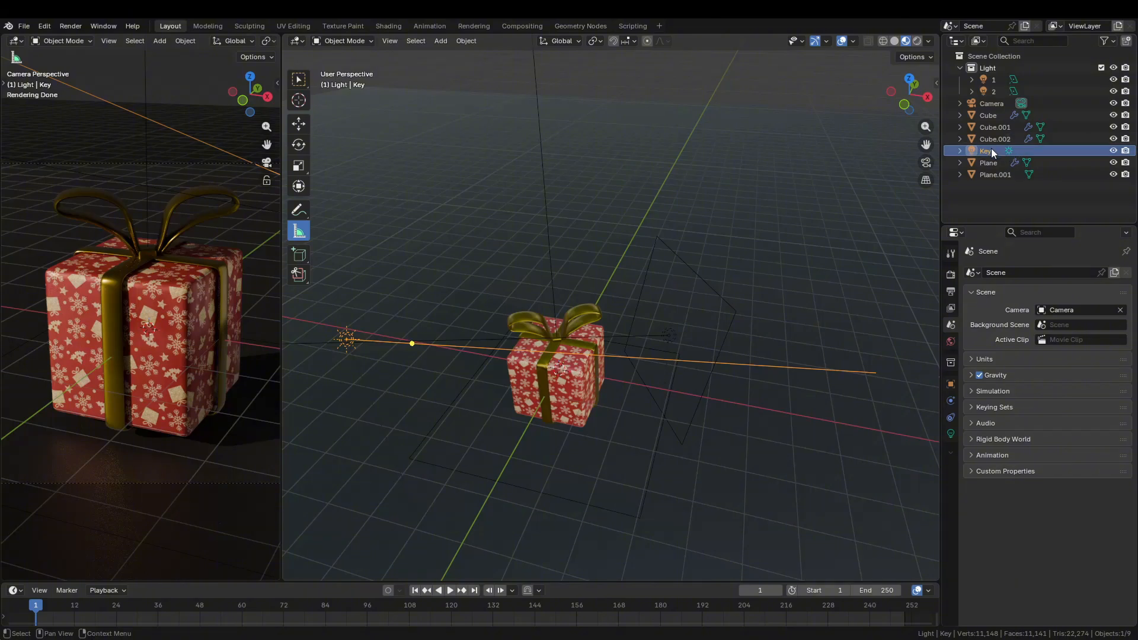
{"action": "left_click_drag", "start_coordinate": [988, 149], "coordinate": [998, 70]}
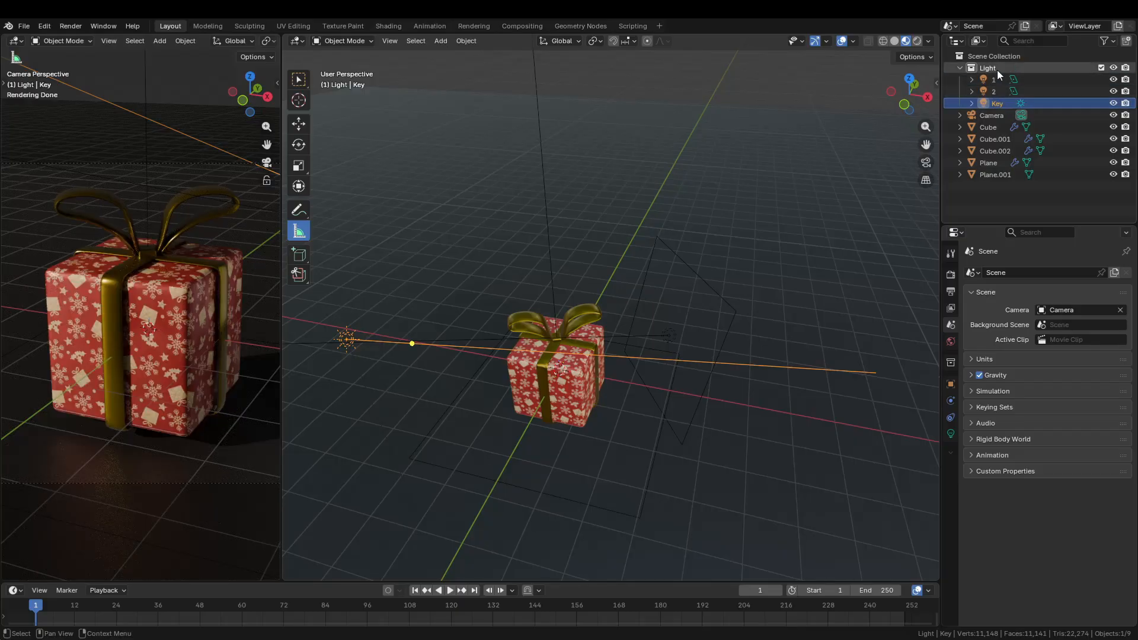
{"action": "key", "text": "ctrl+z"}
{"action": "left_click_drag", "start_coordinate": [990, 155], "coordinate": [990, 67]}
Hide and show the Light collection to check that it controls all the scene's lights
{"action": "left_click", "coordinate": [960, 67]}
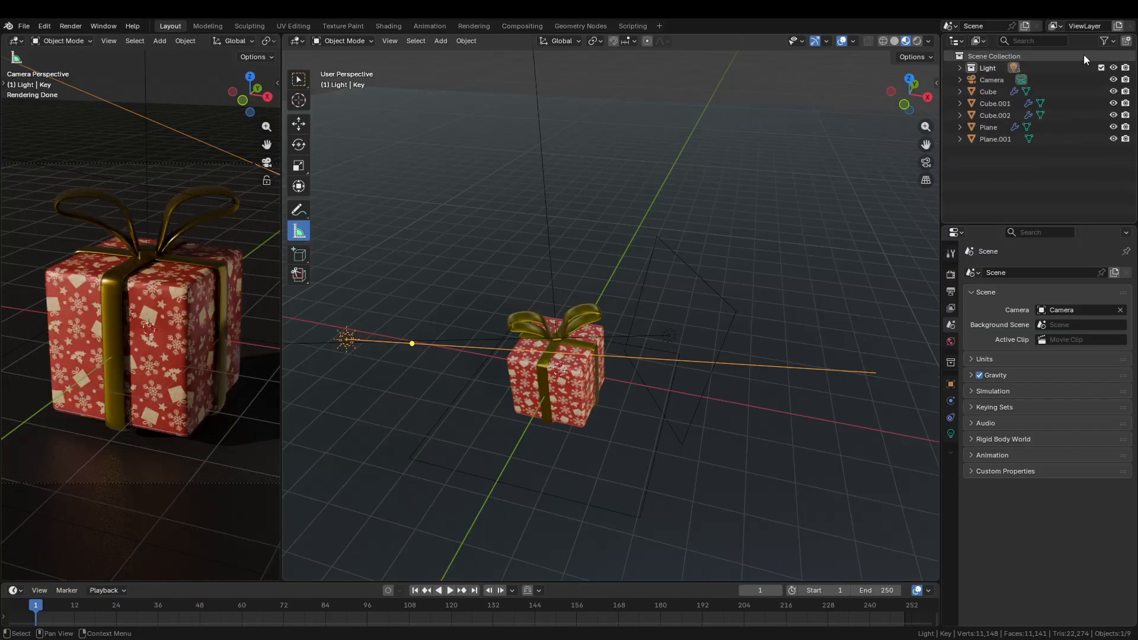
{"action": "left_click", "coordinate": [1115, 69]}
{"action": "left_click", "coordinate": [1115, 70]}
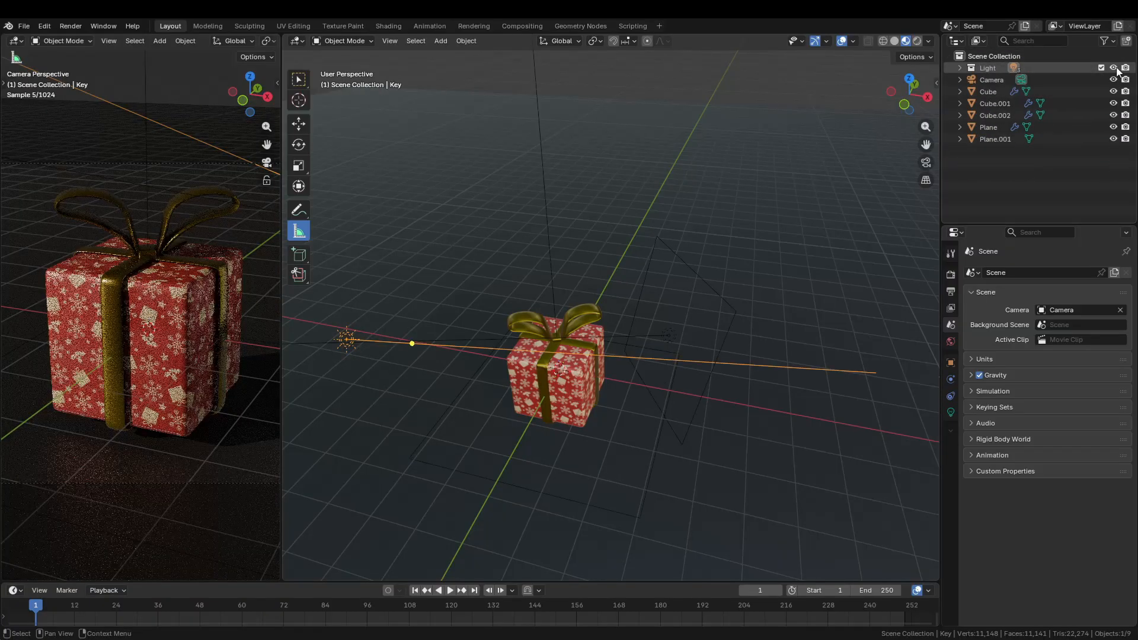
{"action": "left_click", "coordinate": [960, 67]}
{"action": "left_click", "coordinate": [567, 374]}
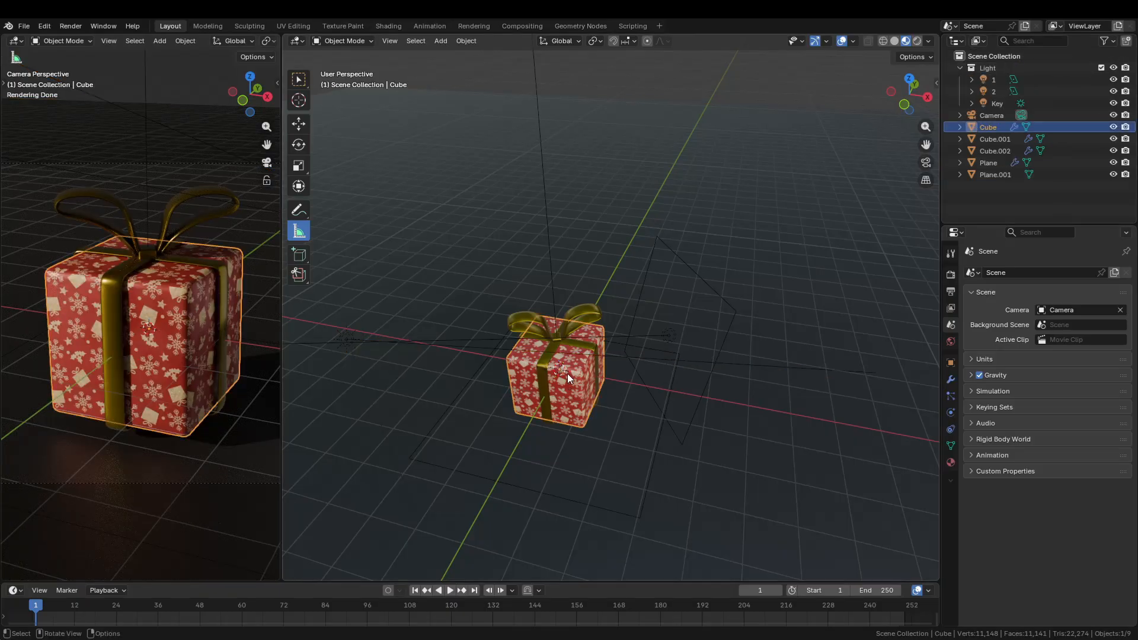
{"action": "left_click", "coordinate": [670, 81]}
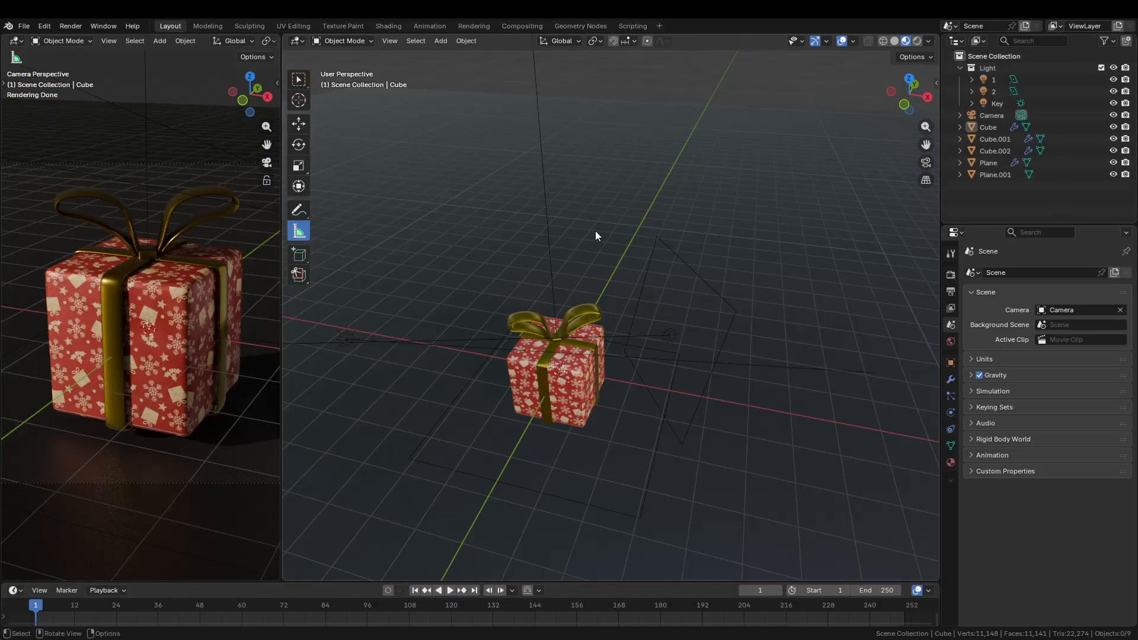
Add an area light, raise it above the gift box and shift it along X beside the bow
{"action": "key", "text": "shift+a"}
{"action": "left_click", "coordinate": [599, 201]}
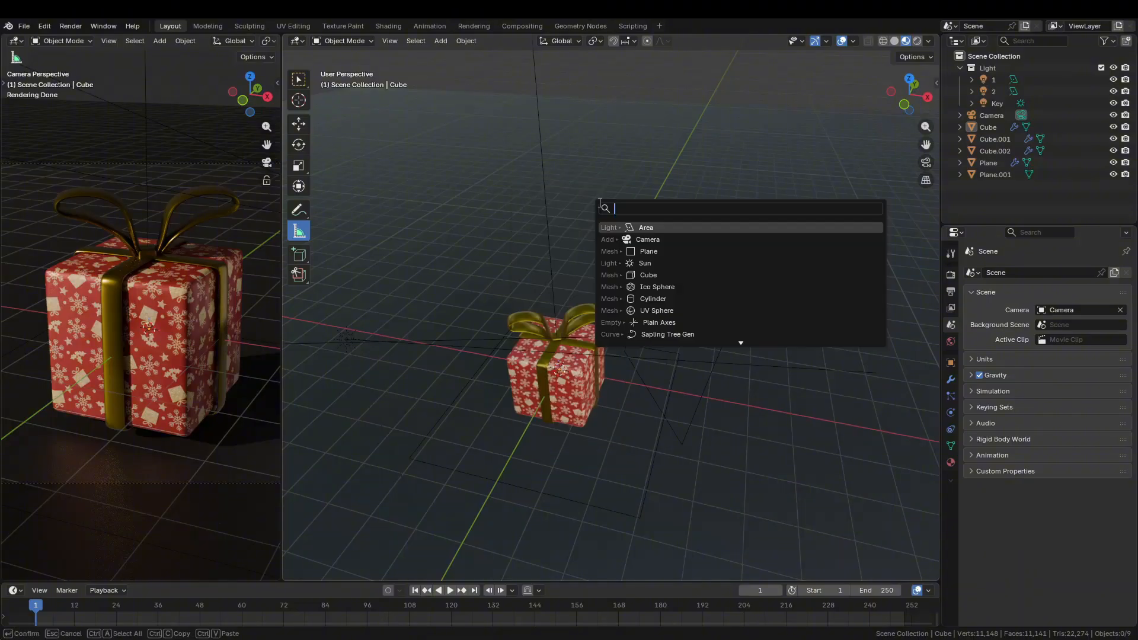
{"action": "left_click", "coordinate": [652, 228]}
{"action": "key", "text": "g"}
{"action": "key", "text": "z"}
{"action": "key", "text": "z"}
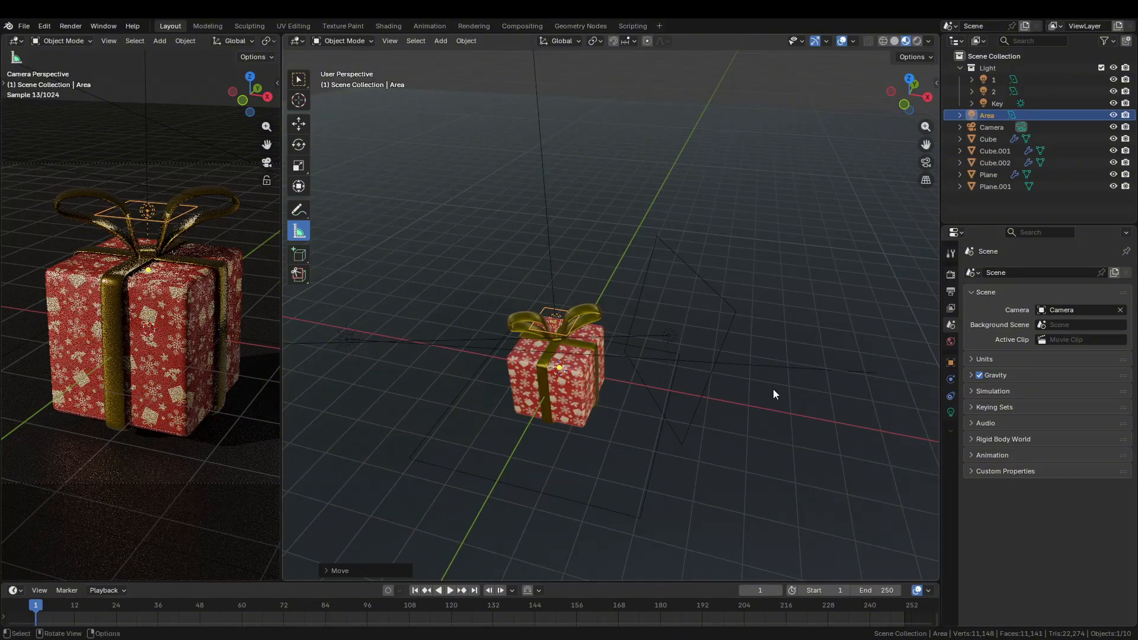
{"action": "key", "text": "x"}
{"action": "left_click", "coordinate": [718, 385]}
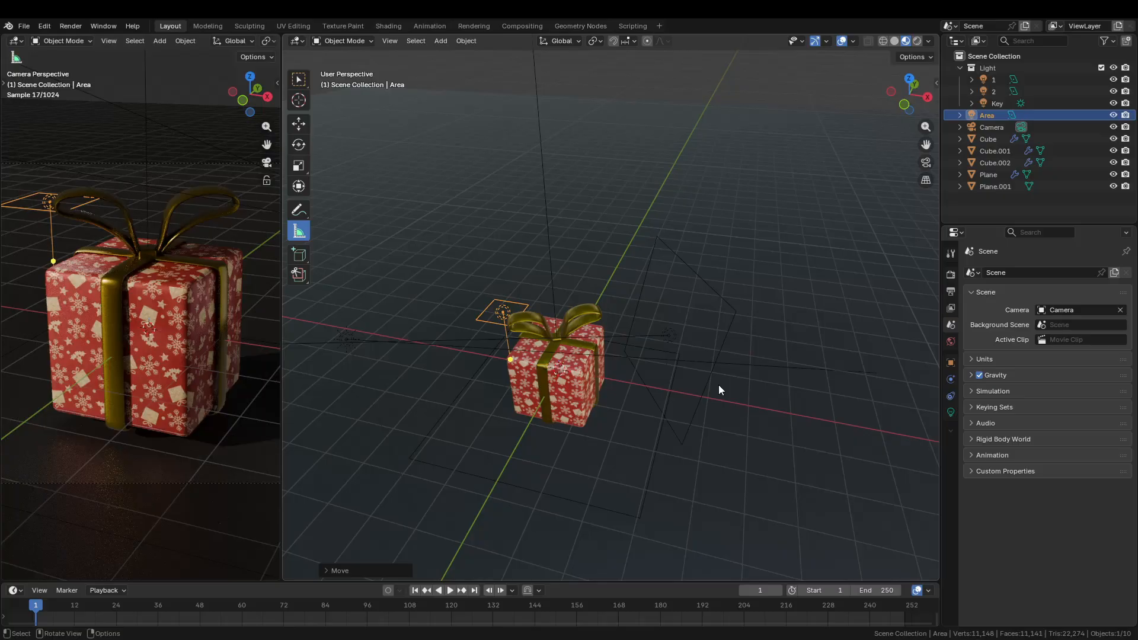
Rotate the new area light about the Y axis to face the bow and shift it about 0.14 m along X
{"action": "key", "text": "r"}
{"action": "key", "text": "x"}
{"action": "key", "text": "y"}
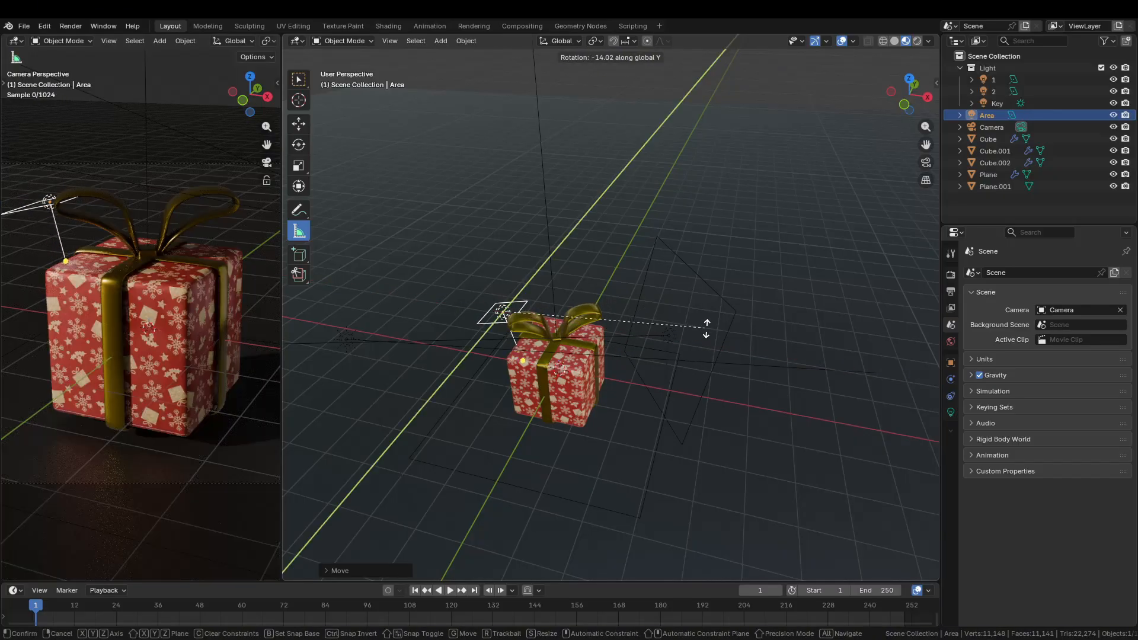
{"action": "left_click", "coordinate": [522, 229]}
{"action": "scroll", "coordinate": [596, 347], "scroll_direction": "up", "scroll_amount": 2}
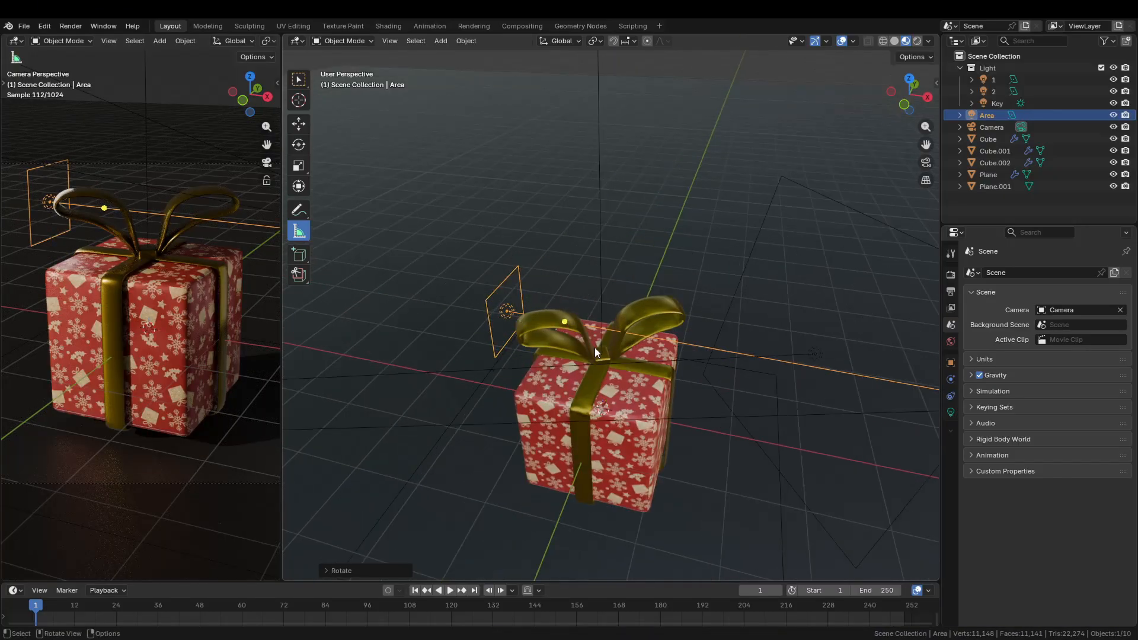
{"action": "key", "text": "g"}
{"action": "key", "text": "x"}
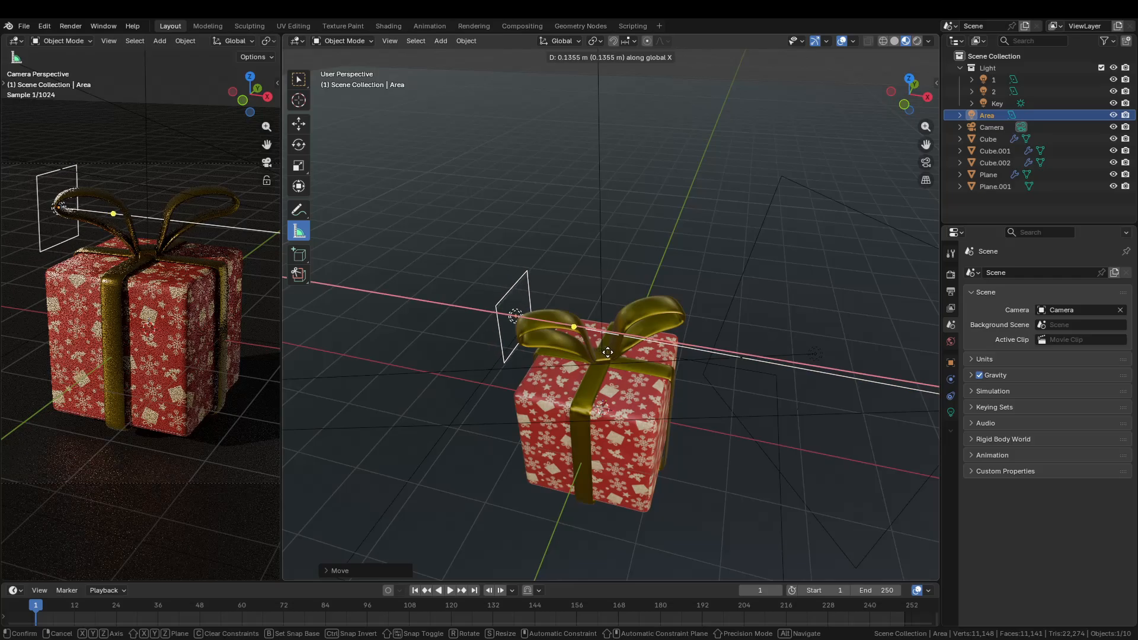
{"action": "left_click", "coordinate": [607, 349]}
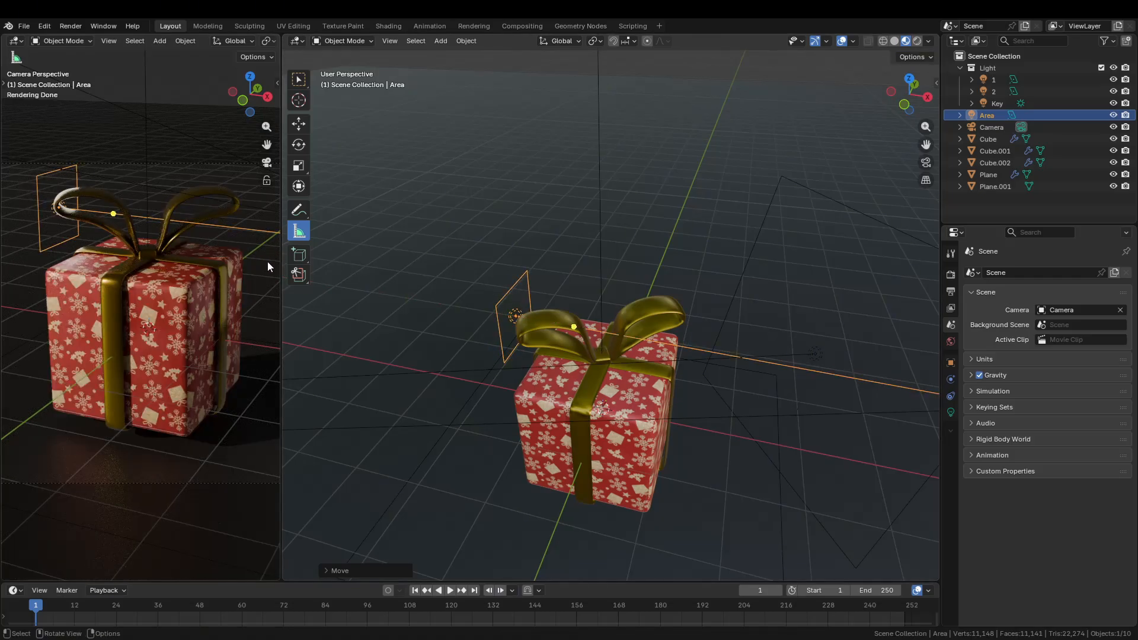
Give the new area light a saturated red colour and set its power to 13.36
{"action": "left_click_drag", "start_coordinate": [281, 264], "coordinate": [902, 335]}
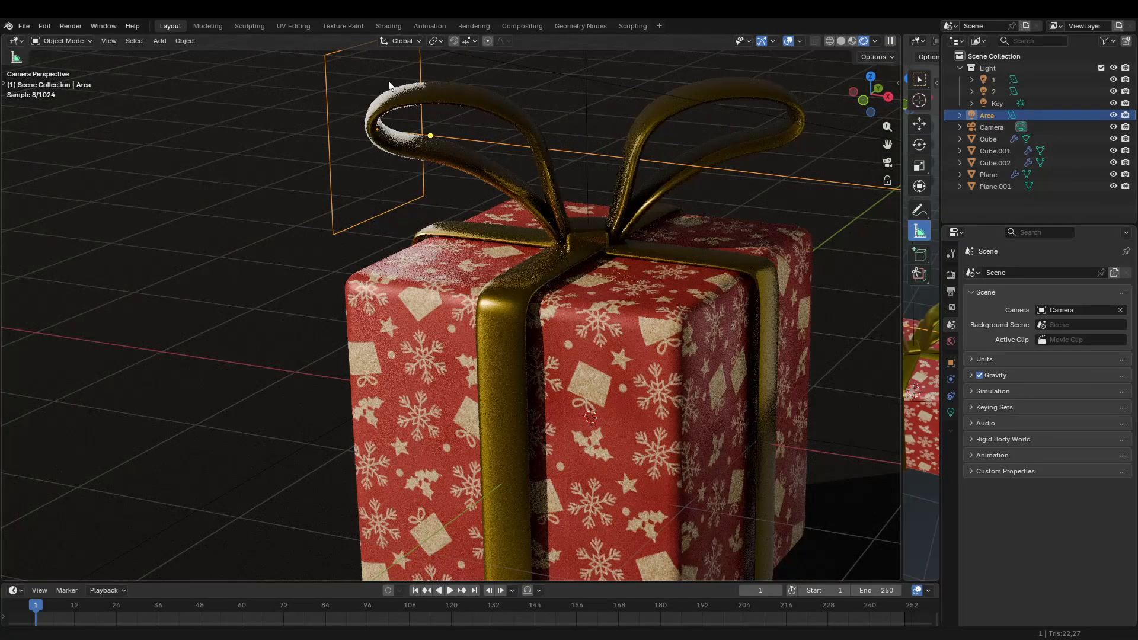
{"action": "scroll", "coordinate": [881, 349], "scroll_direction": "down", "scroll_amount": 3}
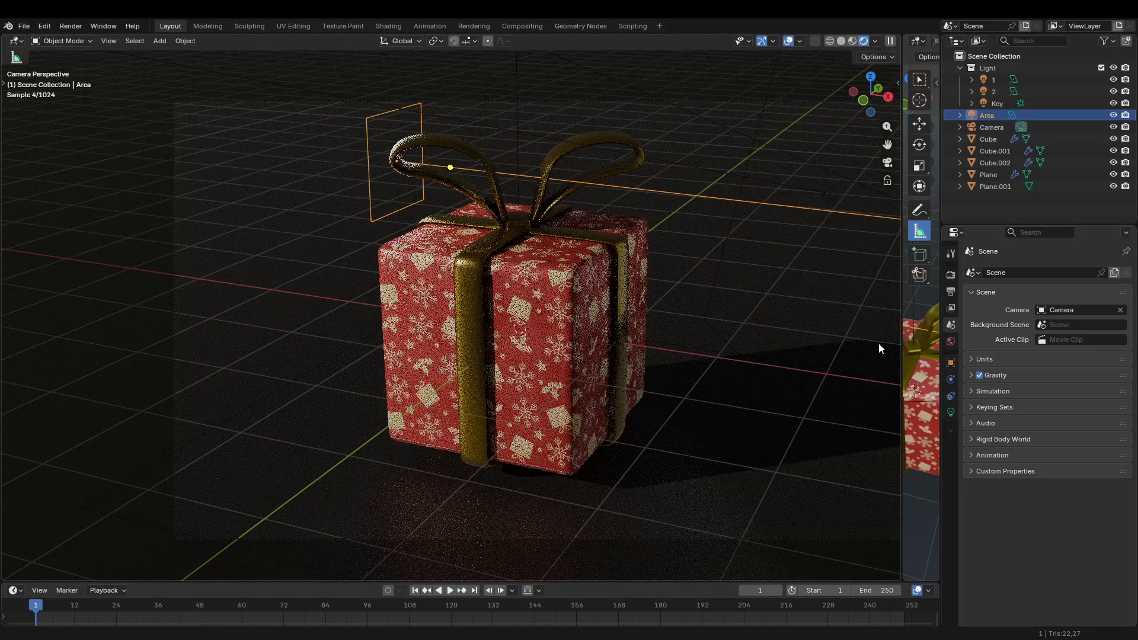
{"action": "left_click_drag", "start_coordinate": [903, 350], "coordinate": [511, 376]}
{"action": "left_click", "coordinate": [951, 412]}
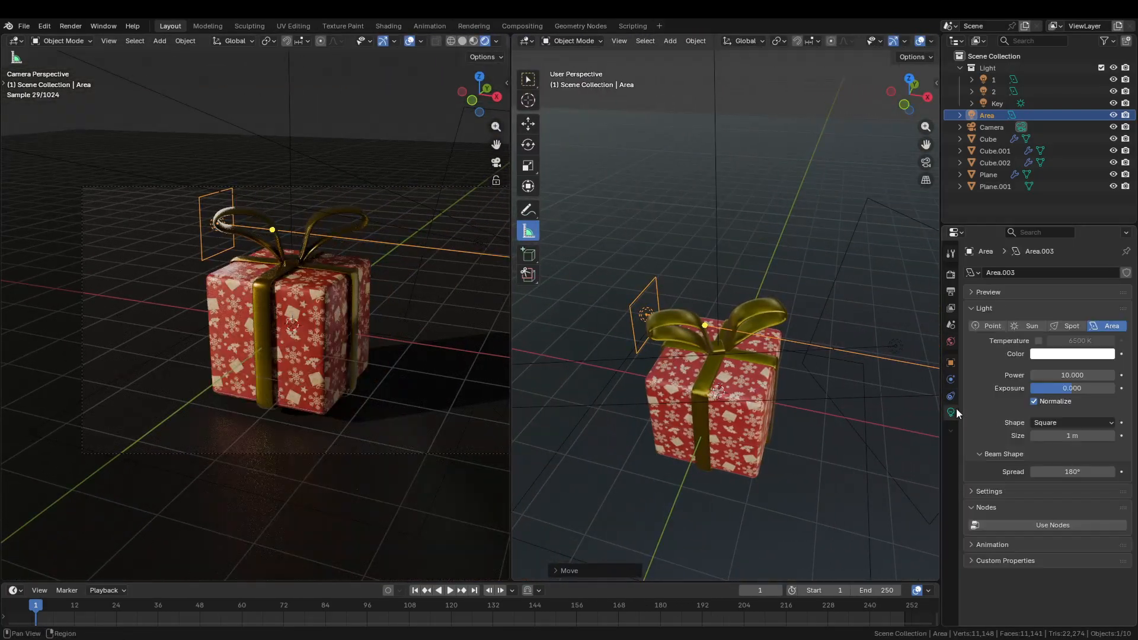
{"action": "left_click", "coordinate": [1071, 355]}
{"action": "left_click_drag", "start_coordinate": [1052, 212], "coordinate": [1047, 230]}
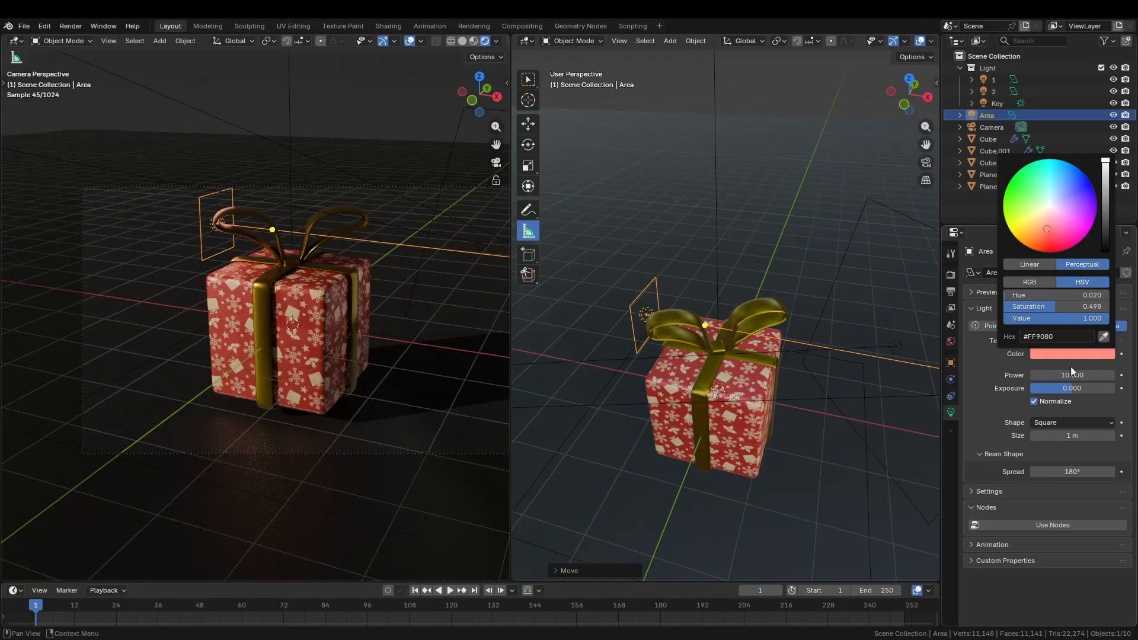
{"action": "left_click_drag", "start_coordinate": [1071, 375], "coordinate": [1083, 375]}
{"action": "left_click", "coordinate": [1047, 352]}
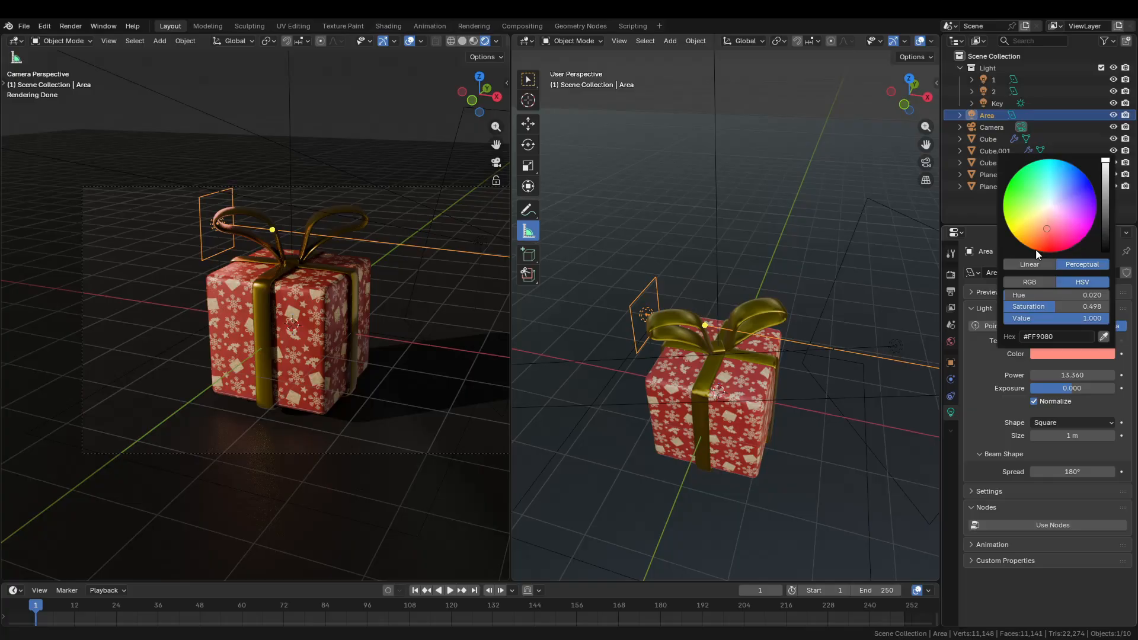
{"action": "left_click_drag", "start_coordinate": [1047, 230], "coordinate": [1049, 237]}
Set the red area light's exposure to about 1.931 and its power to about 4.86
{"action": "left_click", "coordinate": [1072, 377]}
{"action": "type", "text": "63.36"}
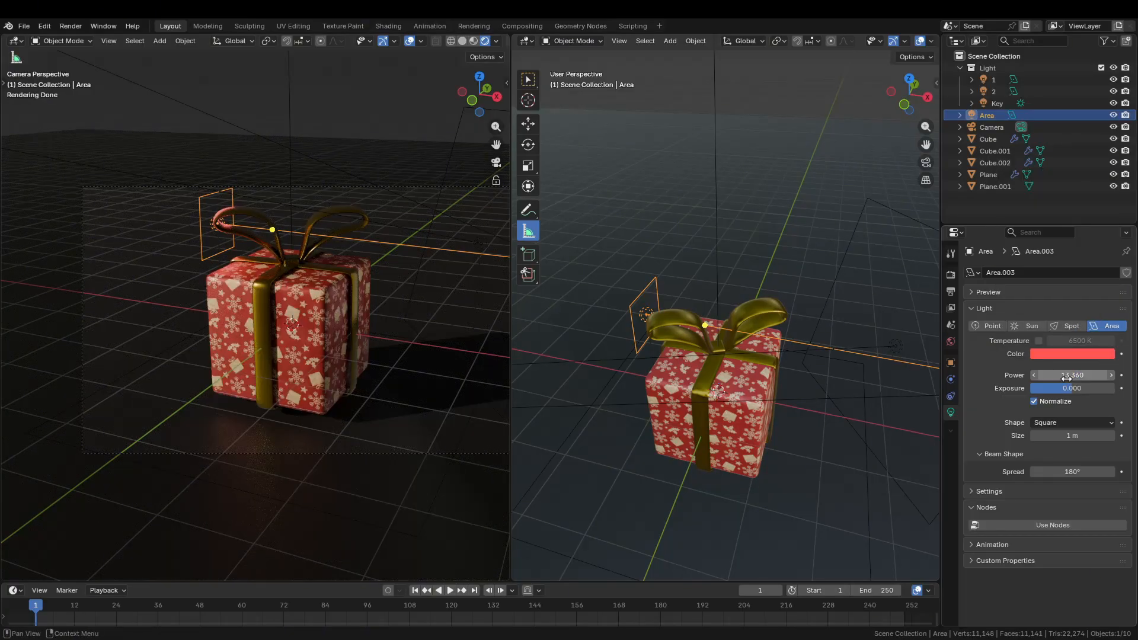
{"action": "key", "text": "Return"}
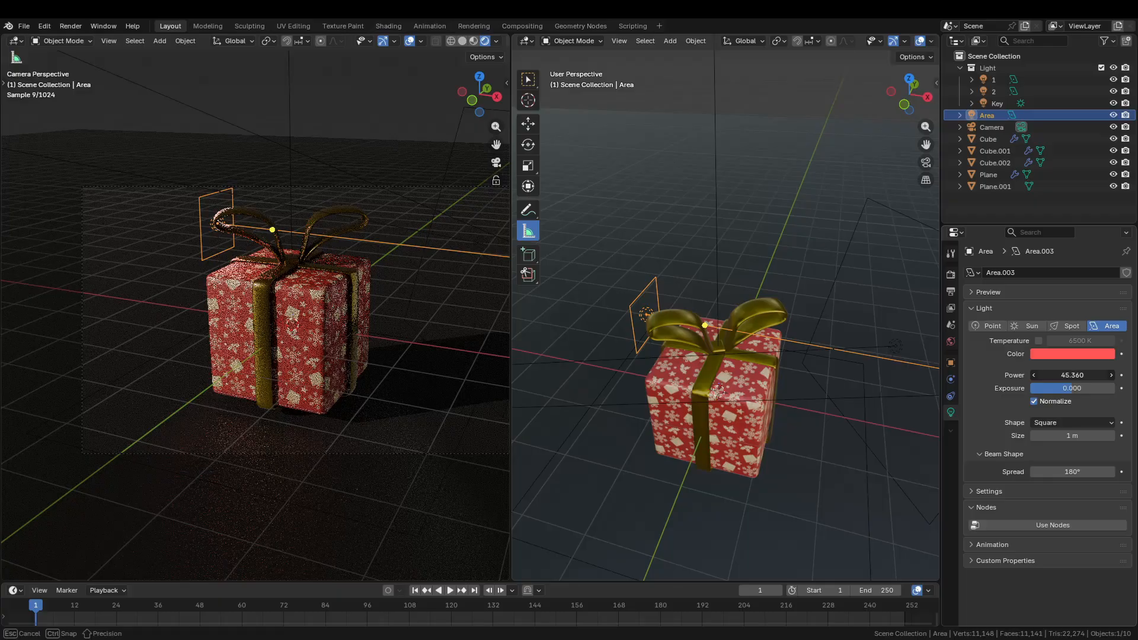
{"action": "mouse_move", "coordinate": [1068, 388]}
{"action": "left_mouse_down"}
{"action": "mouse_move", "coordinate": [1102, 388]}
{"action": "mouse_move", "coordinate": [1072, 388]}
{"action": "left_mouse_up"}
{"action": "scroll", "coordinate": [235, 230], "scroll_direction": "up", "scroll_amount": 4}
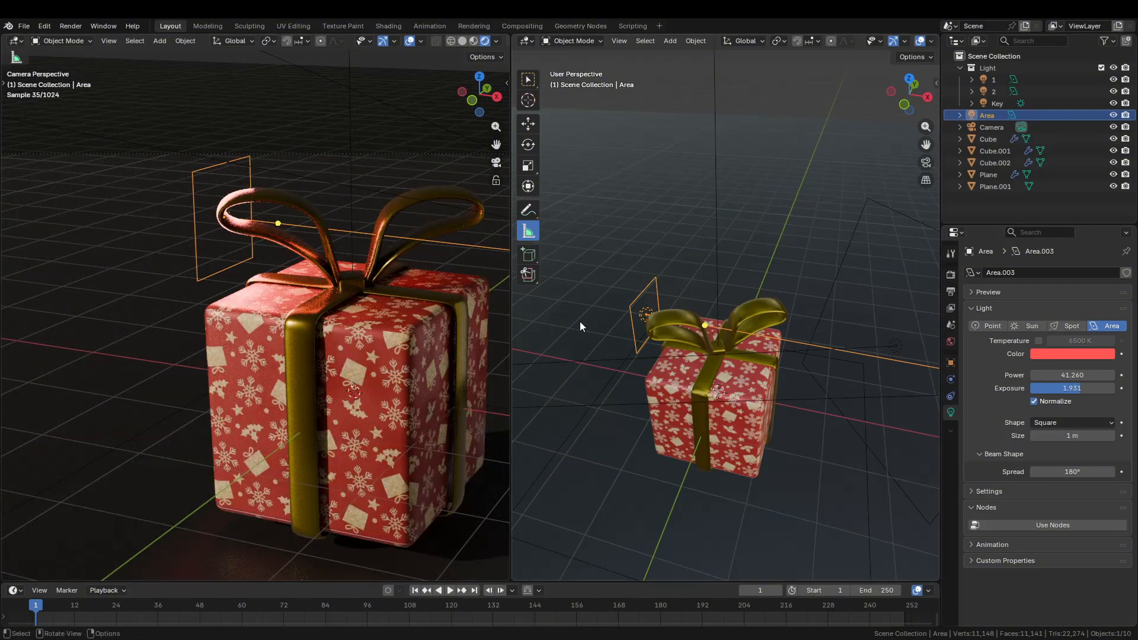
{"action": "mouse_move", "coordinate": [1073, 375]}
{"action": "left_mouse_down"}
{"action": "mouse_move", "coordinate": [1008, 375]}
{"action": "mouse_move", "coordinate": [1078, 375]}
{"action": "left_mouse_up"}
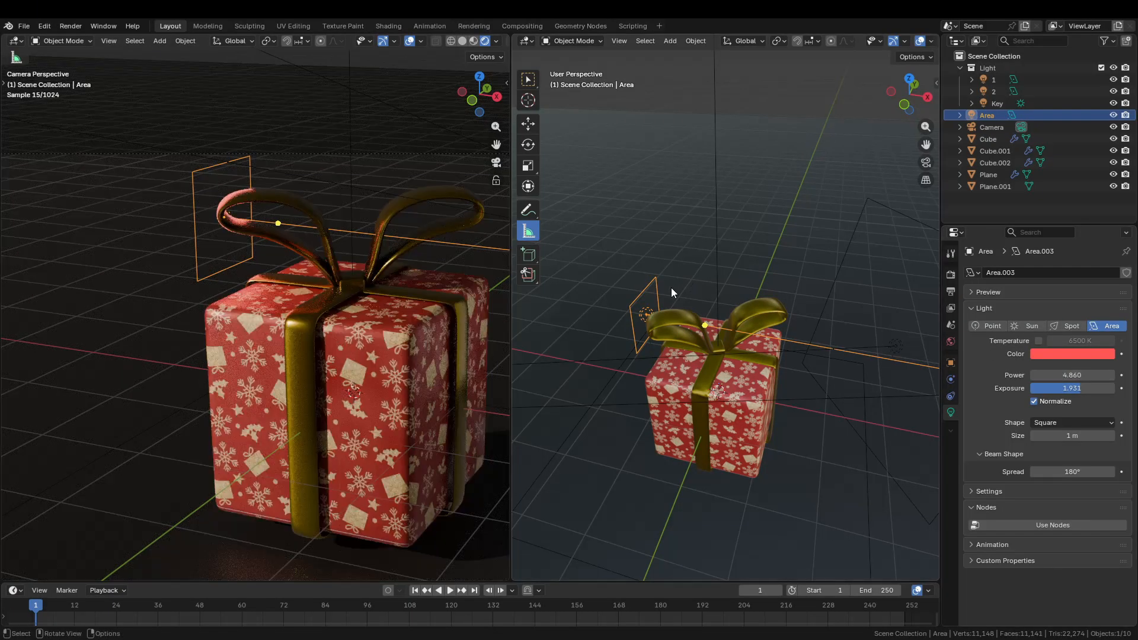
Move the red area light into the Light collection and collapse that collection
{"action": "key", "text": "m"}
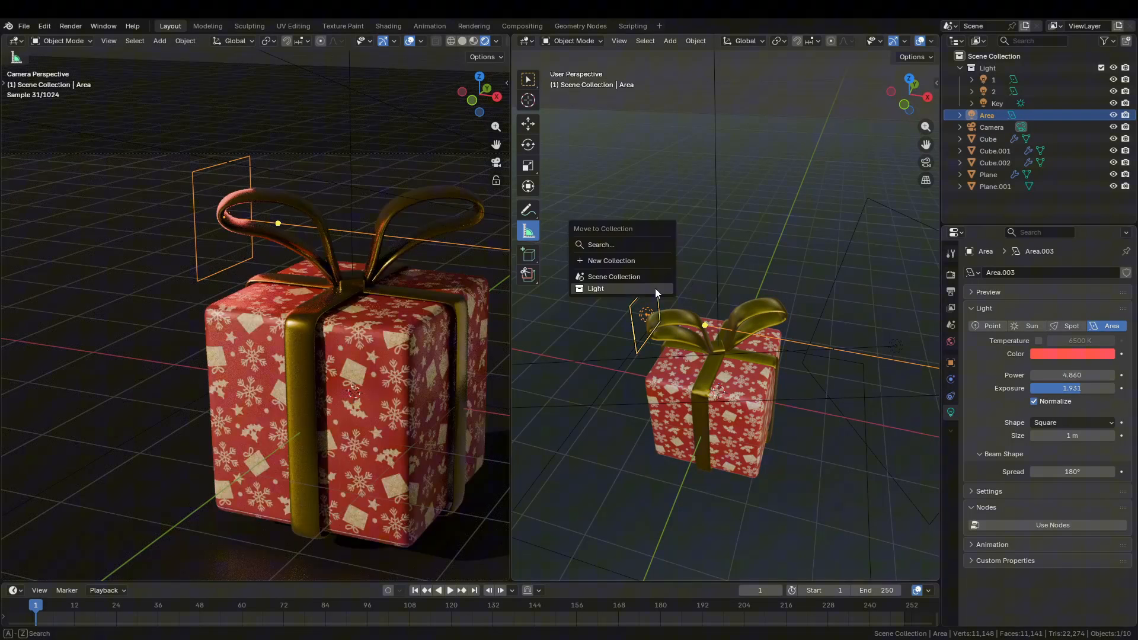
{"action": "left_click", "coordinate": [623, 287]}
{"action": "left_click_drag", "start_coordinate": [512, 297], "coordinate": [301, 296]}
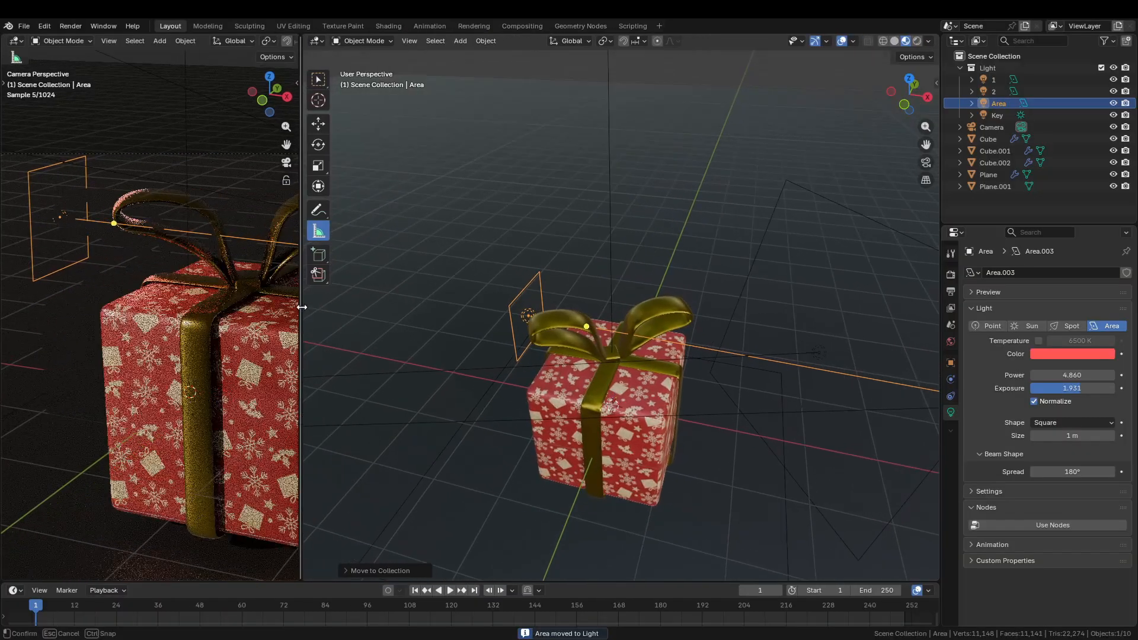
{"action": "left_click", "coordinate": [960, 67]}
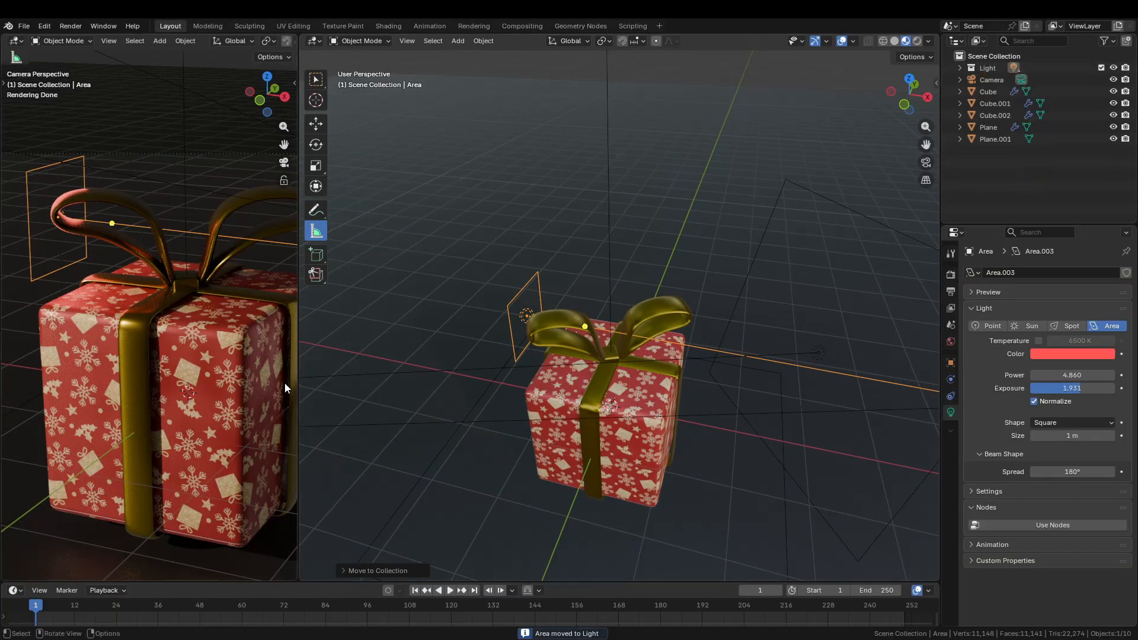
Rename the gift box body object as Present
{"action": "left_click", "coordinate": [646, 396]}
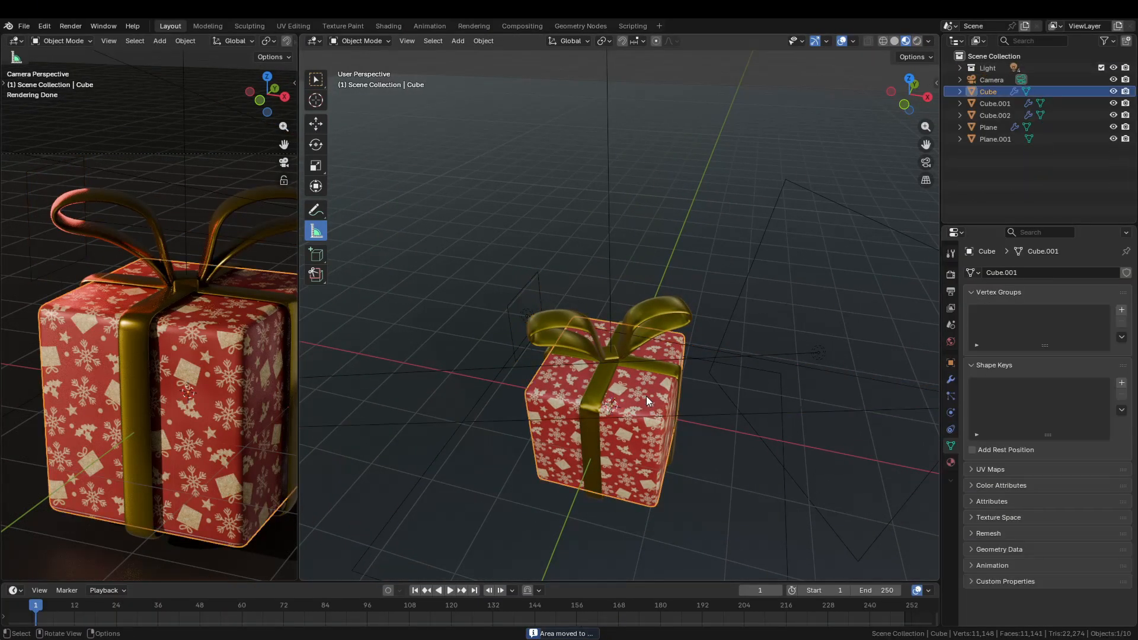
{"action": "left_click", "coordinate": [610, 355]}
{"action": "left_click", "coordinate": [616, 371]}
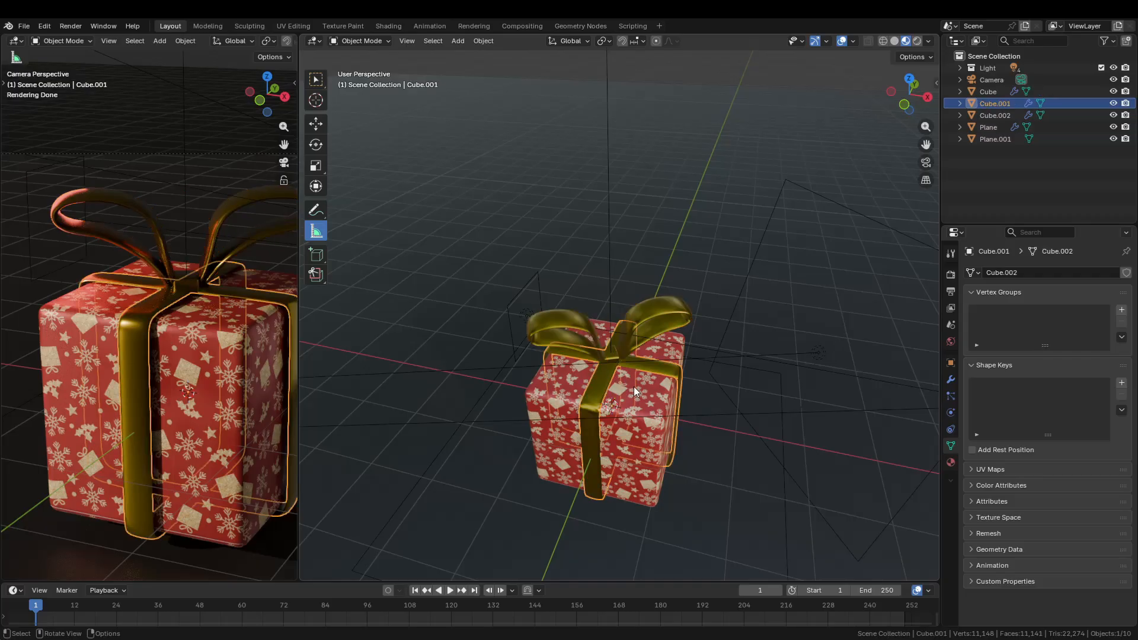
{"action": "left_click", "coordinate": [634, 386]}
{"action": "key", "text": "F2"}
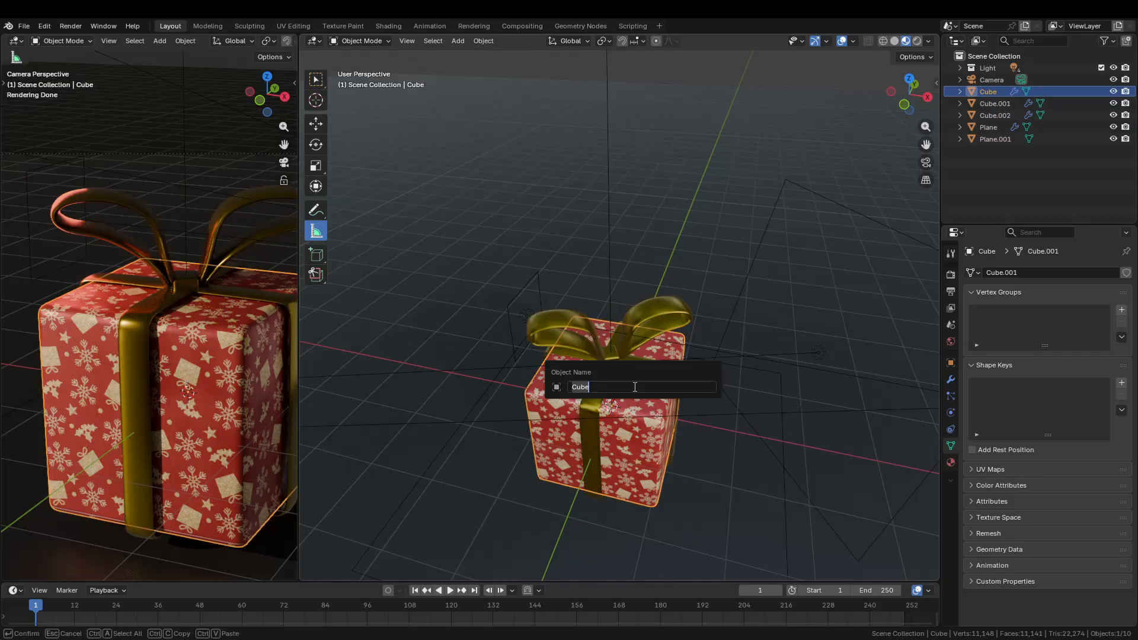
{"action": "key", "text": "Escape"}
{"action": "key", "text": "F2"}
{"action": "type", "text": "Present"}
{"action": "key", "text": "Return"}
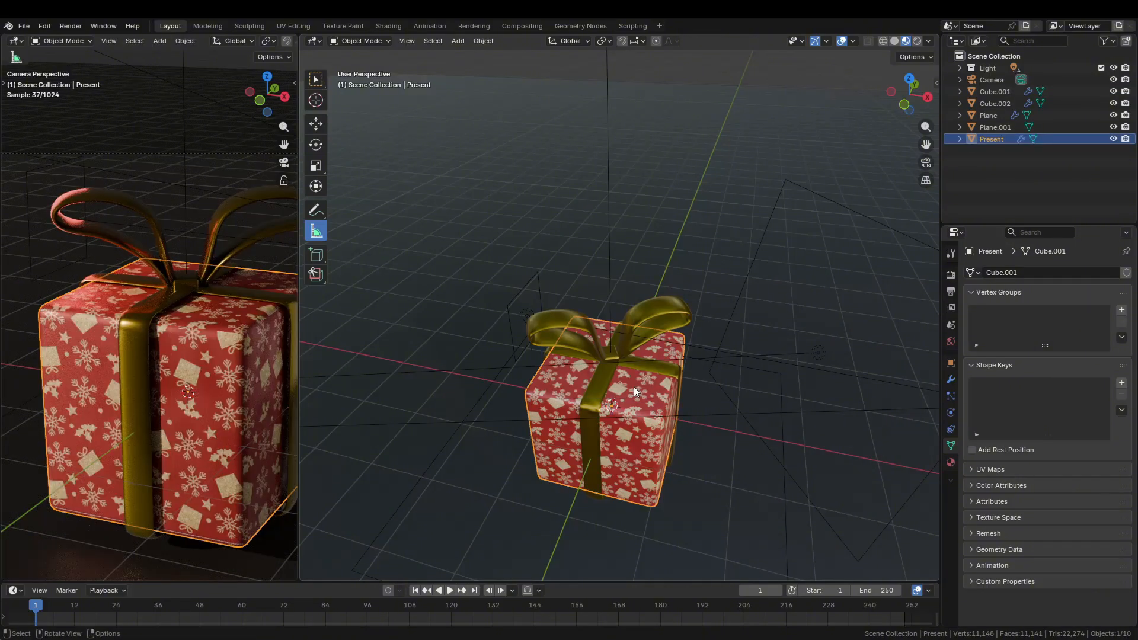
Rename the ribbon around the box as 1, the bow's centre knot as 2 and the bow loops as 3
{"action": "left_click", "coordinate": [593, 369]}
{"action": "key", "text": "F2"}
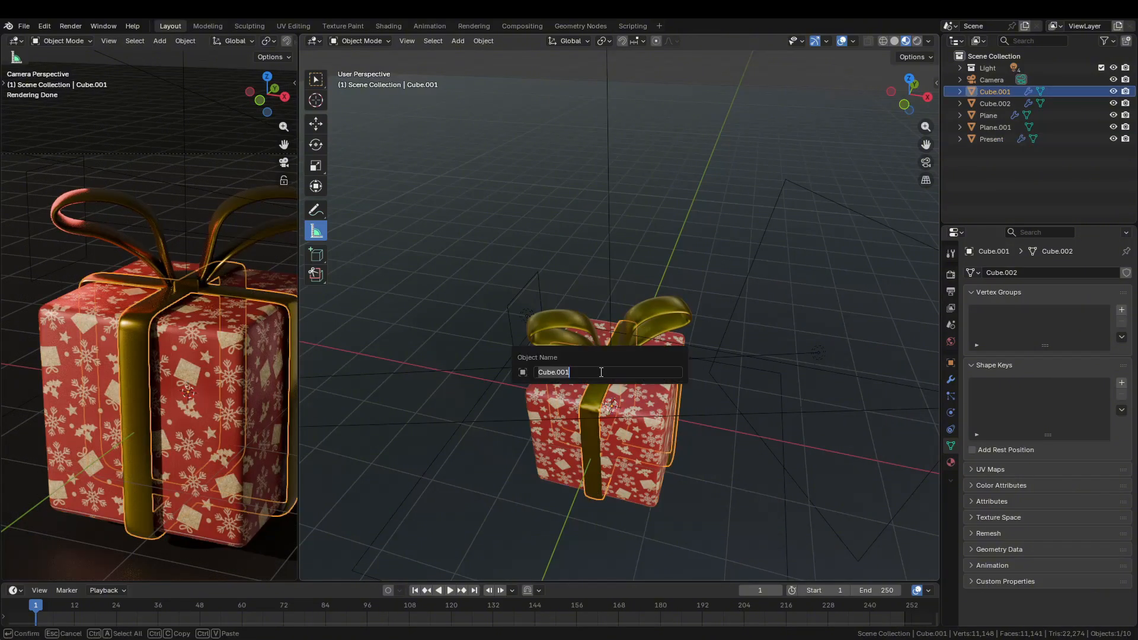
{"action": "type", "text": "1"}
{"action": "key", "text": "Return"}
{"action": "left_click", "coordinate": [609, 355]}
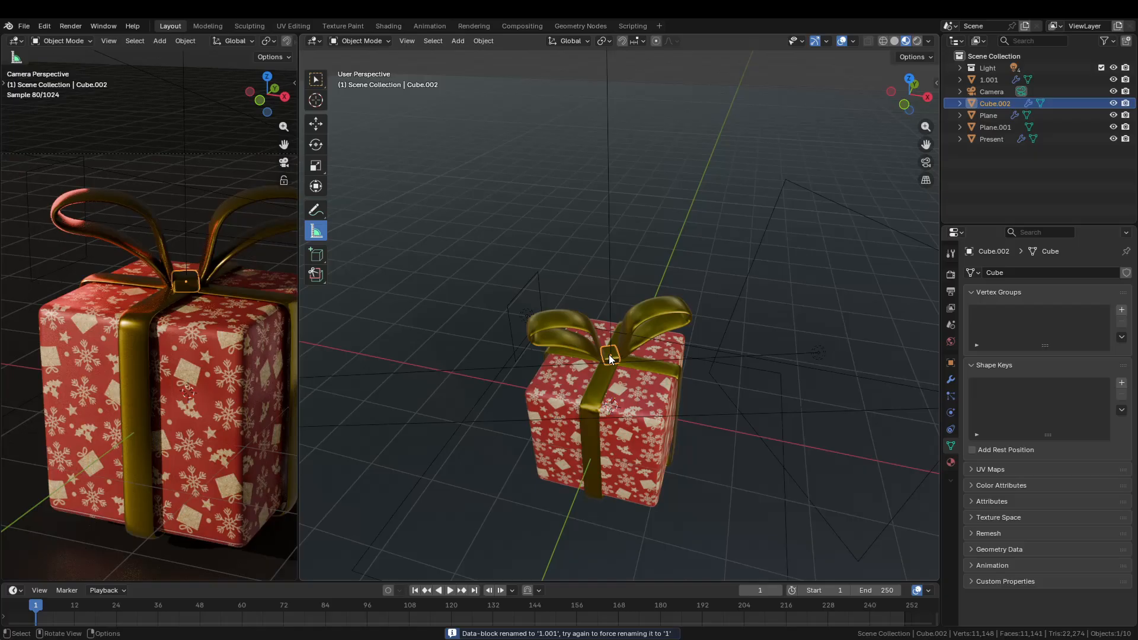
{"action": "key", "text": "F2"}
{"action": "type", "text": "2"}
{"action": "key", "text": "Return"}
{"action": "left_click", "coordinate": [647, 320]}
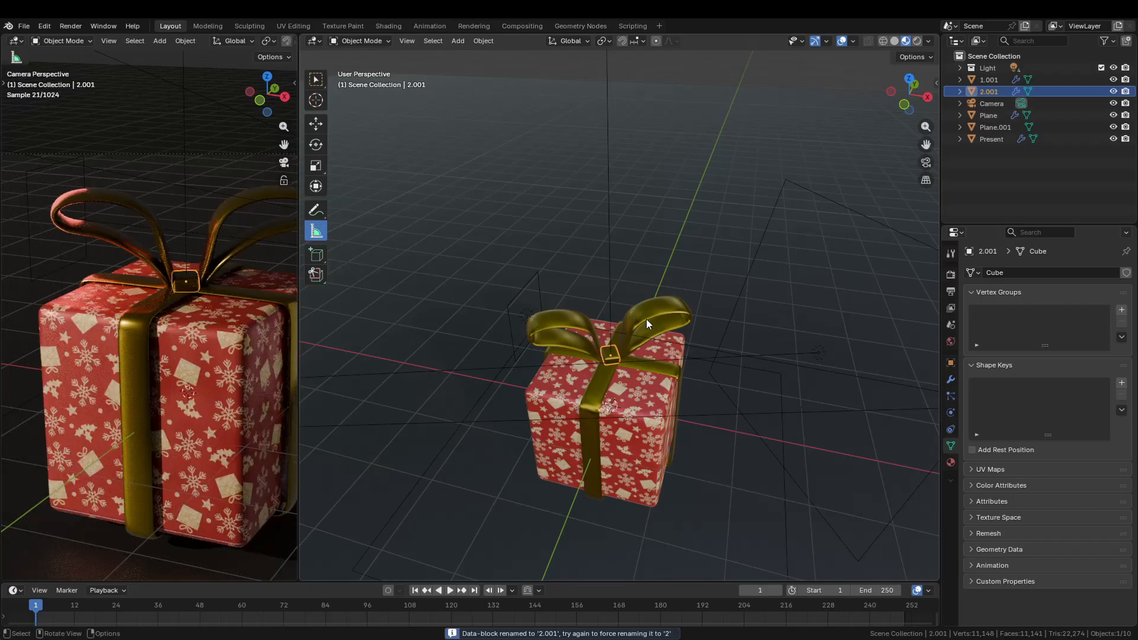
{"action": "key", "text": "F2"}
{"action": "type", "text": "3"}
{"action": "key", "text": "Return"}
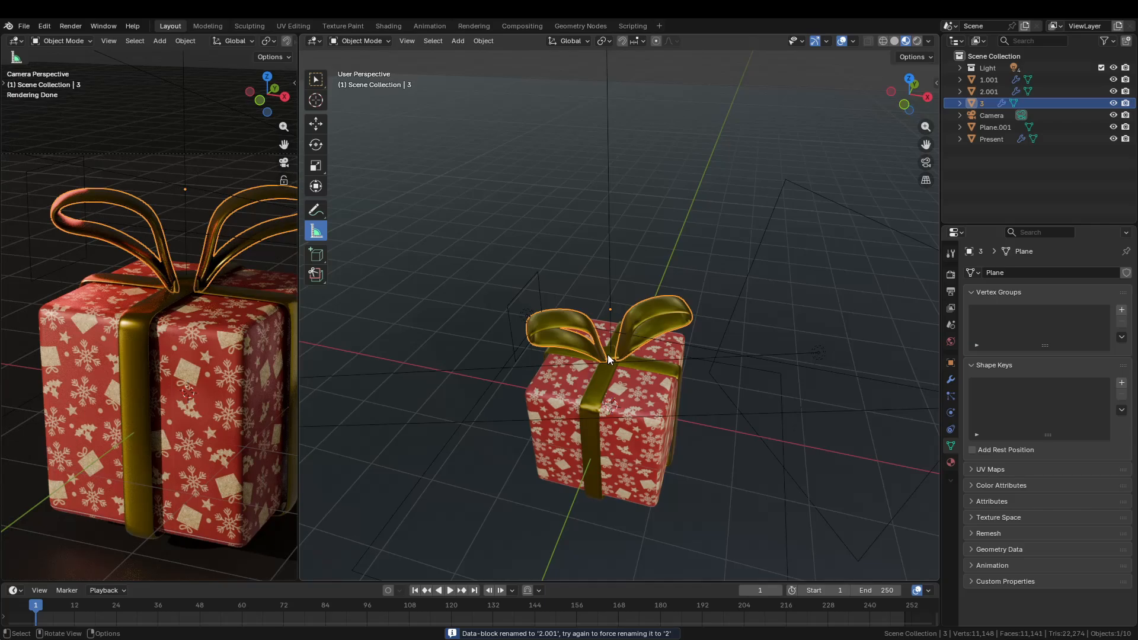
Expand the Light collection and compare the numbered lights with the numbered gift parts to find conflicting names
{"action": "left_click", "coordinate": [599, 396]}
{"action": "left_click", "coordinate": [598, 395]}
{"action": "left_click", "coordinate": [599, 395]}
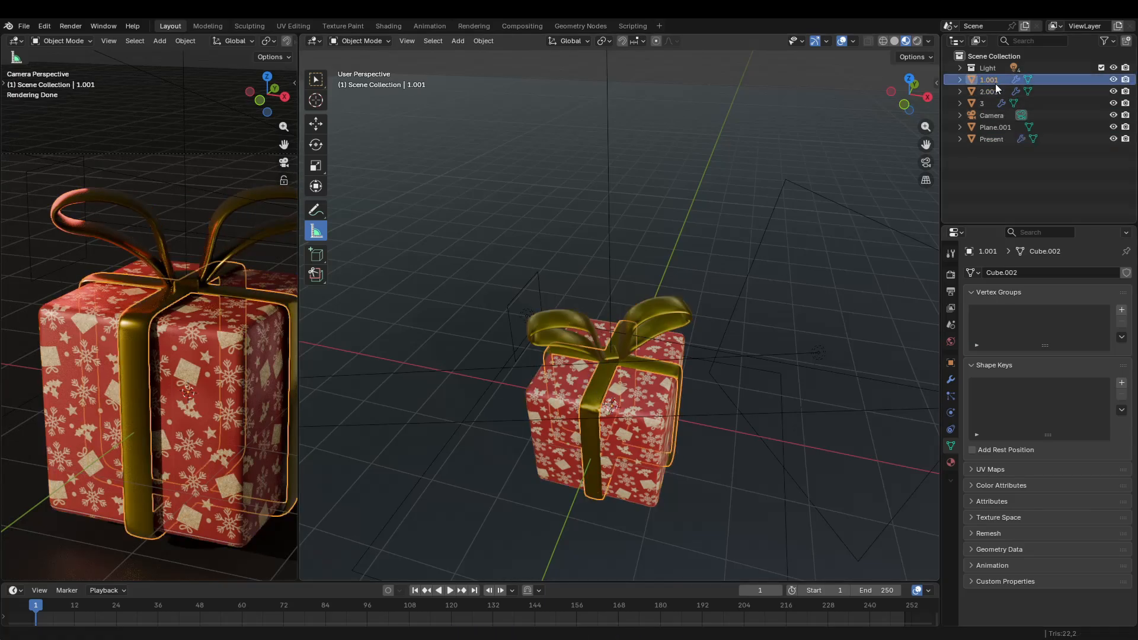
{"action": "left_click", "coordinate": [960, 67]}
{"action": "left_click", "coordinate": [996, 92]}
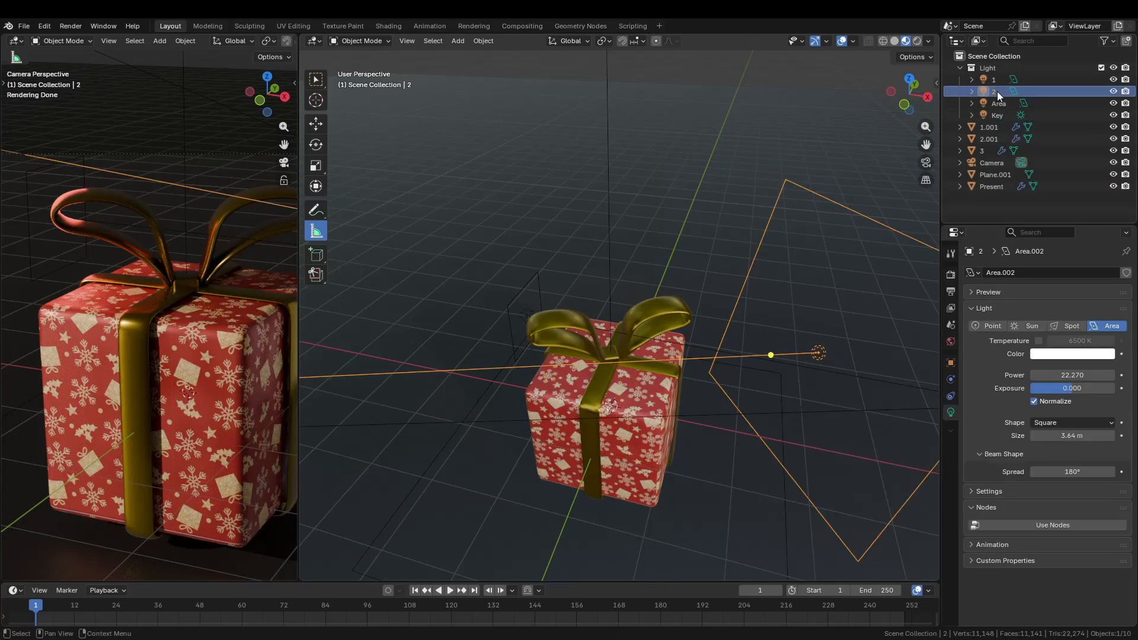
{"action": "left_click", "coordinate": [997, 79]}
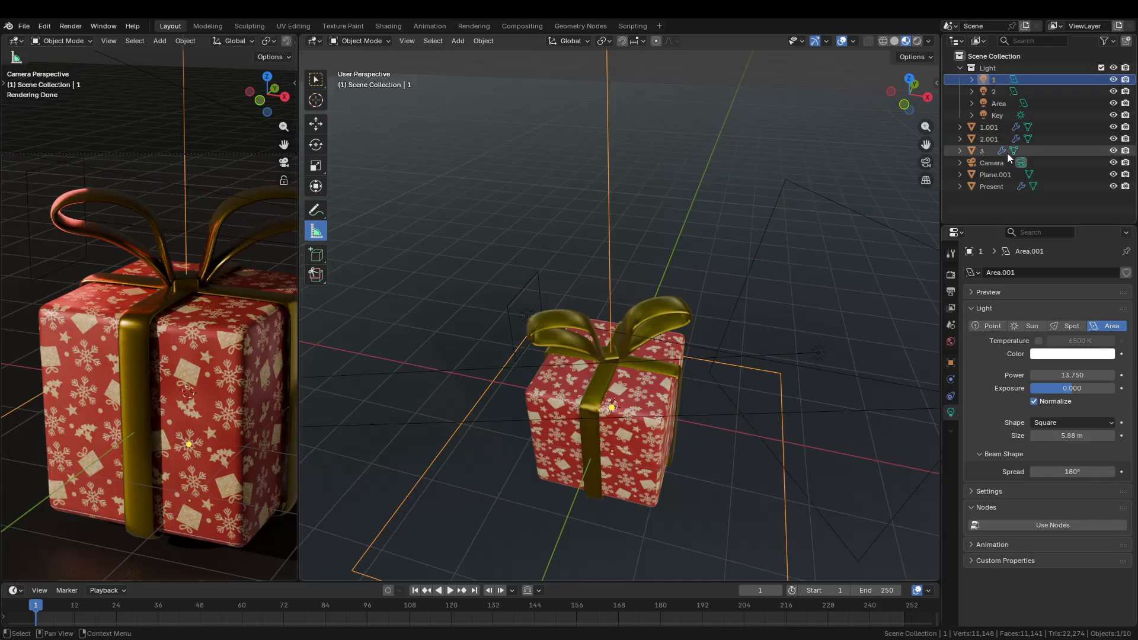
{"action": "left_click", "coordinate": [990, 128]}
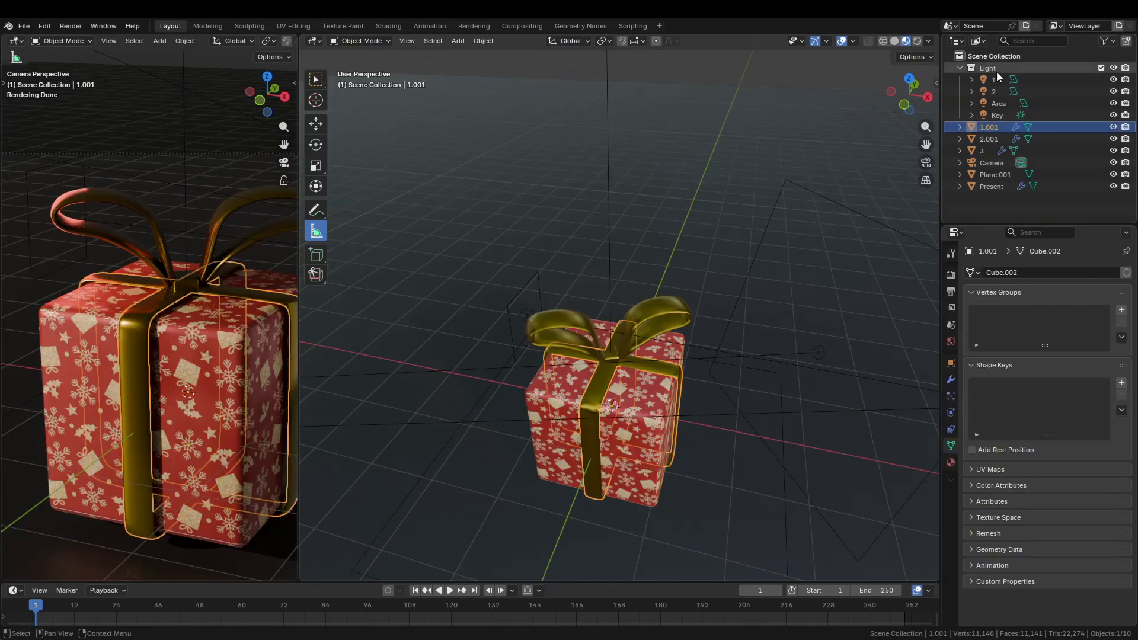
{"action": "left_click", "coordinate": [994, 80]}
{"action": "left_click", "coordinate": [972, 127]}
Rename the area lights 1 and 2 in the Light collection as L1 and L2
{"action": "double_click", "coordinate": [998, 79]}
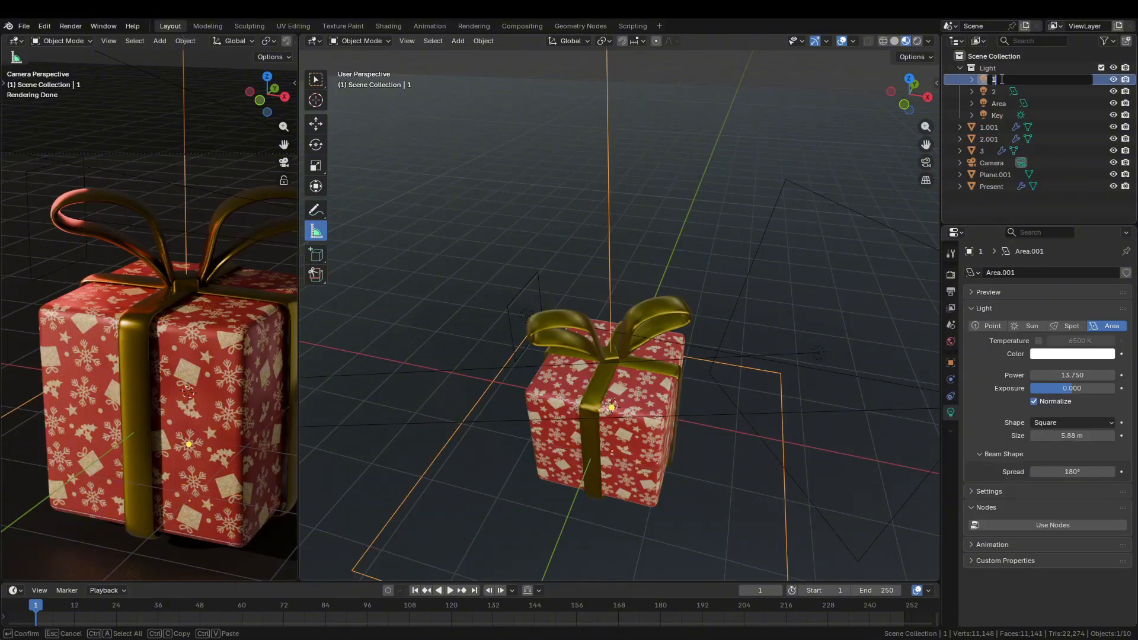
{"action": "type", "text": "L1"}
{"action": "key", "text": "Return"}
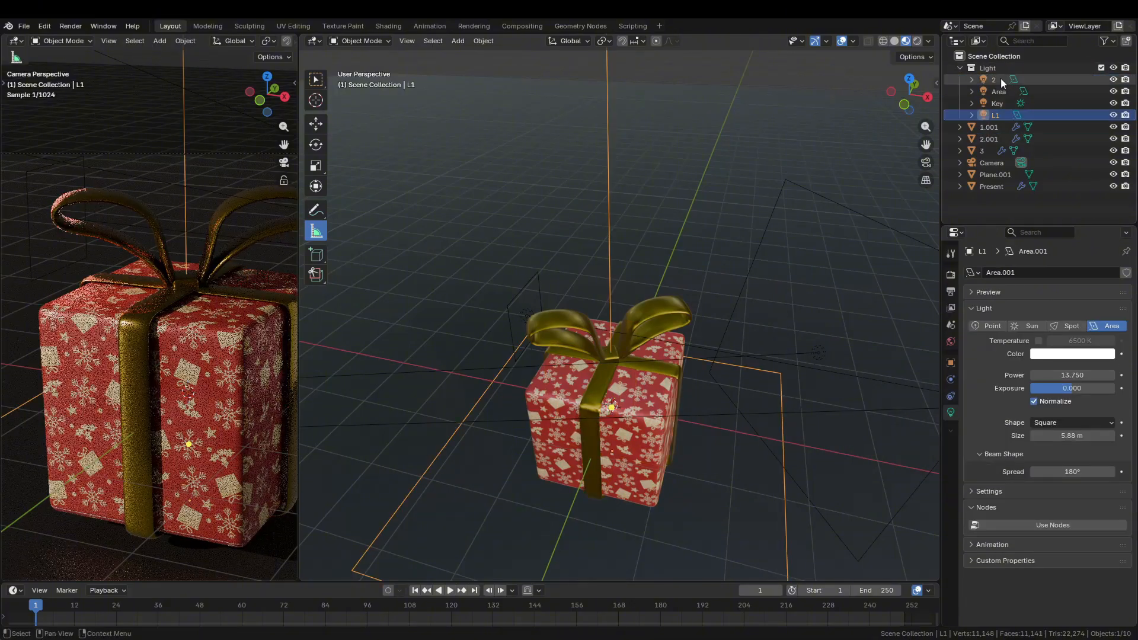
{"action": "double_click", "coordinate": [998, 79]}
{"action": "type", "text": "L"}
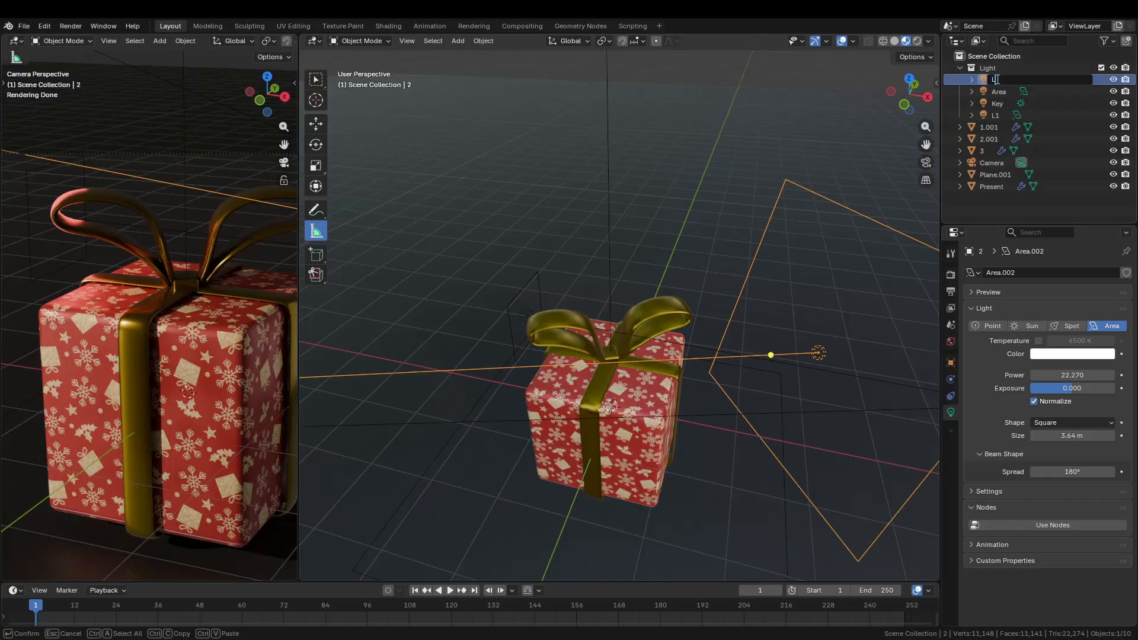
{"action": "type", "text": "2"}
{"action": "key", "text": "Return"}
Rename the ribbon around the box as P1, the bow's centre knot as P2 and the bow loops as P3
{"action": "double_click", "coordinate": [987, 127]}
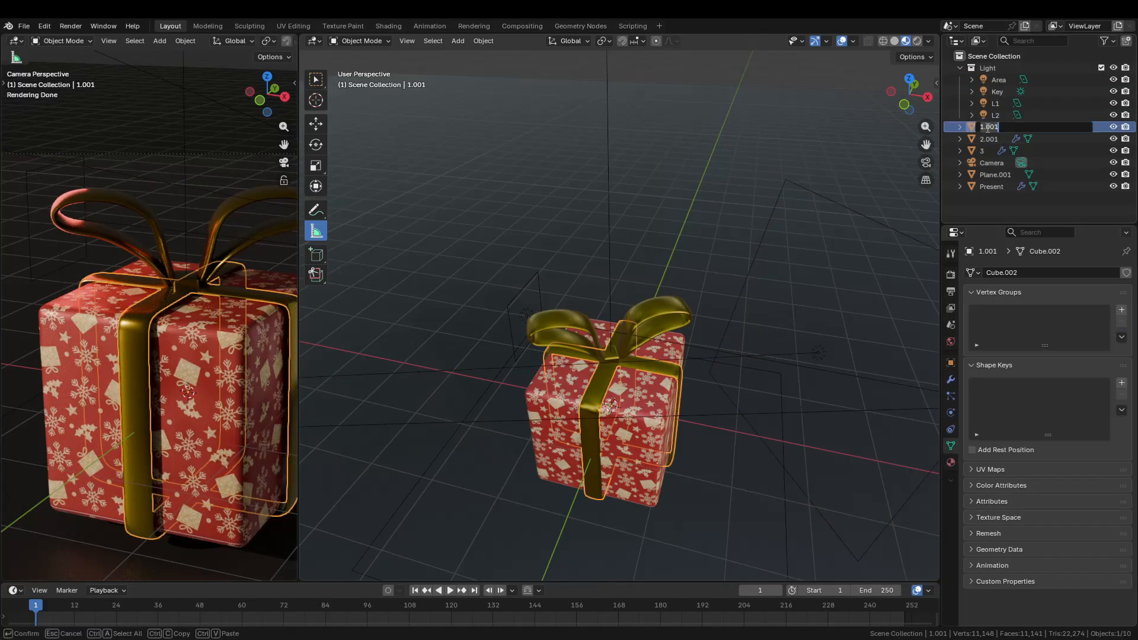
{"action": "type", "text": "P1"}
{"action": "key", "text": "Return"}
{"action": "double_click", "coordinate": [987, 126]}
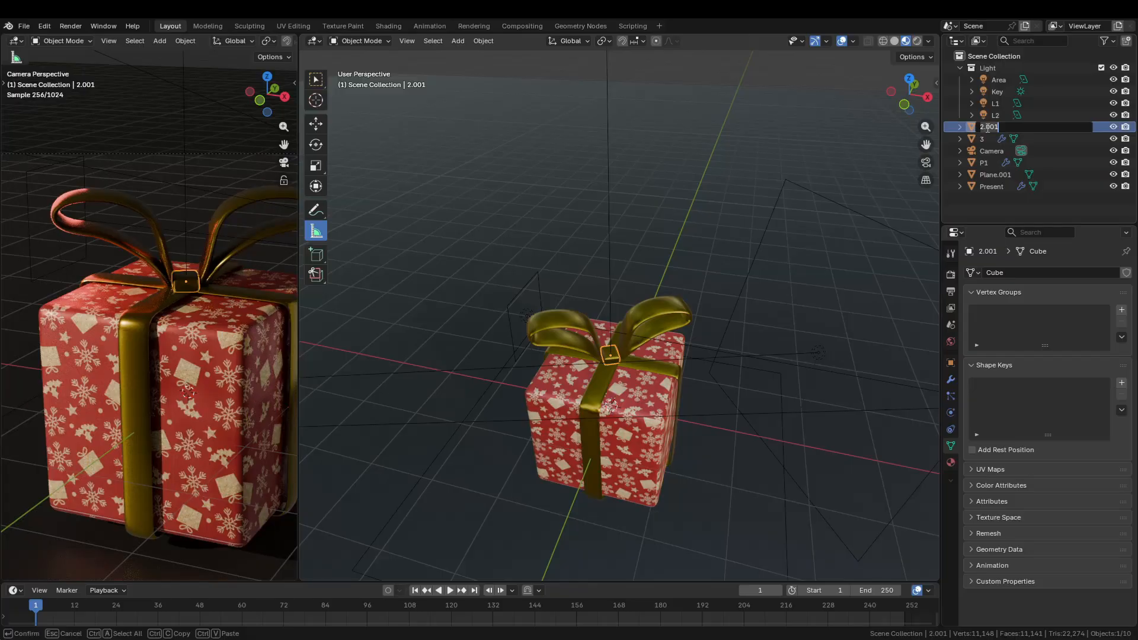
{"action": "type", "text": "P2"}
{"action": "key", "text": "Return"}
{"action": "double_click", "coordinate": [987, 127]}
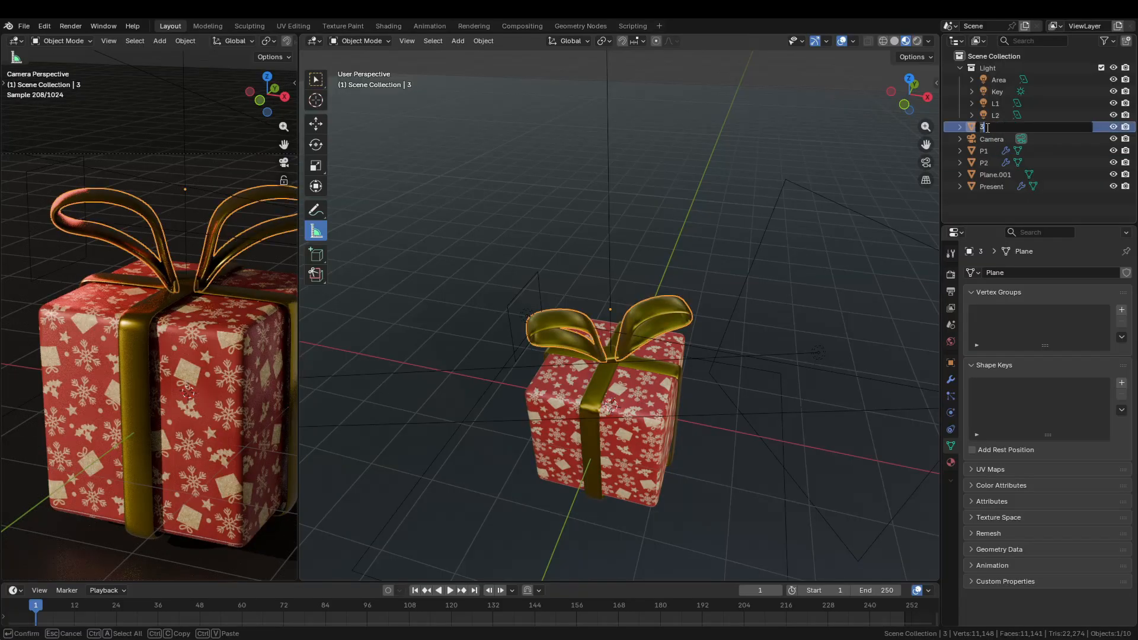
{"action": "type", "text": "P3"}
{"action": "key", "text": "Return"}
{"action": "left_click", "coordinate": [1075, 138]}
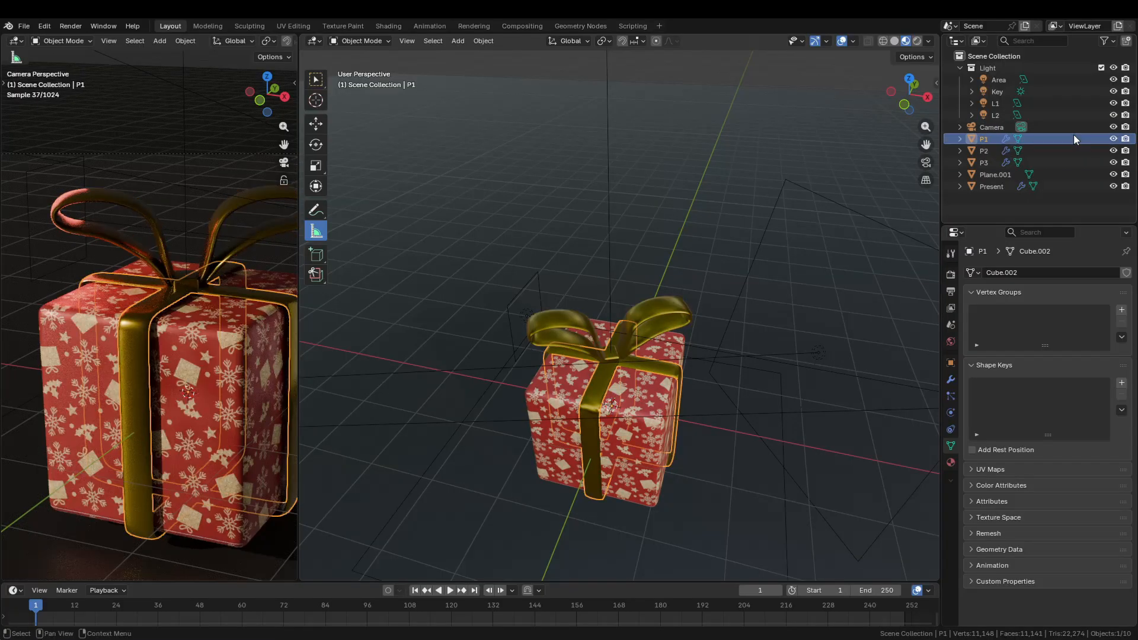
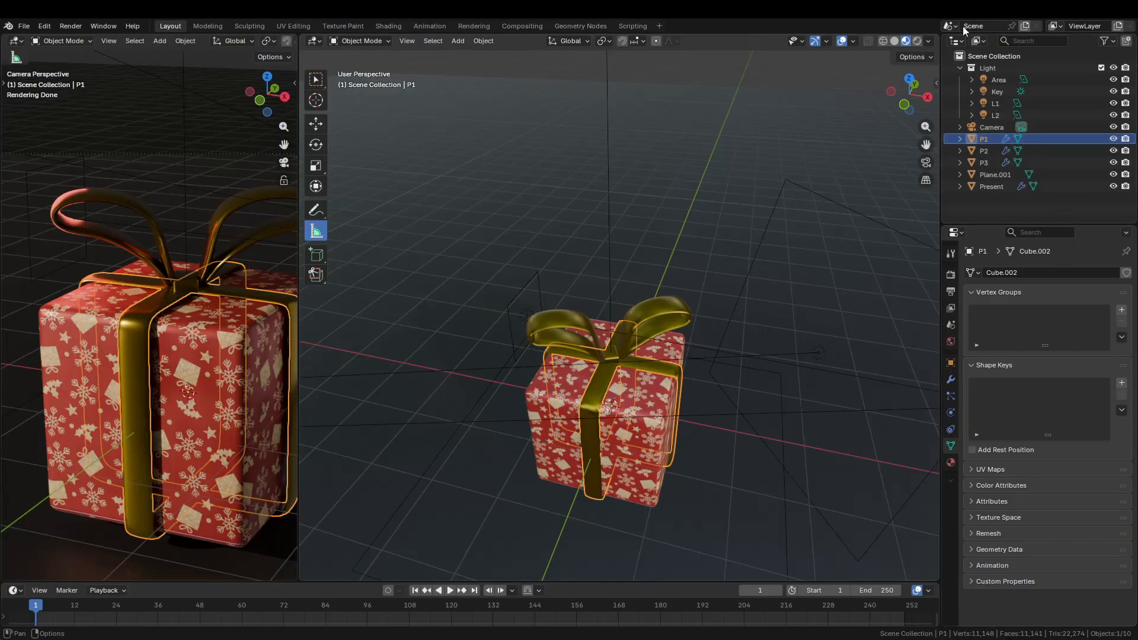
Create a new collection in the scene for the gift parts
{"action": "left_click", "coordinate": [991, 203]}
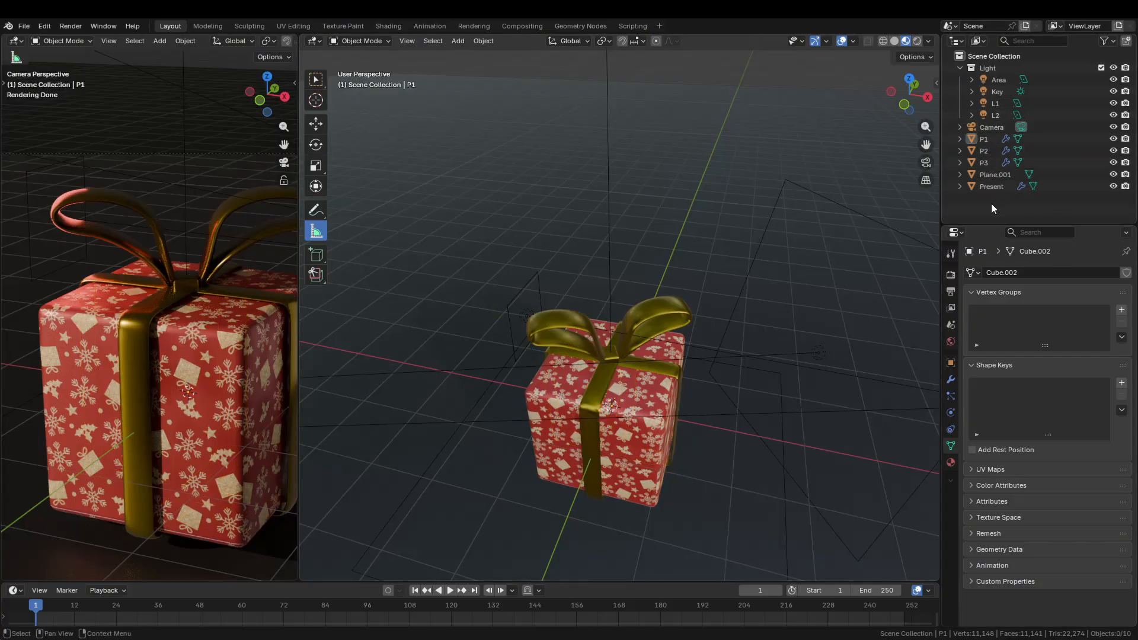
{"action": "right_click", "coordinate": [992, 203]}
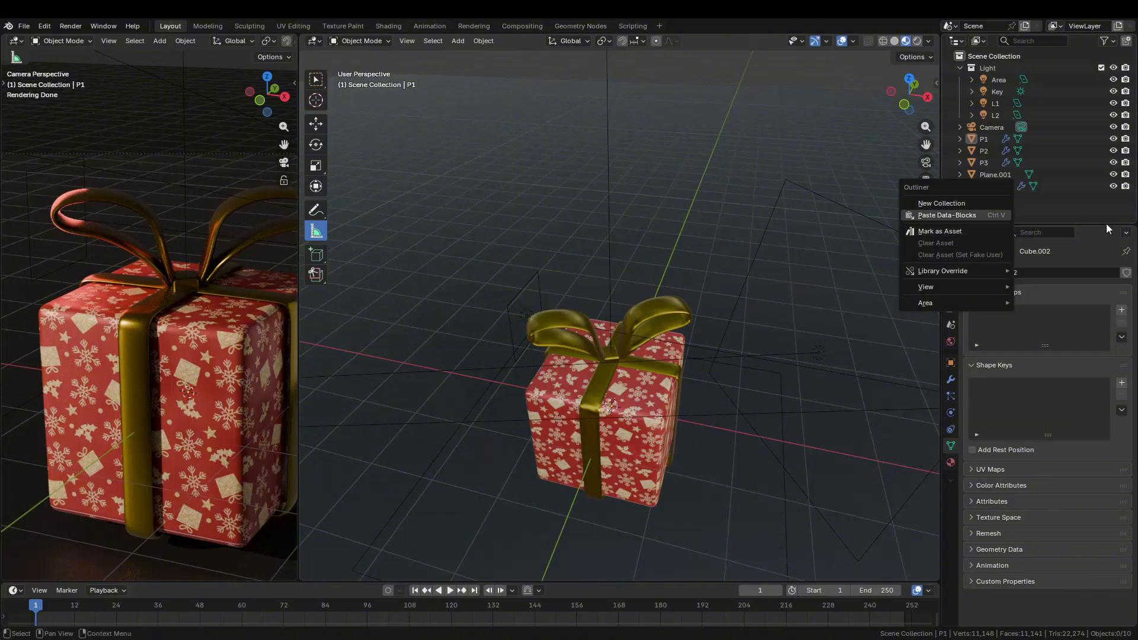
{"action": "left_click", "coordinate": [987, 139]}
{"action": "right_click", "coordinate": [987, 137]}
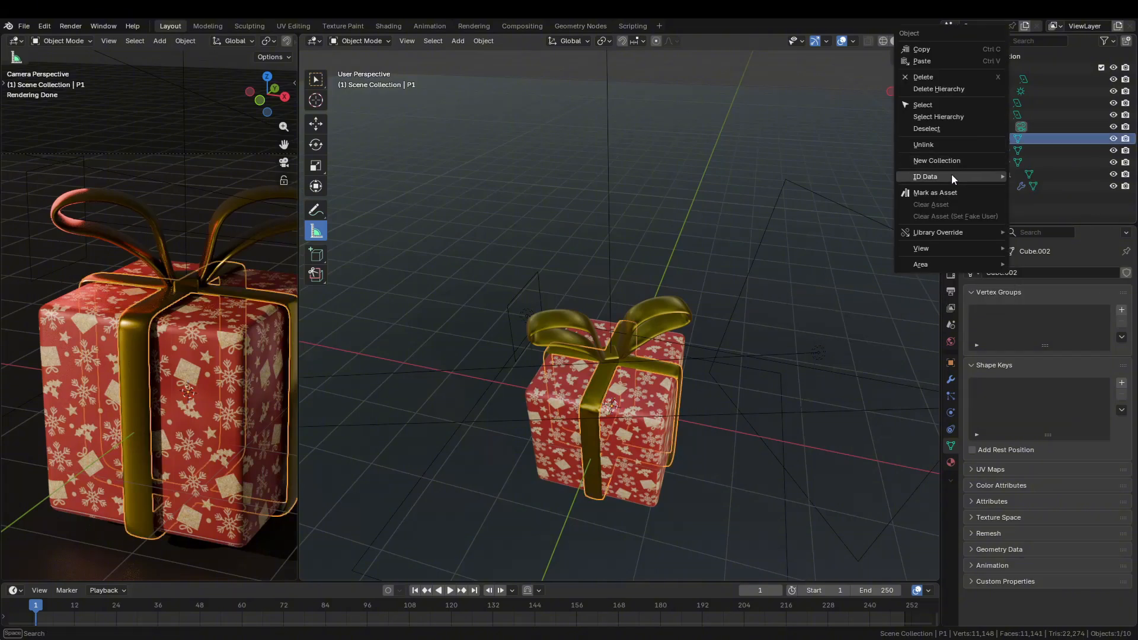
{"action": "left_click", "coordinate": [942, 191]}
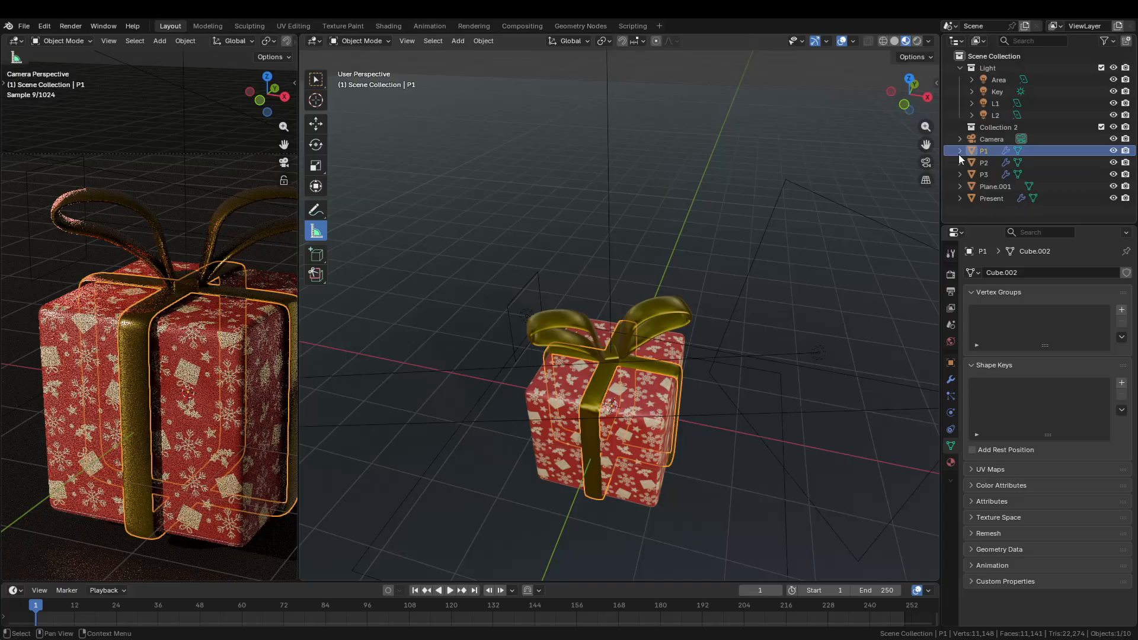
Name the new collection Pre and place the P1 ribbon and P2 knot in it
{"action": "left_click_drag", "start_coordinate": [974, 149], "coordinate": [994, 125]}
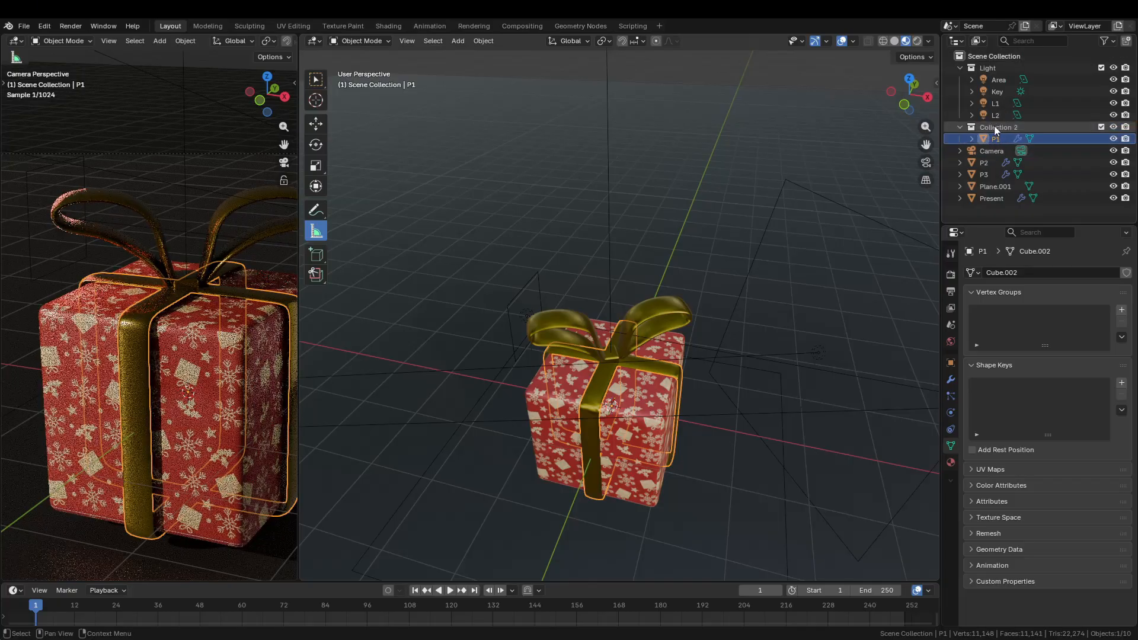
{"action": "double_click", "coordinate": [994, 125]}
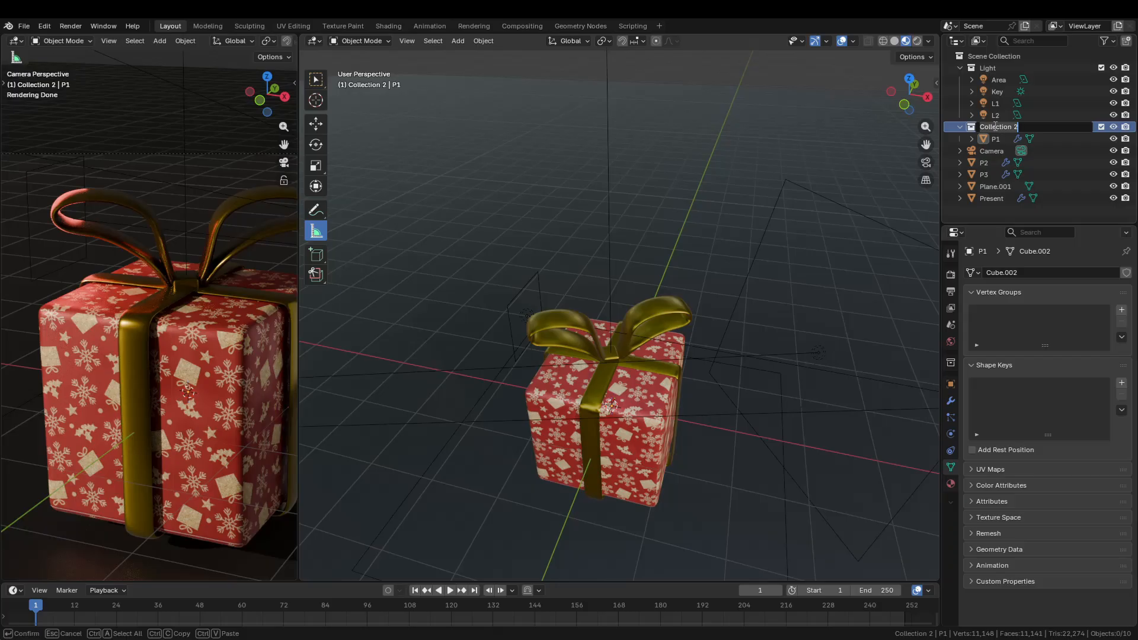
{"action": "type", "text": "Pre"}
{"action": "key", "text": "Return"}
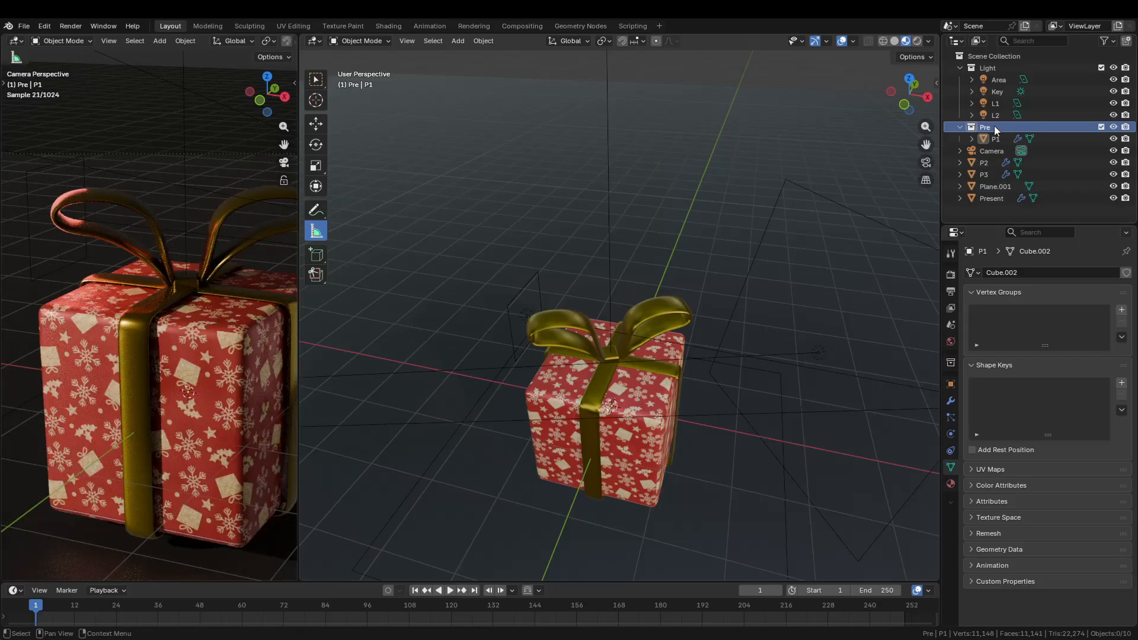
{"action": "left_click_drag", "start_coordinate": [980, 161], "coordinate": [1003, 129]}
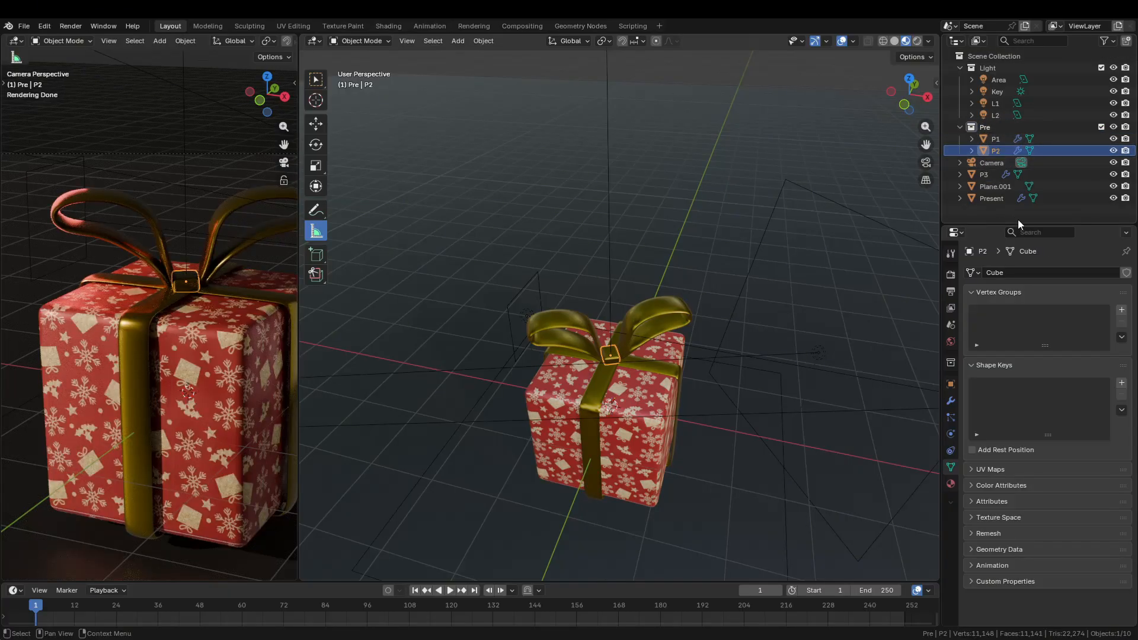
{"action": "left_click_drag", "start_coordinate": [1019, 218], "coordinate": [980, 180]}
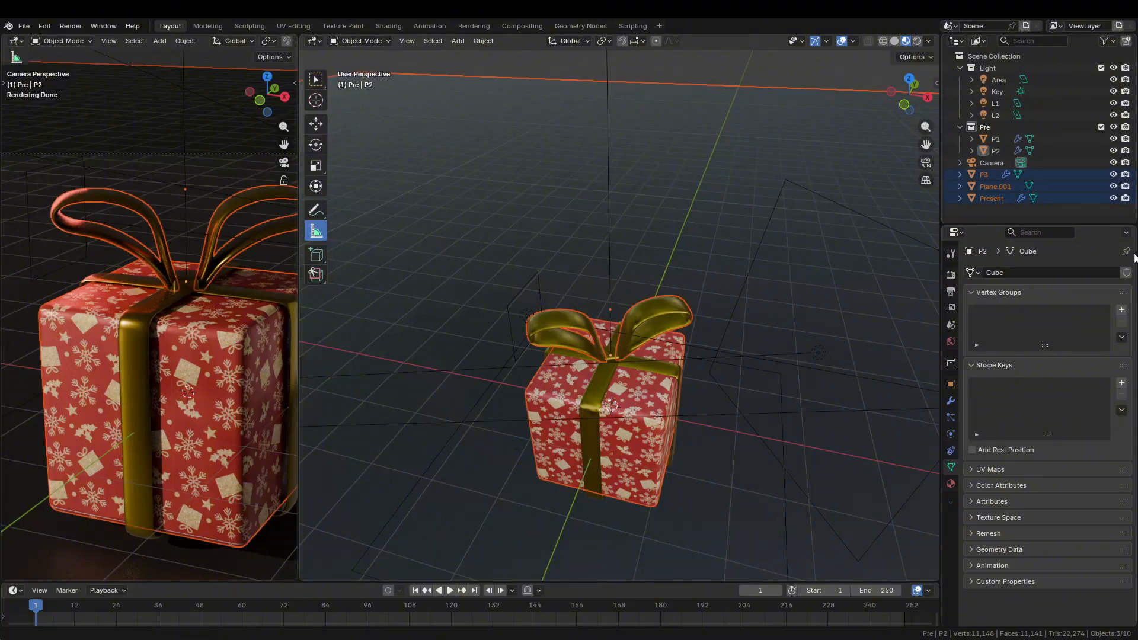
{"action": "key", "text": "Tab"}
{"action": "key", "text": "Tab"}
{"action": "left_click", "coordinate": [986, 173]}
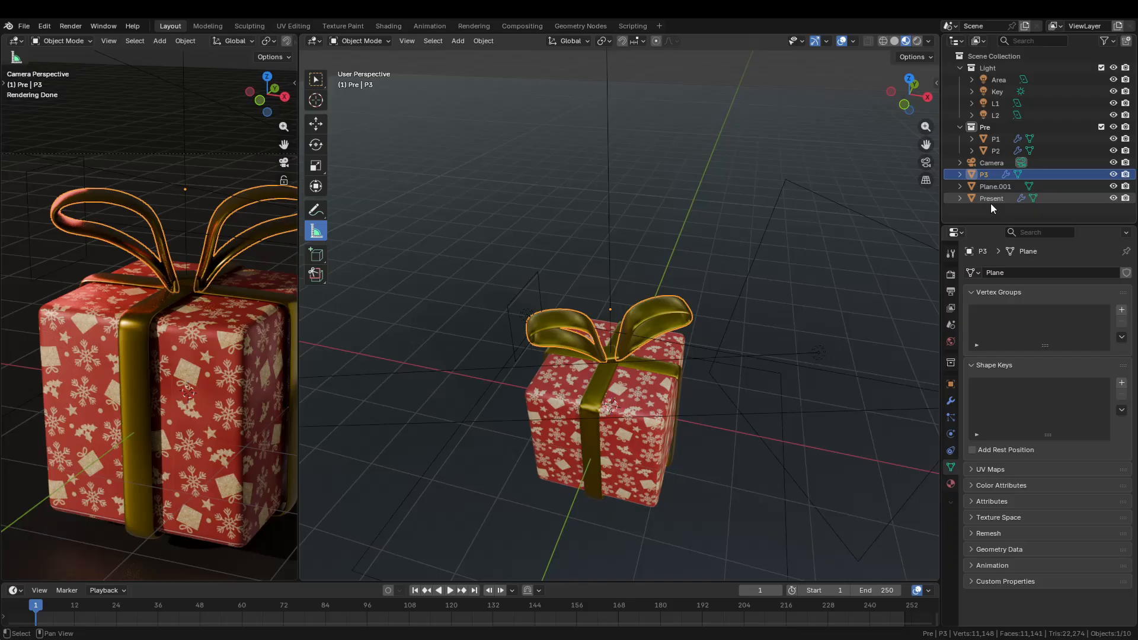
{"action": "left_click_drag", "start_coordinate": [991, 203], "coordinate": [987, 173]}
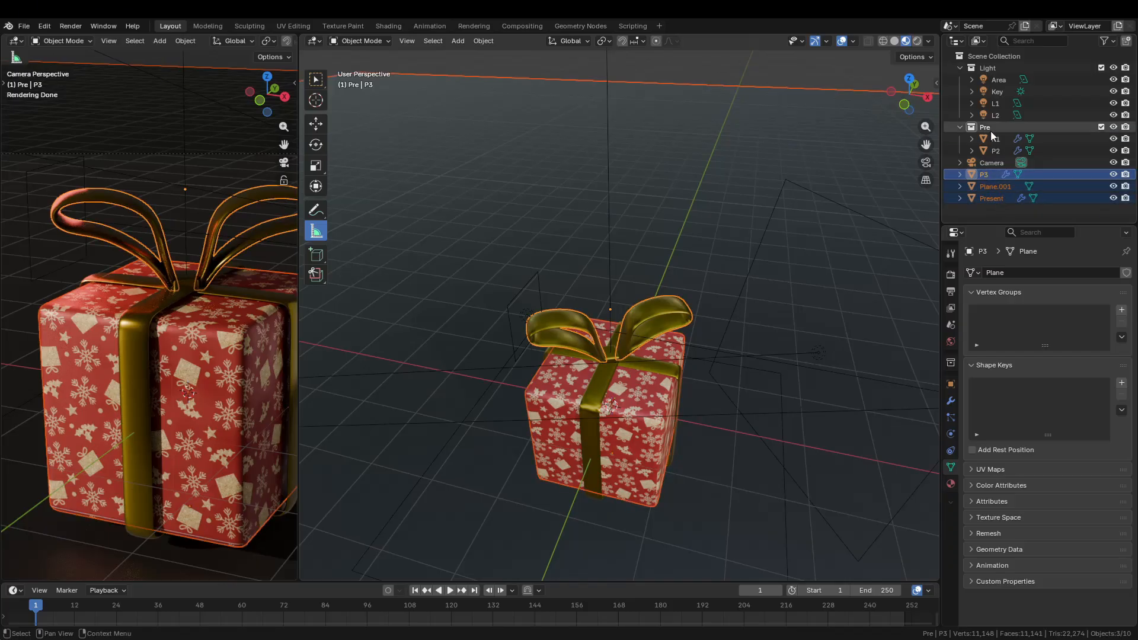
{"action": "left_click", "coordinate": [997, 81]}
{"action": "left_click", "coordinate": [988, 198], "text": "shift"}
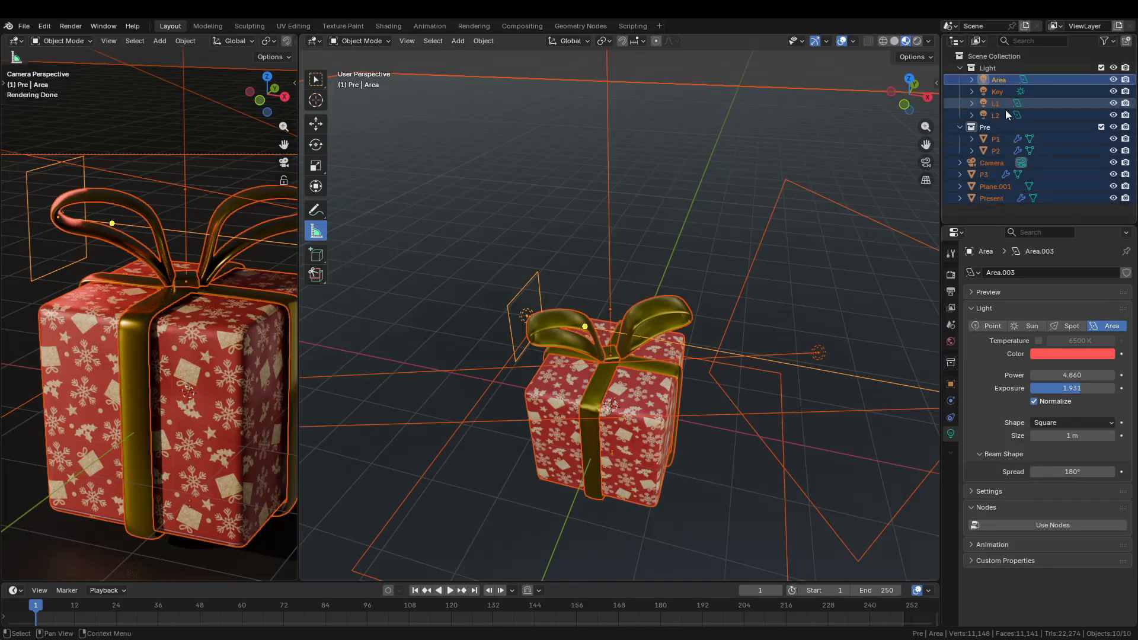
{"action": "left_click", "coordinate": [996, 199]}
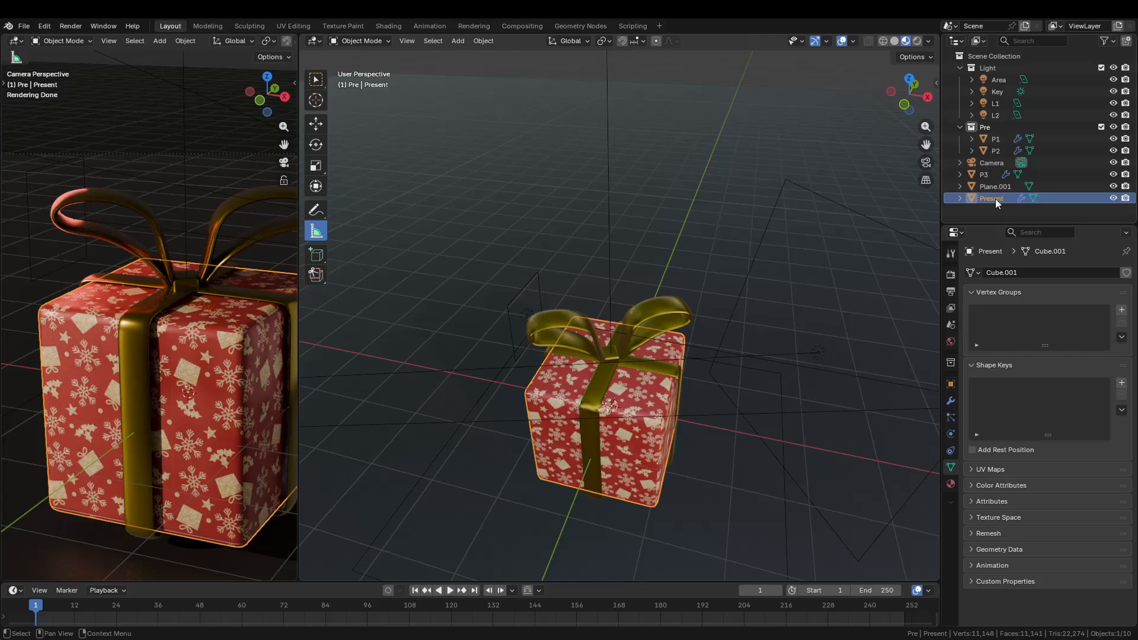
Move the P3 bow loops and the Present box into the Pre collection
{"action": "left_click", "coordinate": [990, 175]}
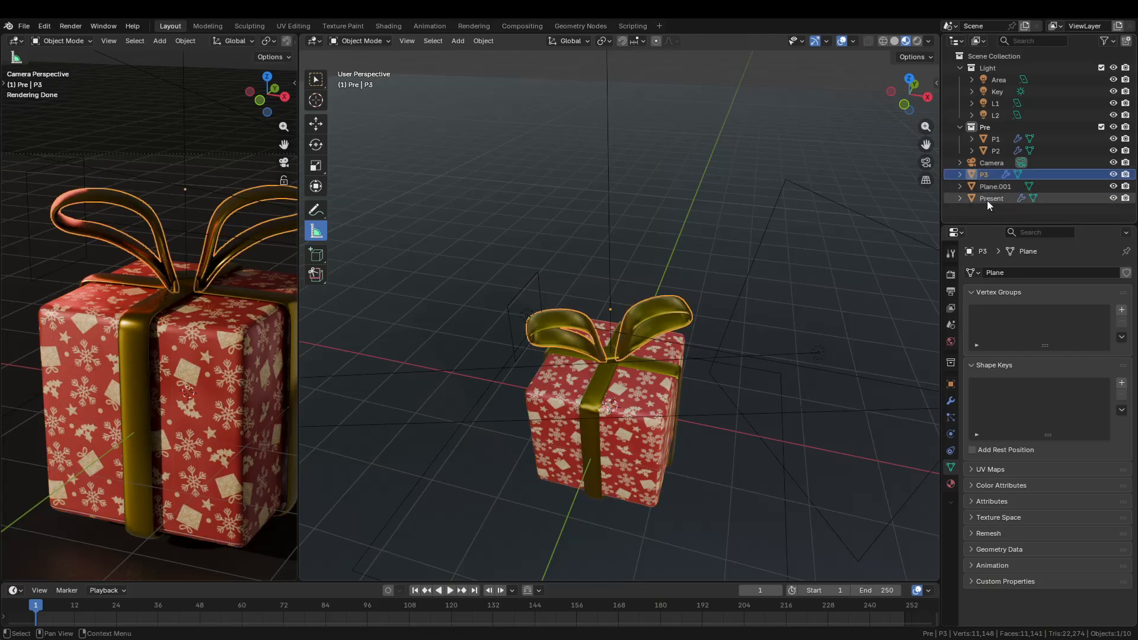
{"action": "left_click", "coordinate": [998, 198], "text": "ctrl"}
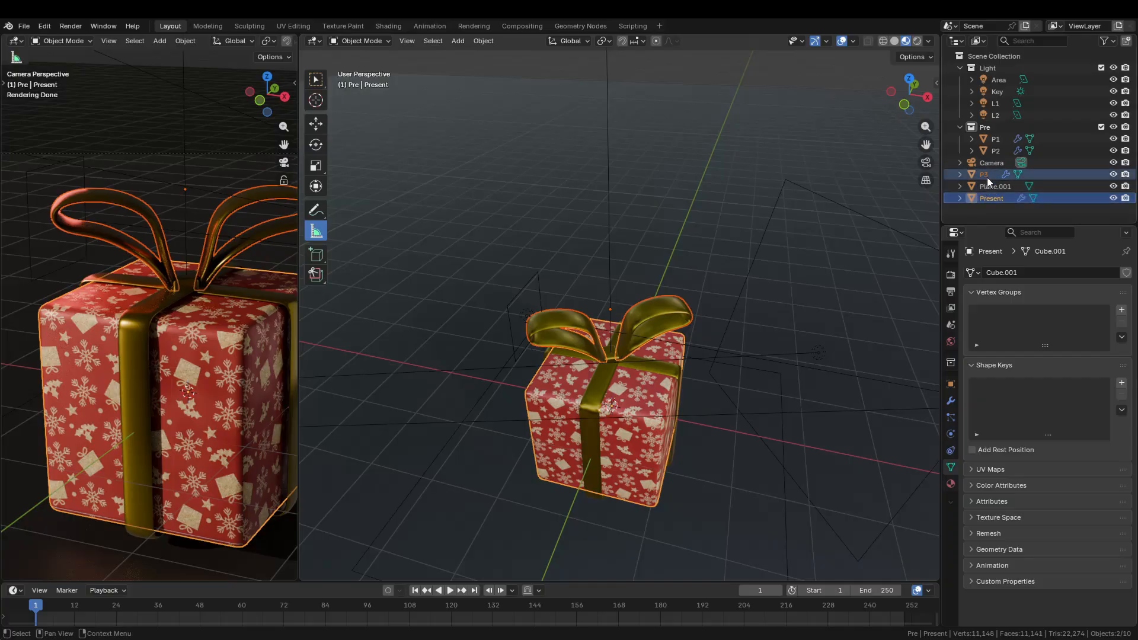
{"action": "left_click", "coordinate": [989, 103], "text": "ctrl"}
{"action": "left_click", "coordinate": [991, 91], "text": "ctrl"}
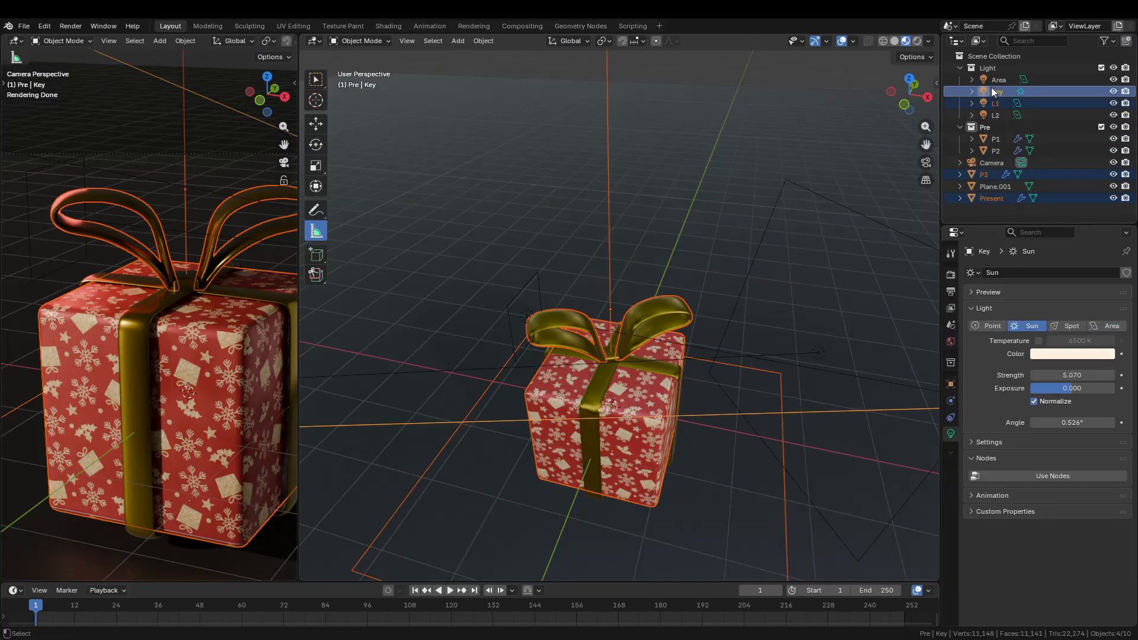
{"action": "left_click", "coordinate": [995, 79], "text": "ctrl"}
{"action": "left_click", "coordinate": [985, 173]}
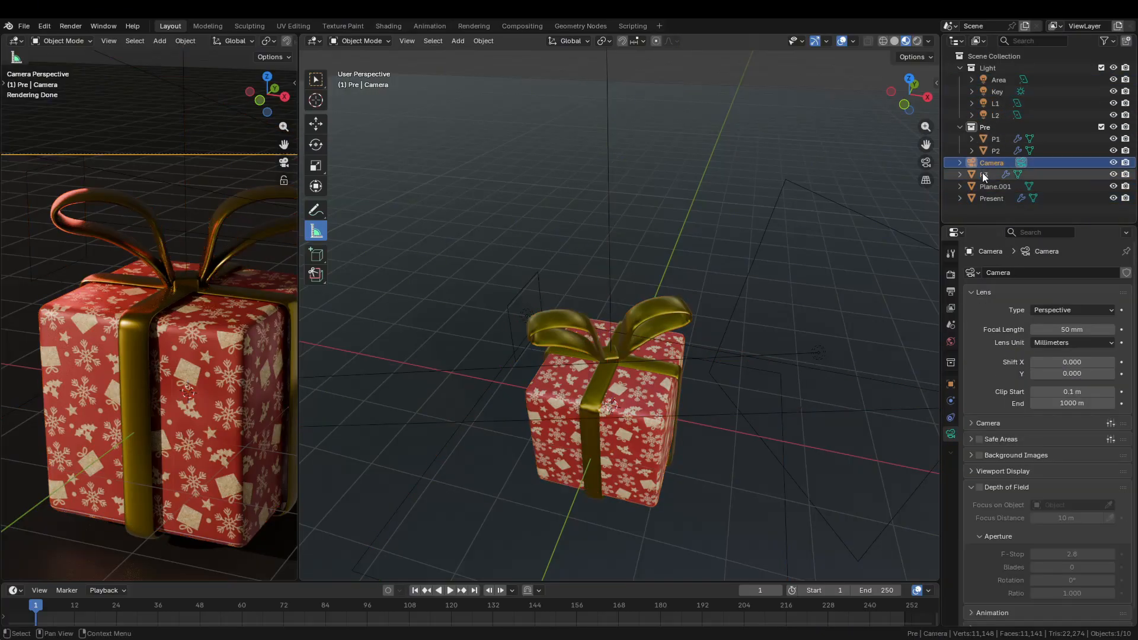
{"action": "left_click", "coordinate": [1002, 199], "text": "ctrl"}
{"action": "left_click_drag", "start_coordinate": [982, 173], "coordinate": [996, 131]}
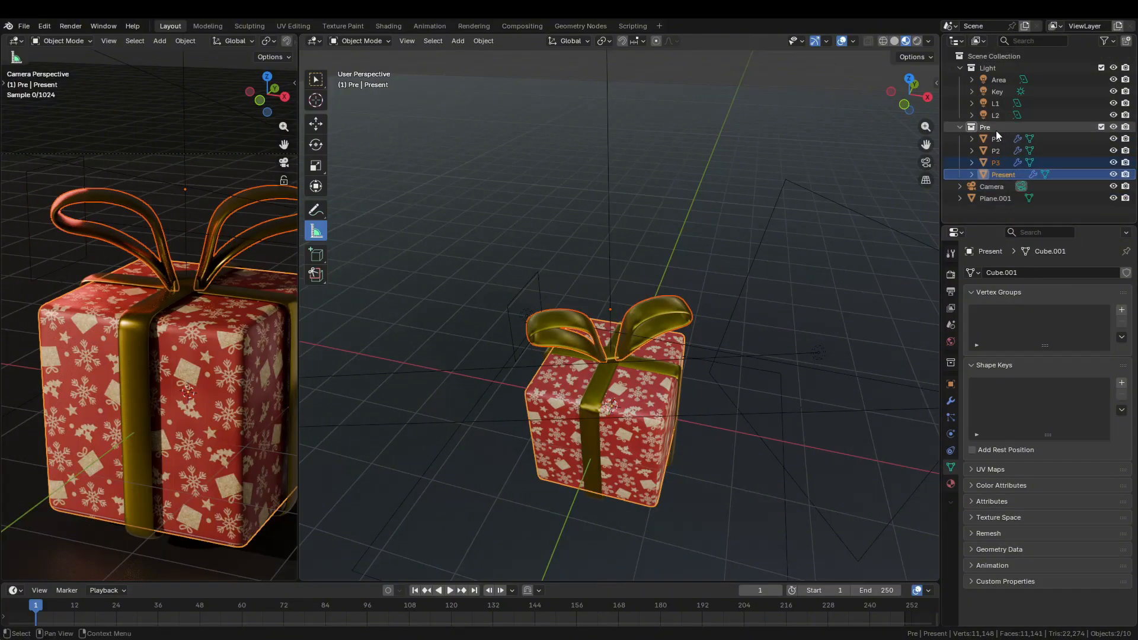
Check the Pre collection by hiding and showing it and viewing its members, then leave it collapsed
{"action": "left_click", "coordinate": [960, 127]}
{"action": "left_click", "coordinate": [1114, 127]}
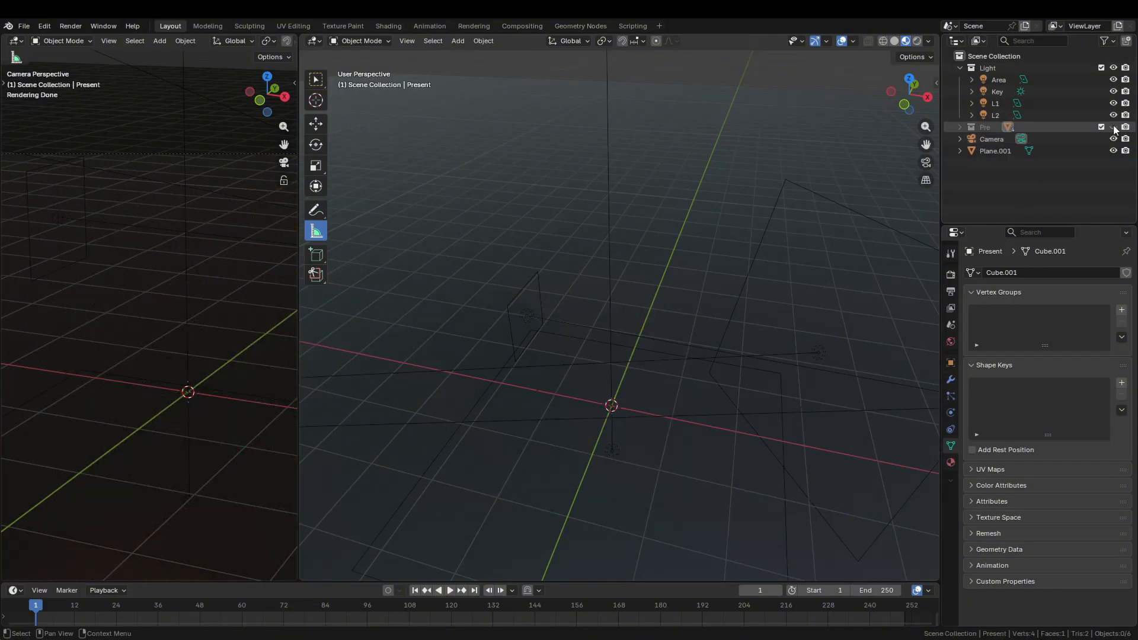
{"action": "left_click", "coordinate": [1114, 126]}
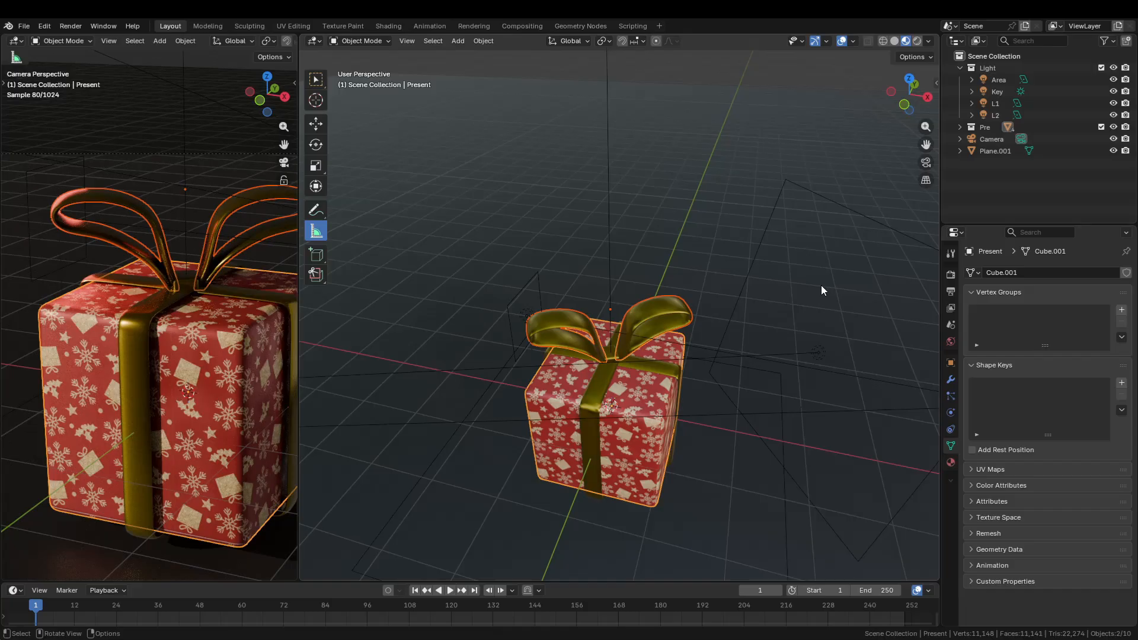
{"action": "left_click", "coordinate": [987, 126]}
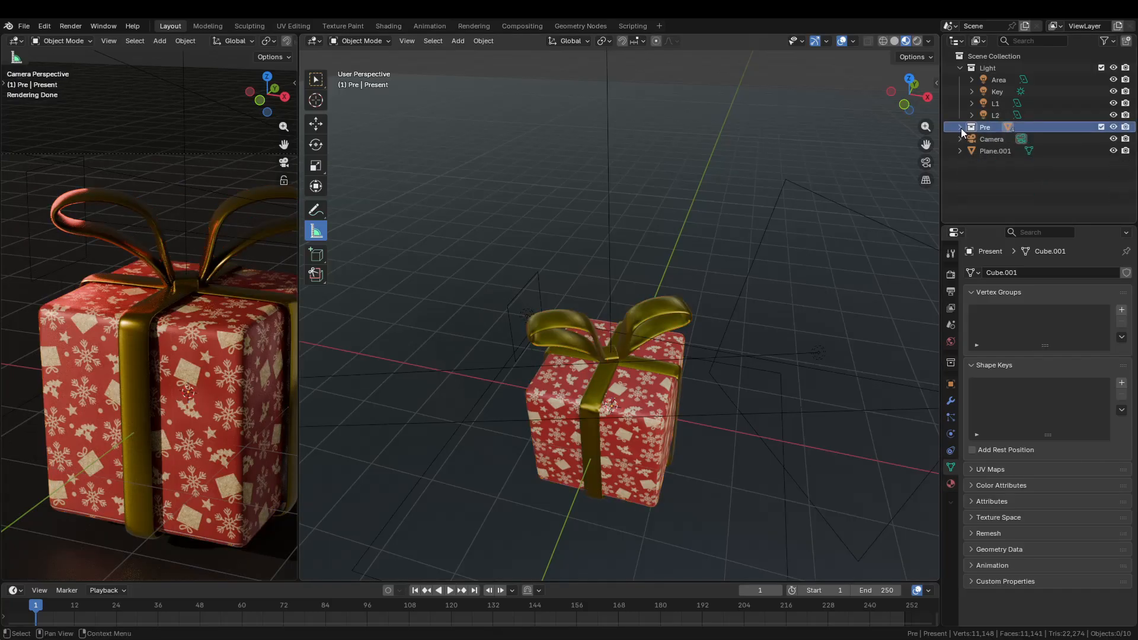
{"action": "left_click", "coordinate": [960, 127]}
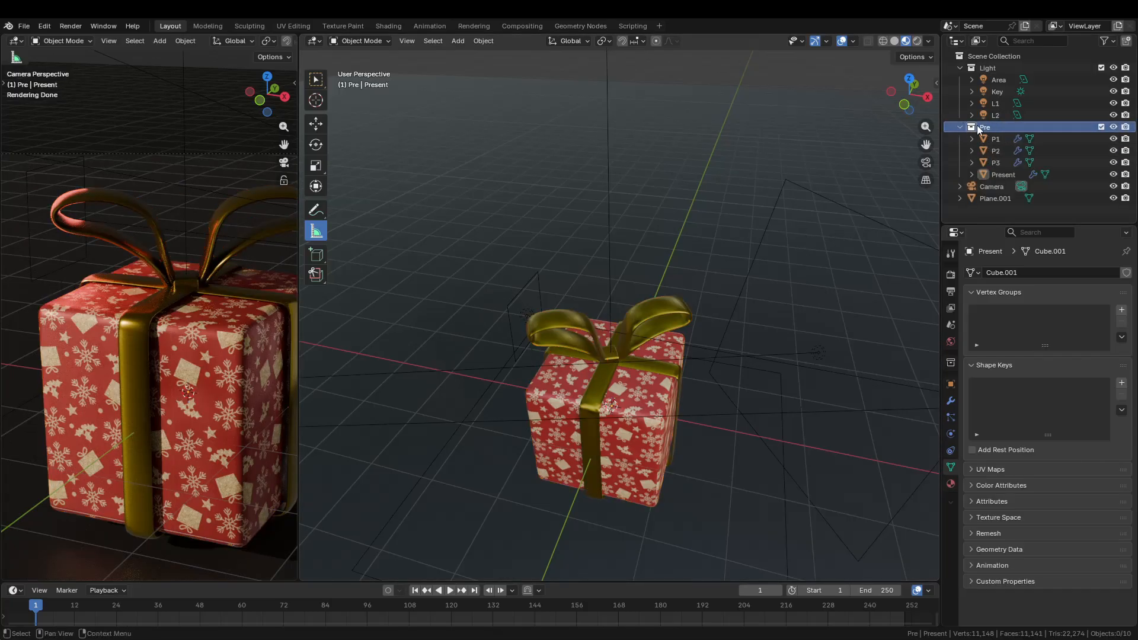
{"action": "left_click", "coordinate": [961, 128]}
{"action": "left_click", "coordinate": [983, 140]}
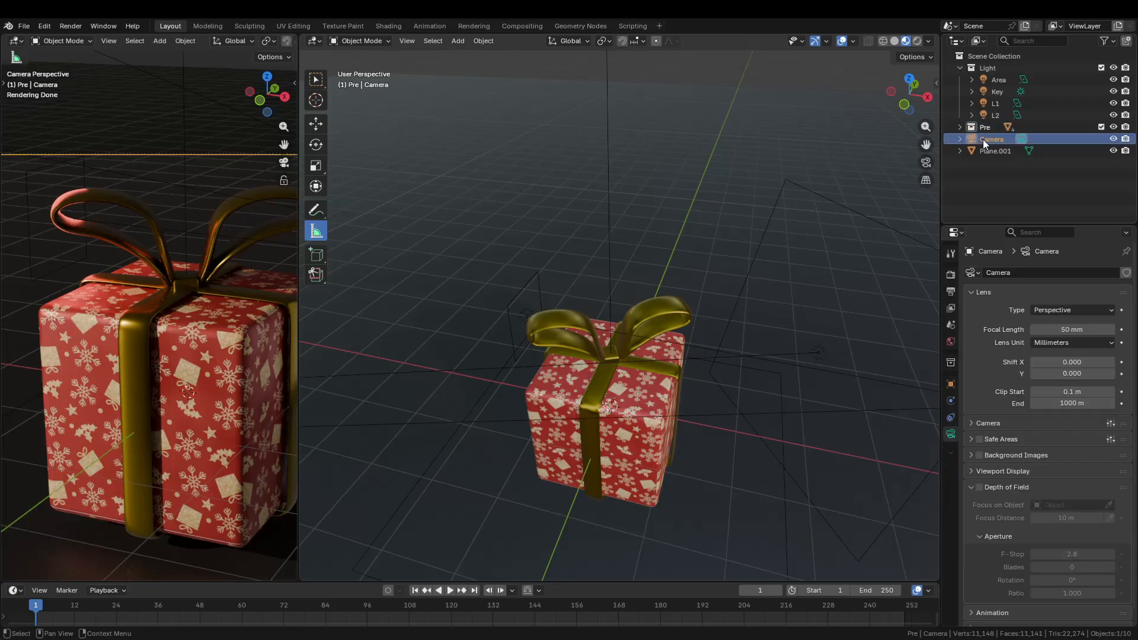
Create a new collection directly under the Scene Collection and name it Scene
{"action": "left_click", "coordinate": [987, 69]}
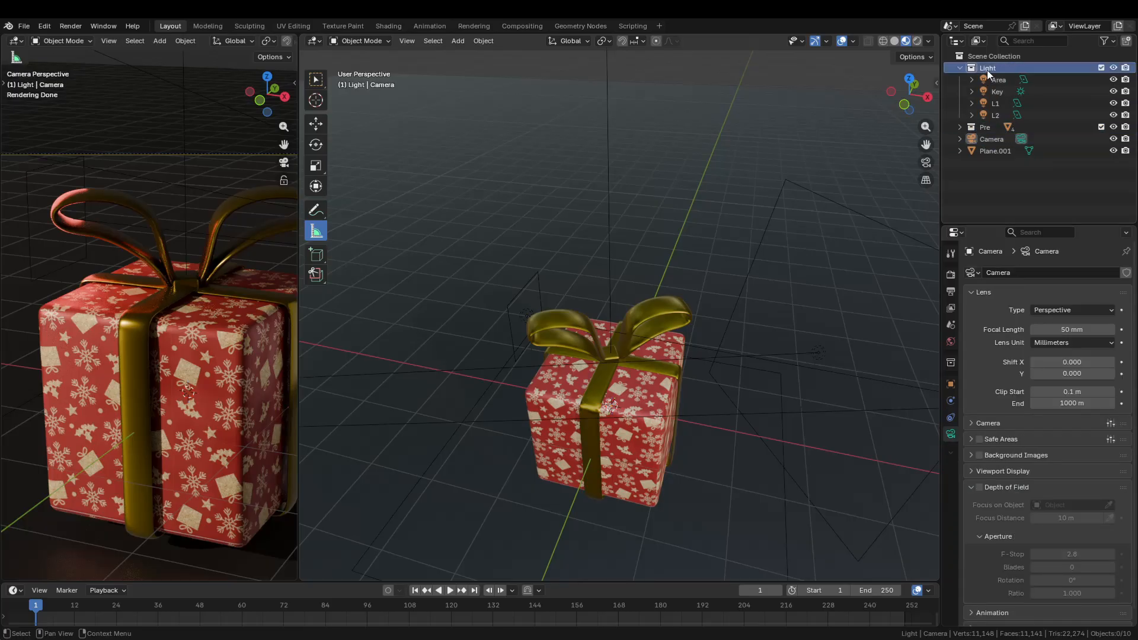
{"action": "right_click", "coordinate": [987, 70]}
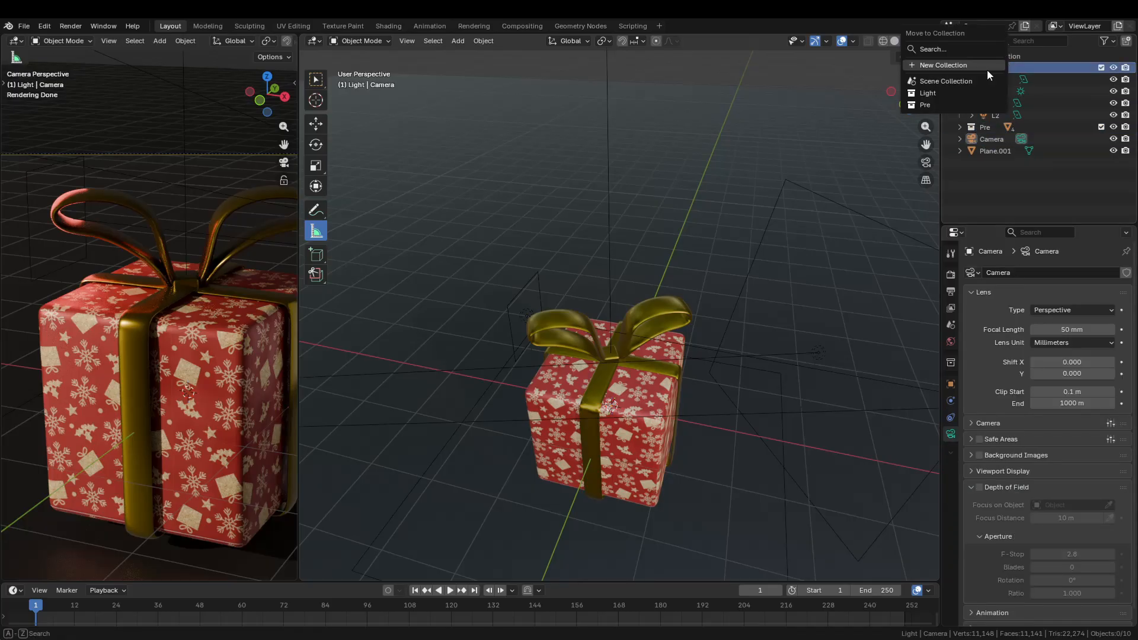
{"action": "right_click", "coordinate": [1032, 187]}
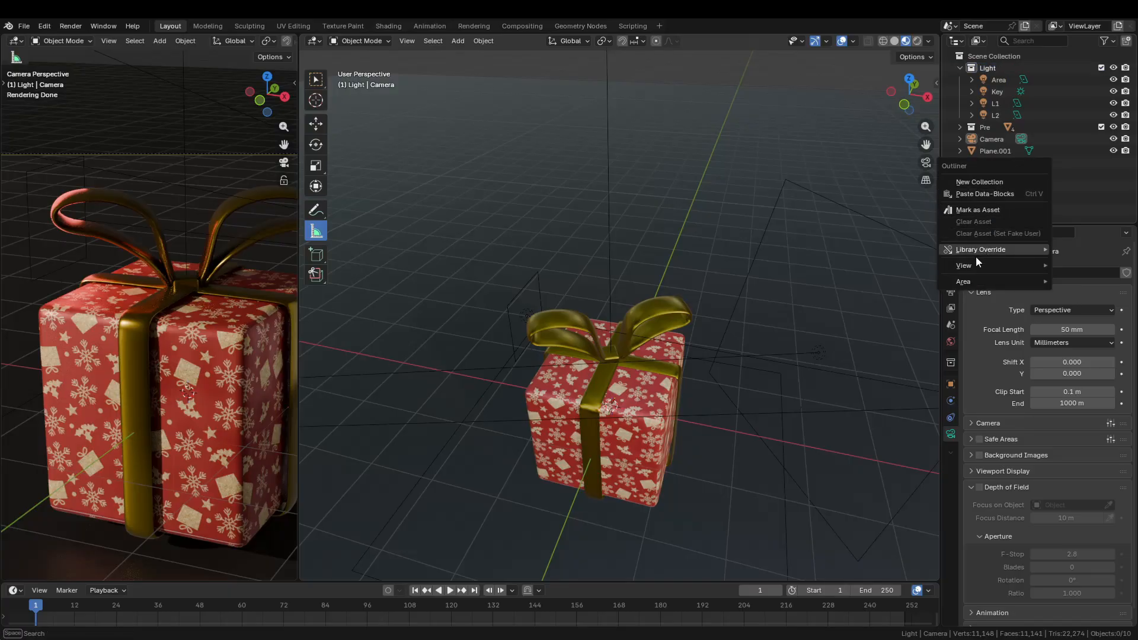
{"action": "left_click", "coordinate": [986, 178]}
{"action": "double_click", "coordinate": [996, 136]}
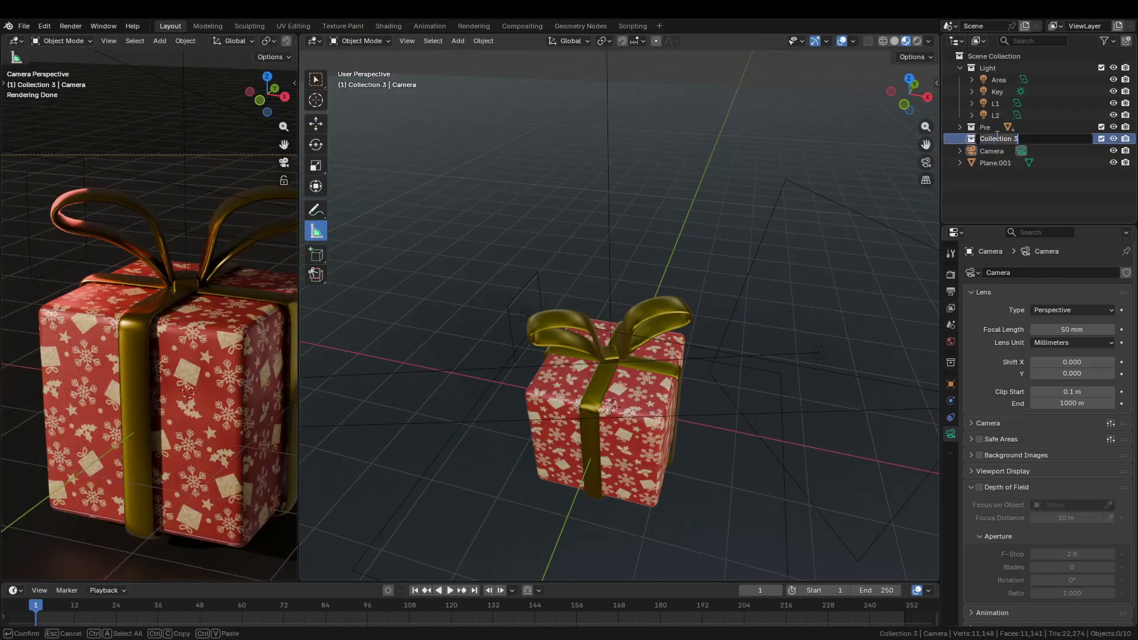
{"action": "type", "text": "Scene"}
{"action": "key", "text": "Return"}
Open the name of the Plane.001 object for editing
{"action": "double_click", "coordinate": [994, 163]}
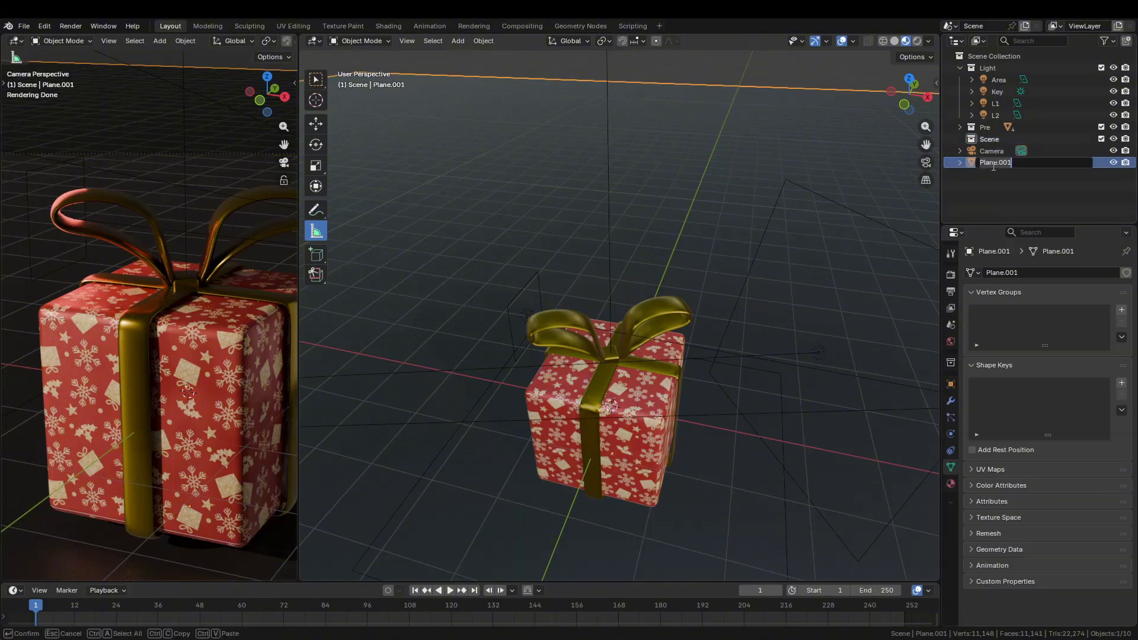
Rename the Plane.001 object to Plane and move it together with the Camera into the Scene collection
{"action": "type", "text": "Plane"}
{"action": "key", "text": "Return"}
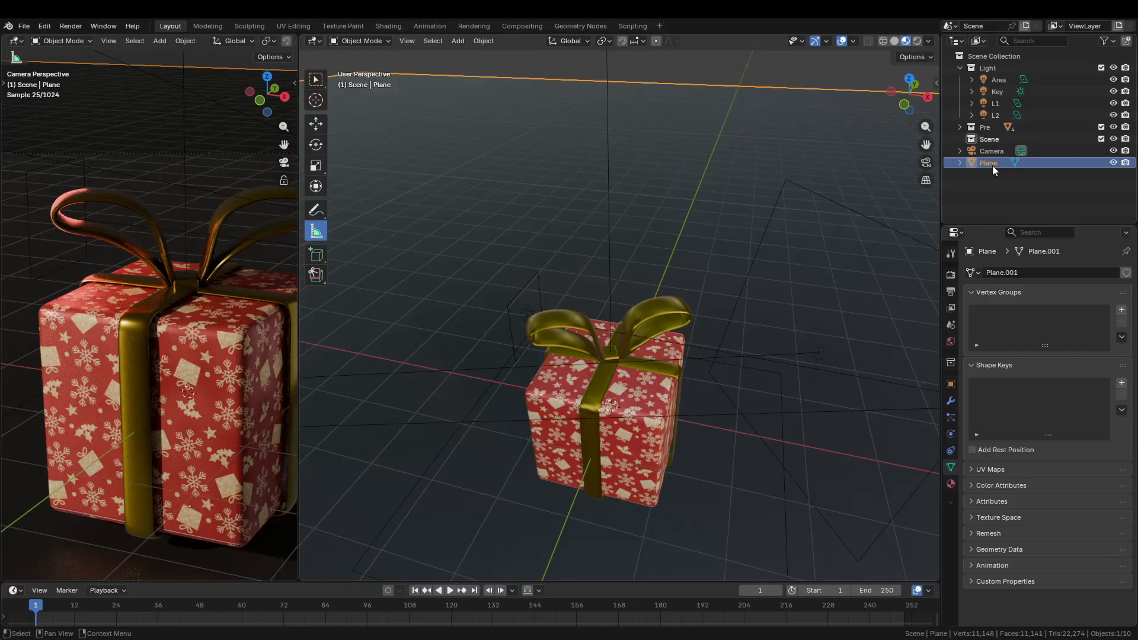
{"action": "left_click", "coordinate": [993, 154]}
{"action": "left_click", "coordinate": [994, 160], "text": "ctrl"}
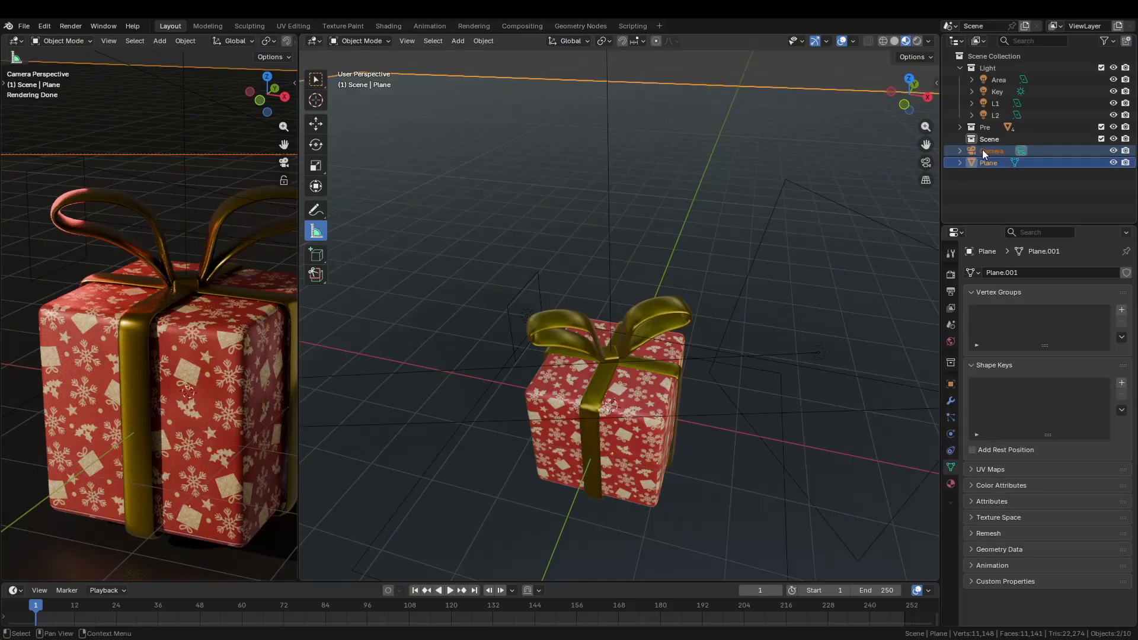
{"action": "left_click_drag", "start_coordinate": [983, 151], "coordinate": [991, 140]}
Nest the Light collection inside the Scene collection and collapse the expanded collections
{"action": "left_click", "coordinate": [998, 68]}
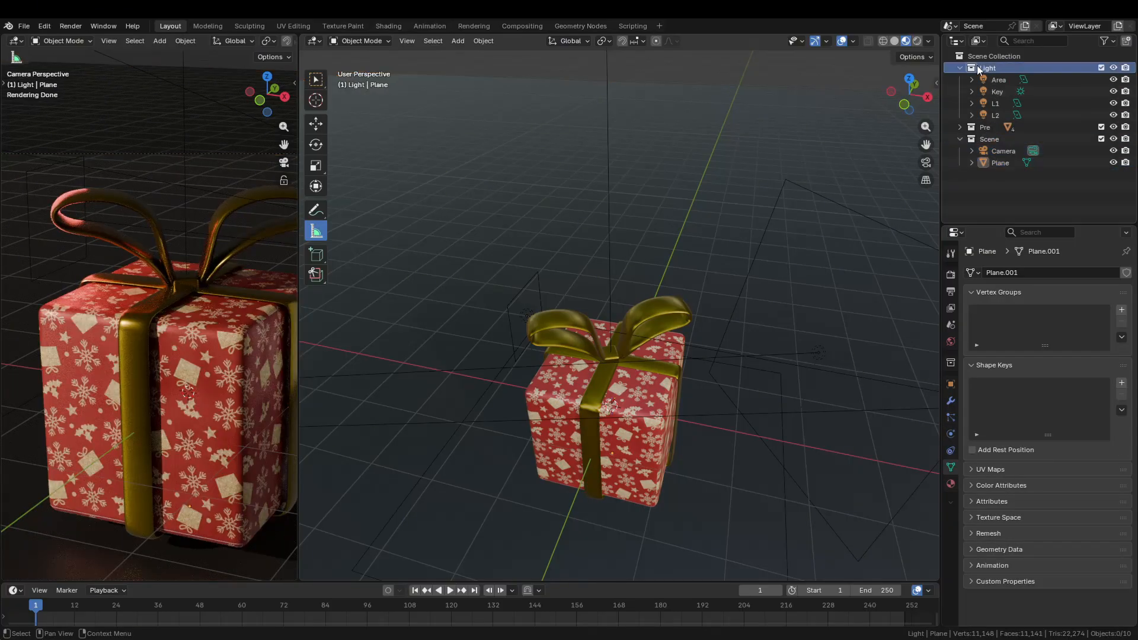
{"action": "left_click_drag", "start_coordinate": [977, 66], "coordinate": [1012, 139]}
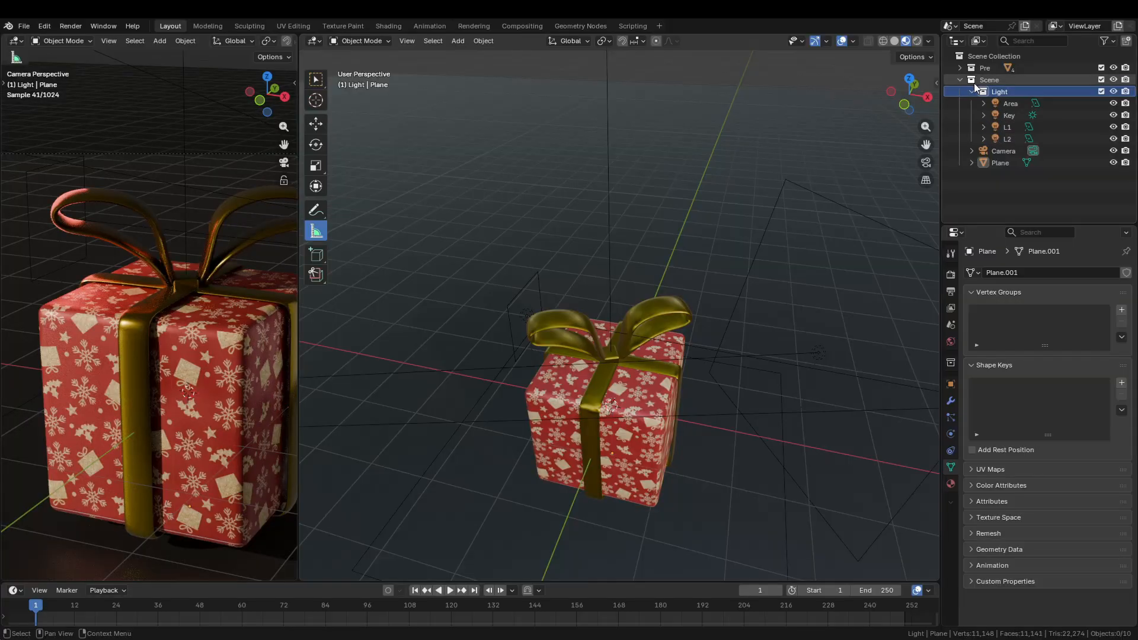
{"action": "left_click", "coordinate": [973, 92]}
{"action": "left_click", "coordinate": [961, 79]}
{"action": "left_click", "coordinate": [960, 67]}
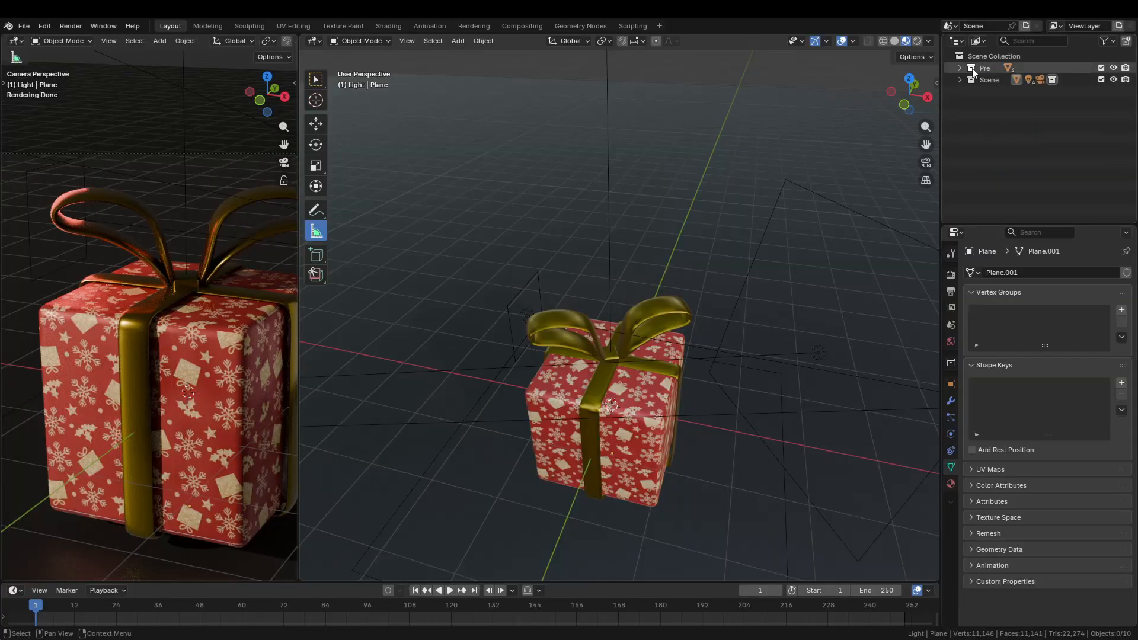
Duplicate the Pre collection with its objects and set the main viewport to rendered shading
{"action": "left_click", "coordinate": [960, 67]}
{"action": "right_click", "coordinate": [956, 66]}
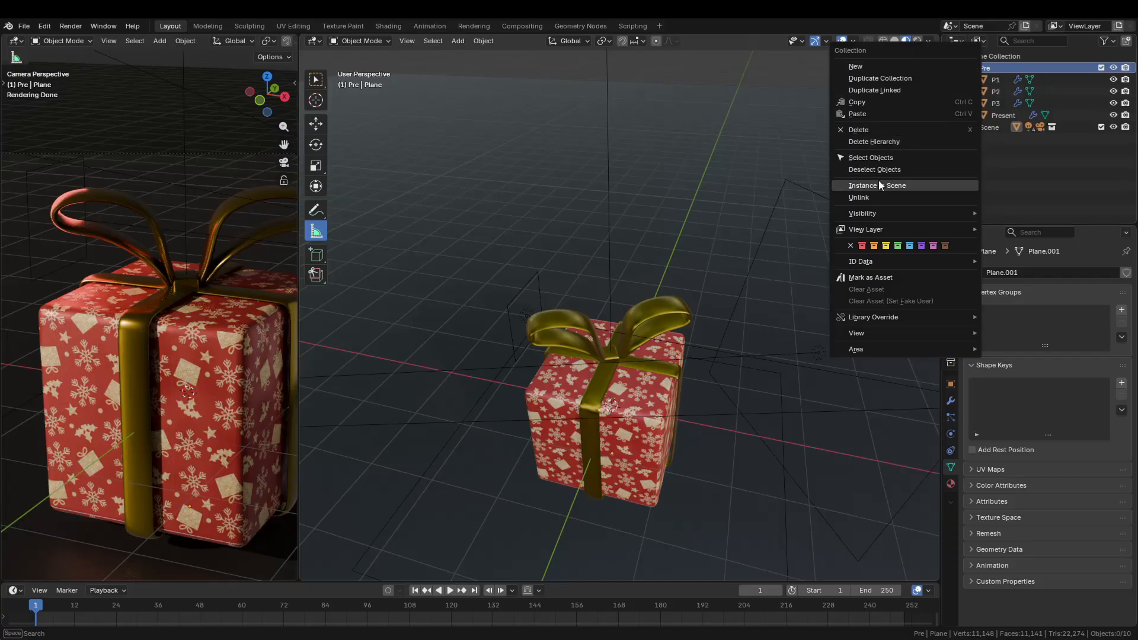
{"action": "left_click", "coordinate": [888, 78]}
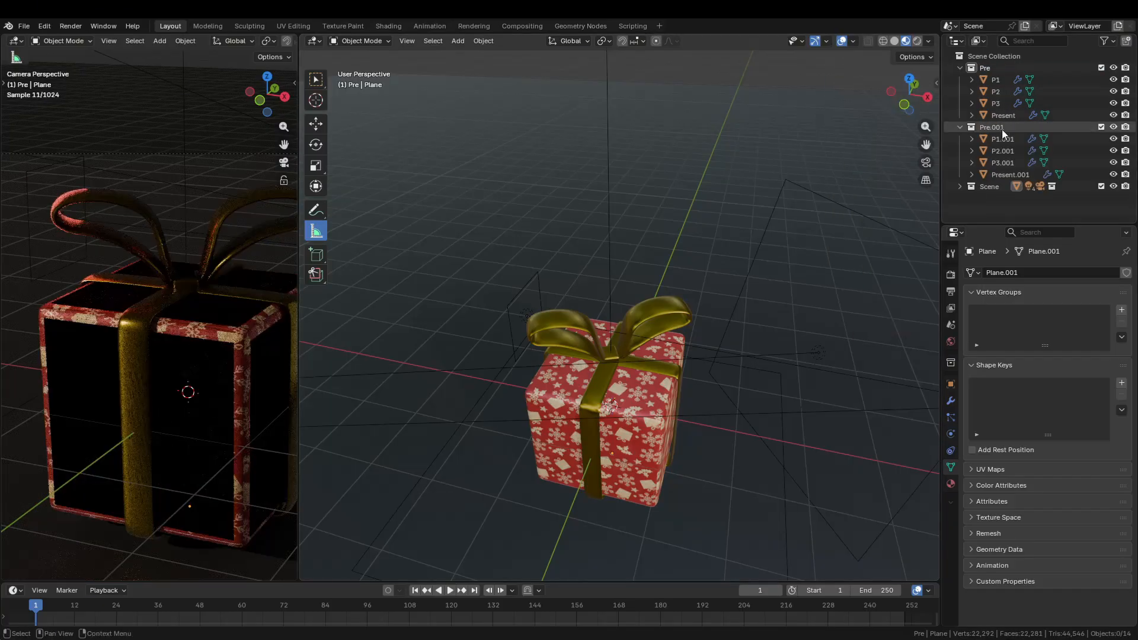
{"action": "left_click", "coordinate": [993, 127]}
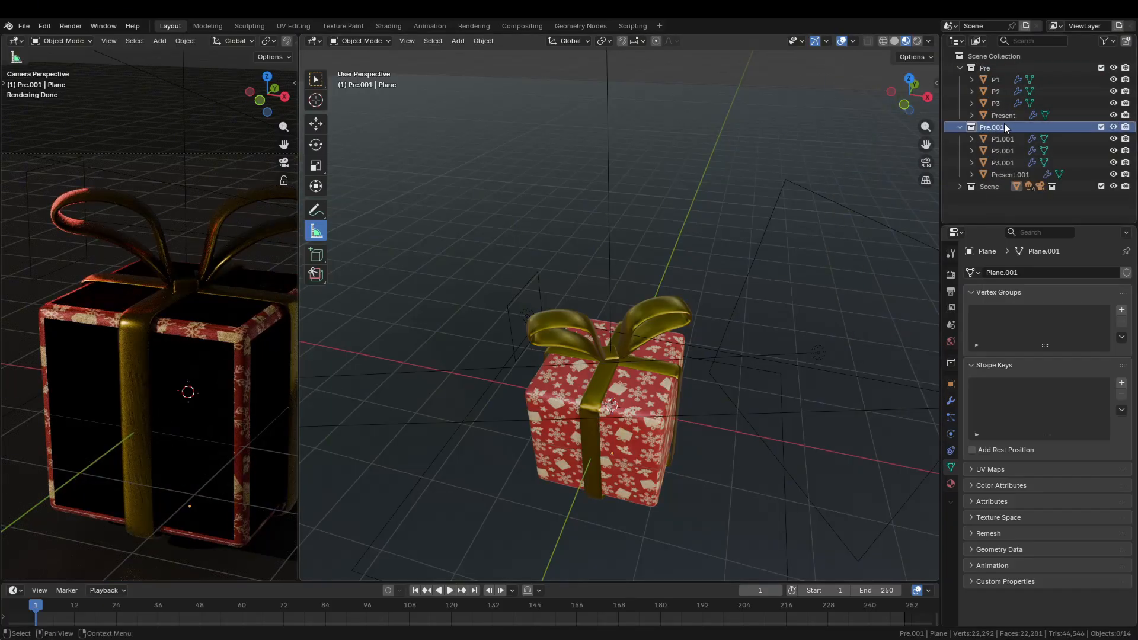
{"action": "key", "text": "z"}
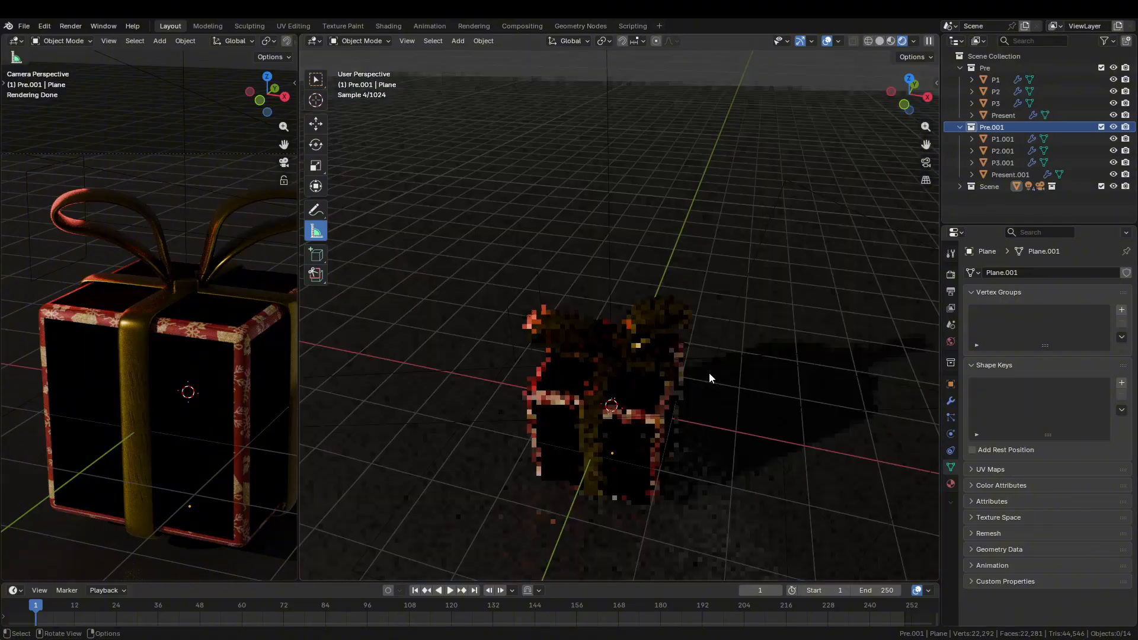
Select all four objects in the Pre.001 collection and move them along X, beside the original present
{"action": "left_click", "coordinate": [660, 402]}
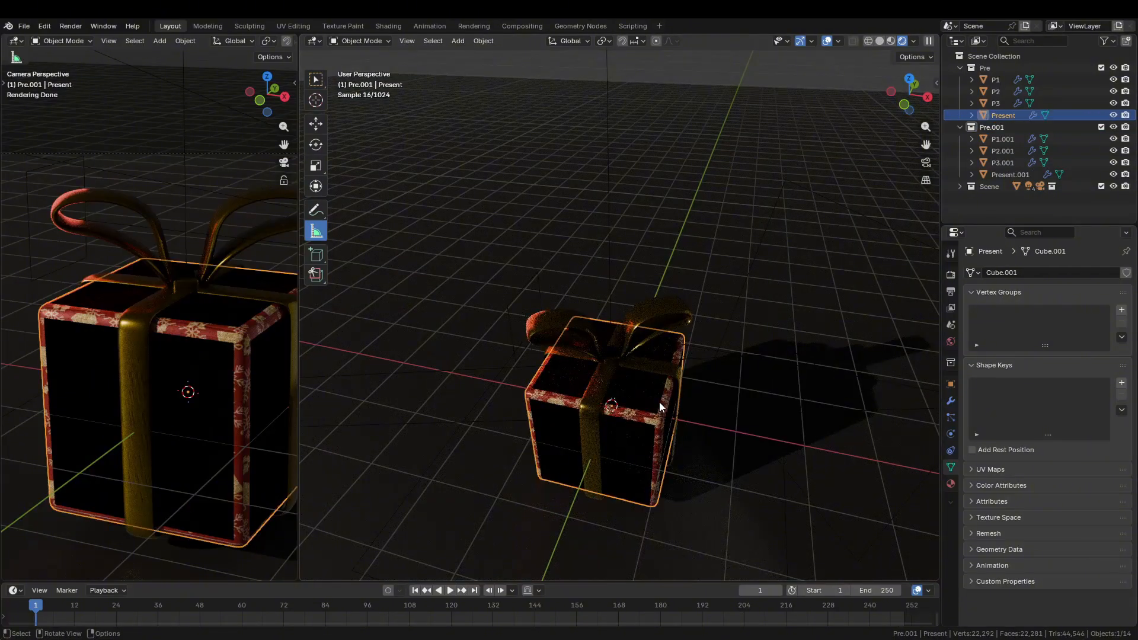
{"action": "left_click", "coordinate": [1001, 138]}
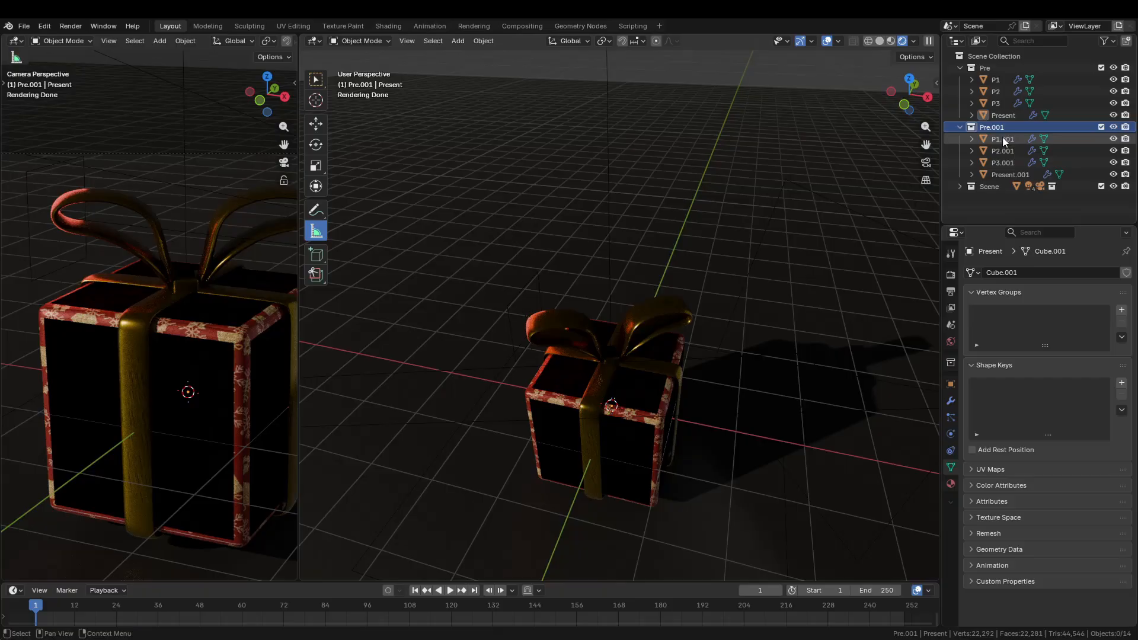
{"action": "left_click", "coordinate": [1009, 173], "text": "shift"}
{"action": "key", "text": "shift+d"}
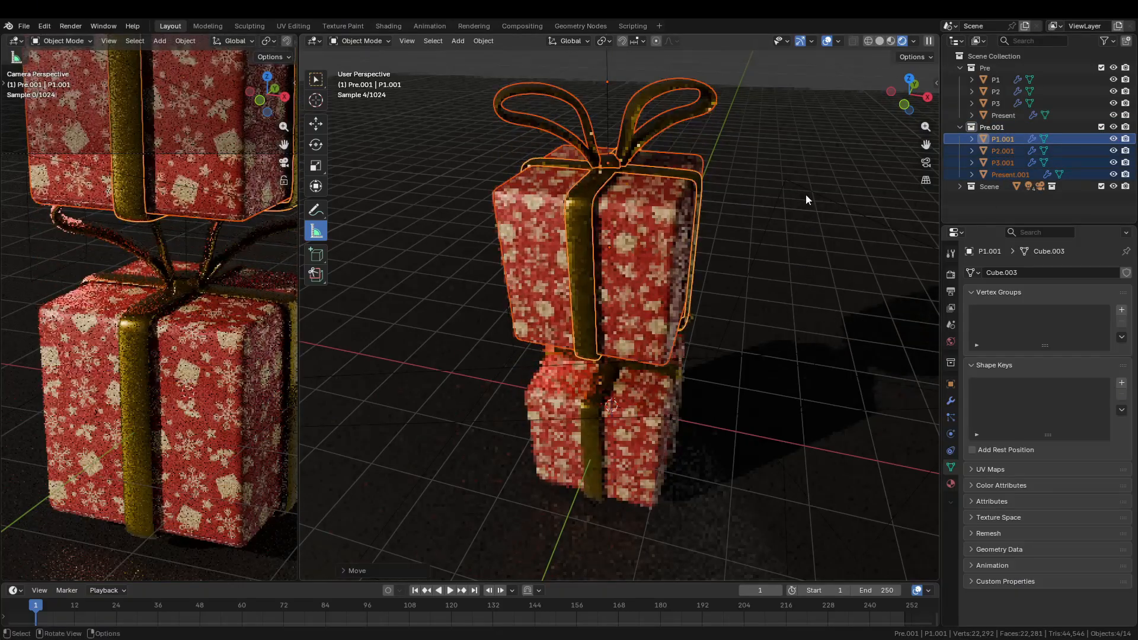
{"action": "key", "text": "x"}
{"action": "left_click", "coordinate": [311, 431]}
{"action": "middle_click_drag", "start_coordinate": [753, 403], "coordinate": [474, 344], "text": "shift"}
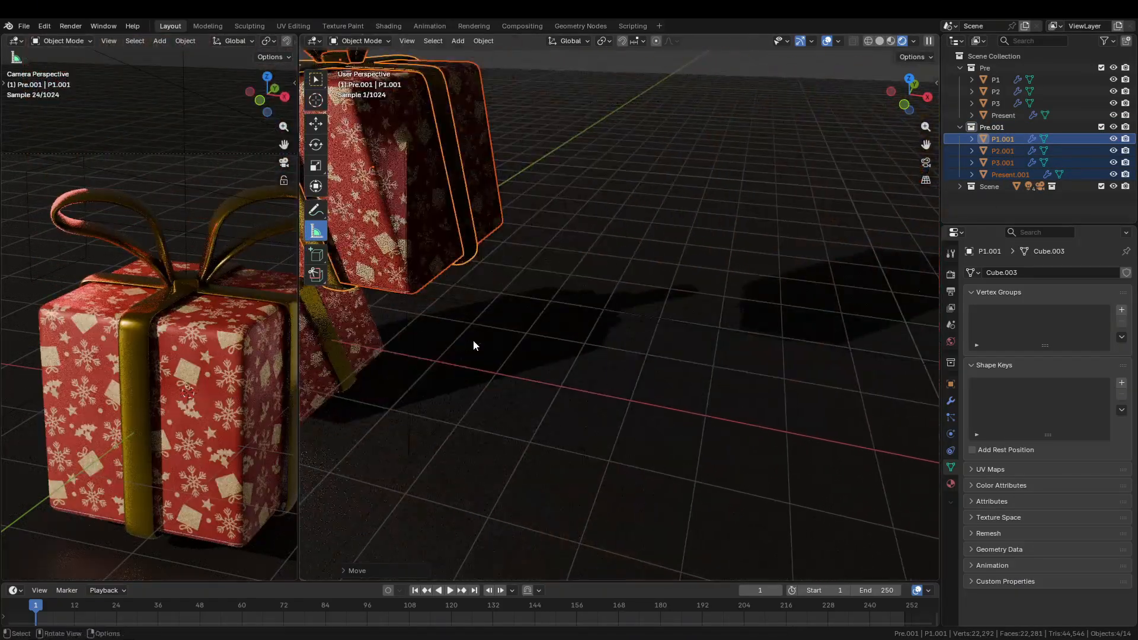
{"action": "scroll", "coordinate": [487, 344], "scroll_direction": "down", "scroll_amount": 2}
{"action": "key", "text": "g"}
{"action": "key", "text": "z"}
{"action": "key", "text": "x"}
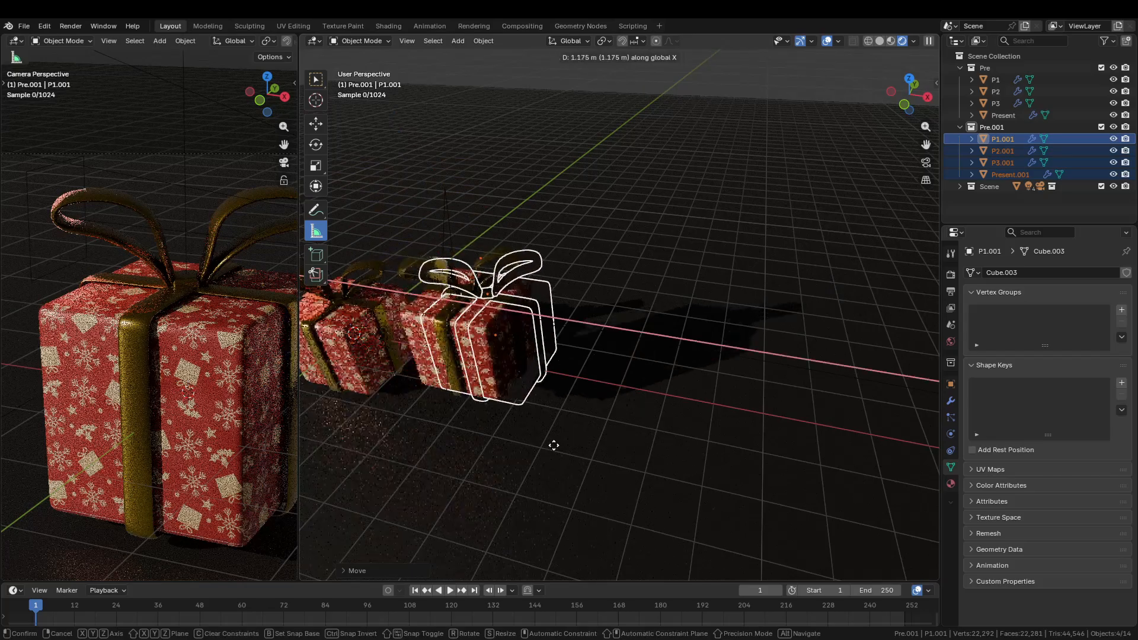
{"action": "left_click", "coordinate": [510, 318]}
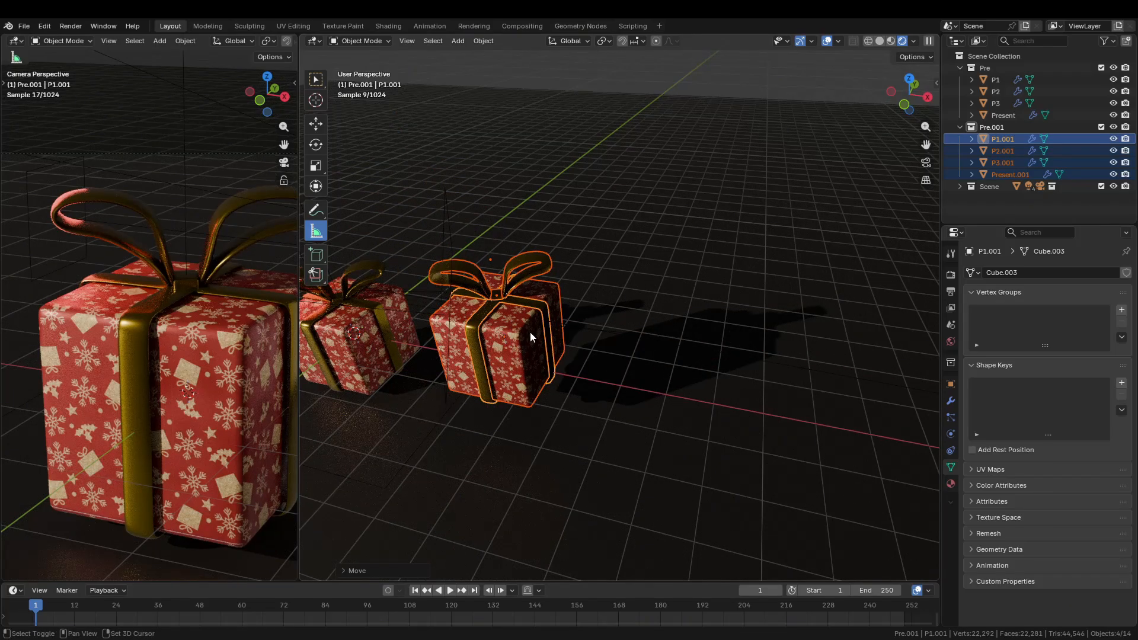
Lower the duplicated present along Z by about 0.27 m toward the floor
{"action": "middle_click_drag", "start_coordinate": [550, 336], "coordinate": [702, 346], "text": "shift"}
{"action": "key", "text": "g"}
{"action": "key", "text": "z"}
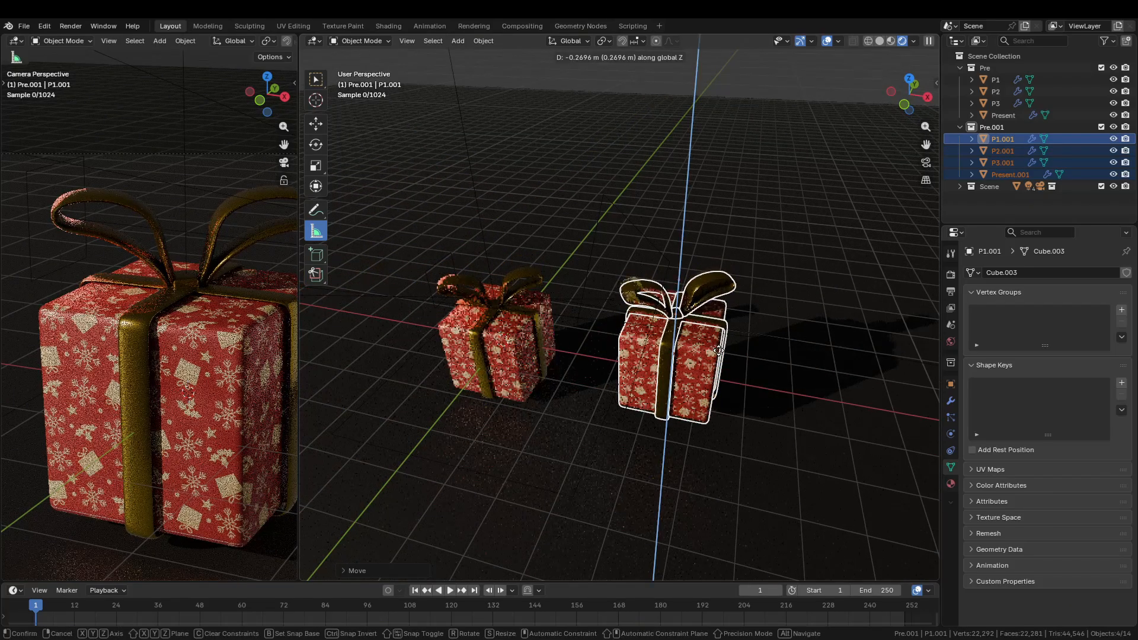
{"action": "left_click", "coordinate": [723, 362]}
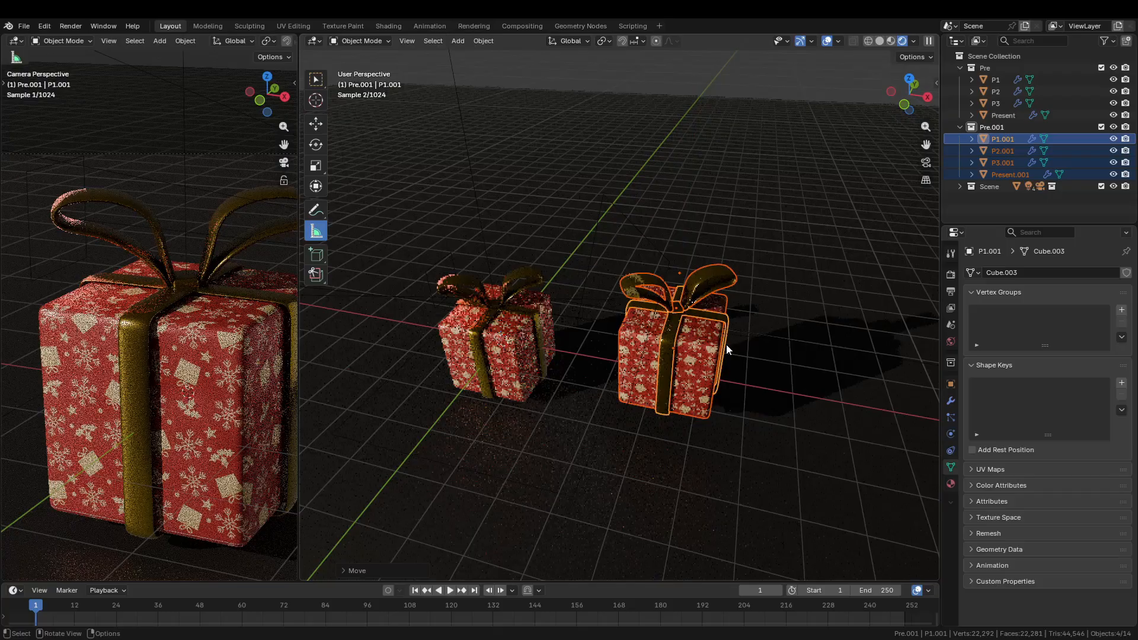
Try moving P2.001 and P3.001 upward along Z away from the duplicated box, and undo the move
{"action": "left_click", "coordinate": [1004, 138]}
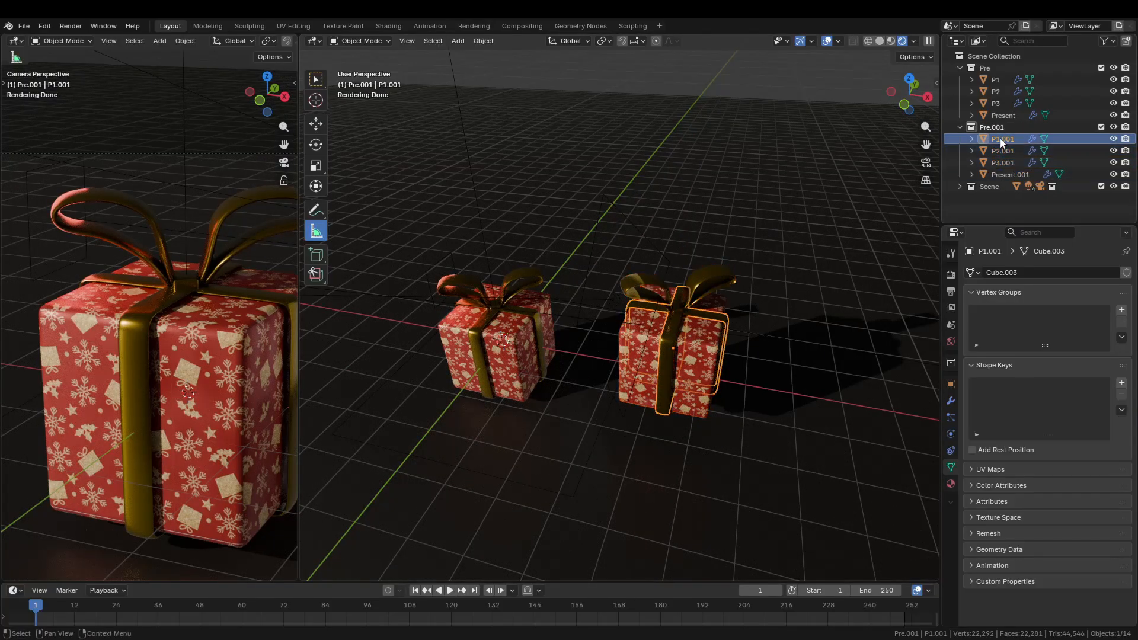
{"action": "left_click", "coordinate": [1002, 151]}
{"action": "left_click", "coordinate": [1002, 162], "text": "shift"}
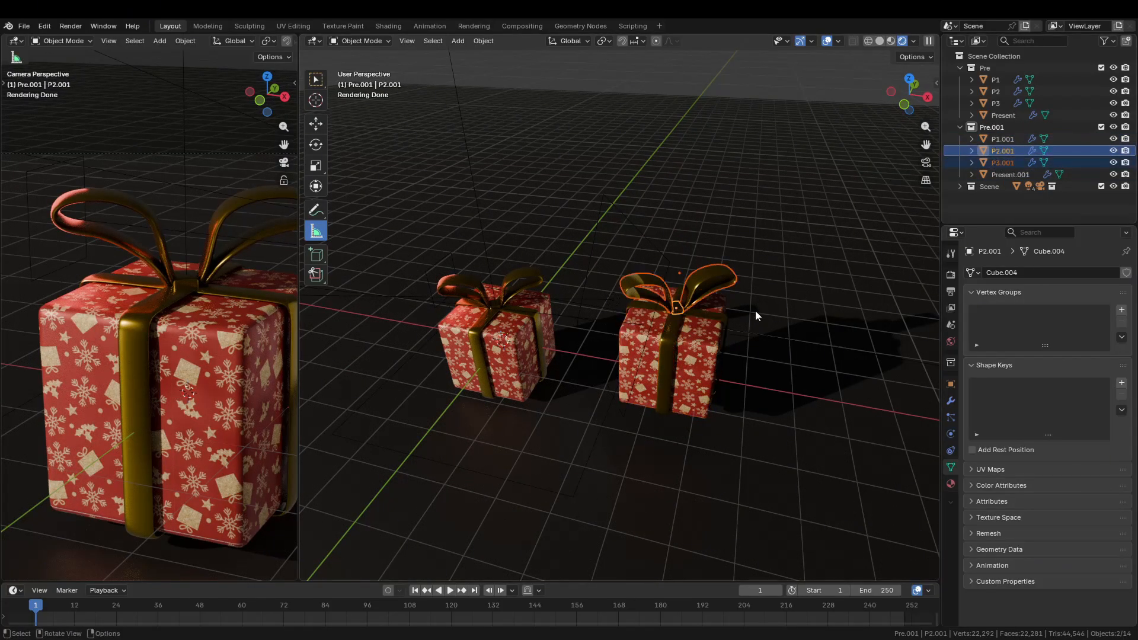
{"action": "key", "text": "g"}
{"action": "key", "text": "z"}
{"action": "left_click", "coordinate": [758, 233]}
{"action": "key", "text": "ctrl+z"}
Parent P1.001, P2.001 and P3.001 to Present.001 using the Object (Keep Transform) option
{"action": "scroll", "coordinate": [749, 319], "scroll_direction": "up", "scroll_amount": 2}
{"action": "left_click", "coordinate": [668, 321]}
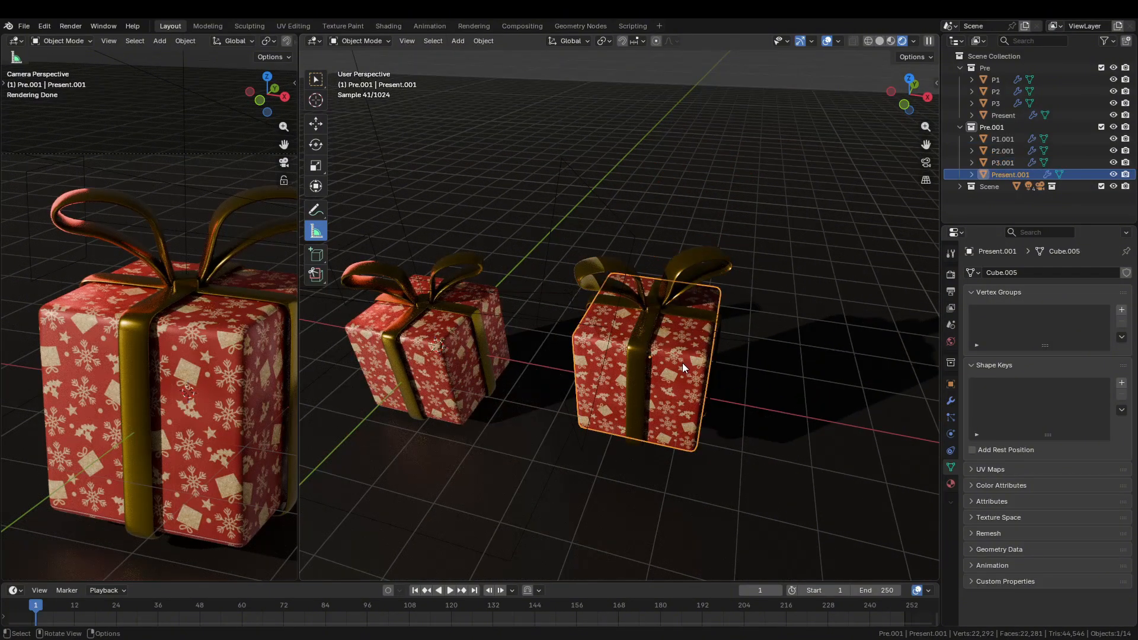
{"action": "scroll", "coordinate": [688, 323], "scroll_direction": "up", "scroll_amount": 1}
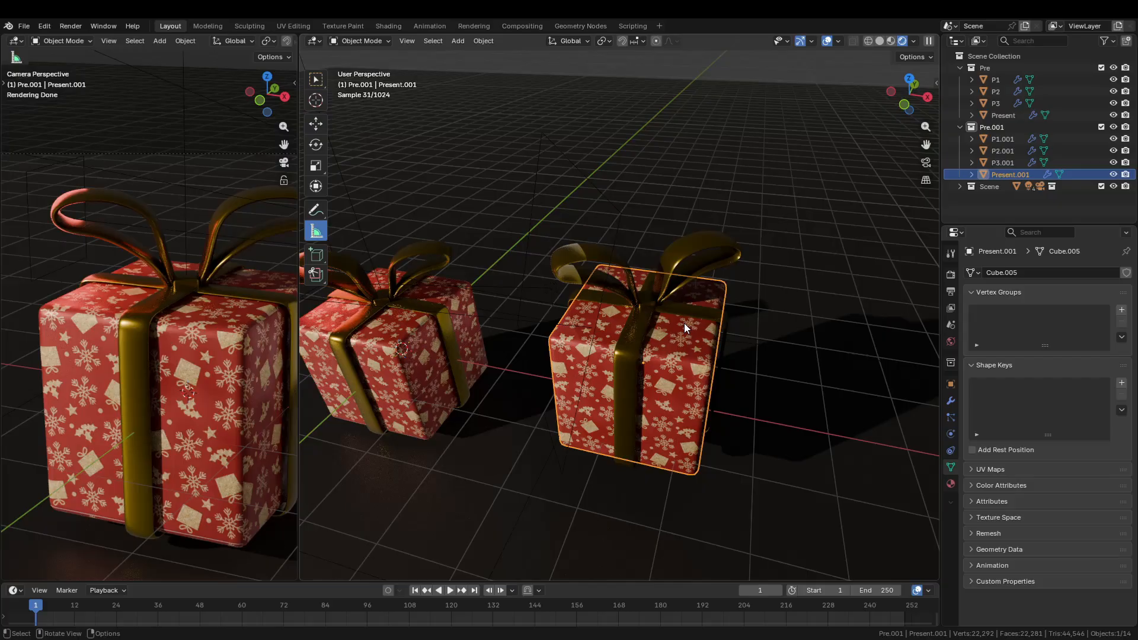
{"action": "left_click", "coordinate": [639, 306]}
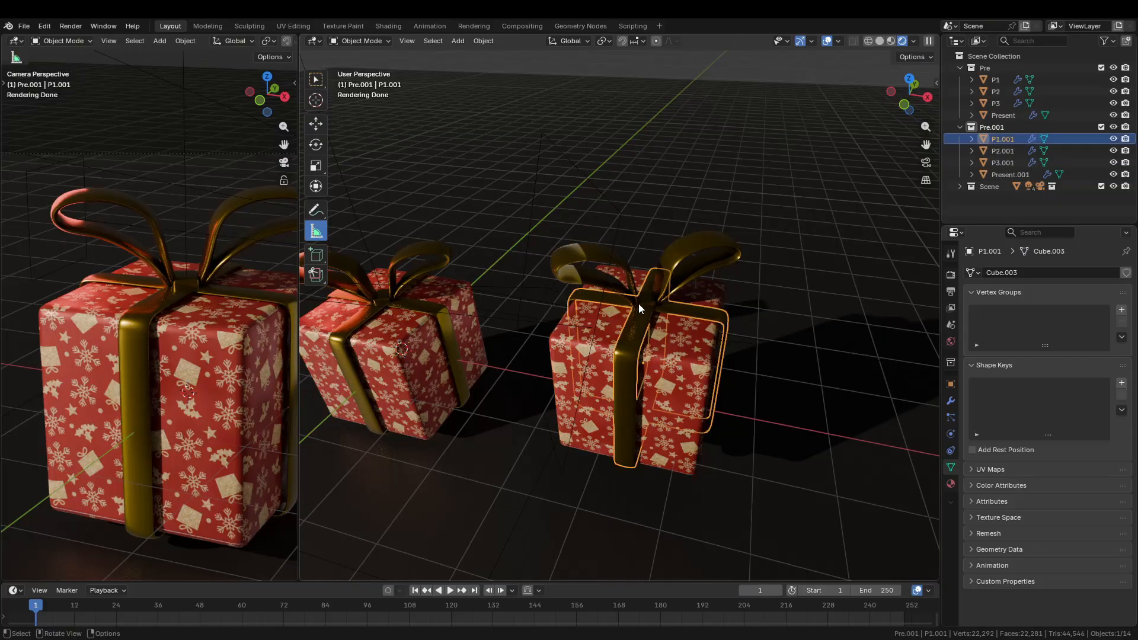
{"action": "left_click", "coordinate": [671, 383]}
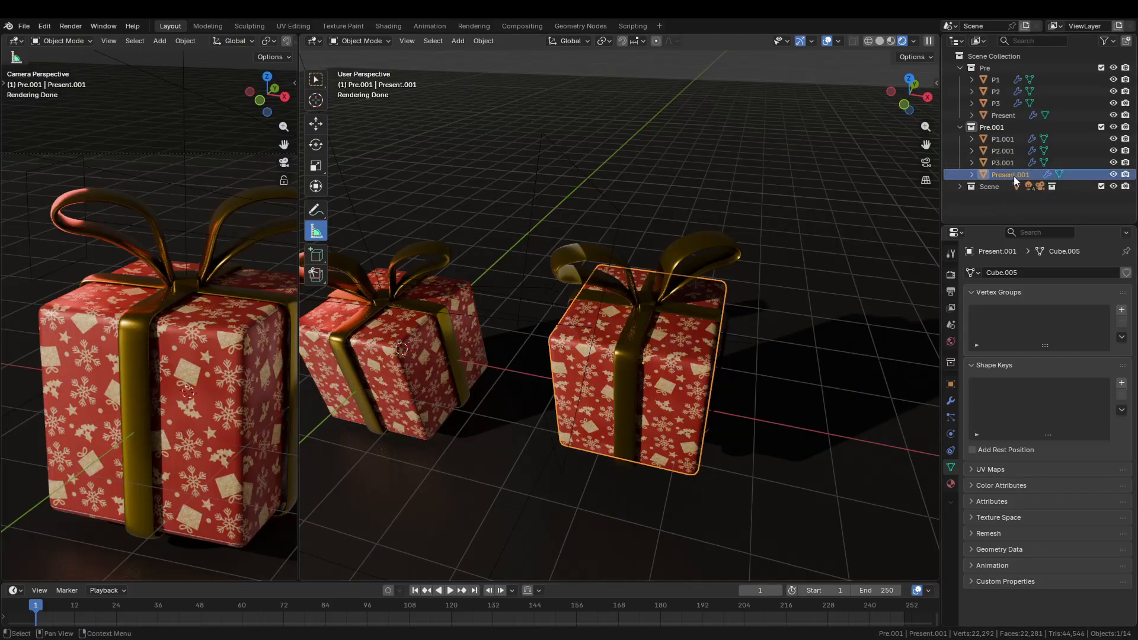
{"action": "left_click", "coordinate": [643, 329], "text": "shift"}
{"action": "left_click", "coordinate": [650, 299], "text": "shift"}
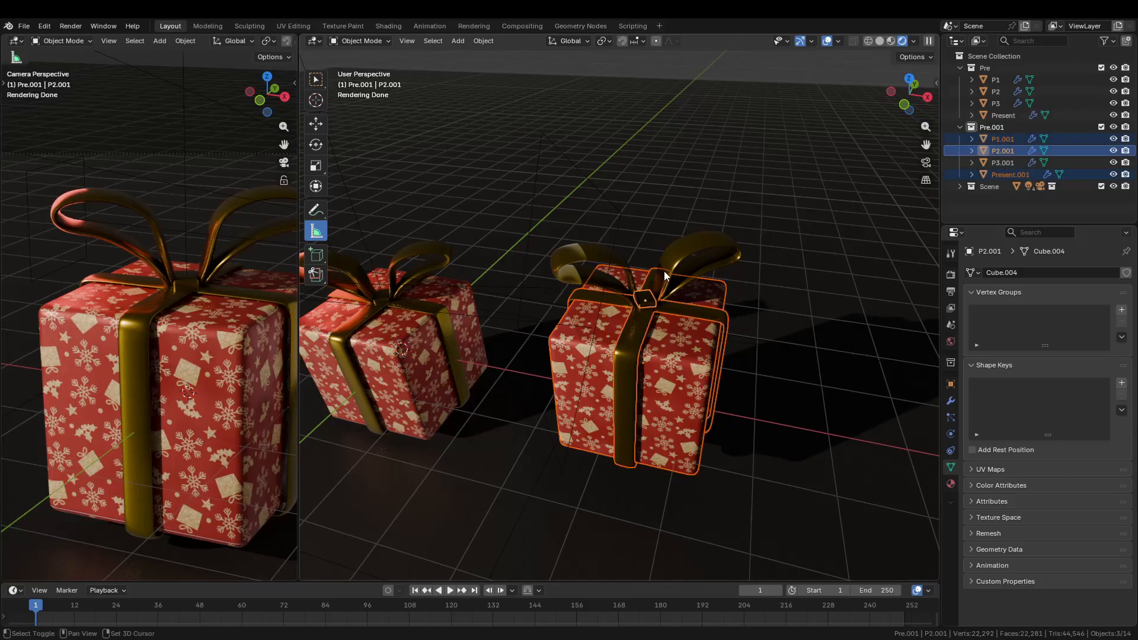
{"action": "left_click", "coordinate": [664, 271], "text": "shift"}
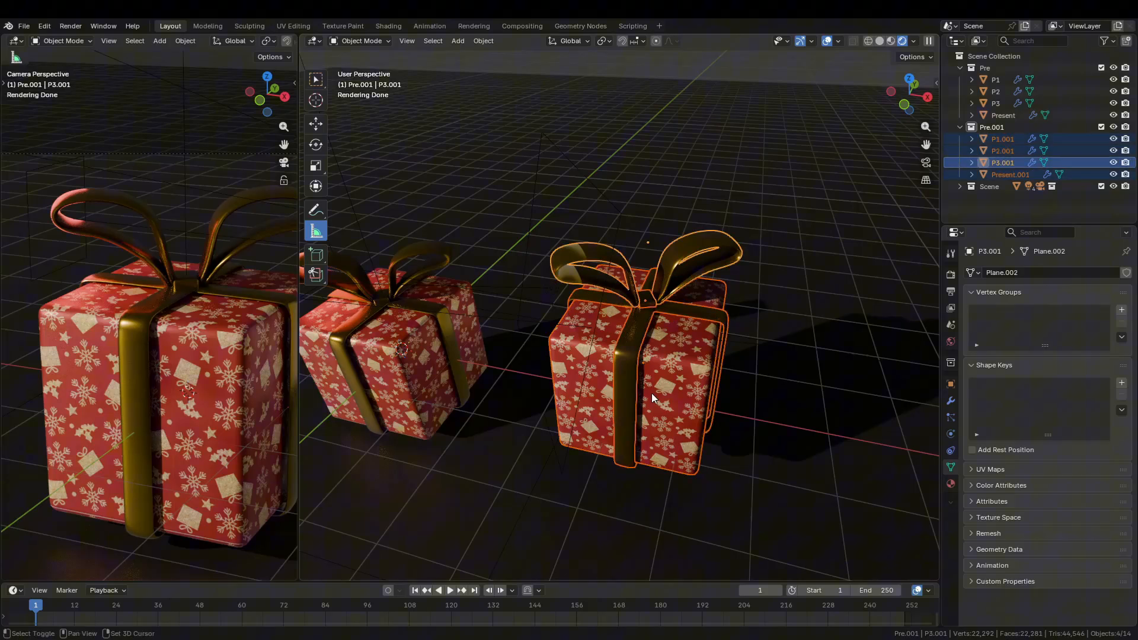
{"action": "left_click", "coordinate": [678, 361], "text": "shift"}
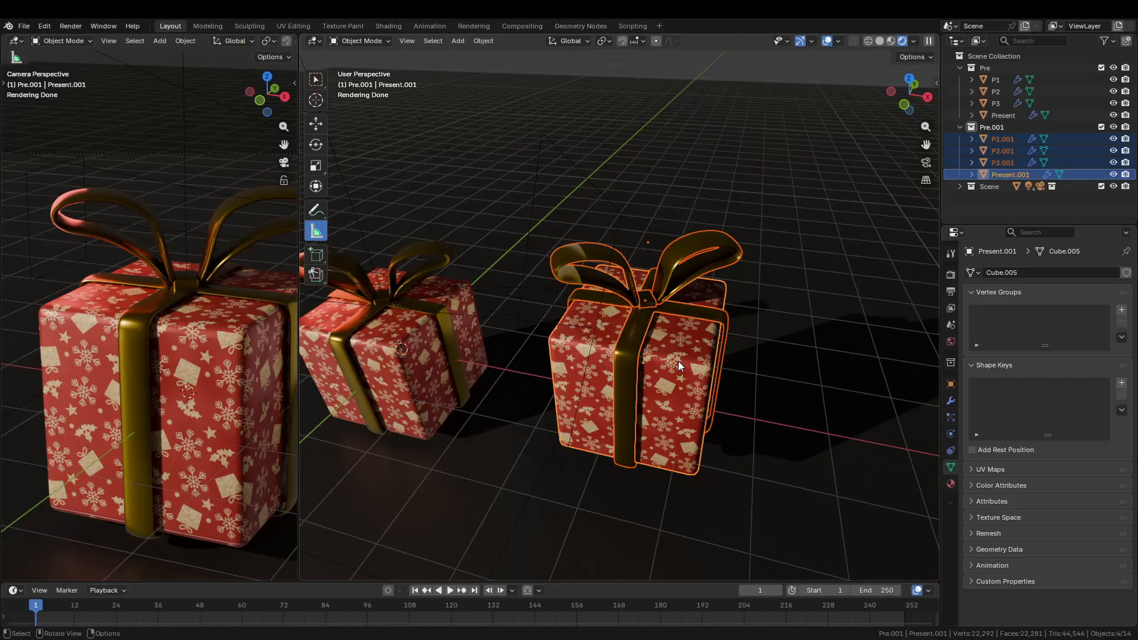
{"action": "key", "text": "ctrl+p"}
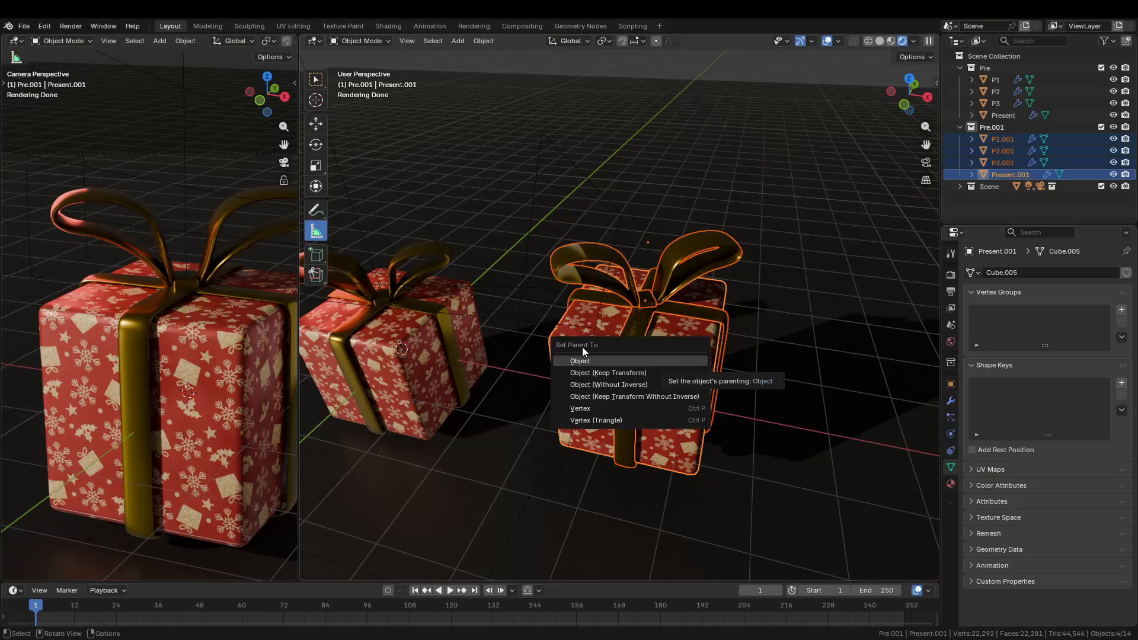
{"action": "left_click", "coordinate": [602, 373]}
Try moving the knot and the bow loops individually away from the parented present, and undo both moves
{"action": "left_click", "coordinate": [706, 354]}
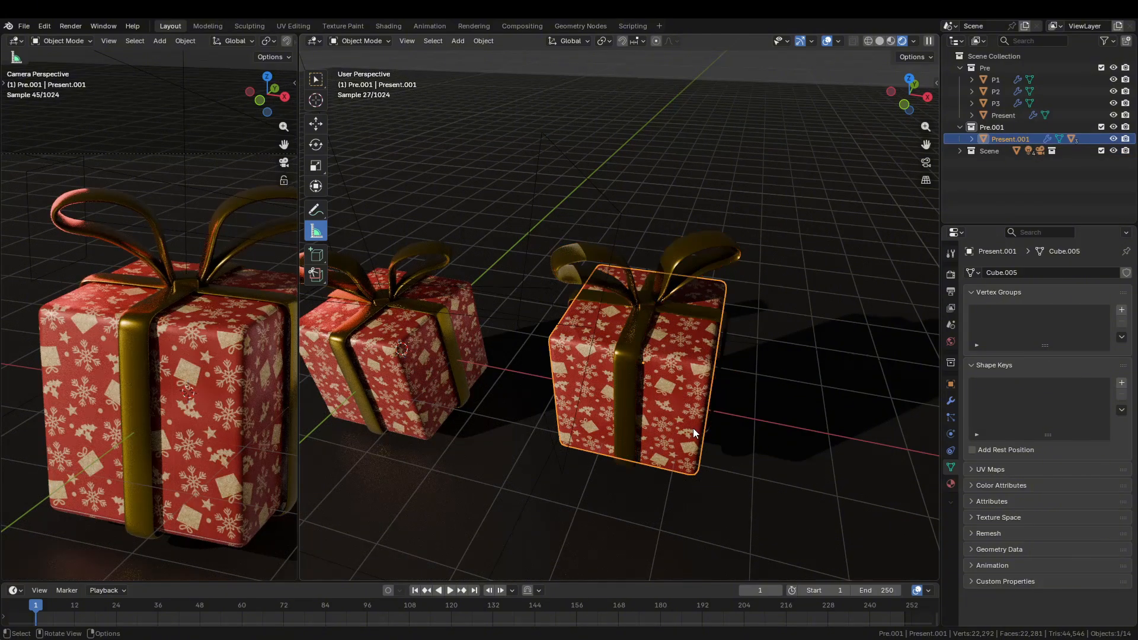
{"action": "left_click", "coordinate": [654, 301]}
{"action": "key", "text": "g"}
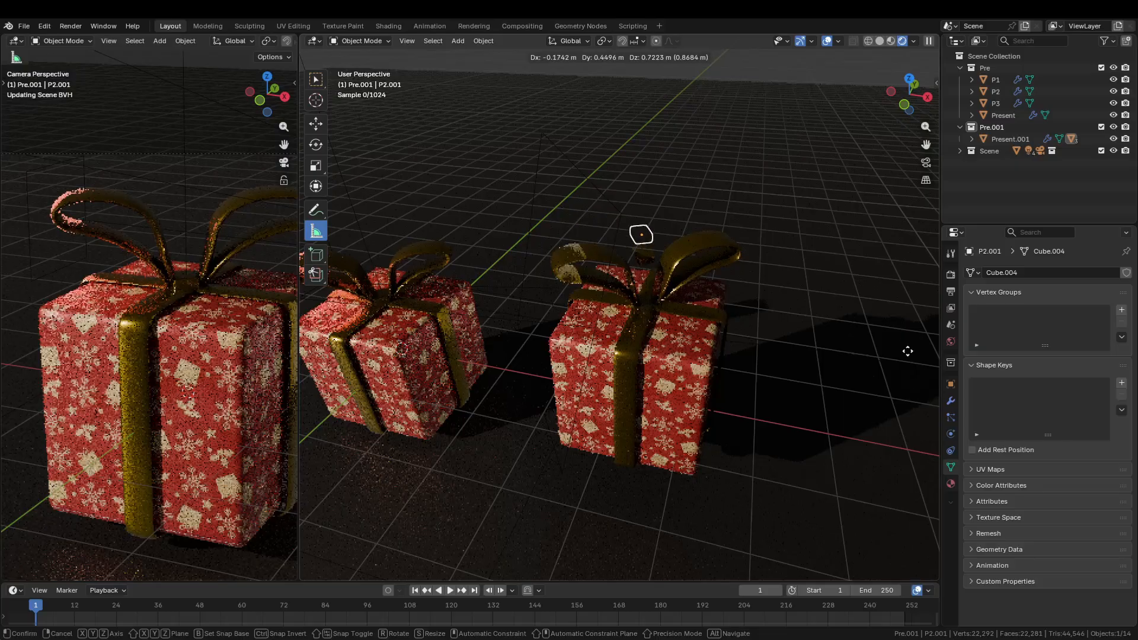
{"action": "left_click", "coordinate": [788, 324]}
{"action": "left_click", "coordinate": [703, 258]}
{"action": "key", "text": "g"}
{"action": "left_click", "coordinate": [869, 306]}
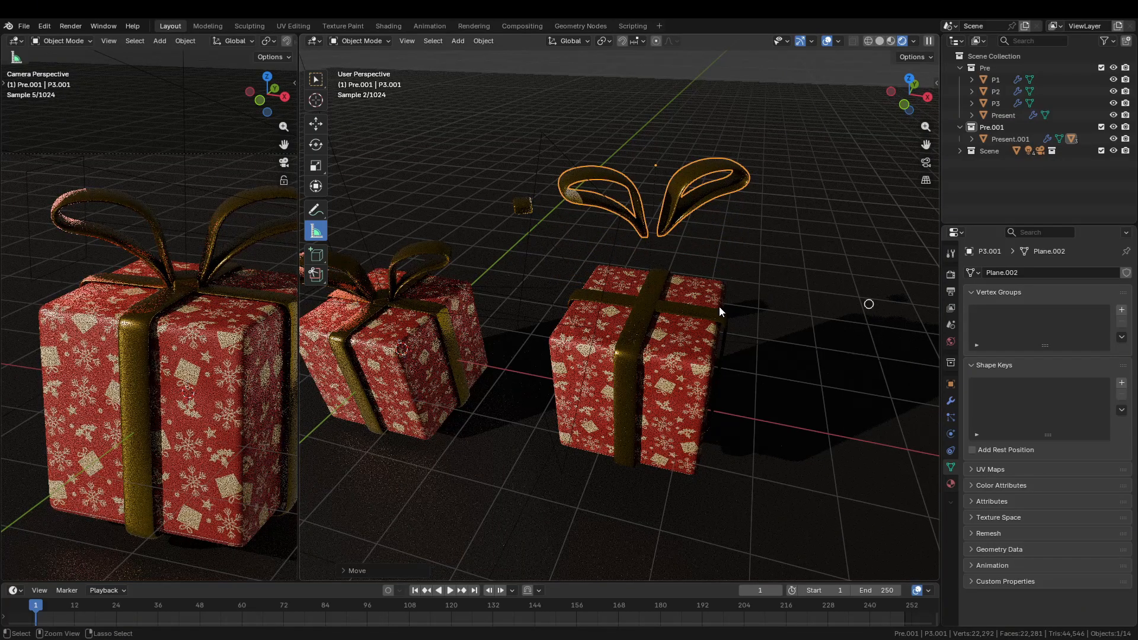
{"action": "key", "text": "ctrl+z"}
{"action": "key", "text": "ctrl+z"}
{"action": "key", "text": "ctrl+z"}
Switch the main viewport to material preview shading and test moving Present.001 with its parented ribbon parts
{"action": "left_click", "coordinate": [702, 383]}
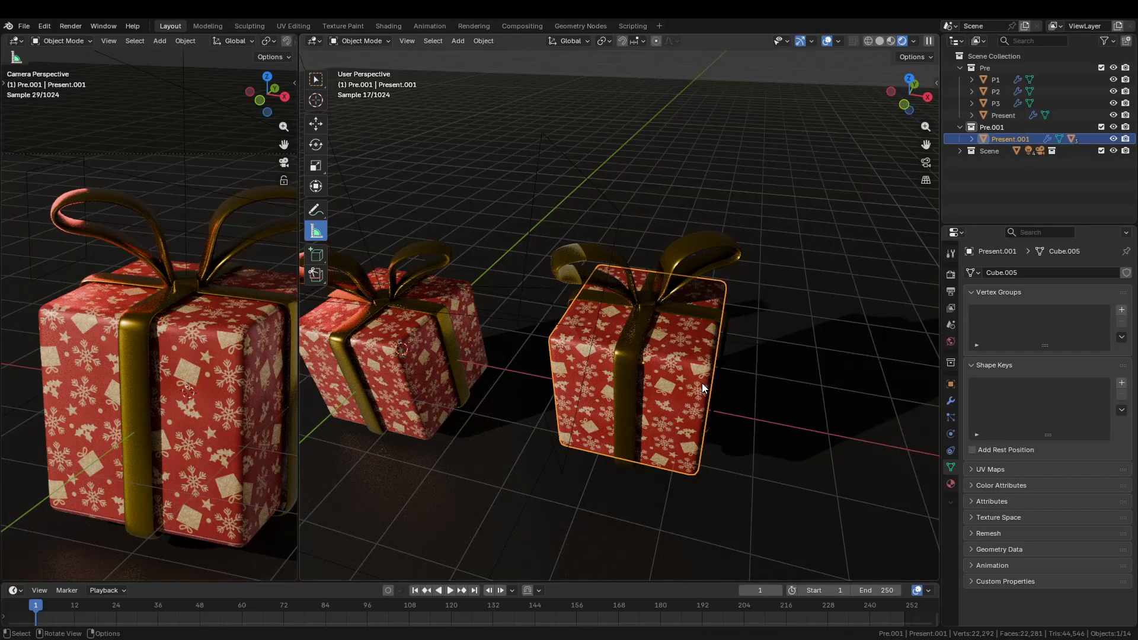
{"action": "key", "text": "z"}
{"action": "left_click", "coordinate": [719, 451]}
{"action": "key", "text": "g"}
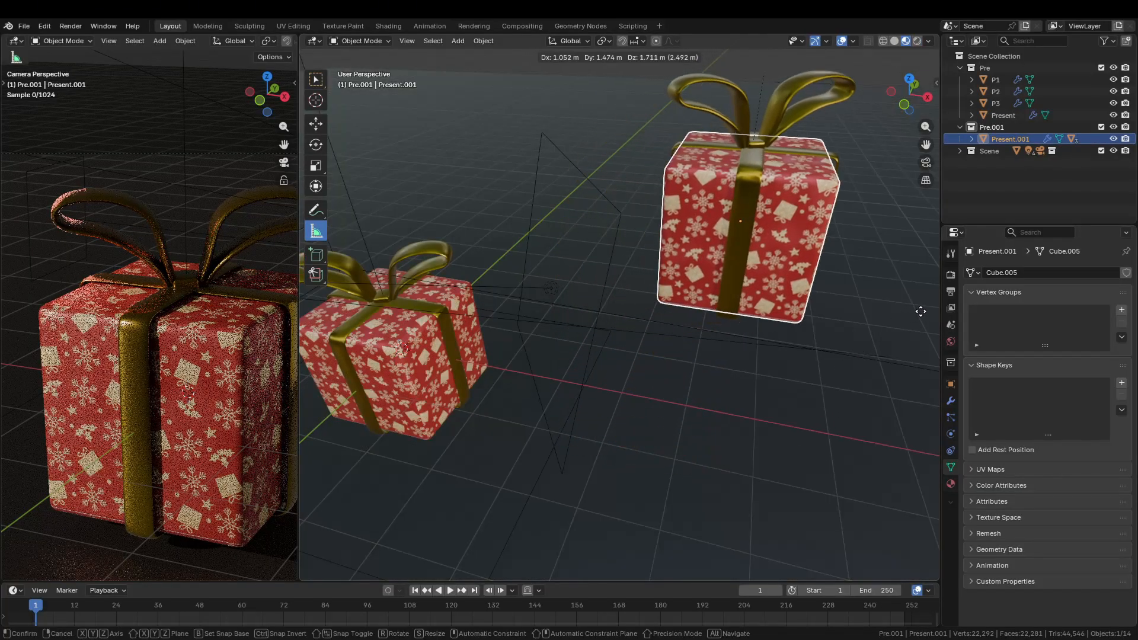
{"action": "left_click", "coordinate": [634, 326]}
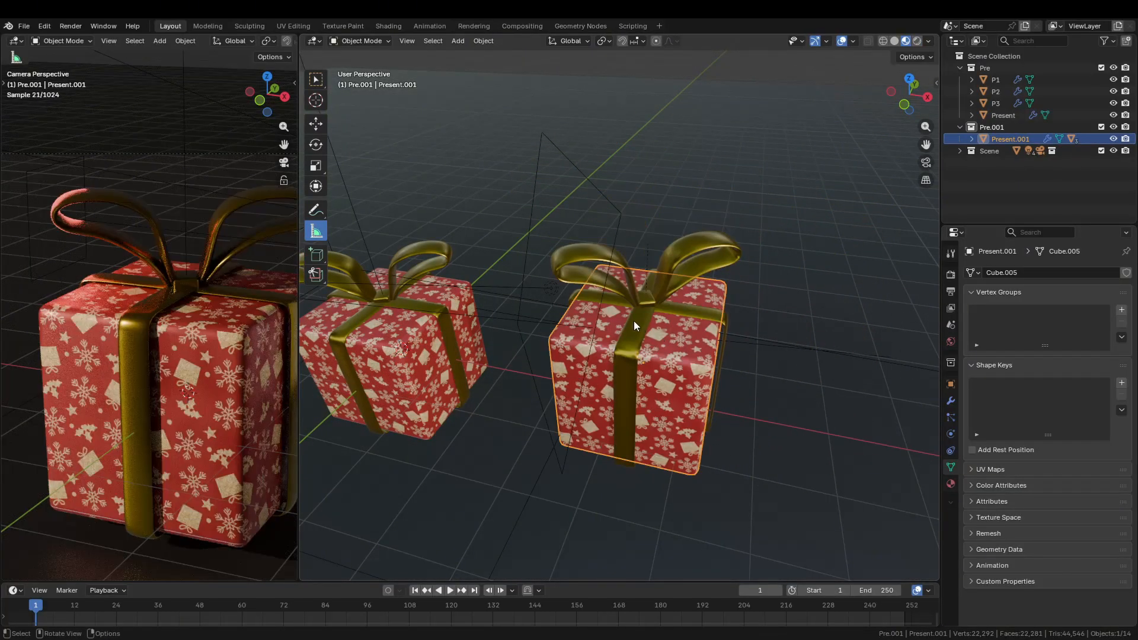
Move the knot P2.001 upward along Z by about 1.3 m, above the duplicated present
{"action": "left_click", "coordinate": [634, 321]}
{"action": "scroll", "coordinate": [652, 290], "scroll_direction": "up", "scroll_amount": 4}
{"action": "key", "text": "g"}
{"action": "key", "text": "z"}
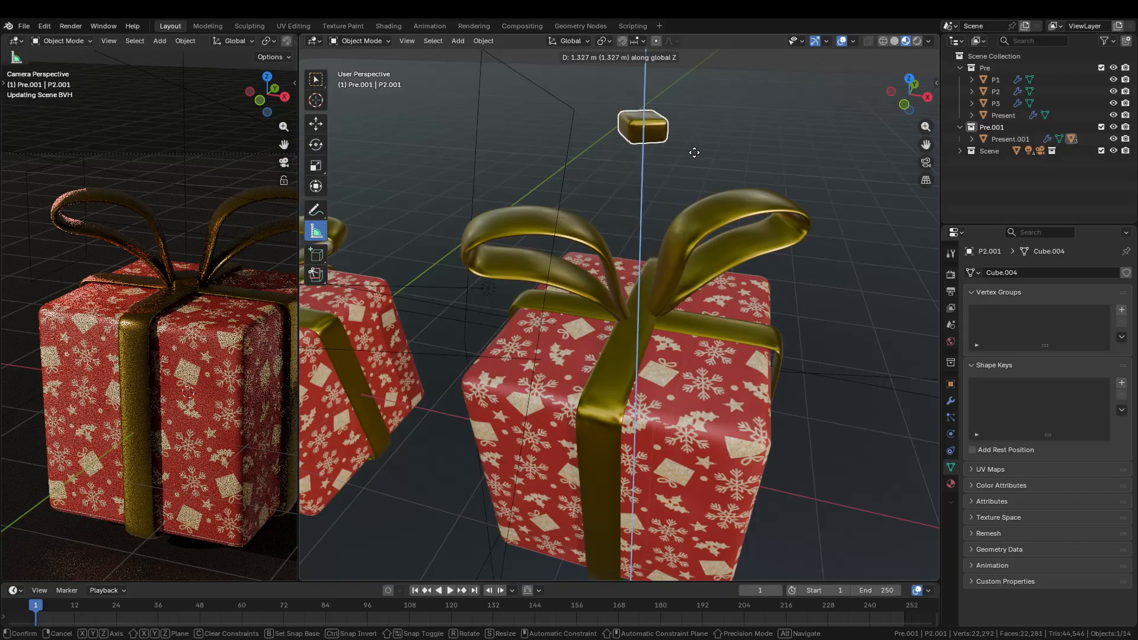
{"action": "left_click", "coordinate": [696, 141]}
{"action": "middle_click_drag", "start_coordinate": [696, 141], "coordinate": [714, 276]}
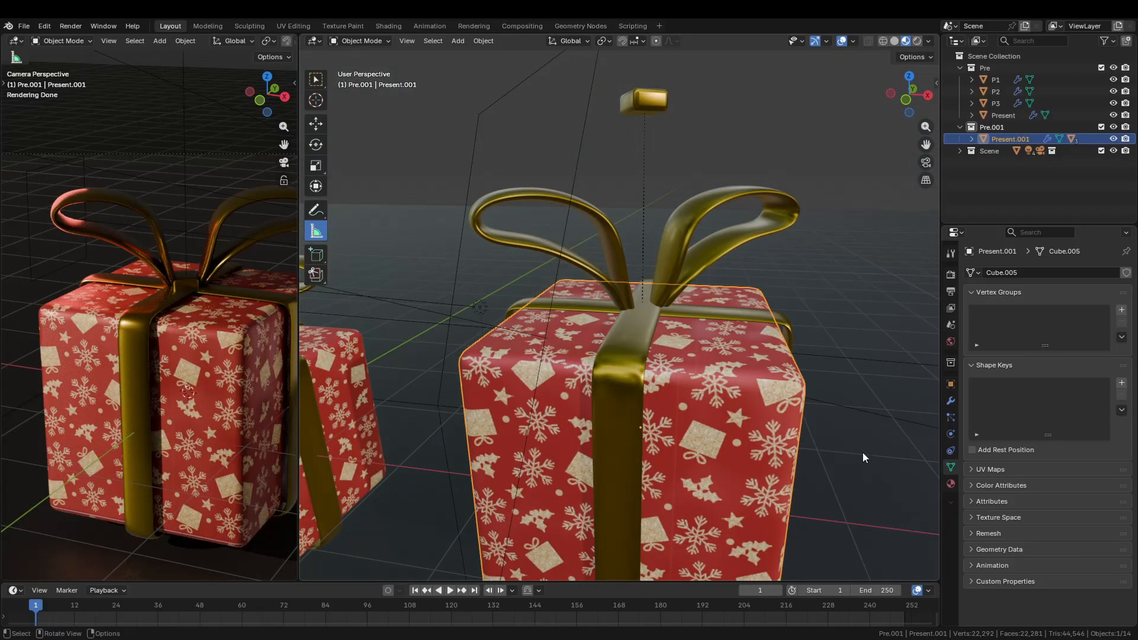
Expand Present.001 to list its child ribbon parts and undo the knot's upward move
{"action": "left_click", "coordinate": [972, 139]}
{"action": "left_click", "coordinate": [1014, 174]}
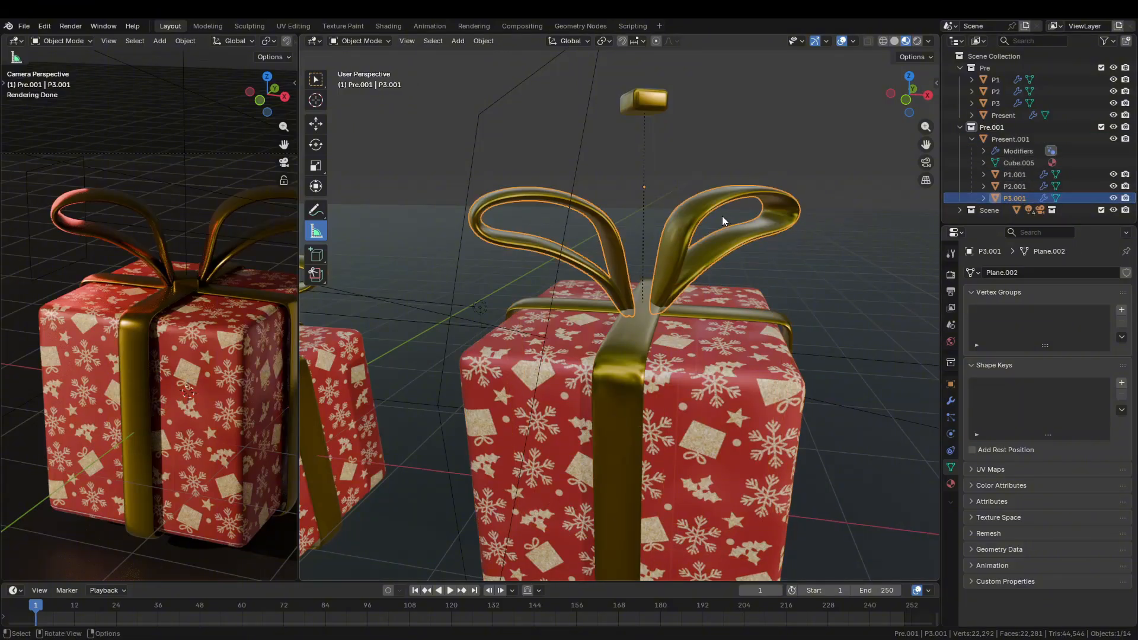
{"action": "key", "text": "ctrl+z"}
{"action": "key", "text": "ctrl+z"}
{"action": "key", "text": "ctrl+z"}
{"action": "scroll", "coordinate": [838, 382], "scroll_direction": "down", "scroll_amount": 5}
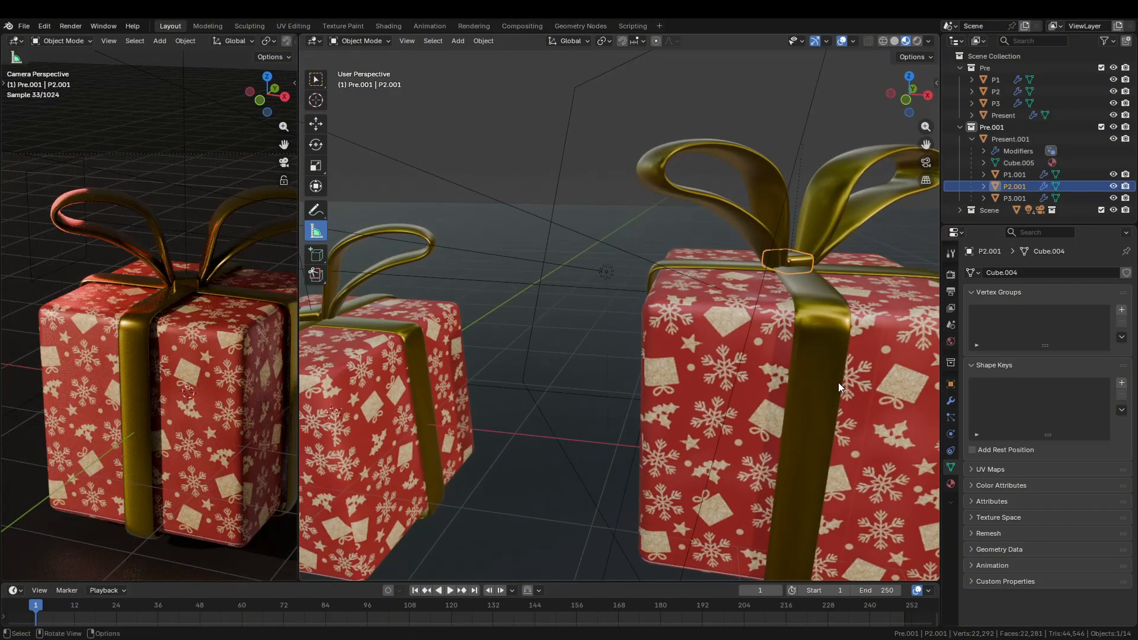
Parent P1, P2 and P3 to the original Present using the Object (Keep Transform) option
{"action": "left_click", "coordinate": [431, 333]}
{"action": "left_click", "coordinate": [443, 336], "text": "shift"}
{"action": "left_click", "coordinate": [428, 351], "text": "shift"}
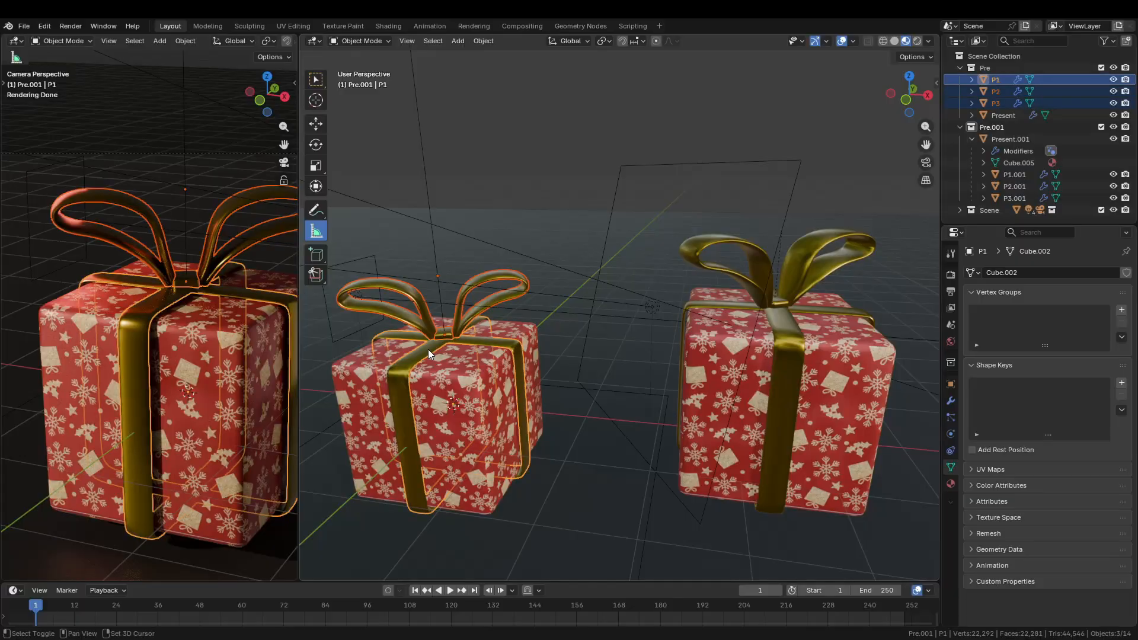
{"action": "left_click", "coordinate": [453, 368], "text": "shift"}
{"action": "middle_click_drag", "start_coordinate": [457, 403], "coordinate": [555, 369], "text": "shift"}
{"action": "key", "text": "ctrl+p"}
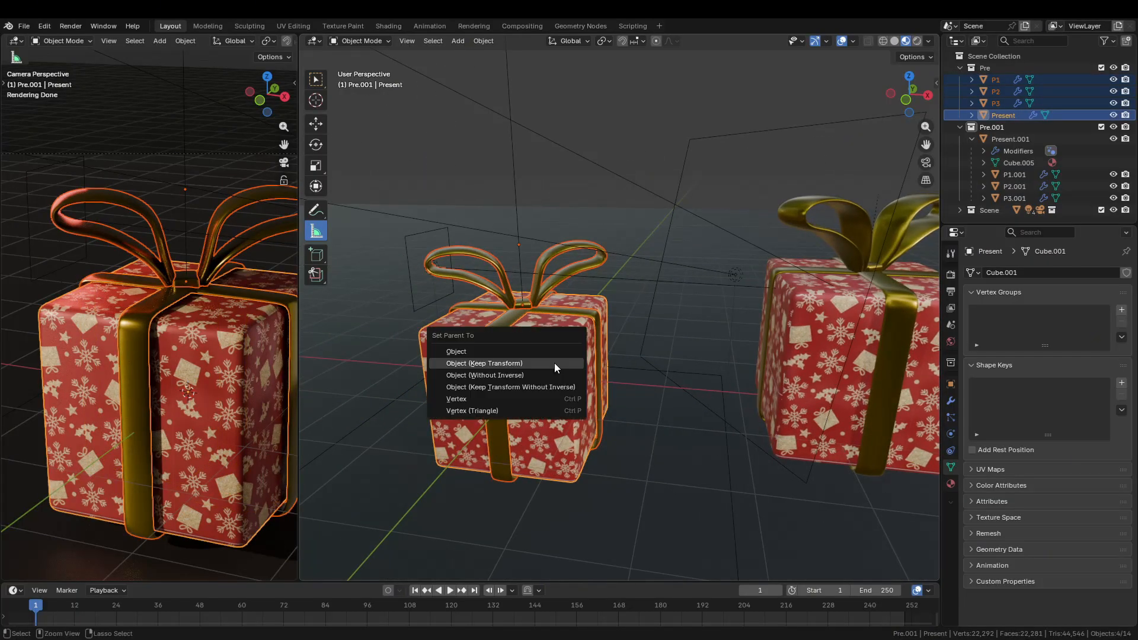
{"action": "left_click", "coordinate": [554, 363]}
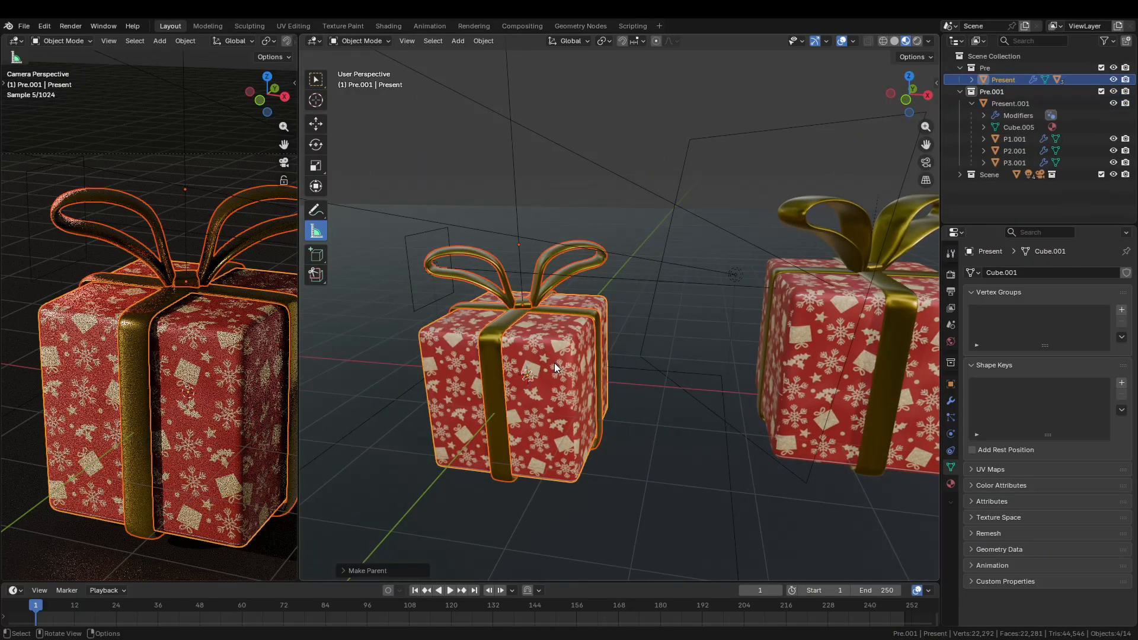
Try moving Present and Present.001 in turn to test that their ribbon parts follow
{"action": "key", "text": "g"}
{"action": "right_click", "coordinate": [824, 475]}
{"action": "left_click", "coordinate": [852, 418]}
{"action": "key", "text": "g"}
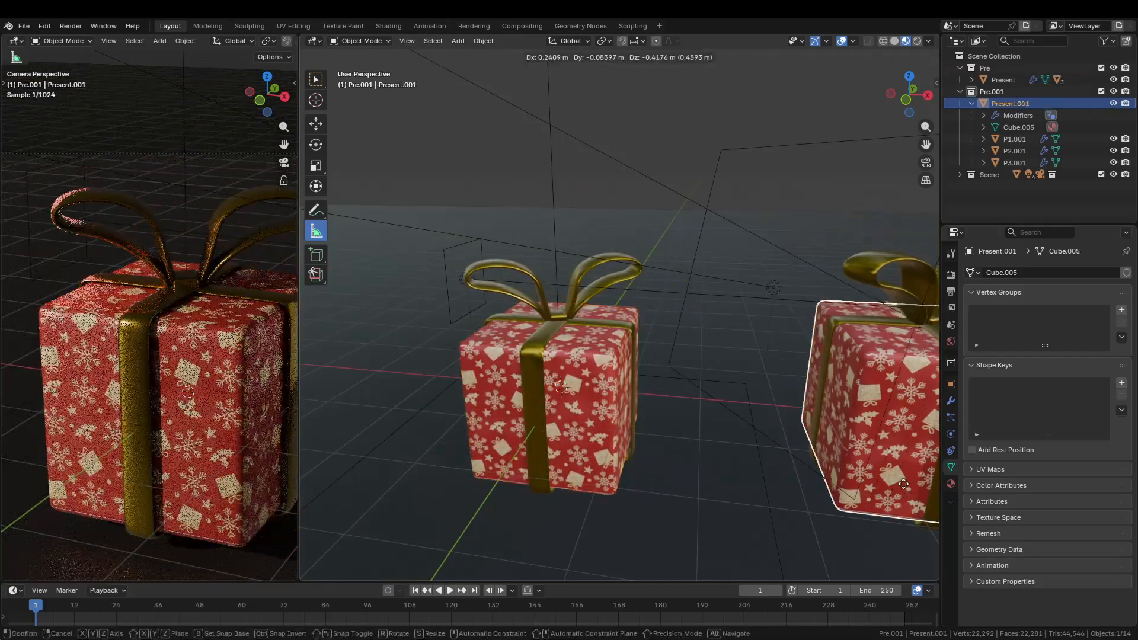
{"action": "right_click", "coordinate": [770, 350]}
{"action": "left_click", "coordinate": [830, 409]}
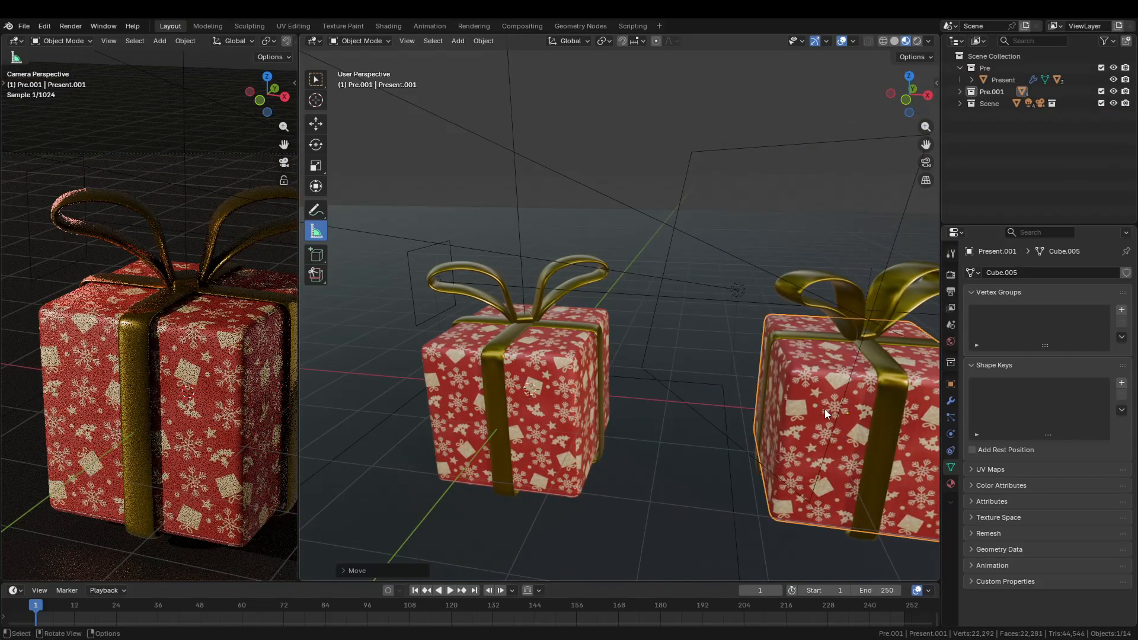
Zoom out the camera viewport and reposition the original Present along the Y and X axes
{"action": "scroll", "coordinate": [143, 352], "scroll_direction": "down", "scroll_amount": 5}
{"action": "left_click", "coordinate": [532, 398]}
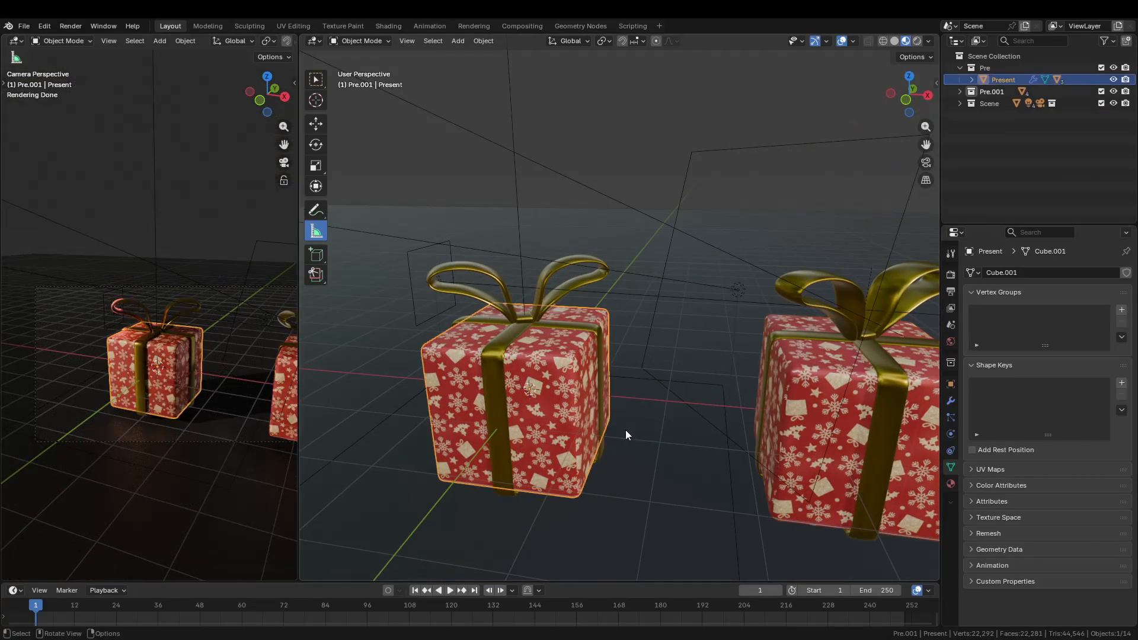
{"action": "key", "text": "g"}
{"action": "key", "text": "y"}
{"action": "left_click", "coordinate": [658, 404]}
{"action": "key", "text": "g"}
{"action": "key", "text": "x"}
{"action": "left_click", "coordinate": [572, 409]}
Move Present.001 along X, and along negative Y using the right orthographic view, placing it in front of the original present
{"action": "left_click", "coordinate": [860, 436]}
{"action": "key", "text": "g"}
{"action": "key", "text": "x"}
{"action": "left_click", "coordinate": [695, 459]}
{"action": "key", "text": "KP_3"}
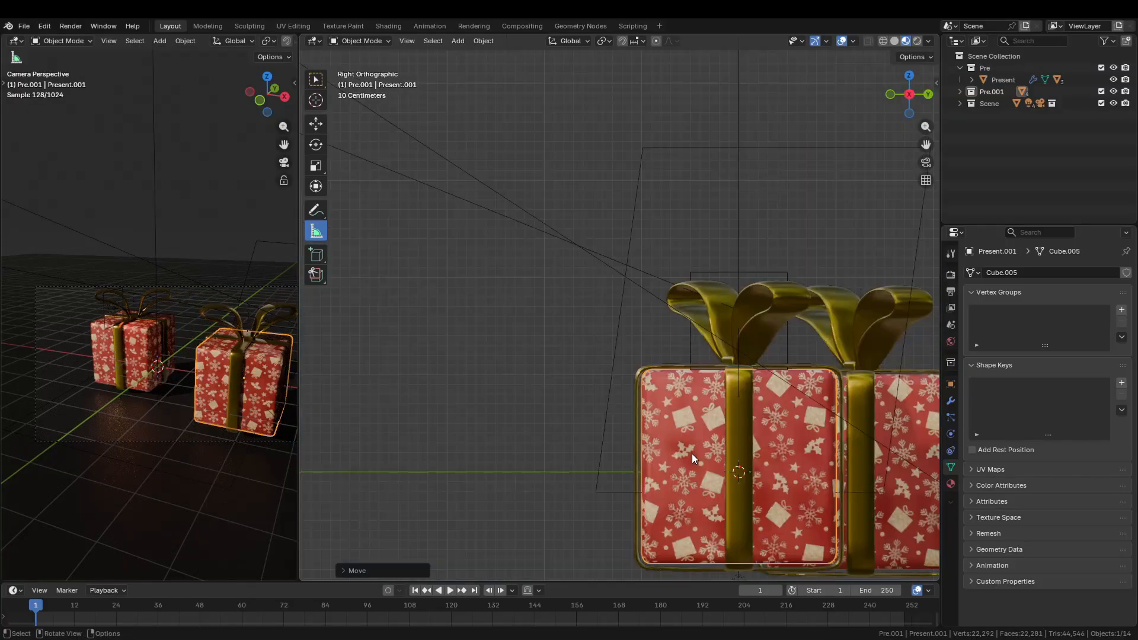
{"action": "key", "text": "g"}
{"action": "key", "text": "y"}
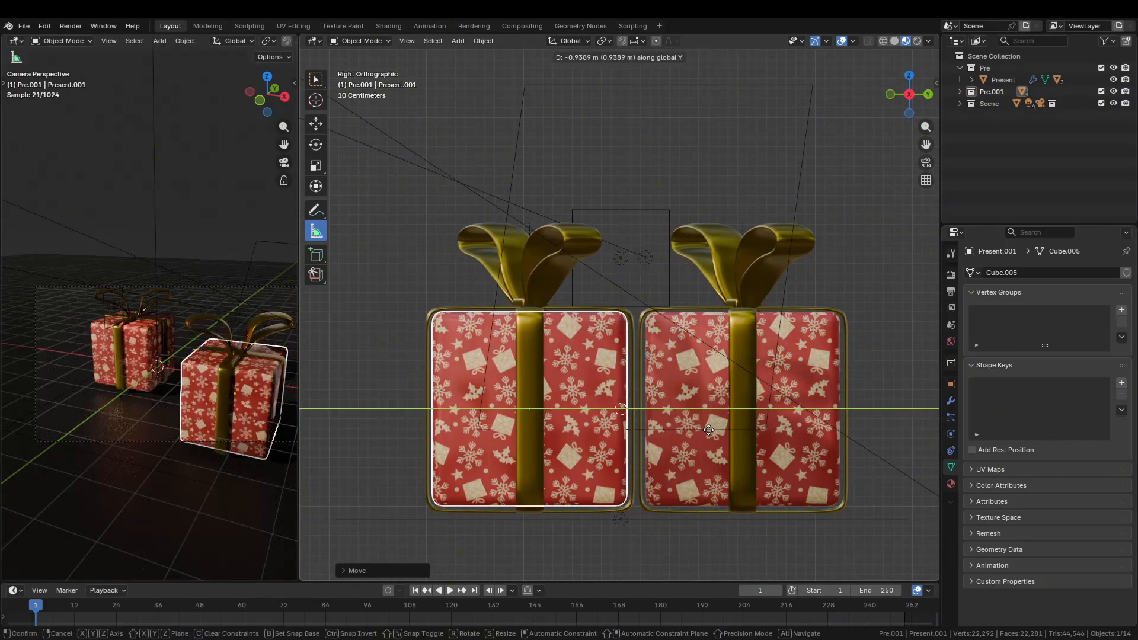
{"action": "left_click", "coordinate": [727, 431]}
{"action": "left_click", "coordinate": [719, 427]}
{"action": "middle_click_drag", "start_coordinate": [547, 372], "coordinate": [677, 403]}
{"action": "scroll", "coordinate": [627, 412], "scroll_direction": "down", "scroll_amount": 5}
{"action": "left_click", "coordinate": [659, 404]}
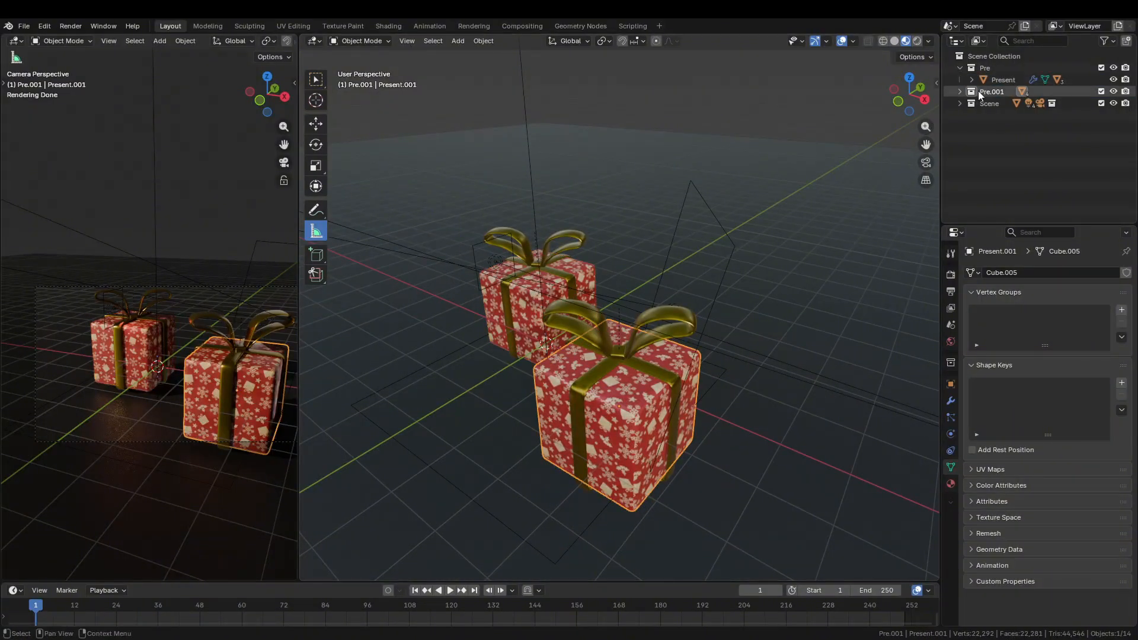
Duplicate the Pre.001 collection to create a third present
{"action": "right_click", "coordinate": [989, 69]}
{"action": "right_click", "coordinate": [991, 79]}
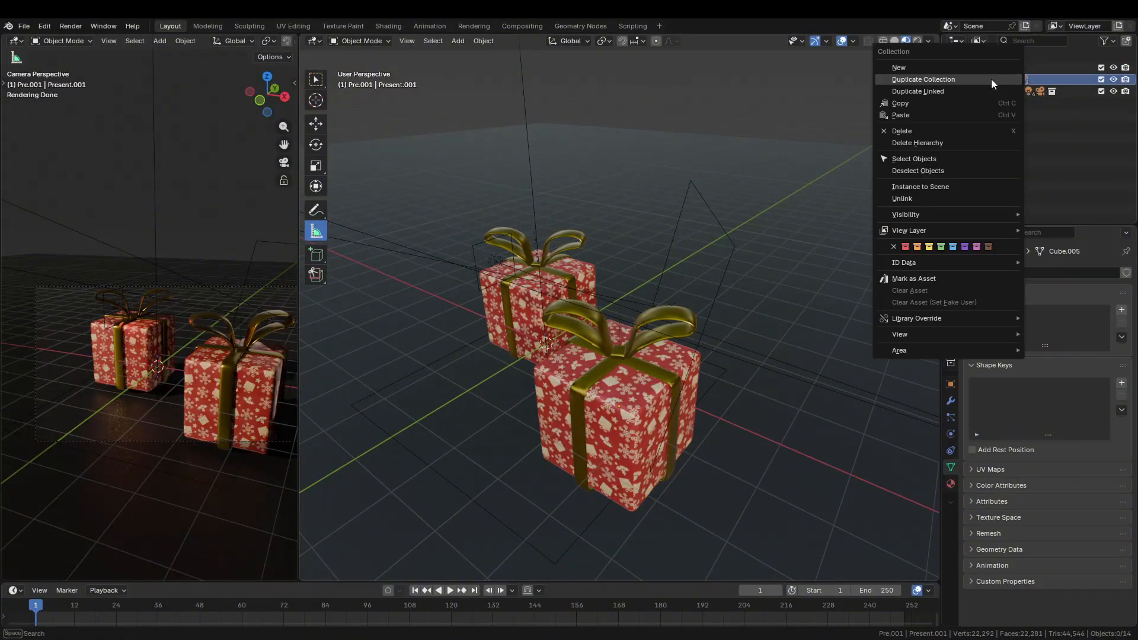
{"action": "left_click", "coordinate": [981, 81]}
{"action": "left_click", "coordinate": [999, 94]}
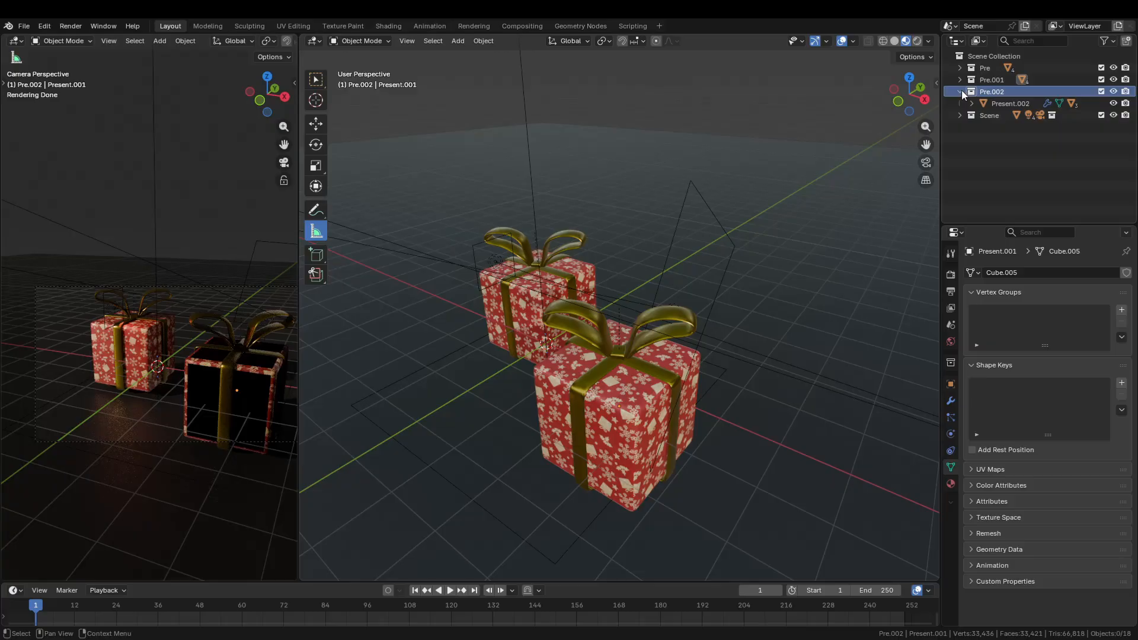
{"action": "left_click", "coordinate": [959, 92]}
{"action": "left_click", "coordinate": [957, 92]}
Move Present.002 along negative X, well clear of Present.001
{"action": "left_click", "coordinate": [993, 103]}
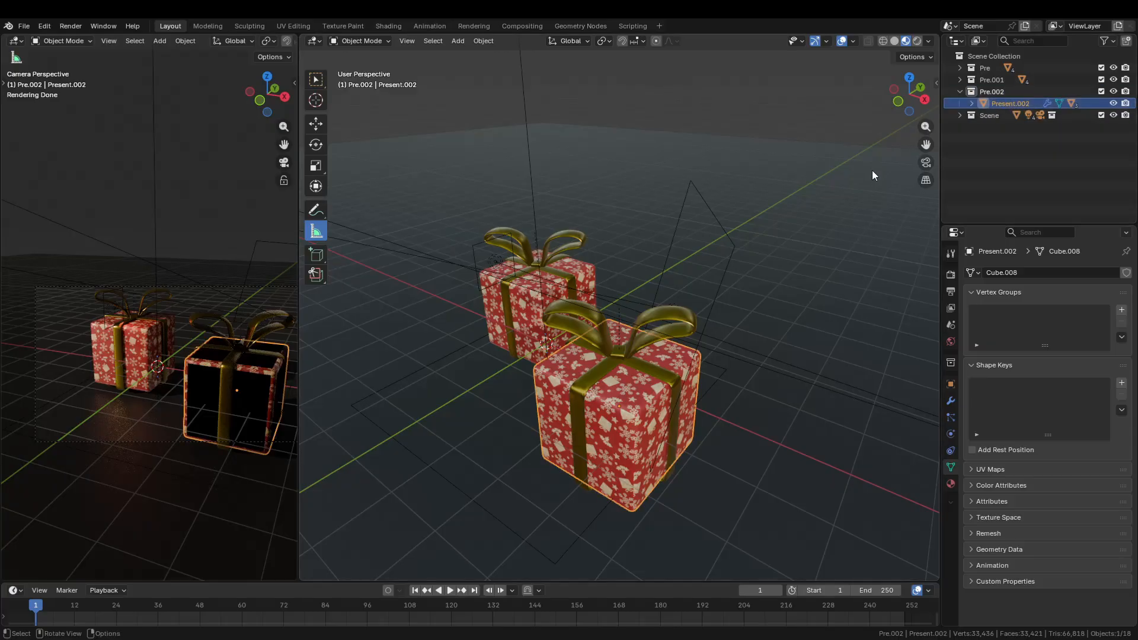
{"action": "key", "text": "g"}
{"action": "key", "text": "x"}
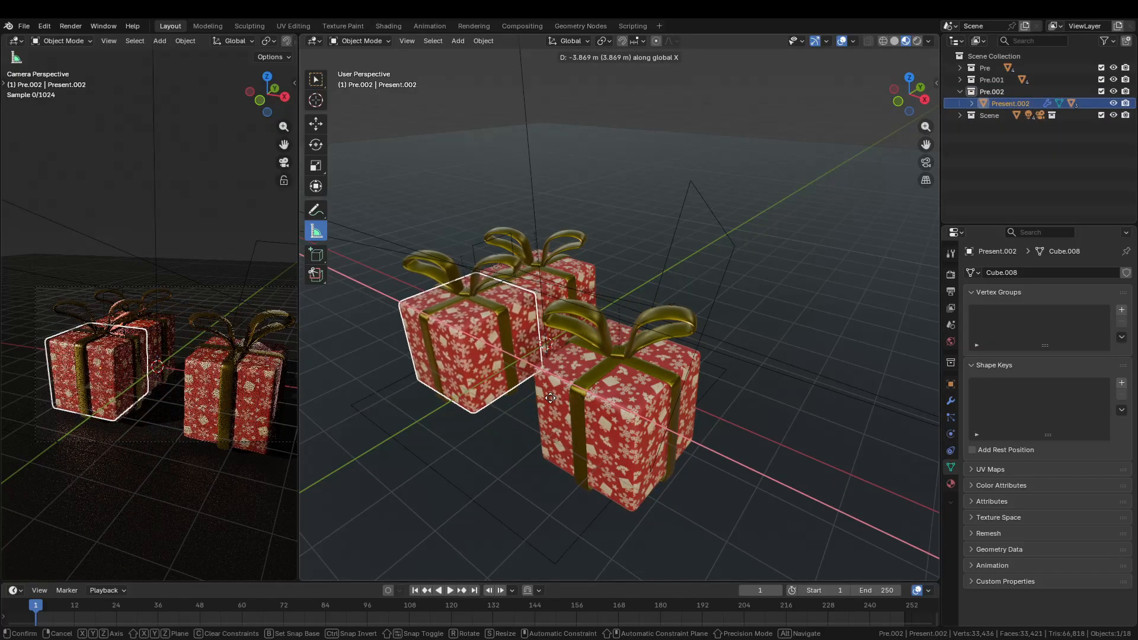
{"action": "left_click", "coordinate": [514, 402]}
{"action": "left_click", "coordinate": [551, 287]}
{"action": "key", "text": "ctrl+z"}
{"action": "key", "text": "ctrl+z"}
Scale up the area light L1 and adjust its power
{"action": "left_click", "coordinate": [382, 398]}
{"action": "left_click", "coordinate": [381, 399]}
{"action": "key", "text": "s"}
{"action": "left_click", "coordinate": [748, 342]}
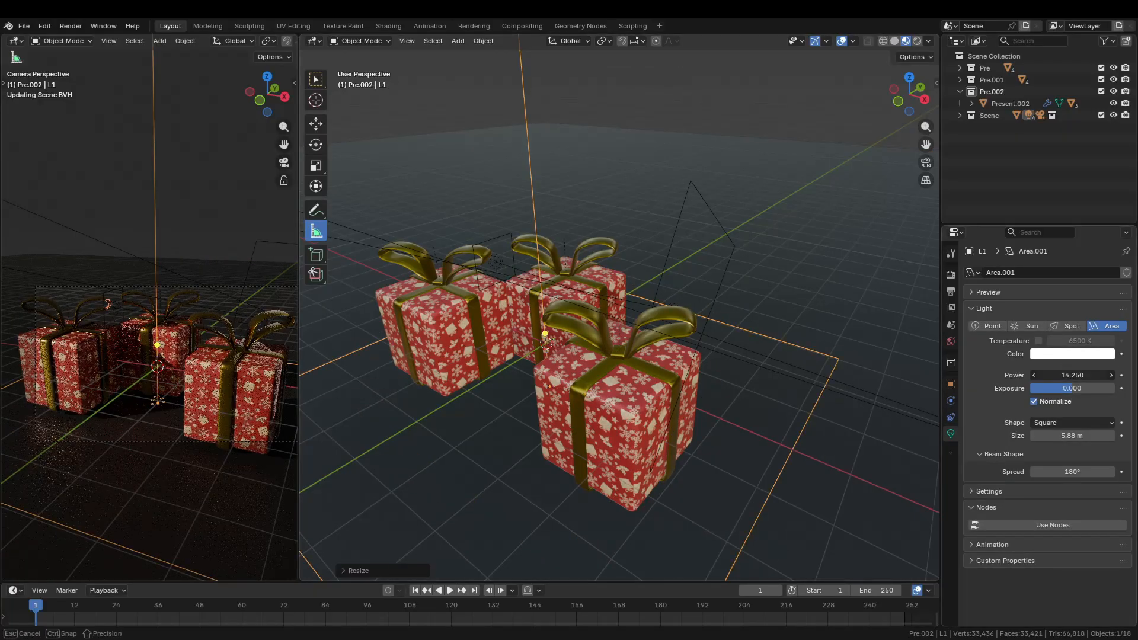
{"action": "key", "text": "h"}
{"action": "key", "text": "ctrl+z"}
{"action": "key", "text": "ctrl+a"}
Shift the original Present along positive X, behind the gap between the other two presents
{"action": "left_click", "coordinate": [565, 288]}
{"action": "left_click", "coordinate": [565, 288]}
{"action": "key", "text": "g"}
{"action": "key", "text": "x"}
{"action": "left_click", "coordinate": [593, 300]}
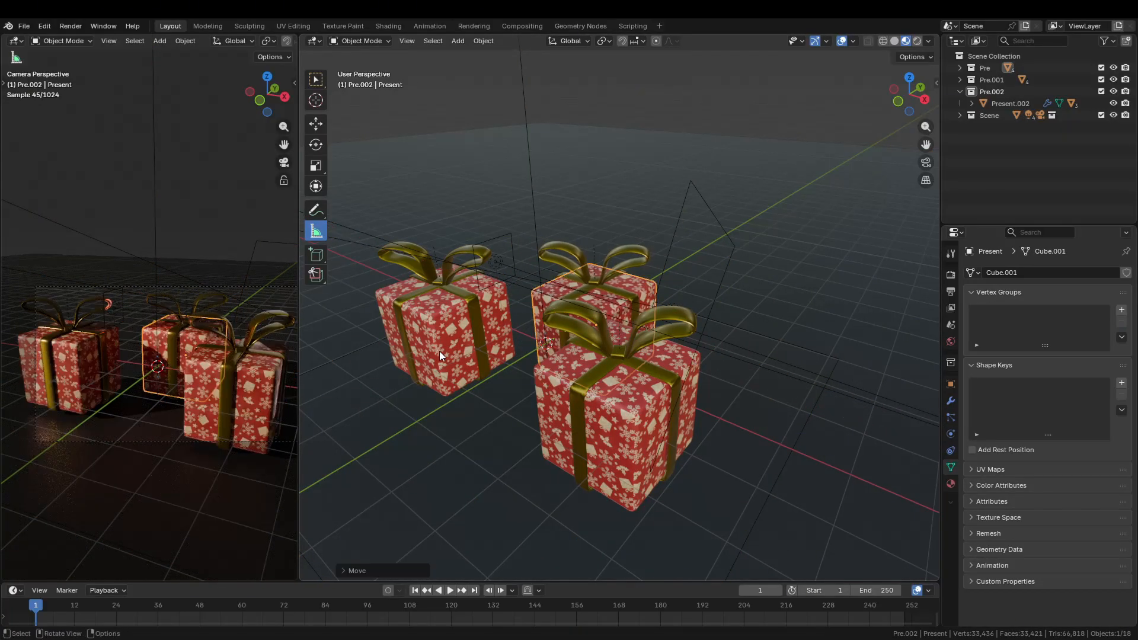
Move Present.002 and Present.001 closer together along X, and widen the camera viewport
{"action": "left_click", "coordinate": [457, 343]}
{"action": "key", "text": "g"}
{"action": "key", "text": "x"}
{"action": "left_click", "coordinate": [476, 351]}
{"action": "left_click", "coordinate": [651, 438]}
{"action": "left_click", "coordinate": [722, 476]}
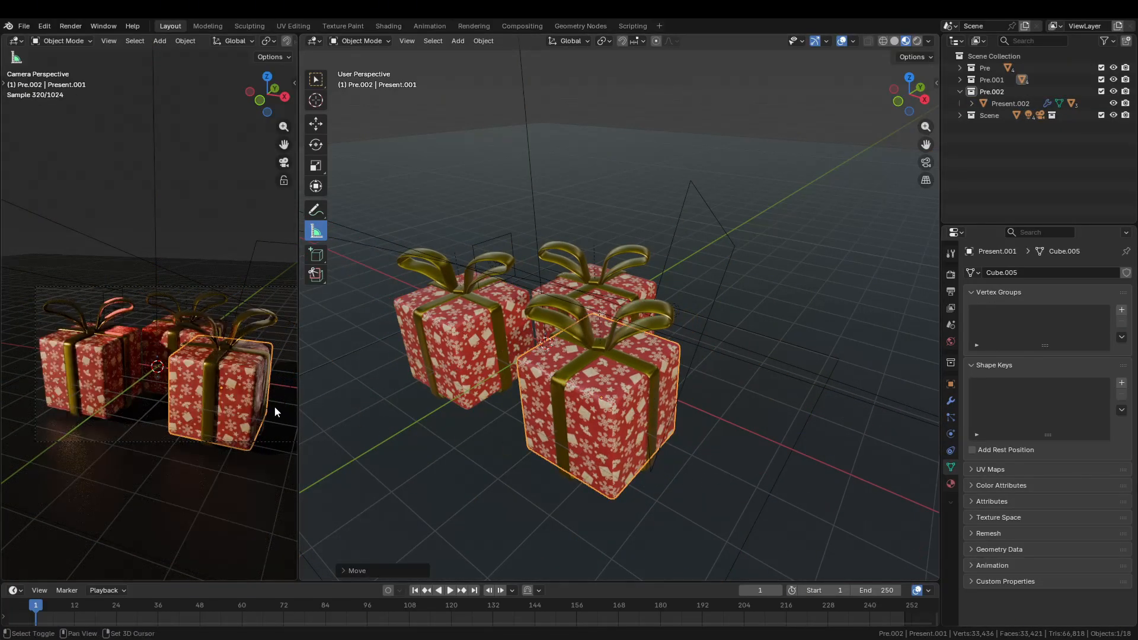
{"action": "left_click_drag", "start_coordinate": [300, 393], "coordinate": [363, 390]}
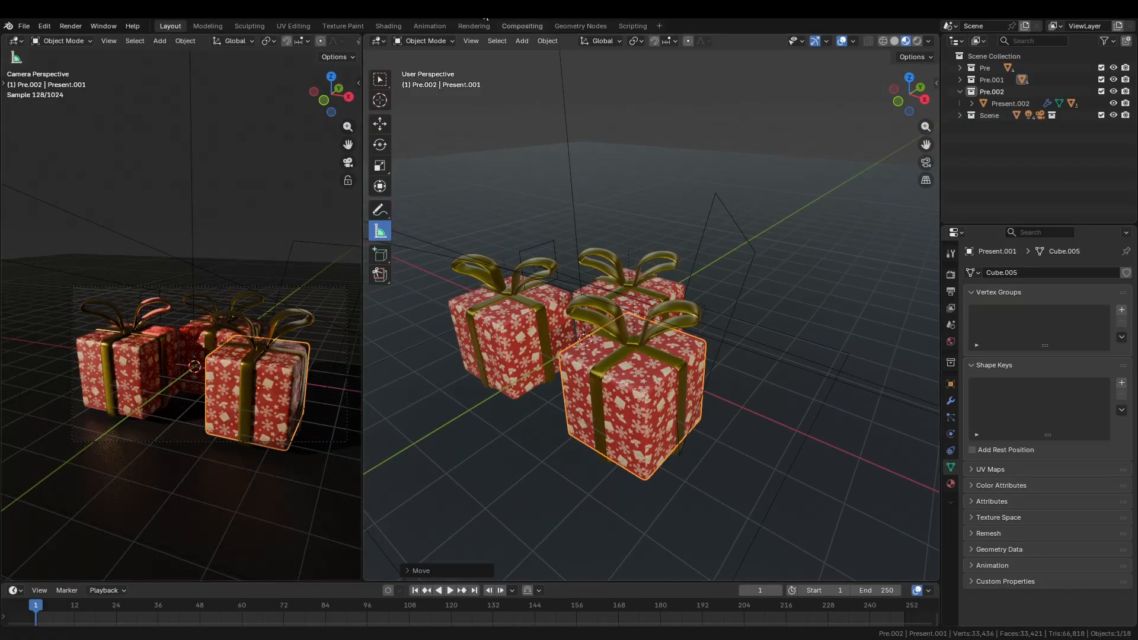
Switch to the Shading workspace and frame the three presents and the node tree of material P
{"action": "left_click", "coordinate": [389, 26]}
{"action": "scroll", "coordinate": [432, 454], "scroll_direction": "down", "scroll_amount": 4}
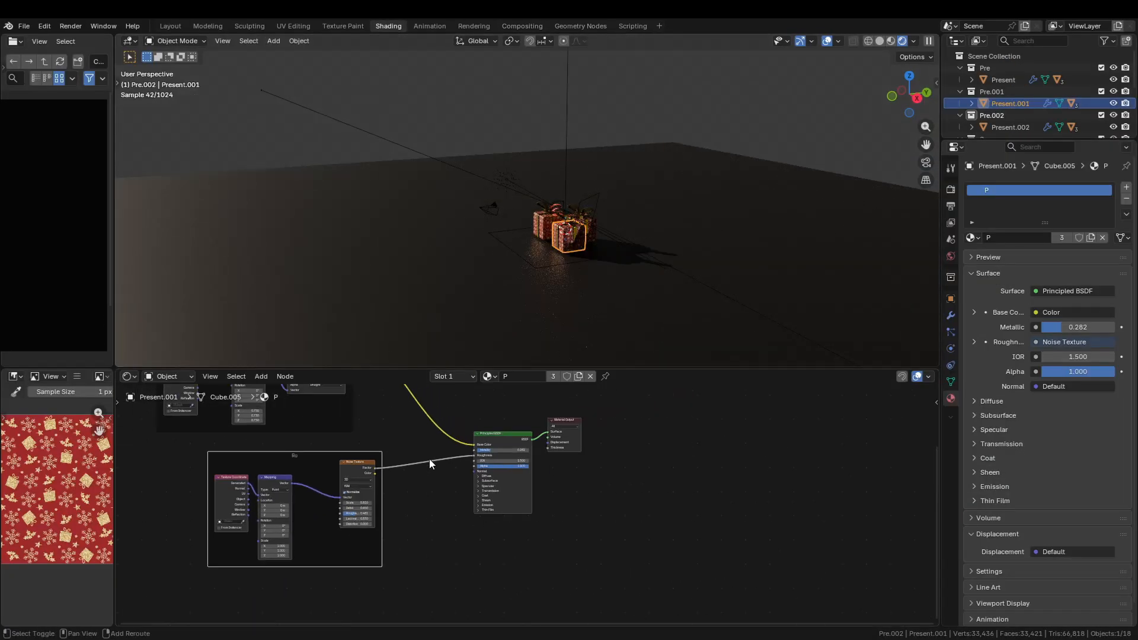
{"action": "middle_click_drag", "start_coordinate": [430, 459], "coordinate": [453, 492]}
{"action": "scroll", "coordinate": [572, 217], "scroll_direction": "up", "scroll_amount": 7}
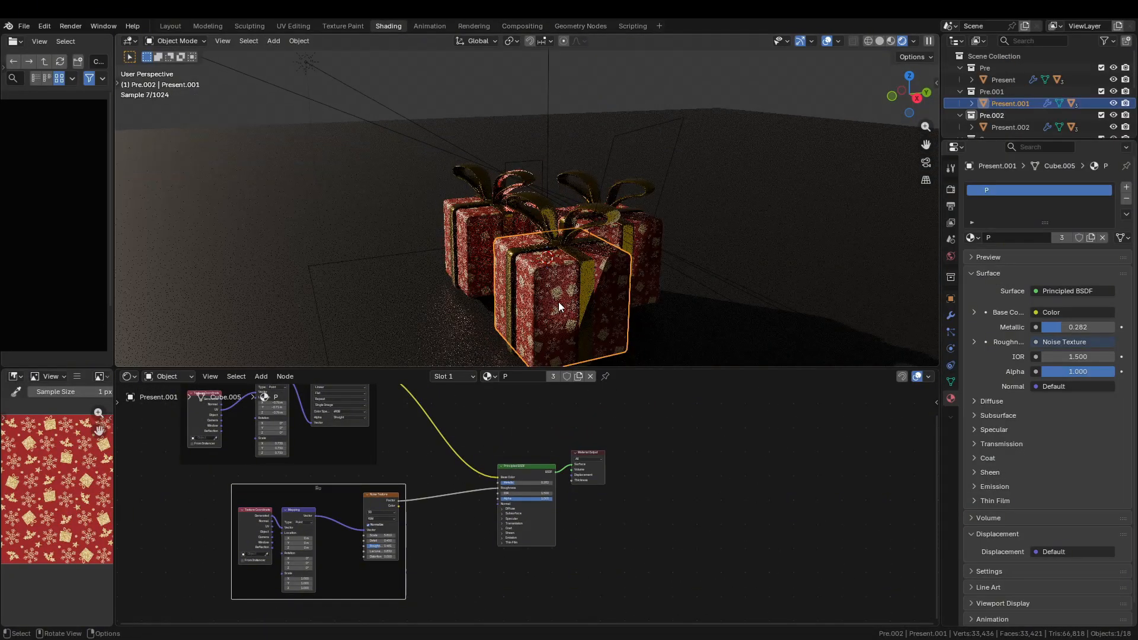
{"action": "middle_click_drag", "start_coordinate": [559, 302], "coordinate": [792, 304]}
{"action": "left_click", "coordinate": [553, 250]}
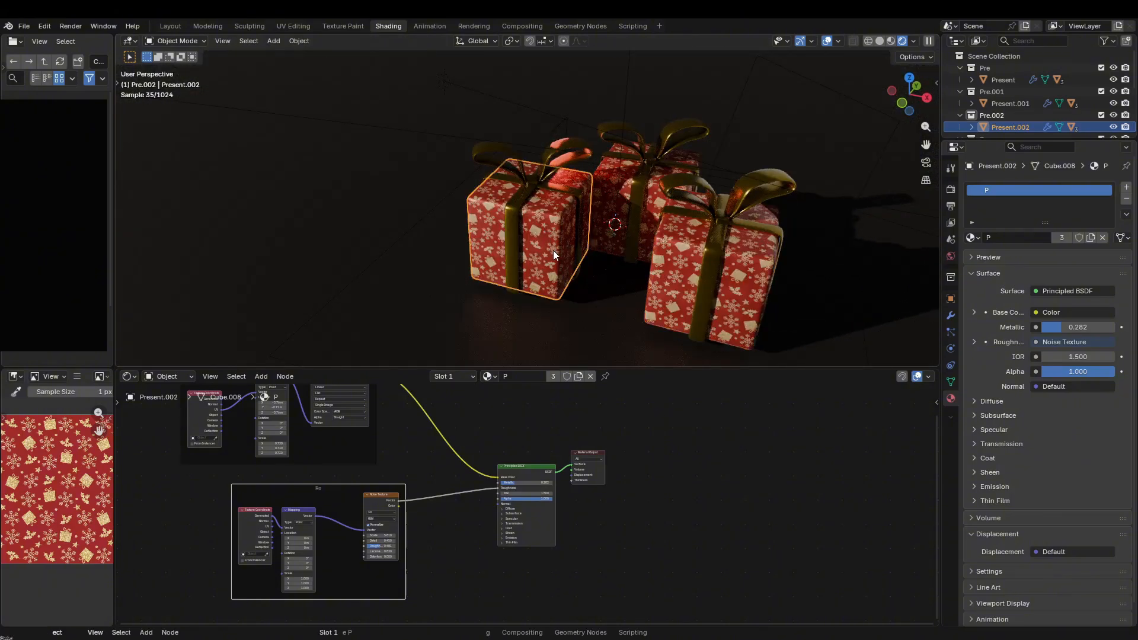
{"action": "scroll", "coordinate": [621, 439], "scroll_direction": "down", "scroll_amount": 4}
{"action": "middle_click_drag", "start_coordinate": [650, 302], "coordinate": [635, 305], "text": "shift"}
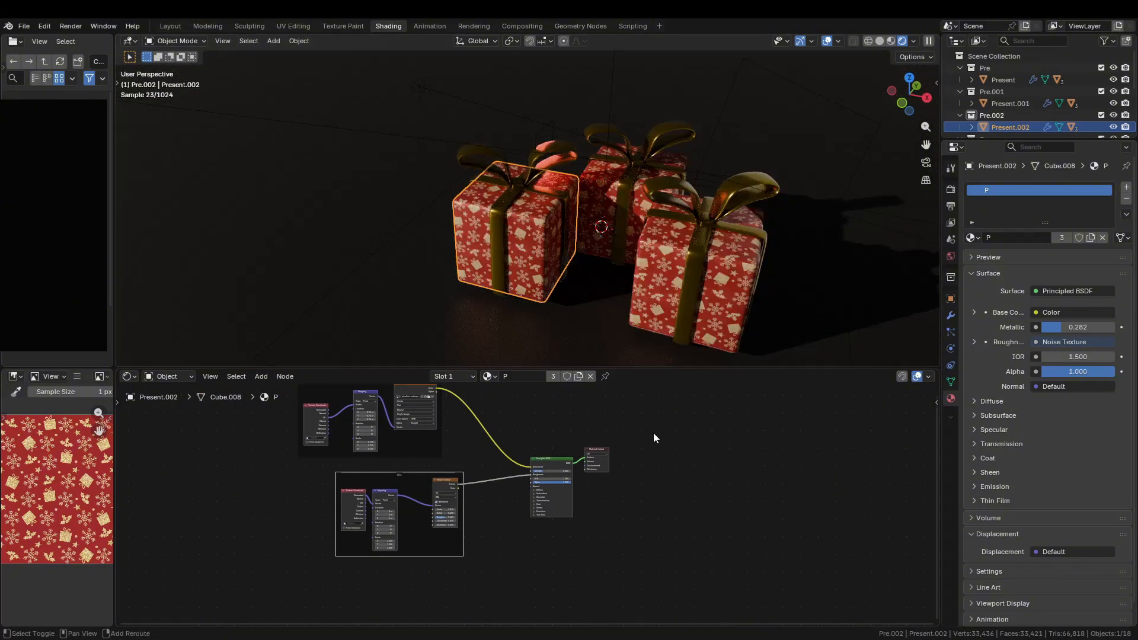
{"action": "middle_click_drag", "start_coordinate": [653, 438], "coordinate": [660, 481]}
Try a dark red base color on the shared ribbon material B from the knot P2.001, and undo it
{"action": "left_click", "coordinate": [610, 343]}
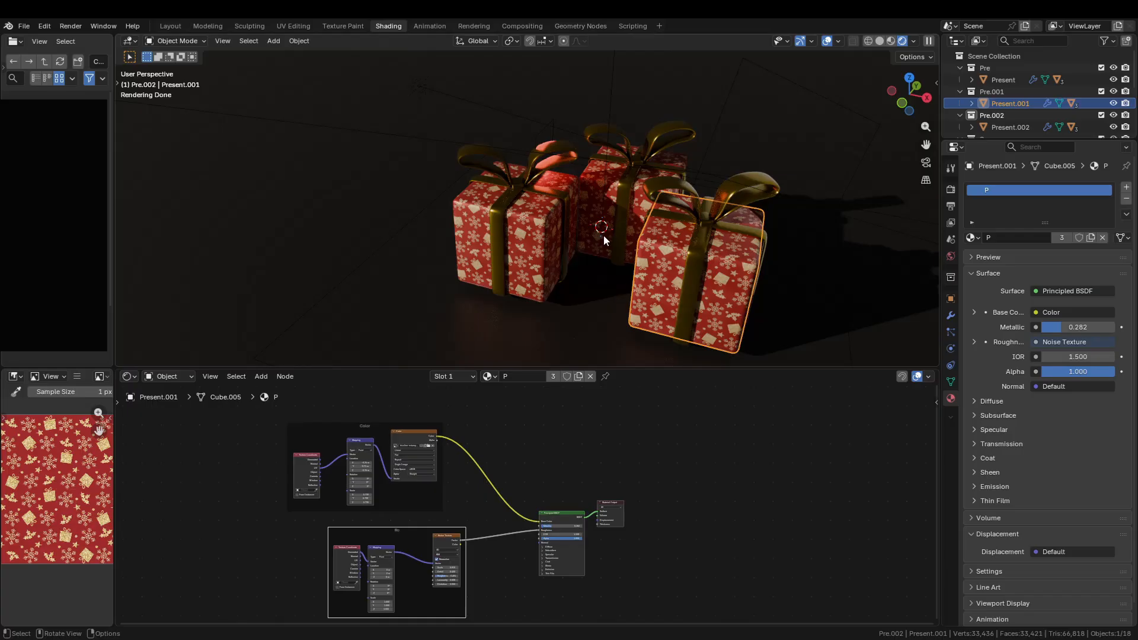
{"action": "left_click", "coordinate": [709, 218]}
{"action": "scroll", "coordinate": [650, 442], "scroll_direction": "up", "scroll_amount": 3}
{"action": "left_click", "coordinate": [462, 512]}
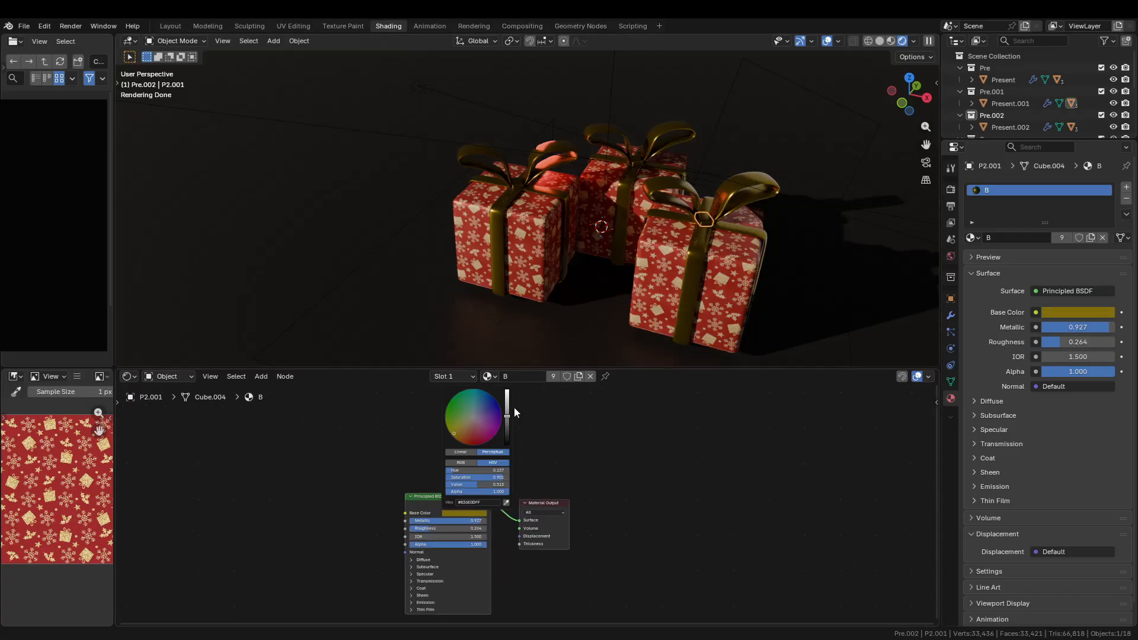
{"action": "left_click", "coordinate": [476, 444]}
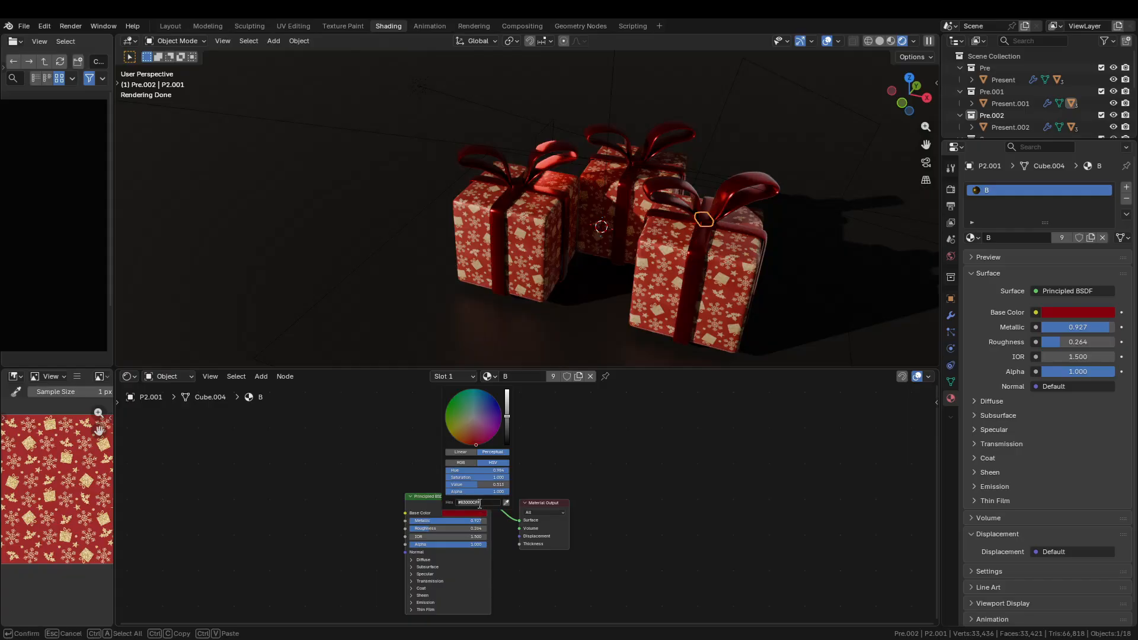
{"action": "key", "text": "ctrl+z"}
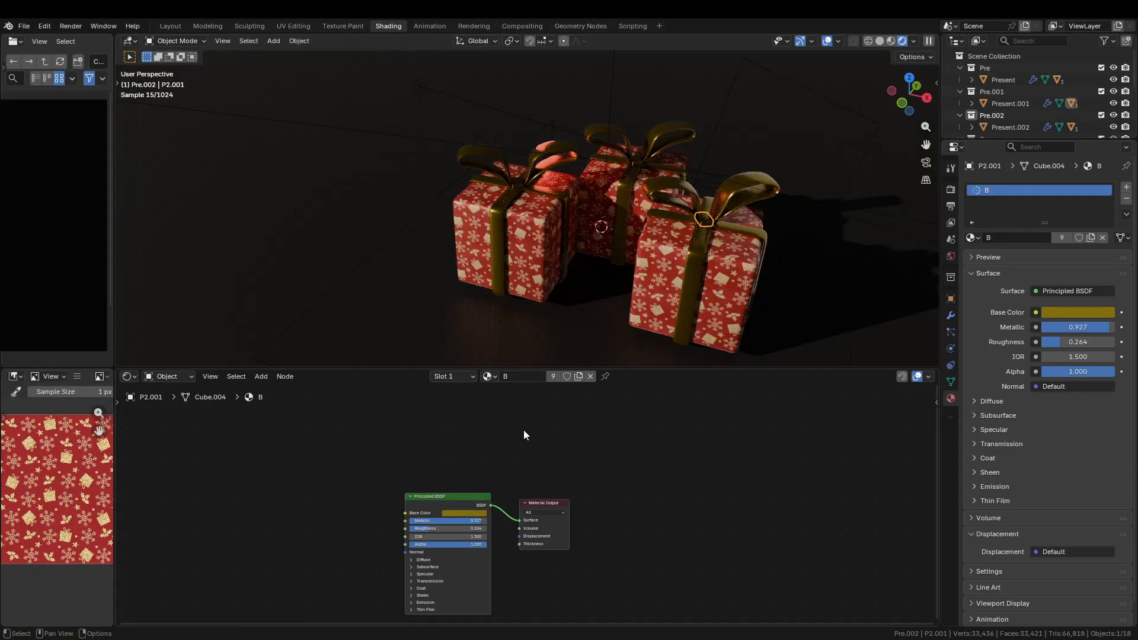
Select the ribbon P1 on the original present and make its material B an independent copy
{"action": "left_click", "coordinate": [635, 157]}
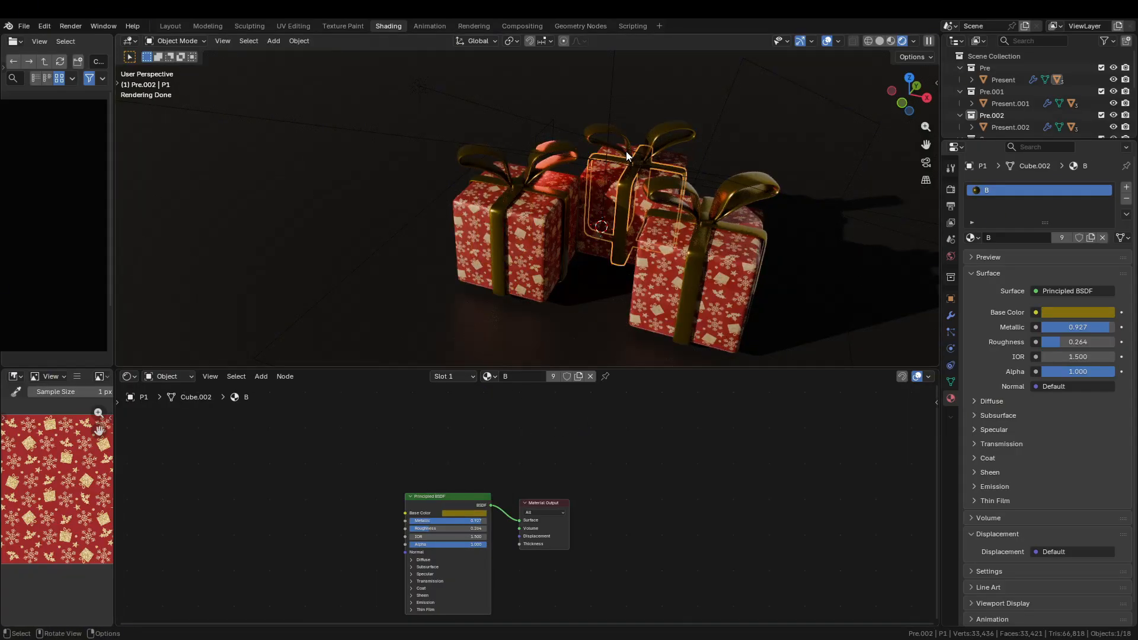
{"action": "left_click", "coordinate": [626, 148]}
{"action": "left_click", "coordinate": [536, 213]}
{"action": "left_click", "coordinate": [631, 162]}
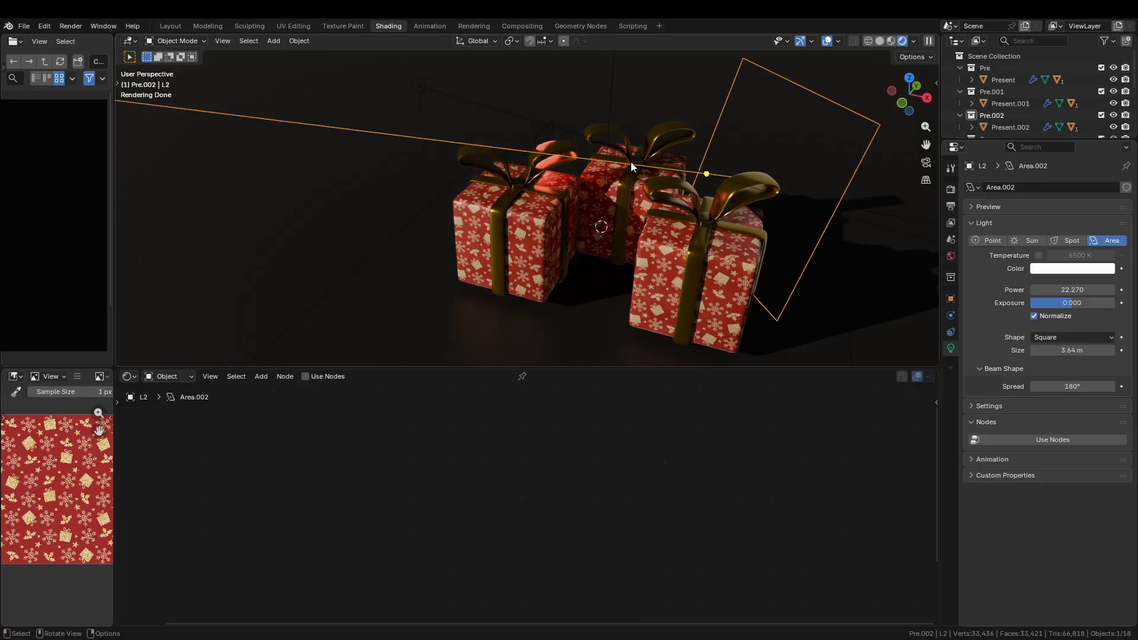
{"action": "left_click", "coordinate": [631, 178]}
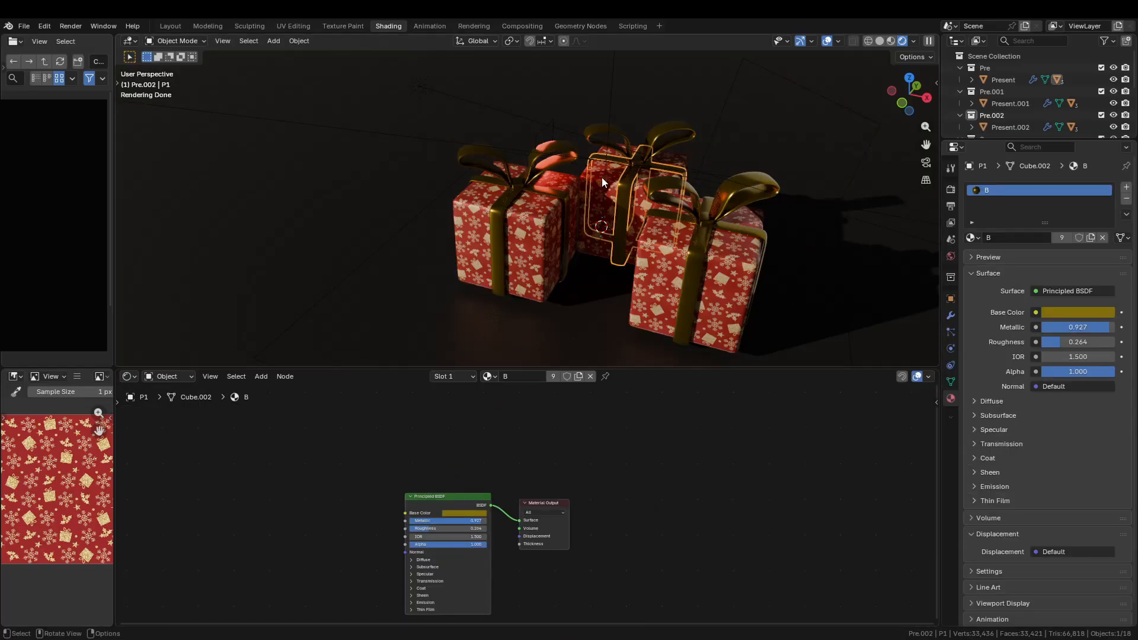
{"action": "left_click", "coordinate": [578, 376]}
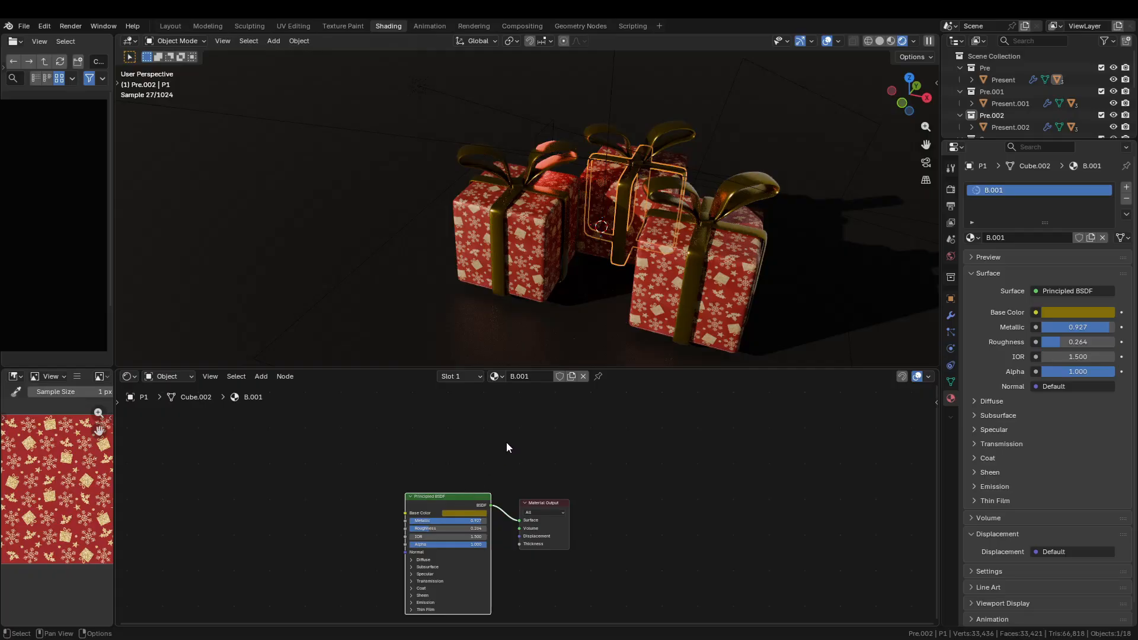
{"action": "key", "text": "shift+a"}
{"action": "left_click", "coordinate": [513, 425]}
{"action": "type", "text": "bs"}
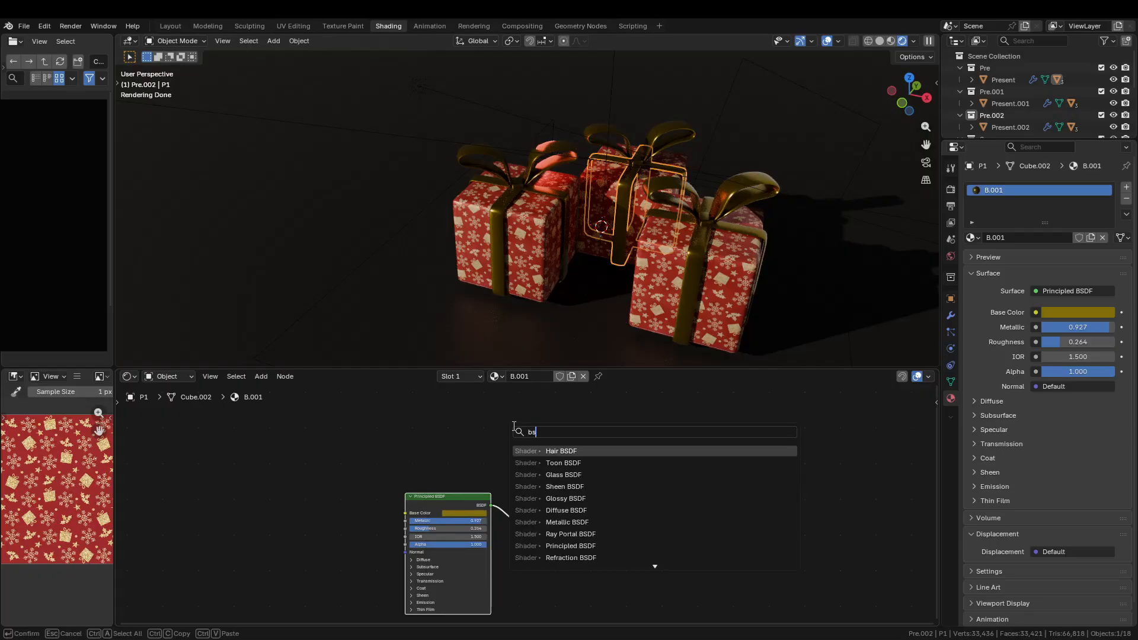
{"action": "key", "text": "Escape"}
Set the base color of ribbon material B.001 to dark red
{"action": "left_click", "coordinate": [457, 514]}
{"action": "left_click", "coordinate": [464, 502]}
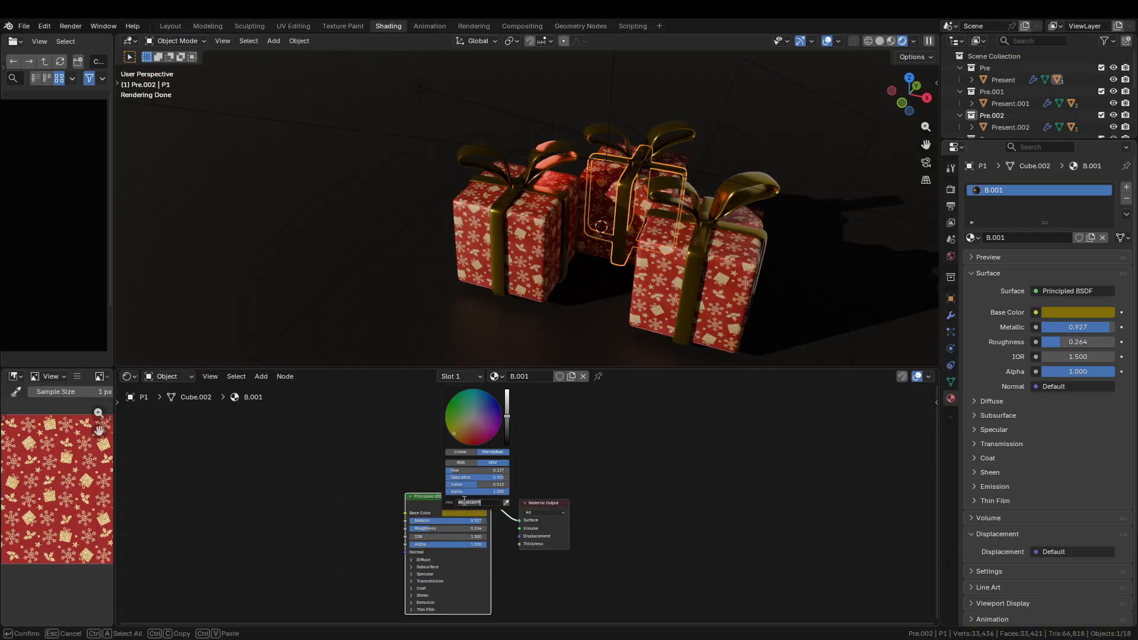
{"action": "key", "text": "Return"}
{"action": "scroll", "coordinate": [641, 155], "scroll_direction": "up", "scroll_amount": 4}
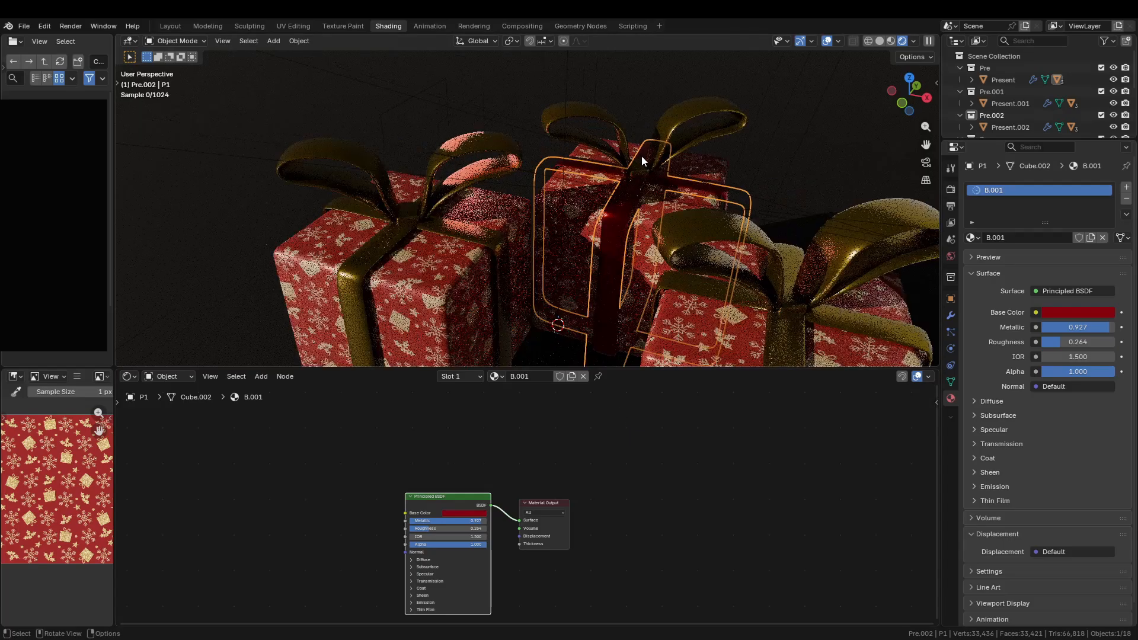
{"action": "scroll", "coordinate": [616, 249], "scroll_direction": "down", "scroll_amount": 2}
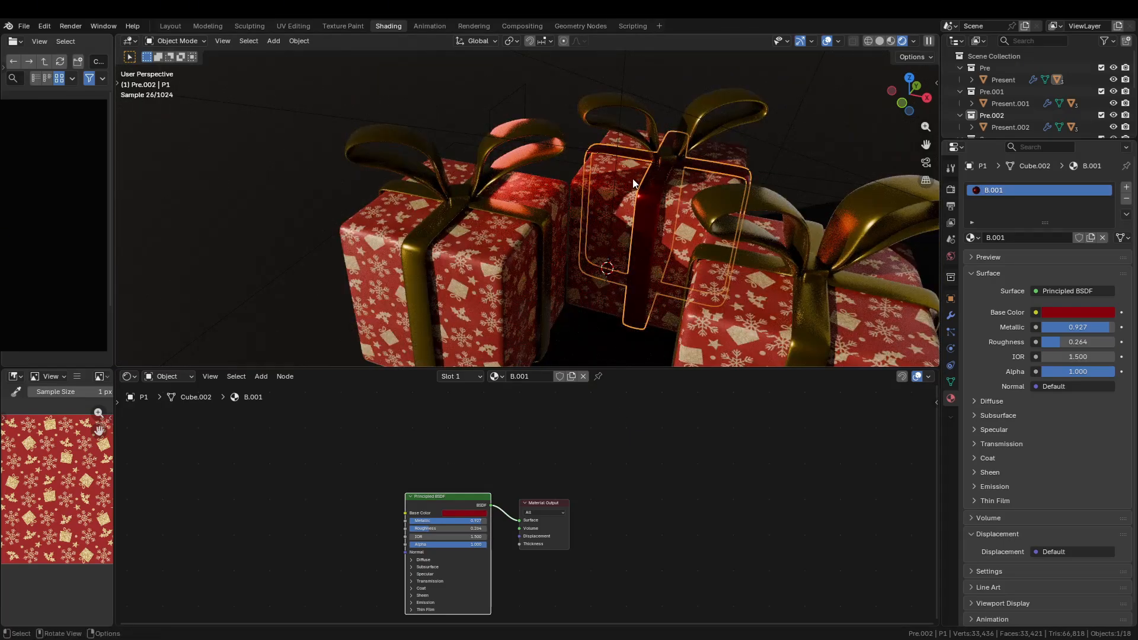
Select the presents one after another in the collections Pre and Pre.001 to check which box each entry belongs to
{"action": "scroll", "coordinate": [492, 216], "scroll_direction": "down", "scroll_amount": 3}
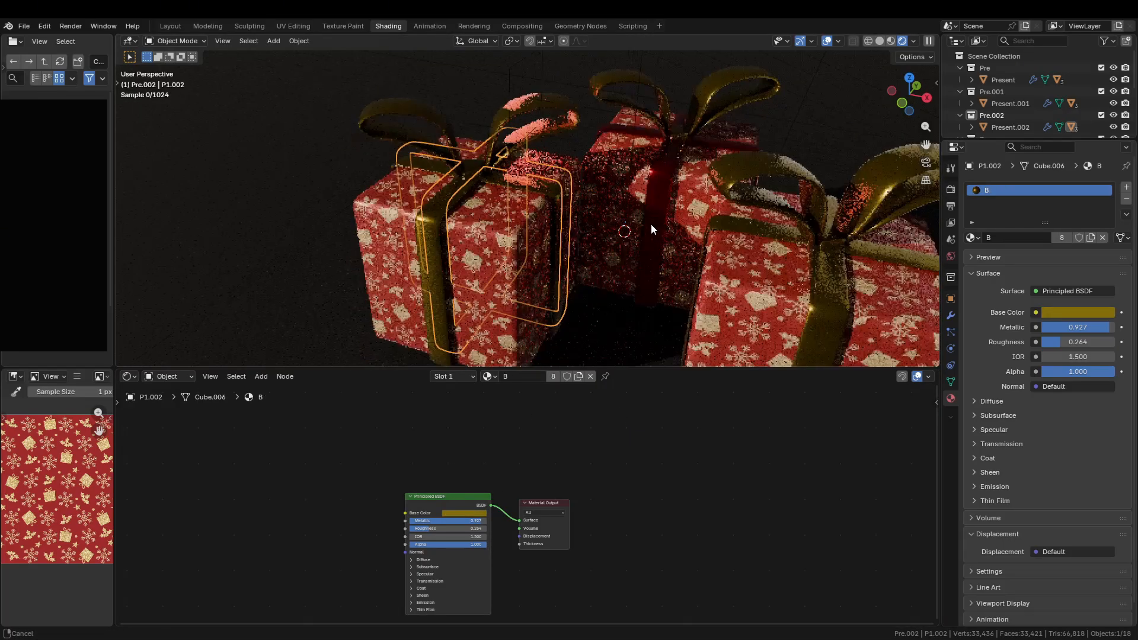
{"action": "left_click", "coordinate": [547, 227]}
{"action": "scroll", "coordinate": [547, 226], "scroll_direction": "up", "scroll_amount": 2}
{"action": "left_click", "coordinate": [708, 256]}
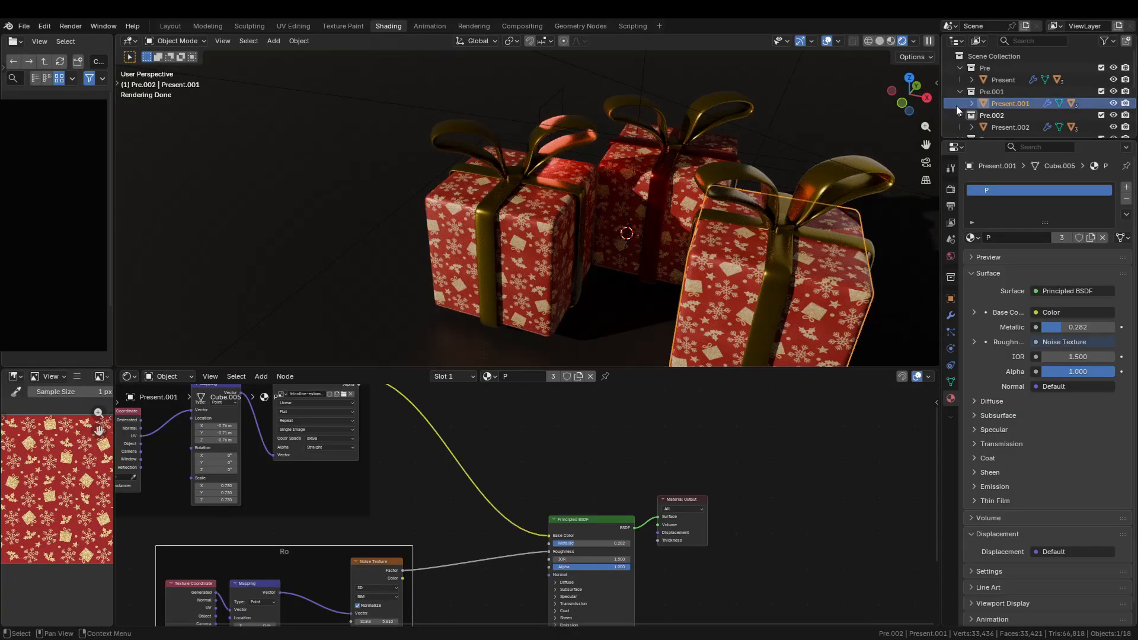
{"action": "left_click", "coordinate": [996, 81]}
{"action": "left_click", "coordinate": [998, 69]}
{"action": "left_click", "coordinate": [1001, 79]}
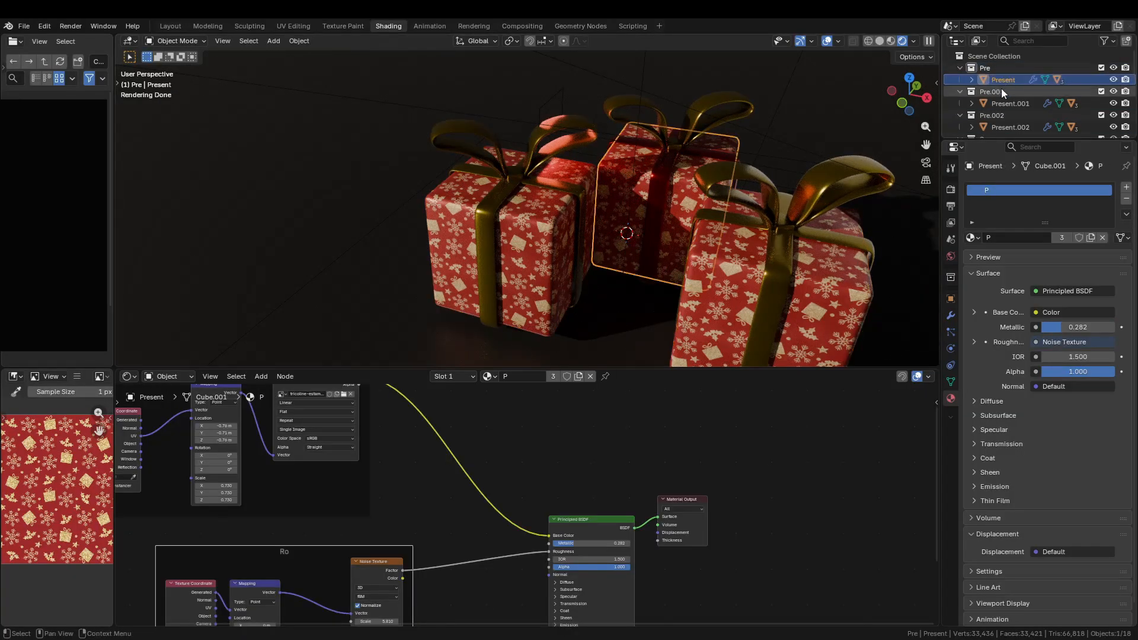
{"action": "left_click", "coordinate": [1004, 101]}
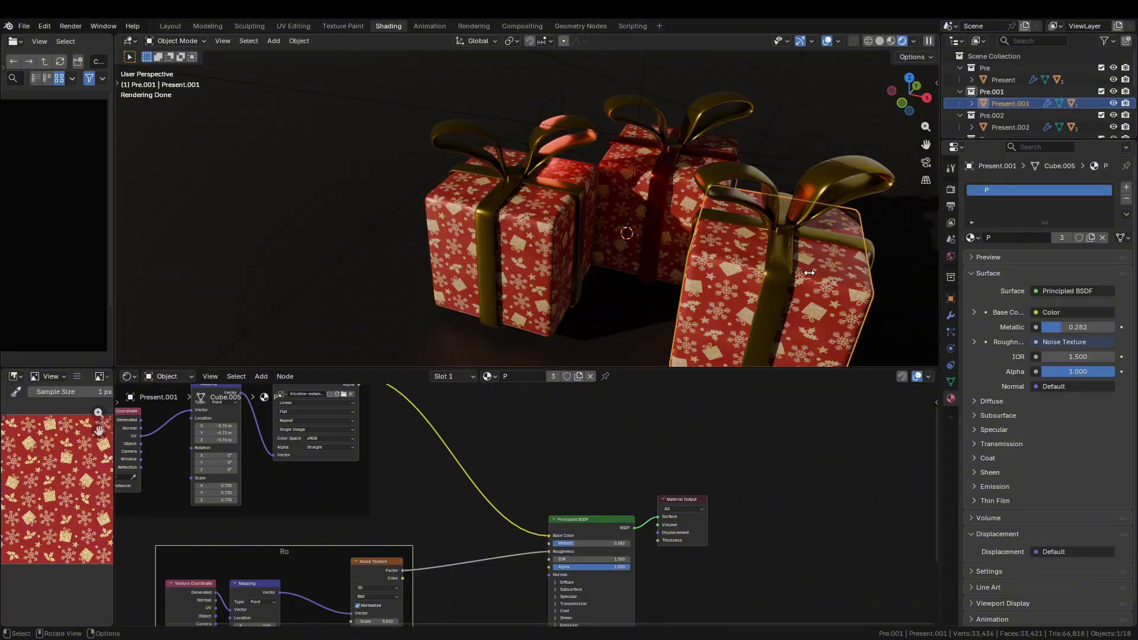
Select Present.002, make its wrapping material P an independent copy, and name the copy P.002
{"action": "left_click", "coordinate": [527, 208]}
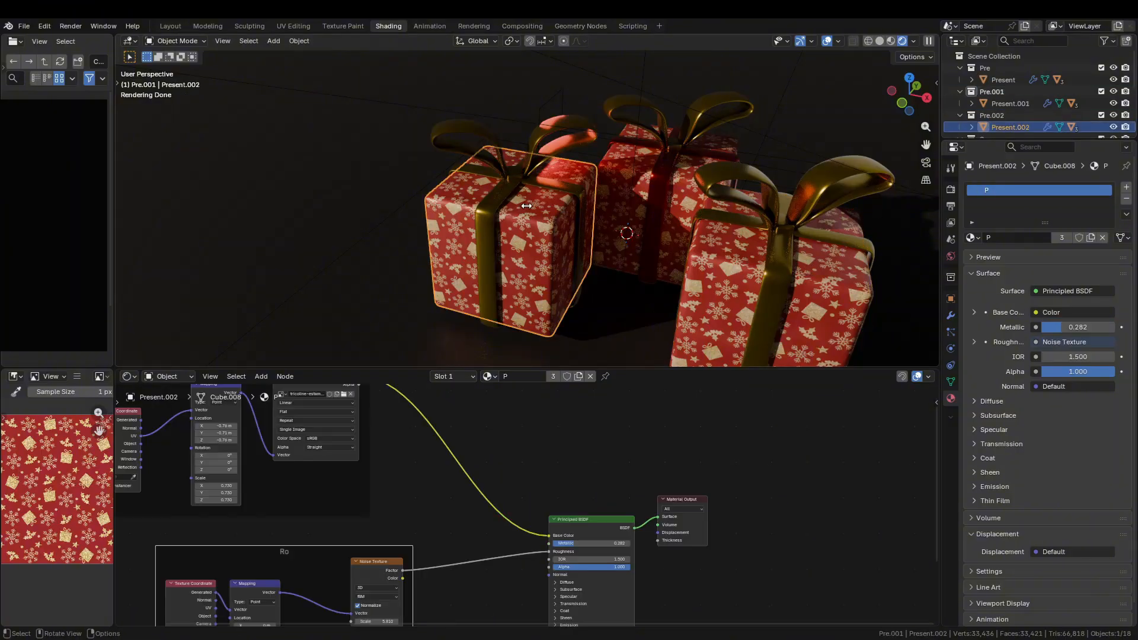
{"action": "scroll", "coordinate": [447, 468], "scroll_direction": "down", "scroll_amount": 3}
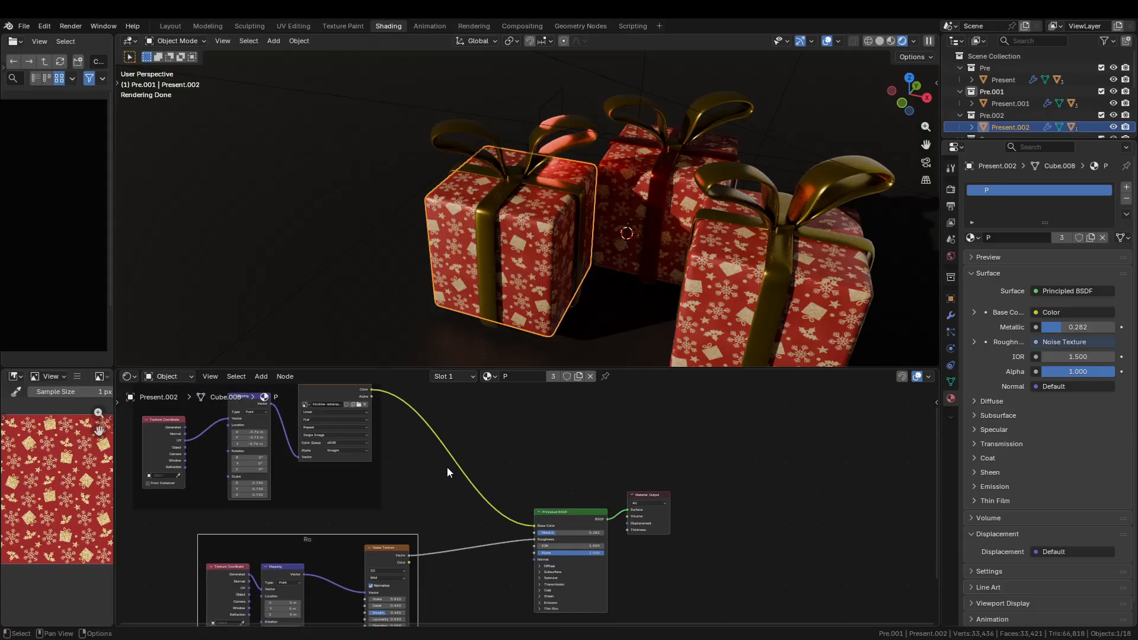
{"action": "scroll", "coordinate": [585, 511], "scroll_direction": "up", "scroll_amount": 4}
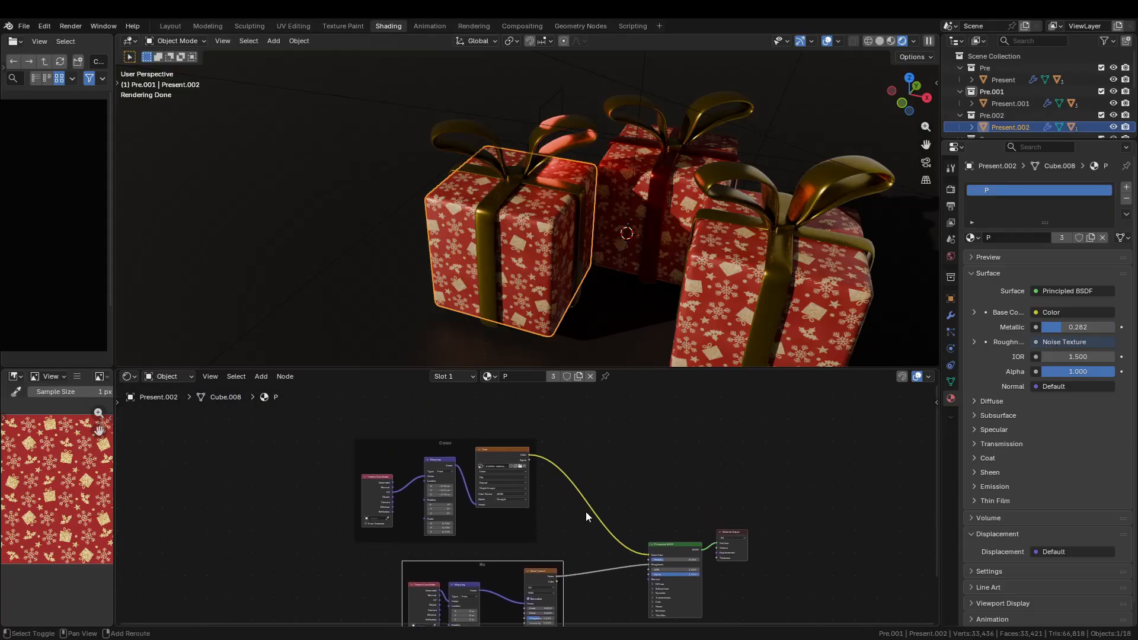
{"action": "left_click", "coordinate": [579, 377]}
{"action": "double_click", "coordinate": [530, 376]}
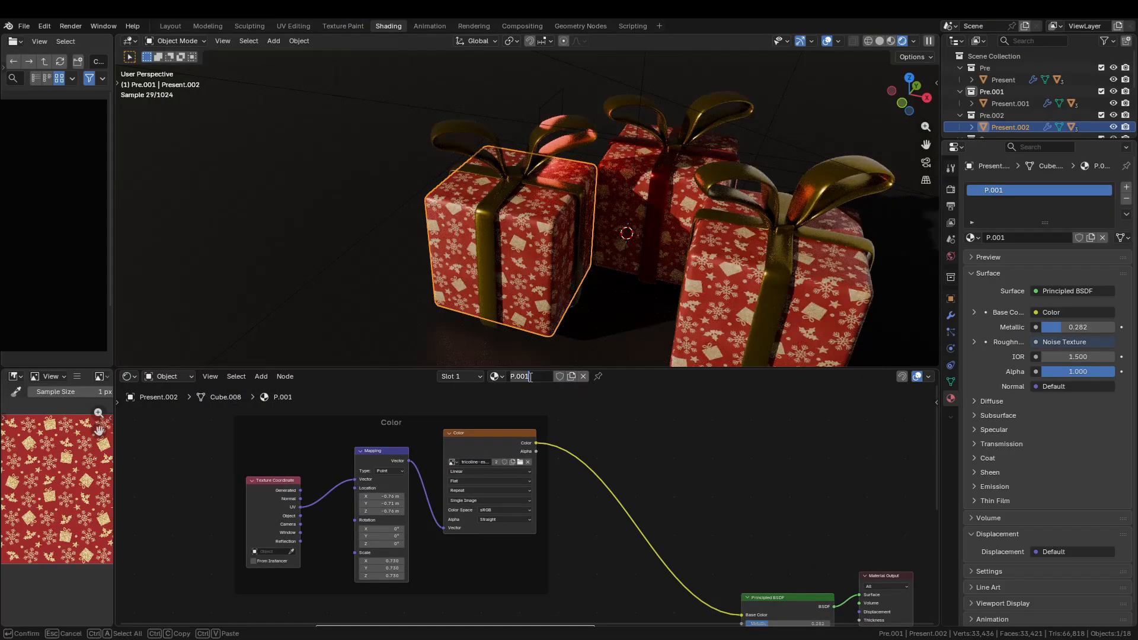
{"action": "type", "text": "P.002"}
{"action": "key", "text": "Return"}
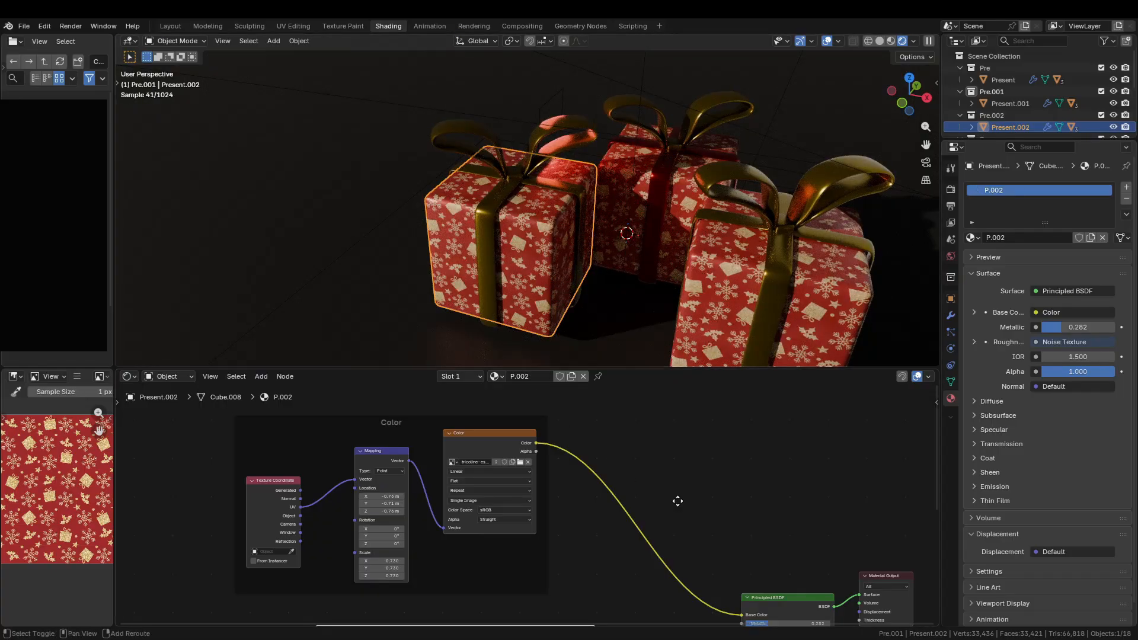
Load the Christmas wrapping image ending in "wrapping-1.jpg" into the Color image texture node of material P.002
{"action": "scroll", "coordinate": [638, 450], "scroll_direction": "down", "scroll_amount": 2}
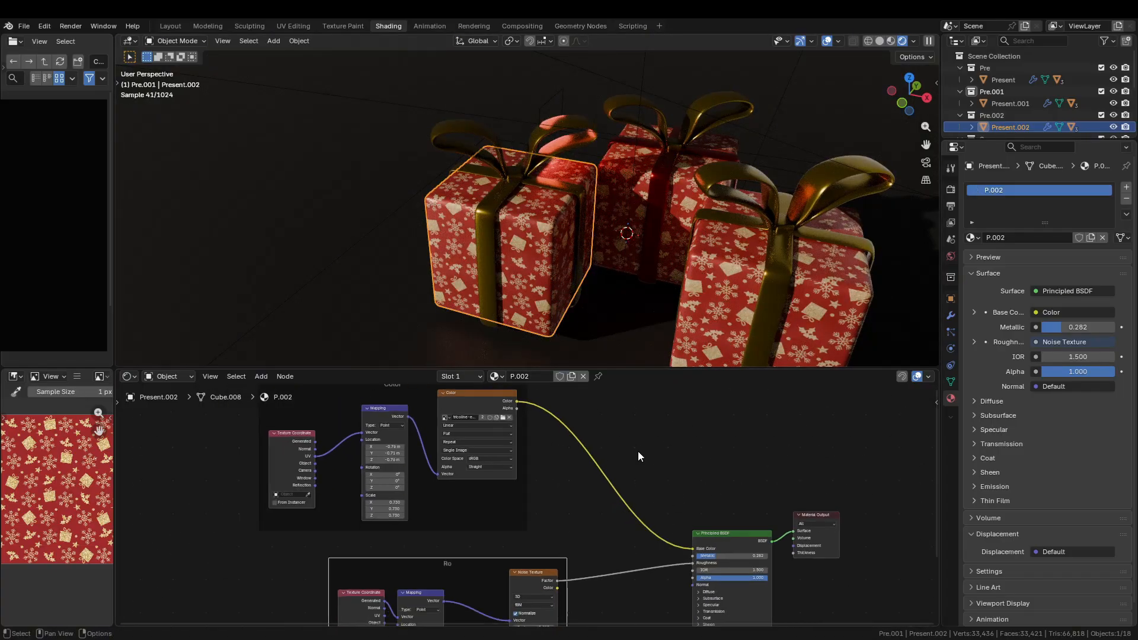
{"action": "left_click", "coordinate": [739, 462]}
{"action": "scroll", "coordinate": [533, 577], "scroll_direction": "up", "scroll_amount": 4}
{"action": "middle_click_drag", "start_coordinate": [499, 460], "coordinate": [504, 534]}
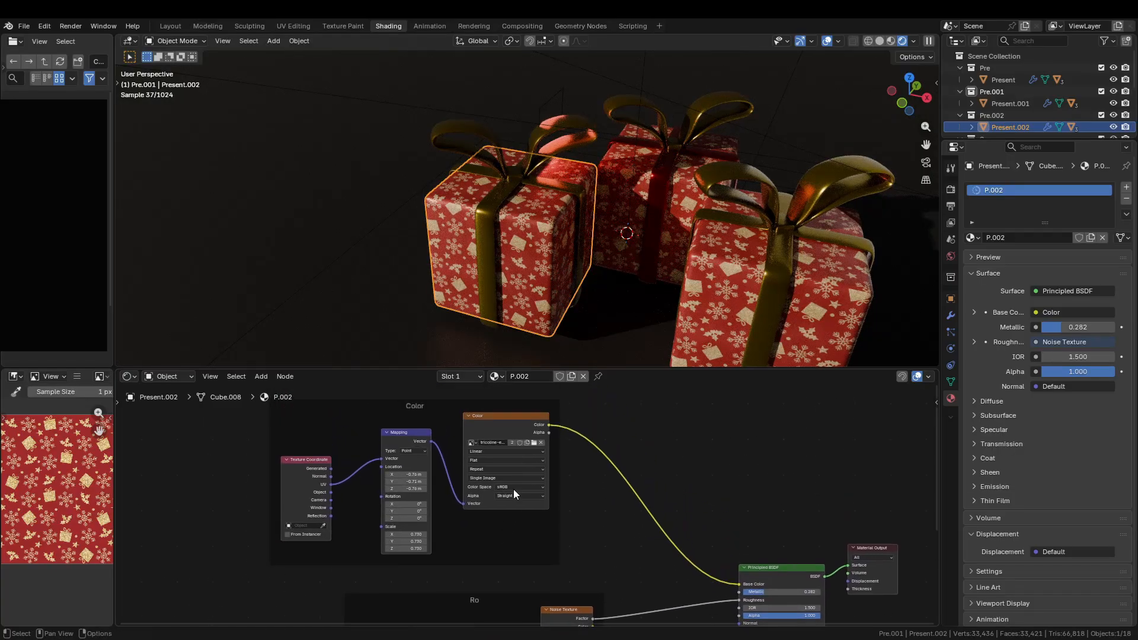
{"action": "scroll", "coordinate": [490, 464], "scroll_direction": "up", "scroll_amount": 2}
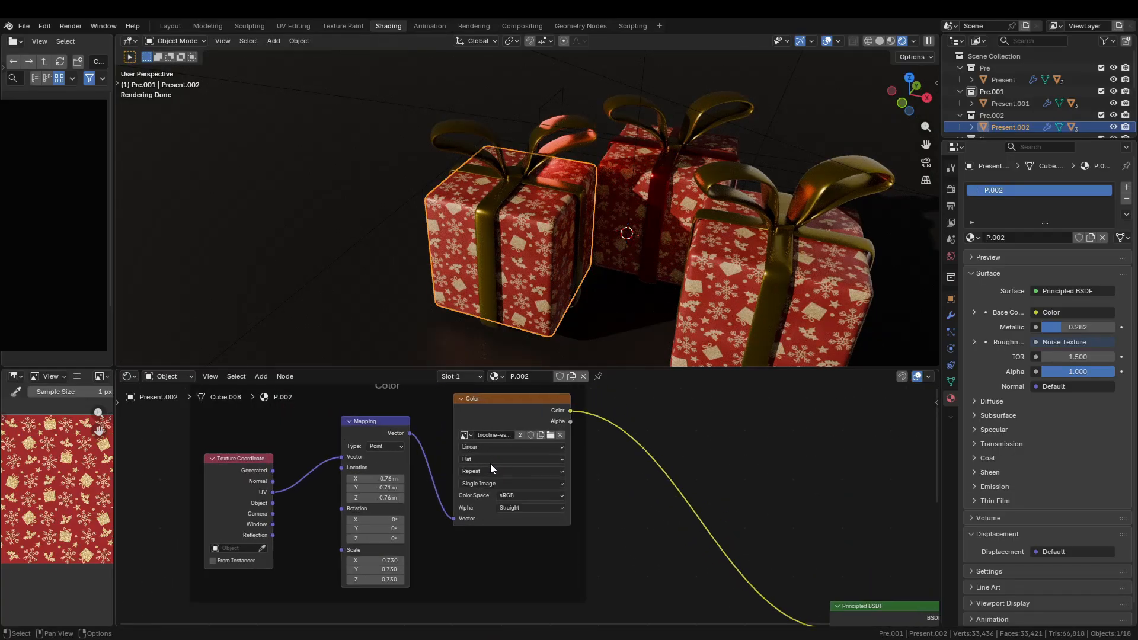
{"action": "left_click", "coordinate": [555, 433]}
{"action": "left_click", "coordinate": [57, 70]}
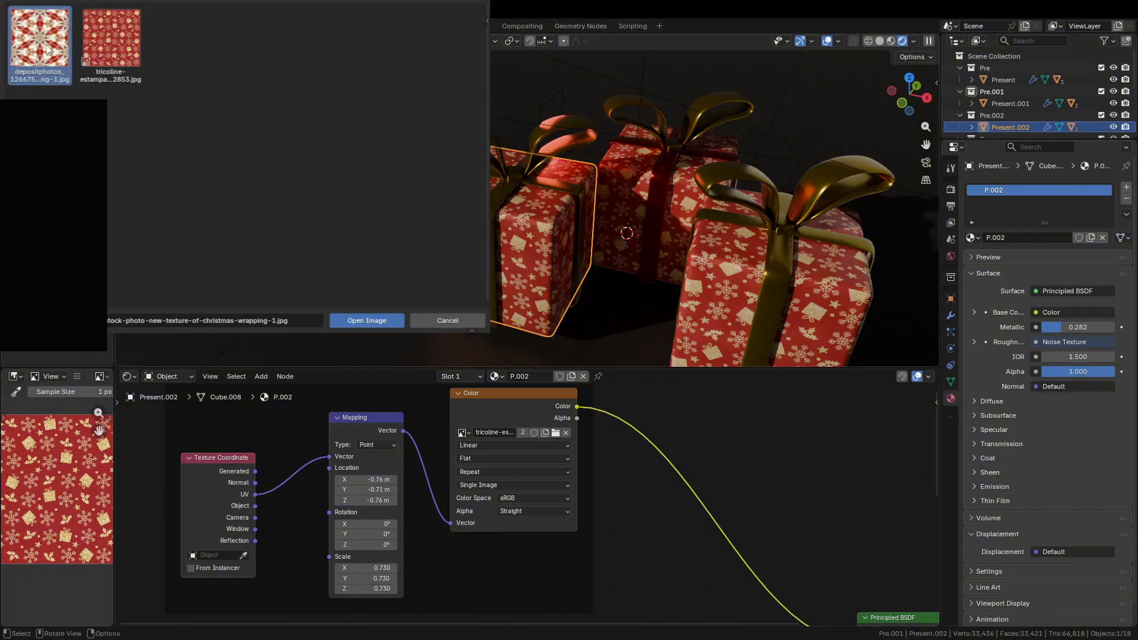
{"action": "left_click", "coordinate": [367, 321]}
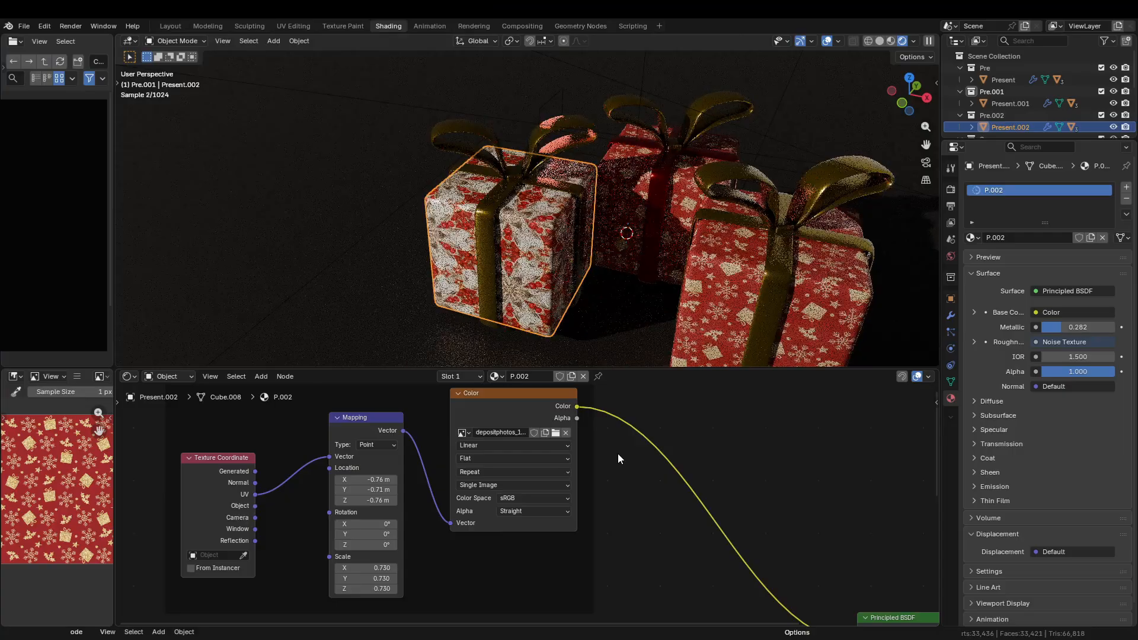
Give the ribbon P1.002 its own copy of material B and set that copy's base color to dark red
{"action": "scroll", "coordinate": [541, 272], "scroll_direction": "up", "scroll_amount": 6}
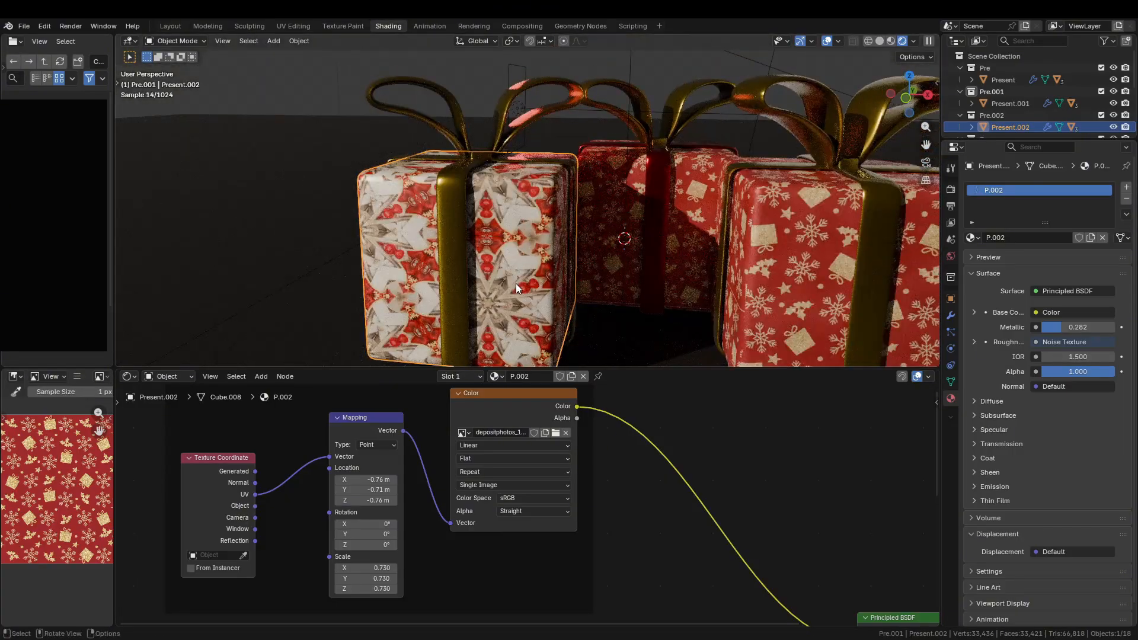
{"action": "scroll", "coordinate": [583, 491], "scroll_direction": "down", "scroll_amount": 4}
{"action": "middle_click_drag", "start_coordinate": [560, 254], "coordinate": [516, 226]}
{"action": "scroll", "coordinate": [521, 215], "scroll_direction": "down", "scroll_amount": 6}
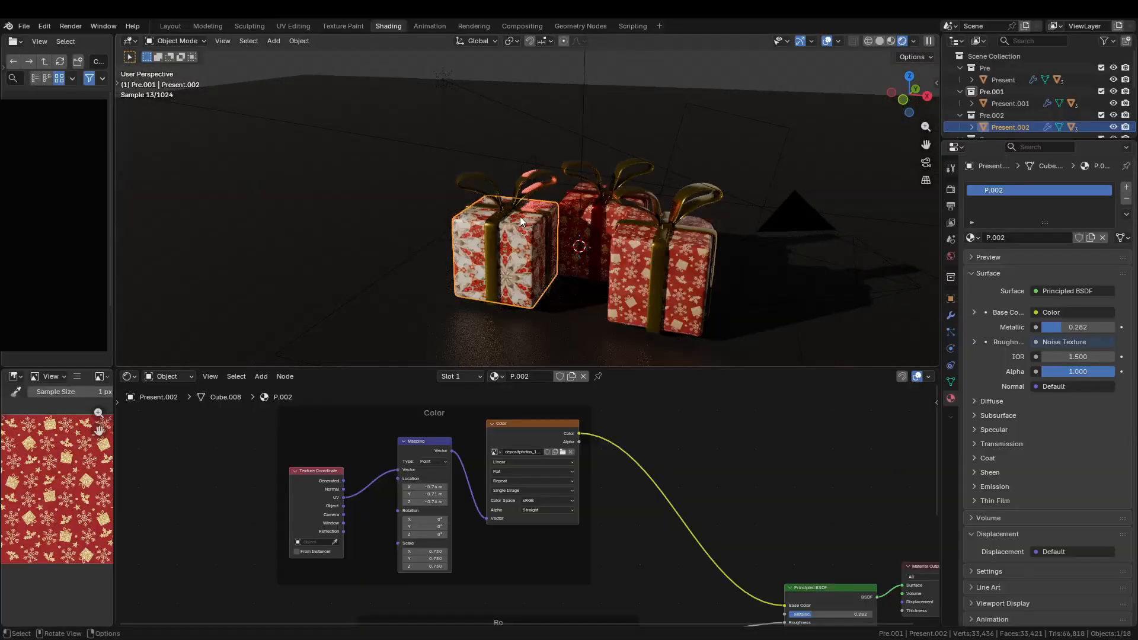
{"action": "left_click", "coordinate": [510, 209]}
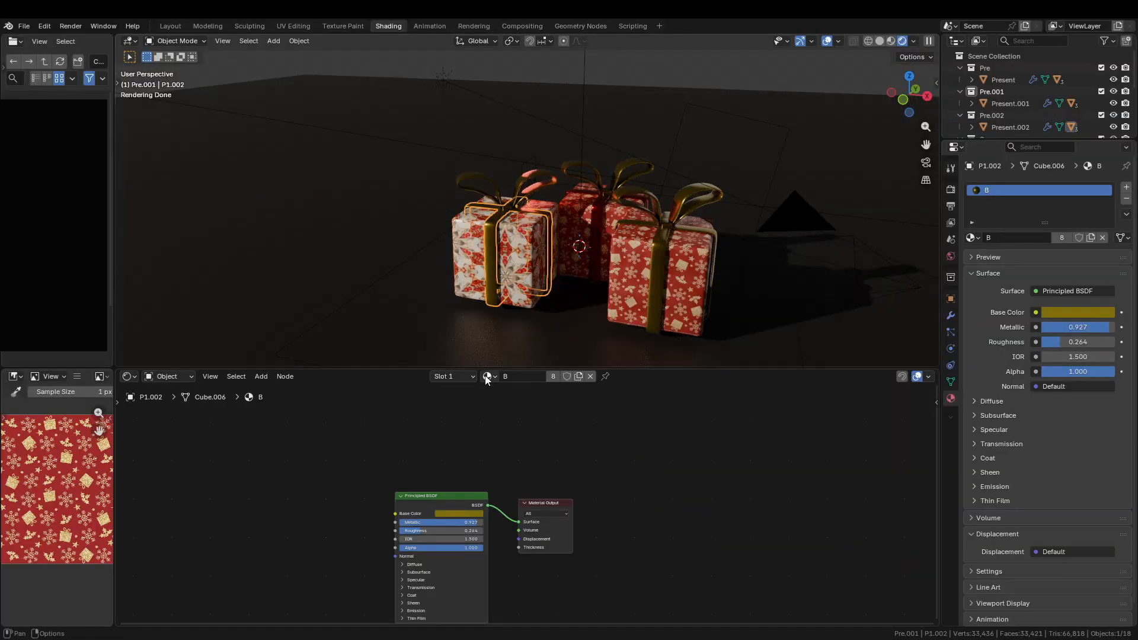
{"action": "scroll", "coordinate": [505, 202], "scroll_direction": "up", "scroll_amount": 5}
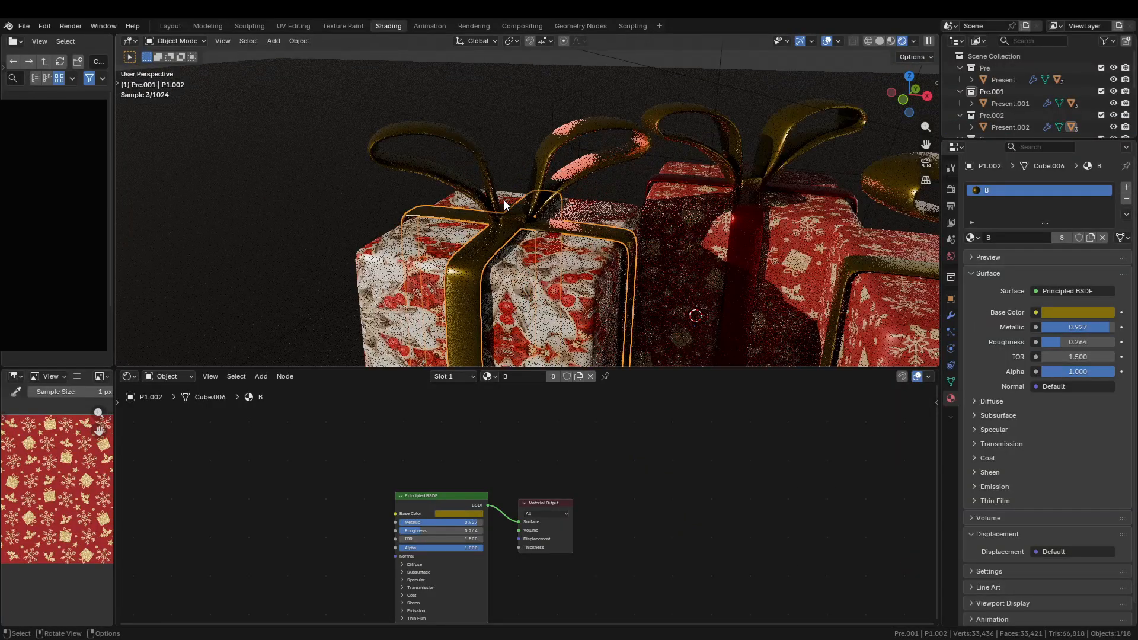
{"action": "left_click", "coordinate": [579, 378]}
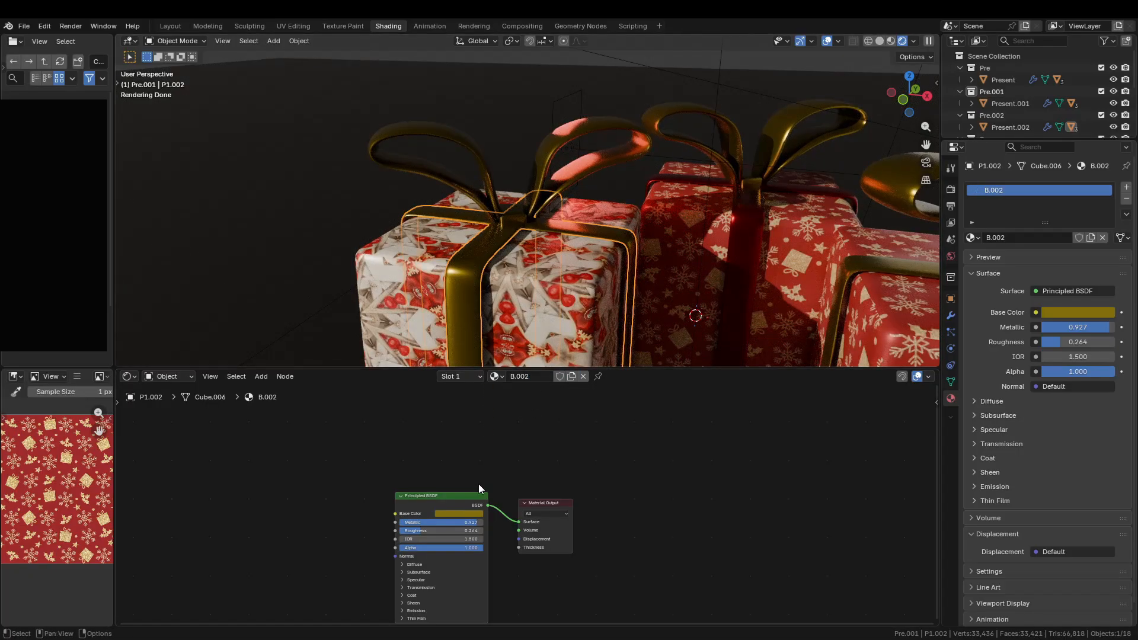
{"action": "left_click", "coordinate": [455, 514]}
{"action": "left_click", "coordinate": [471, 439]}
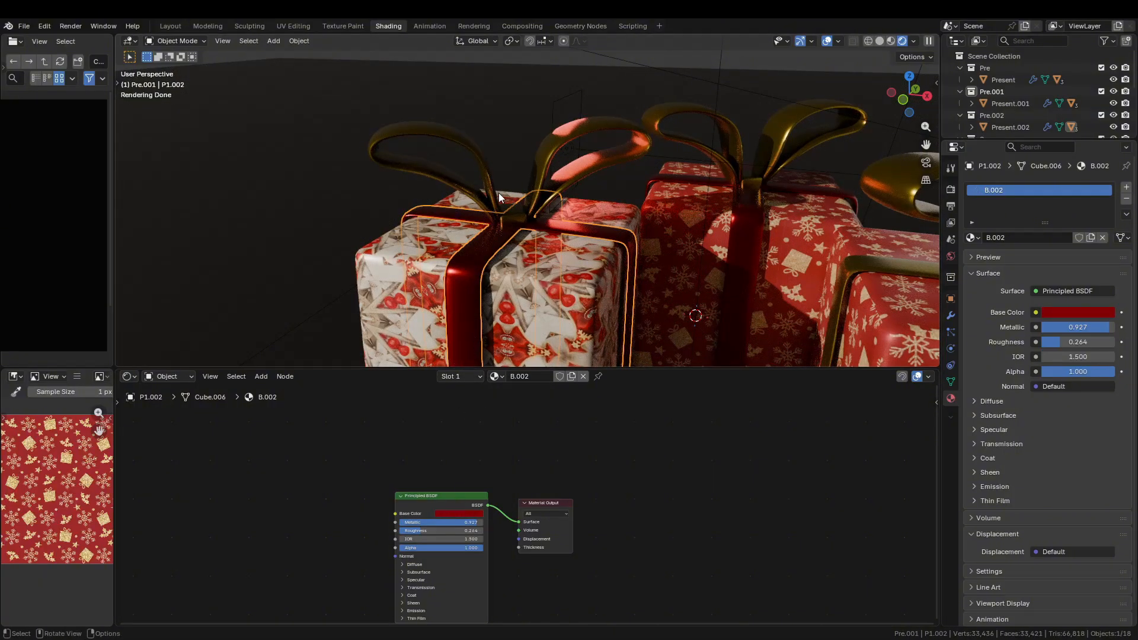
Assign the existing material B.002 to the bow P3.002 and the knot P2.002
{"action": "left_click", "coordinate": [531, 156]}
{"action": "left_click", "coordinate": [500, 254]}
{"action": "left_click", "coordinate": [457, 377]}
{"action": "left_click", "coordinate": [483, 378]}
{"action": "left_click", "coordinate": [483, 172]}
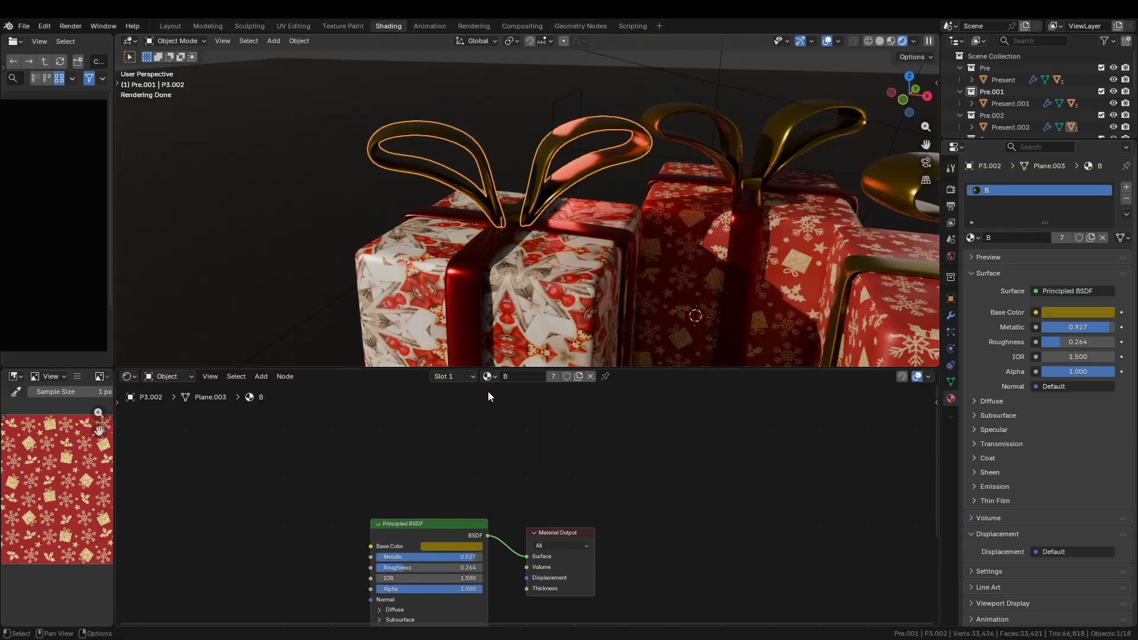
{"action": "left_click", "coordinate": [488, 377]}
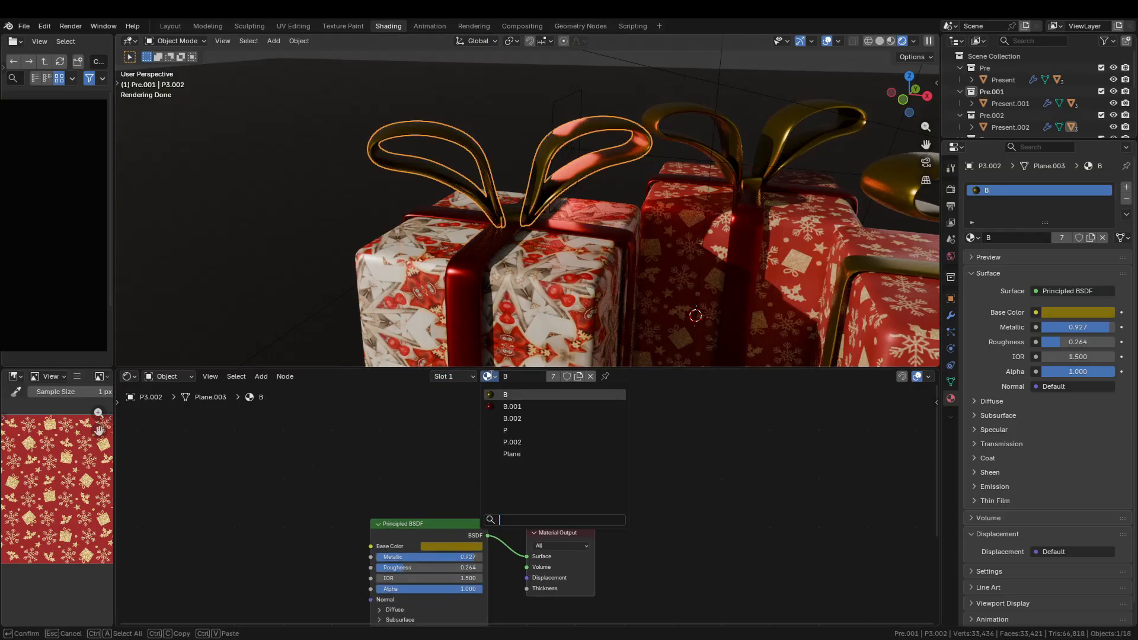
{"action": "left_click", "coordinate": [515, 419]}
{"action": "left_click", "coordinate": [513, 219]}
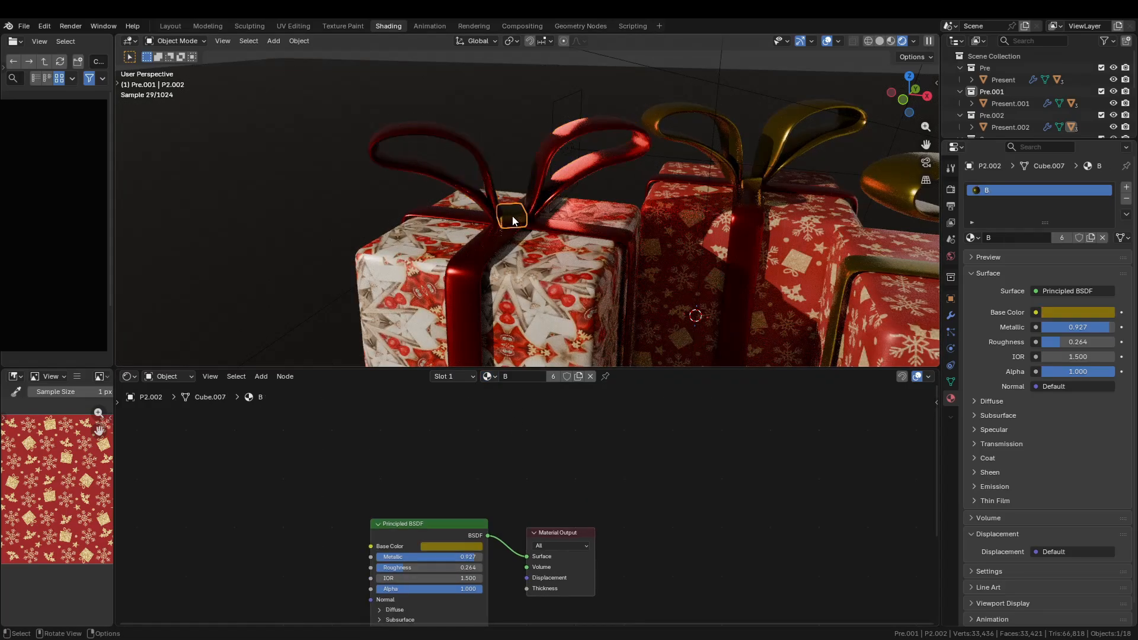
{"action": "left_click", "coordinate": [486, 377]}
{"action": "left_click", "coordinate": [513, 423]}
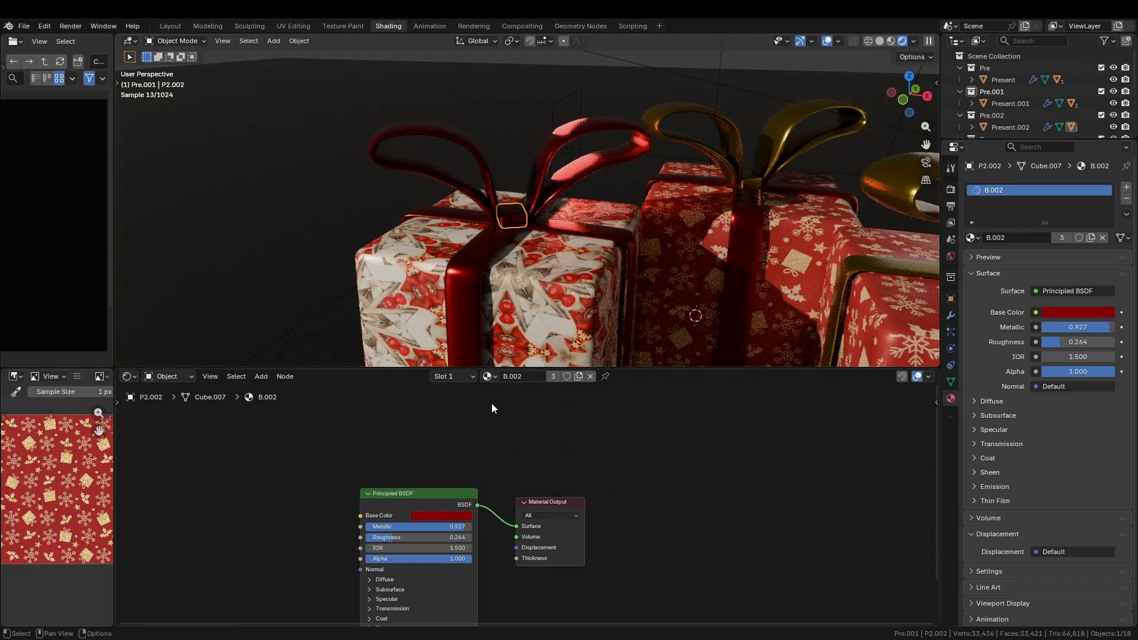
Set the base color of ribbon material B.002 to a bright pale cream
{"action": "left_click", "coordinate": [447, 519]}
{"action": "mouse_move", "coordinate": [474, 407]}
{"action": "left_mouse_down"}
{"action": "mouse_move", "coordinate": [460, 349]}
{"action": "mouse_move", "coordinate": [455, 415]}
{"action": "mouse_move", "coordinate": [473, 391]}
{"action": "mouse_move", "coordinate": [455, 422]}
{"action": "left_mouse_up"}
{"action": "left_click", "coordinate": [486, 244]}
{"action": "left_click", "coordinate": [513, 230]}
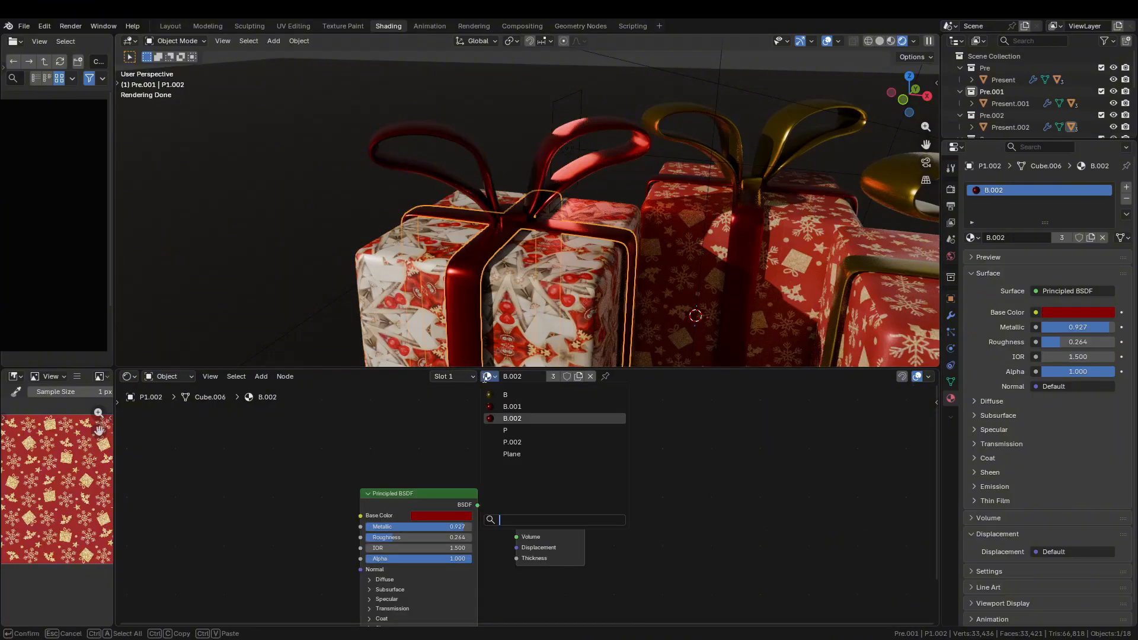
{"action": "left_click", "coordinate": [449, 516]}
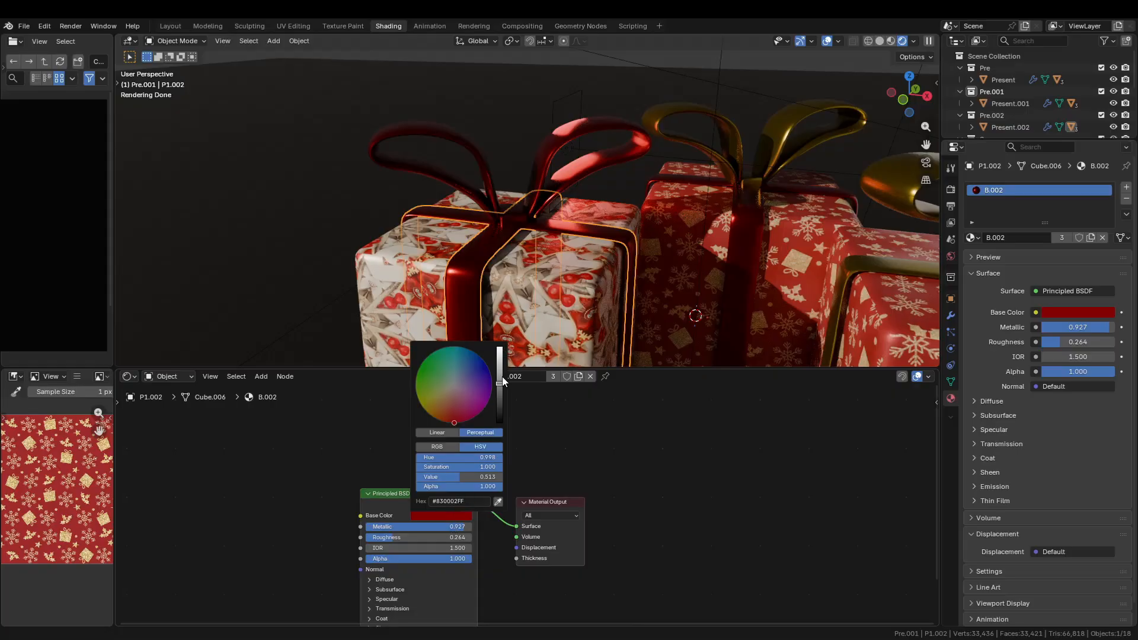
{"action": "left_click_drag", "start_coordinate": [502, 377], "coordinate": [504, 347]}
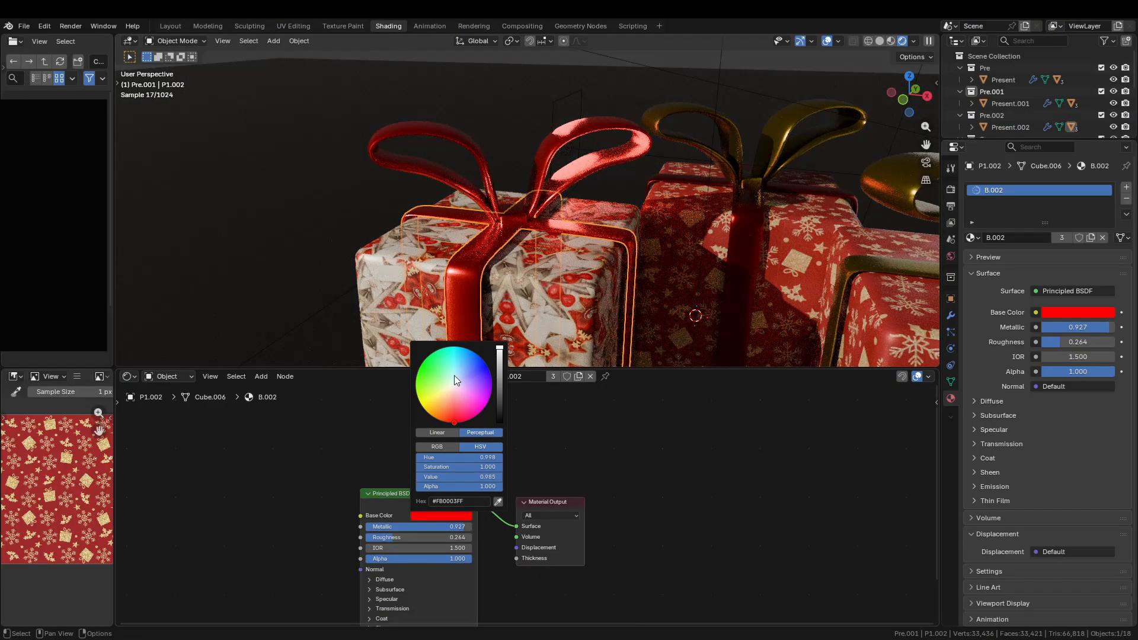
{"action": "left_click_drag", "start_coordinate": [455, 380], "coordinate": [448, 390]}
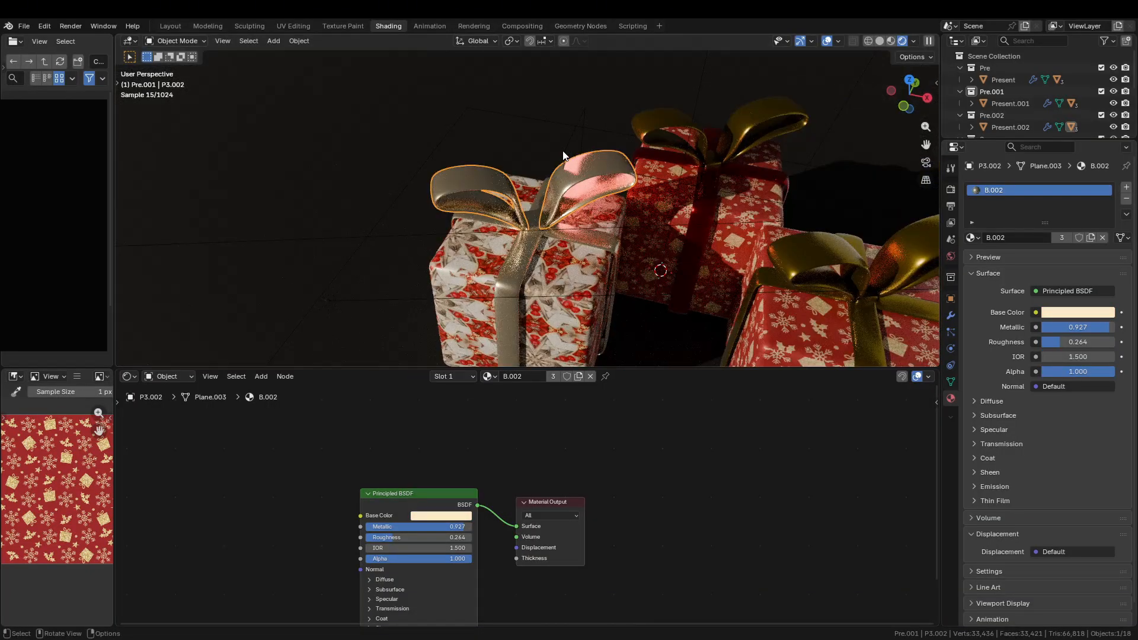
Select the red area light between the presents and move it towards the bow of the front present
{"action": "left_click", "coordinate": [564, 153]}
{"action": "key", "text": "g"}
{"action": "key", "text": "x"}
{"action": "left_click", "coordinate": [853, 282]}
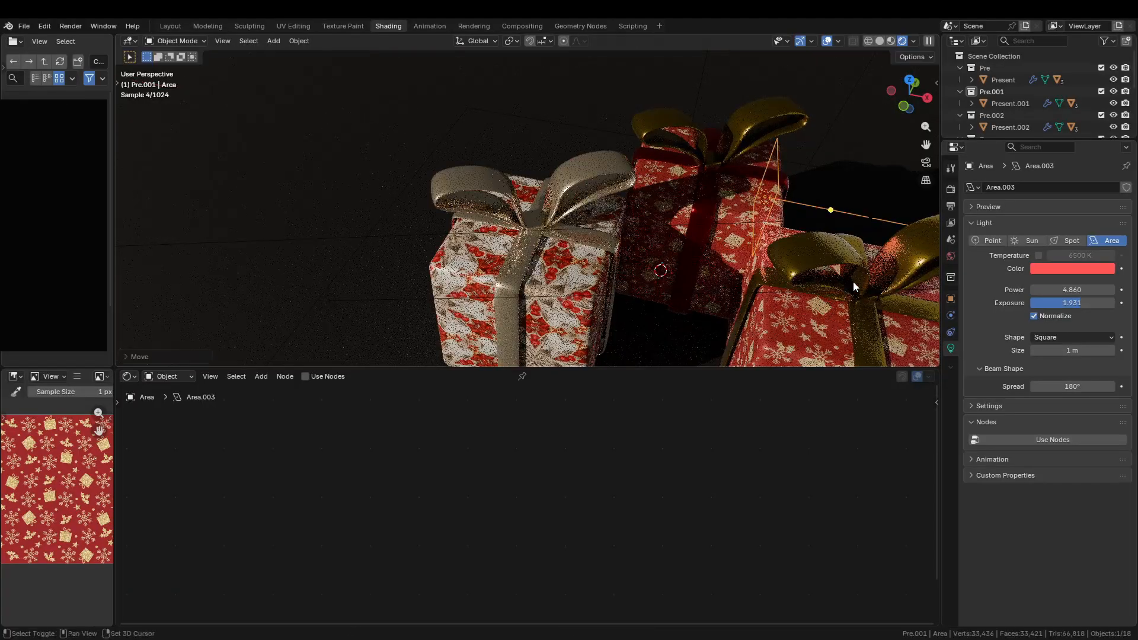
{"action": "middle_click_drag", "start_coordinate": [852, 282], "coordinate": [568, 218]}
{"action": "key", "text": "g"}
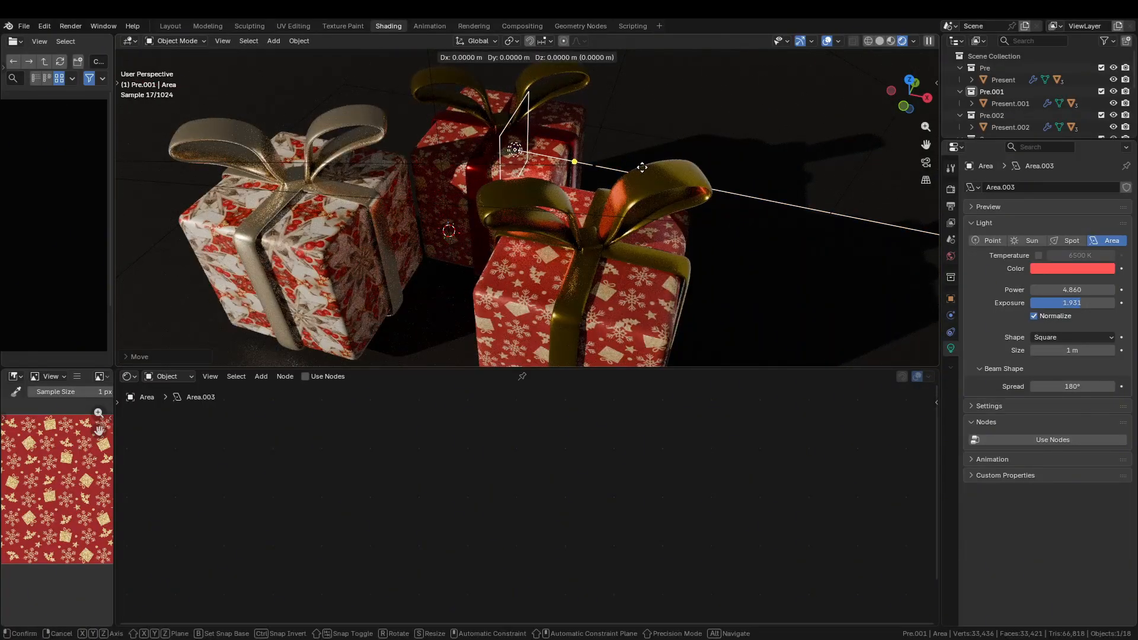
{"action": "left_click", "coordinate": [603, 213]}
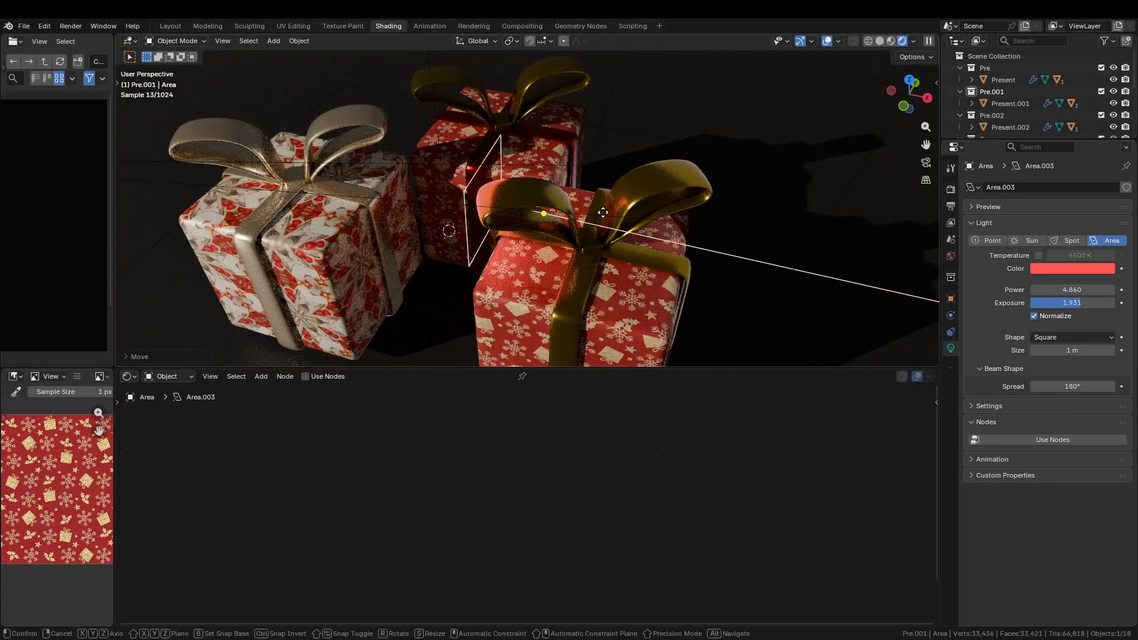
{"action": "key", "text": "x"}
{"action": "left_click", "coordinate": [595, 212]}
Rotate the red area light about the Z axis and shift it about 0.1 m along Y
{"action": "middle_click_drag", "start_coordinate": [594, 212], "coordinate": [657, 185]}
{"action": "key", "text": "r"}
{"action": "key", "text": "z"}
{"action": "left_click", "coordinate": [641, 239]}
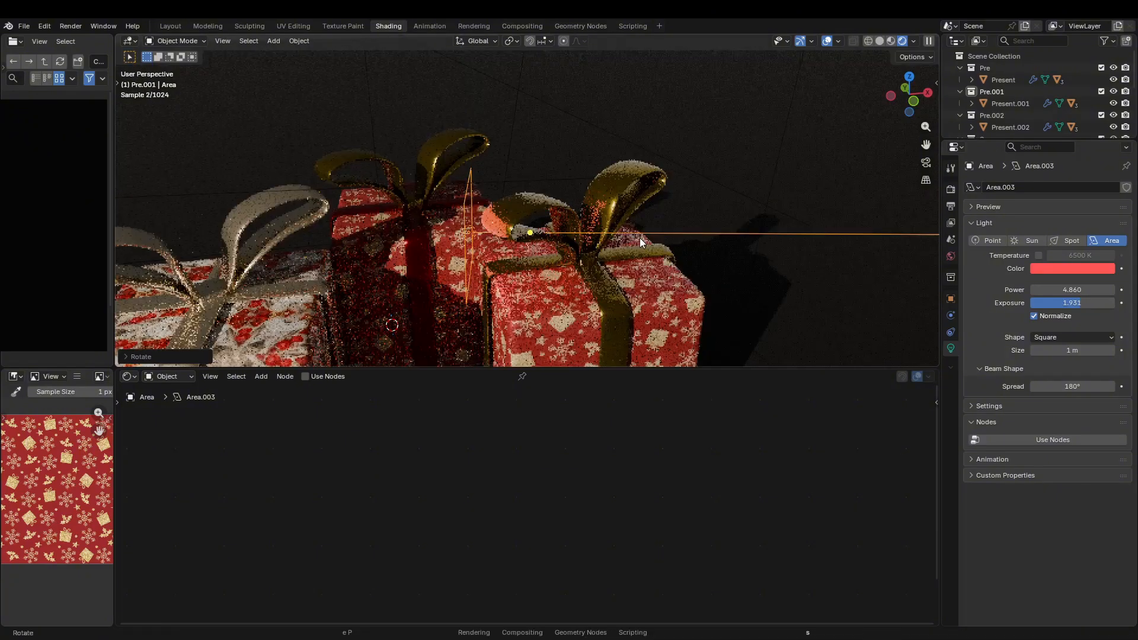
{"action": "key", "text": "g"}
{"action": "key", "text": "x"}
{"action": "key", "text": "y"}
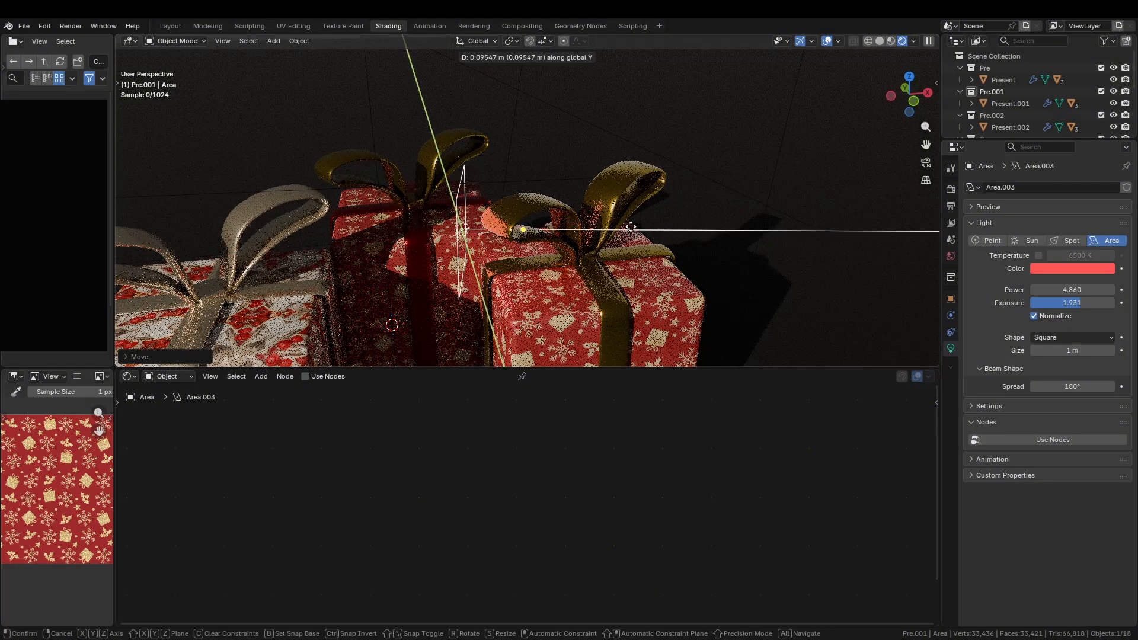
{"action": "left_click", "coordinate": [631, 225]}
Frame the three presents and select the ground object Plane to show its material nodes
{"action": "middle_click_drag", "start_coordinate": [631, 226], "coordinate": [531, 200]}
{"action": "left_click", "coordinate": [604, 212]}
{"action": "left_click", "coordinate": [531, 200]}
{"action": "left_click", "coordinate": [492, 203]}
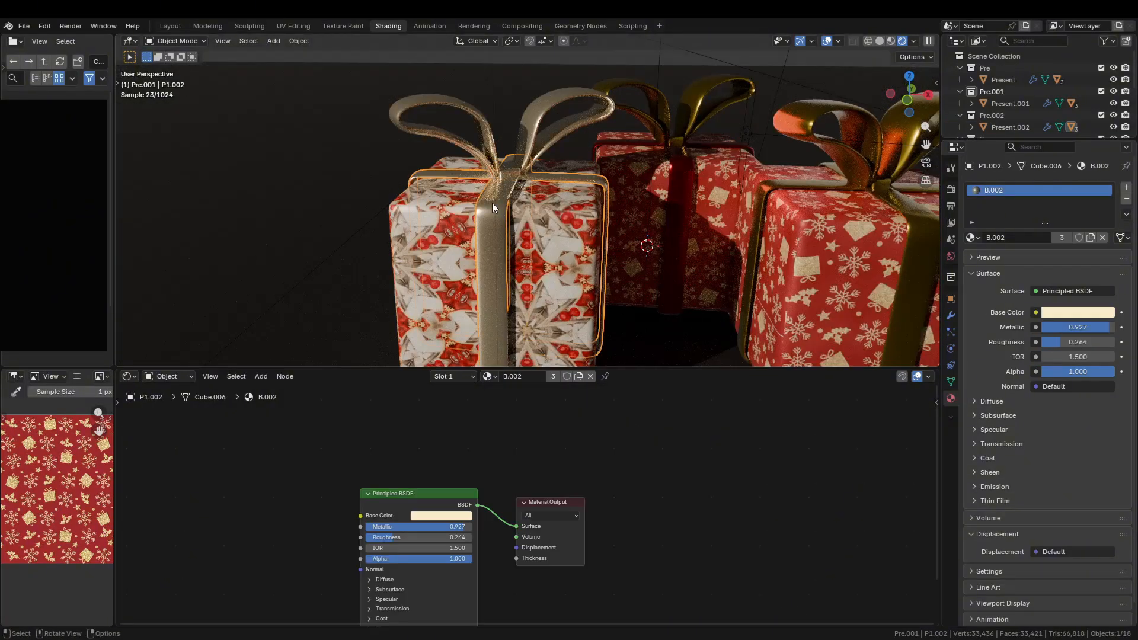
{"action": "left_click", "coordinate": [559, 220]}
{"action": "scroll", "coordinate": [605, 304], "scroll_direction": "up", "scroll_amount": 5}
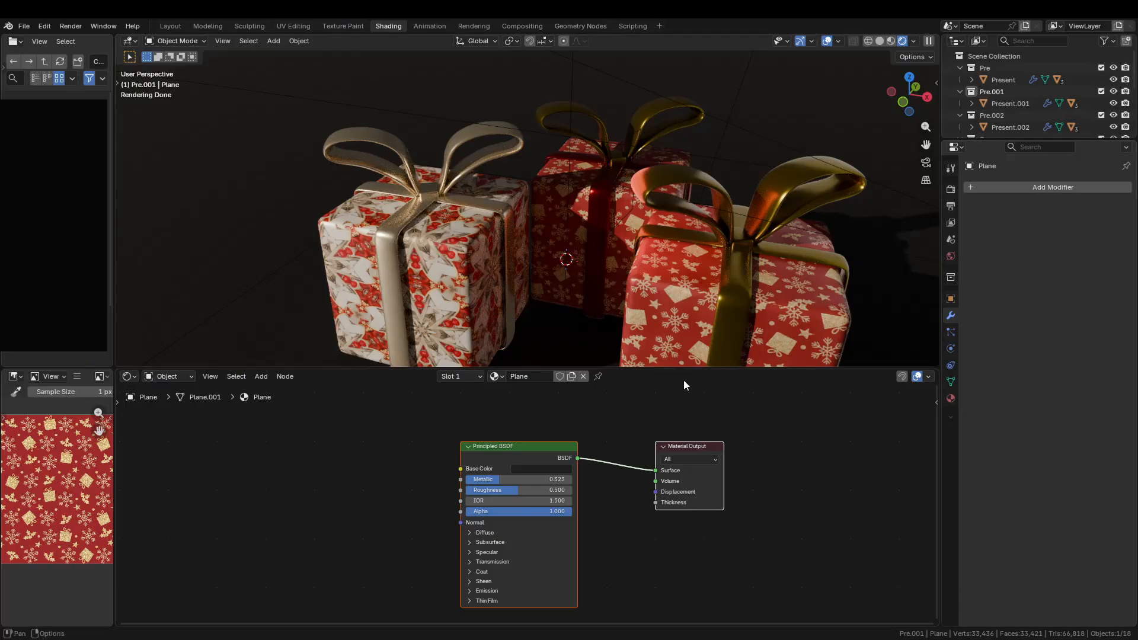
Assign the ribbon material B.001 to the bow loops P3 of the rear present
{"action": "left_click_drag", "start_coordinate": [655, 367], "coordinate": [656, 501]}
{"action": "scroll", "coordinate": [605, 231], "scroll_direction": "up", "scroll_amount": 2}
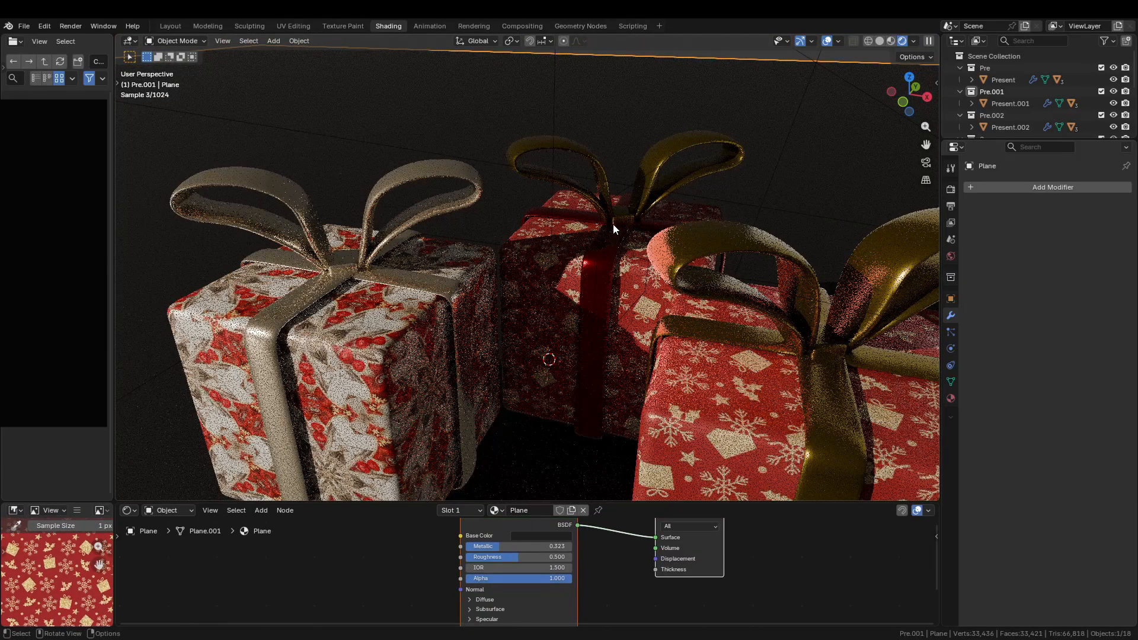
{"action": "left_click", "coordinate": [616, 195]}
{"action": "scroll", "coordinate": [618, 195], "scroll_direction": "up", "scroll_amount": 4}
{"action": "left_click", "coordinate": [635, 260]}
{"action": "mouse_move", "coordinate": [635, 259]}
{"action": "middle_mouse_down"}
{"action": "mouse_move", "coordinate": [667, 251]}
{"action": "mouse_move", "coordinate": [635, 257]}
{"action": "middle_mouse_up"}
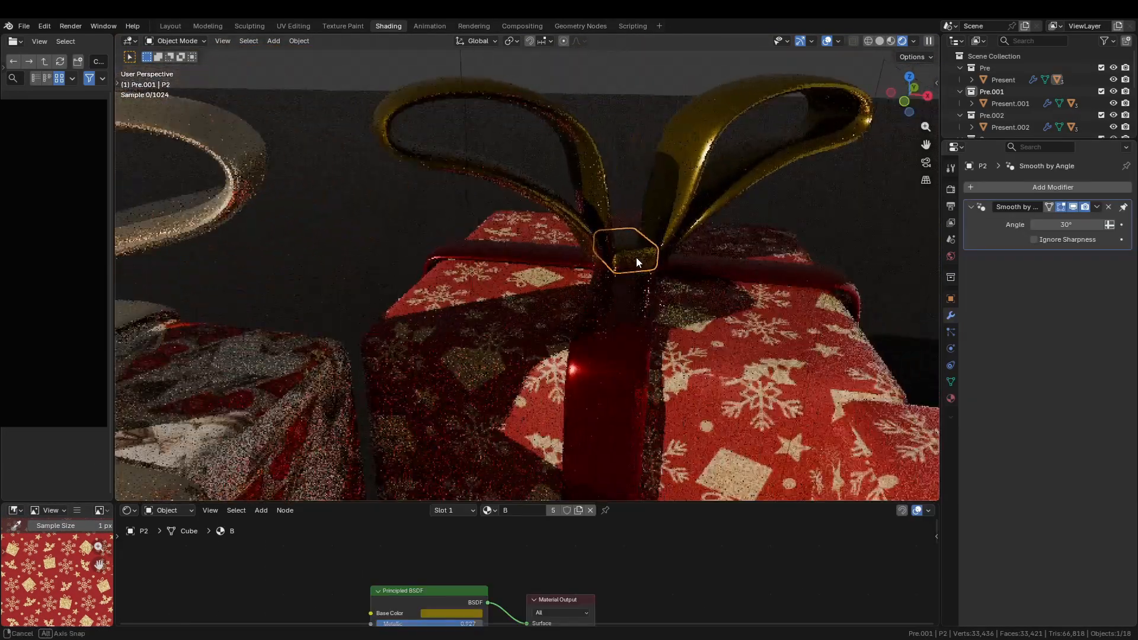
{"action": "scroll", "coordinate": [635, 257], "scroll_direction": "down", "scroll_amount": 3}
{"action": "middle_click_drag", "start_coordinate": [489, 589], "coordinate": [524, 520]}
{"action": "left_click", "coordinate": [594, 205]}
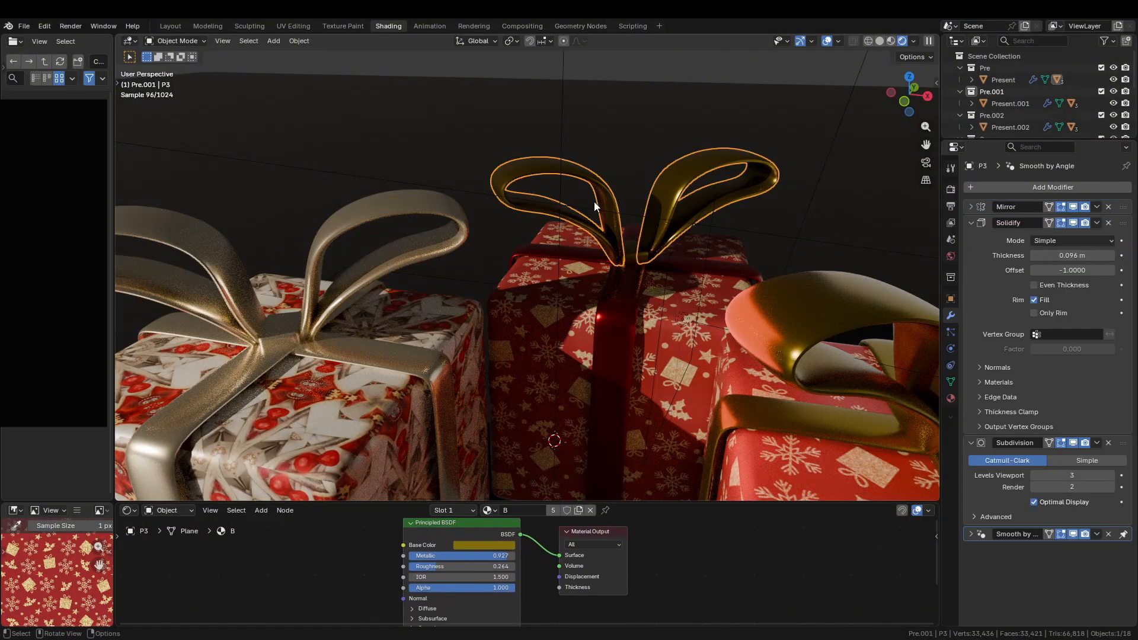
{"action": "left_click", "coordinate": [610, 321]}
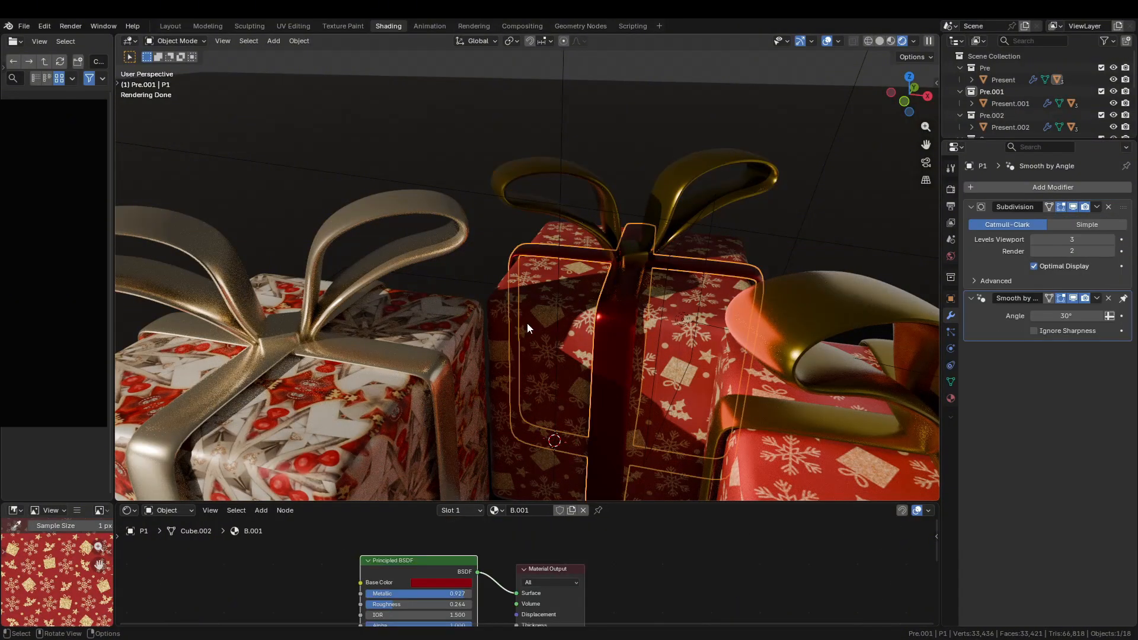
{"action": "left_click", "coordinate": [617, 233]}
{"action": "left_click", "coordinate": [497, 511]}
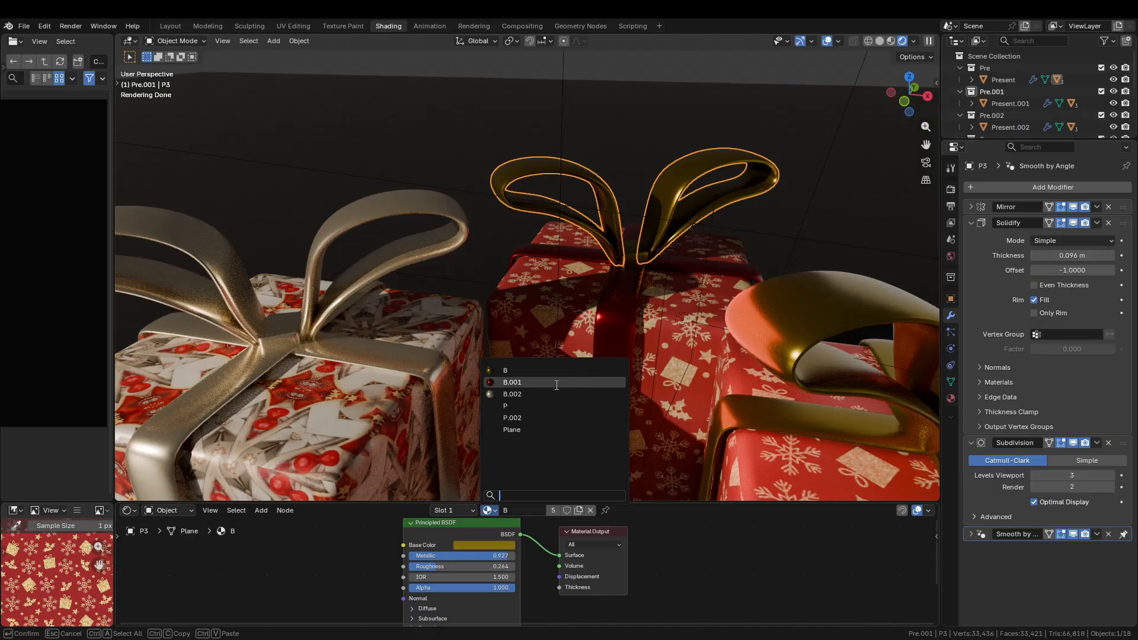
{"action": "left_click", "coordinate": [513, 383]}
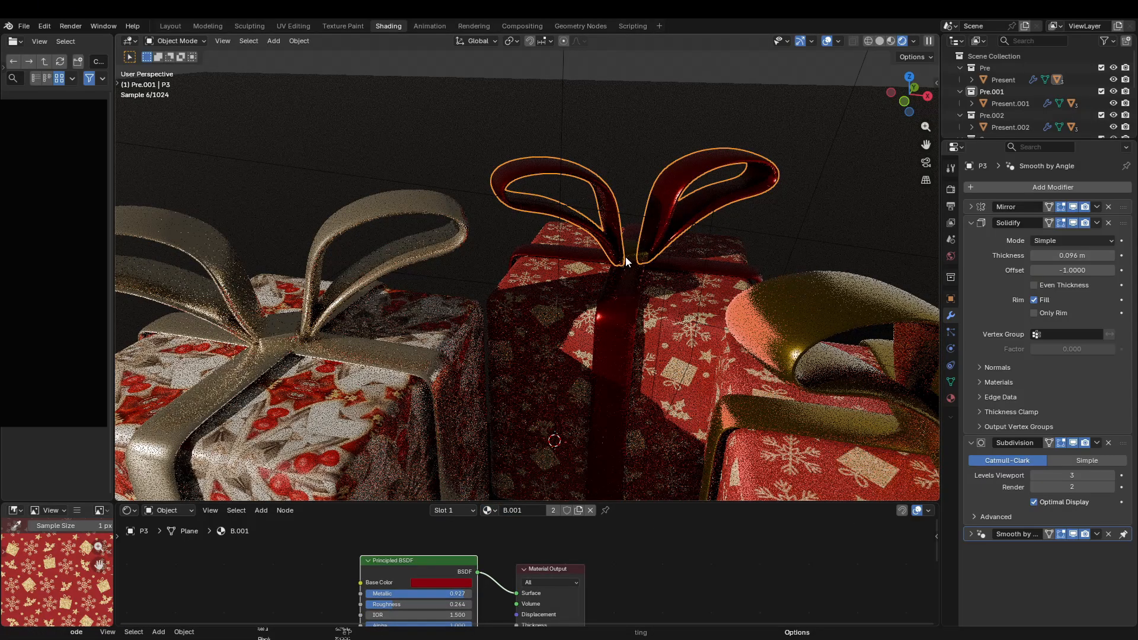
Assign the ribbon material B.001 to the bow knot P2 of the rear present
{"action": "left_click", "coordinate": [637, 259]}
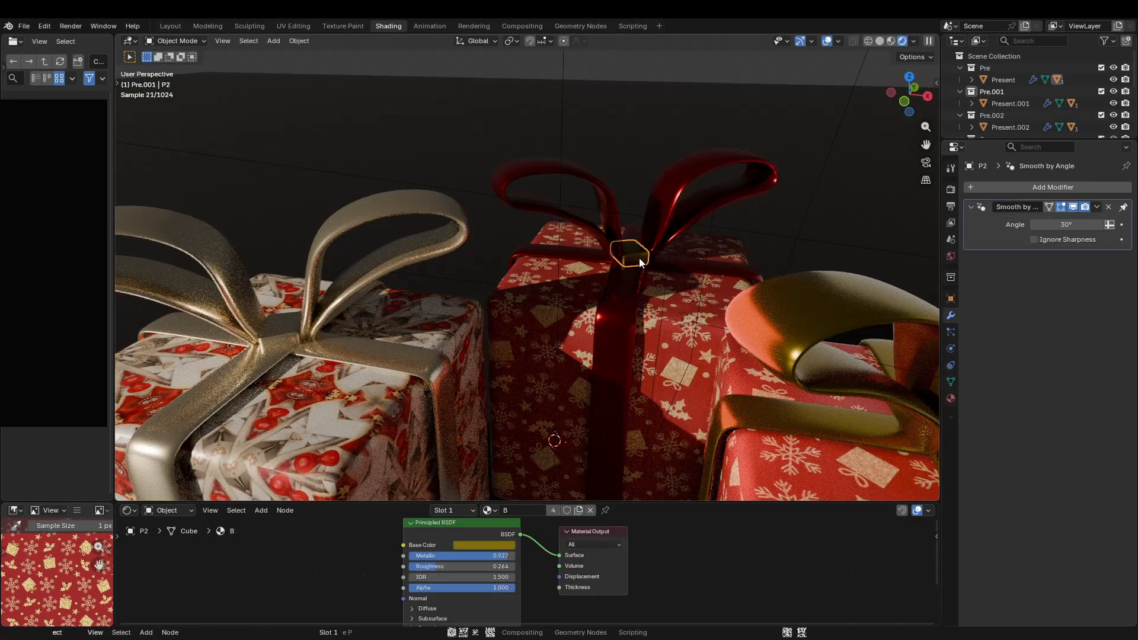
{"action": "left_click", "coordinate": [495, 510]}
{"action": "left_click", "coordinate": [526, 383]}
Select the rear present's box and make its shared wrapping material P a single-user copy
{"action": "scroll", "coordinate": [542, 340], "scroll_direction": "down", "scroll_amount": 5}
{"action": "left_click", "coordinate": [639, 350]}
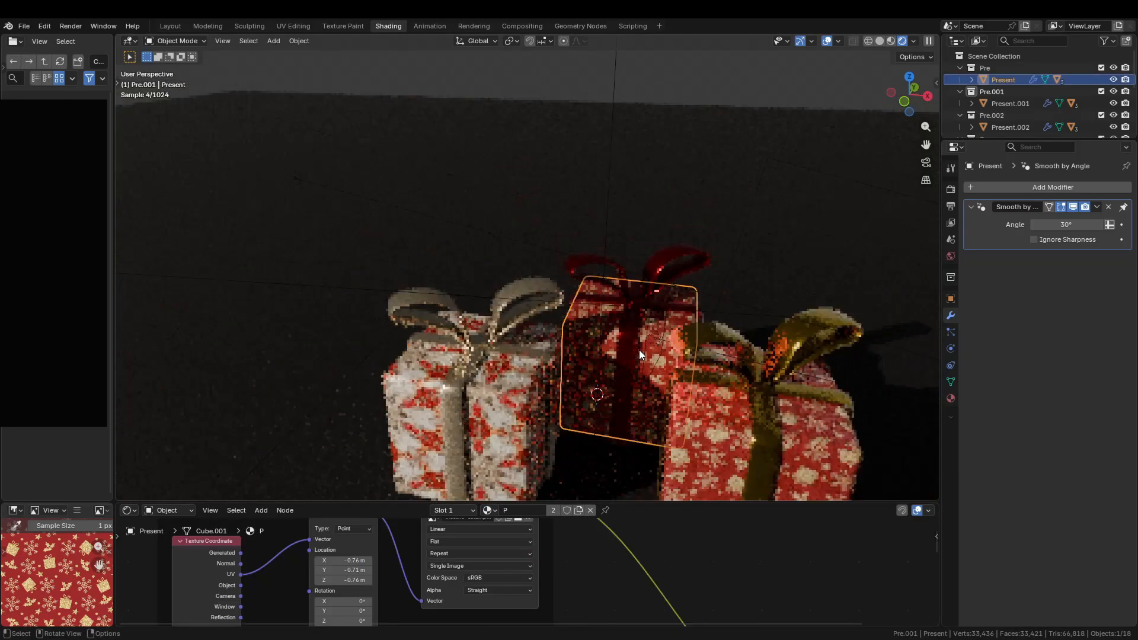
{"action": "middle_click_drag", "start_coordinate": [646, 588], "coordinate": [640, 523]}
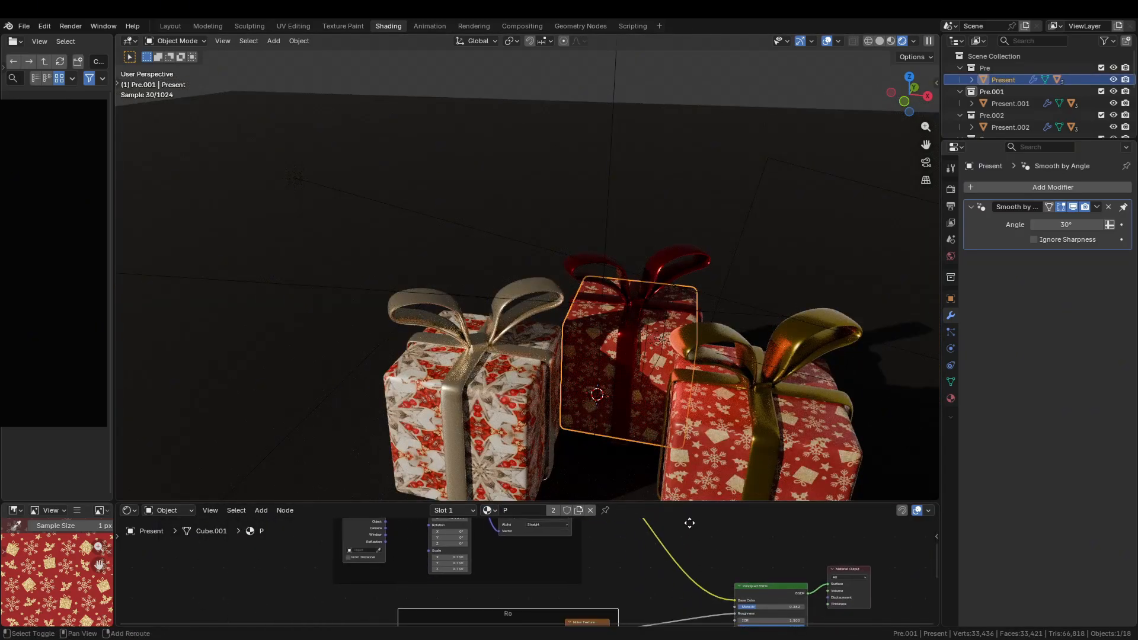
{"action": "left_click", "coordinate": [579, 510]}
{"action": "middle_click_drag", "start_coordinate": [705, 558], "coordinate": [656, 572]}
{"action": "scroll", "coordinate": [637, 454], "scroll_direction": "up", "scroll_amount": 2}
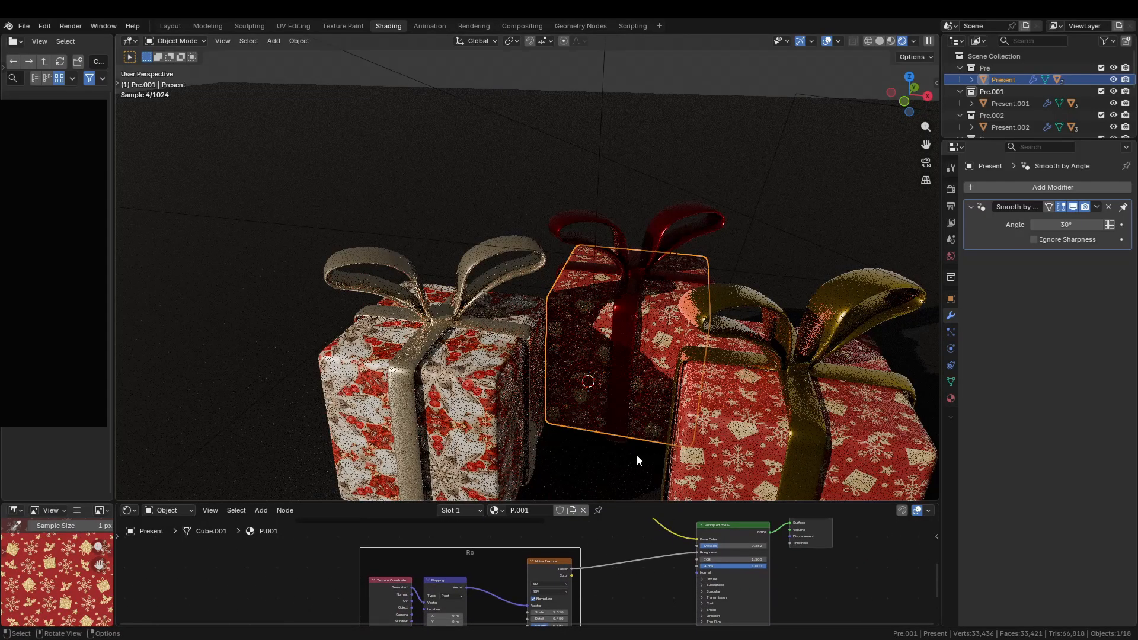
Enlarge the node editor area and add a Mix Color node to the rear present's wrapping material
{"action": "left_click_drag", "start_coordinate": [604, 504], "coordinate": [609, 382]}
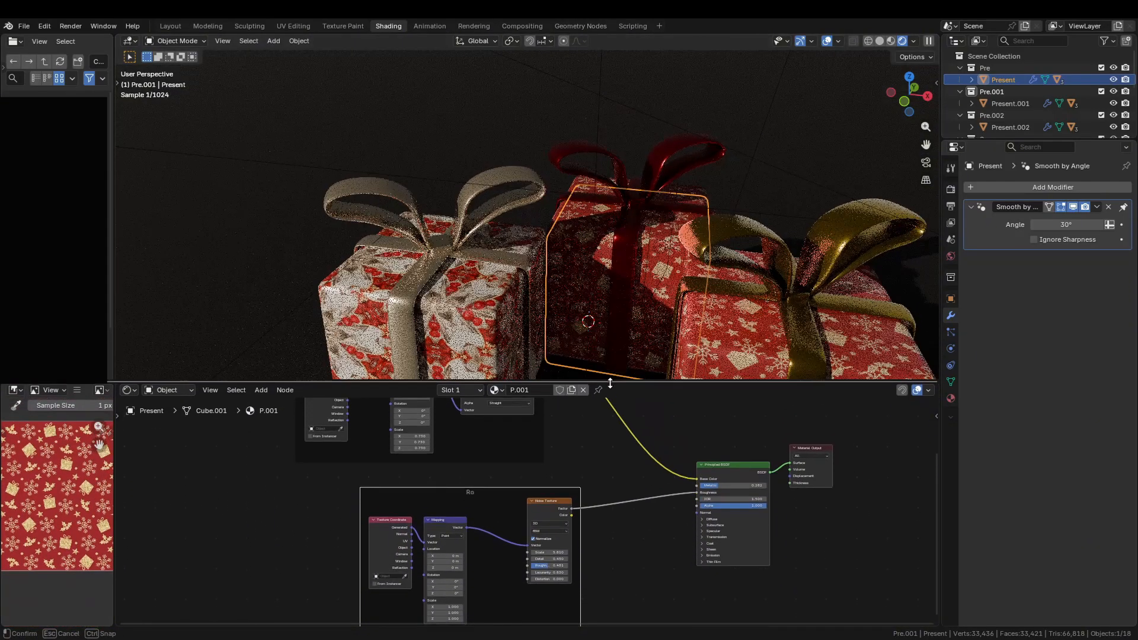
{"action": "middle_click_drag", "start_coordinate": [610, 383], "coordinate": [521, 595]}
{"action": "scroll", "coordinate": [464, 418], "scroll_direction": "up", "scroll_amount": 2}
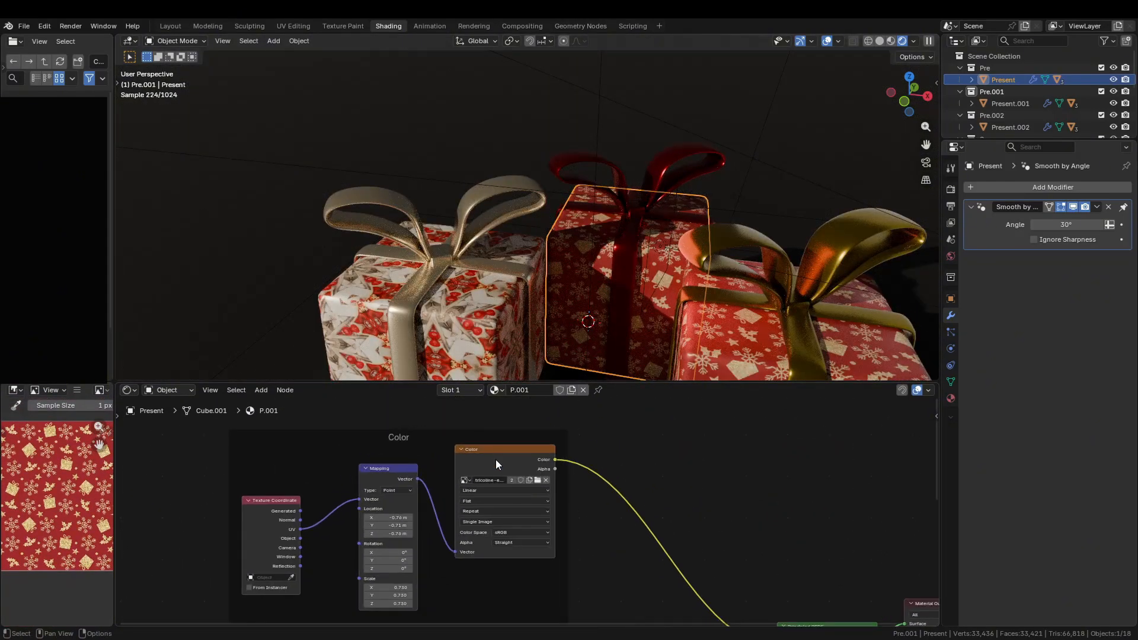
{"action": "scroll", "coordinate": [495, 460], "scroll_direction": "down", "scroll_amount": 2}
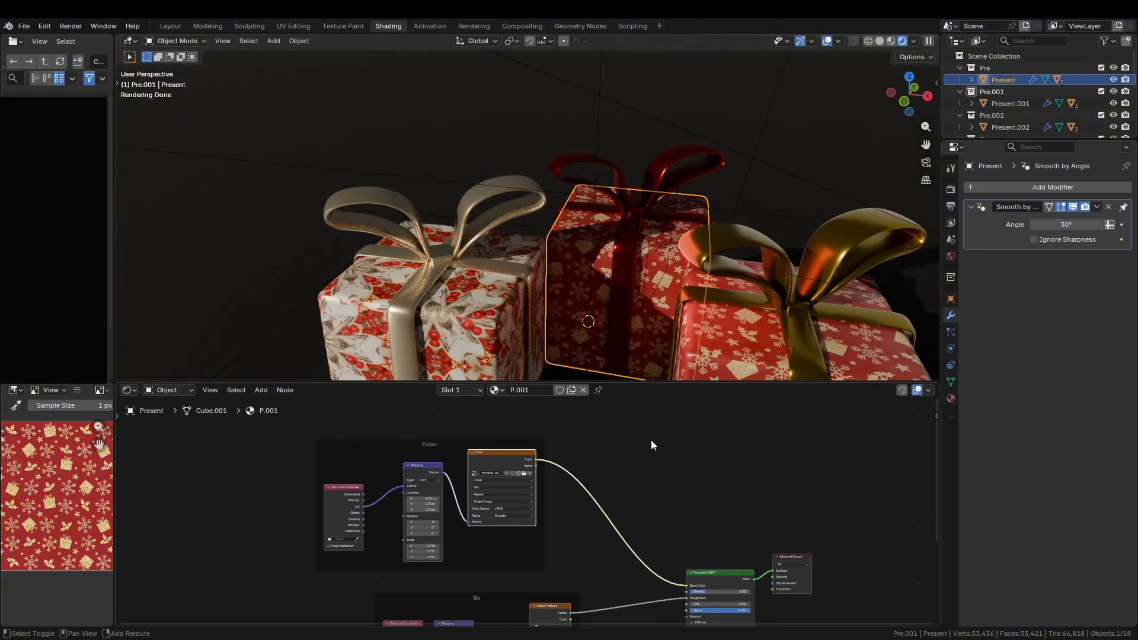
{"action": "key", "text": "shift+a"}
{"action": "key", "text": "Escape"}
{"action": "key", "text": "shift+a"}
{"action": "left_click", "coordinate": [651, 440]}
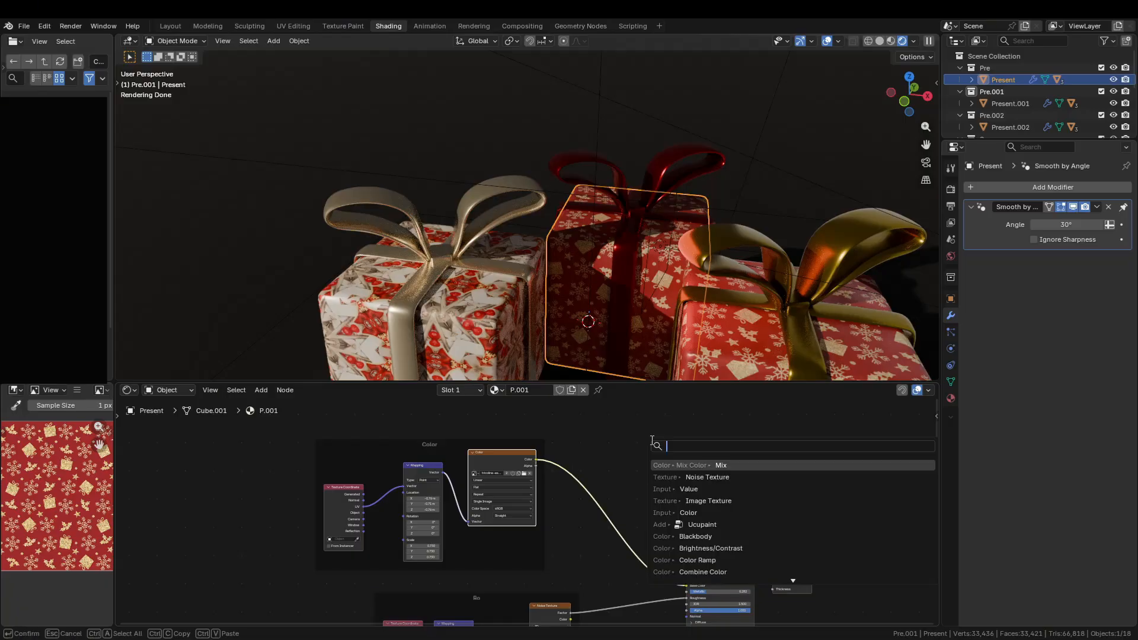
{"action": "key", "text": "Return"}
{"action": "left_click", "coordinate": [651, 444]}
Detach the color image texture from the shader's Base Color and move its Color frame well away from the shader
{"action": "scroll", "coordinate": [557, 462], "scroll_direction": "down", "scroll_amount": 2}
{"action": "left_click_drag", "start_coordinate": [565, 521], "coordinate": [380, 450]}
{"action": "middle_click_drag", "start_coordinate": [648, 562], "coordinate": [630, 481]}
{"action": "scroll", "coordinate": [631, 481], "scroll_direction": "up", "scroll_amount": 4}
{"action": "left_click_drag", "start_coordinate": [494, 567], "coordinate": [490, 440]}
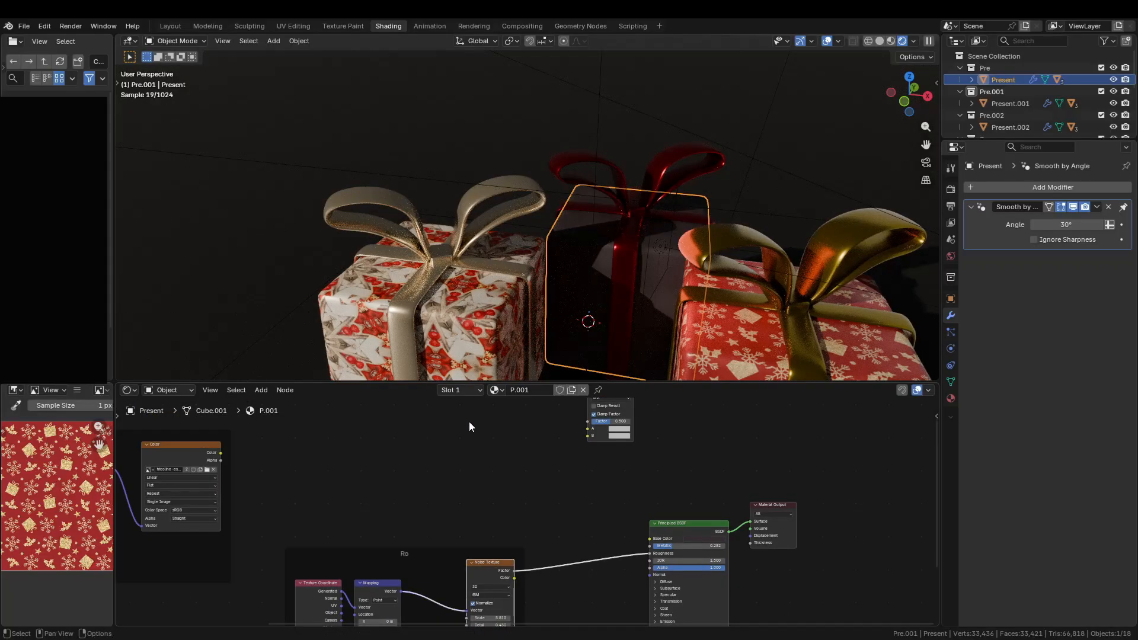
Add a previewed Noise Texture with Mapping and Texture Coordinate nodes, using scale 10 and lacunarity 1.02
{"action": "key", "text": "shift+a"}
{"action": "left_click", "coordinate": [468, 421]}
{"action": "key", "text": "ctrl+t"}
{"action": "left_click", "coordinate": [490, 439], "text": "ctrl+shift"}
{"action": "scroll", "coordinate": [490, 439], "scroll_direction": "up", "scroll_amount": 2}
{"action": "mouse_move", "coordinate": [493, 516]}
{"action": "left_mouse_down"}
{"action": "mouse_move", "coordinate": [462, 516]}
{"action": "mouse_move", "coordinate": [498, 516]}
{"action": "left_mouse_up"}
Try a previewed Checker Texture with dark red and olive colors and scale 35.7, and delete it
{"action": "key", "text": "shift+a"}
{"action": "mouse_move", "coordinate": [670, 517]}
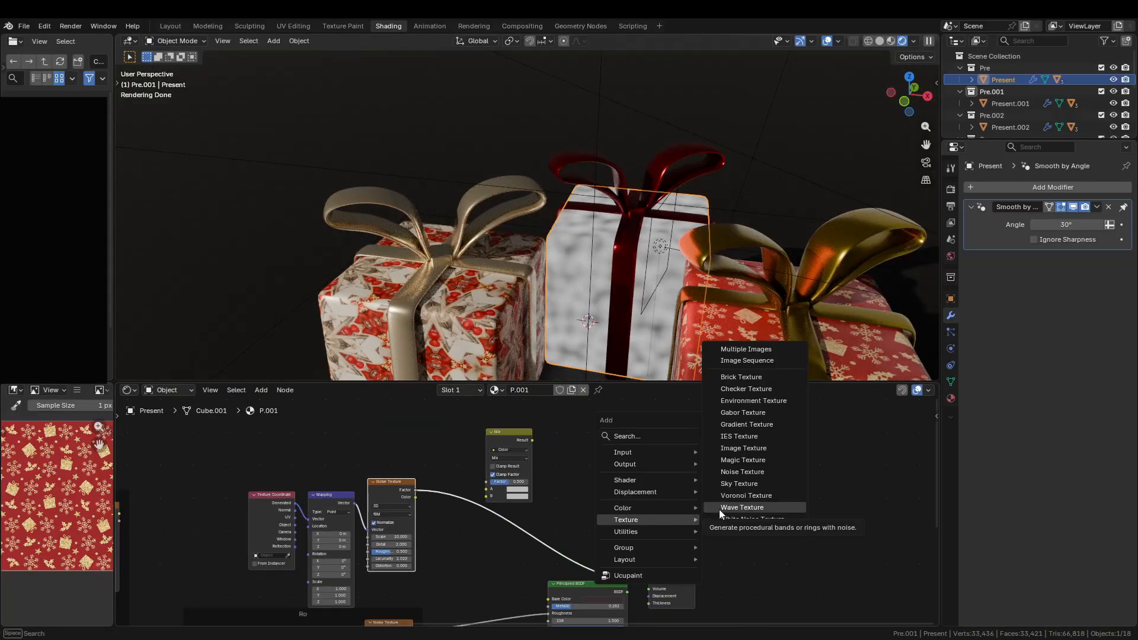
{"action": "left_click", "coordinate": [735, 389]}
{"action": "left_click", "coordinate": [629, 474], "text": "ctrl+shift"}
{"action": "scroll", "coordinate": [653, 486], "scroll_direction": "up", "scroll_amount": 6}
{"action": "left_click", "coordinate": [604, 490]}
{"action": "left_click_drag", "start_coordinate": [639, 350], "coordinate": [605, 379]}
{"action": "left_click", "coordinate": [610, 502]}
{"action": "left_click_drag", "start_coordinate": [596, 513], "coordinate": [627, 513]}
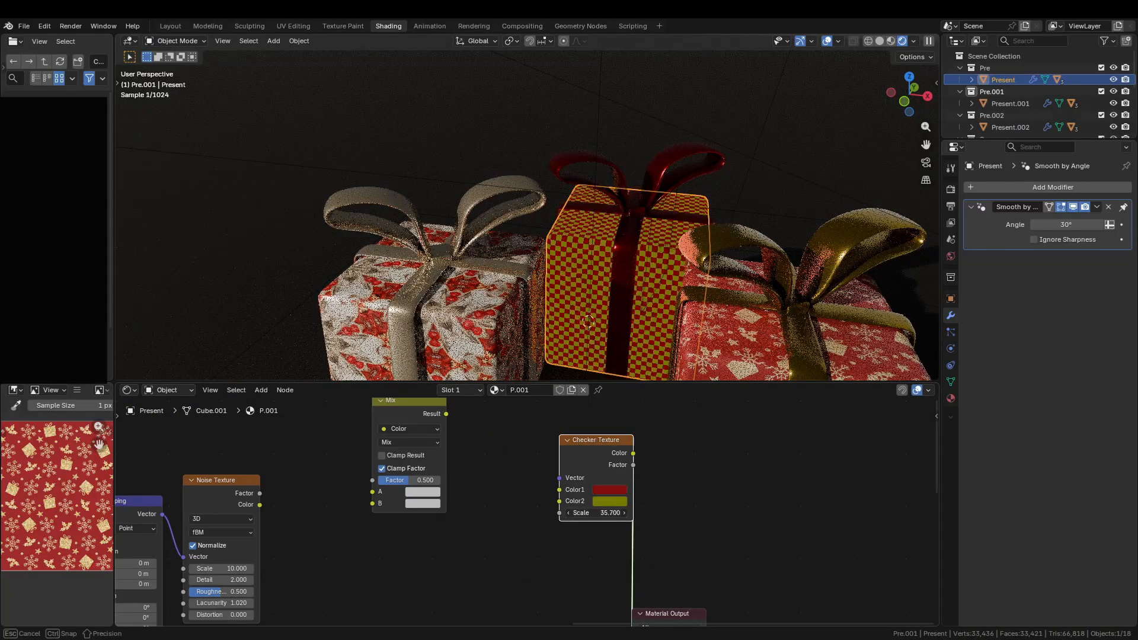
{"action": "left_click", "coordinate": [609, 501]}
{"action": "left_click_drag", "start_coordinate": [689, 360], "coordinate": [689, 309]}
{"action": "left_click", "coordinate": [609, 490]}
{"action": "key", "text": "x"}
Try a Gradient Texture node in the wrapping material and delete it
{"action": "scroll", "coordinate": [587, 445], "scroll_direction": "down", "scroll_amount": 1}
{"action": "key", "text": "shift+a"}
{"action": "left_click", "coordinate": [668, 513]}
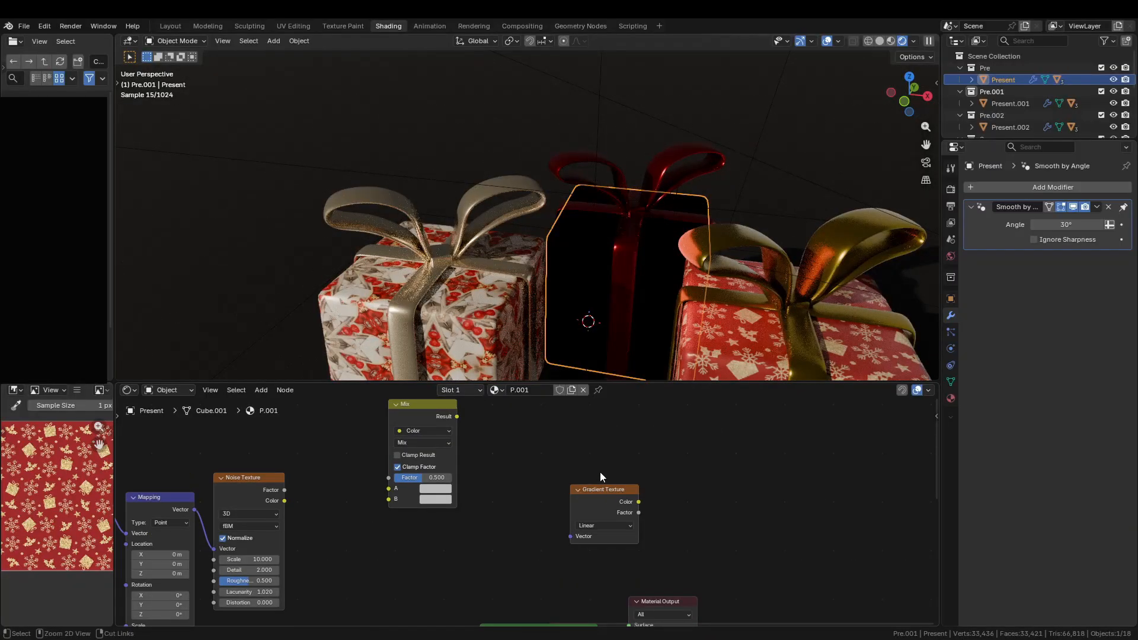
{"action": "key", "text": "x"}
Add a Magic Texture with scale 14.41 and distortion 1.79, and connect its Color output to the shader's Base Color
{"action": "key", "text": "shift+a"}
{"action": "left_click", "coordinate": [607, 530]}
{"action": "left_click", "coordinate": [565, 437], "text": "ctrl+shift"}
{"action": "left_click_drag", "start_coordinate": [564, 438], "coordinate": [434, 480]}
{"action": "left_click_drag", "start_coordinate": [457, 506], "coordinate": [511, 506]}
{"action": "left_click_drag", "start_coordinate": [462, 515], "coordinate": [486, 516]}
{"action": "left_click", "coordinate": [575, 527], "text": "ctrl+shift"}
{"action": "left_click_drag", "start_coordinate": [516, 454], "coordinate": [550, 548]}
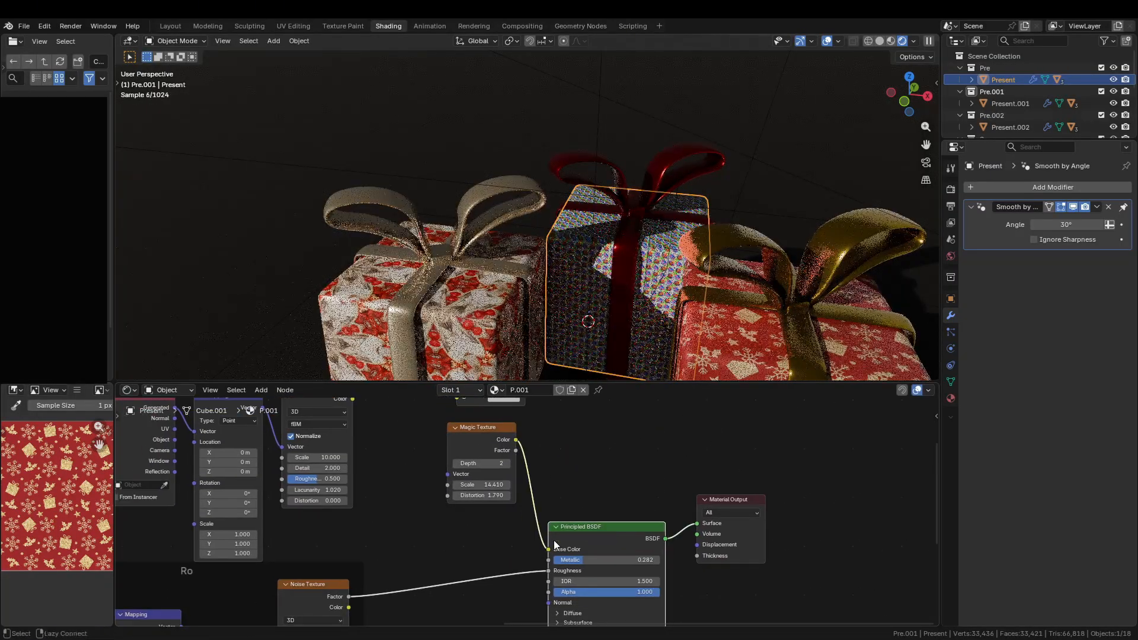
Drive the Mix node's factor with the Magic Texture and set color A to pinkish red and color B to green
{"action": "middle_click_drag", "start_coordinate": [474, 438], "coordinate": [523, 528]}
{"action": "left_click_drag", "start_coordinate": [501, 570], "coordinate": [506, 463]}
{"action": "left_click", "coordinate": [532, 409], "text": "ctrl+shift"}
{"action": "scroll", "coordinate": [540, 468], "scroll_direction": "up", "scroll_amount": 5}
{"action": "left_click", "coordinate": [559, 476]}
{"action": "left_click_drag", "start_coordinate": [555, 273], "coordinate": [563, 311]}
{"action": "left_click", "coordinate": [558, 492]}
{"action": "left_click_drag", "start_coordinate": [606, 290], "coordinate": [551, 295]}
Preview the Magic Texture's Factor output, adjust its pattern, and recolor the Mix node with pink tones, darkening color B
{"action": "left_click_drag", "start_coordinate": [482, 547], "coordinate": [844, 607]}
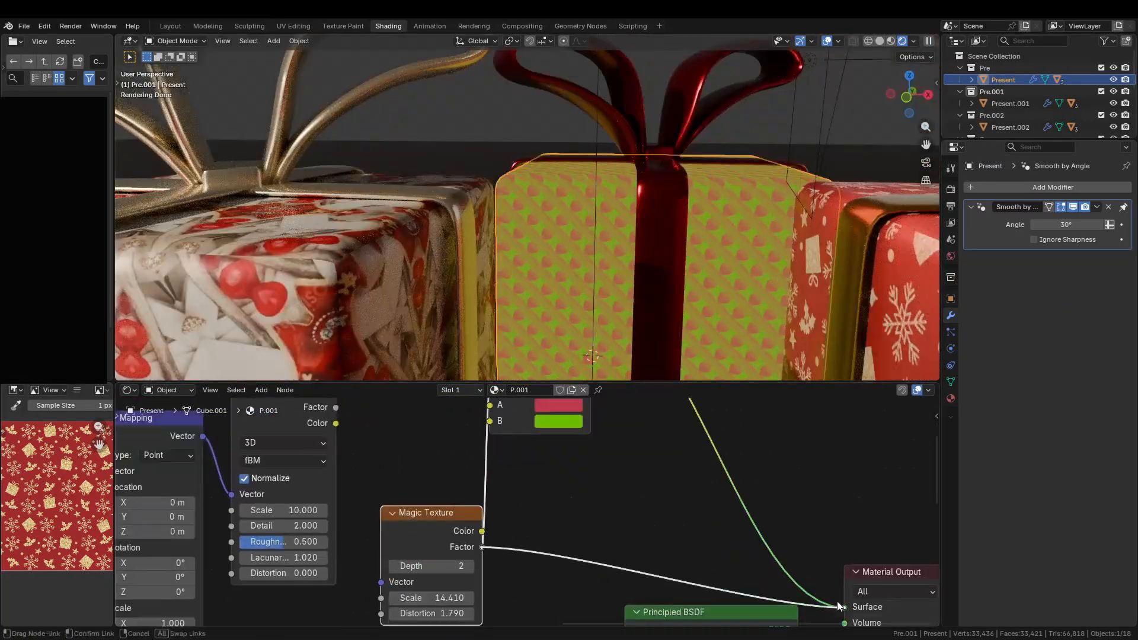
{"action": "left_click_drag", "start_coordinate": [431, 599], "coordinate": [404, 613]}
{"action": "middle_click_drag", "start_coordinate": [599, 469], "coordinate": [567, 606]}
{"action": "left_click", "coordinate": [510, 418], "text": "ctrl+shift"}
{"action": "left_click", "coordinate": [526, 541]}
{"action": "left_click_drag", "start_coordinate": [568, 389], "coordinate": [567, 406]}
{"action": "left_click", "coordinate": [526, 558]}
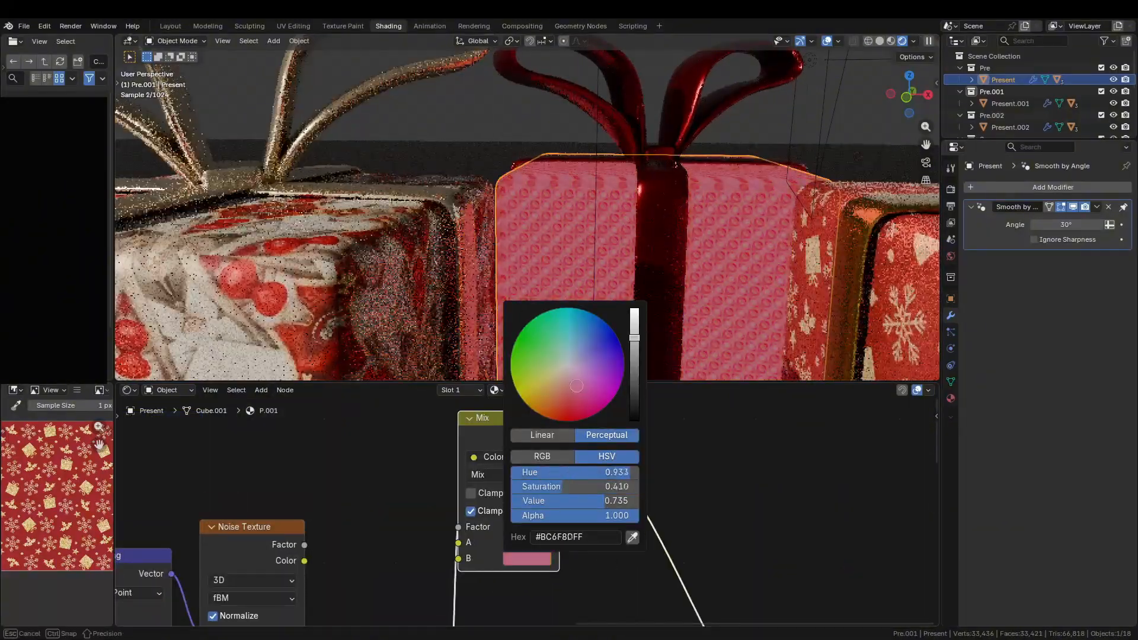
{"action": "left_click_drag", "start_coordinate": [633, 338], "coordinate": [633, 403]}
Set the Magic Texture's scale to 18.53, distortion to 1.23 and depth to 8
{"action": "scroll", "coordinate": [691, 238], "scroll_direction": "down", "scroll_amount": 6}
{"action": "left_click_drag", "start_coordinate": [465, 608], "coordinate": [501, 607]}
{"action": "left_click_drag", "start_coordinate": [508, 515], "coordinate": [871, 575]}
{"action": "scroll", "coordinate": [688, 231], "scroll_direction": "up", "scroll_amount": 6}
{"action": "left_click_drag", "start_coordinate": [457, 534], "coordinate": [475, 534]}
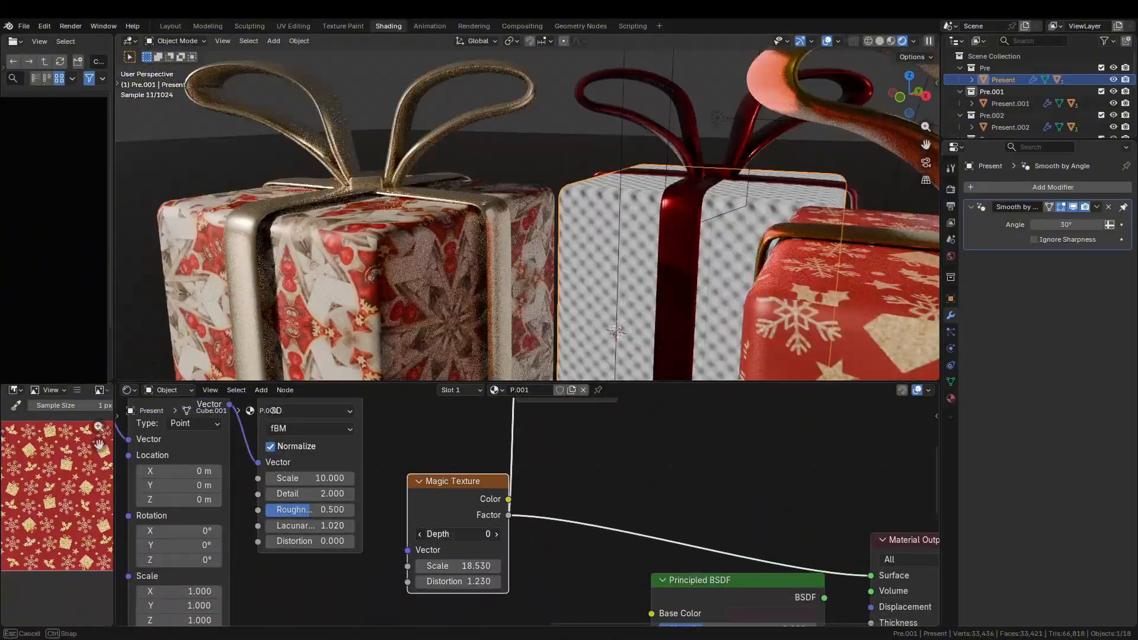
{"action": "mouse_move", "coordinate": [584, 409]}
{"action": "middle_mouse_down"}
{"action": "mouse_move", "coordinate": [563, 521]}
{"action": "mouse_move", "coordinate": [581, 432]}
{"action": "middle_mouse_up"}
{"action": "left_click", "coordinate": [573, 433], "text": "ctrl+shift"}
{"action": "left_click_drag", "start_coordinate": [477, 555], "coordinate": [492, 555]}
Set the Mix node's color B to a very dark purple and color A to a dark red
{"action": "scroll", "coordinate": [679, 258], "scroll_direction": "down", "scroll_amount": 4}
{"action": "middle_click_drag", "start_coordinate": [611, 415], "coordinate": [584, 537]}
{"action": "left_click", "coordinate": [576, 531]}
{"action": "left_click_drag", "start_coordinate": [629, 345], "coordinate": [673, 332]}
{"action": "left_click", "coordinate": [574, 515]}
{"action": "left_click_drag", "start_coordinate": [615, 363], "coordinate": [584, 359]}
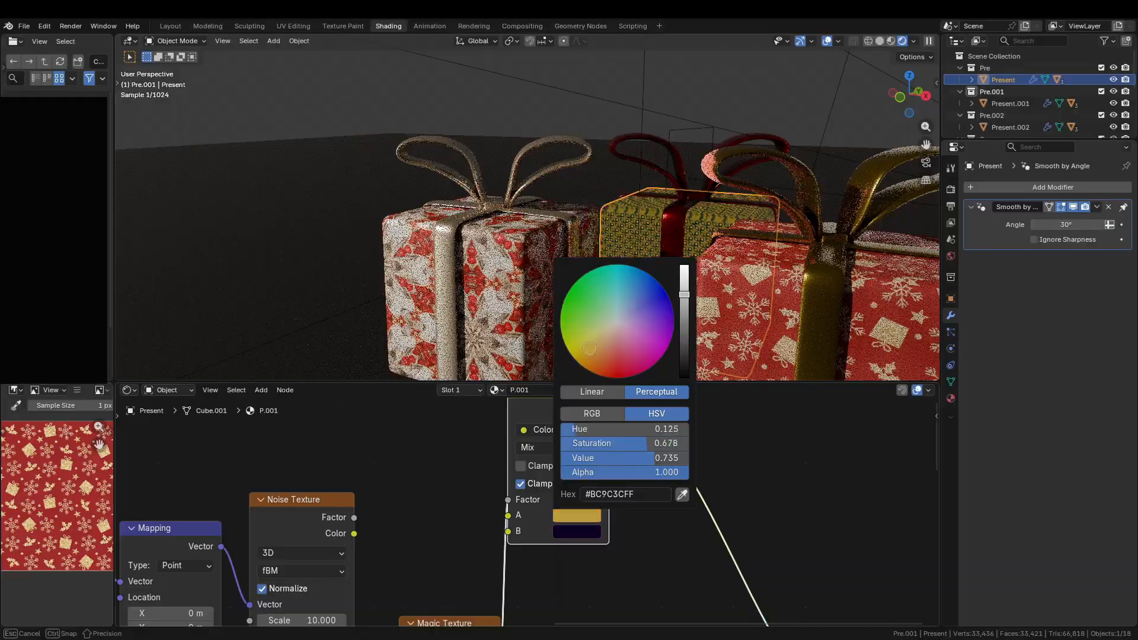
{"action": "left_click_drag", "start_coordinate": [683, 301], "coordinate": [683, 339]}
{"action": "scroll", "coordinate": [765, 477], "scroll_direction": "down", "scroll_amount": 3}
{"action": "scroll", "coordinate": [694, 355], "scroll_direction": "down", "scroll_amount": 4}
{"action": "middle_click_drag", "start_coordinate": [705, 469], "coordinate": [643, 451]}
{"action": "left_click", "coordinate": [580, 486]}
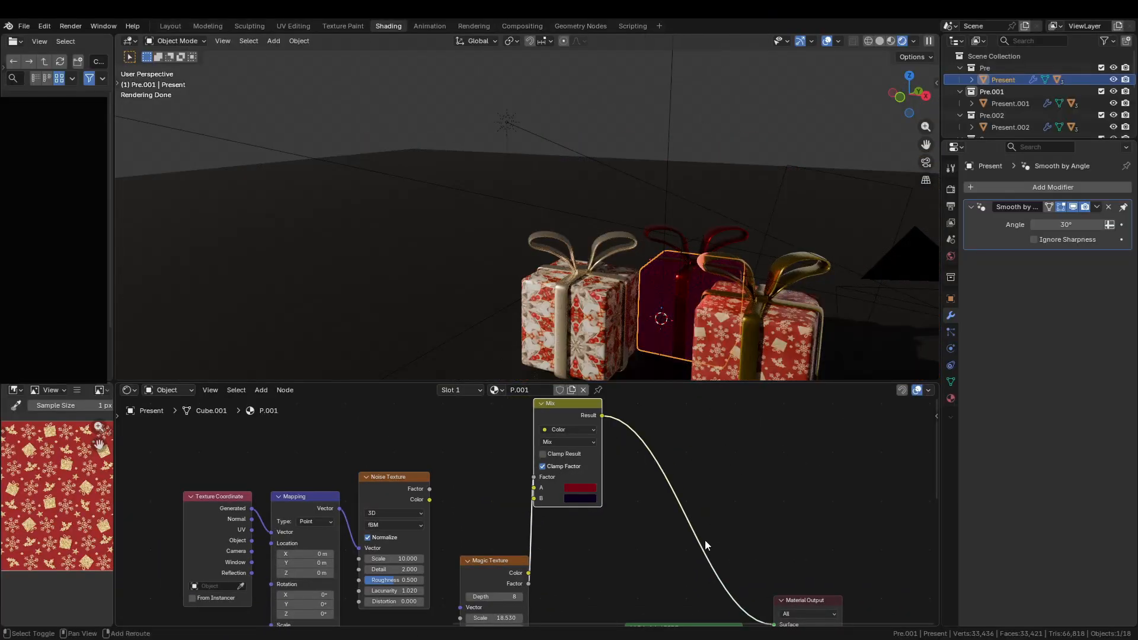
Output the Principled BSDF again with the Mix result as Base Color, and brighten Mix color B to a deeper purple
{"action": "middle_click_drag", "start_coordinate": [705, 539], "coordinate": [704, 427]}
{"action": "left_click", "coordinate": [682, 515], "text": "ctrl+shift"}
{"action": "scroll", "coordinate": [717, 292], "scroll_direction": "up", "scroll_amount": 6}
{"action": "scroll", "coordinate": [716, 292], "scroll_direction": "down", "scroll_amount": 3}
{"action": "left_click", "coordinate": [572, 446]}
{"action": "left_click_drag", "start_coordinate": [644, 325], "coordinate": [647, 315]}
{"action": "middle_click_drag", "start_coordinate": [688, 317], "coordinate": [706, 312]}
{"action": "left_click", "coordinate": [572, 435]}
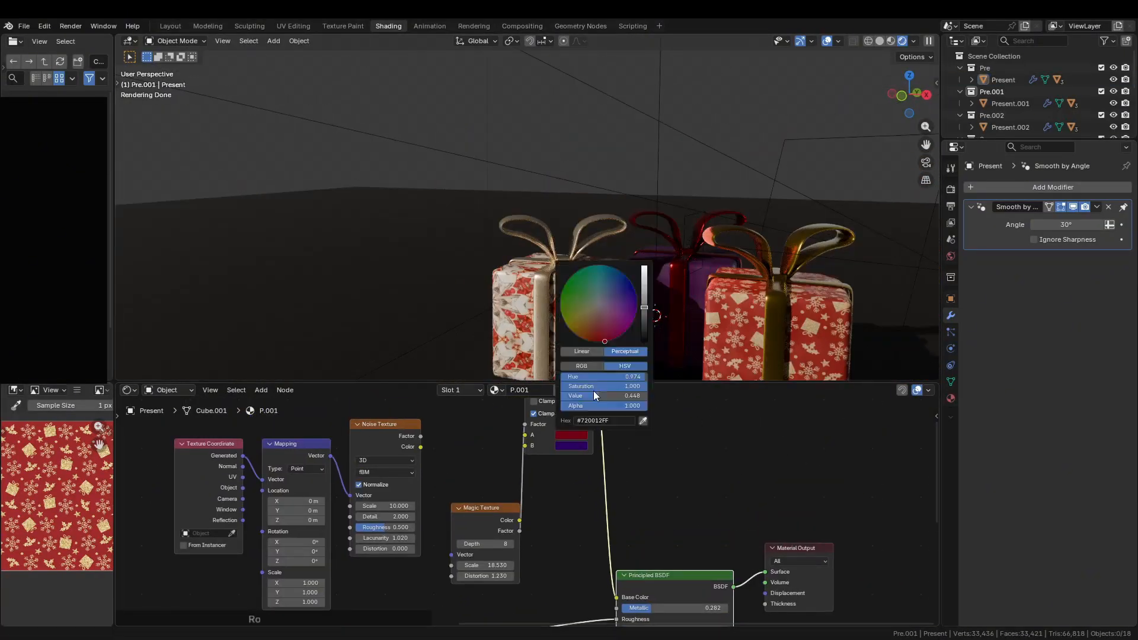
Drive the shader's Metallic input with the Magic Texture and add a Bump node from it feeding the Normal input
{"action": "scroll", "coordinate": [654, 506], "scroll_direction": "down", "scroll_amount": 4}
{"action": "left_click_drag", "start_coordinate": [562, 523], "coordinate": [628, 575]}
{"action": "scroll", "coordinate": [672, 304], "scroll_direction": "up", "scroll_amount": 5}
{"action": "left_click_drag", "start_coordinate": [561, 523], "coordinate": [596, 591]}
{"action": "middle_click_drag", "start_coordinate": [595, 591], "coordinate": [617, 531]}
{"action": "type", "text": "bu"}
{"action": "left_click_drag", "start_coordinate": [583, 463], "coordinate": [664, 510]}
{"action": "left_click", "coordinate": [643, 552]}
{"action": "scroll", "coordinate": [623, 563], "scroll_direction": "up", "scroll_amount": 4}
{"action": "mouse_move", "coordinate": [626, 525]}
{"action": "left_mouse_down"}
{"action": "mouse_move", "coordinate": [635, 518]}
{"action": "mouse_move", "coordinate": [620, 521]}
{"action": "left_mouse_up"}
Switch the viewport to Material Preview, set the Bump node's distance to 0.005 and inspect the purple wrapping up close
{"action": "left_click", "coordinate": [891, 41]}
{"action": "double_click", "coordinate": [613, 562]}
{"action": "type", "text": "0.005"}
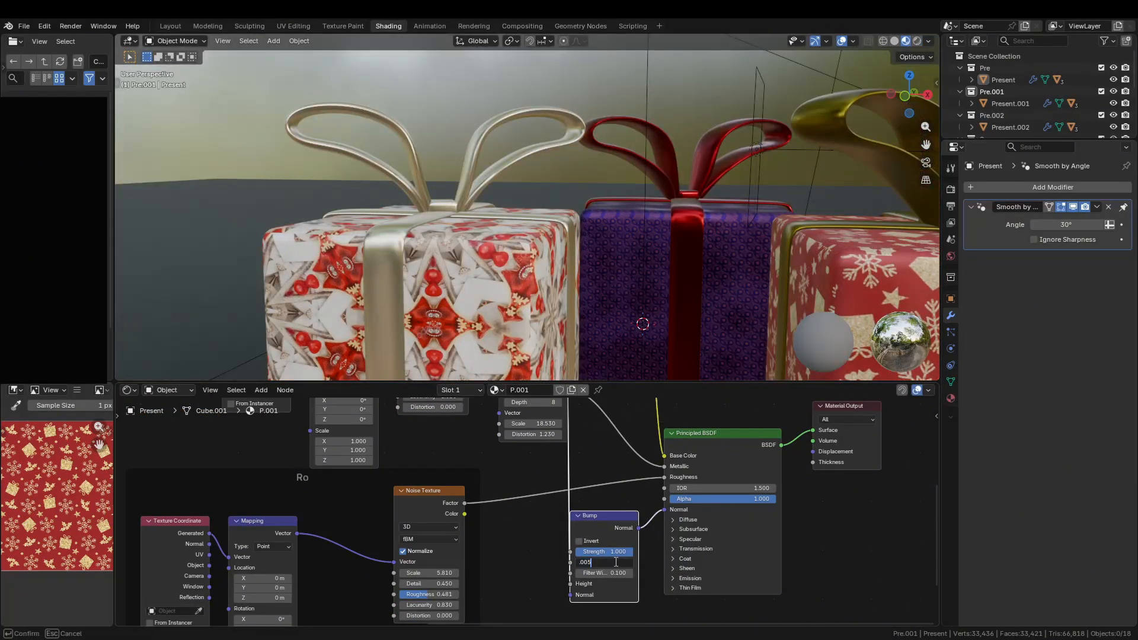
{"action": "key", "text": "Return"}
{"action": "scroll", "coordinate": [652, 261], "scroll_direction": "up", "scroll_amount": 5}
{"action": "middle_click_drag", "start_coordinate": [741, 261], "coordinate": [592, 252], "text": "shift"}
{"action": "middle_click_drag", "start_coordinate": [595, 252], "coordinate": [597, 267]}
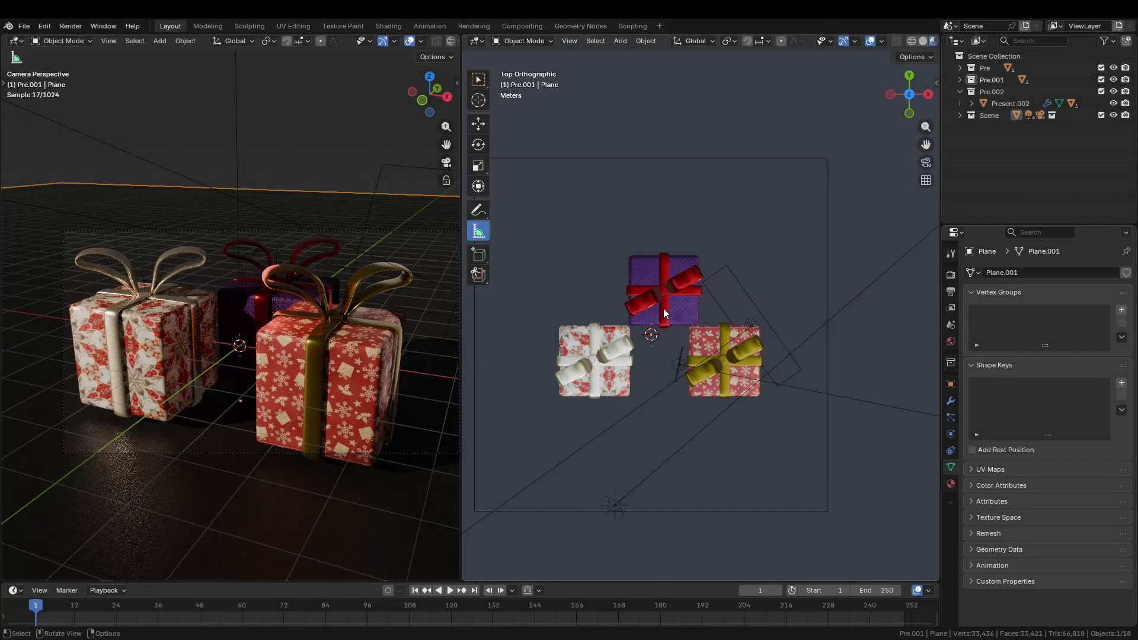
Review the light and camera setup around the presents by selecting the area light L2 and the camera
{"action": "scroll", "coordinate": [664, 309], "scroll_direction": "up", "scroll_amount": 4}
{"action": "left_click", "coordinate": [798, 380]}
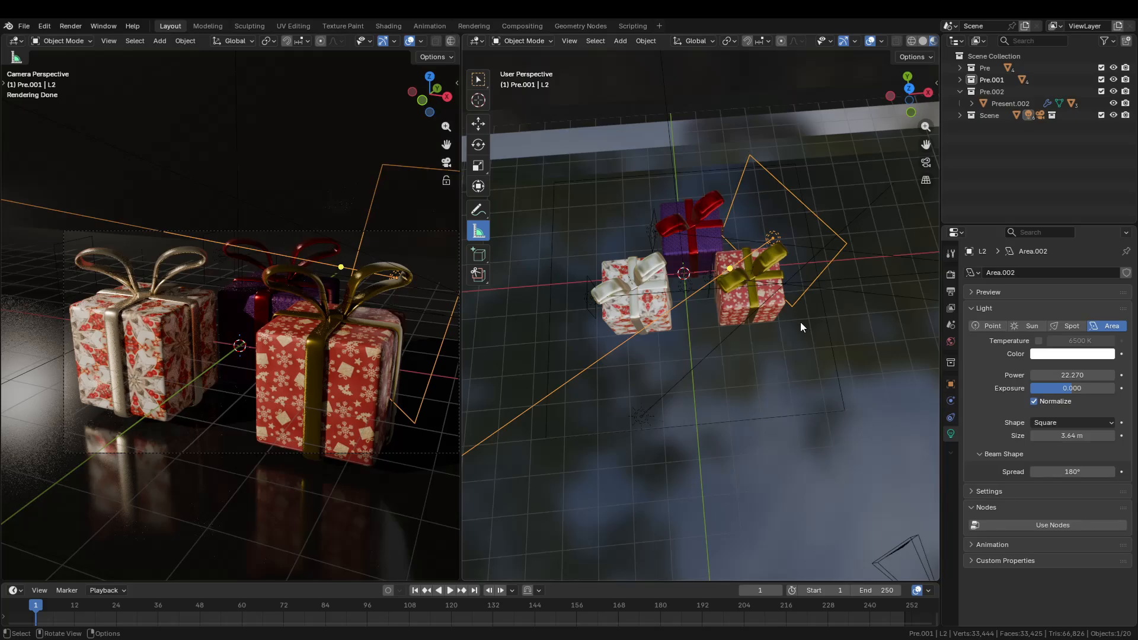
{"action": "middle_click_drag", "start_coordinate": [688, 297], "coordinate": [777, 368]}
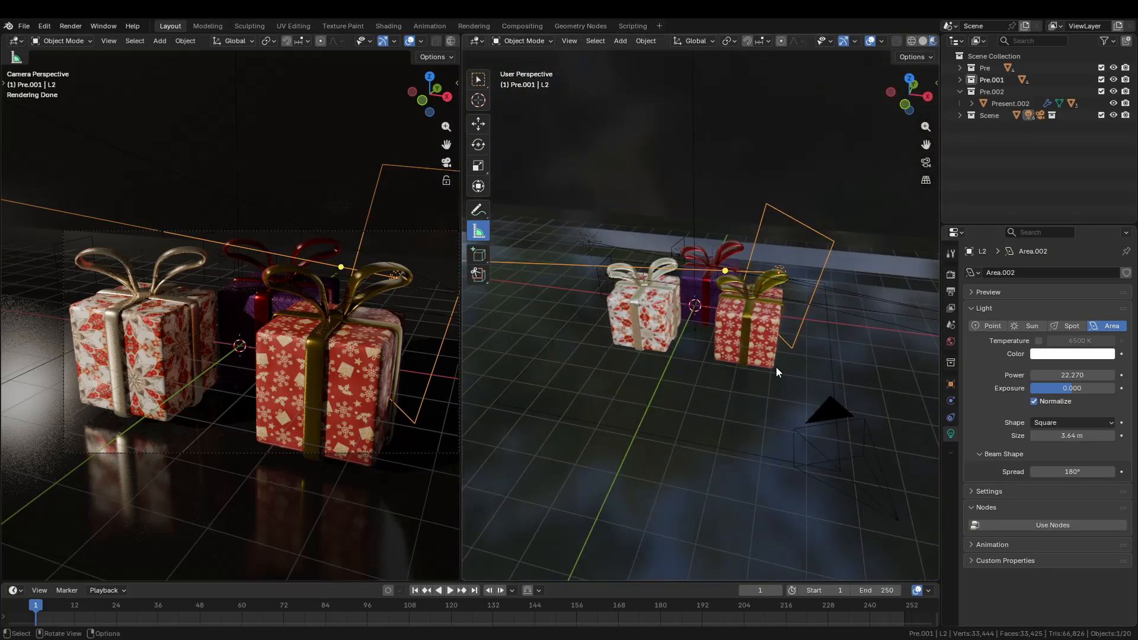
{"action": "left_click", "coordinate": [798, 450]}
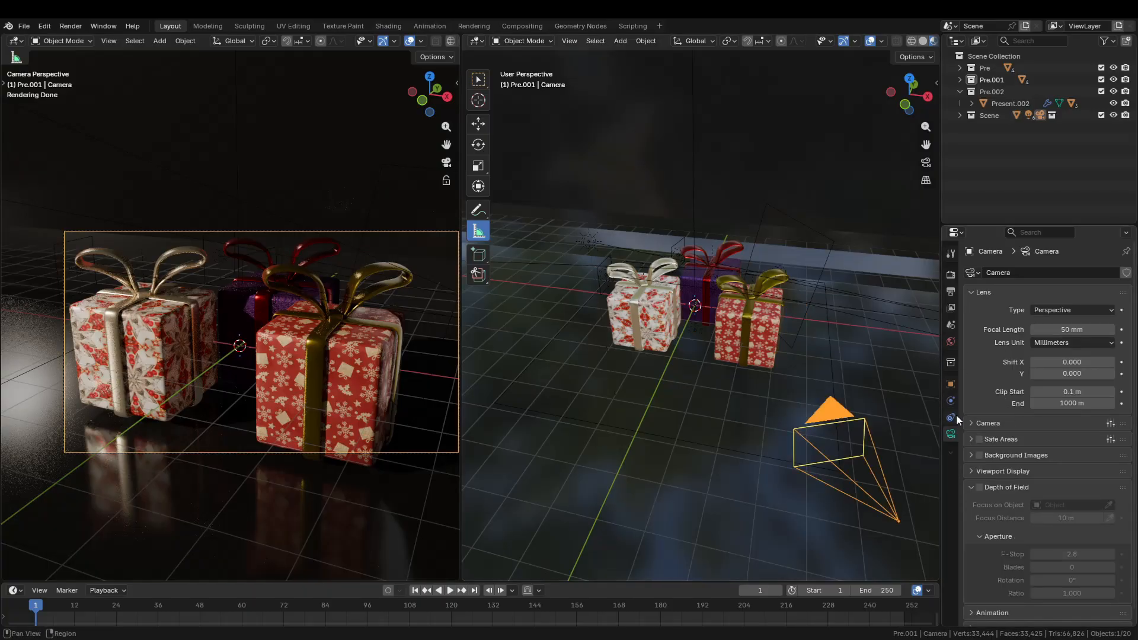
Examine the Cycles render settings, including the expanded render Denoise options and the Film section
{"action": "left_click", "coordinate": [949, 454]}
{"action": "left_click", "coordinate": [949, 454]}
{"action": "left_click", "coordinate": [950, 275]}
{"action": "scroll", "coordinate": [1031, 409], "scroll_direction": "down", "scroll_amount": 1}
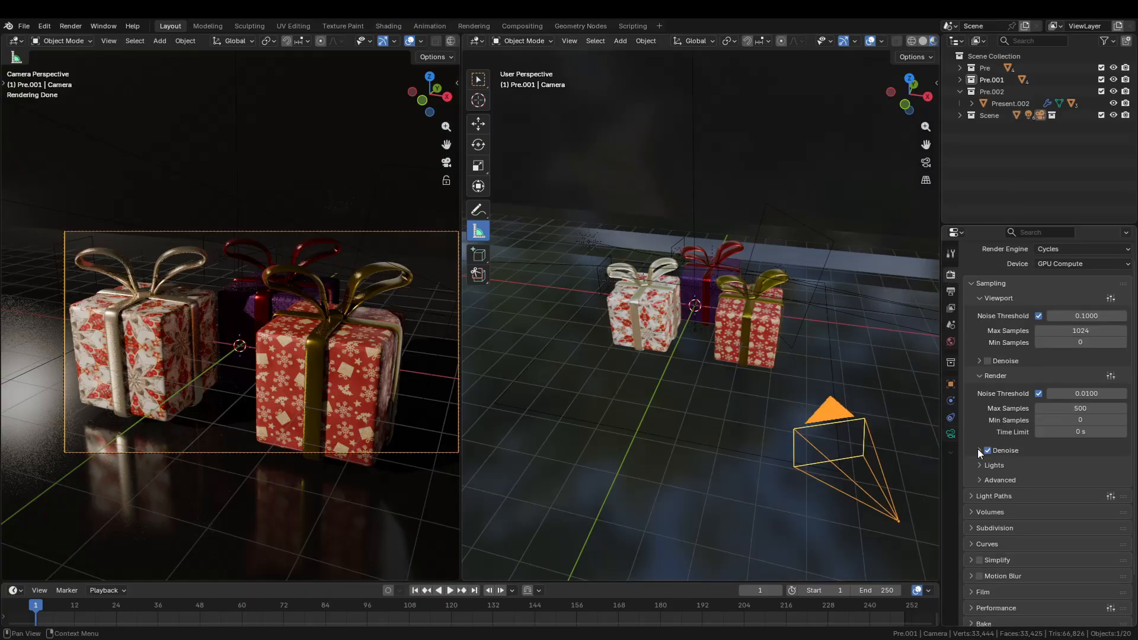
{"action": "left_click", "coordinate": [979, 450]}
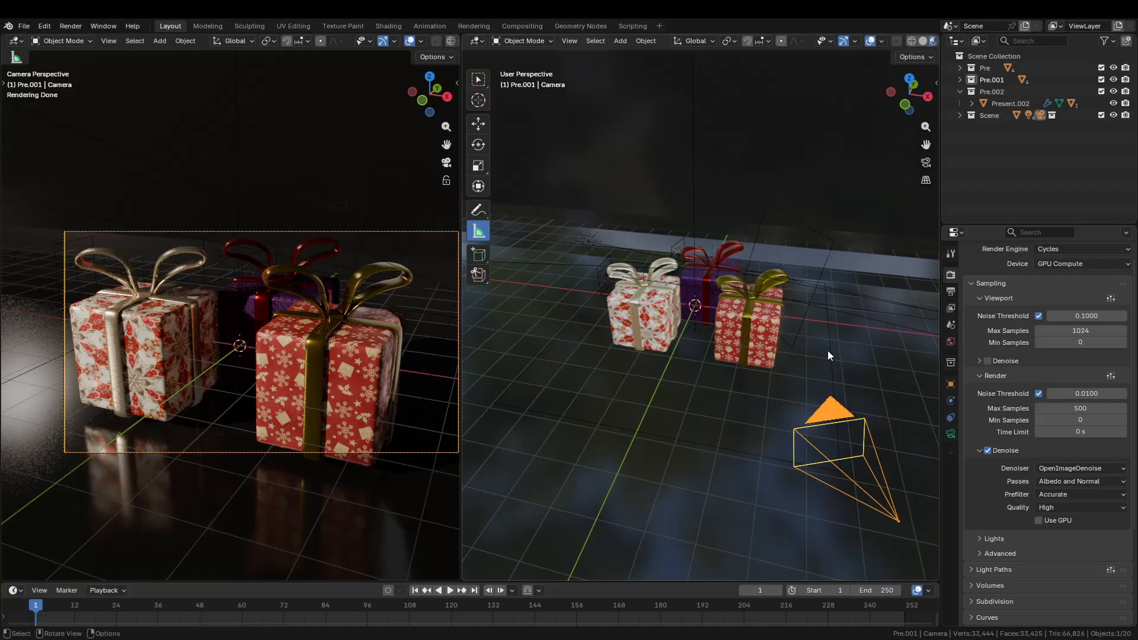
{"action": "scroll", "coordinate": [1004, 487], "scroll_direction": "down", "scroll_amount": 10}
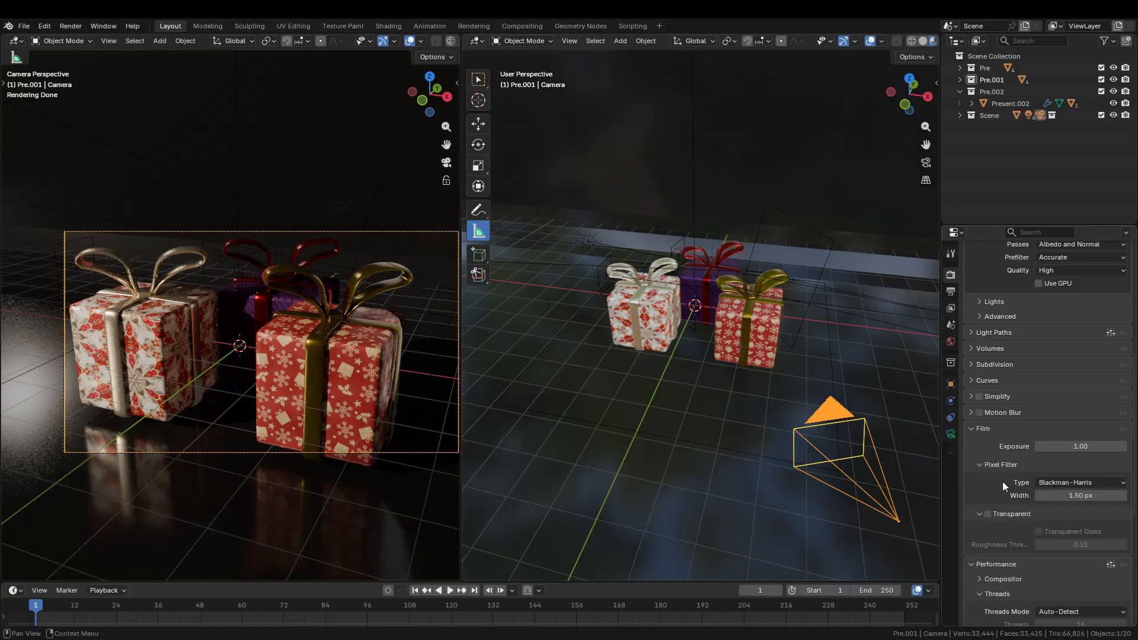
Assign an Environment Texture to the World background's Color and load IndoorEnvironmentHDRI009.jpg as its image
{"action": "left_click", "coordinate": [951, 342]}
{"action": "left_click", "coordinate": [1036, 348]}
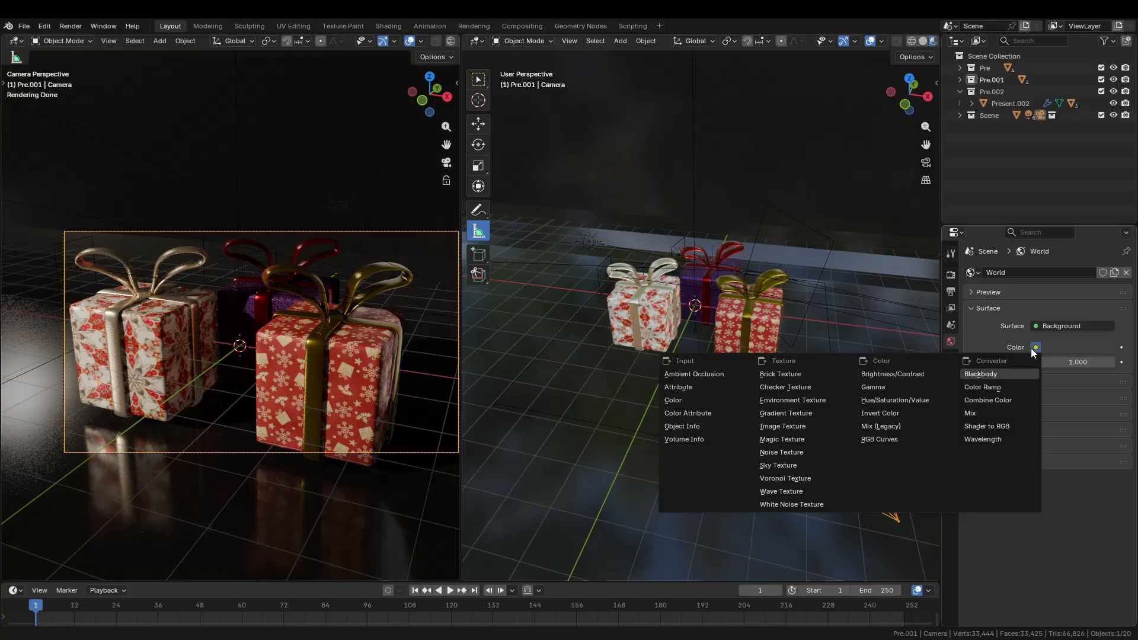
{"action": "left_click", "coordinate": [1035, 348]}
{"action": "left_click", "coordinate": [1035, 348]}
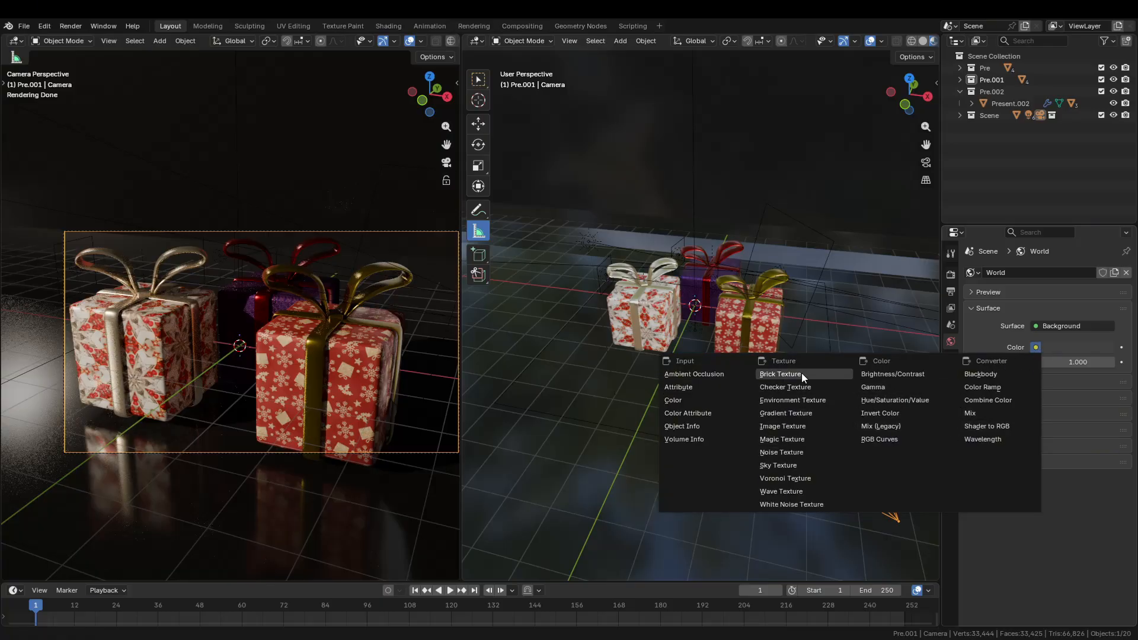
{"action": "left_click", "coordinate": [802, 399]}
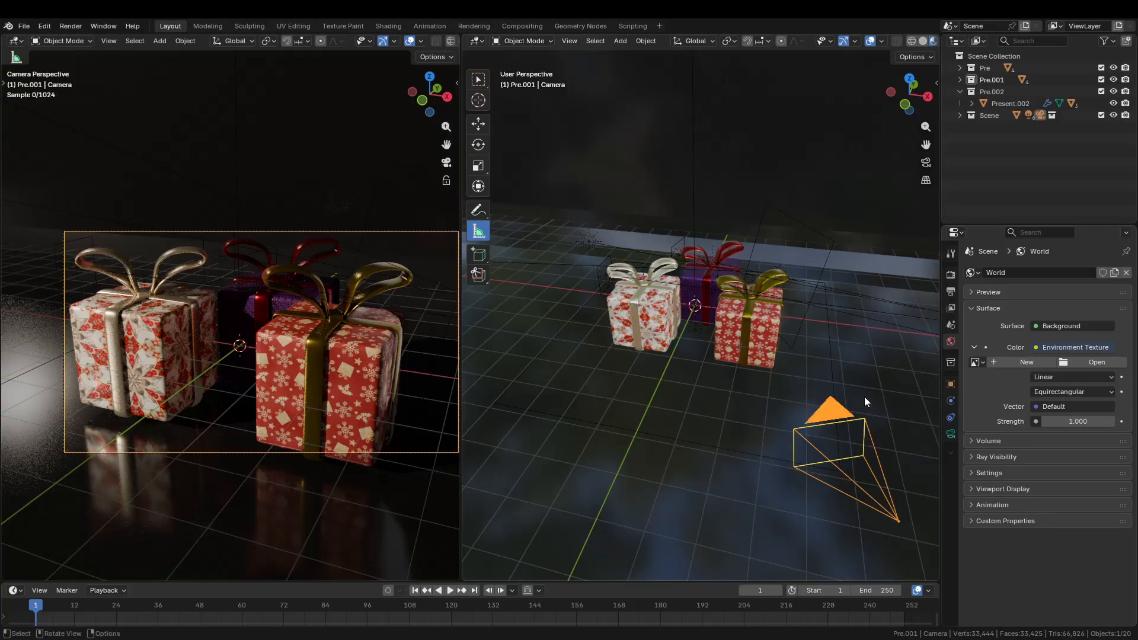
{"action": "left_click", "coordinate": [1081, 367]}
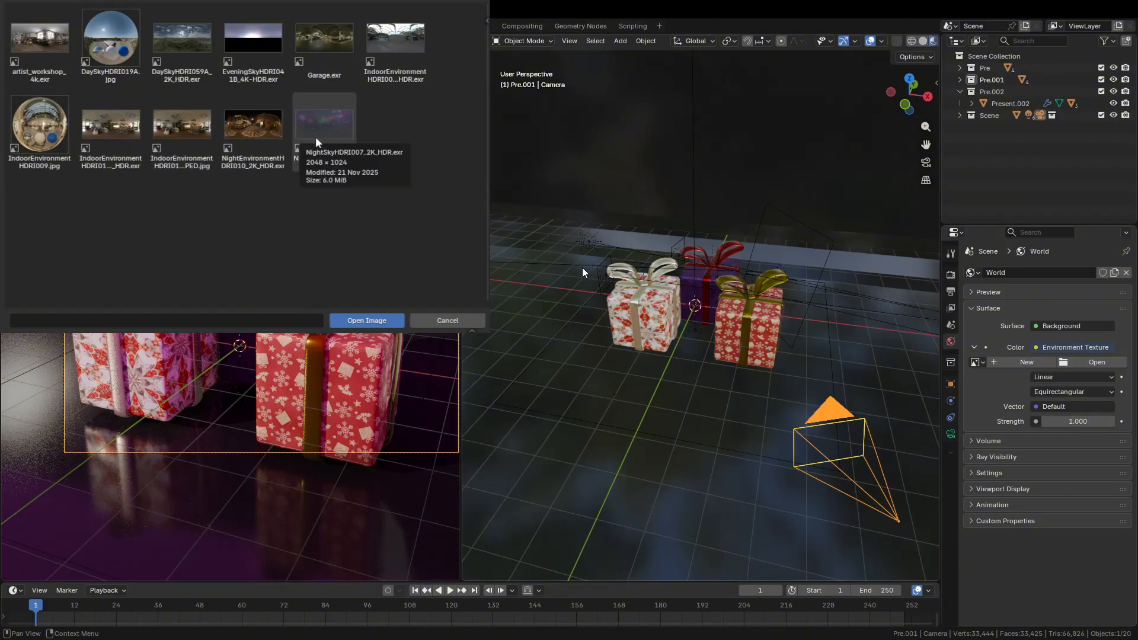
{"action": "left_click", "coordinate": [25, 134]}
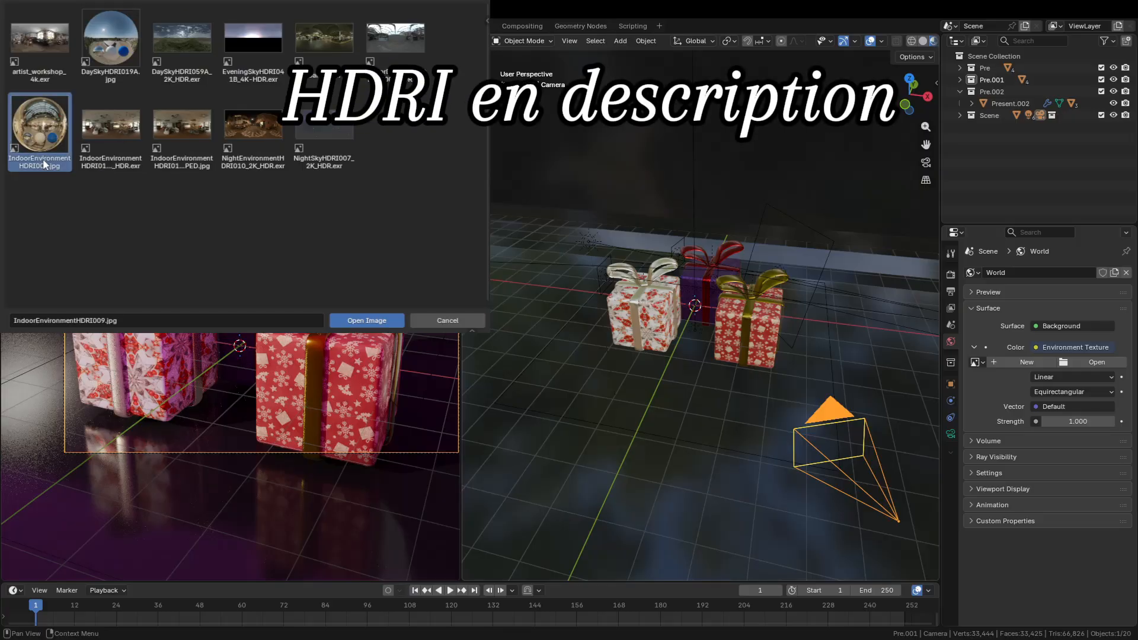
{"action": "left_click", "coordinate": [380, 316]}
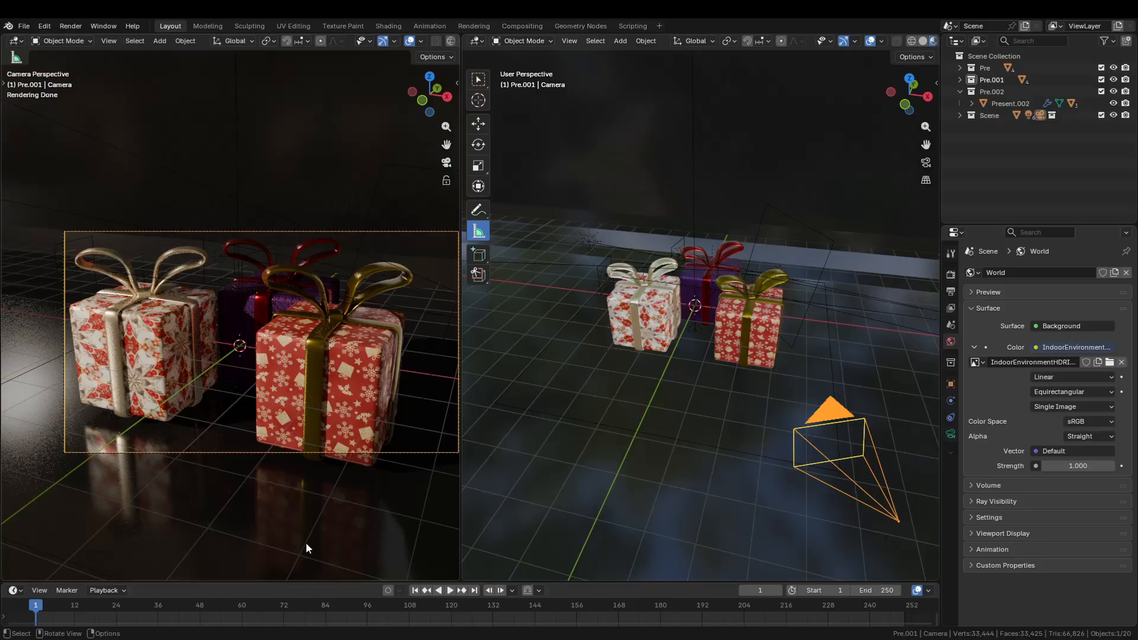
Replace the world environment image with NightSkyHDRI007_2K_HDR.exr and look at the background around the presents
{"action": "left_click", "coordinate": [1110, 363]}
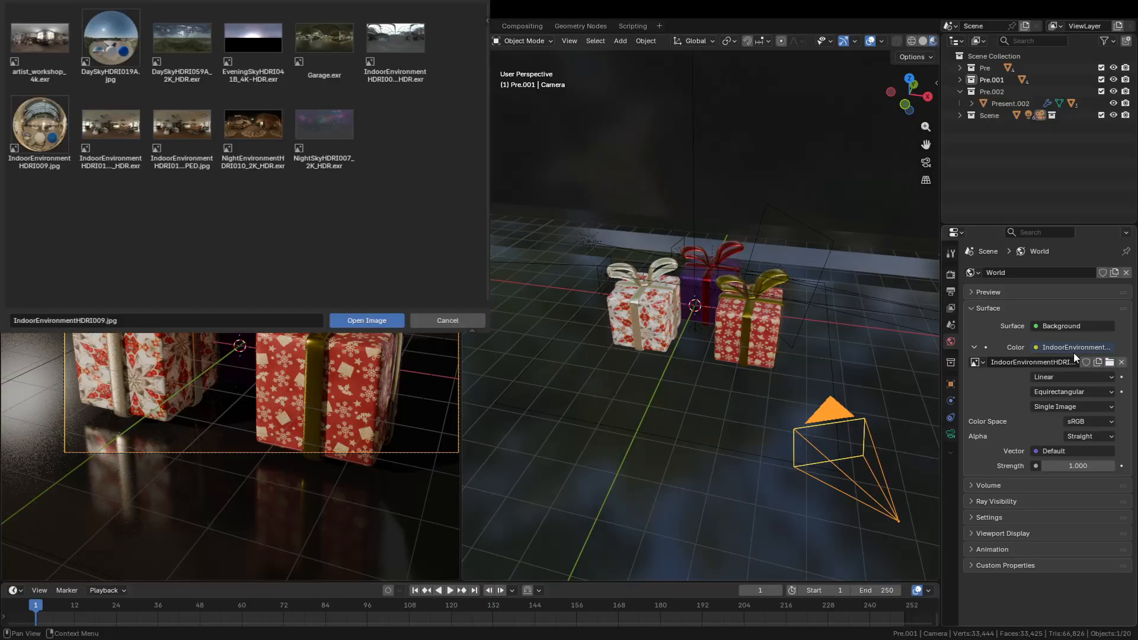
{"action": "left_click", "coordinate": [305, 141]}
{"action": "left_click", "coordinate": [383, 319]}
{"action": "middle_click_drag", "start_coordinate": [356, 314], "coordinate": [248, 297]}
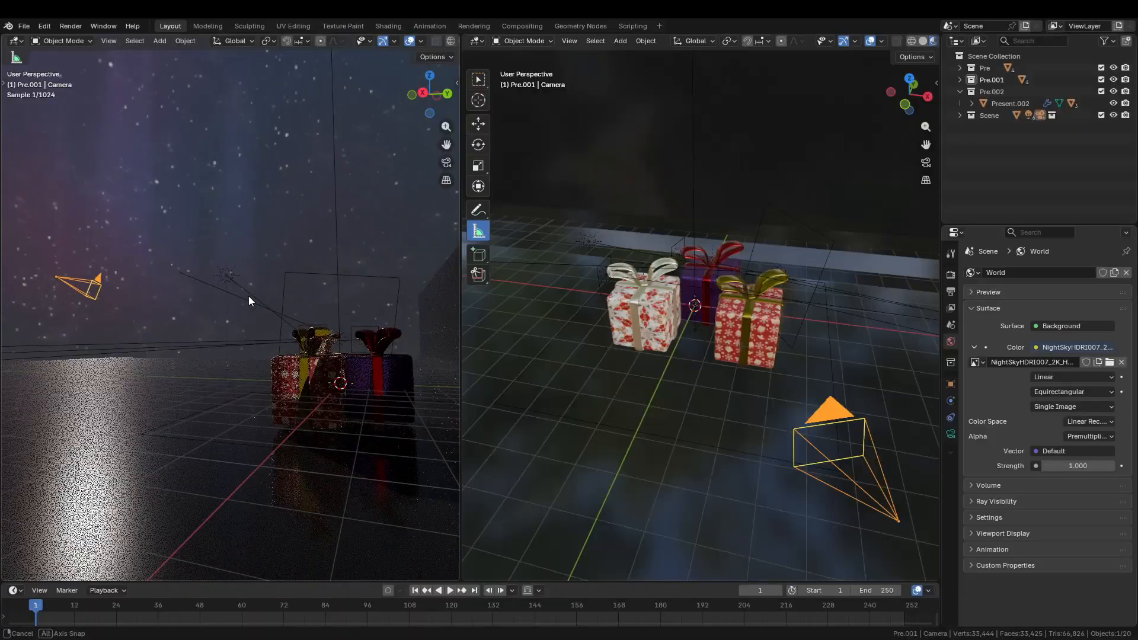
Load artist_workshop_4k.exr as the world environment image, inspect its lighting around the presents and return to the camera view
{"action": "left_click", "coordinate": [1110, 362]}
{"action": "left_click", "coordinate": [74, 51]}
{"action": "left_click", "coordinate": [383, 319]}
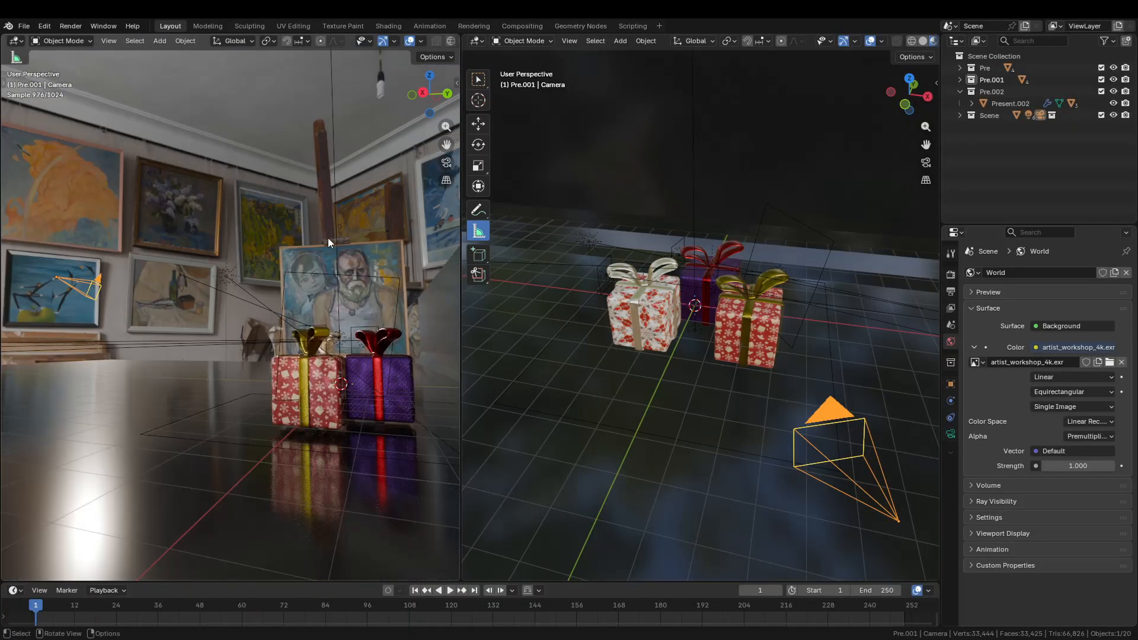
{"action": "middle_click_drag", "start_coordinate": [328, 238], "coordinate": [123, 264]}
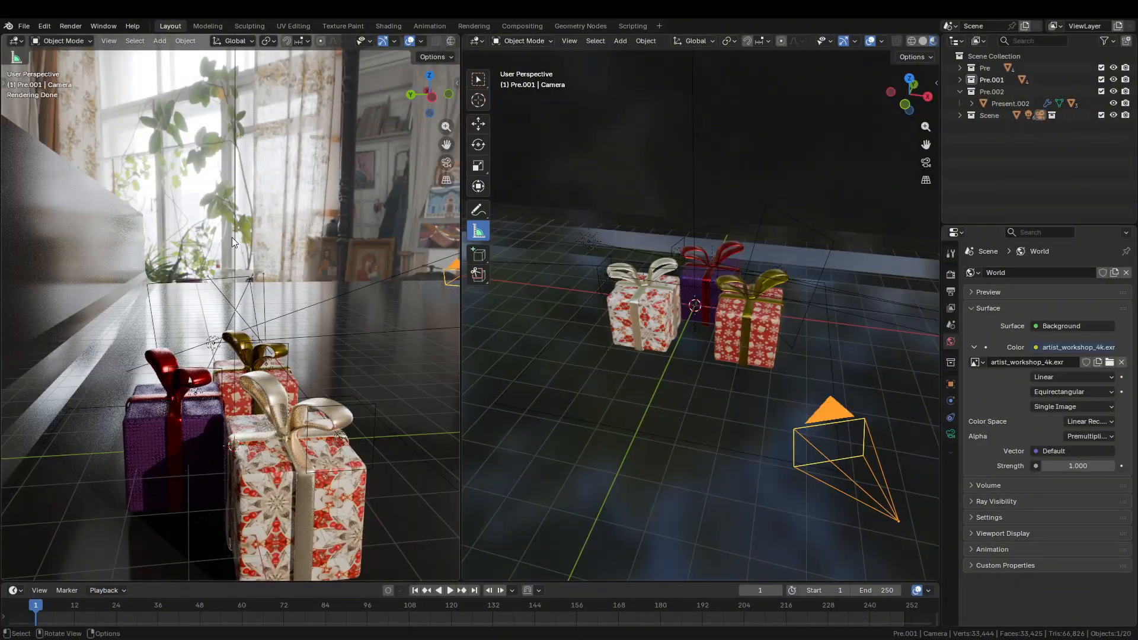
{"action": "middle_click_drag", "start_coordinate": [289, 336], "coordinate": [226, 401]}
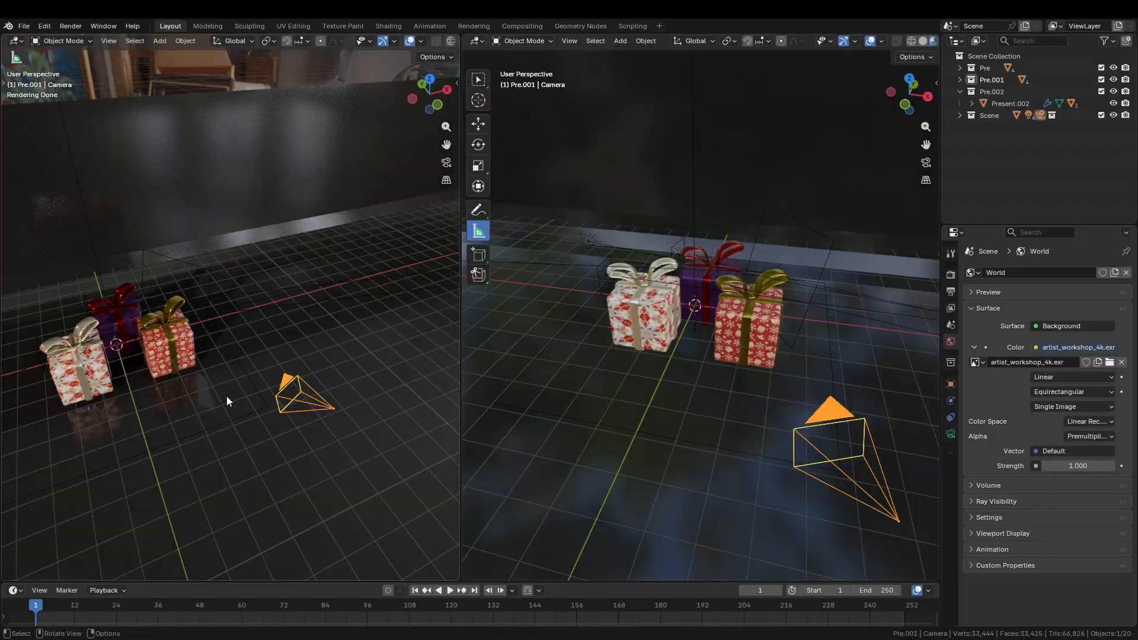
{"action": "key", "text": "KP_0"}
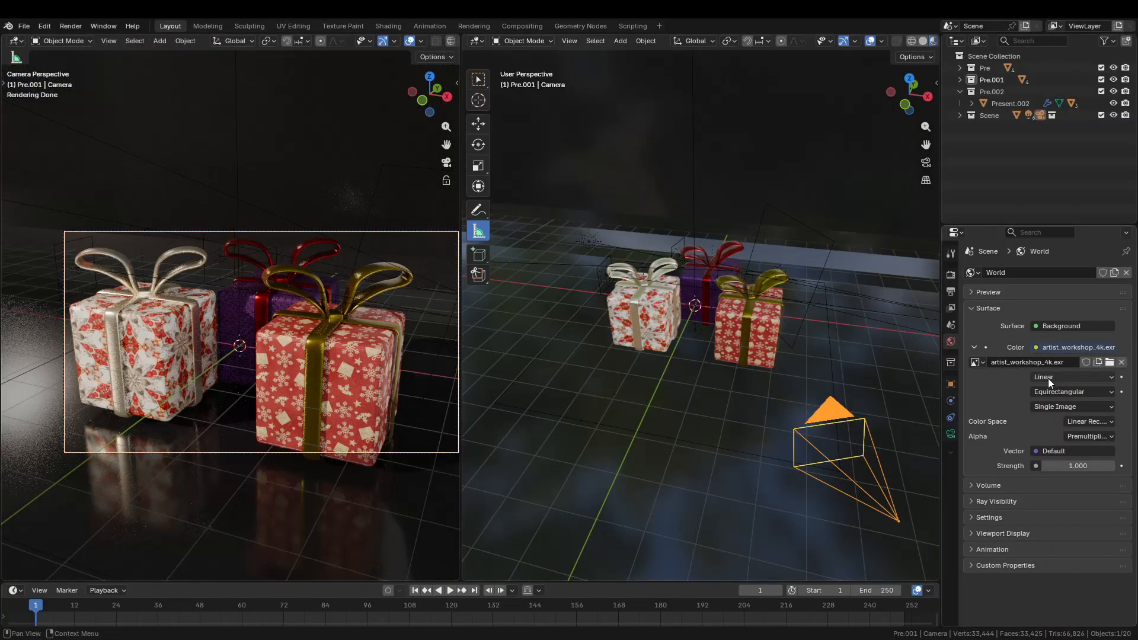
Delete the back wall geometry of the backdrop plane in Edit Mode, keeping only the flat floor
{"action": "left_click", "coordinate": [769, 180]}
{"action": "key", "text": "Tab"}
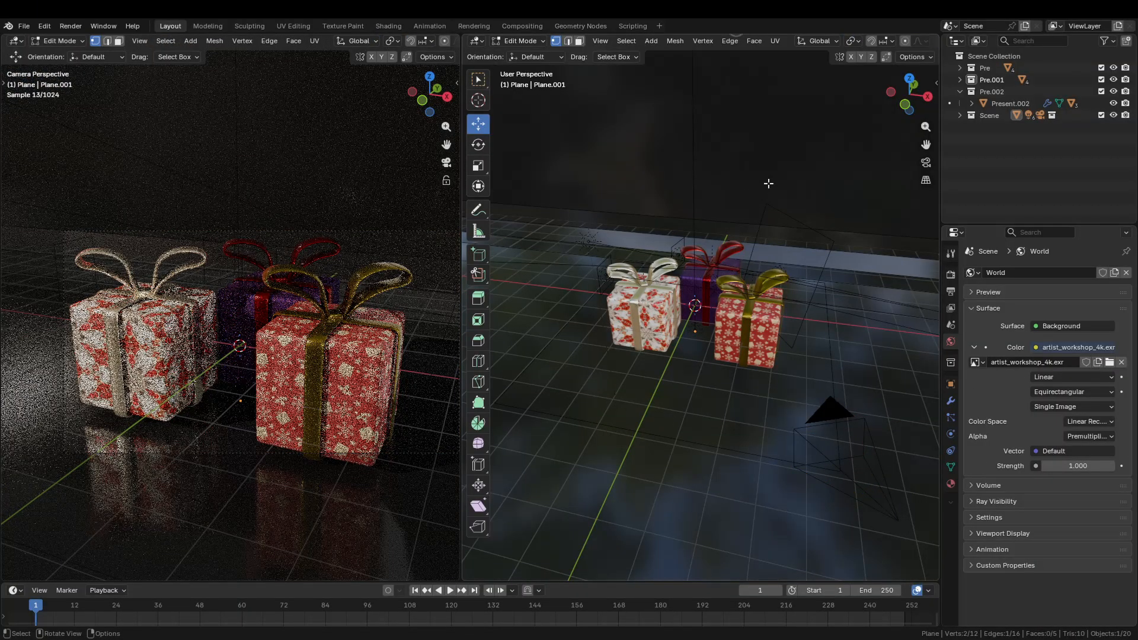
{"action": "scroll", "coordinate": [798, 226], "scroll_direction": "down", "scroll_amount": 3}
{"action": "middle_click_drag", "start_coordinate": [798, 226], "coordinate": [721, 194]}
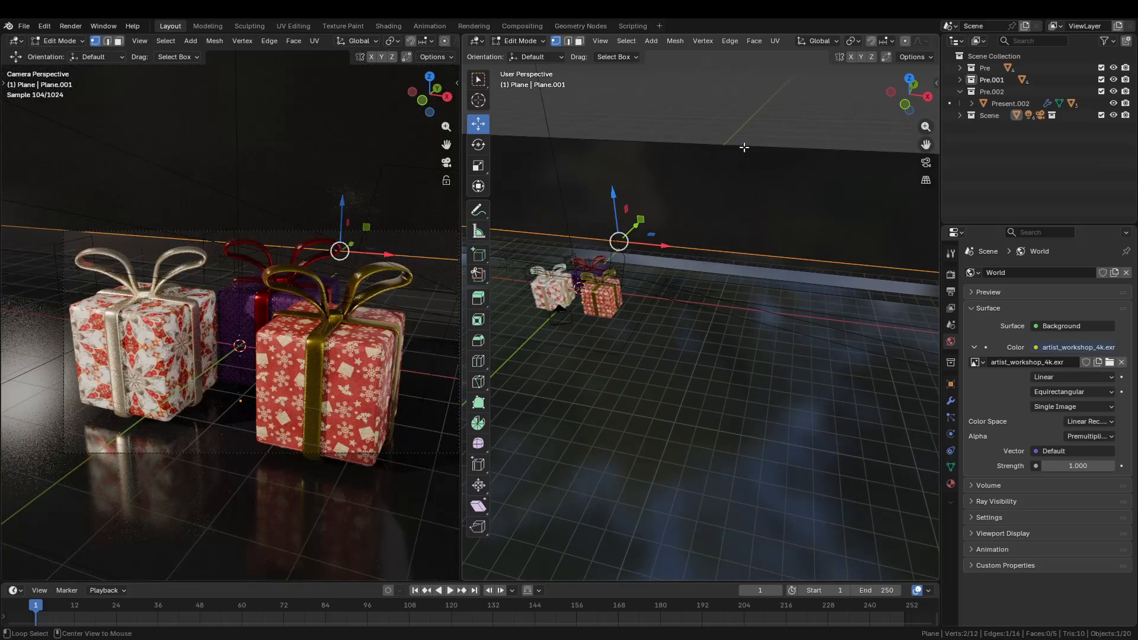
{"action": "scroll", "coordinate": [699, 246], "scroll_direction": "down", "scroll_amount": 6}
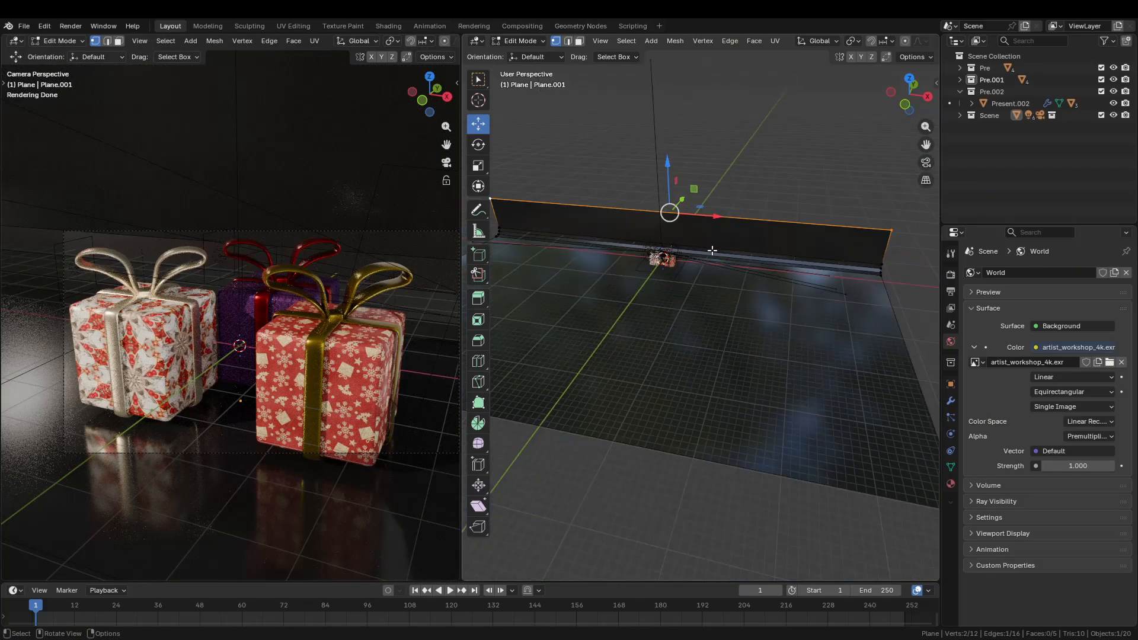
{"action": "left_click_drag", "start_coordinate": [902, 285], "coordinate": [863, 255], "text": "shift"}
{"action": "middle_click_drag", "start_coordinate": [513, 244], "coordinate": [557, 243], "text": "shift"}
{"action": "key", "text": "a"}
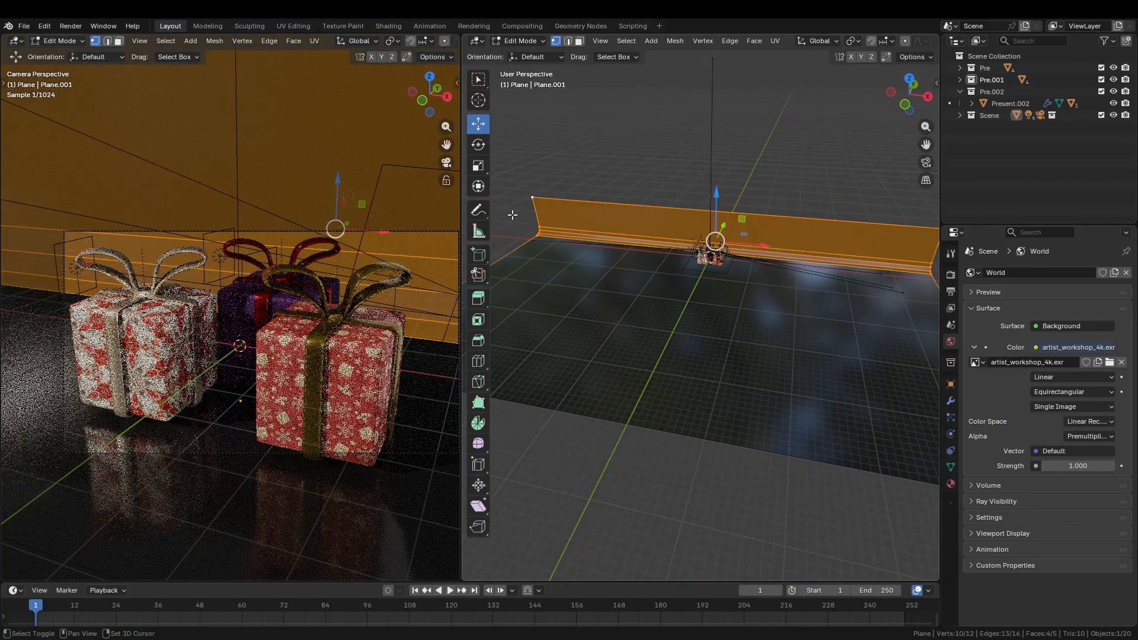
{"action": "key", "text": "h"}
{"action": "key", "text": "alt+h"}
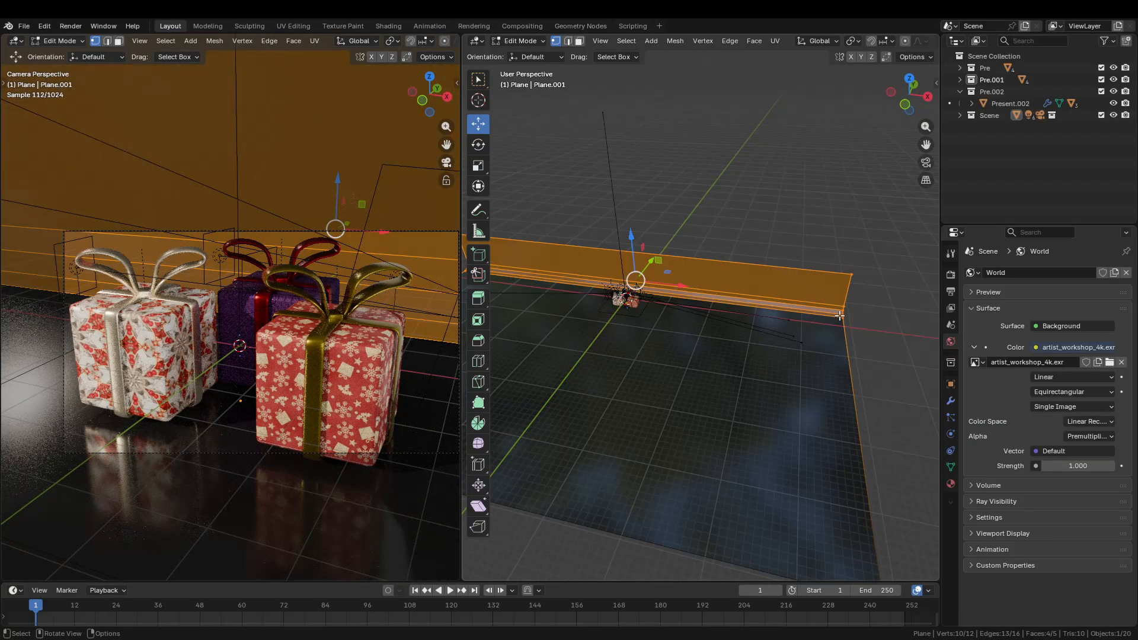
{"action": "middle_click_drag", "start_coordinate": [674, 307], "coordinate": [530, 279], "text": "shift"}
{"action": "left_click", "coordinate": [604, 287], "text": "shift"}
{"action": "key", "text": "x"}
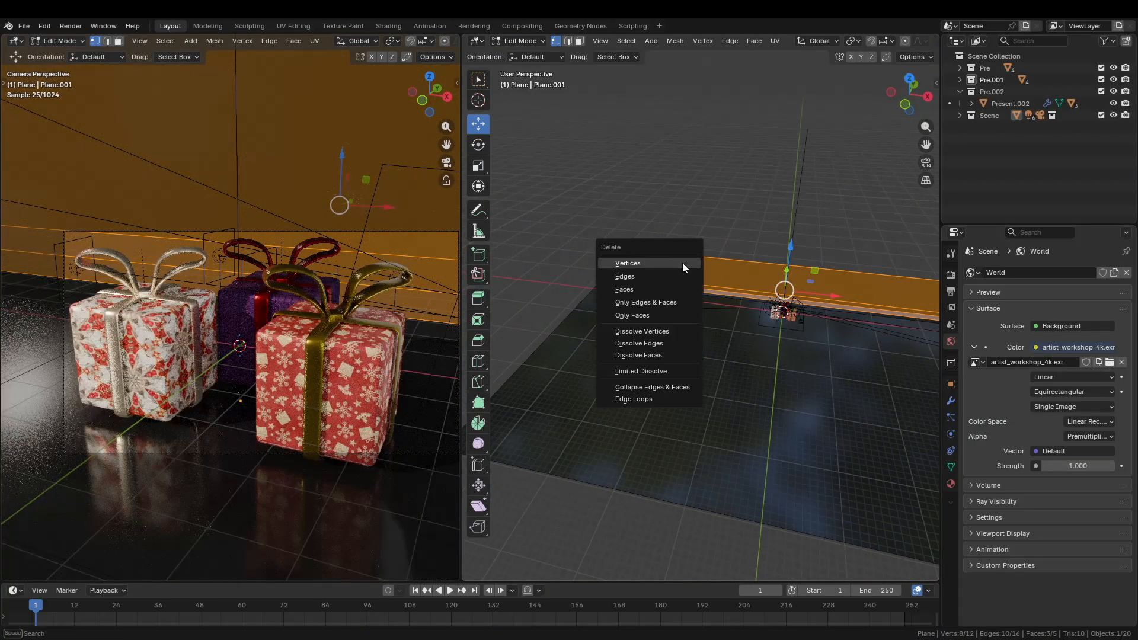
{"action": "left_click", "coordinate": [650, 275]}
{"action": "key", "text": "Tab"}
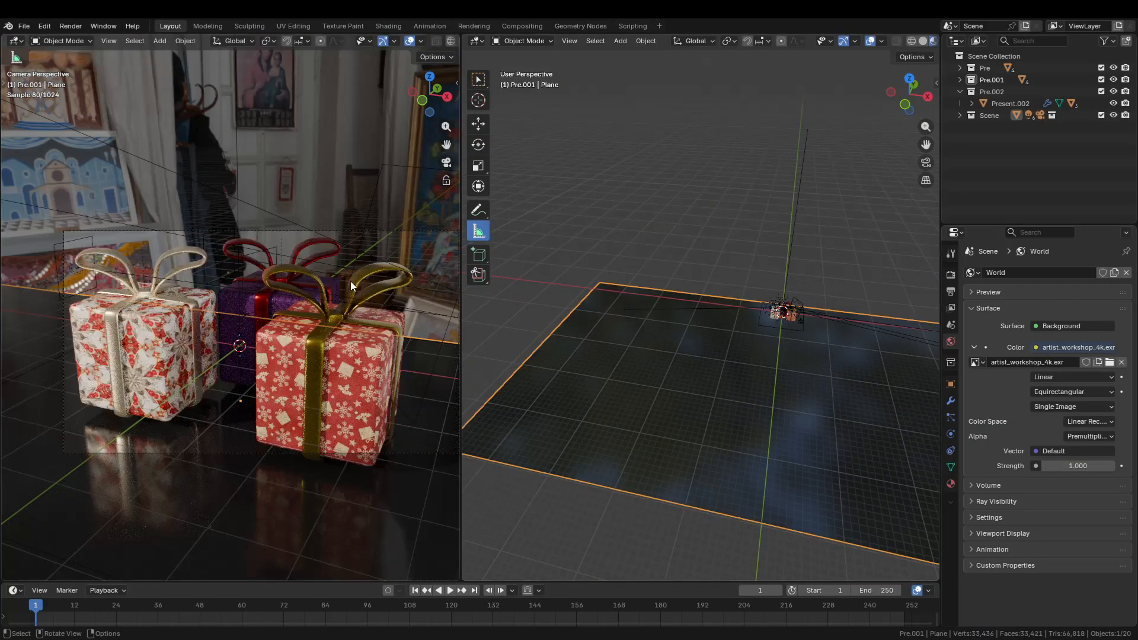
Replace the world environment image with the IndoorEnvironmentHDRI01 JPG, then select the floor plane and examine the presents
{"action": "left_click", "coordinate": [180, 251]}
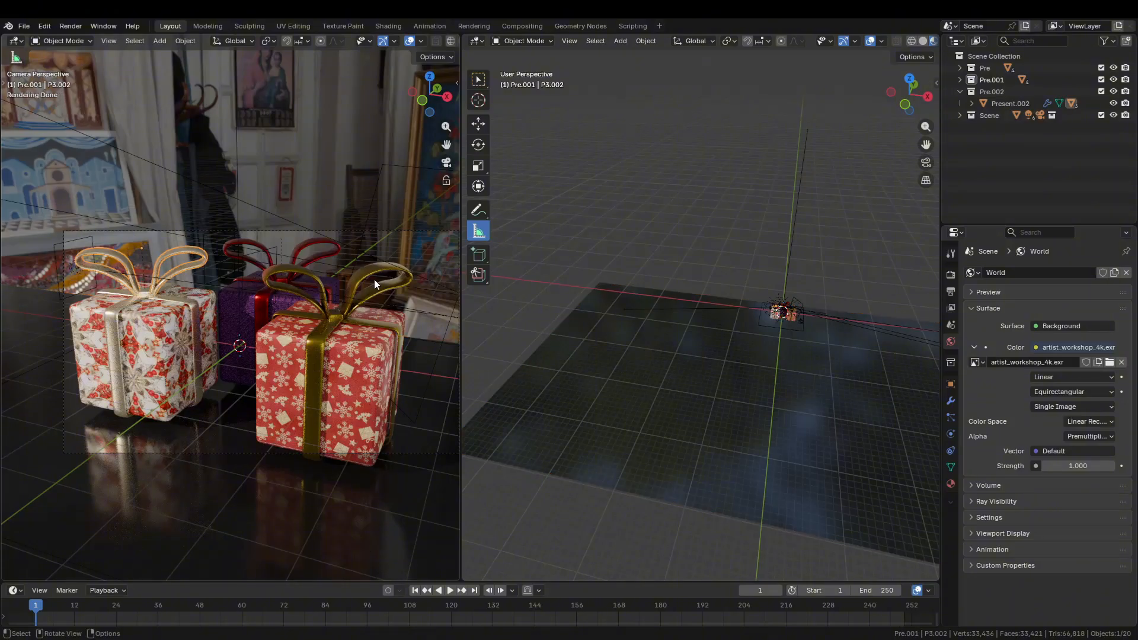
{"action": "left_click", "coordinate": [169, 226]}
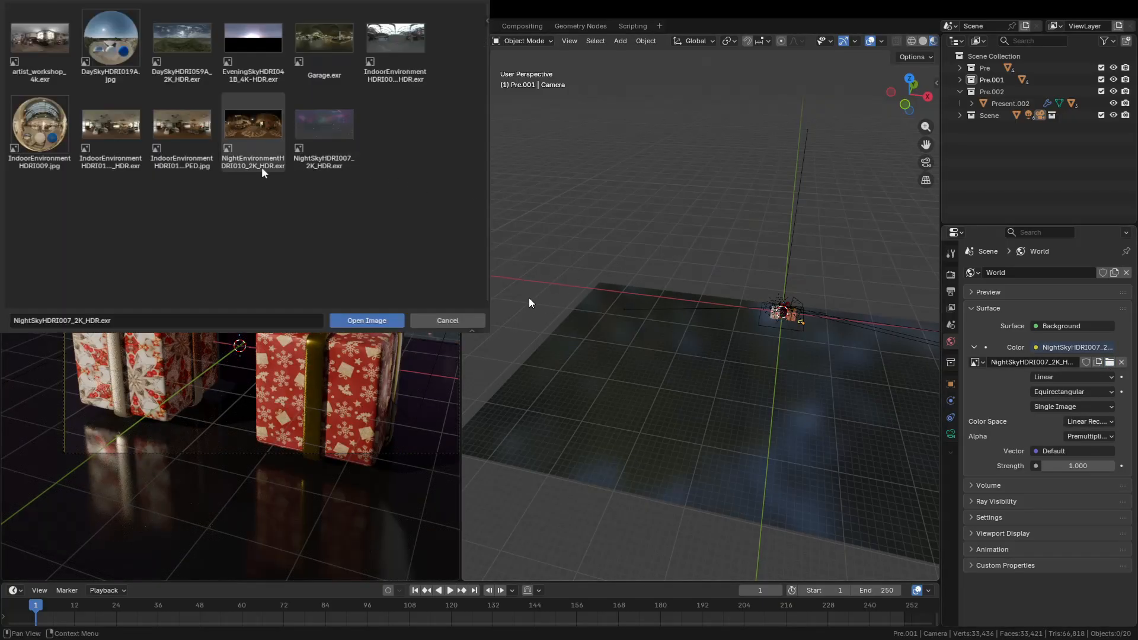
{"action": "left_click", "coordinate": [178, 133]}
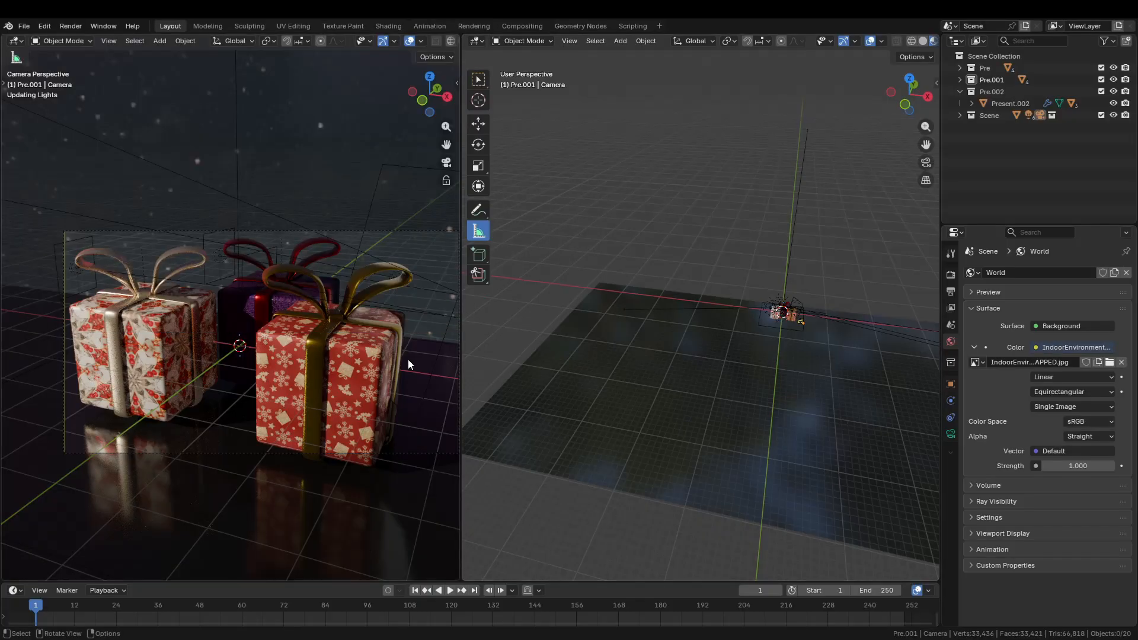
{"action": "left_click", "coordinate": [810, 340]}
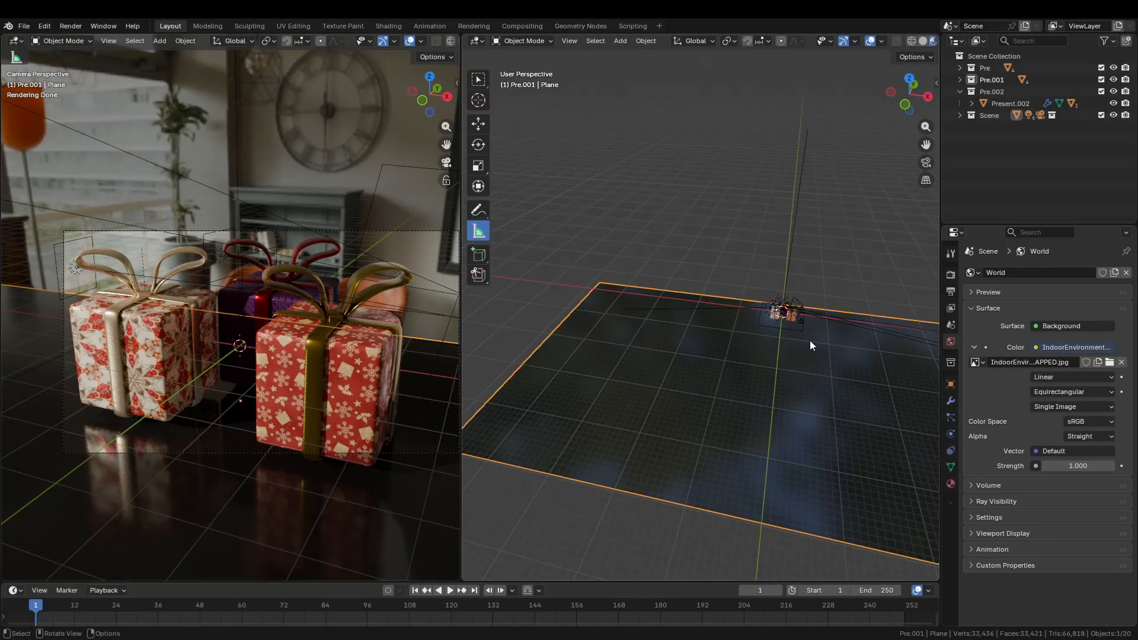
{"action": "scroll", "coordinate": [835, 297], "scroll_direction": "up", "scroll_amount": 6}
{"action": "scroll", "coordinate": [669, 319], "scroll_direction": "up", "scroll_amount": 4}
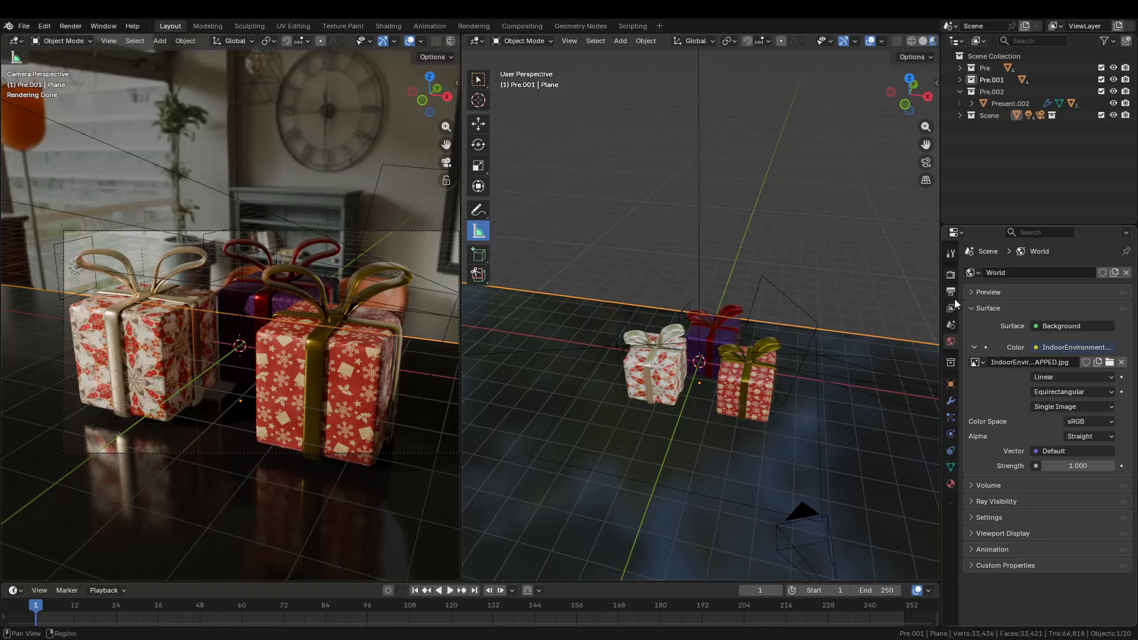
Turn on Transparent in the Film section of the render settings and check the camera view's background
{"action": "left_click", "coordinate": [952, 277]}
{"action": "scroll", "coordinate": [1043, 437], "scroll_direction": "down", "scroll_amount": 8}
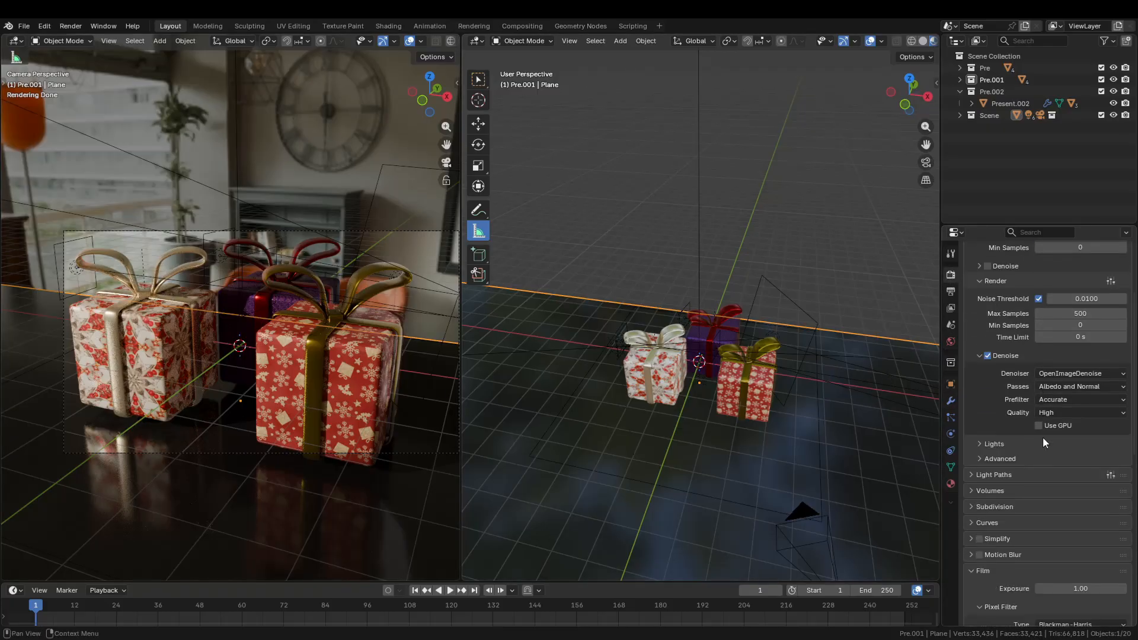
{"action": "left_click", "coordinate": [988, 477]}
{"action": "scroll", "coordinate": [990, 486], "scroll_direction": "down", "scroll_amount": 3}
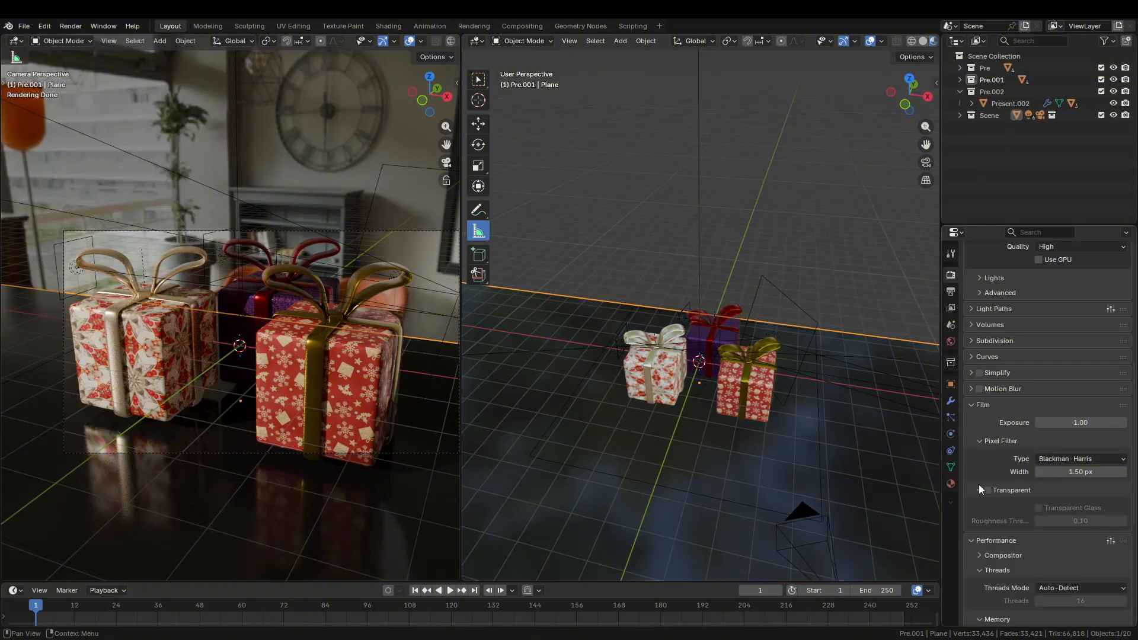
{"action": "left_click", "coordinate": [989, 490]}
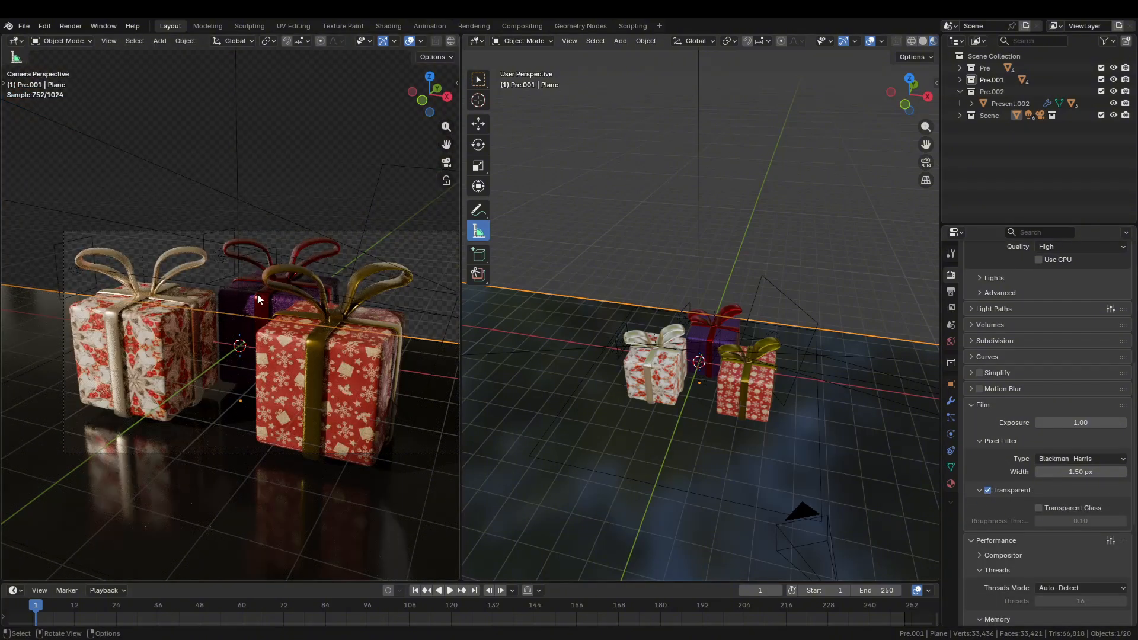
{"action": "scroll", "coordinate": [707, 316], "scroll_direction": "down", "scroll_amount": 6}
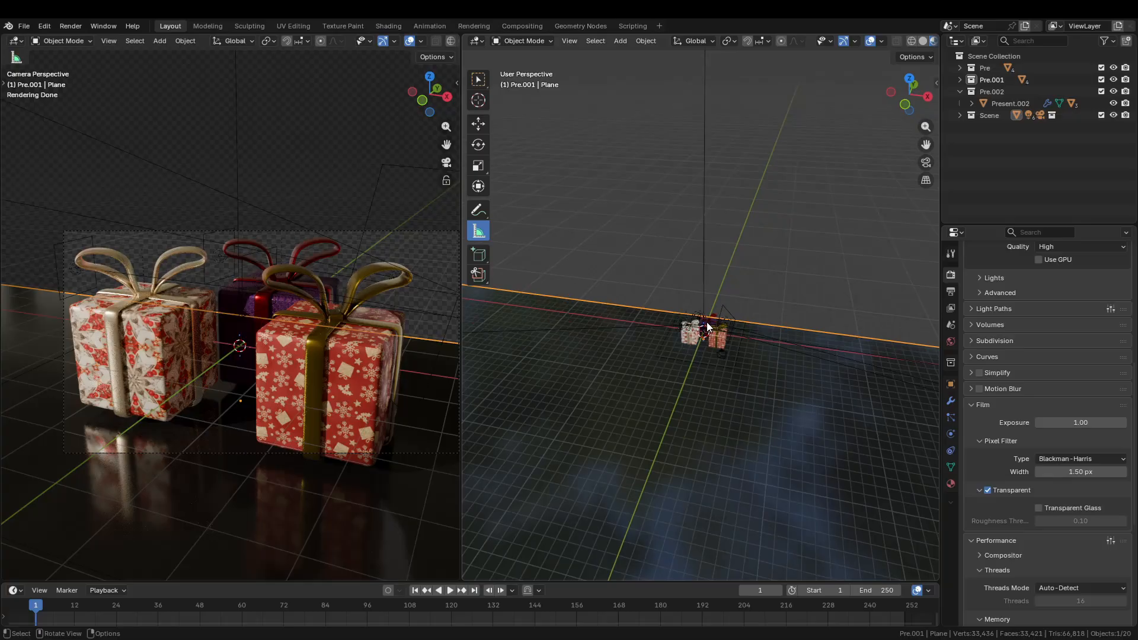
Undo the Film transparency, the latest environment image change and the deletion of the backdrop's back wall
{"action": "key", "text": "ctrl+z"}
{"action": "key", "text": "ctrl+z"}
{"action": "key", "text": "ctrl+z"}
{"action": "key", "text": "ctrl+z"}
{"action": "key", "text": "ctrl+z"}
{"action": "key", "text": "ctrl+z"}
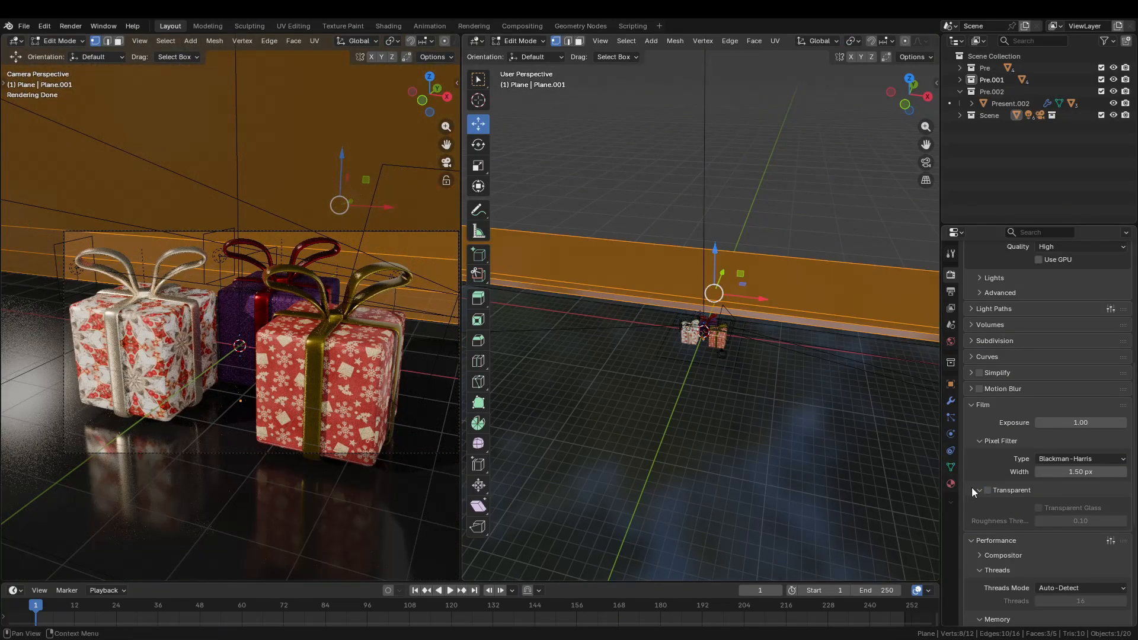
Enable Transparent in the Film settings, return to Object Mode and render the image
{"action": "left_click", "coordinate": [987, 491]}
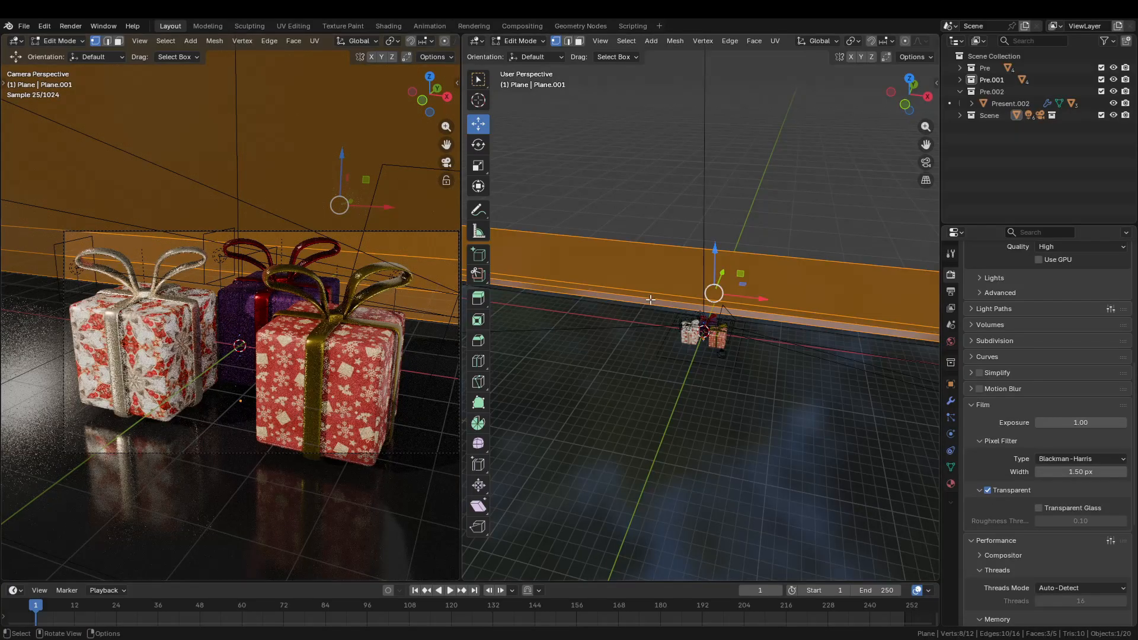
{"action": "key", "text": "Tab"}
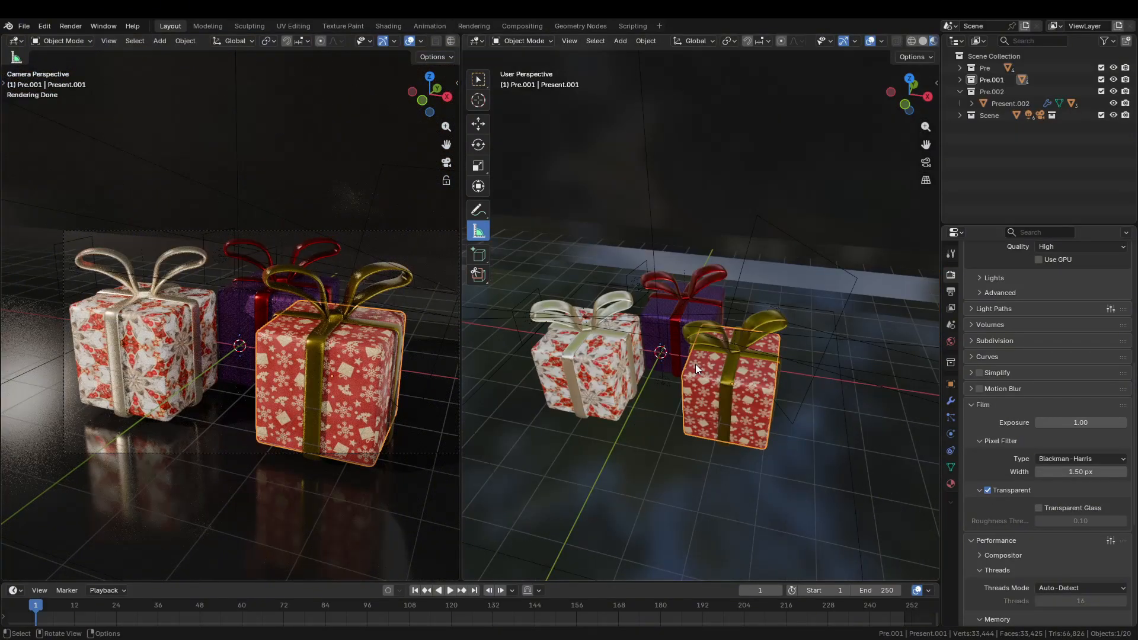
{"action": "left_click", "coordinate": [70, 26]}
{"action": "left_click", "coordinate": [72, 26]}
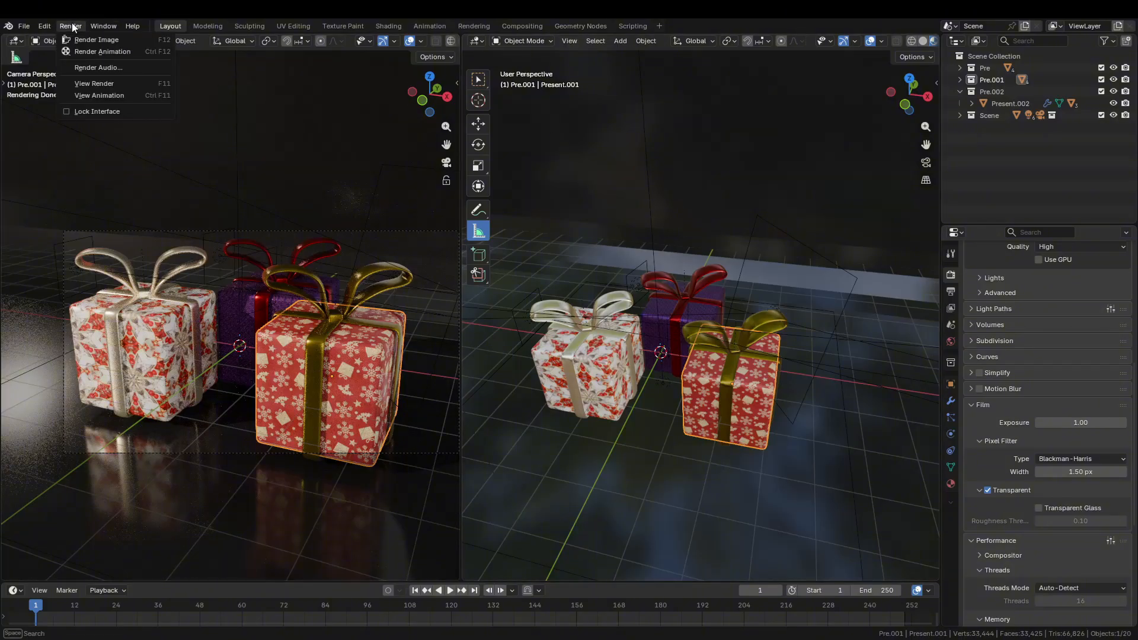
{"action": "key", "text": "F12"}
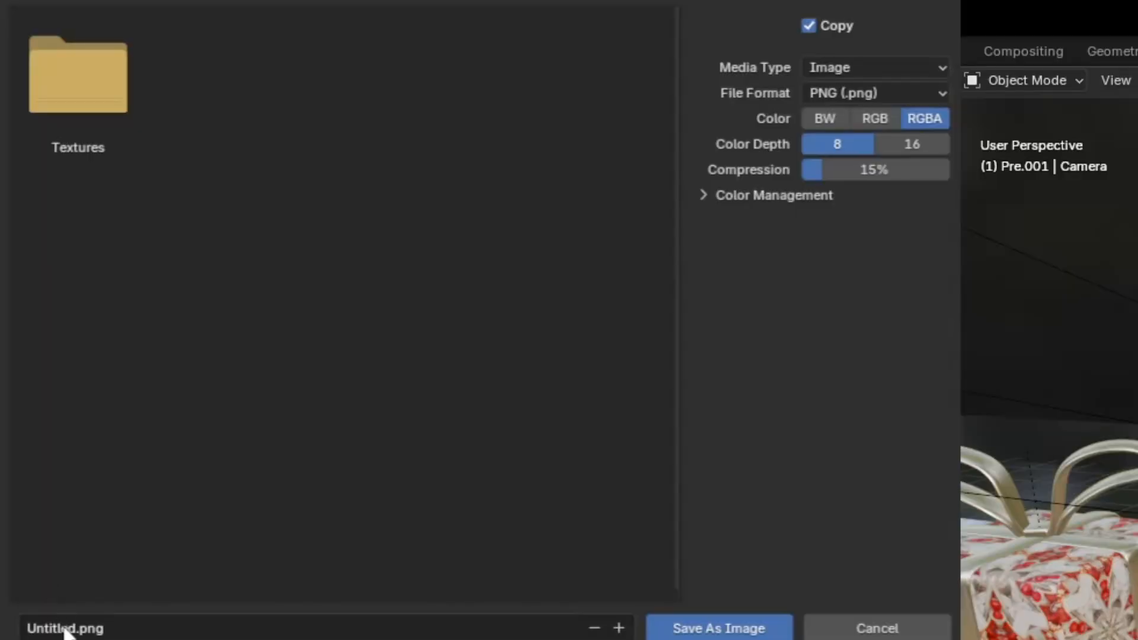
Name the rendered image file asasasa.png in the save dialog
{"action": "left_click", "coordinate": [63, 627]}
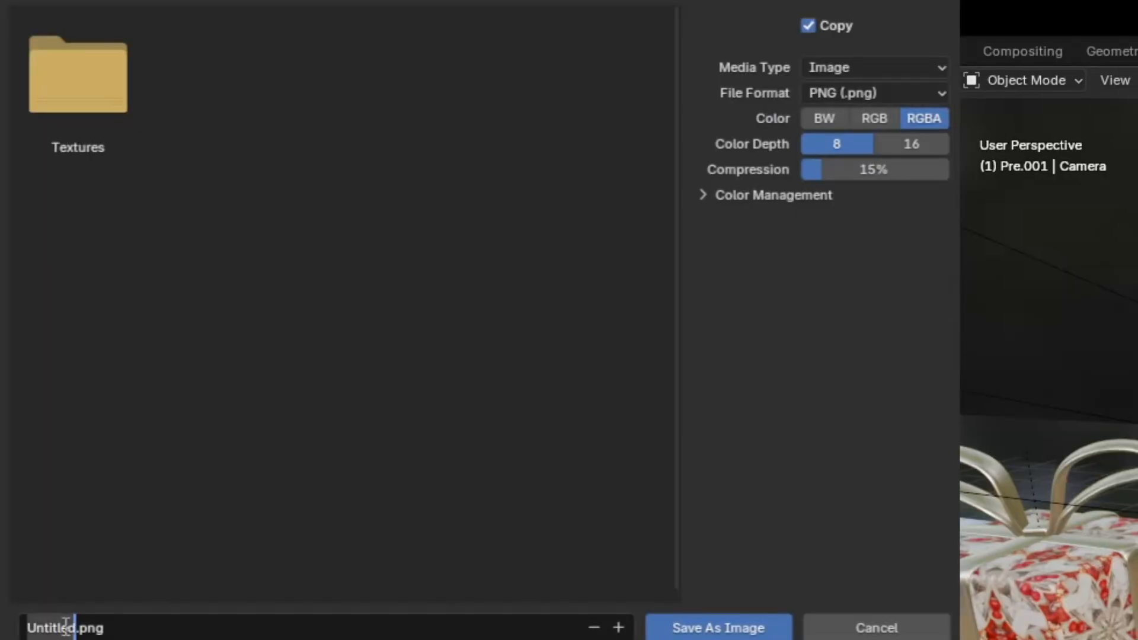
{"action": "type", "text": "asasasa"}
{"action": "key", "text": "Return"}
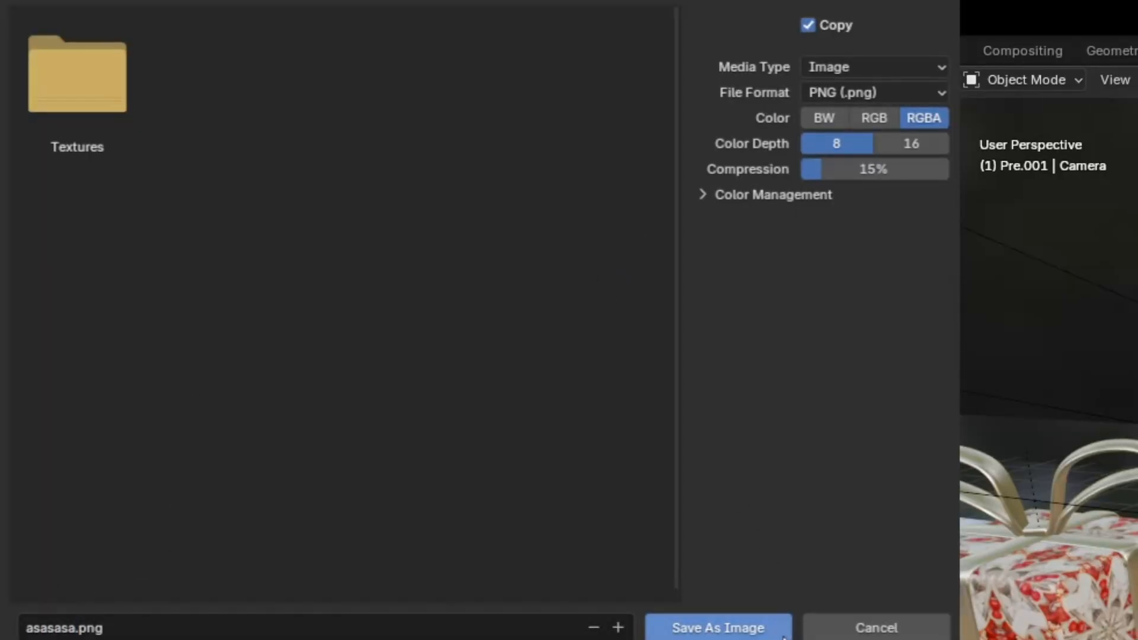
Look through the file format choices, try BW as the colour mode and set it back to RGBA
{"action": "left_click", "coordinate": [847, 90]}
{"action": "left_click", "coordinate": [854, 94]}
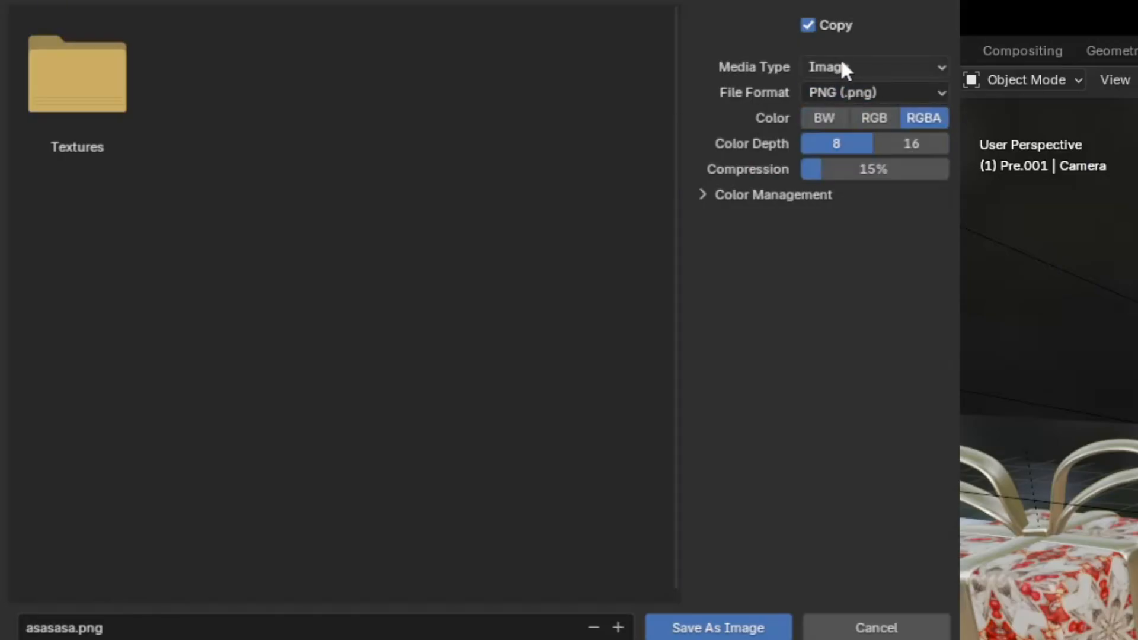
{"action": "left_click", "coordinate": [852, 91]}
{"action": "left_click", "coordinate": [851, 90]}
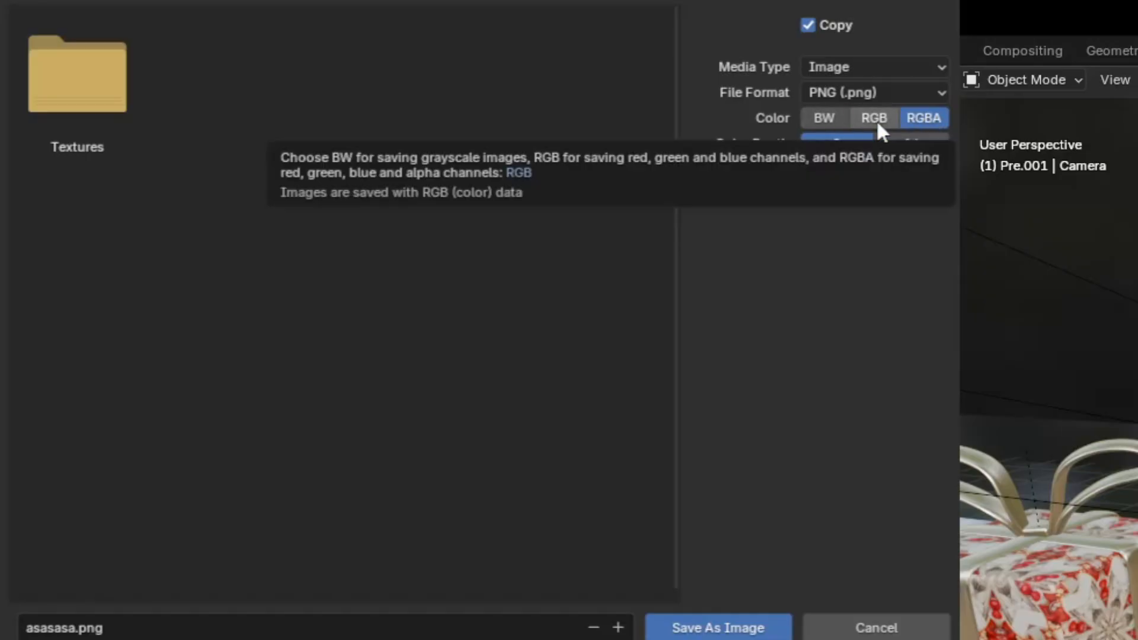
{"action": "left_click", "coordinate": [825, 121]}
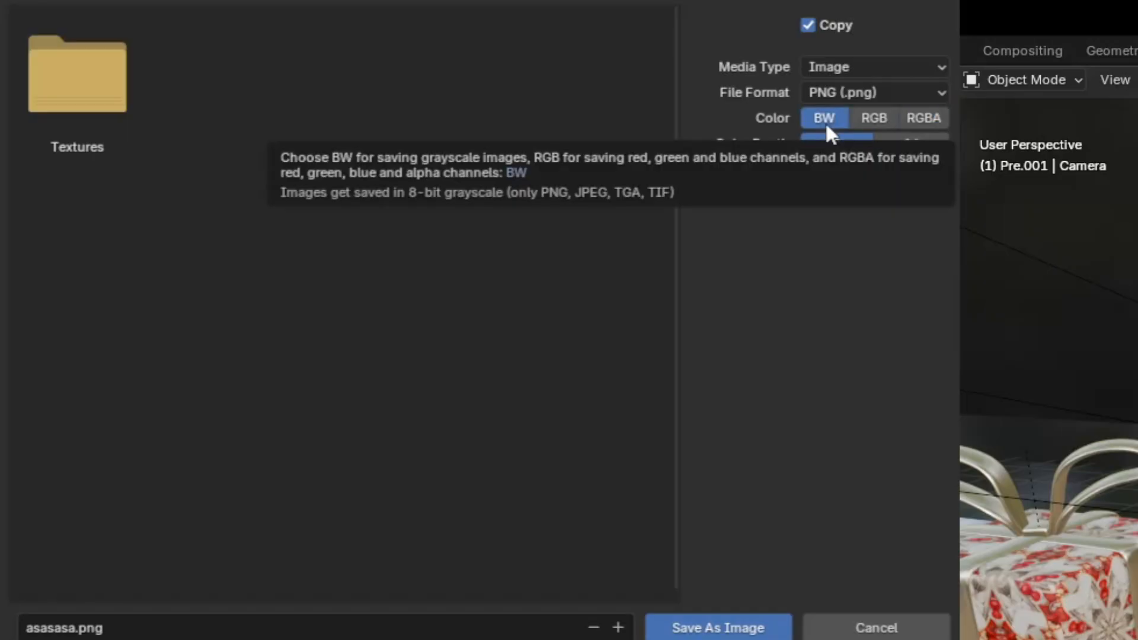
{"action": "left_click", "coordinate": [926, 116]}
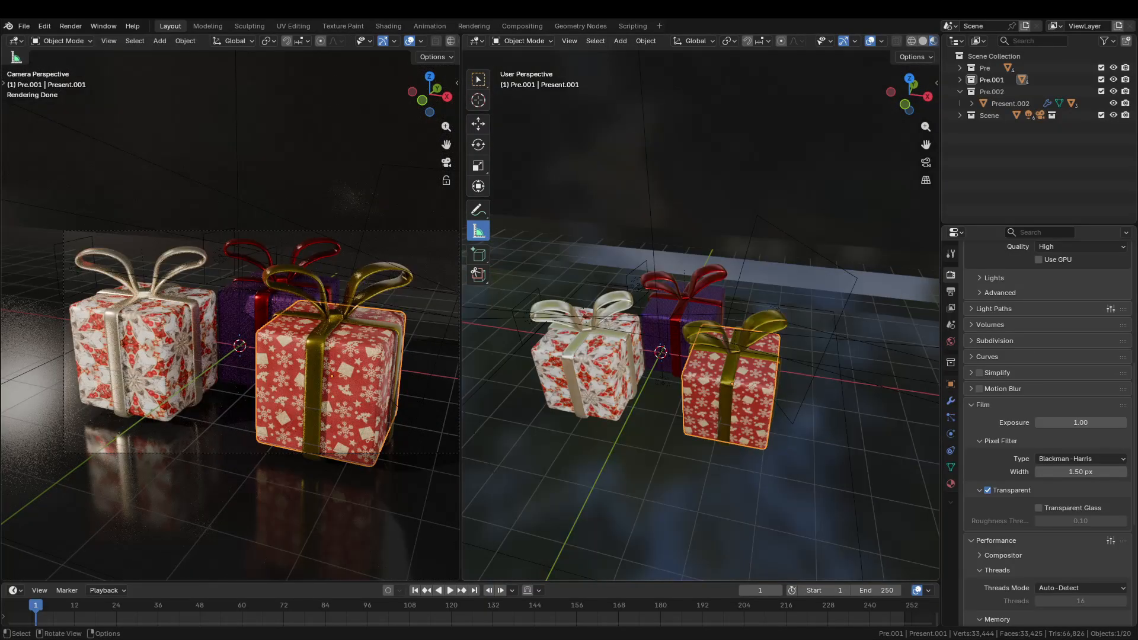
Select the floor plane and move it along Z to just beneath the presents, using a wireframe side view
{"action": "key", "text": "g"}
{"action": "key", "text": "z"}
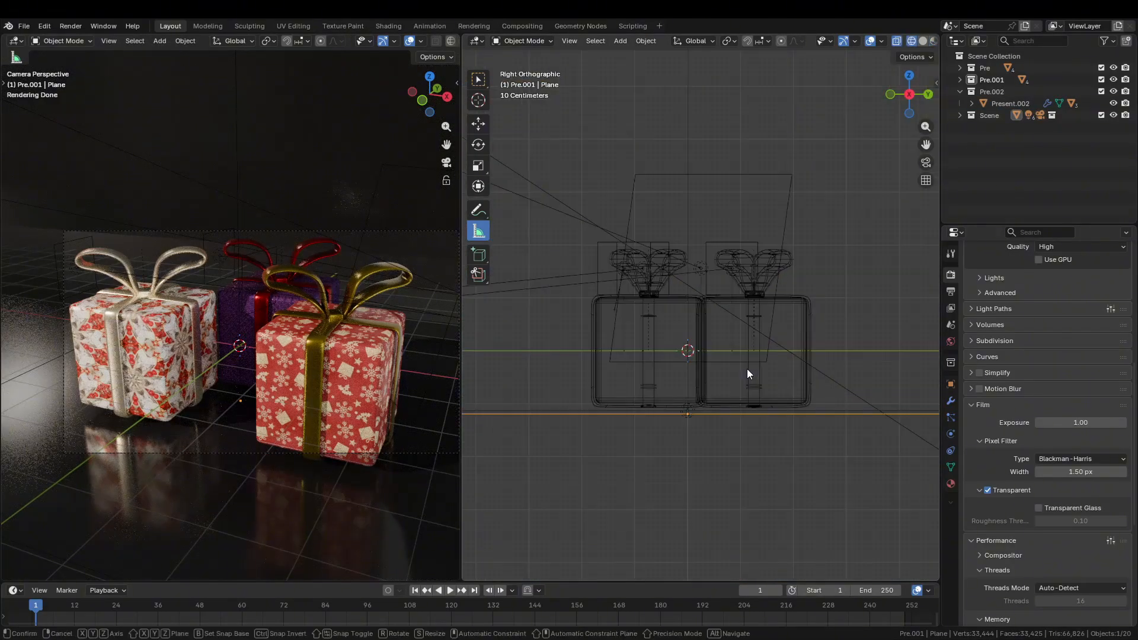
{"action": "key", "text": "g"}
{"action": "key", "text": "z"}
{"action": "left_click", "coordinate": [754, 296]}
{"action": "key", "text": "shift+z"}
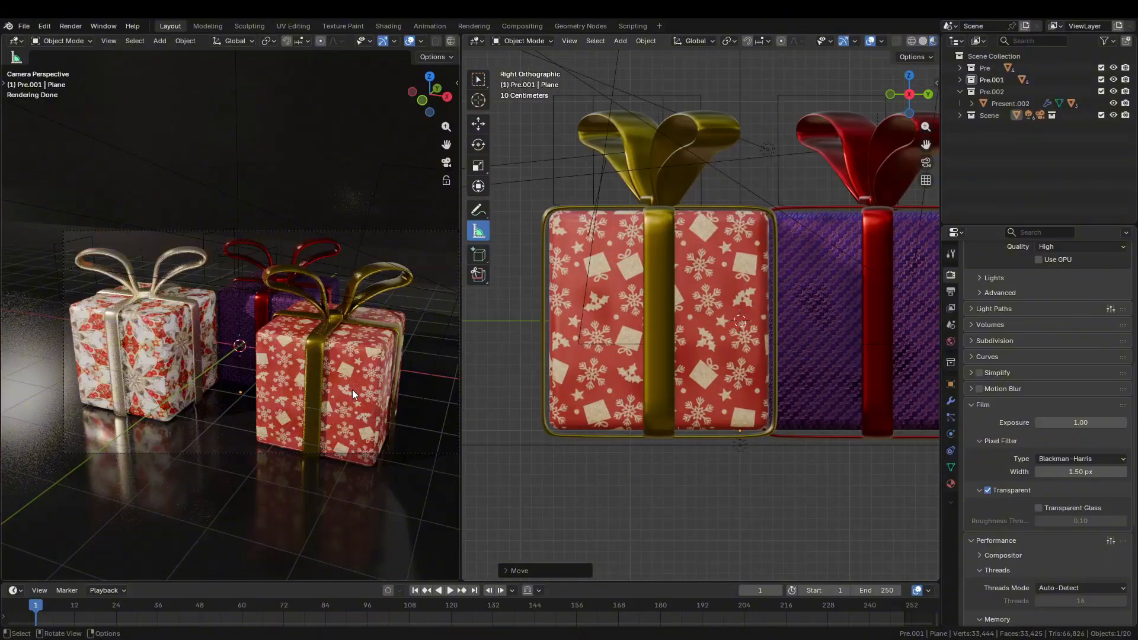
Select the camera, return to the camera view and render the image again
{"action": "left_click", "coordinate": [352, 389]}
{"action": "middle_click_drag", "start_coordinate": [352, 398], "coordinate": [236, 446]}
{"action": "scroll", "coordinate": [323, 477], "scroll_direction": "up", "scroll_amount": 5}
{"action": "scroll", "coordinate": [314, 417], "scroll_direction": "down", "scroll_amount": 8}
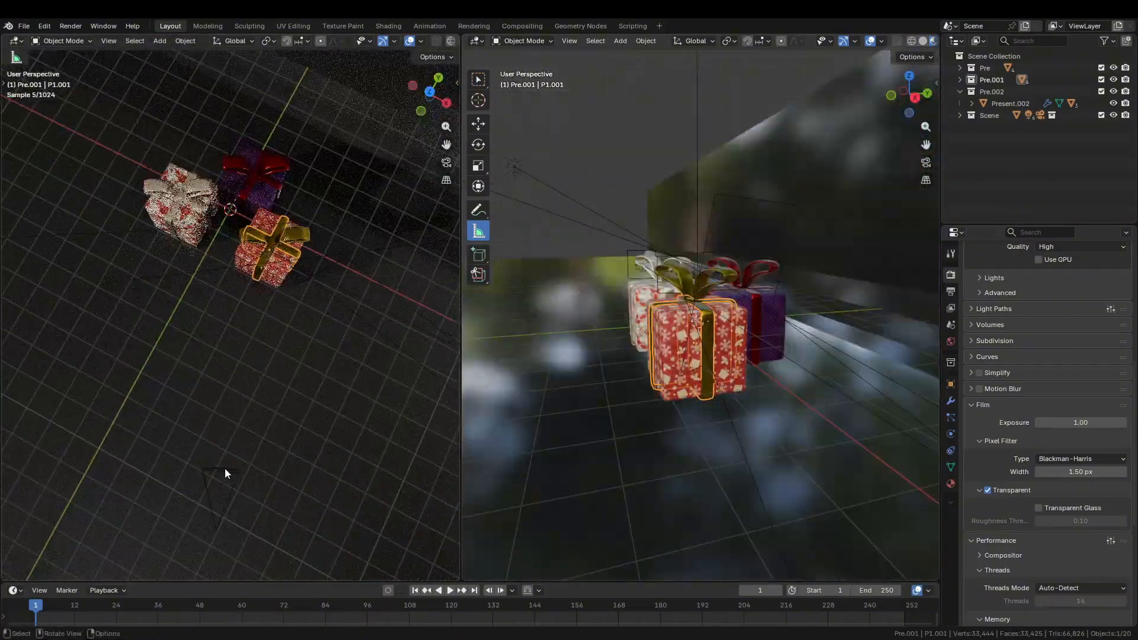
{"action": "right_click", "coordinate": [225, 468]}
{"action": "left_click", "coordinate": [205, 436]}
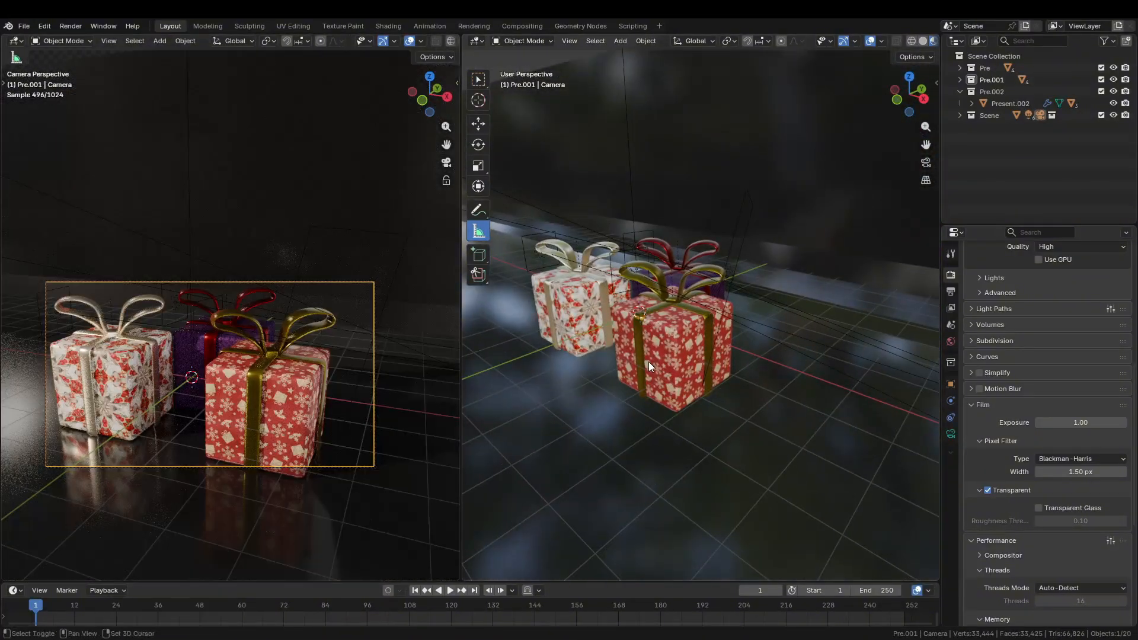
{"action": "scroll", "coordinate": [650, 366], "scroll_direction": "up", "scroll_amount": 2}
{"action": "middle_click_drag", "start_coordinate": [652, 391], "coordinate": [693, 413]}
{"action": "key", "text": "F12"}
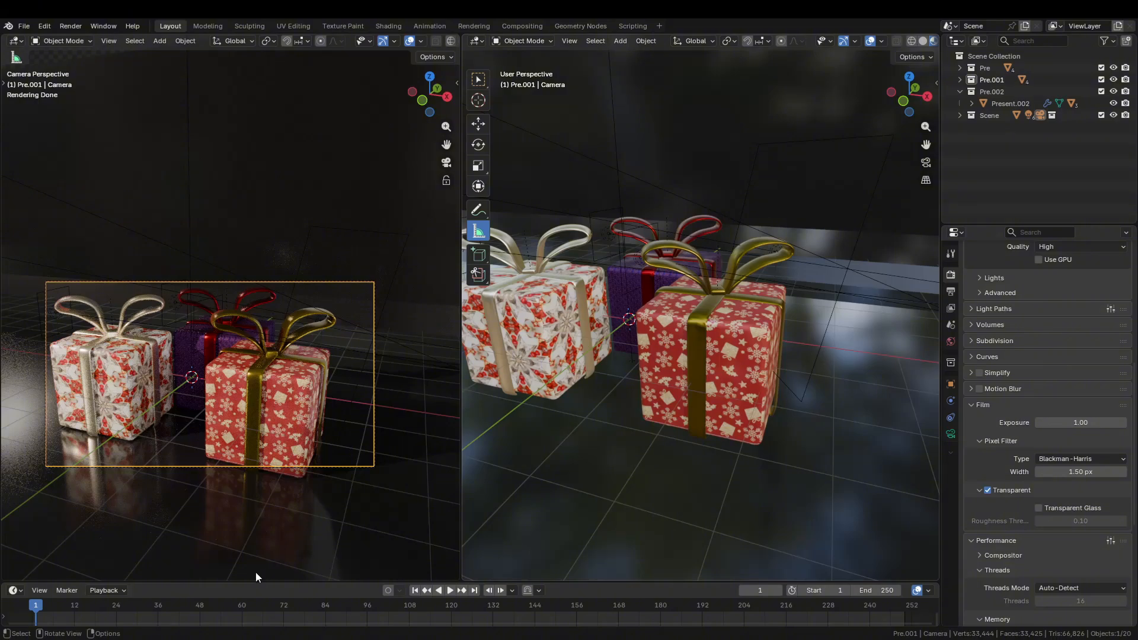
Select the camera and move it from in front of the presents to beside the red snowflake present
{"action": "scroll", "coordinate": [304, 405], "scroll_direction": "down", "scroll_amount": 3}
{"action": "scroll", "coordinate": [687, 361], "scroll_direction": "down", "scroll_amount": 1}
{"action": "scroll", "coordinate": [684, 362], "scroll_direction": "down", "scroll_amount": 2}
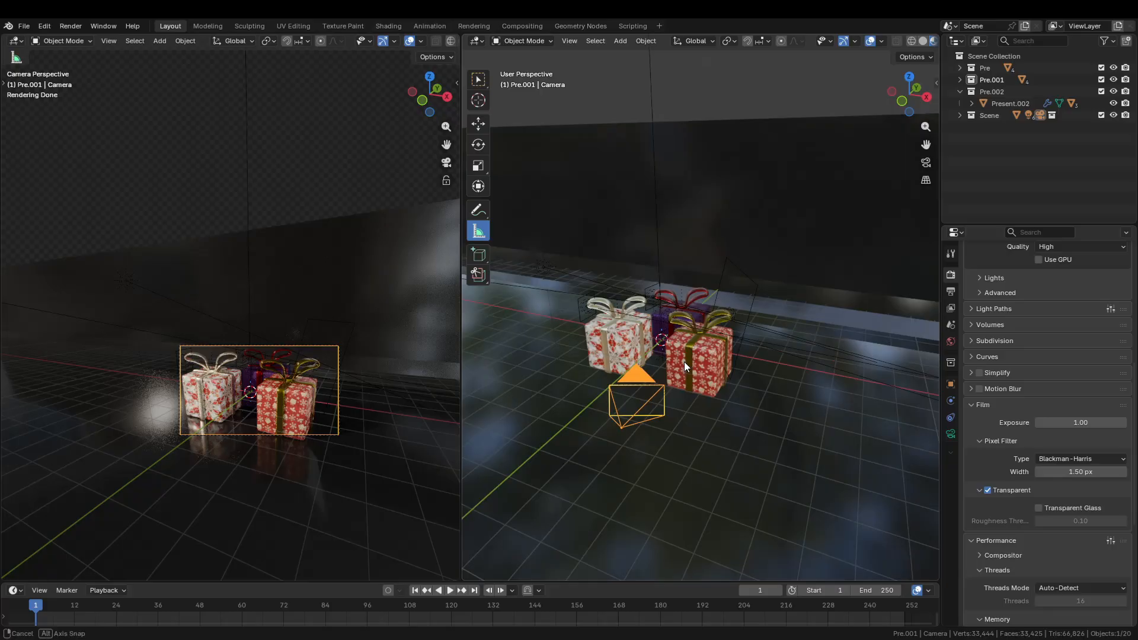
{"action": "middle_click_drag", "start_coordinate": [684, 362], "coordinate": [688, 380]}
{"action": "left_click", "coordinate": [698, 221]}
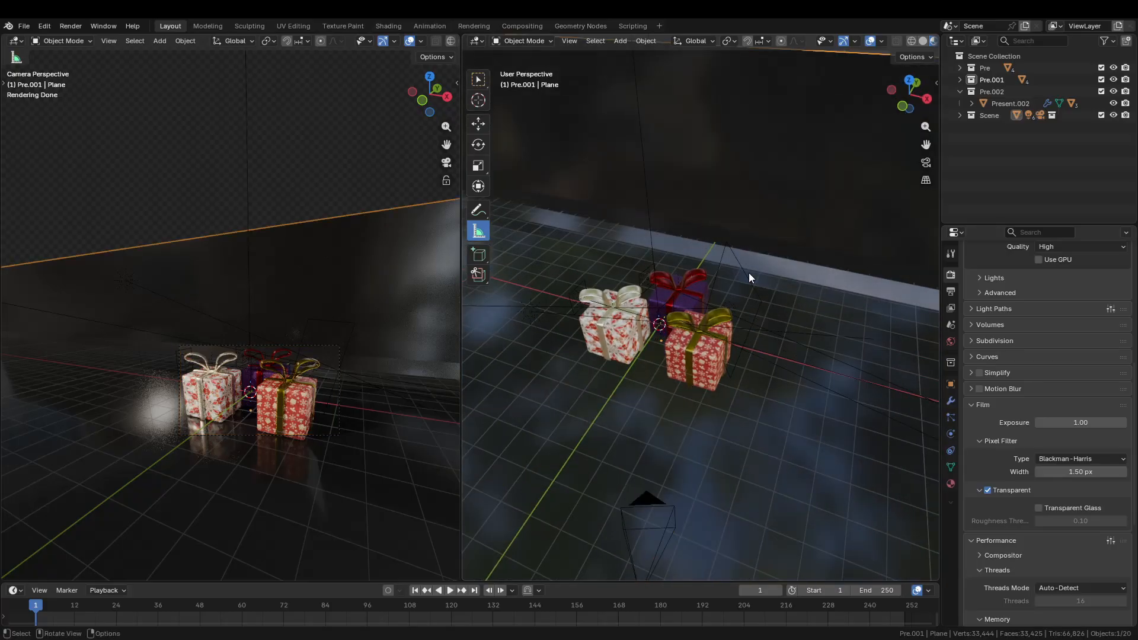
{"action": "left_click", "coordinate": [668, 529]}
{"action": "middle_click_drag", "start_coordinate": [685, 504], "coordinate": [708, 539]}
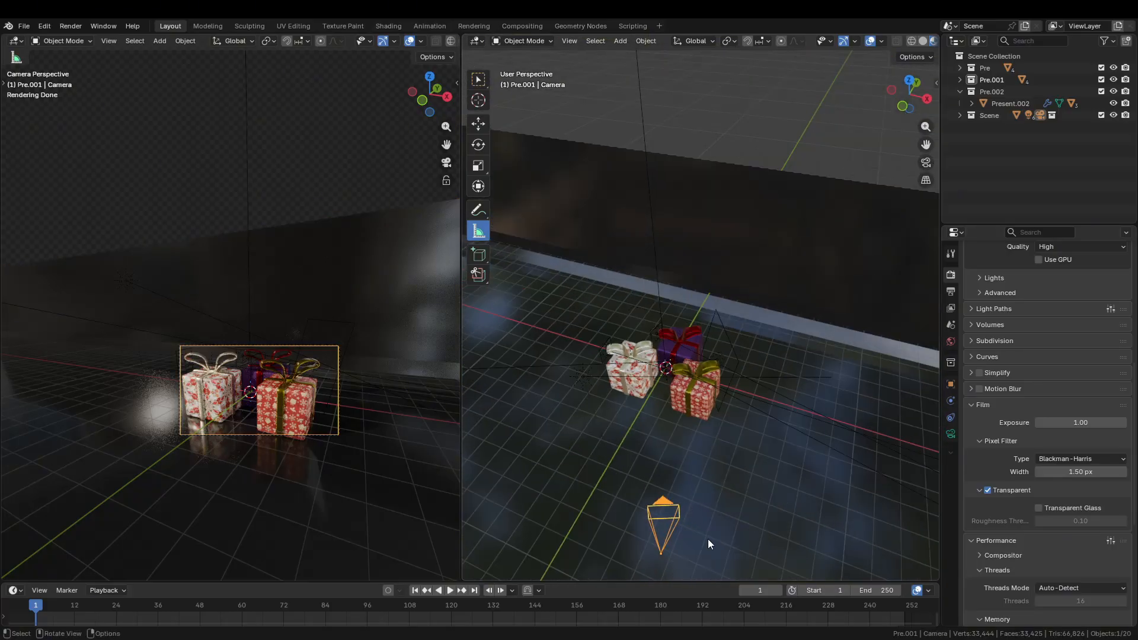
{"action": "key", "text": "g"}
{"action": "left_click", "coordinate": [839, 368]}
Try rotating the camera about the Z axis and lowering it along Z
{"action": "key", "text": "r"}
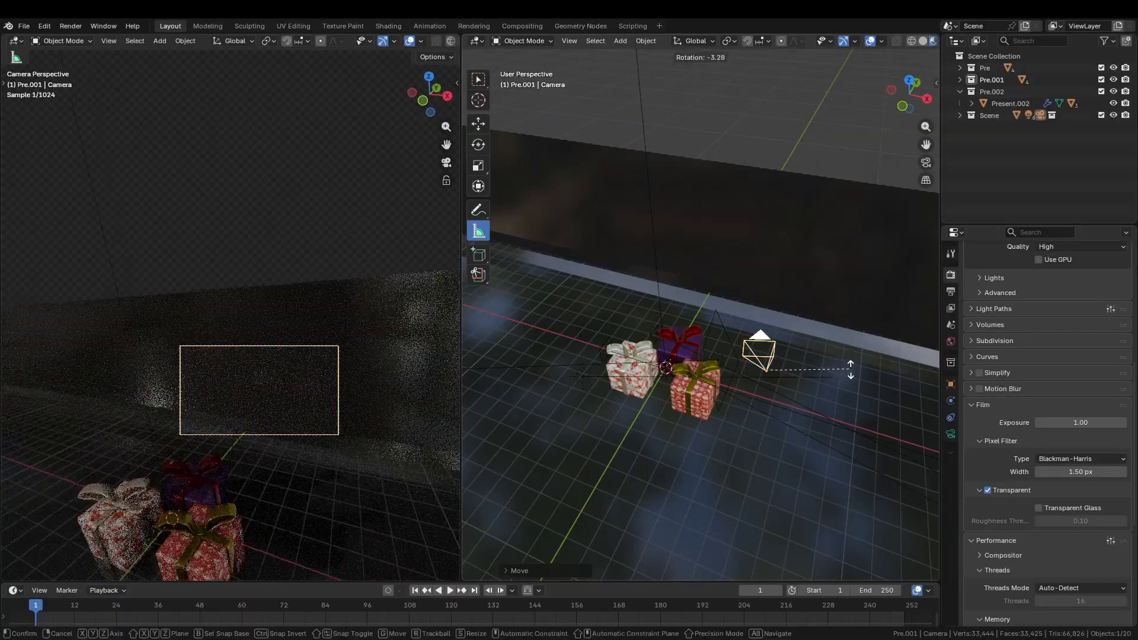
{"action": "key", "text": "z"}
{"action": "left_click", "coordinate": [769, 216]}
{"action": "key", "text": "g"}
{"action": "key", "text": "z"}
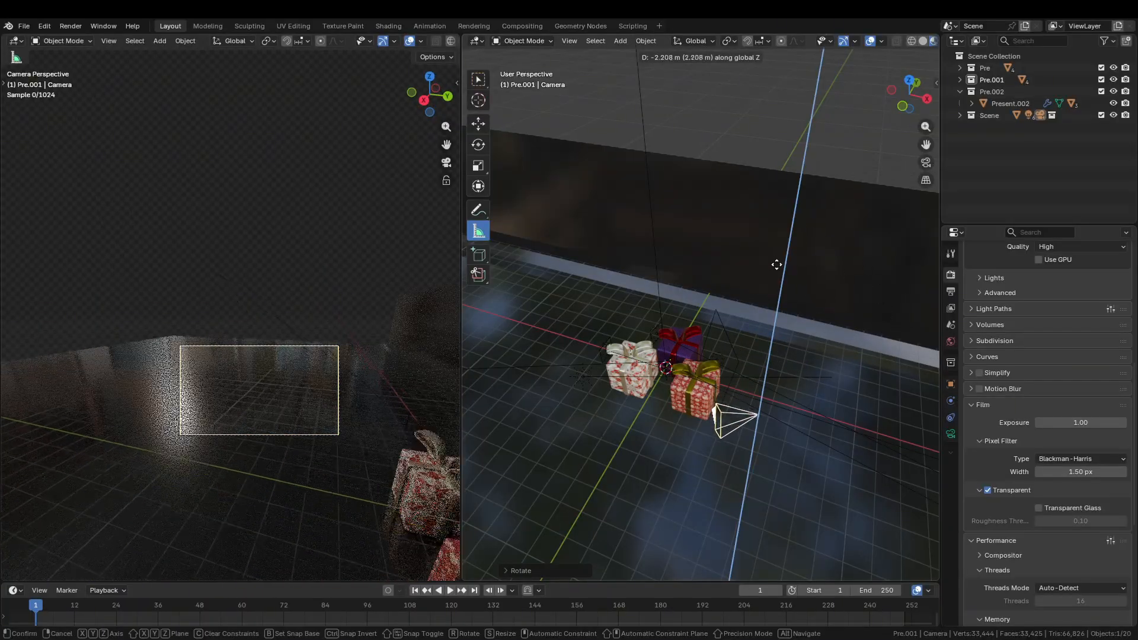
{"action": "left_click", "coordinate": [778, 307]}
Try moving the L2 area light beside the white patterned present and rotating it about the Z axis
{"action": "left_click", "coordinate": [723, 325]}
{"action": "key", "text": "g"}
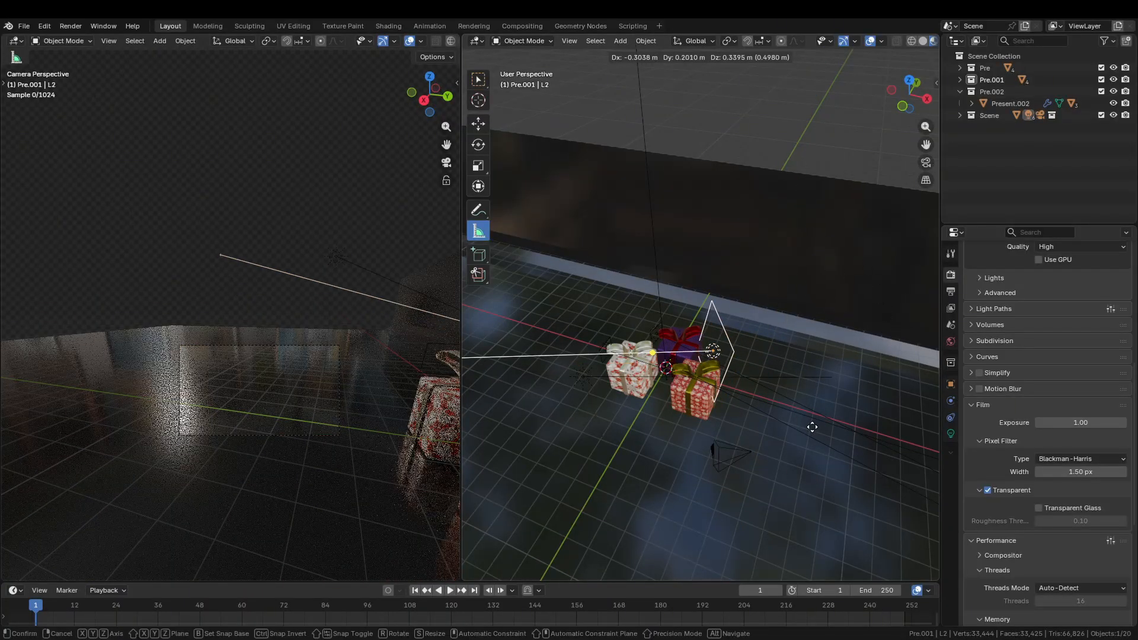
{"action": "left_click", "coordinate": [698, 411]}
{"action": "key", "text": "r"}
{"action": "key", "text": "z"}
{"action": "left_click", "coordinate": [624, 258]}
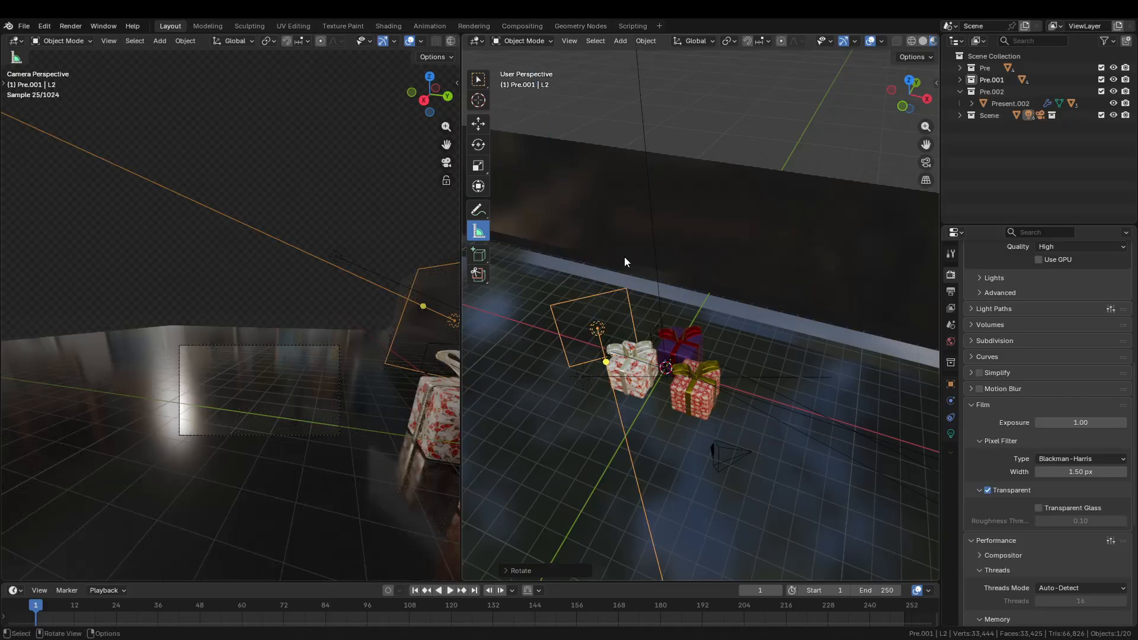
Undo the L2 light's move and rotation together with the camera's rotation and lowering
{"action": "key", "text": "ctrl+z"}
{"action": "key", "text": "ctrl+z"}
{"action": "key", "text": "ctrl+z"}
{"action": "key", "text": "ctrl+z"}
{"action": "key", "text": "ctrl+z"}
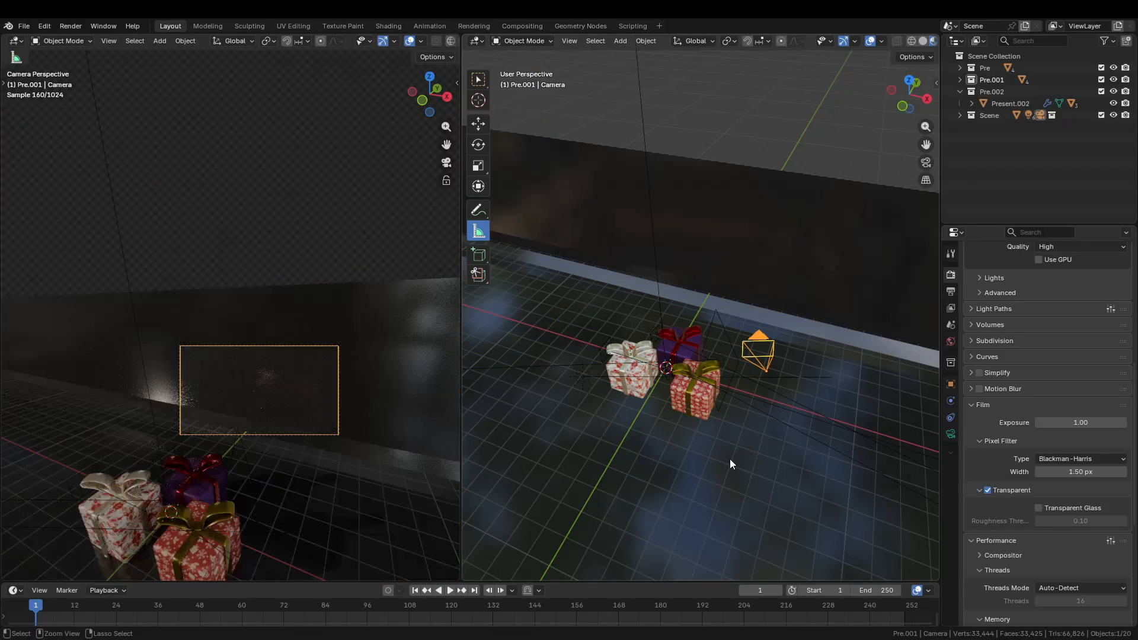
{"action": "middle_click_drag", "start_coordinate": [732, 465], "coordinate": [849, 373]}
{"action": "key", "text": "g"}
{"action": "right_click", "coordinate": [765, 442]}
Select the lights around the presents one after another, ending with L2, to examine their placement
{"action": "scroll", "coordinate": [678, 351], "scroll_direction": "up", "scroll_amount": 4}
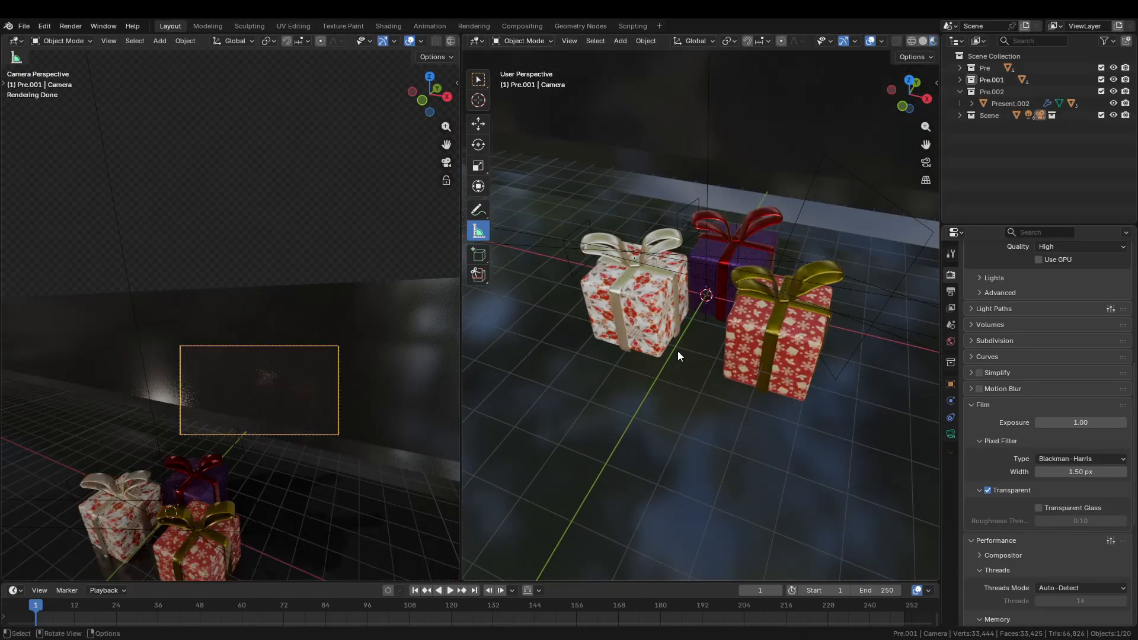
{"action": "left_click", "coordinate": [584, 242]}
{"action": "left_click", "coordinate": [582, 230]}
{"action": "left_click", "coordinate": [577, 224]}
{"action": "middle_click_drag", "start_coordinate": [513, 269], "coordinate": [610, 269], "text": "shift"}
{"action": "left_click", "coordinate": [620, 249]}
{"action": "left_click", "coordinate": [624, 243]}
{"action": "middle_click_drag", "start_coordinate": [842, 314], "coordinate": [742, 357], "text": "shift"}
{"action": "scroll", "coordinate": [743, 357], "scroll_direction": "down", "scroll_amount": 2}
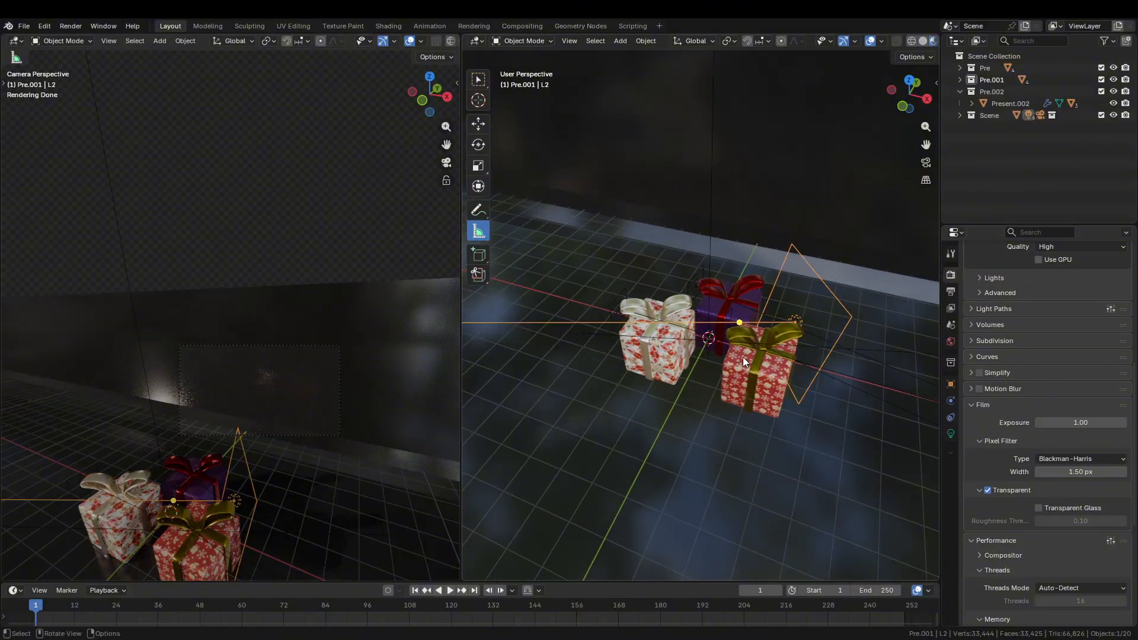
Add a Plain Axes empty at the 3D cursor between the presents
{"action": "left_click", "coordinate": [758, 212]}
{"action": "key", "text": "shift+a"}
{"action": "left_click", "coordinate": [760, 208]}
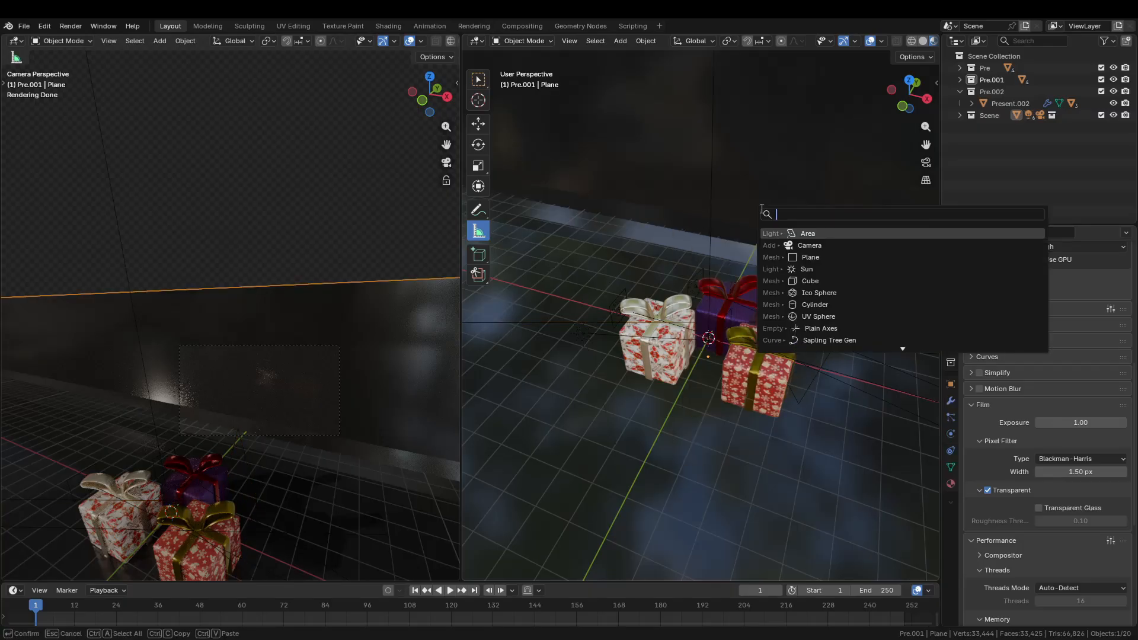
{"action": "type", "text": "axe"}
{"action": "key", "text": "Return"}
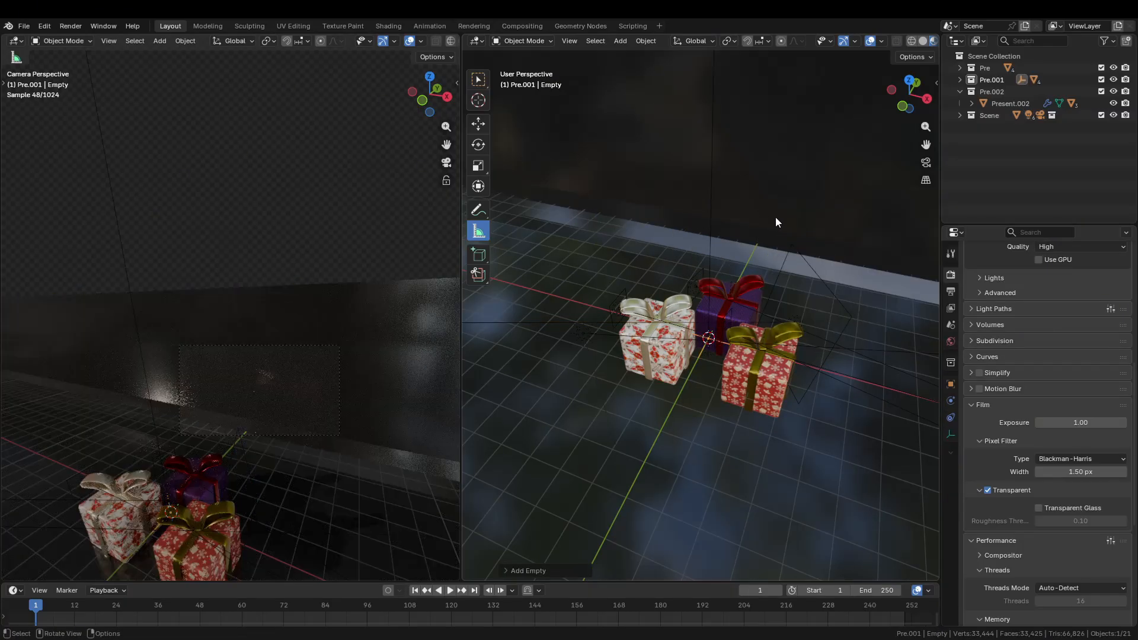
{"action": "key", "text": "g"}
{"action": "key", "text": "z"}
{"action": "right_click", "coordinate": [771, 220]}
{"action": "scroll", "coordinate": [746, 348], "scroll_direction": "up", "scroll_amount": 2}
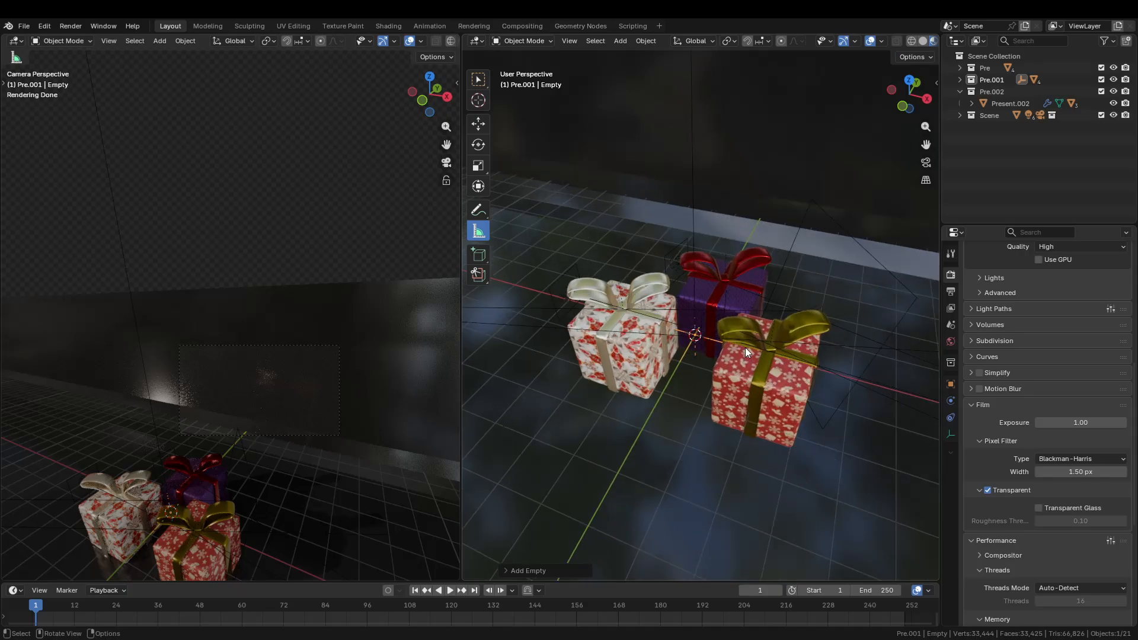
{"action": "scroll", "coordinate": [780, 337], "scroll_direction": "down", "scroll_amount": 2}
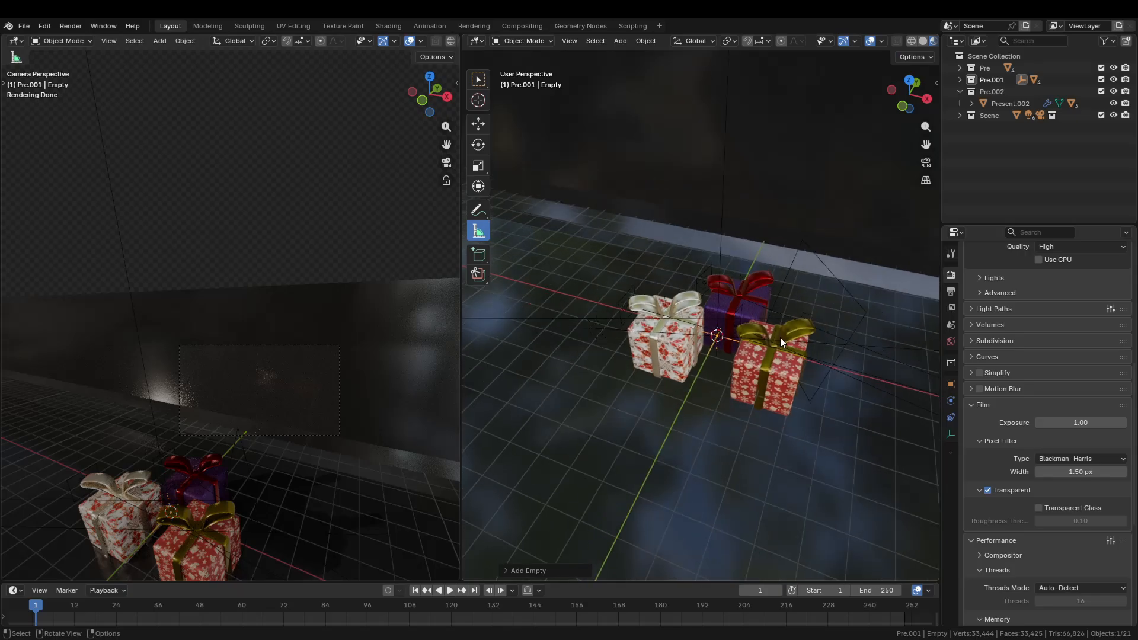
Hide the Pre, Pre.001 and Pre.002 collections from the viewport
{"action": "left_click", "coordinate": [960, 68]}
{"action": "left_click", "coordinate": [1114, 68]}
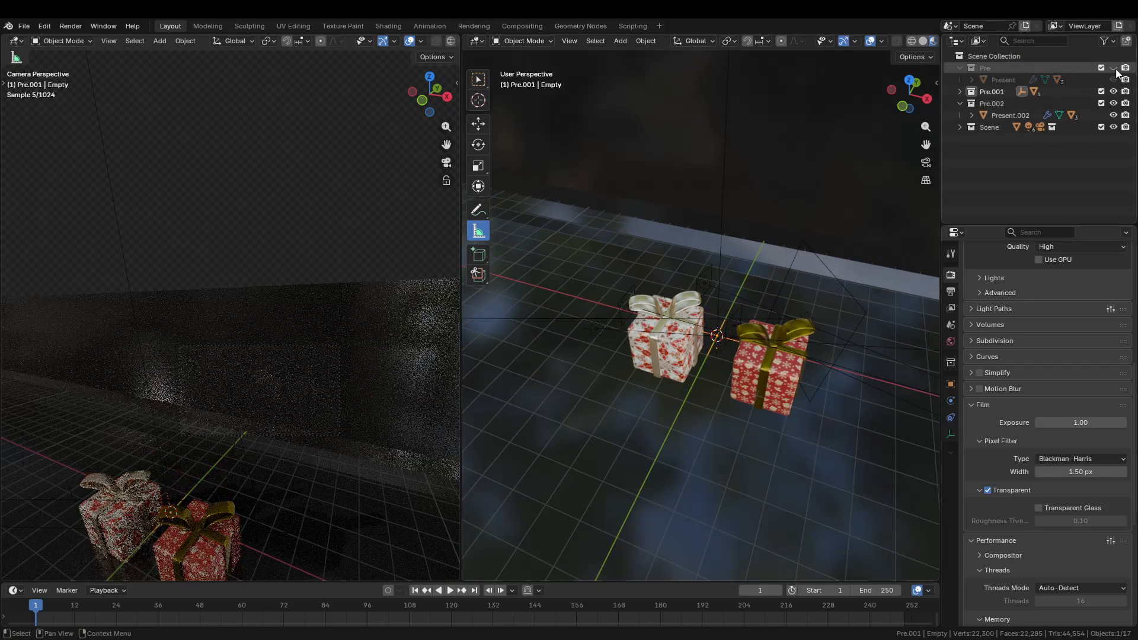
{"action": "left_click", "coordinate": [1113, 92]}
{"action": "left_click", "coordinate": [1114, 103]}
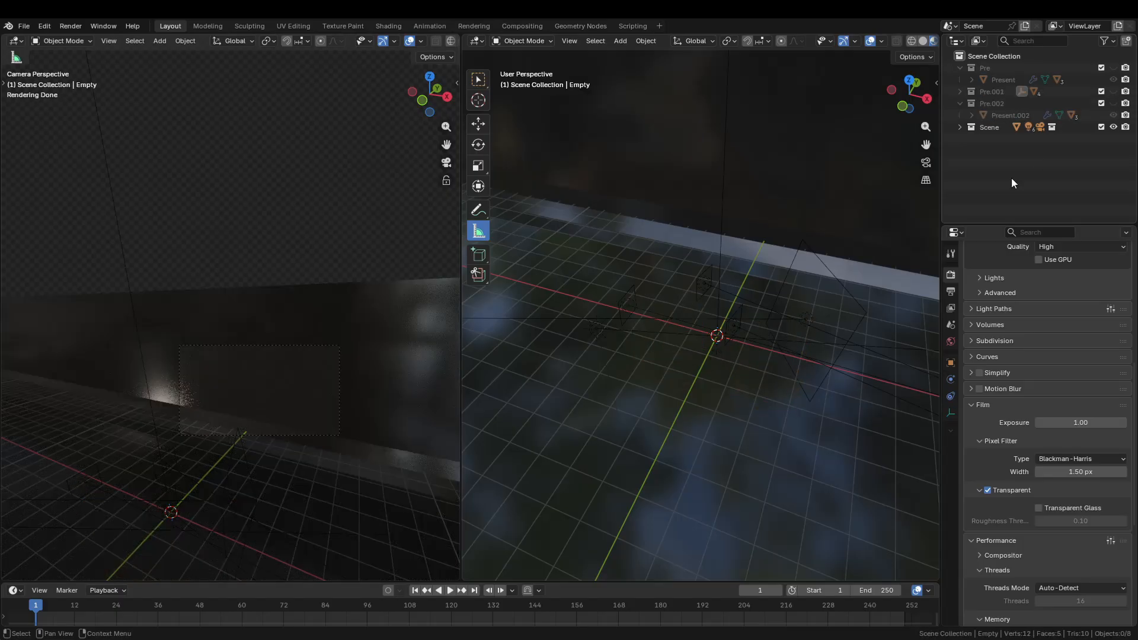
Check the scene in Rendered shading, return to Material Preview and keep all three present collections hidden
{"action": "scroll", "coordinate": [756, 337], "scroll_direction": "up", "scroll_amount": 3}
{"action": "key", "text": "z"}
{"action": "left_click", "coordinate": [691, 326]}
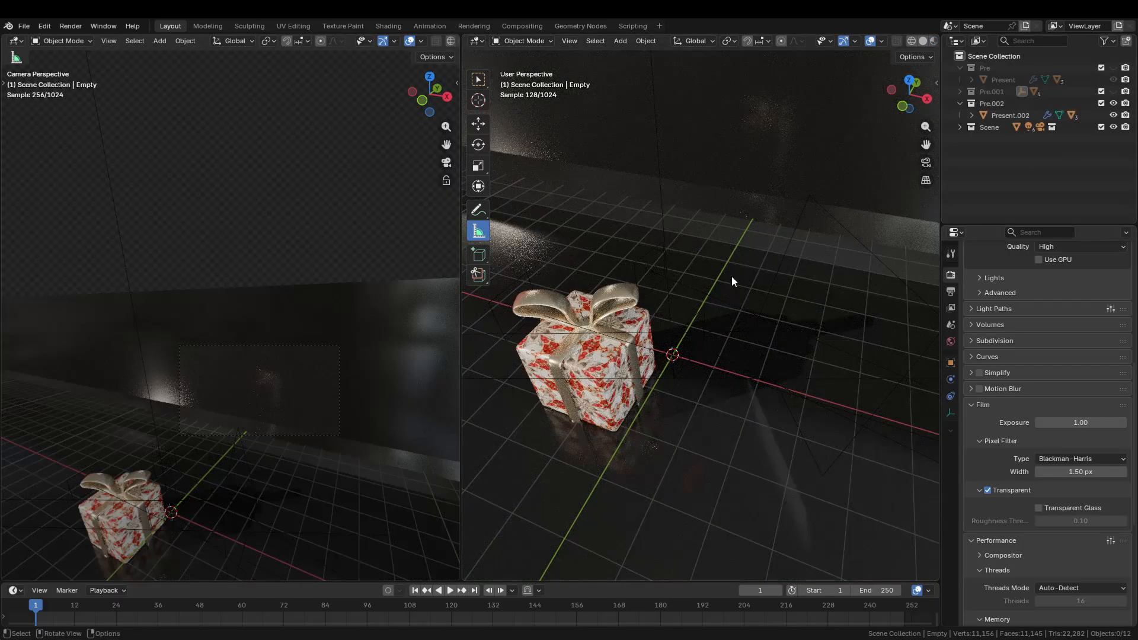
{"action": "key", "text": "z"}
{"action": "left_click", "coordinate": [717, 357]}
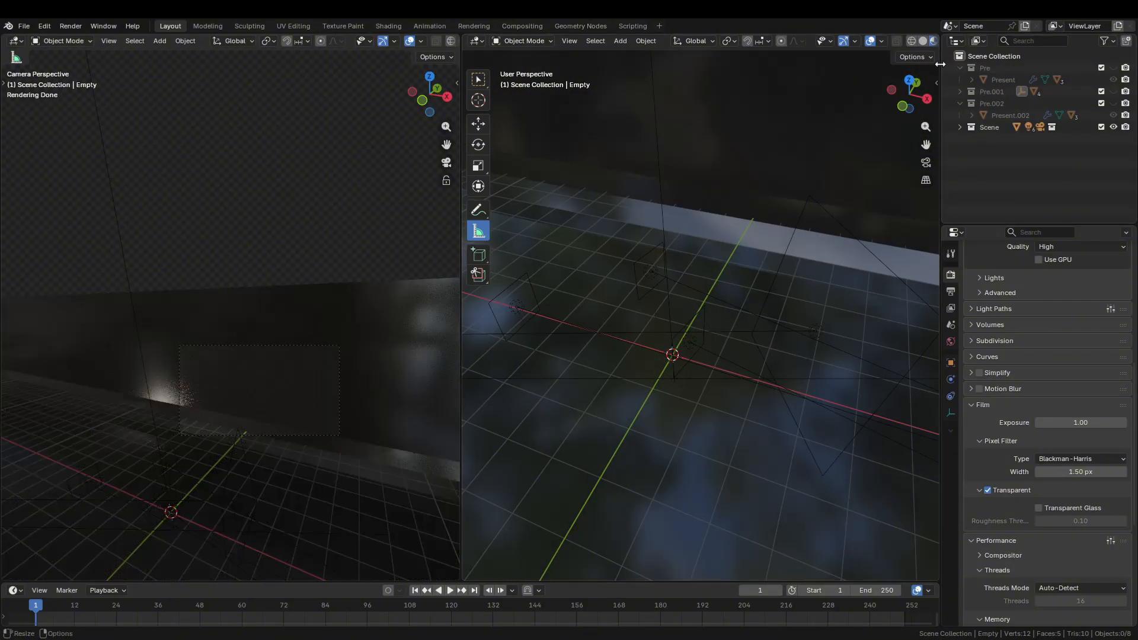
Move the empty from the Pre.001 collection into the Scene Collection and collapse the three present collections
{"action": "left_click", "coordinate": [973, 79]}
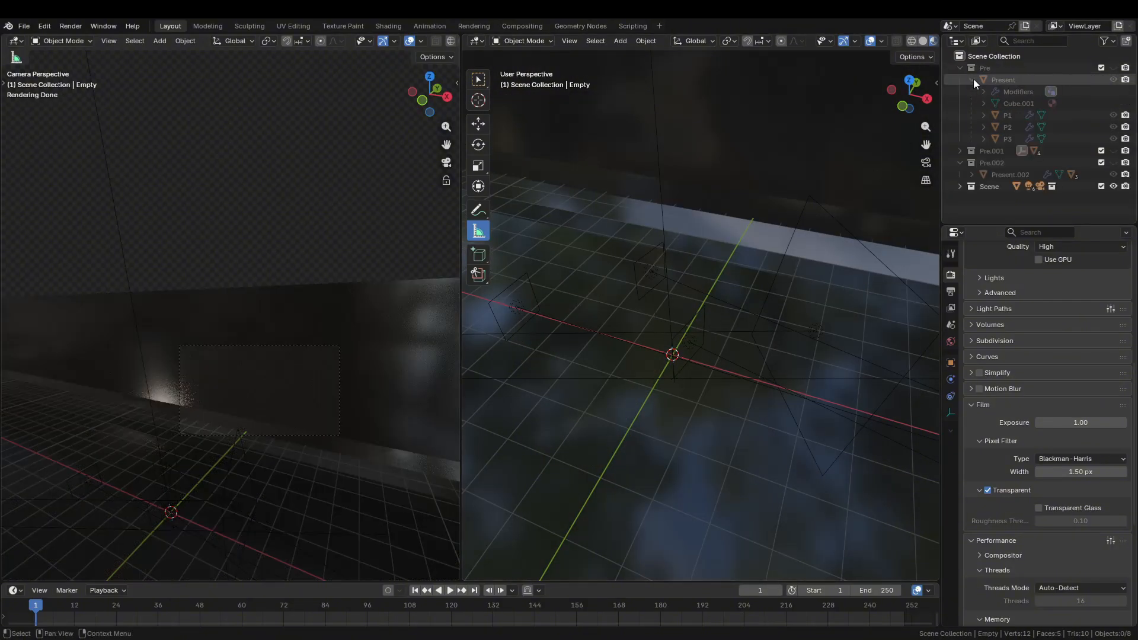
{"action": "left_click", "coordinate": [960, 151]}
{"action": "left_click", "coordinate": [976, 163]}
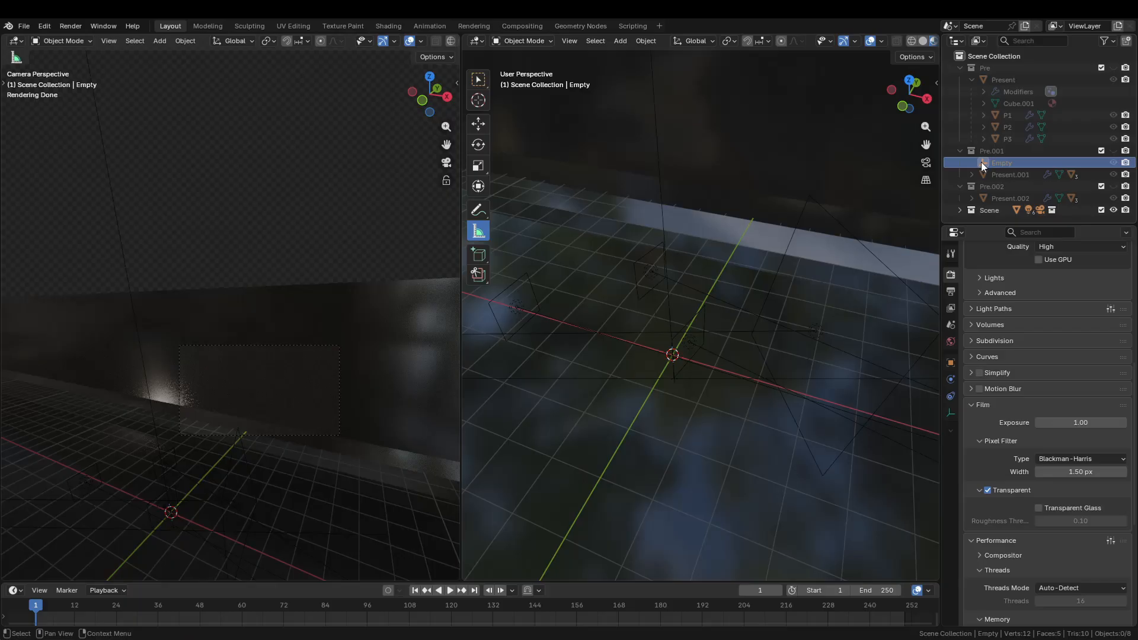
{"action": "left_click_drag", "start_coordinate": [980, 161], "coordinate": [1007, 55]}
{"action": "left_click", "coordinate": [957, 66]}
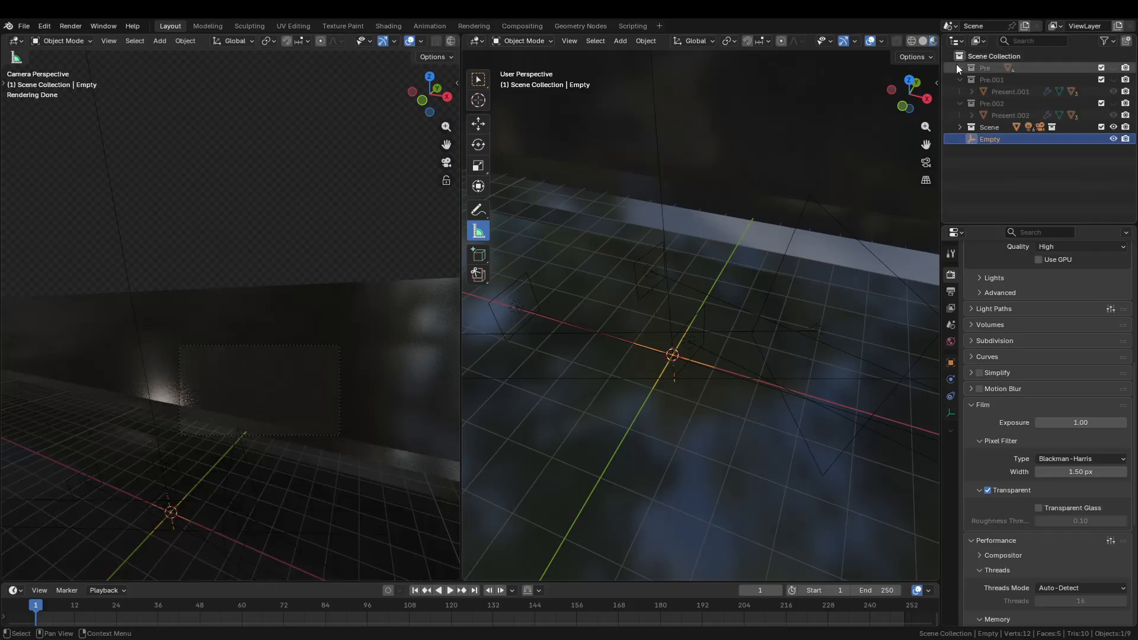
{"action": "left_click", "coordinate": [961, 105]}
{"action": "left_click", "coordinate": [960, 80]}
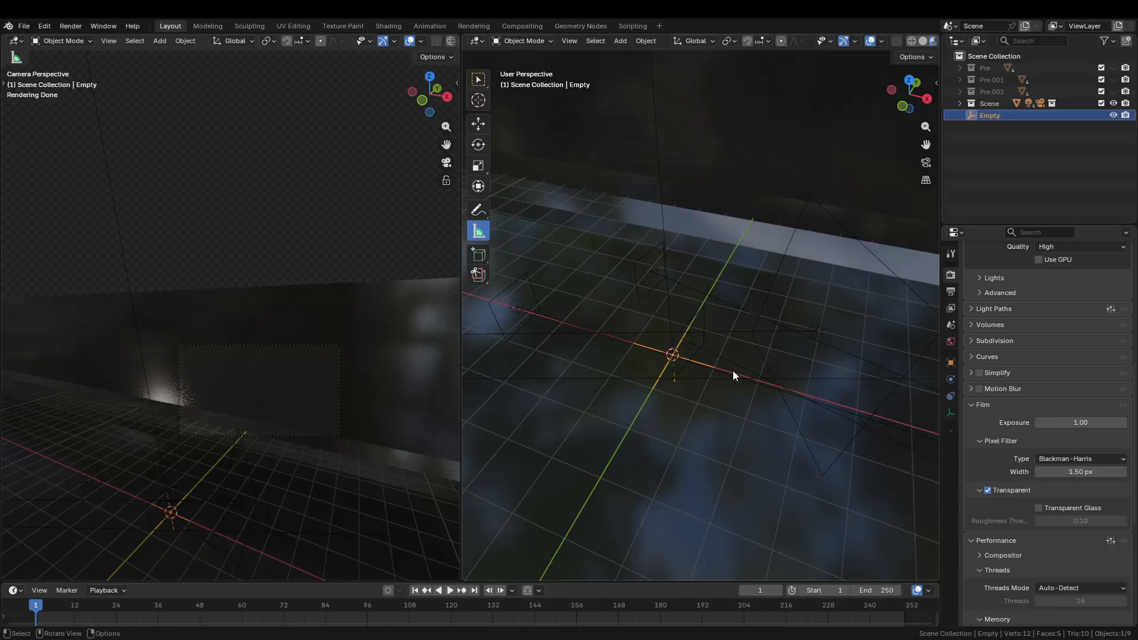
Parent the Key, L1 and L2 lights to the empty with Object (Keep Transform)
{"action": "left_click", "coordinate": [757, 324], "text": "shift"}
{"action": "scroll", "coordinate": [759, 322], "scroll_direction": "down", "scroll_amount": 8}
{"action": "middle_click_drag", "start_coordinate": [765, 319], "coordinate": [776, 318]}
{"action": "left_click", "coordinate": [961, 103]}
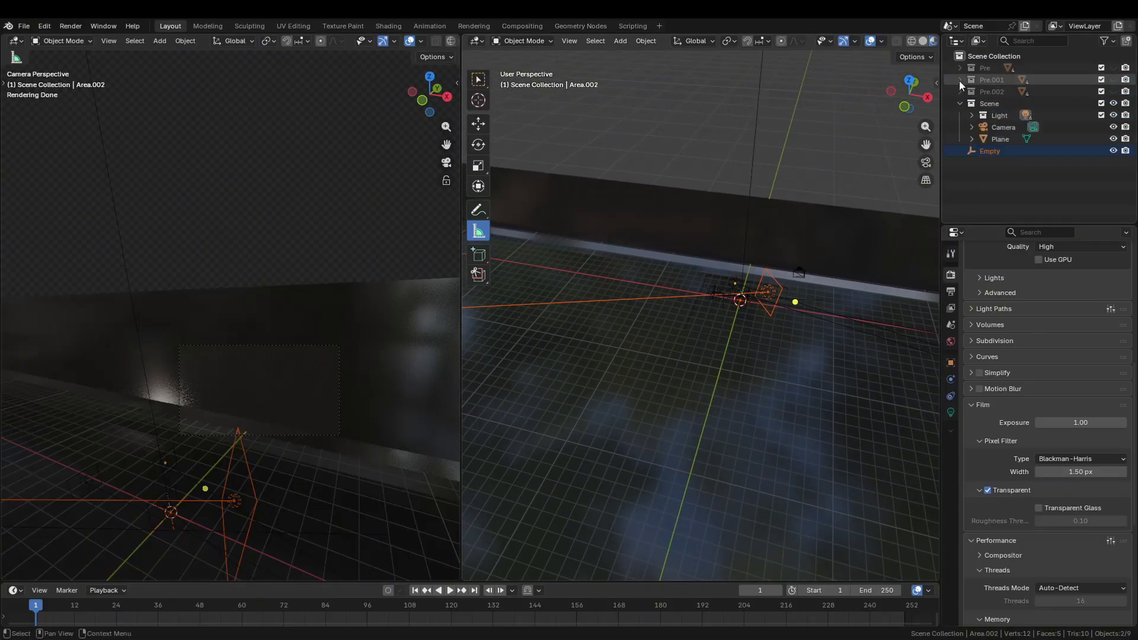
{"action": "left_click", "coordinate": [977, 118]}
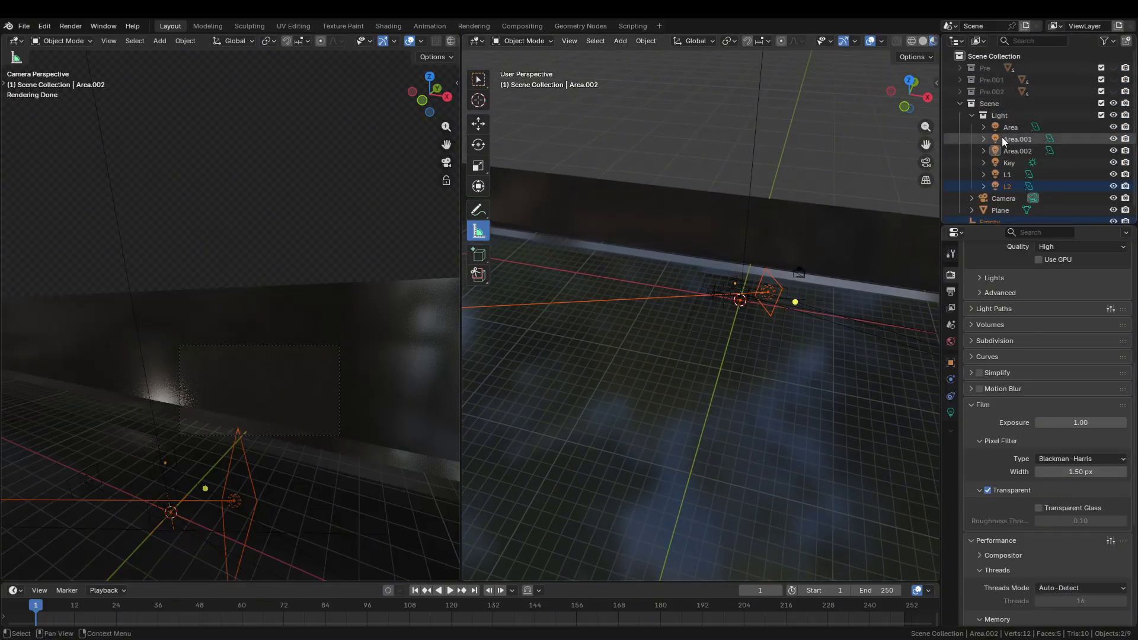
{"action": "left_click", "coordinate": [1019, 163], "text": "ctrl"}
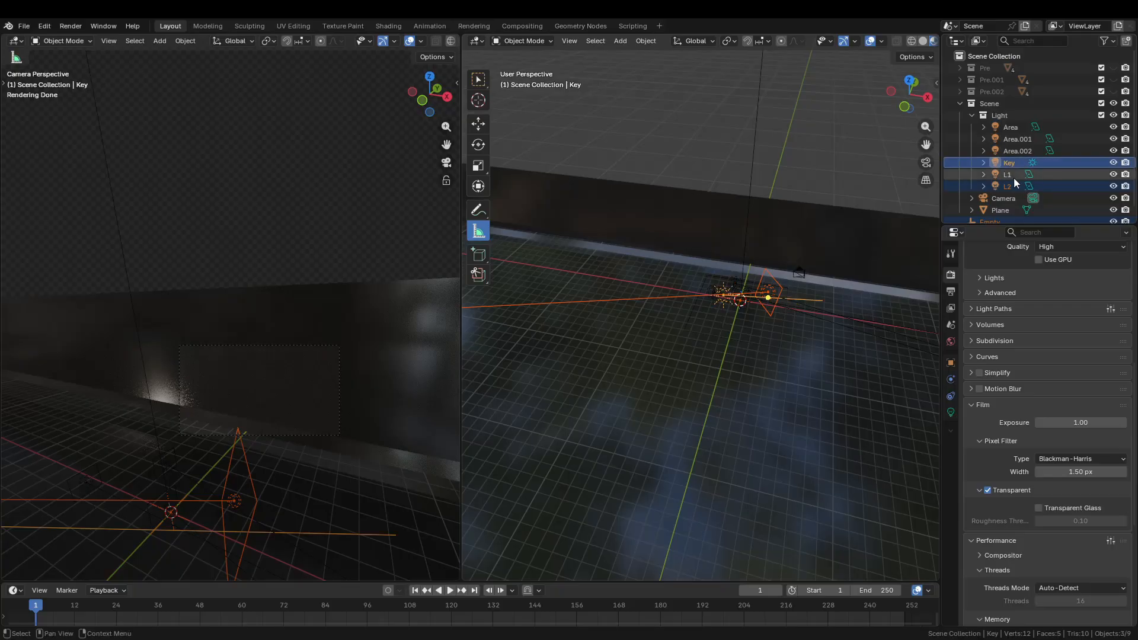
{"action": "left_click", "coordinate": [1012, 177], "text": "ctrl"}
{"action": "scroll", "coordinate": [804, 279], "scroll_direction": "up", "scroll_amount": 5}
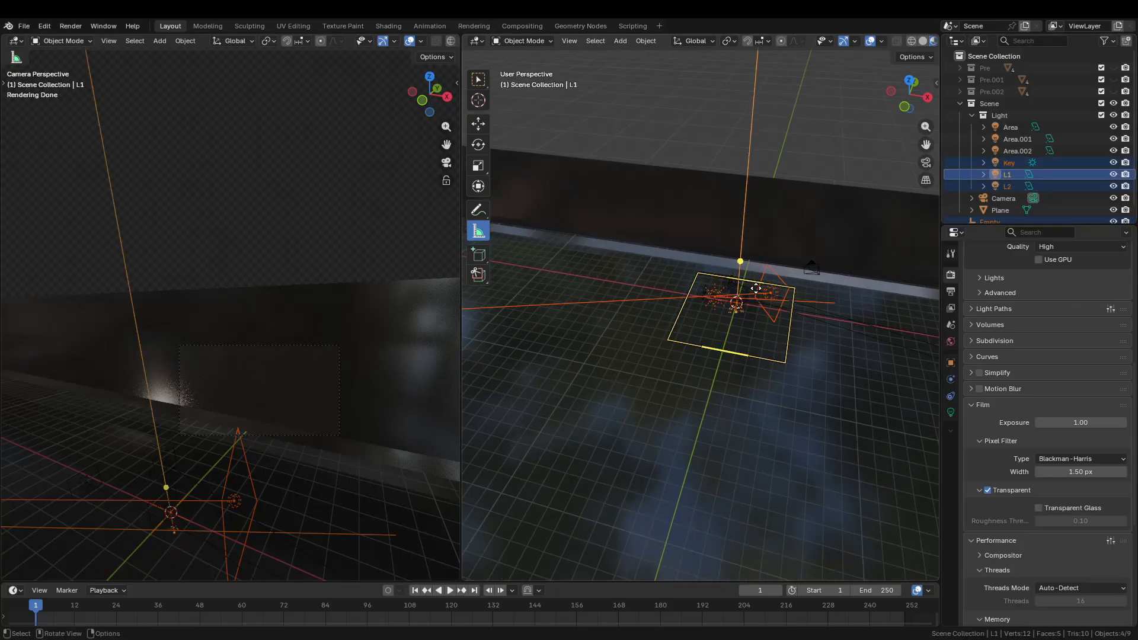
{"action": "middle_click_drag", "start_coordinate": [804, 278], "coordinate": [790, 281], "text": "shift"}
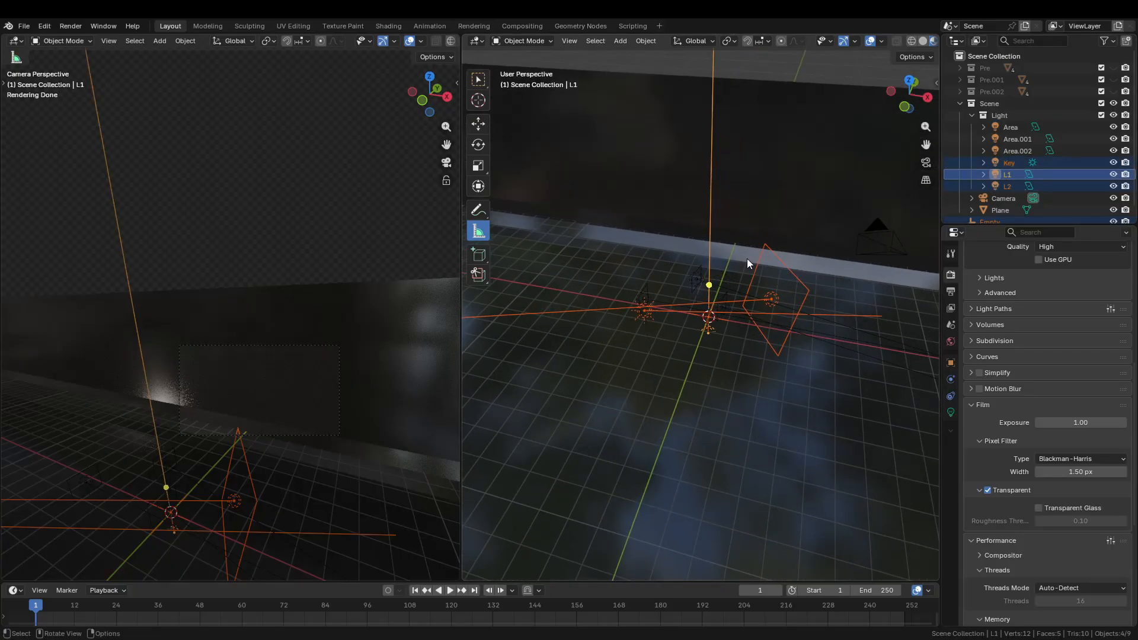
{"action": "scroll", "coordinate": [682, 315], "scroll_direction": "up", "scroll_amount": 4}
{"action": "scroll", "coordinate": [1015, 160], "scroll_direction": "down", "scroll_amount": 1}
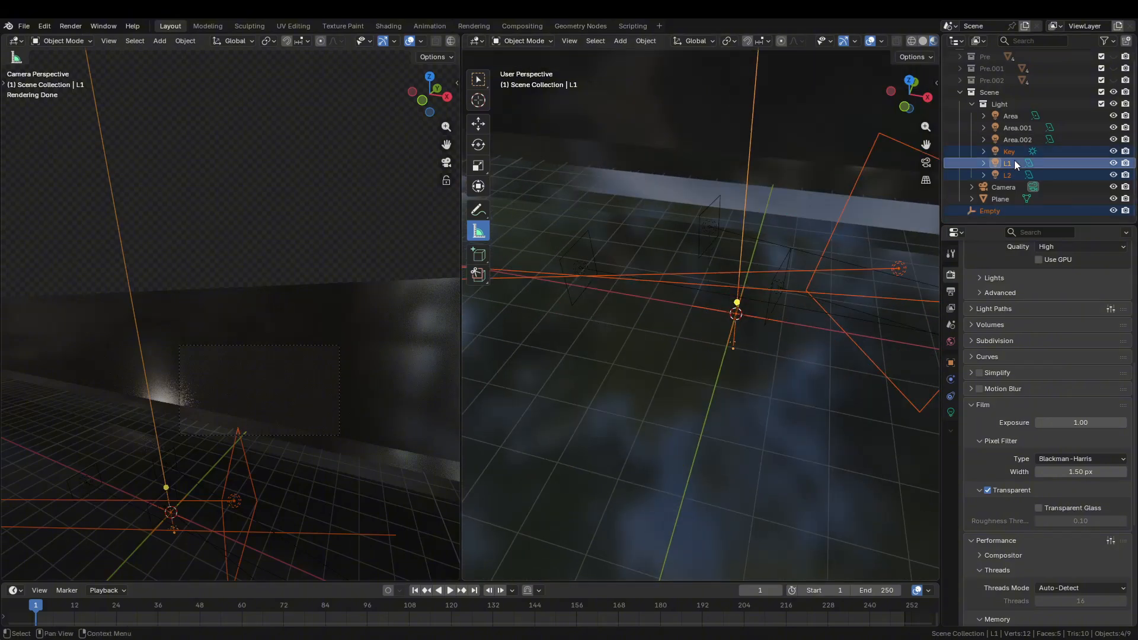
{"action": "left_click", "coordinate": [1001, 212], "text": "ctrl"}
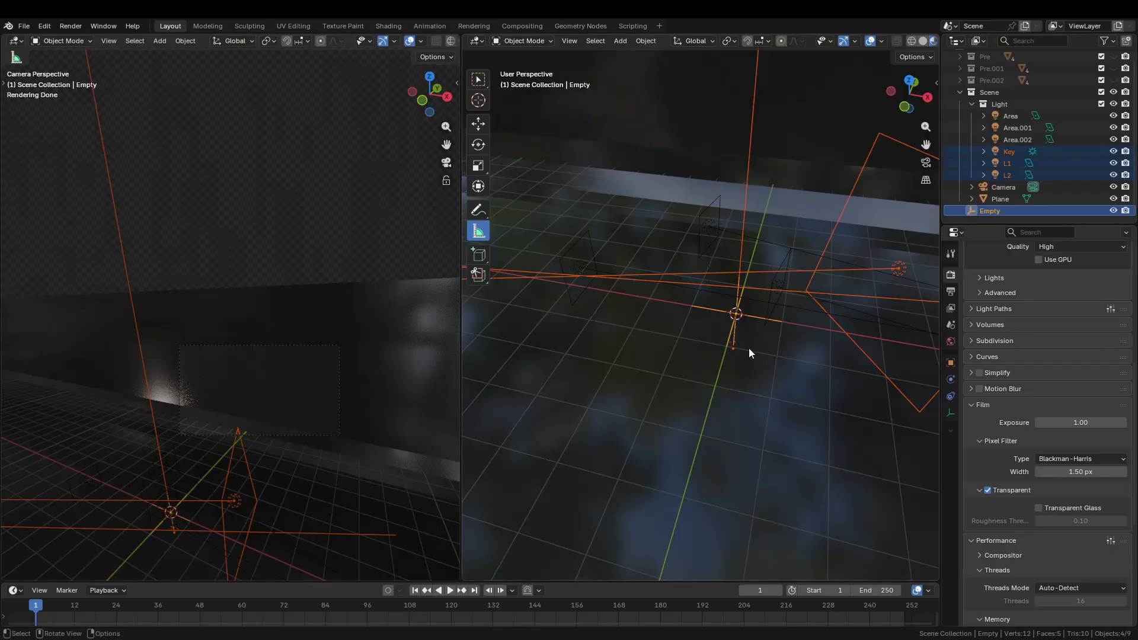
{"action": "key", "text": "ctrl+p"}
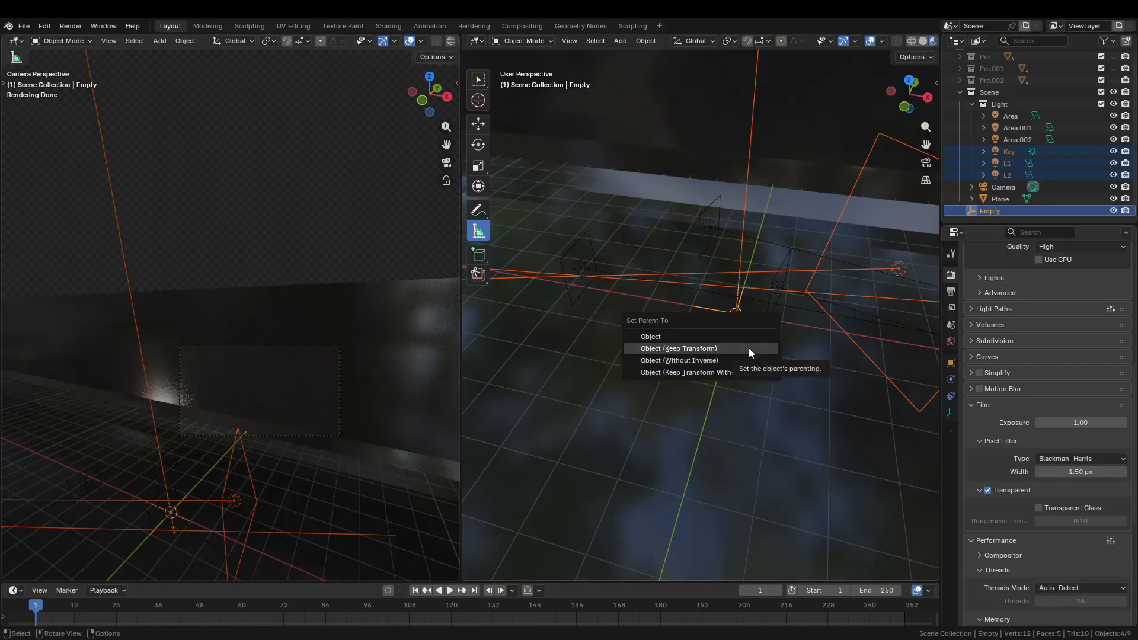
{"action": "left_click", "coordinate": [748, 348]}
{"action": "middle_click_drag", "start_coordinate": [750, 348], "coordinate": [788, 324]}
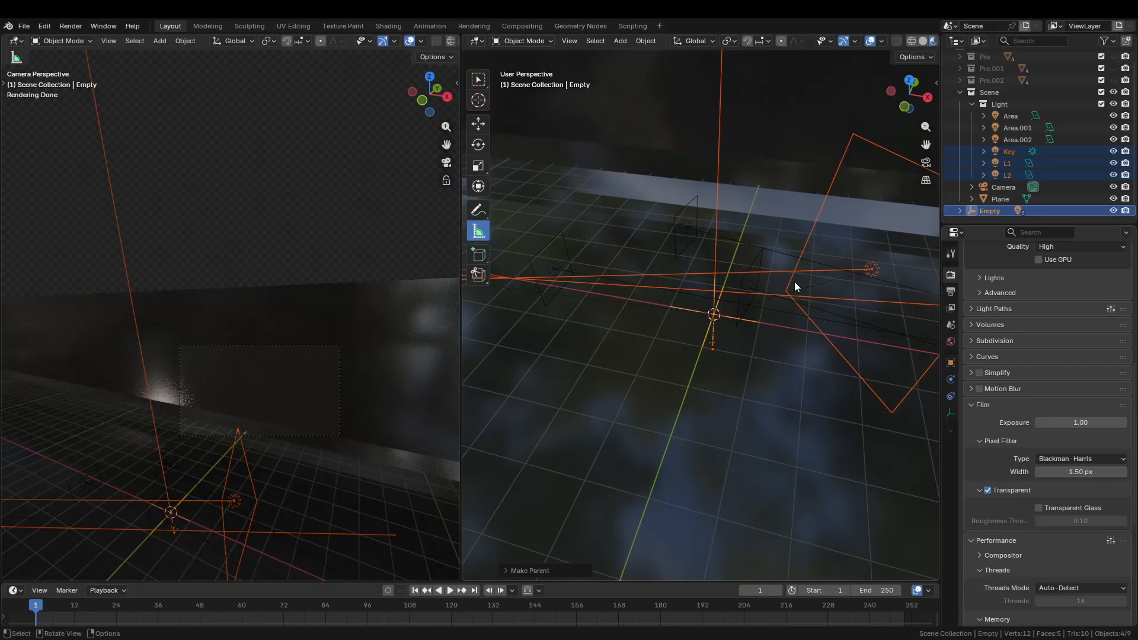
Try rotating the empty about the global Z axis and moving the L2 light to test the parenting
{"action": "key", "text": "r"}
{"action": "key", "text": "z"}
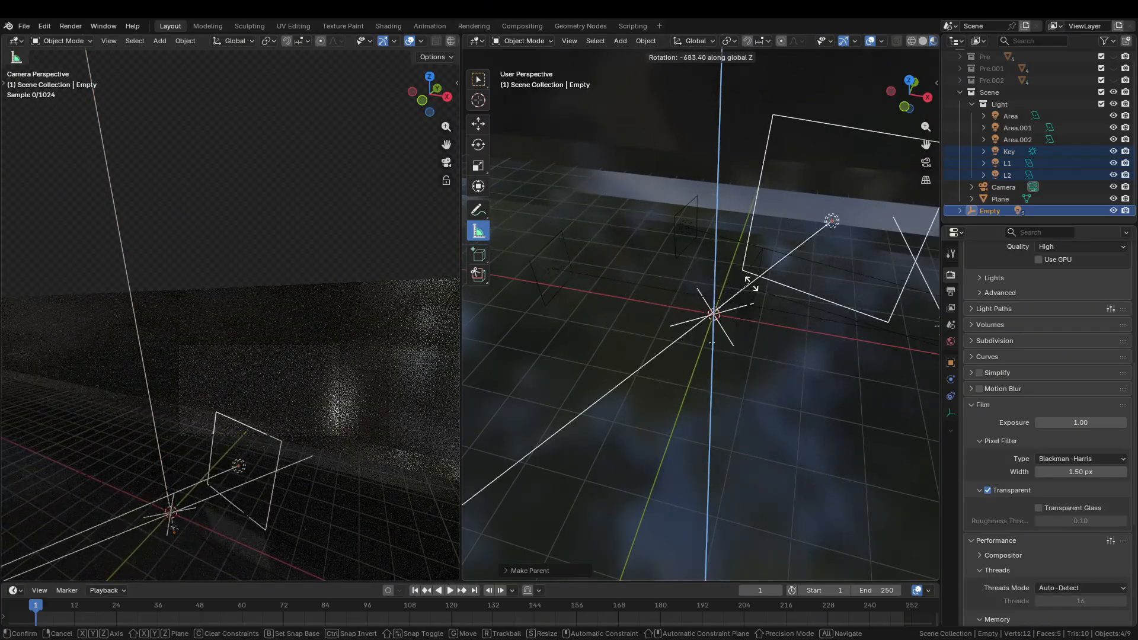
{"action": "left_click", "coordinate": [738, 340]}
{"action": "middle_click_drag", "start_coordinate": [738, 340], "coordinate": [861, 328]}
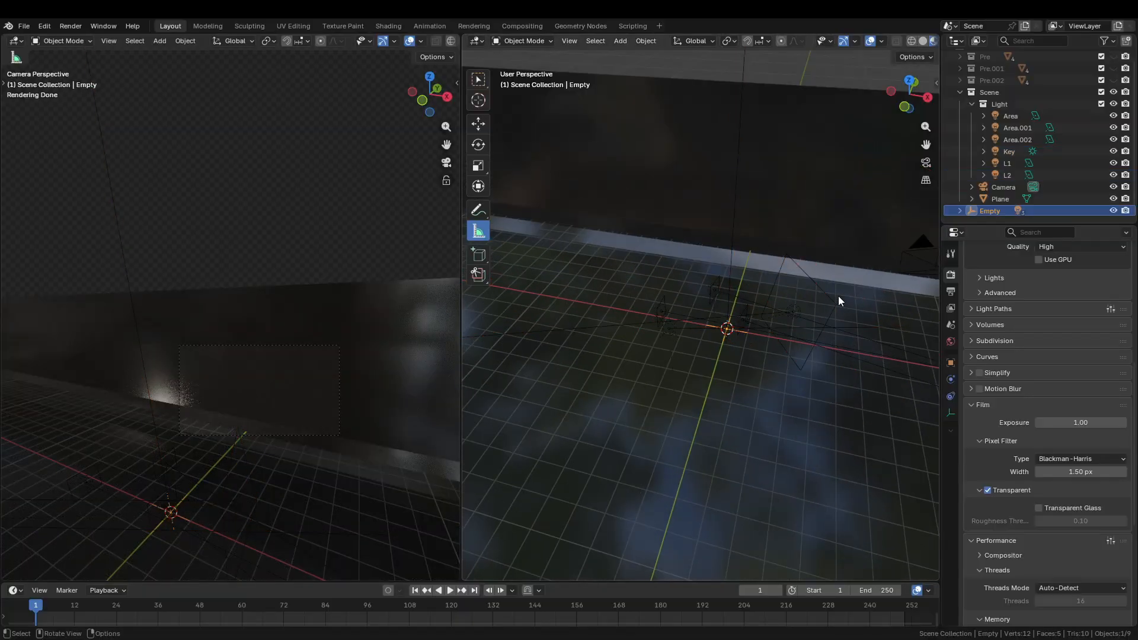
{"action": "left_click", "coordinate": [830, 304]}
{"action": "key", "text": "g"}
{"action": "right_click", "coordinate": [774, 356]}
{"action": "scroll", "coordinate": [771, 356], "scroll_direction": "up", "scroll_amount": 5}
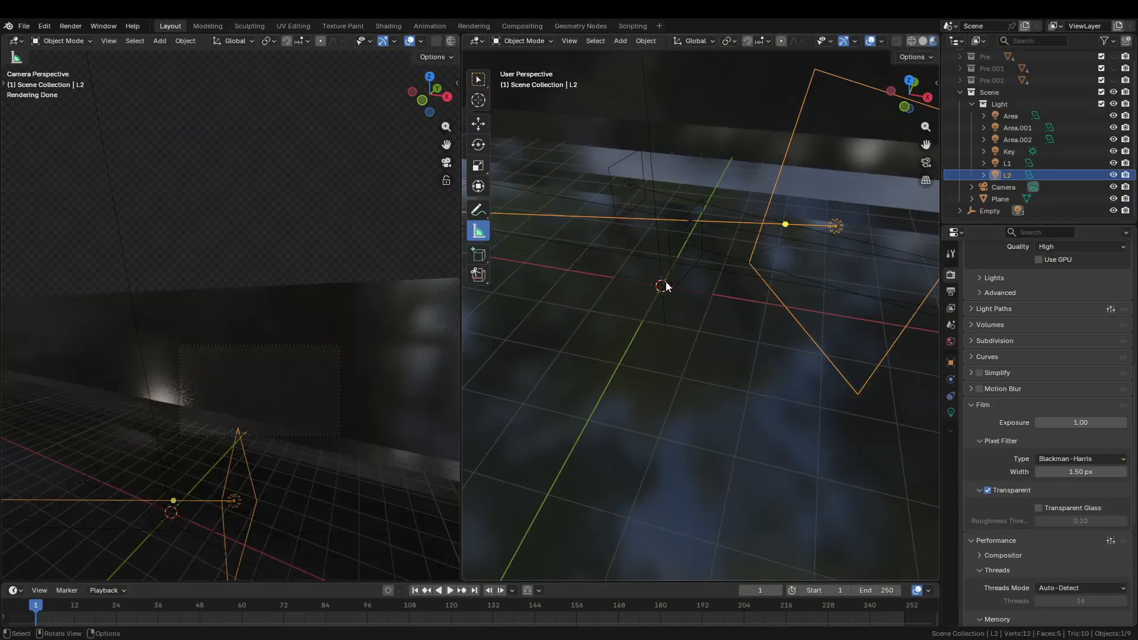
{"action": "left_click", "coordinate": [667, 286]}
{"action": "key", "text": "r"}
{"action": "key", "text": "z"}
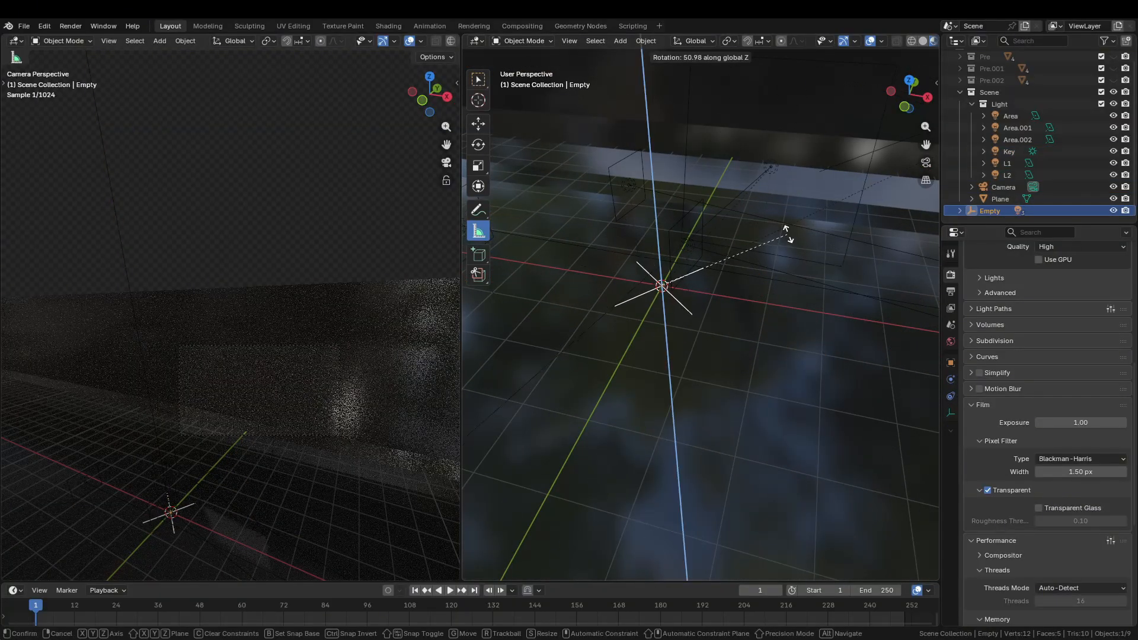
{"action": "right_click", "coordinate": [788, 234]}
Move the empty into the Light collection and collapse the Light and Scene collections
{"action": "left_click_drag", "start_coordinate": [987, 212], "coordinate": [1006, 105]}
{"action": "left_click", "coordinate": [971, 115]}
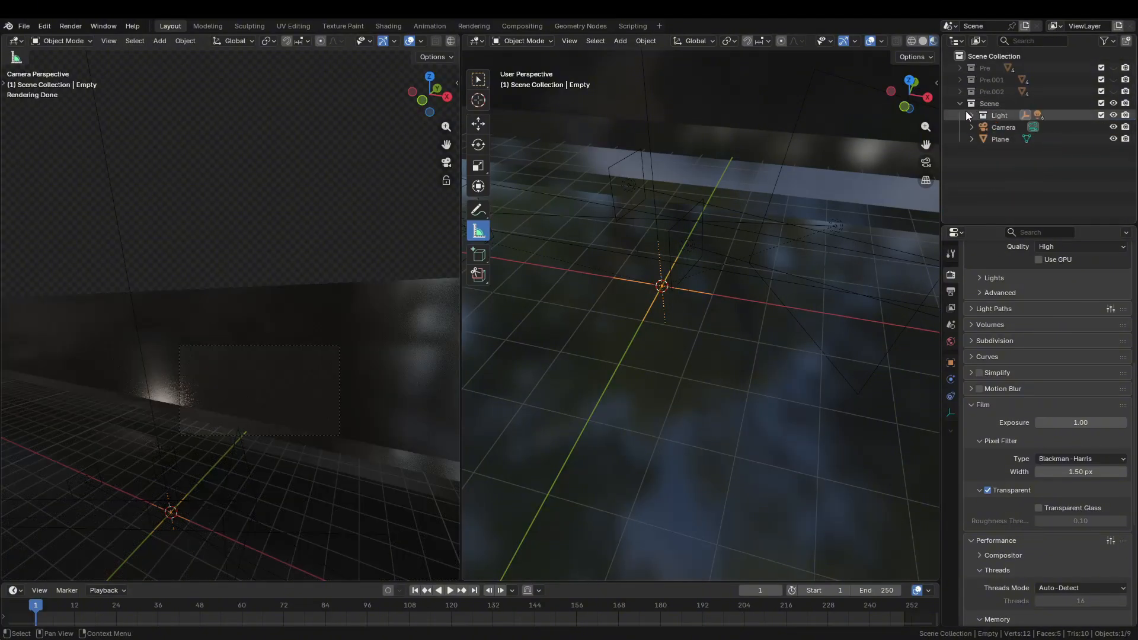
{"action": "left_click", "coordinate": [960, 104]}
{"action": "scroll", "coordinate": [650, 296], "scroll_direction": "down", "scroll_amount": 5}
{"action": "middle_click_drag", "start_coordinate": [649, 297], "coordinate": [684, 258]}
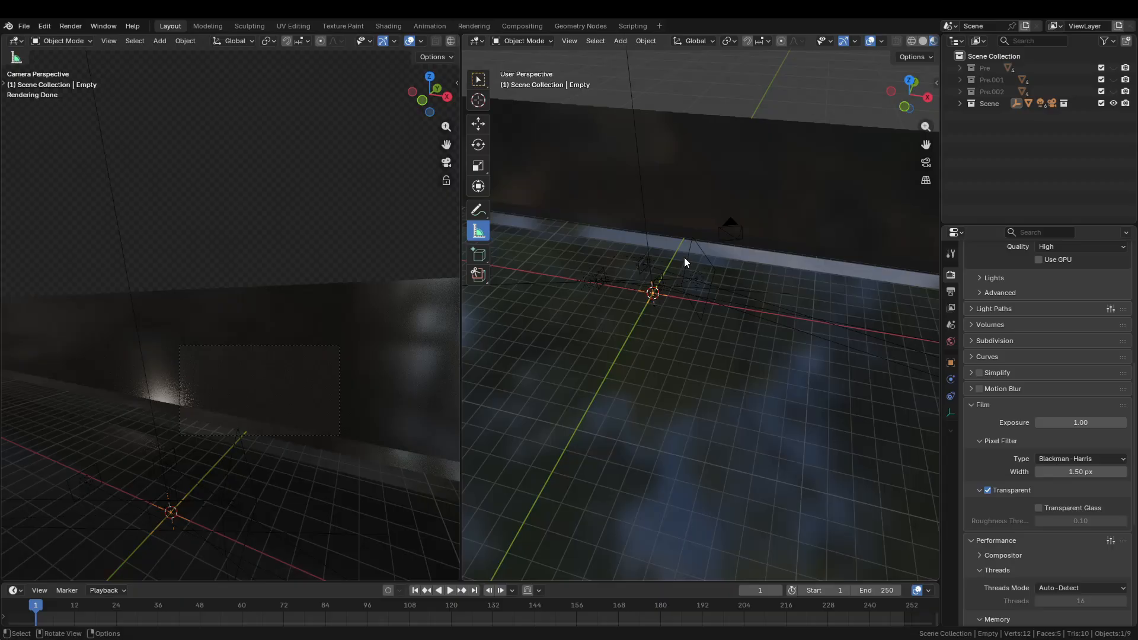
Show the Pre, Pre.001 and Pre.002 collections in the viewport again
{"action": "left_click", "coordinate": [1114, 68]}
{"action": "left_click", "coordinate": [1114, 68]}
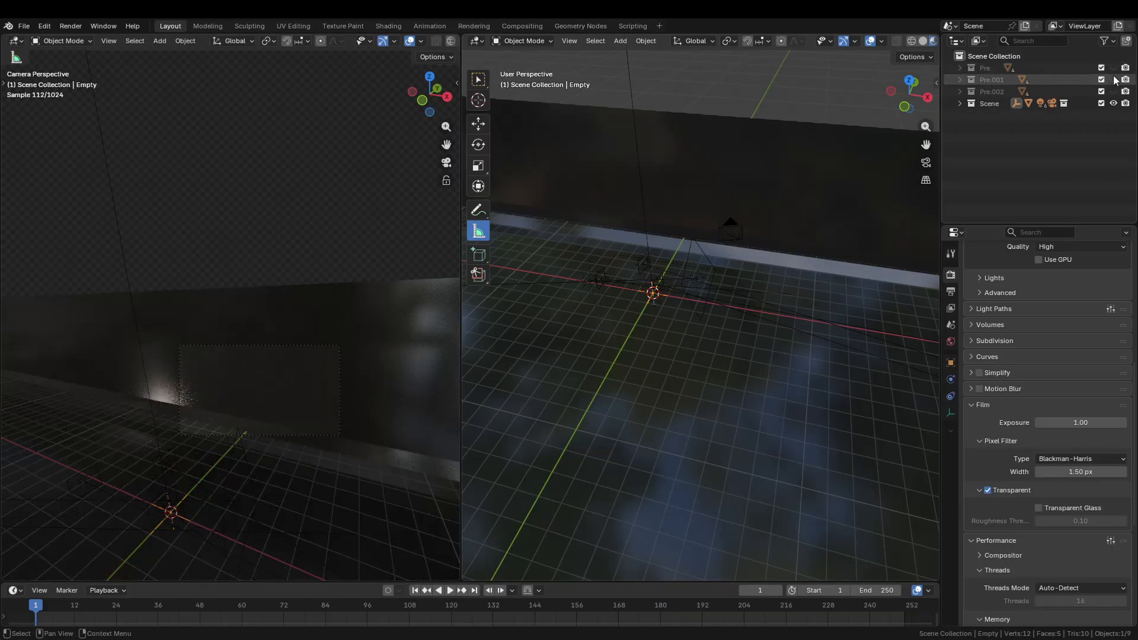
{"action": "left_click", "coordinate": [1115, 79]}
{"action": "left_click", "coordinate": [1114, 68]}
{"action": "left_click", "coordinate": [1114, 91]}
{"action": "scroll", "coordinate": [689, 273], "scroll_direction": "up", "scroll_amount": 5}
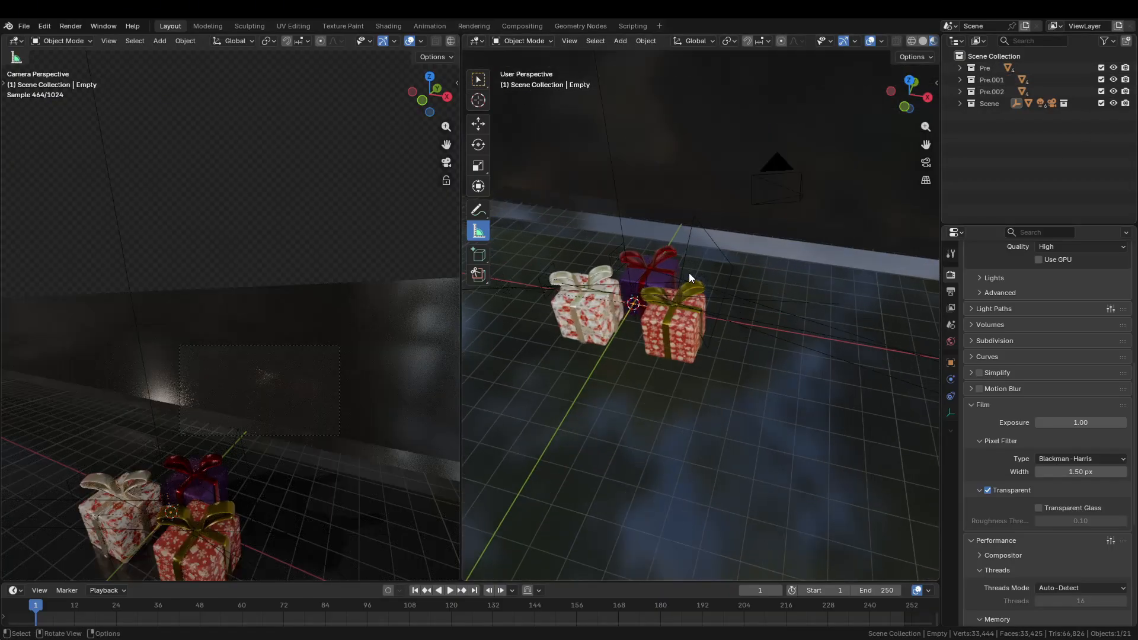
Try rotating the empty in the Light collection about the global Z axis with the presents visible
{"action": "left_click", "coordinate": [681, 231]}
{"action": "left_click", "coordinate": [960, 104]}
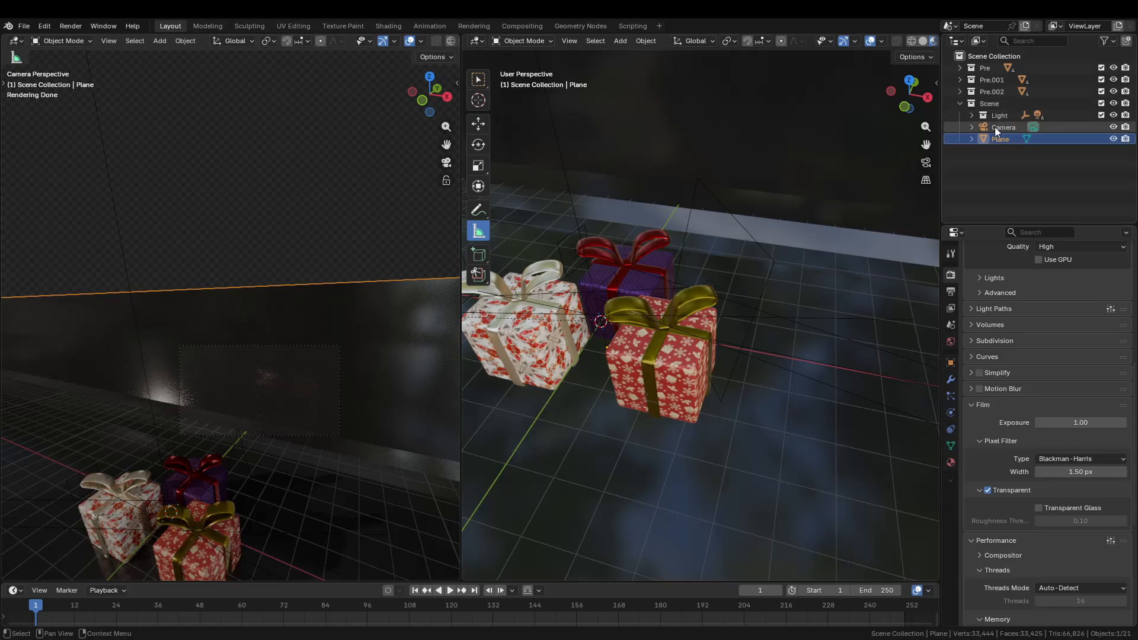
{"action": "left_click", "coordinate": [974, 115]}
{"action": "left_click", "coordinate": [1012, 162]}
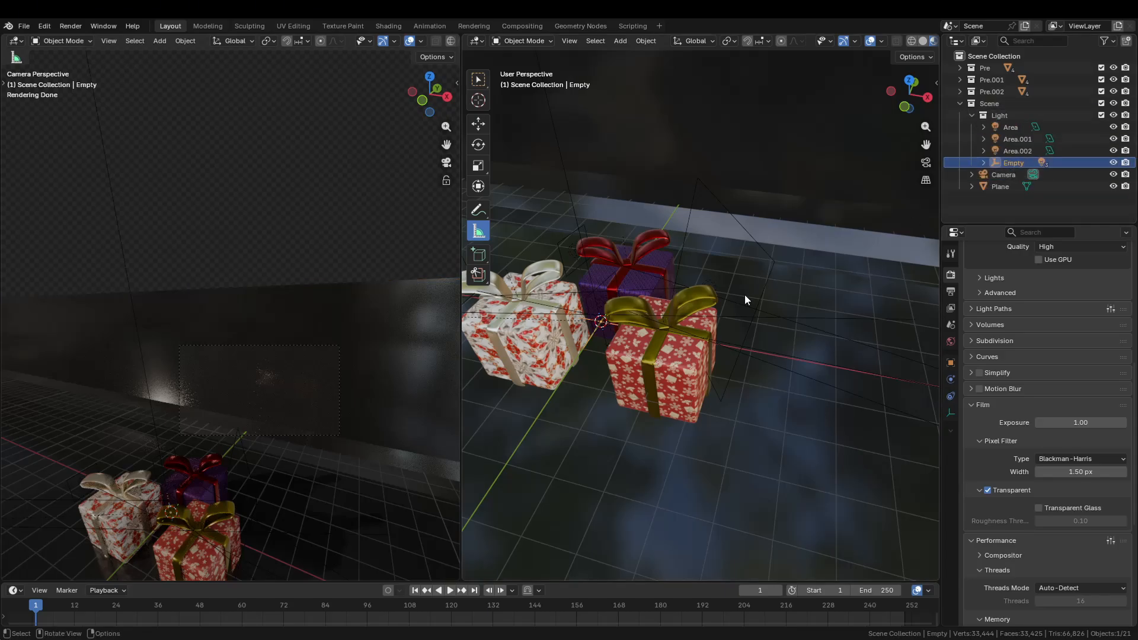
{"action": "key", "text": "r"}
{"action": "key", "text": "z"}
{"action": "right_click", "coordinate": [795, 294]}
Reposition the camera in front of the presents and move it so all three sit inside the frame
{"action": "scroll", "coordinate": [695, 288], "scroll_direction": "down", "scroll_amount": 5}
{"action": "left_click", "coordinate": [754, 244]}
{"action": "middle_click_drag", "start_coordinate": [307, 469], "coordinate": [246, 397]}
{"action": "key", "text": "KP_0"}
{"action": "key", "text": "g"}
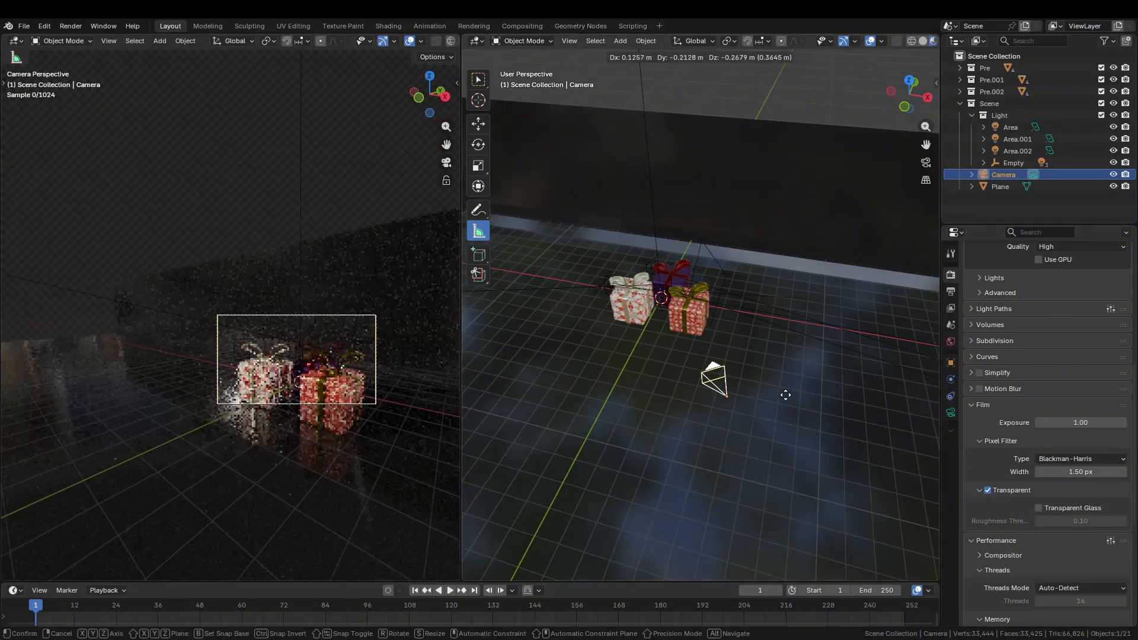
{"action": "left_click", "coordinate": [798, 419]}
{"action": "scroll", "coordinate": [765, 394], "scroll_direction": "up", "scroll_amount": 2}
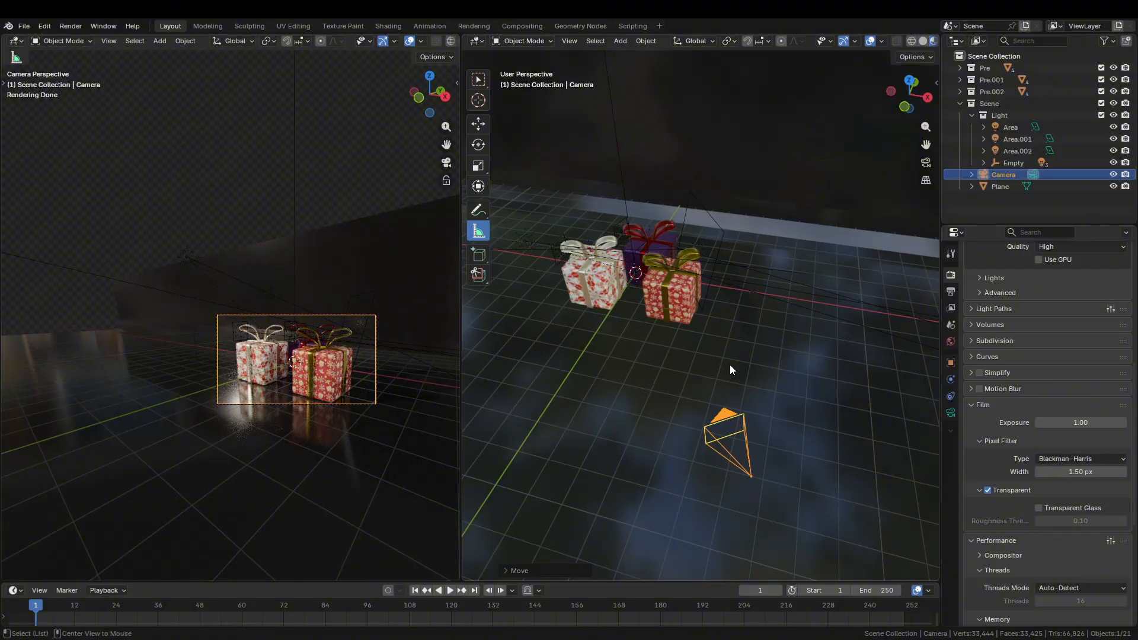
Align the camera to a new front viewpoint of the presents and move it to reframe all three boxes
{"action": "middle_click_drag", "start_coordinate": [730, 364], "coordinate": [659, 349]}
{"action": "key", "text": "ctrl+alt+KP_0"}
{"action": "scroll", "coordinate": [655, 332], "scroll_direction": "down", "scroll_amount": 3}
{"action": "scroll", "coordinate": [644, 315], "scroll_direction": "up", "scroll_amount": 4}
{"action": "middle_click_drag", "start_coordinate": [659, 349], "coordinate": [656, 348]}
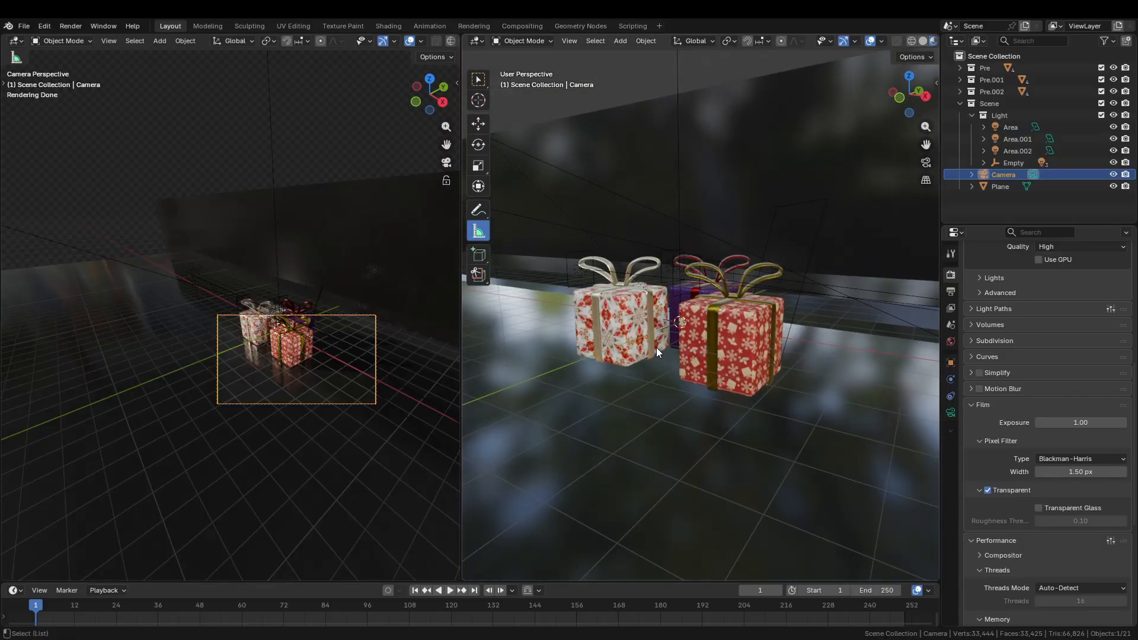
{"action": "key", "text": "ctrl+alt+KP_0"}
{"action": "middle_click_drag", "start_coordinate": [734, 332], "coordinate": [735, 365]}
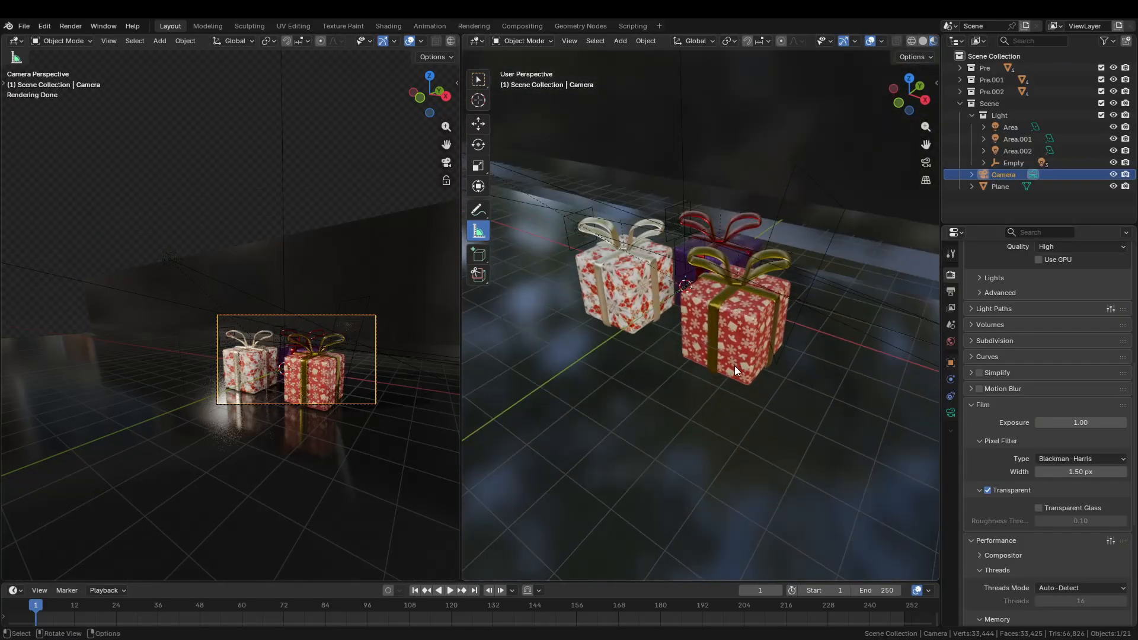
{"action": "scroll", "coordinate": [735, 365], "scroll_direction": "down", "scroll_amount": 2}
{"action": "key", "text": "g"}
{"action": "left_click", "coordinate": [709, 333]}
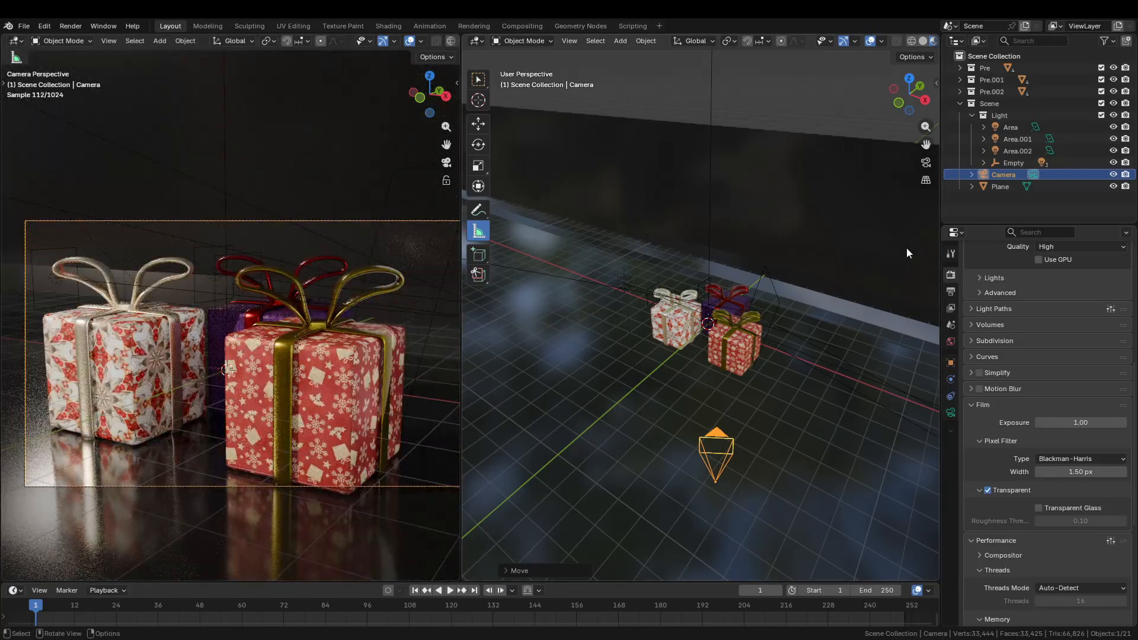
Rotate the empty with its parented lights about the global Z axis
{"action": "left_click", "coordinate": [1010, 164]}
{"action": "key", "text": "r"}
{"action": "key", "text": "z"}
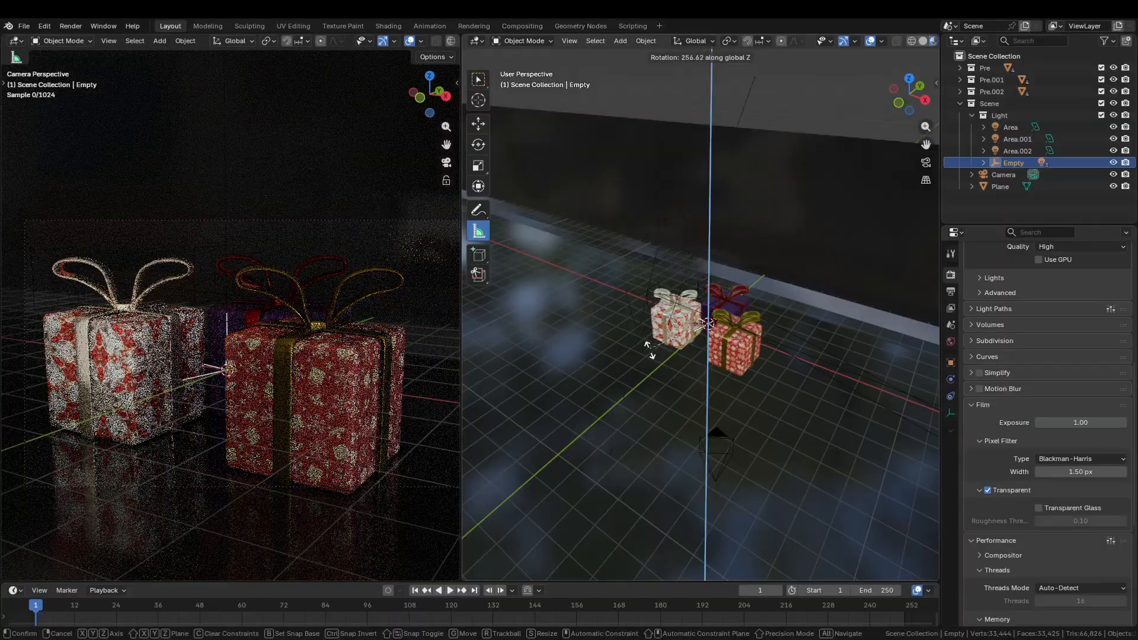
{"action": "left_click", "coordinate": [752, 295]}
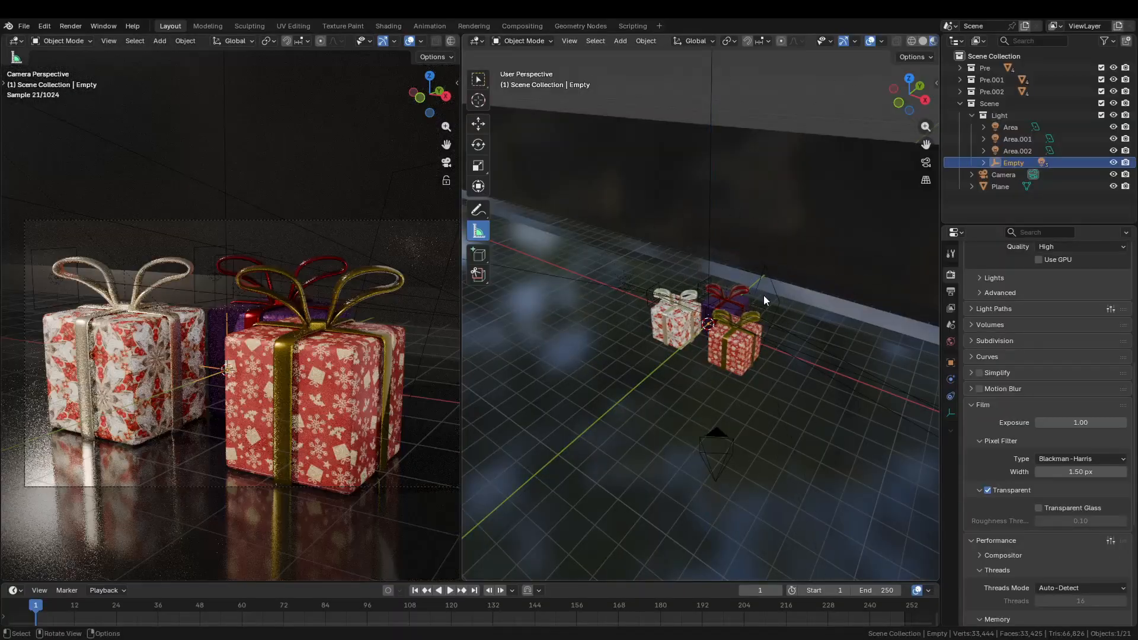
Try a further rotation of the empty about the global Z axis and undo it
{"action": "key", "text": "r"}
{"action": "key", "text": "z"}
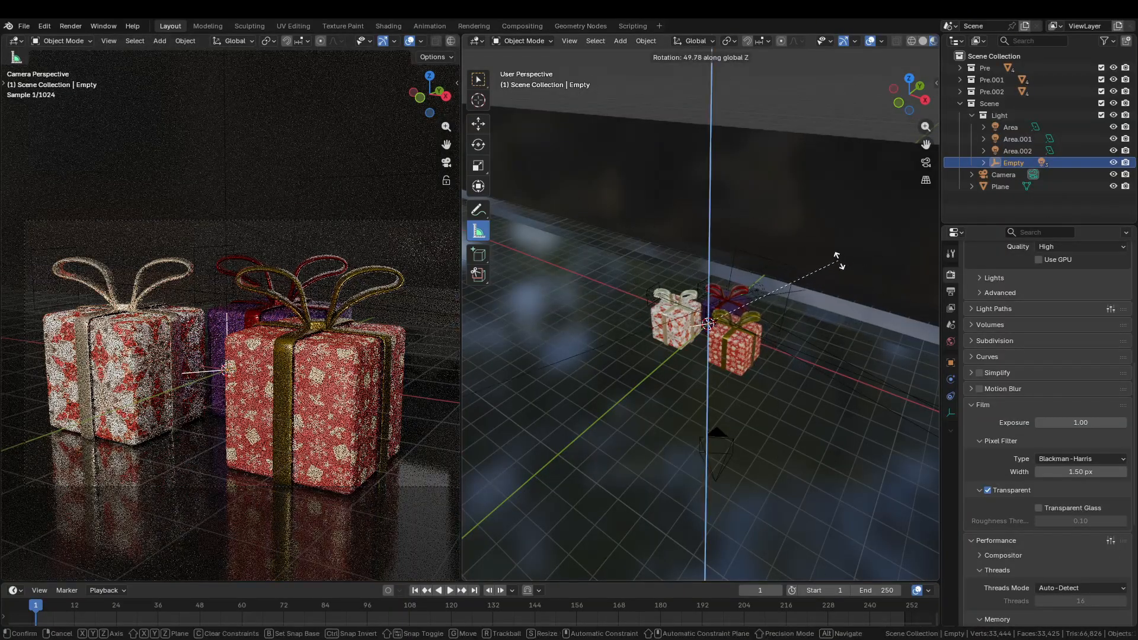
{"action": "left_click", "coordinate": [838, 262]}
{"action": "key", "text": "ctrl+z"}
Rotate the empty about the global Z axis again to light the presents from a different side
{"action": "key", "text": "r"}
{"action": "key", "text": "z"}
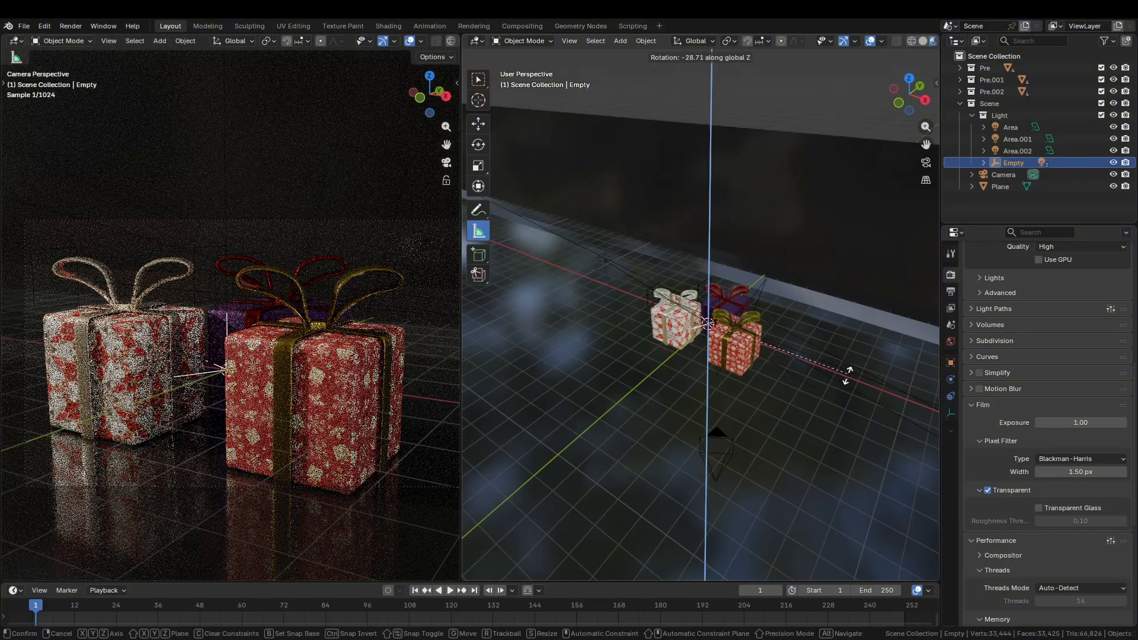
{"action": "left_click", "coordinate": [799, 401]}
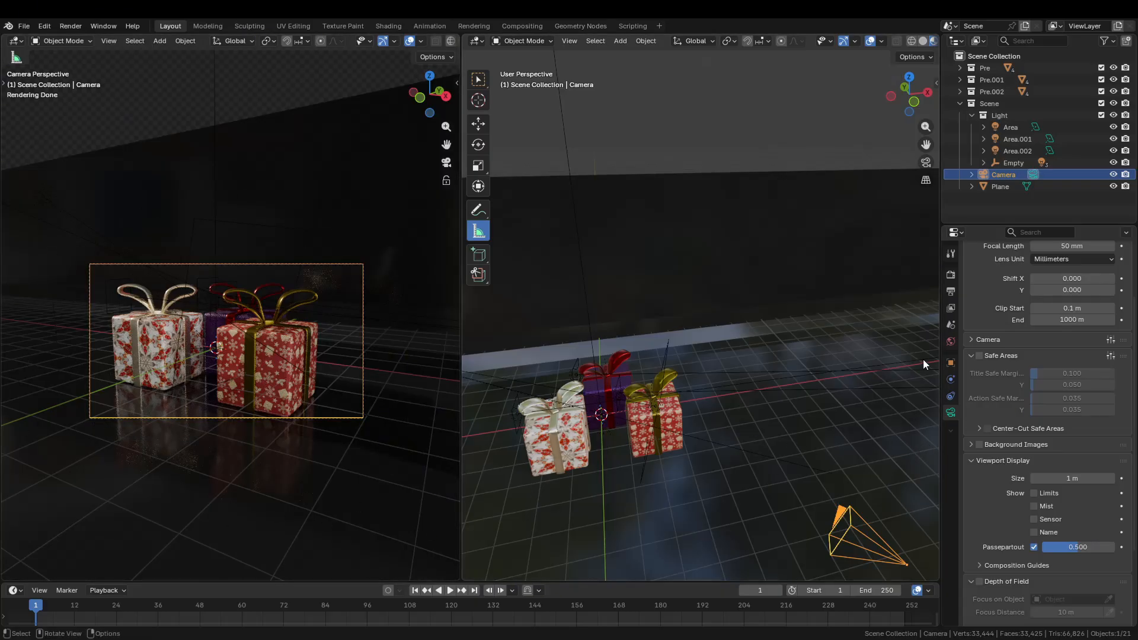
Toggle the camera's Passepartout off and on, try an opacity of 0.000, and leave it enabled at 0.504
{"action": "scroll", "coordinate": [1004, 338], "scroll_direction": "up", "scroll_amount": 3}
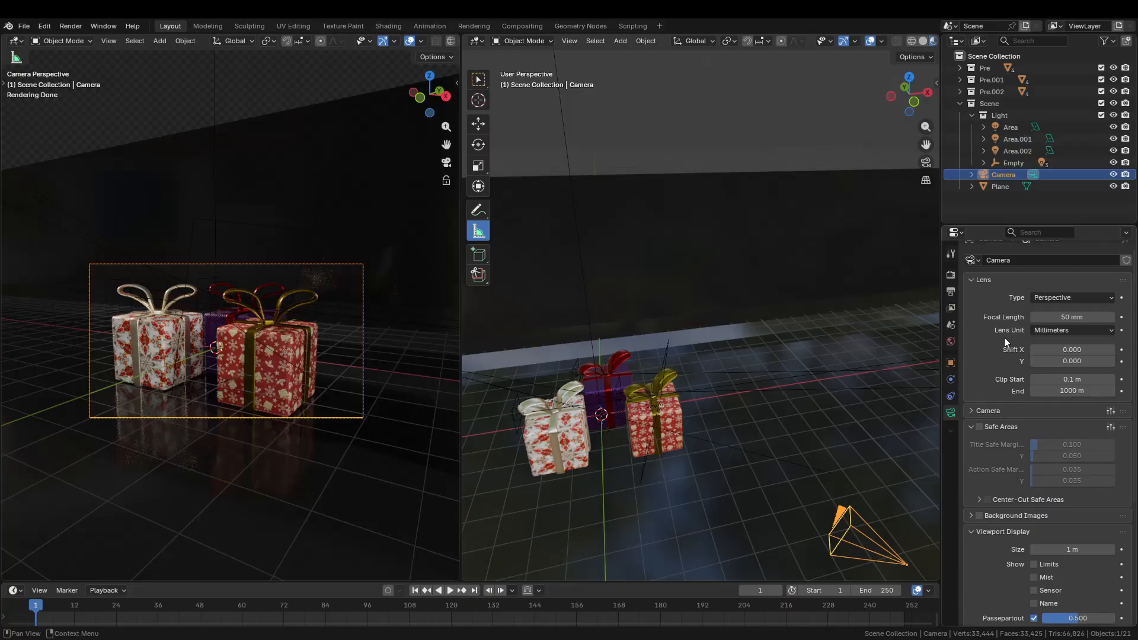
{"action": "scroll", "coordinate": [1005, 350], "scroll_direction": "down", "scroll_amount": 7}
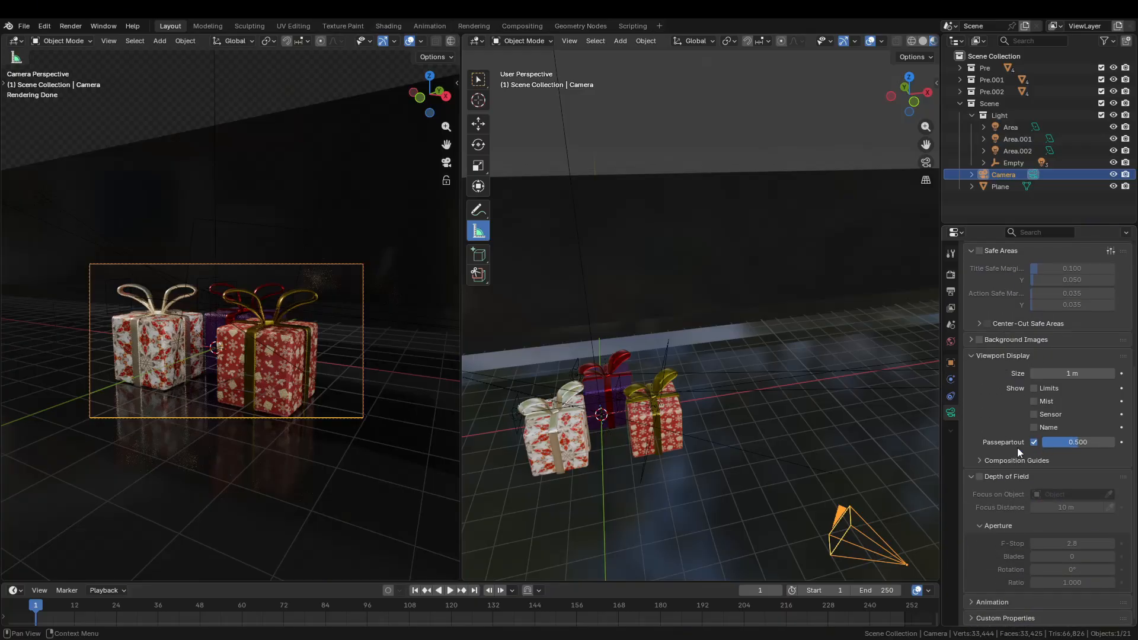
{"action": "left_click", "coordinate": [1032, 442]}
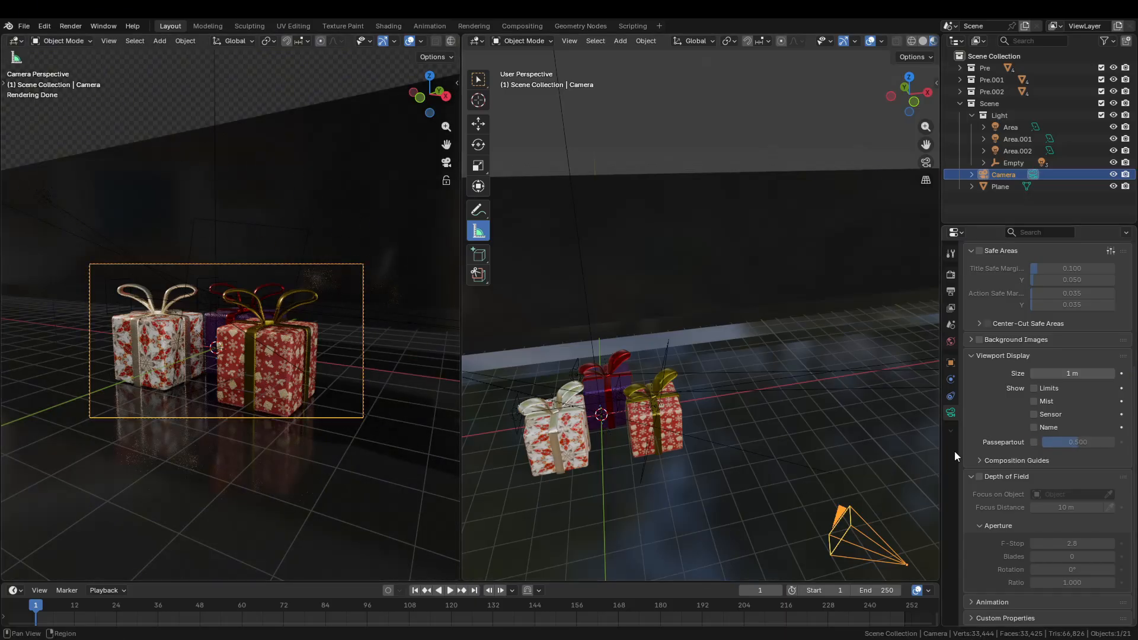
{"action": "left_click", "coordinate": [1034, 442]}
{"action": "left_click_drag", "start_coordinate": [1061, 444], "coordinate": [1043, 444]}
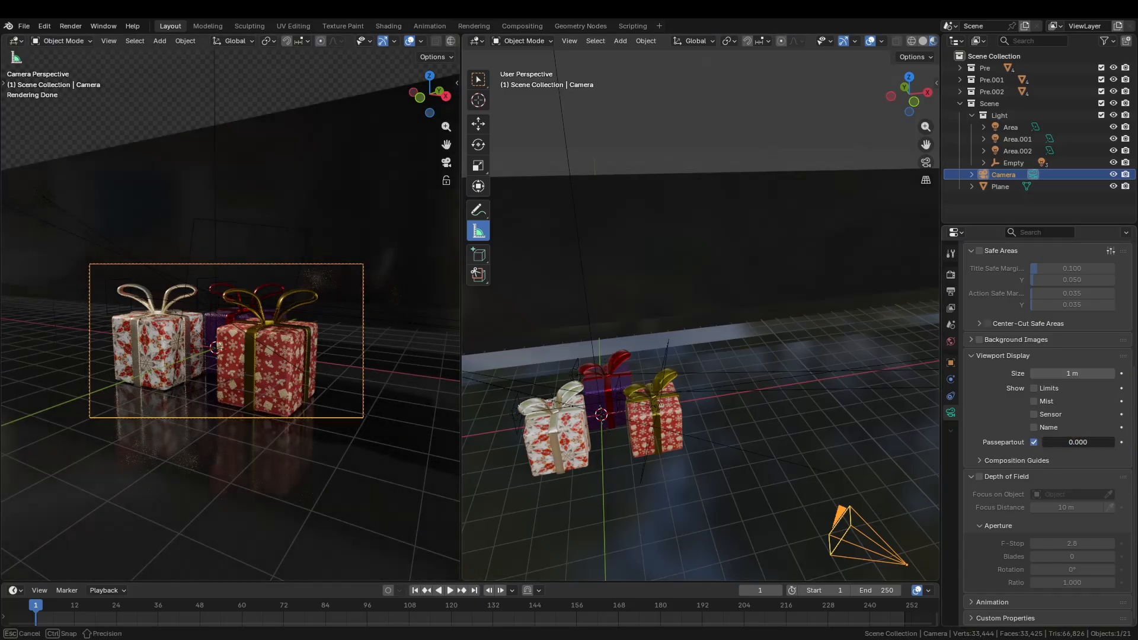
{"action": "left_click", "coordinate": [1034, 442]}
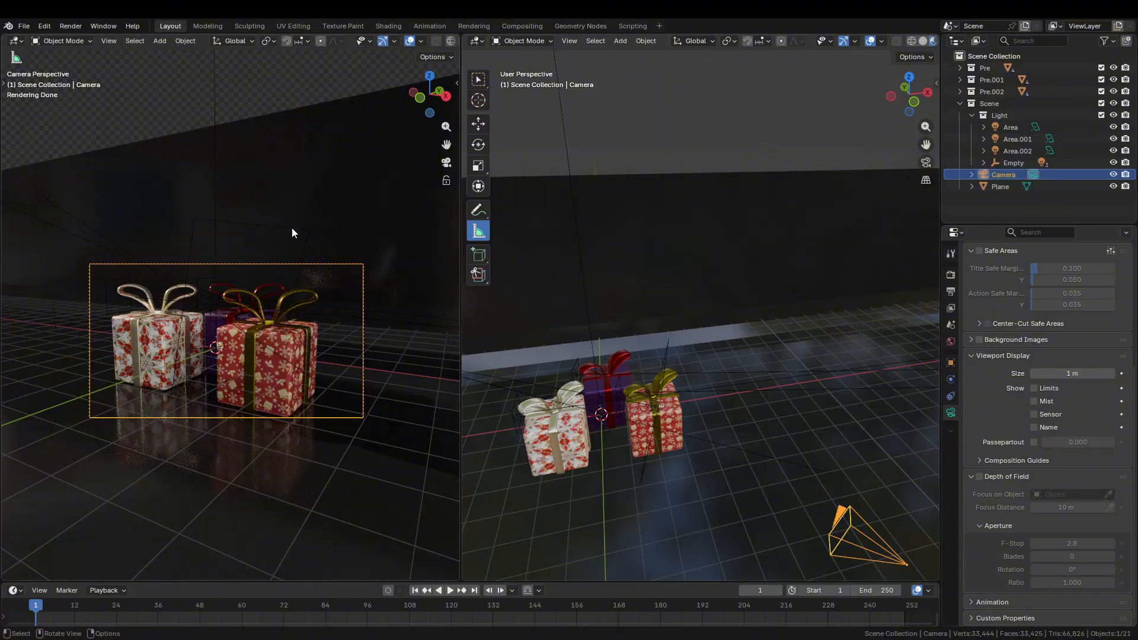
{"action": "left_click", "coordinate": [1035, 442]}
{"action": "left_click_drag", "start_coordinate": [1047, 442], "coordinate": [1078, 442]}
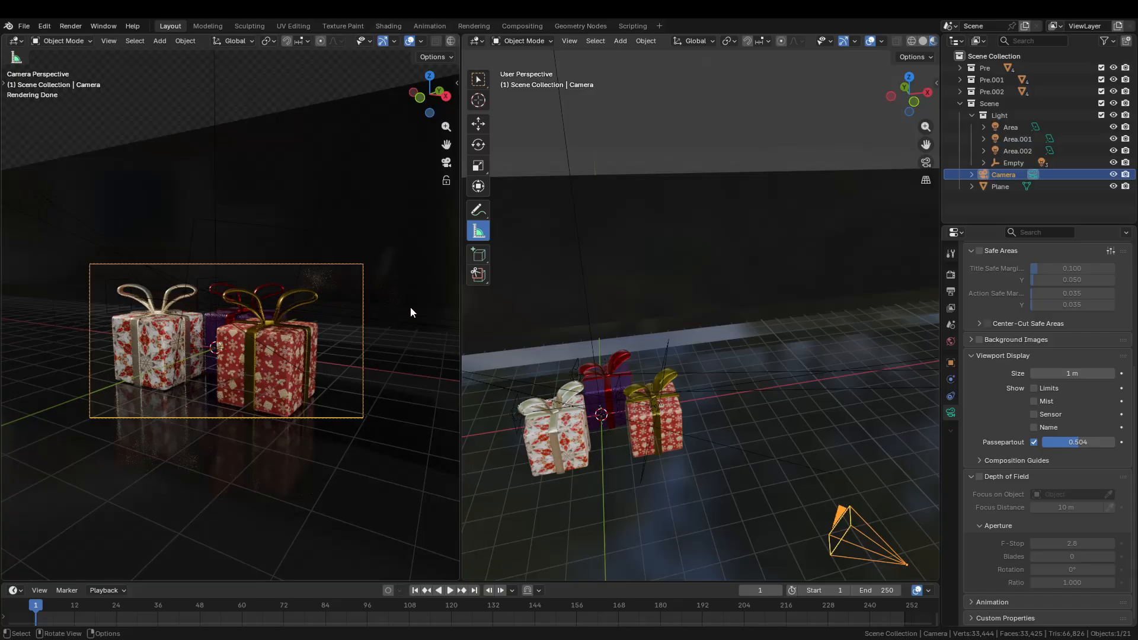
Try scaling the camera and moving it freely, and undo the move
{"action": "key", "text": "s"}
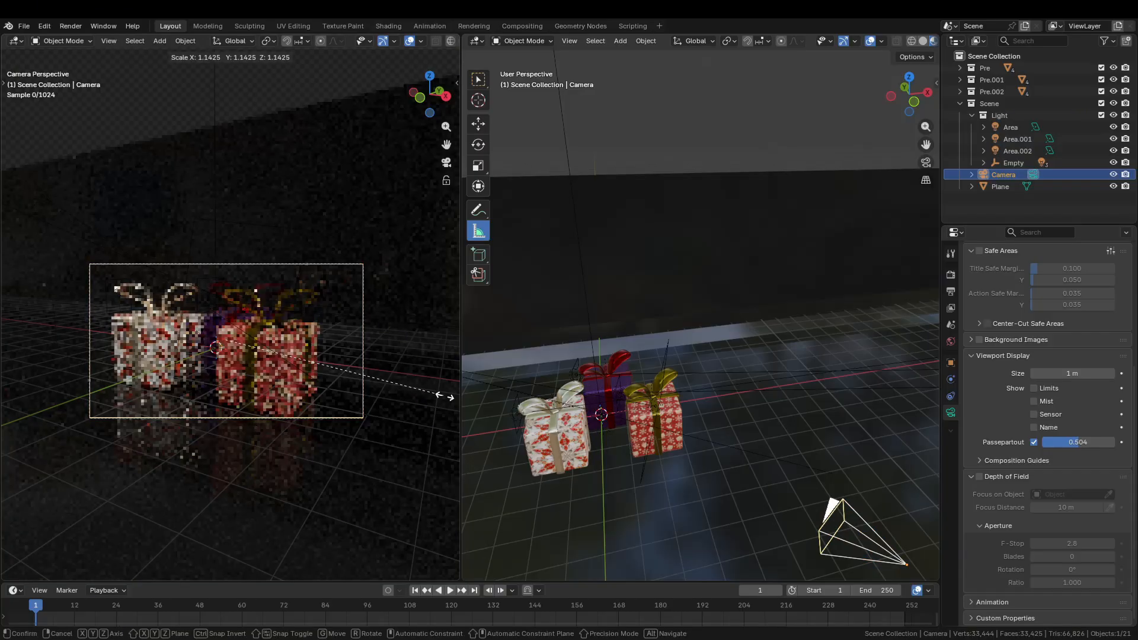
{"action": "right_click", "coordinate": [256, 403]}
{"action": "key", "text": "g"}
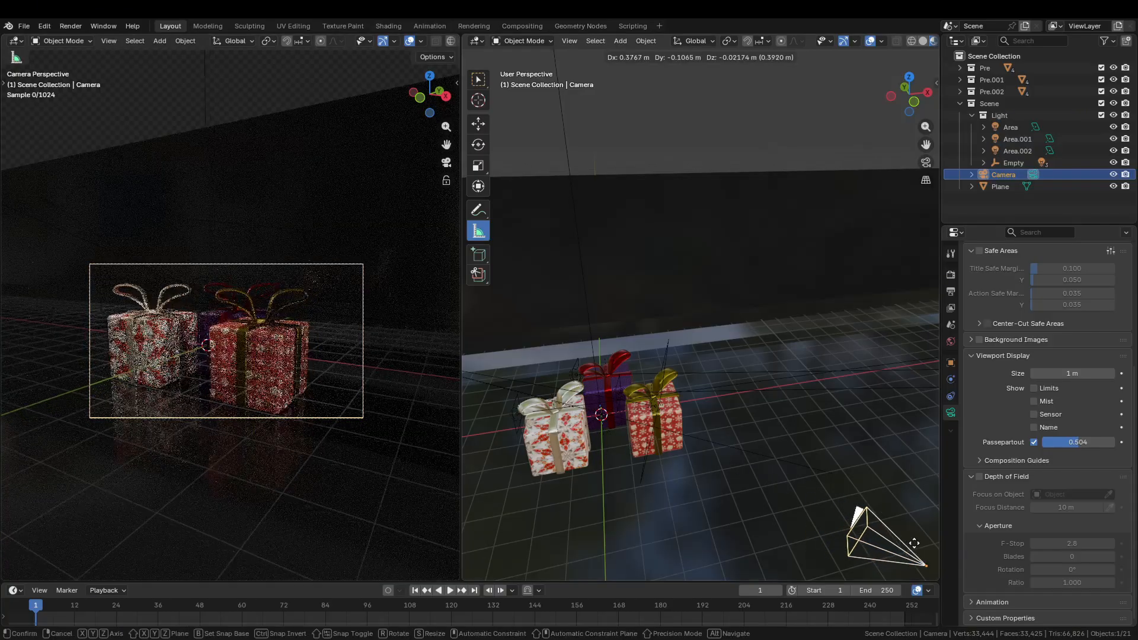
{"action": "left_click", "coordinate": [797, 473]}
{"action": "key", "text": "ctrl+z"}
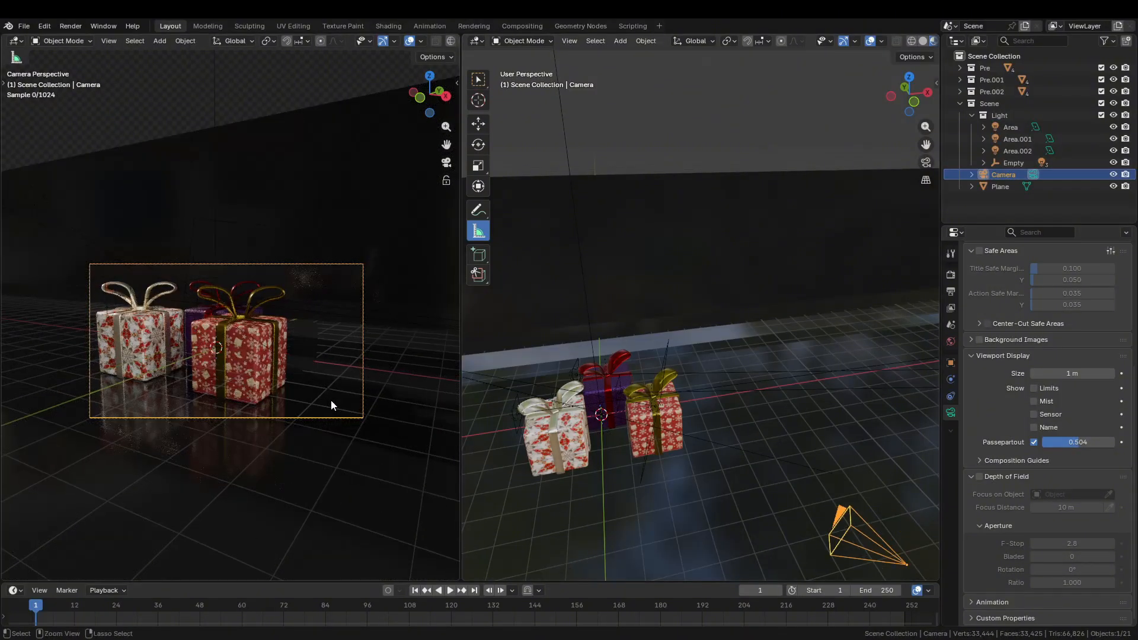
Set the camera's Passepartout opacity to 1.000, toggle it off and on, and leave it enabled to inspect the framed presents
{"action": "left_click_drag", "start_coordinate": [1070, 442], "coordinate": [1114, 442]}
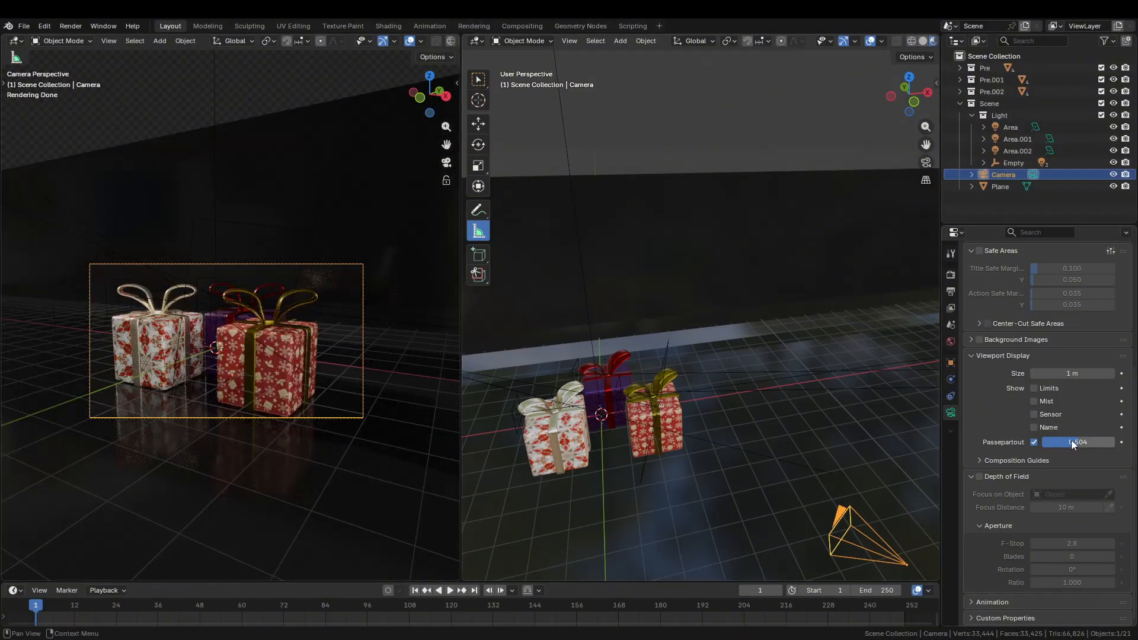
{"action": "left_click", "coordinate": [1034, 442]}
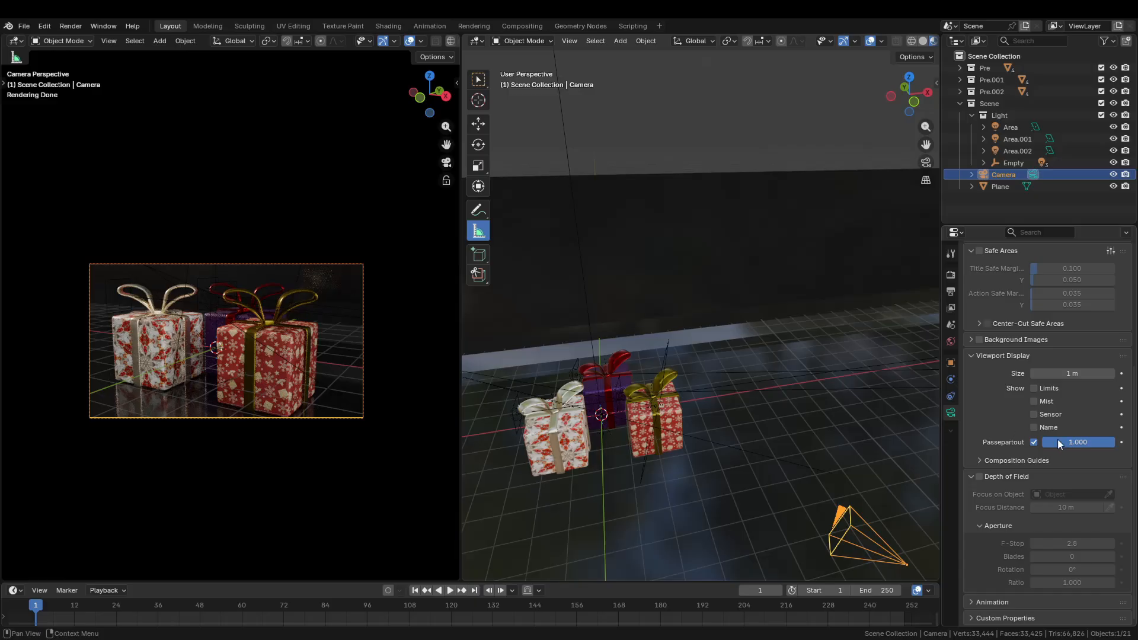
{"action": "left_click", "coordinate": [1035, 443]}
{"action": "scroll", "coordinate": [280, 372], "scroll_direction": "up", "scroll_amount": 4}
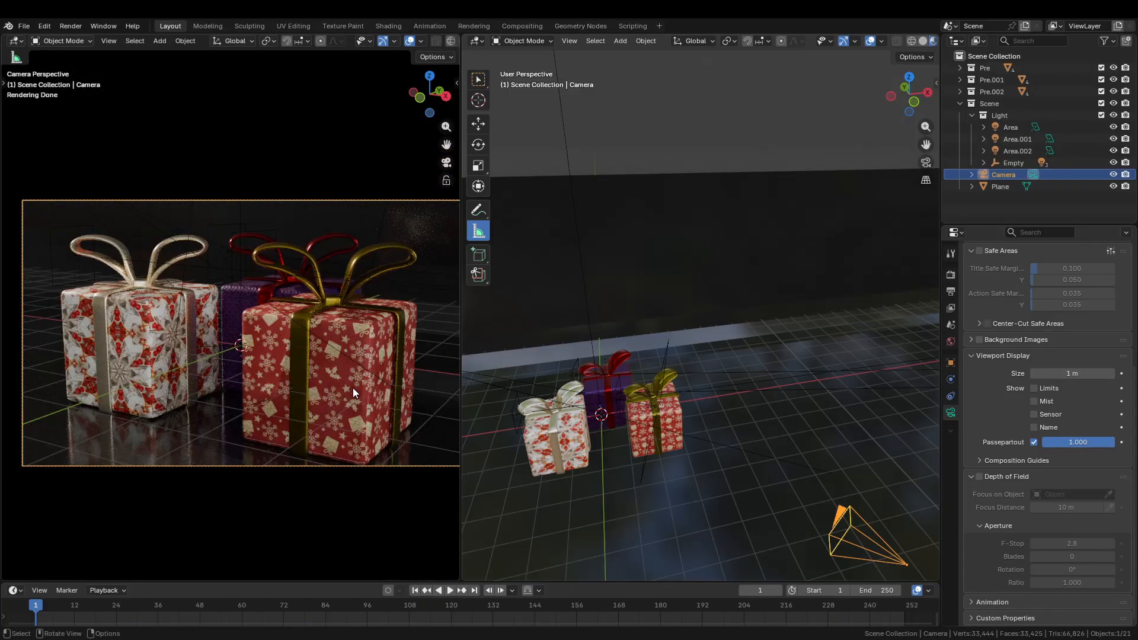
{"action": "scroll", "coordinate": [660, 447], "scroll_direction": "up", "scroll_amount": 2}
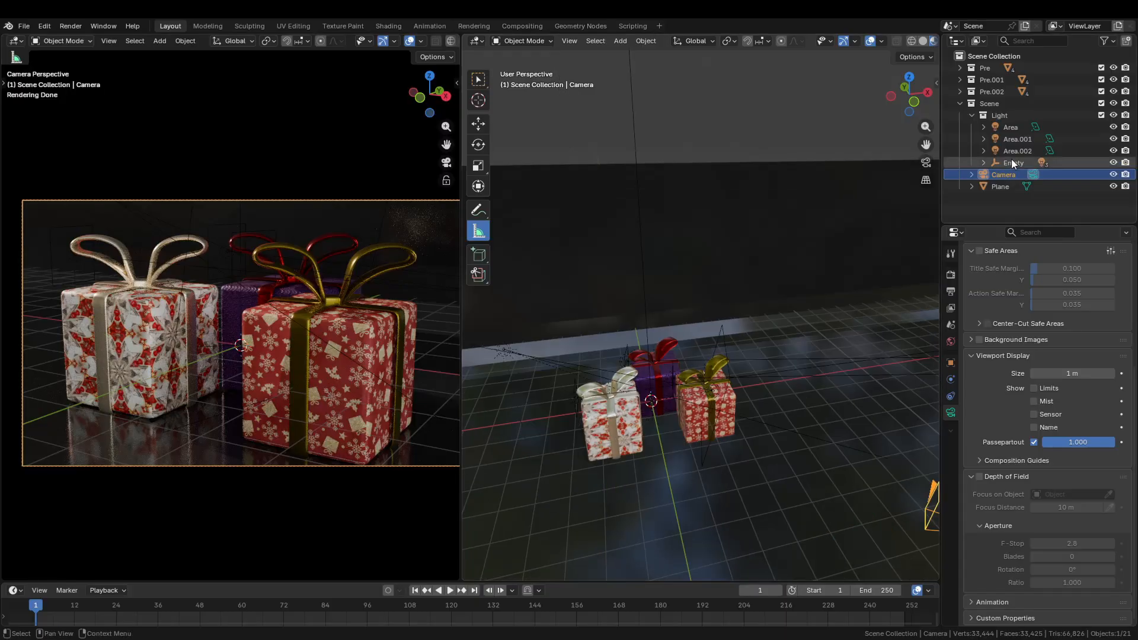
Select the empty holding the lights and rotate it slightly about the global Z axis
{"action": "left_click", "coordinate": [1012, 159]}
{"action": "key", "text": "r"}
{"action": "key", "text": "z"}
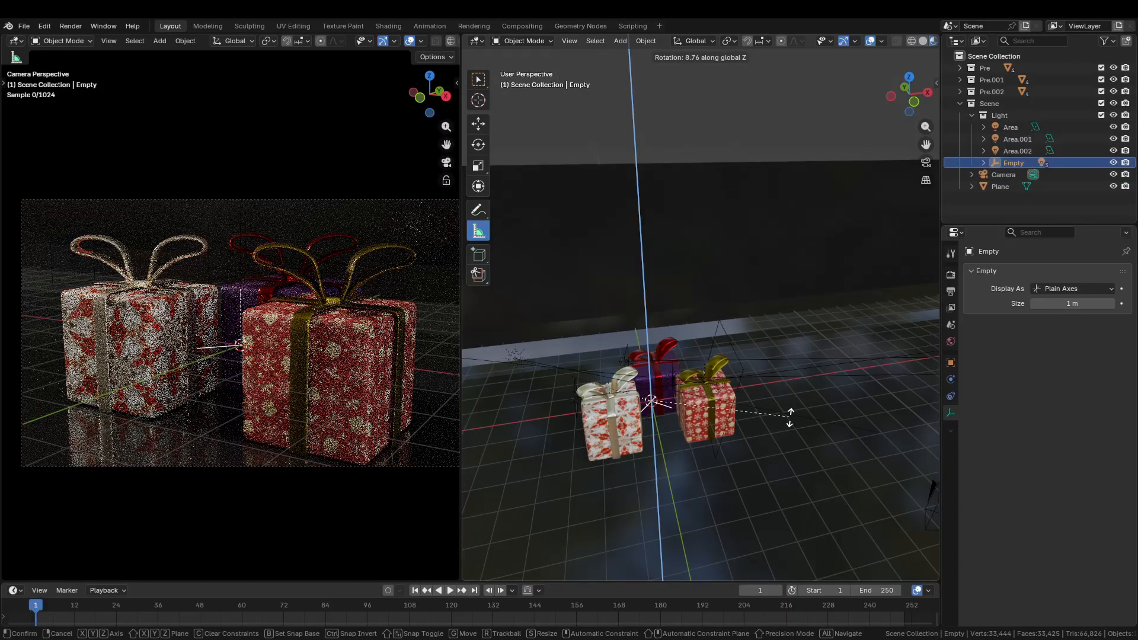
{"action": "left_click", "coordinate": [776, 434]}
Move the camera so the three presents sit centred in its frame, and render the image
{"action": "left_click", "coordinate": [932, 504]}
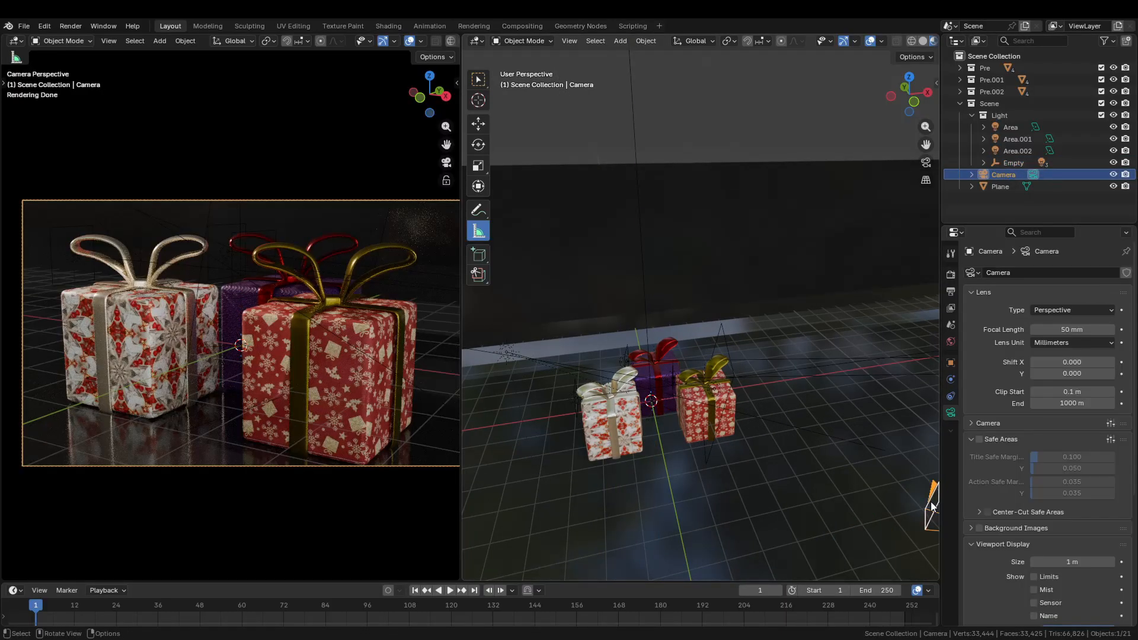
{"action": "key", "text": "g"}
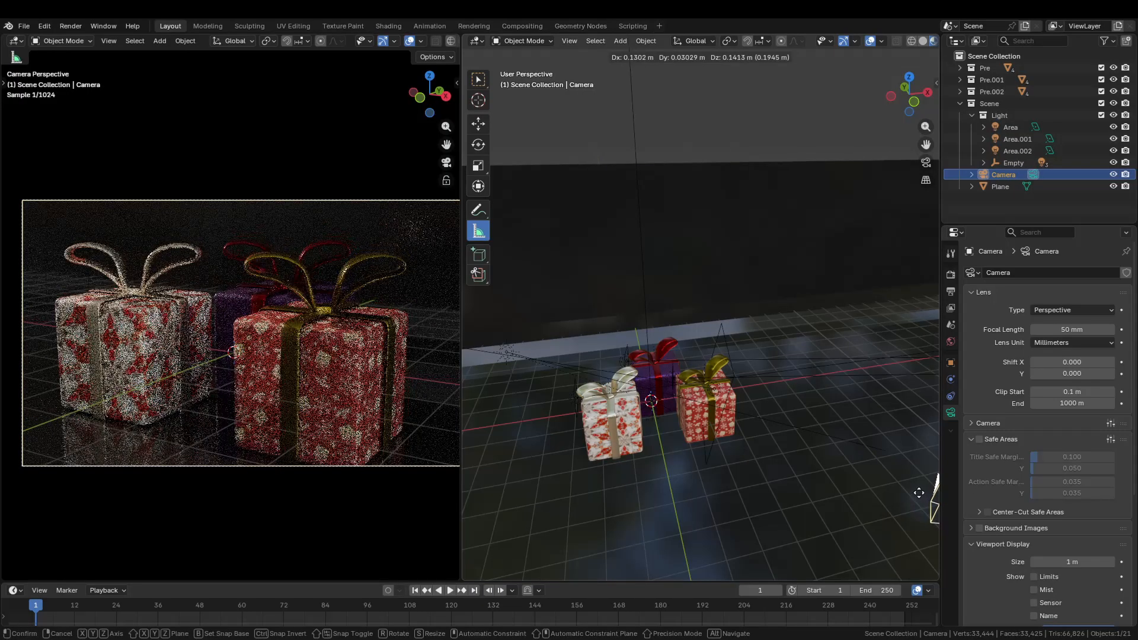
{"action": "left_click", "coordinate": [902, 518]}
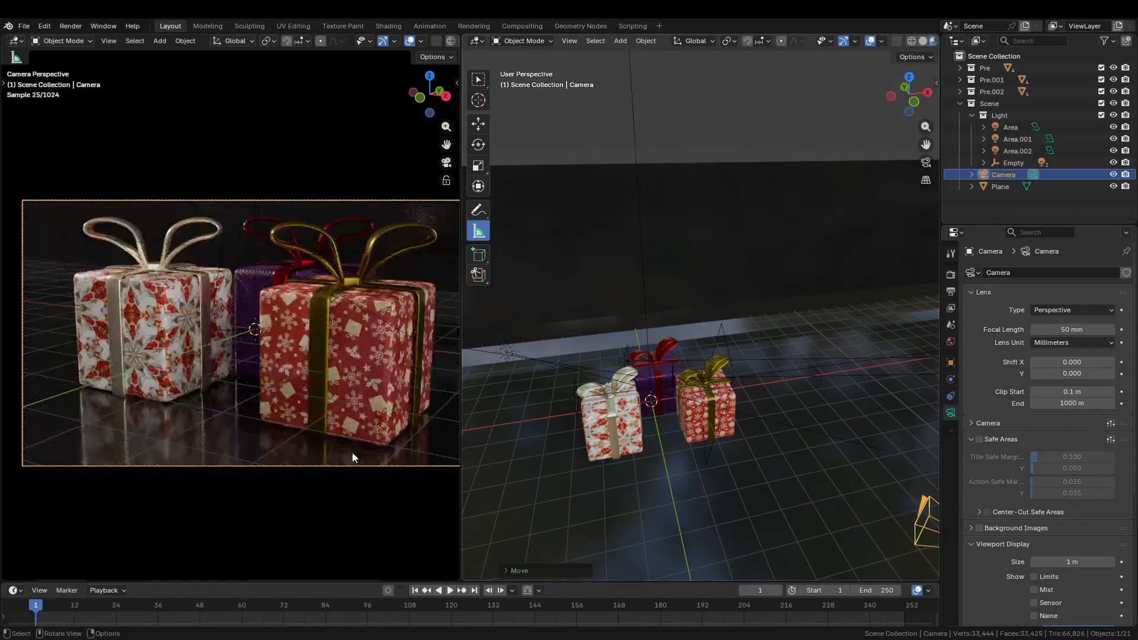
{"action": "key", "text": "F12"}
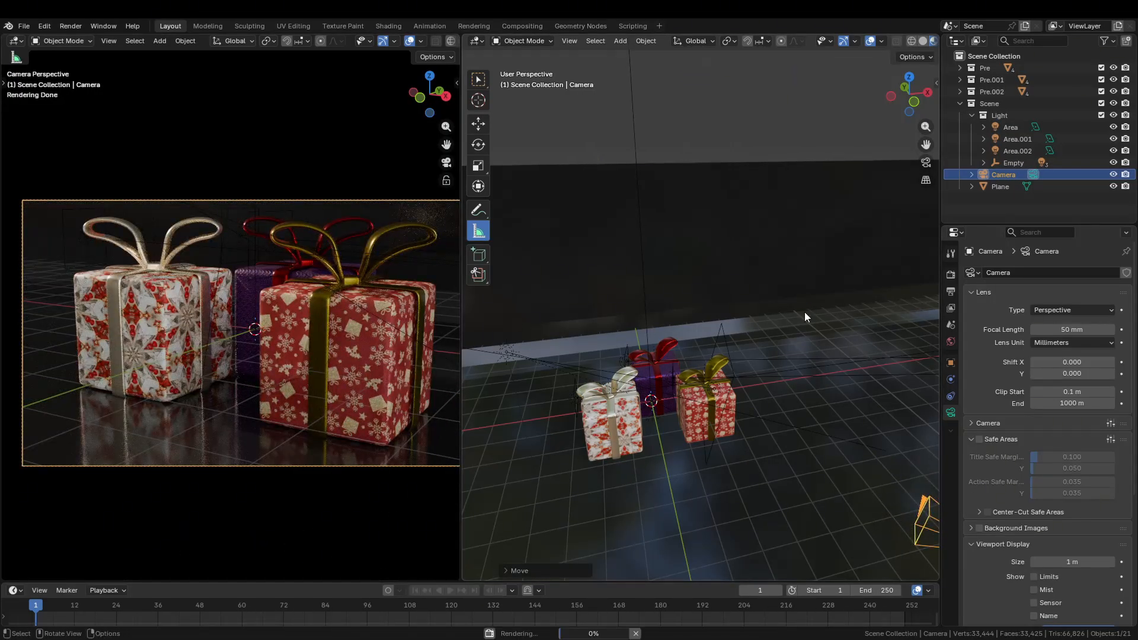